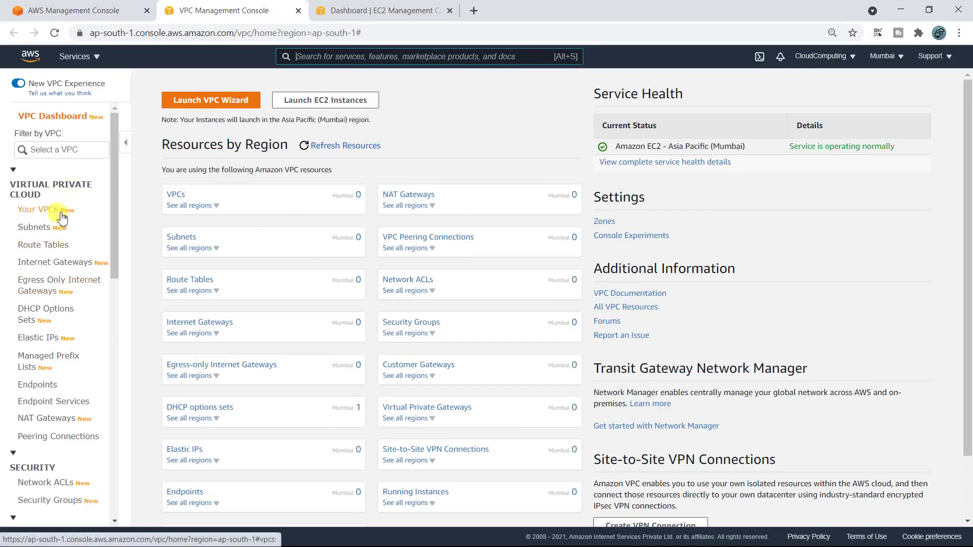
Step: Review the EC2 dashboard's resources for the Mumbai region, dismissing the welcome banner, and return to the VPC console
click(878, 62)
click(877, 62)
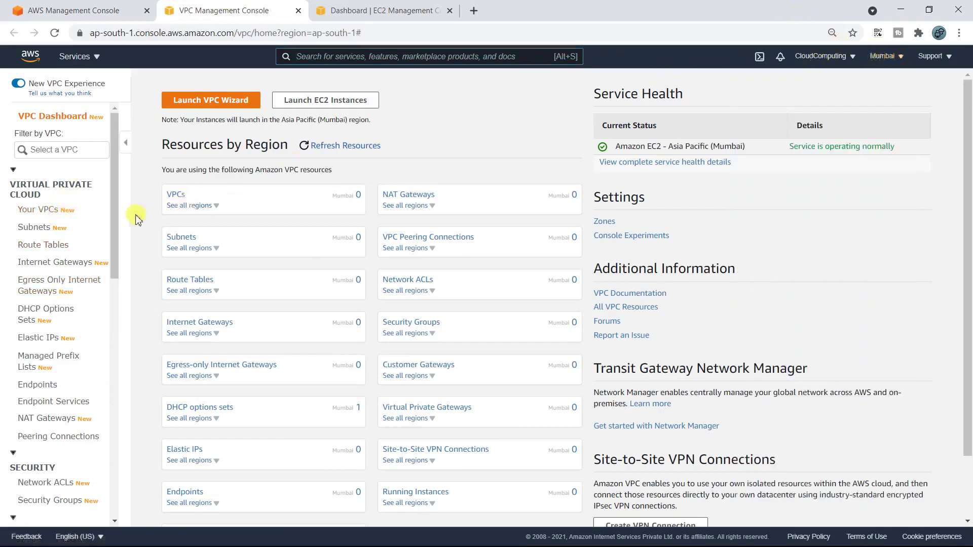
click(373, 8)
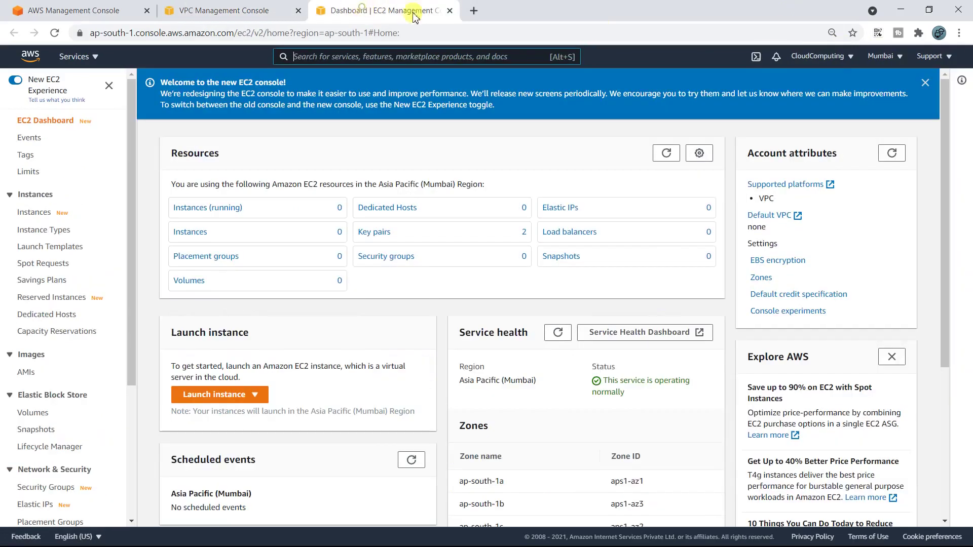
click(930, 89)
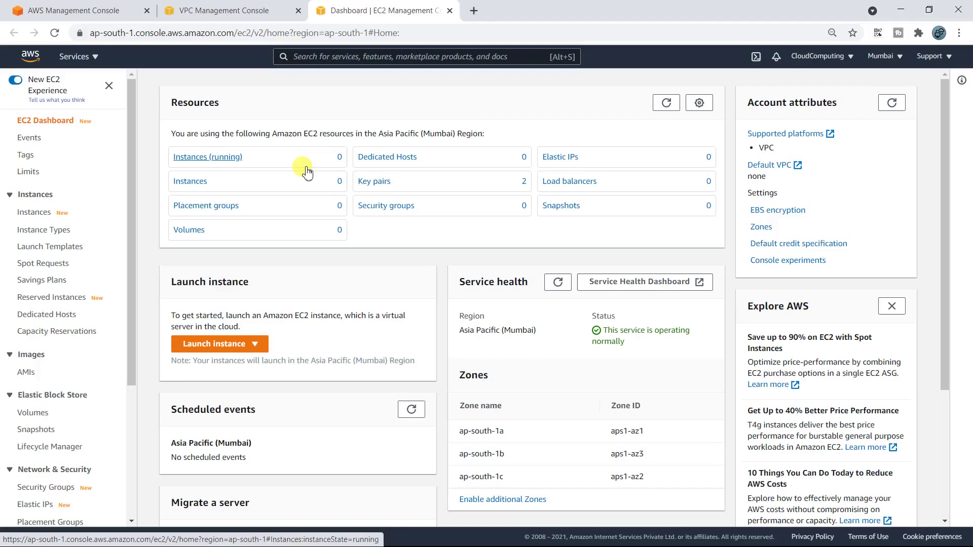
click(228, 10)
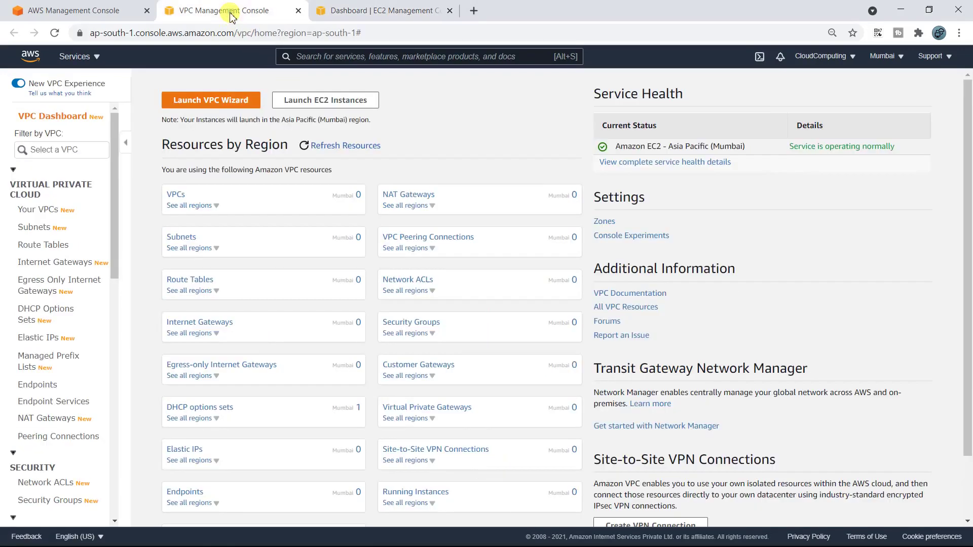
Step: Start creating a new VPC and give it the name tag FirstVPC_Region1
click(32, 213)
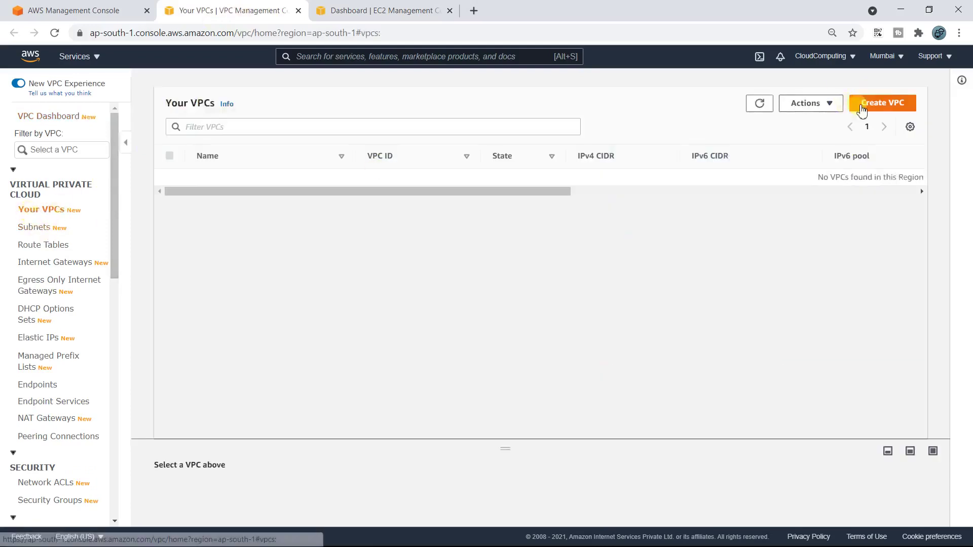
click(860, 105)
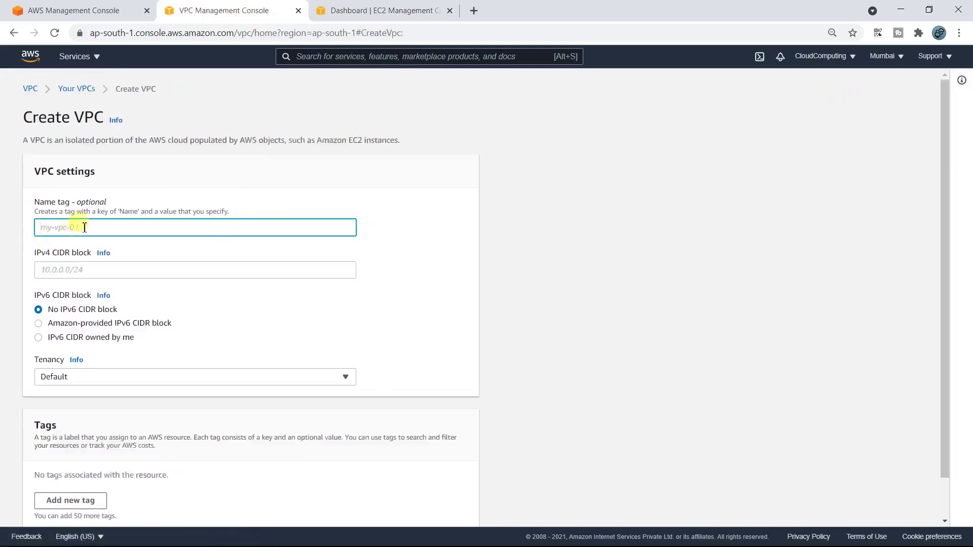
text(First)
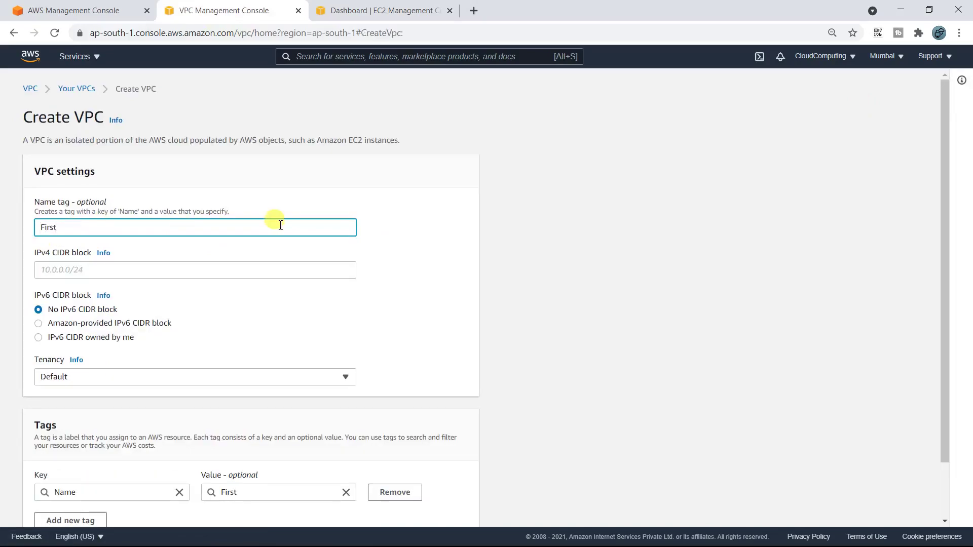
text(VPC_Region1)
key(Tab)
Step: Set the VPC's IPv4 CIDR block to 10.0.0.0/24 and create it
click(133, 269)
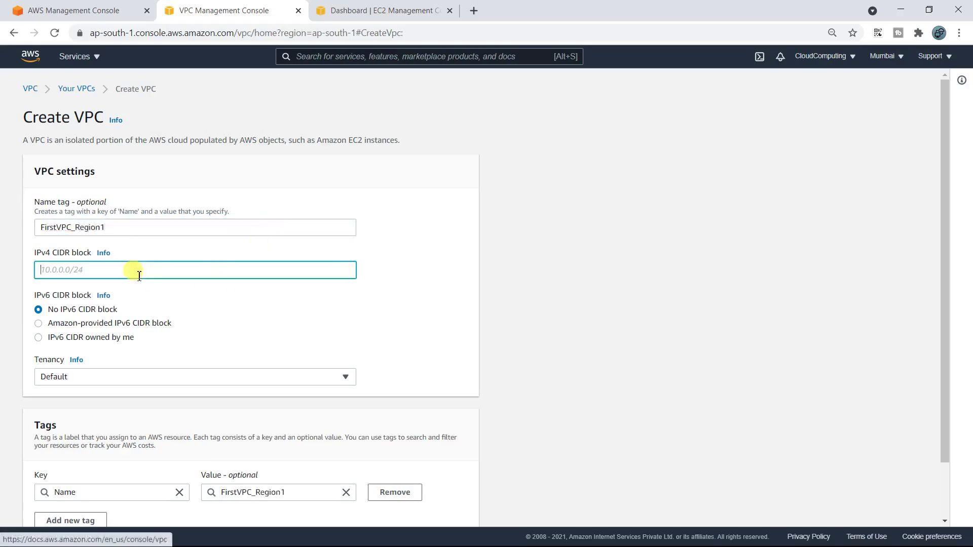
text(10.0)
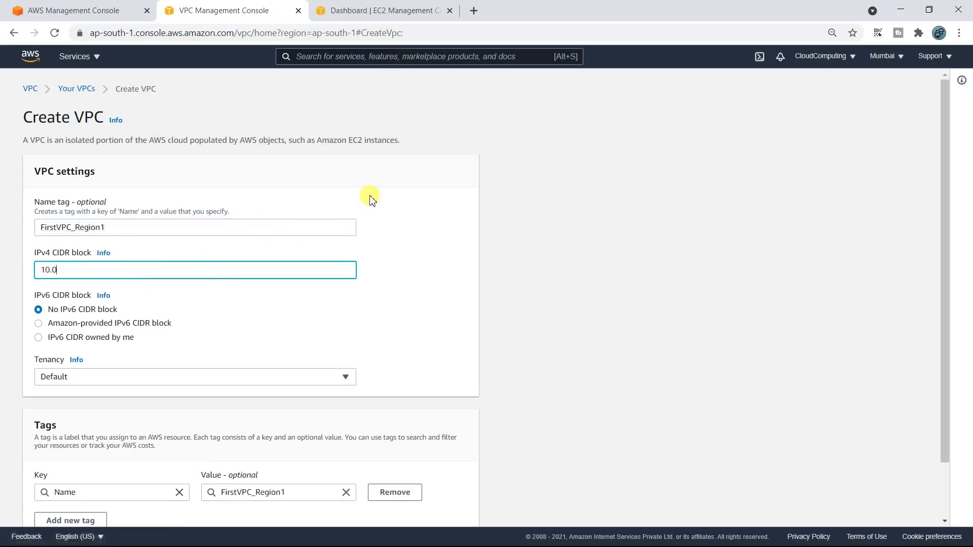
text(.0.0/24)
scroll(244, 332, down, 2)
click(456, 508)
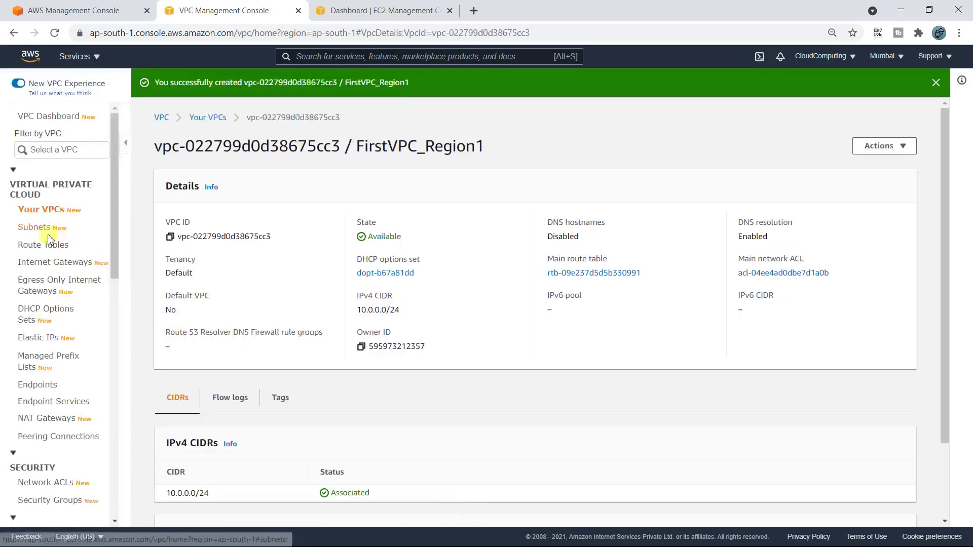
Step: Start a new subnet in the FirstVPC_Region1 VPC and name it PublicSubnet_VPC1
click(41, 232)
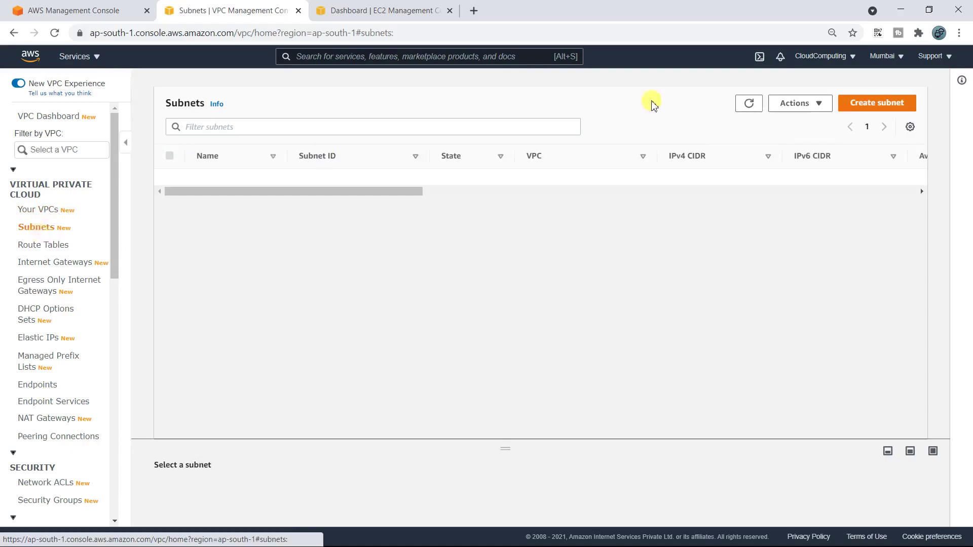
click(857, 102)
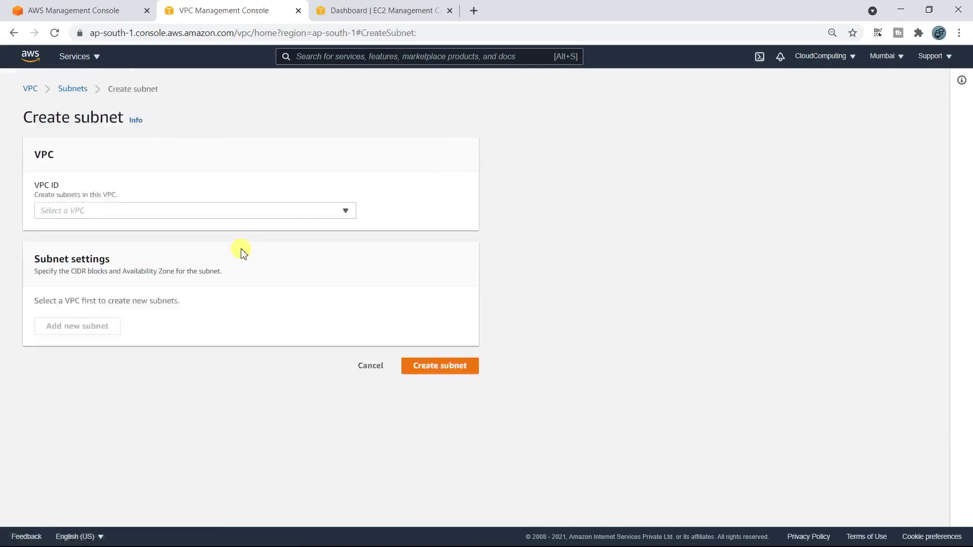
click(146, 211)
click(120, 251)
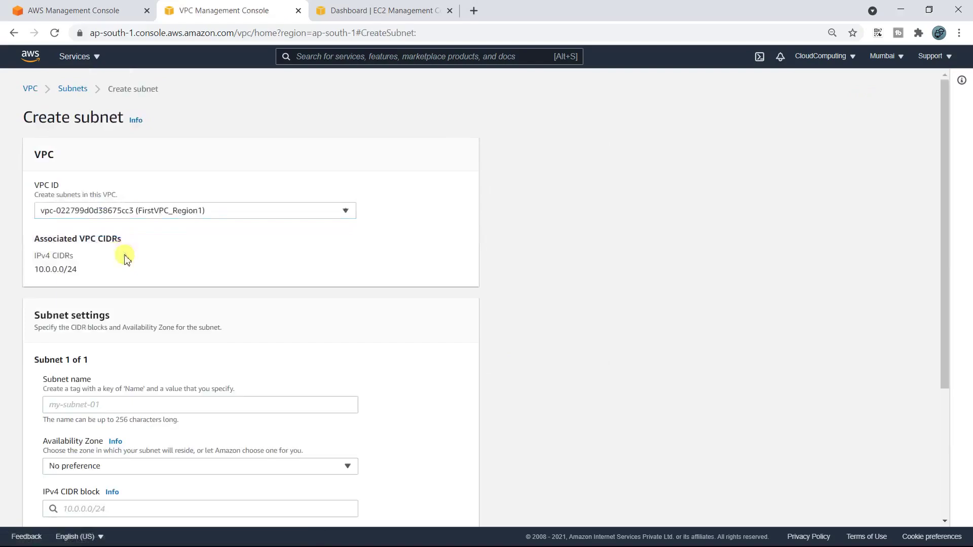
click(95, 403)
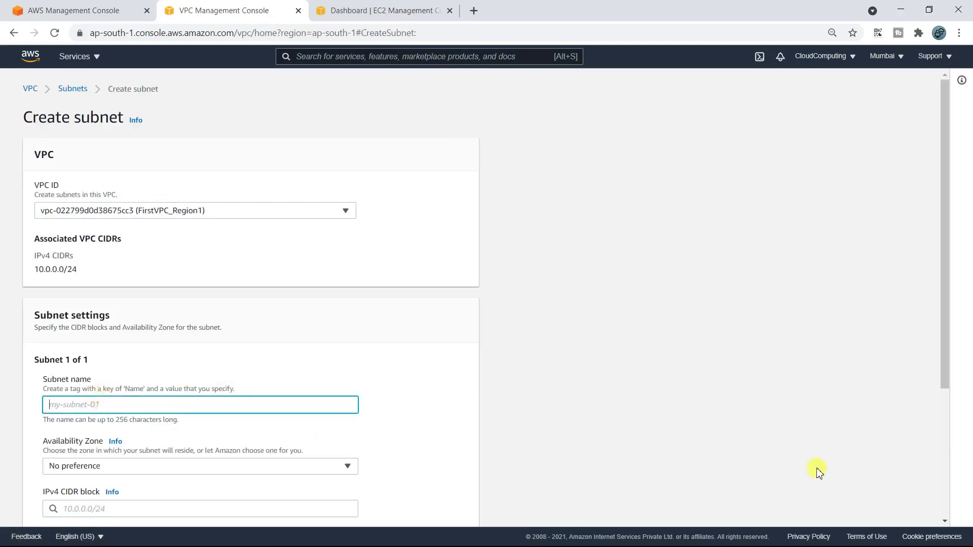
text(P)
text(ublicSubnet_VPC1)
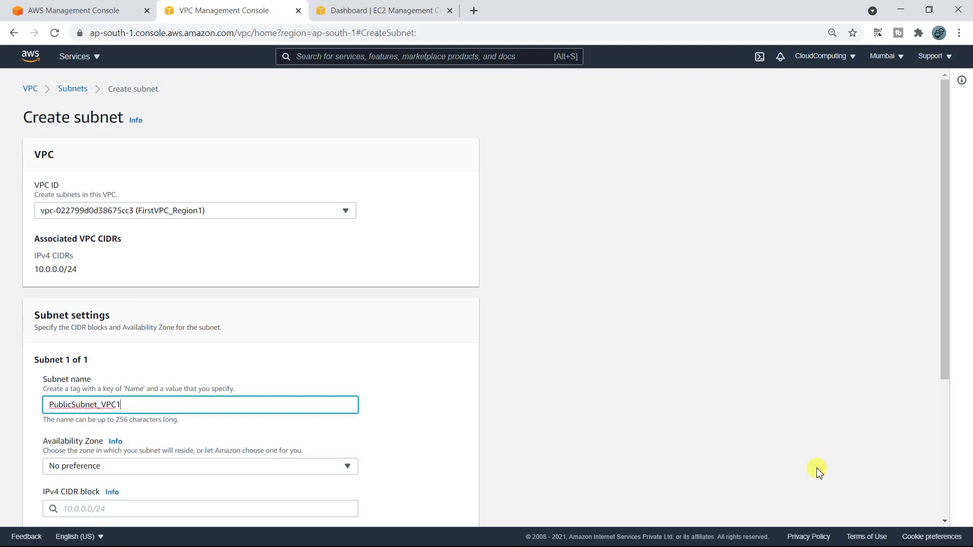
Step: Create the public subnet in availability zone ap-south-1a with the IPv4 CIDR block 10.0.0.0/25
scroll(643, 384, down, 4)
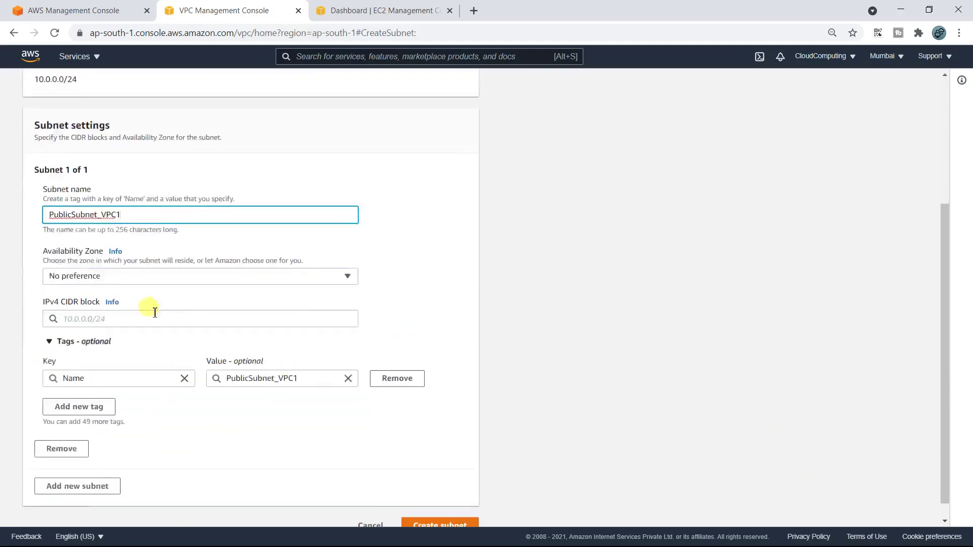
click(107, 276)
click(116, 330)
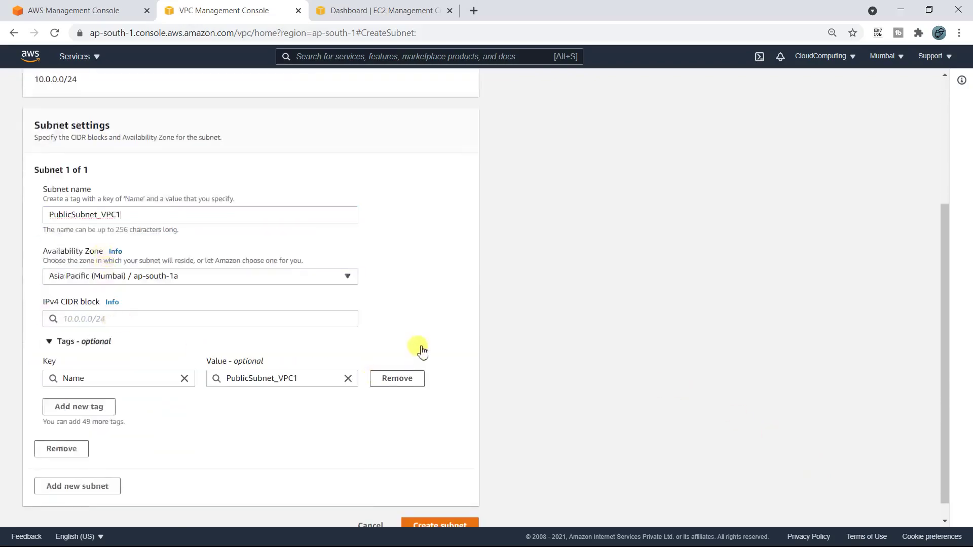
click(188, 324)
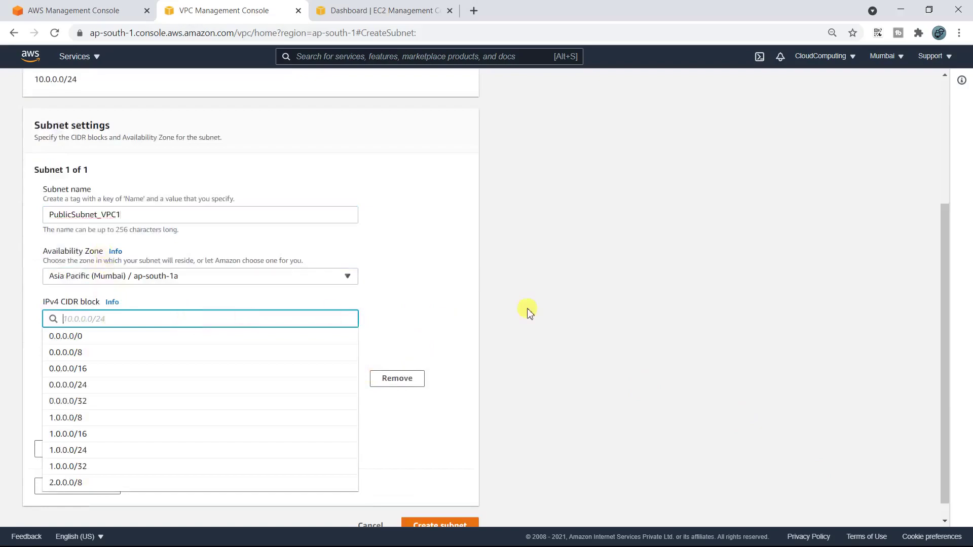
text(10.0.0)
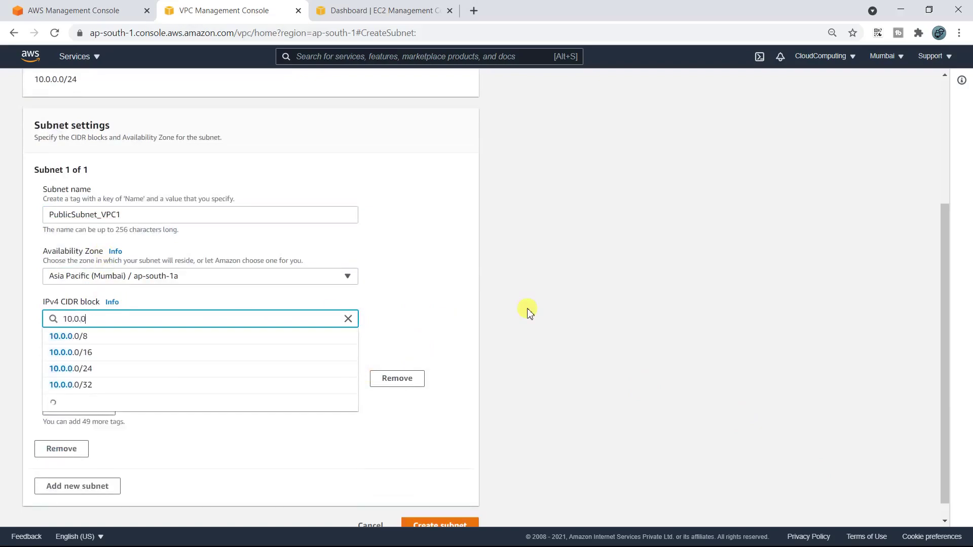
text(.0)
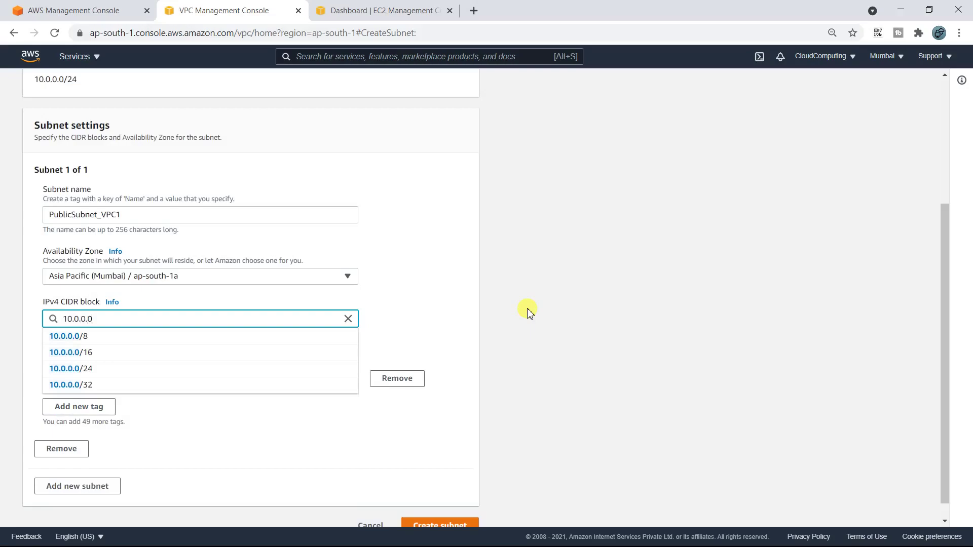
text(/25)
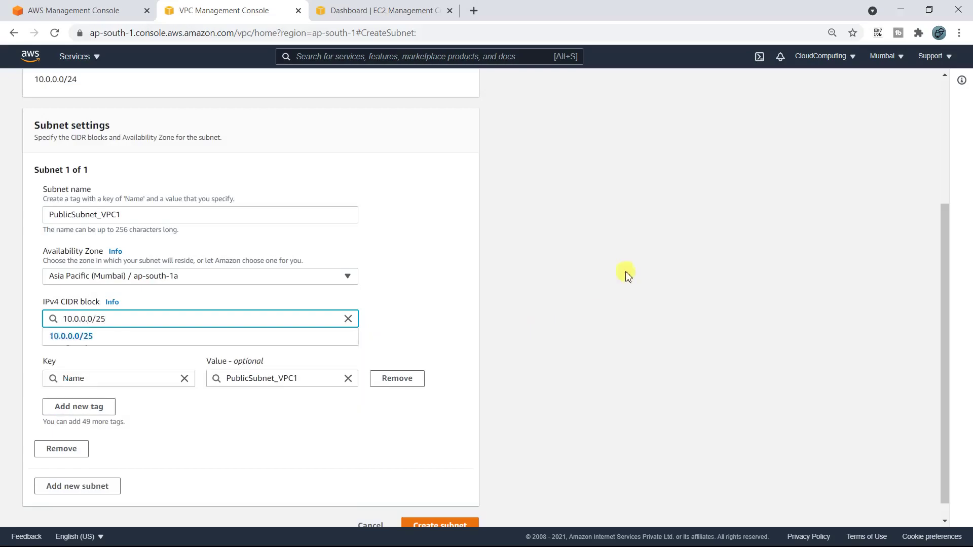
scroll(542, 296, down, 1)
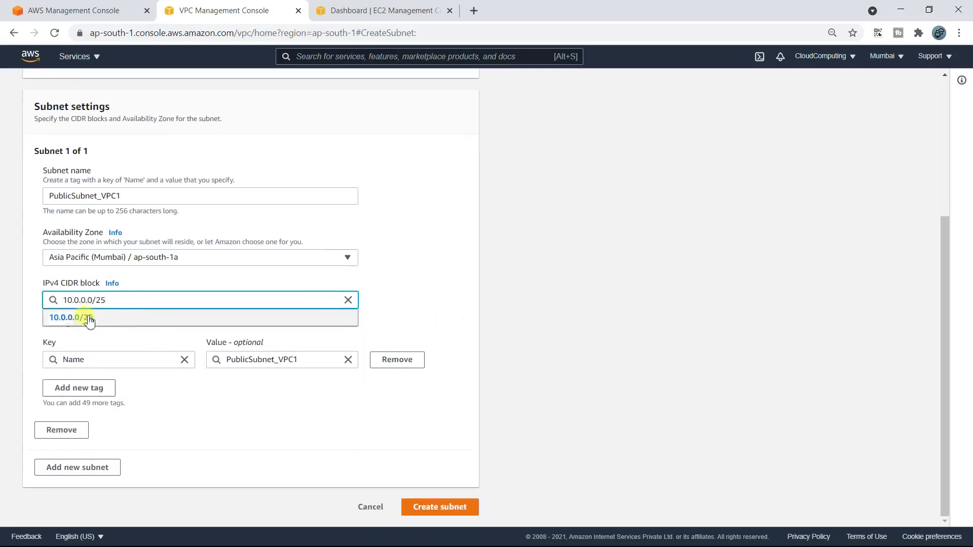
click(419, 274)
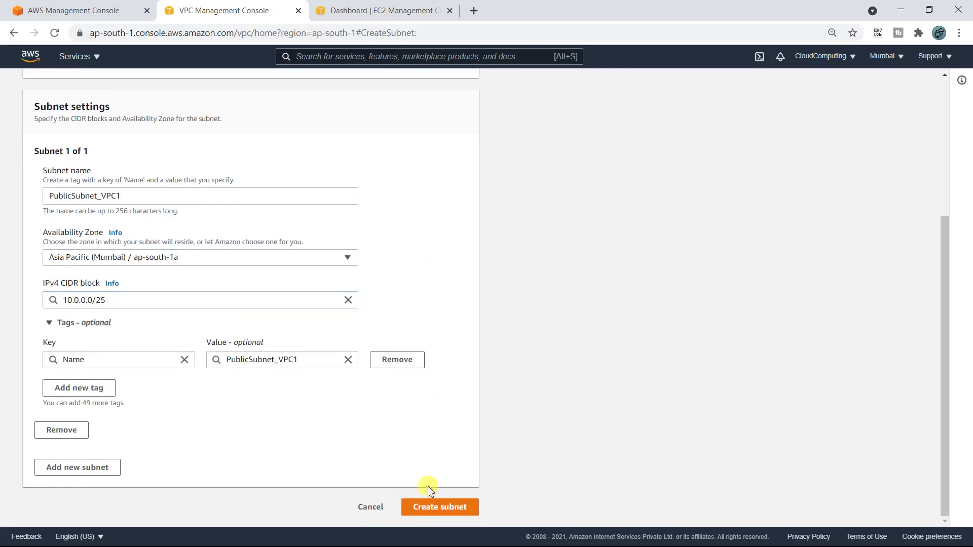
click(426, 506)
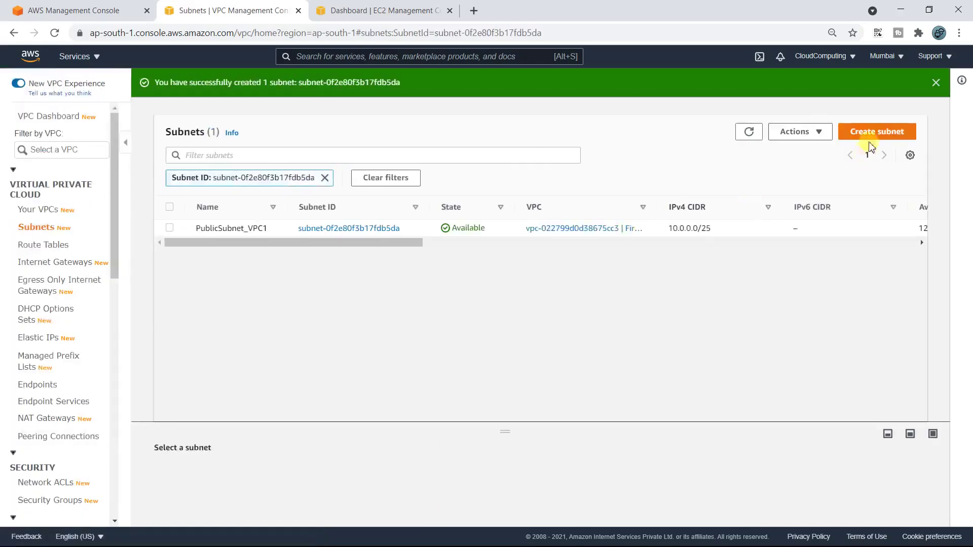
Step: Start a second subnet in the FirstVPC_Region1 VPC and name it PrivateSubnet_VPC1
click(873, 134)
click(151, 211)
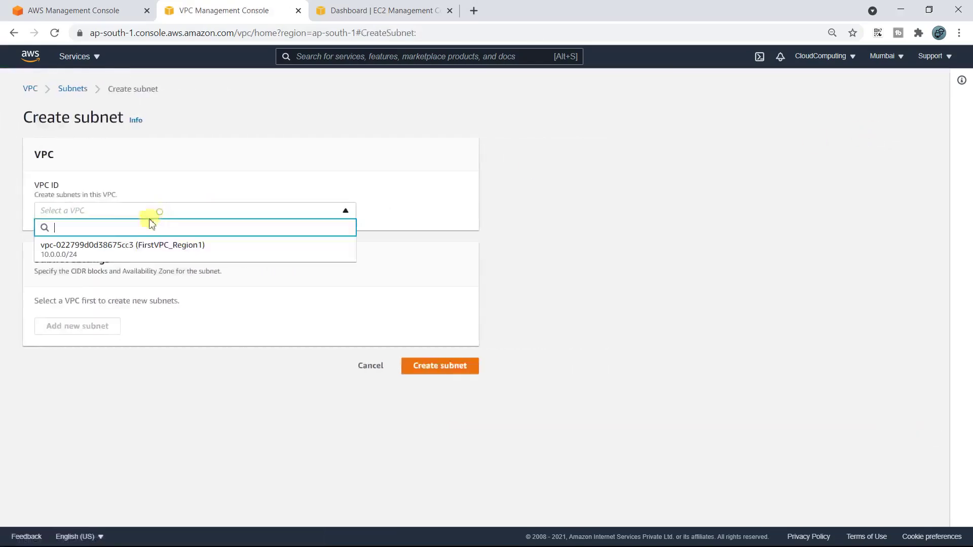
click(127, 250)
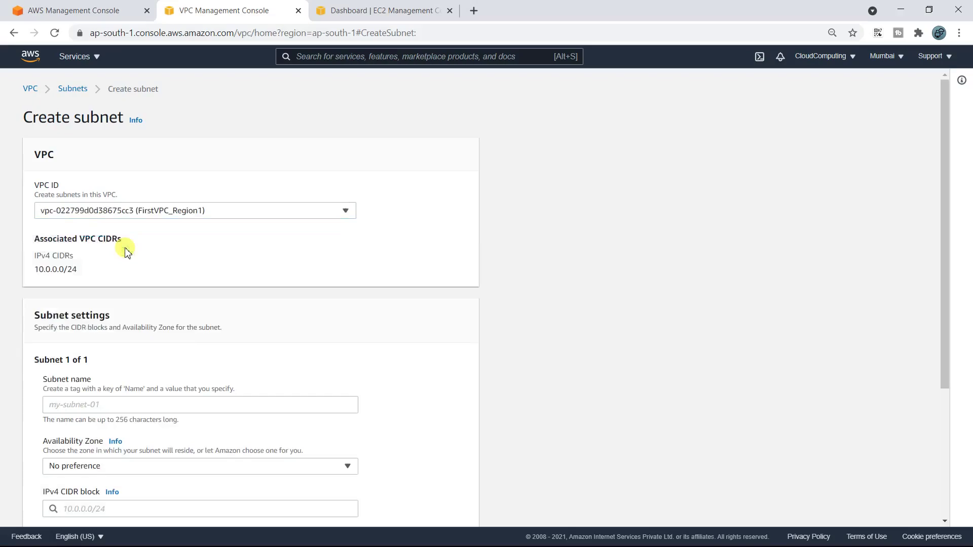
click(93, 405)
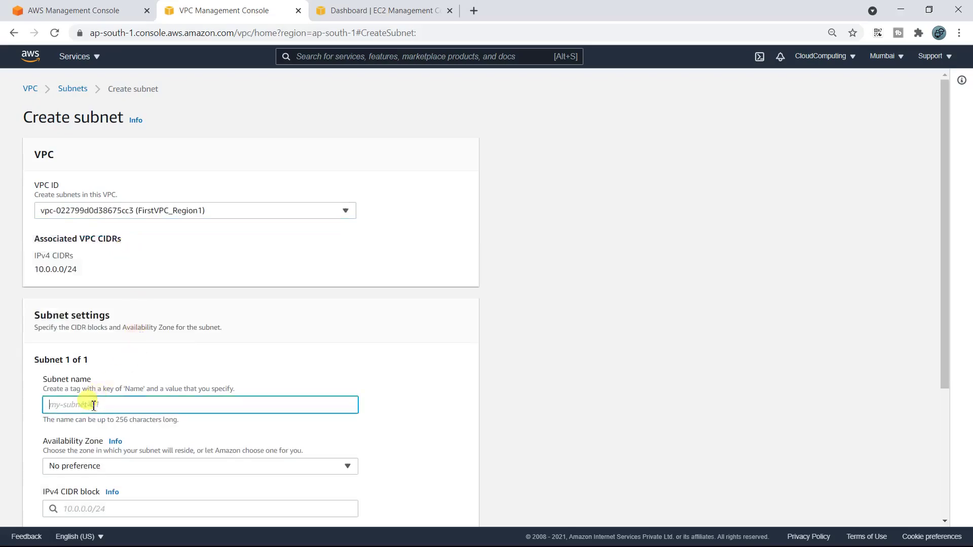
text(PrivateSubnet_VPC1)
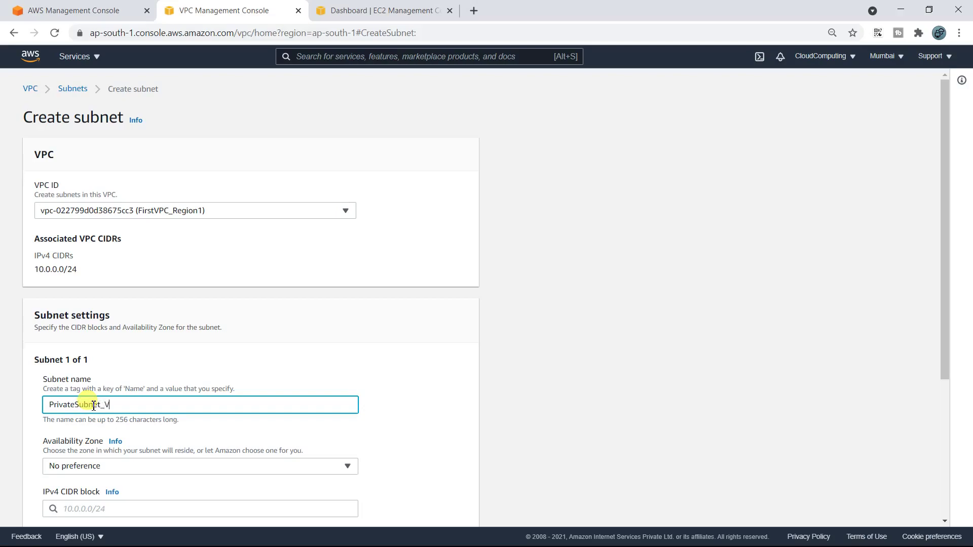
Step: Create the private subnet in availability zone ap-south-1a with IPv4 CIDR block 10.0.0.128/25, and clear the subnet list's filter
click(76, 465)
click(134, 397)
scroll(337, 396, down, 5)
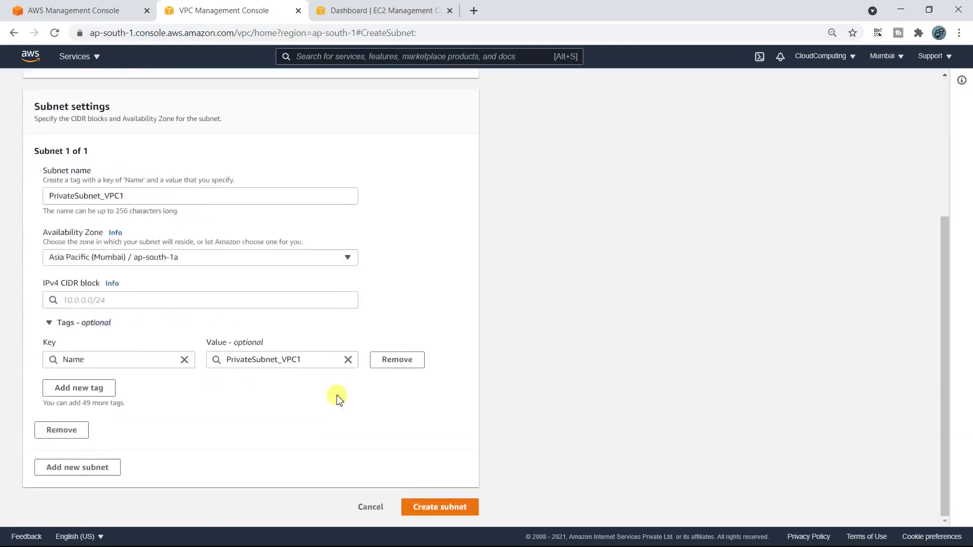
click(136, 295)
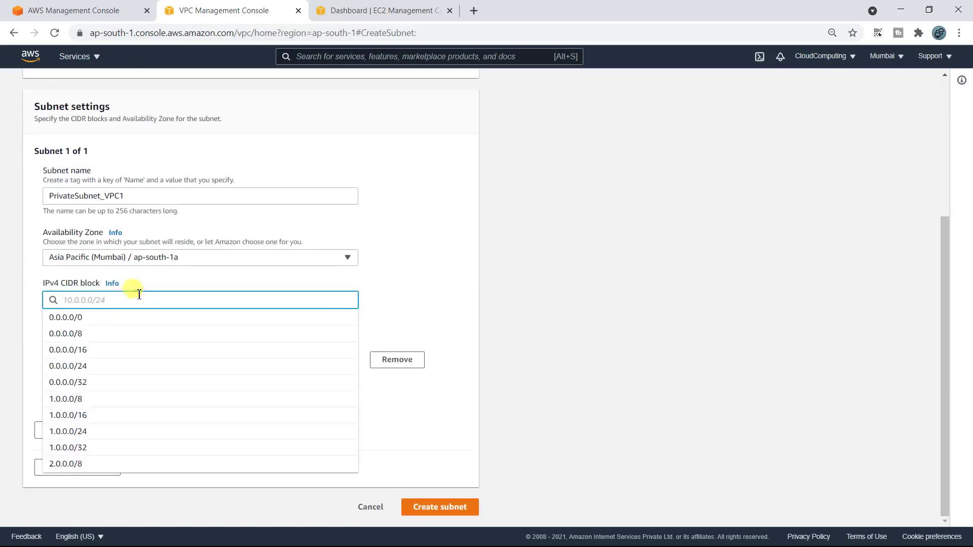
text(10.0.0.)
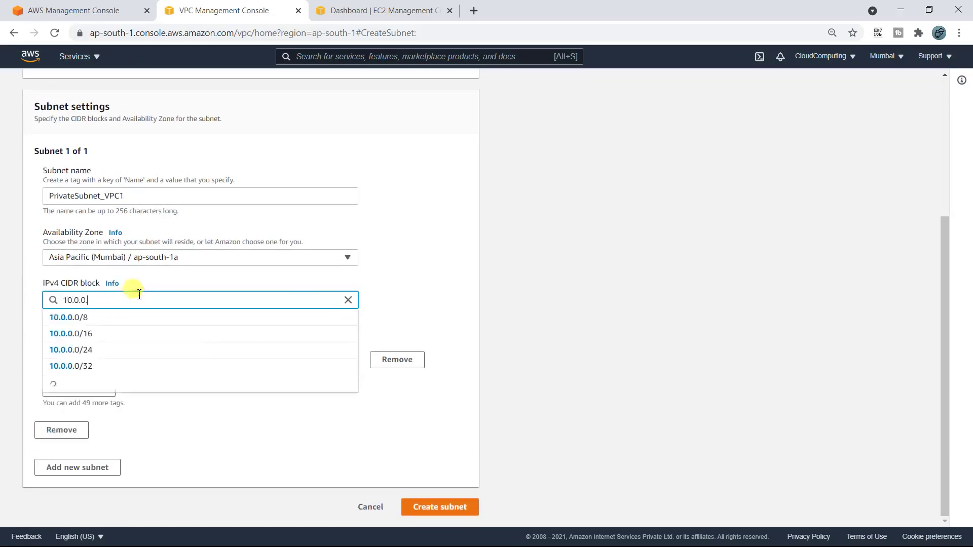
text(128/25)
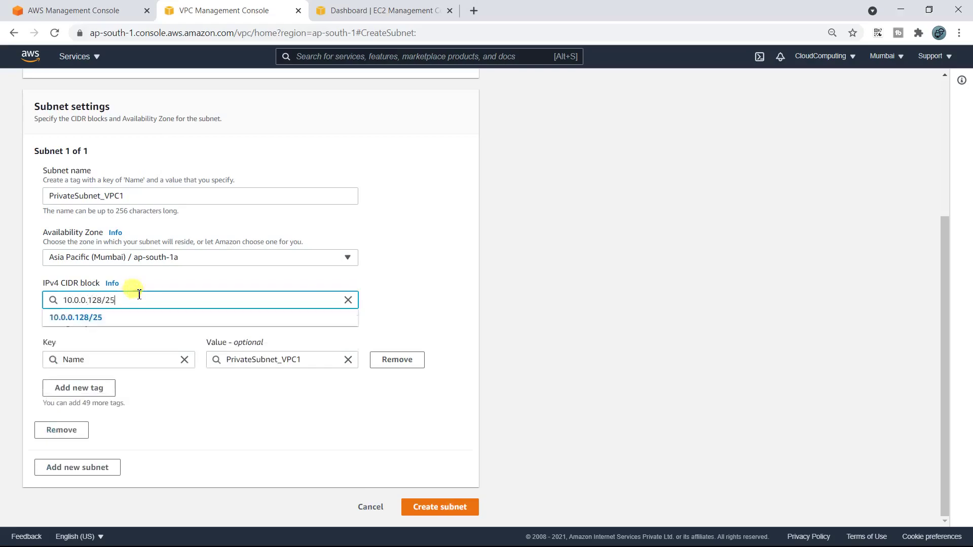
click(66, 318)
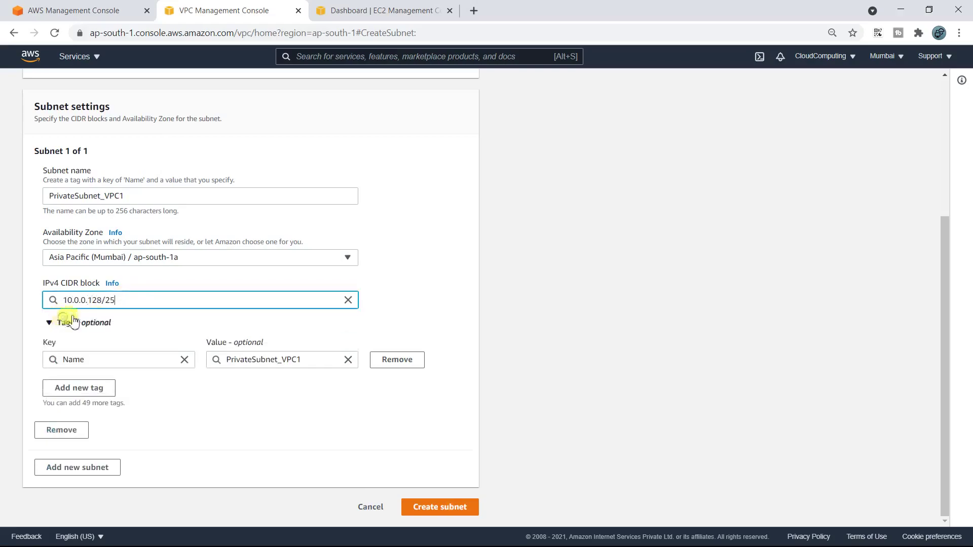
click(453, 507)
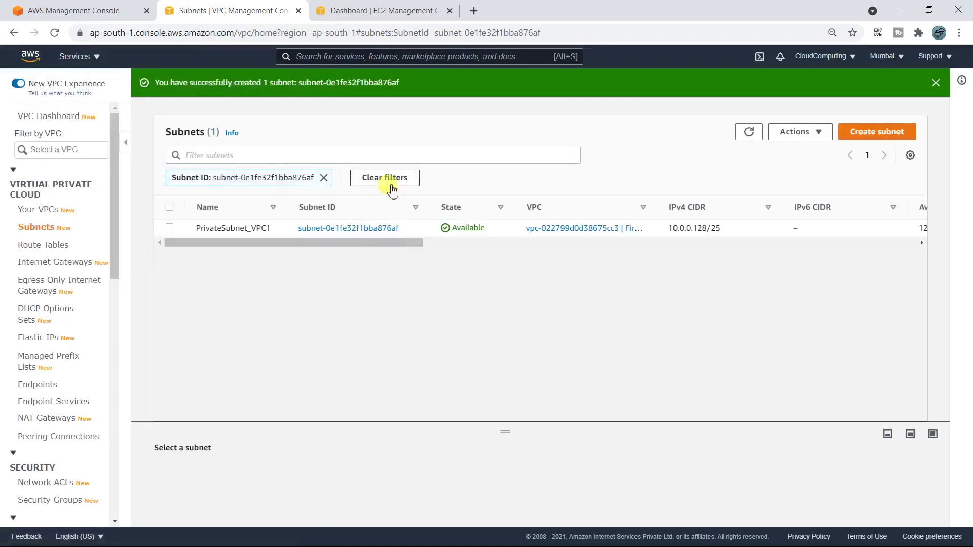
click(391, 181)
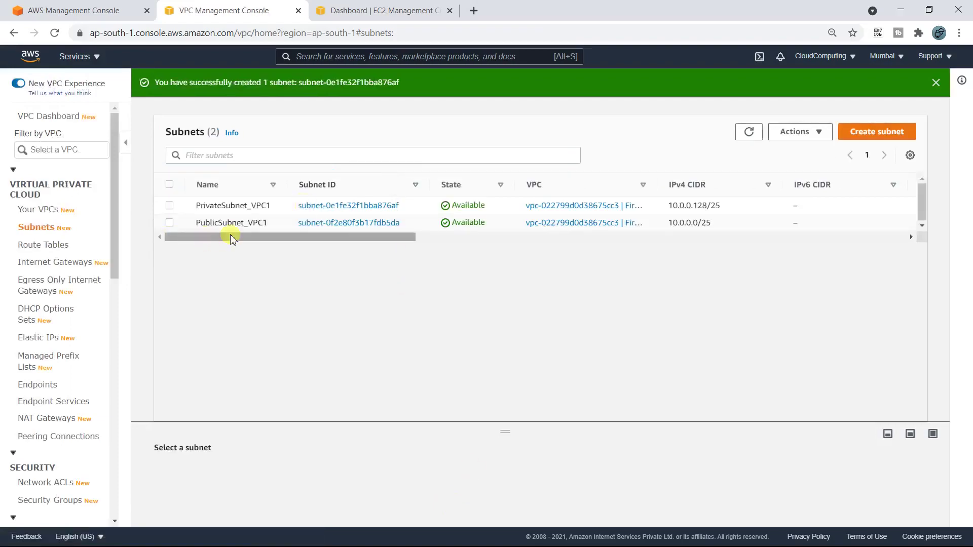
Step: Create an internet gateway named FirstVPC_IGW
click(44, 270)
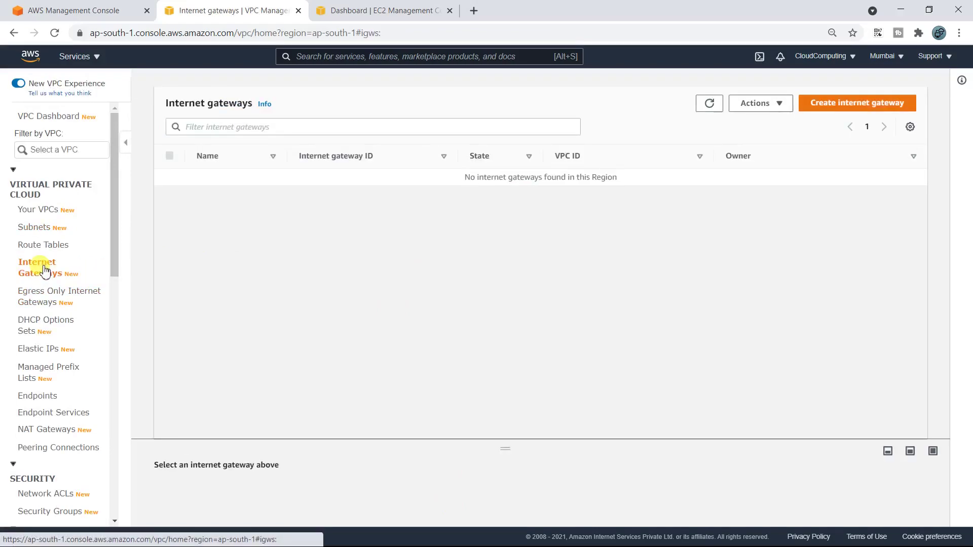
click(833, 105)
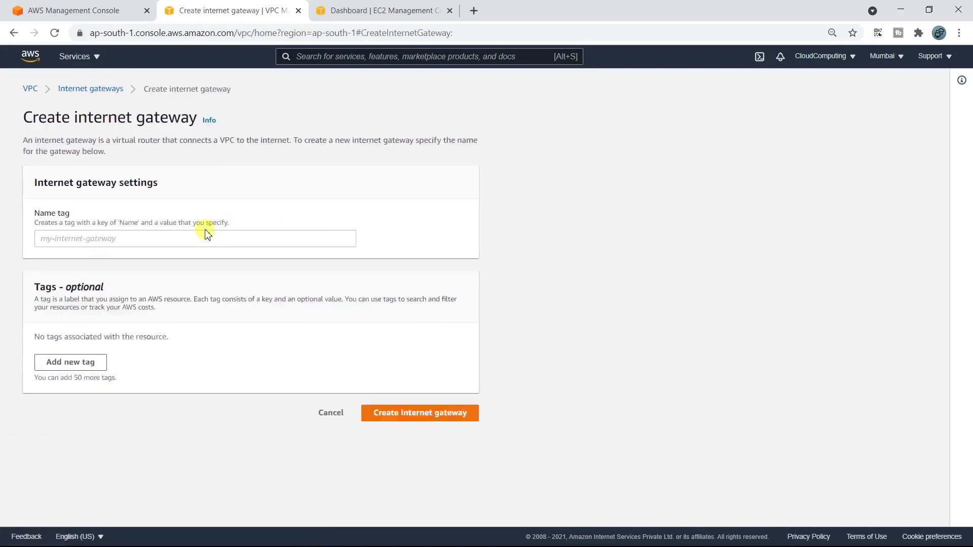
click(167, 236)
text(FirstVPC)
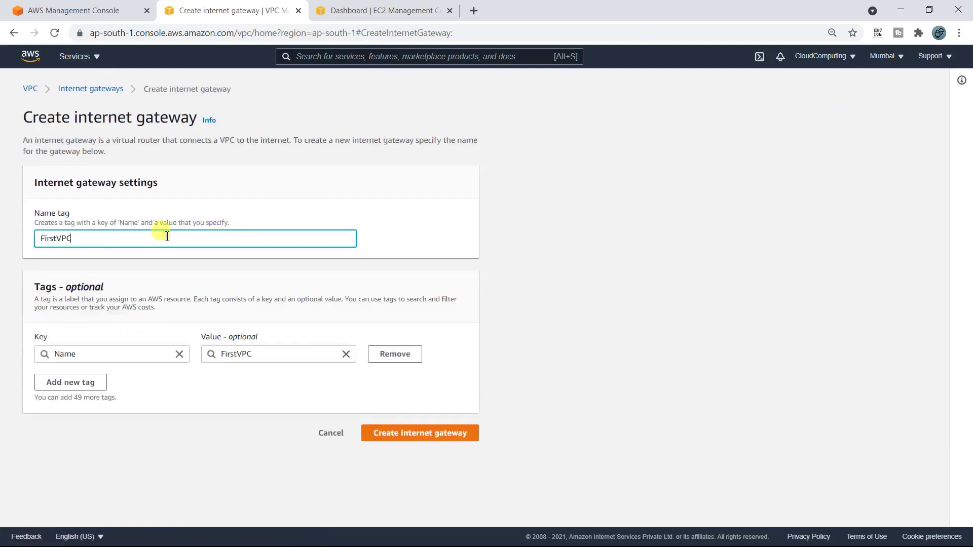
text(_IGW)
click(409, 434)
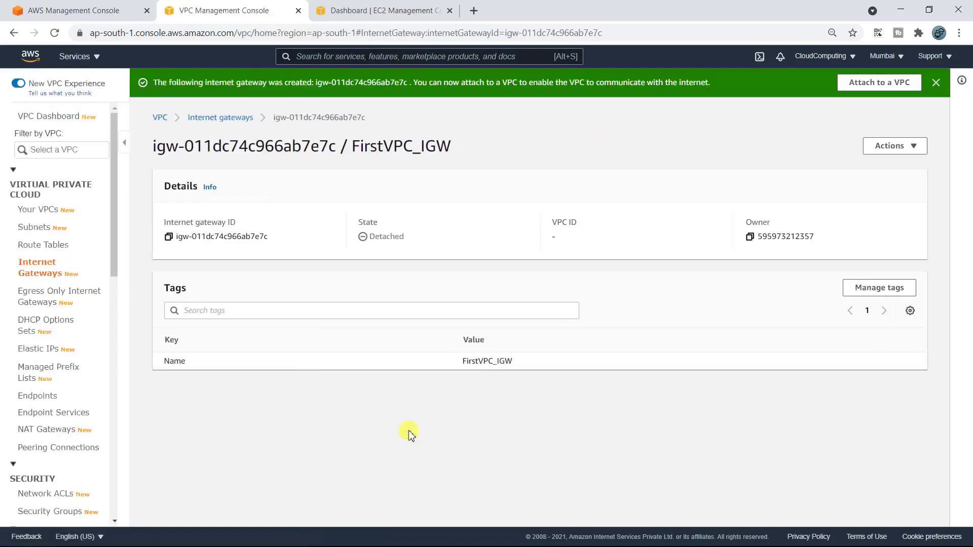
Step: Attach the FirstVPC_IGW internet gateway to the FirstVPC_Region1 VPC
click(890, 146)
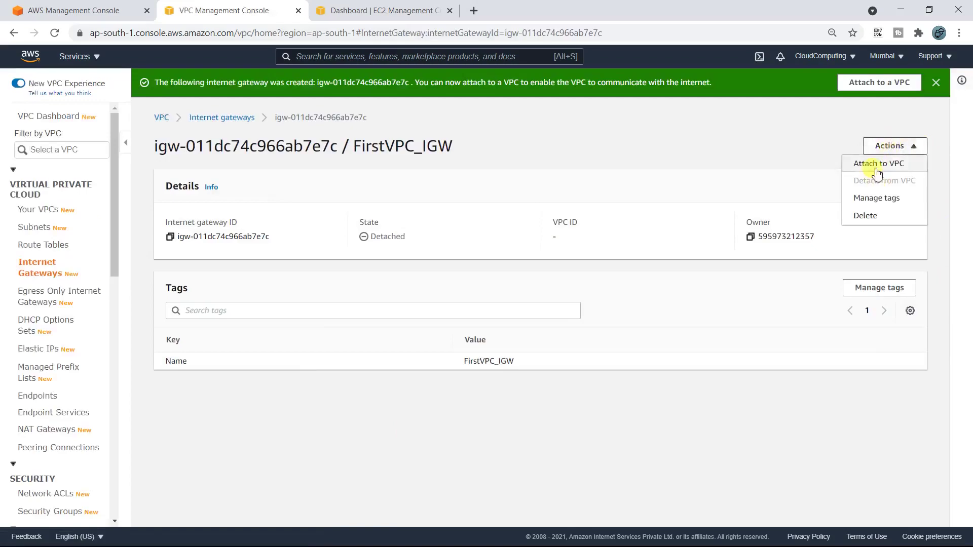
click(878, 167)
click(146, 223)
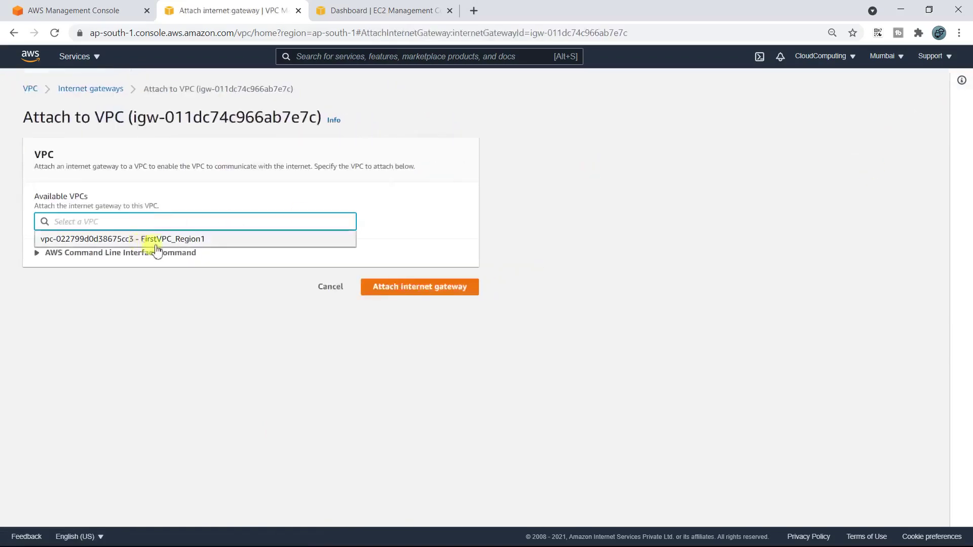
click(153, 242)
click(443, 291)
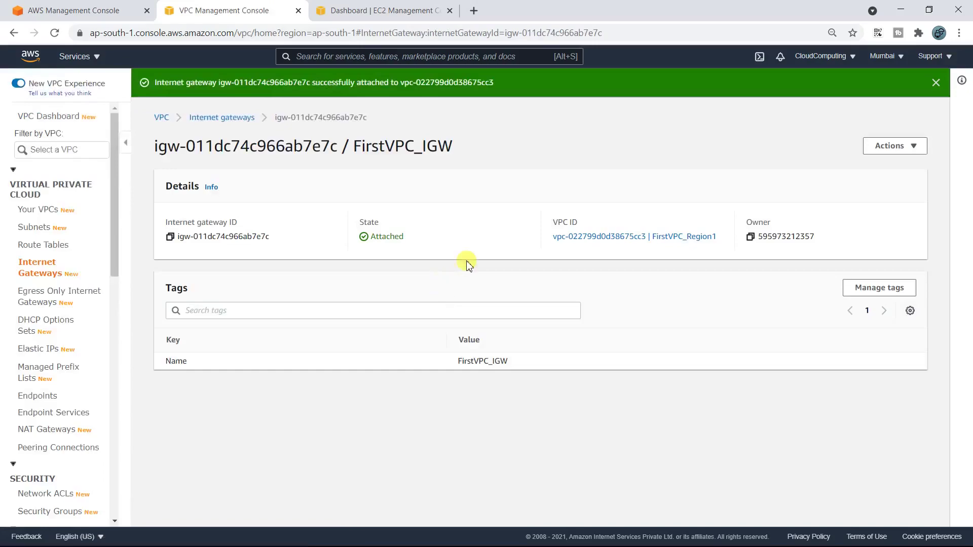
Step: Start a new route table and name it FirstRT_VPC1_Public
click(48, 246)
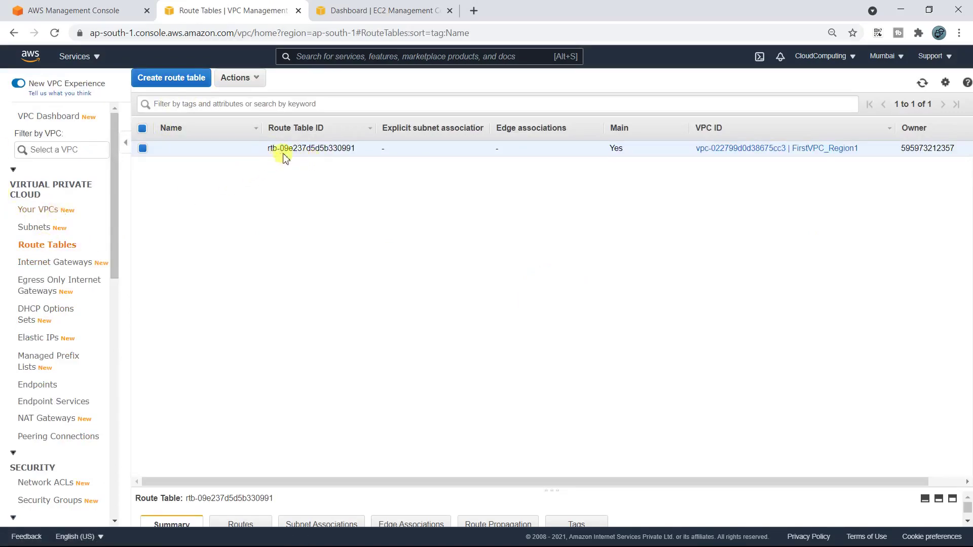
click(156, 79)
click(236, 160)
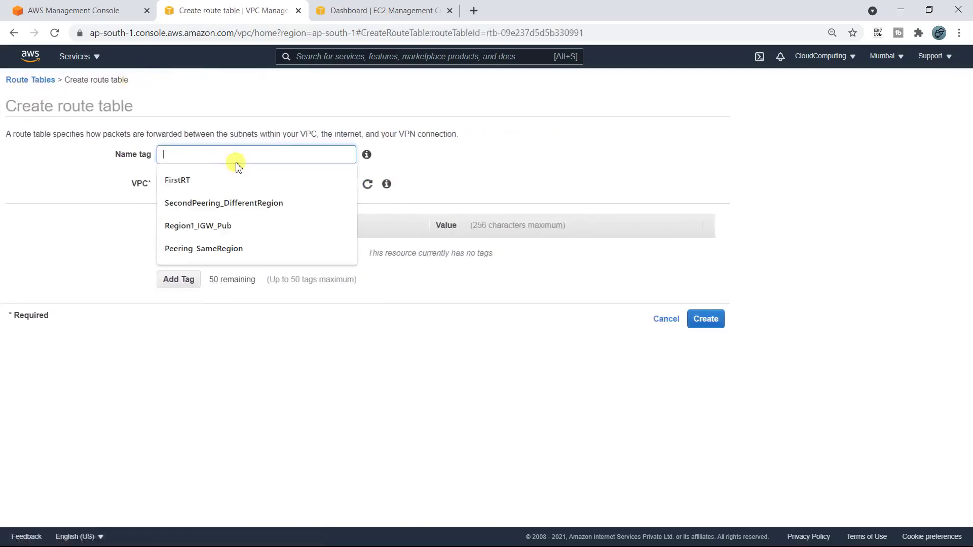
text(F)
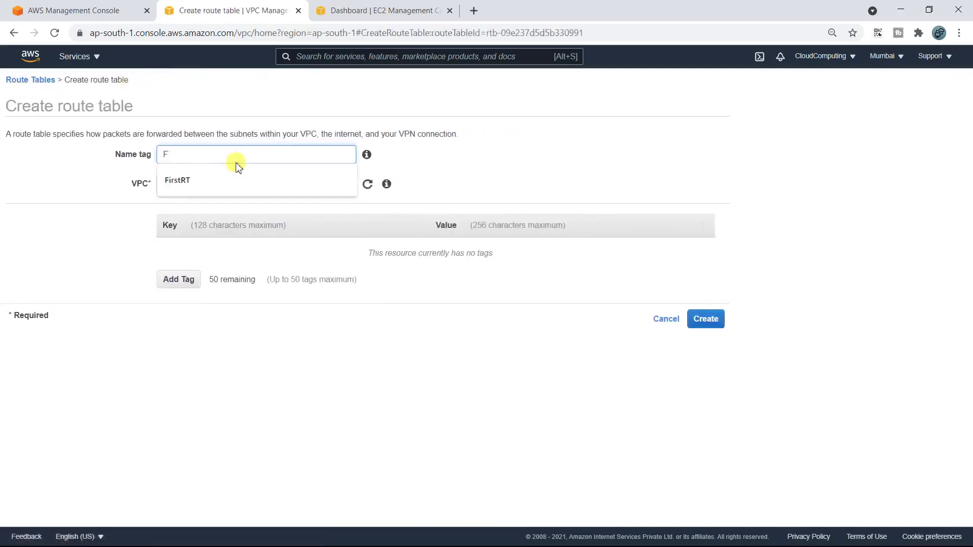
key(Down)
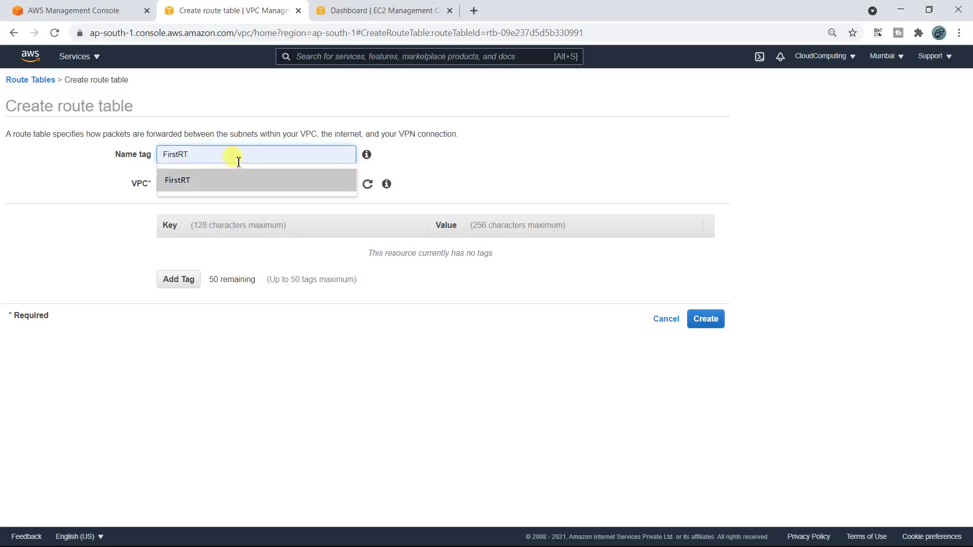
click(202, 184)
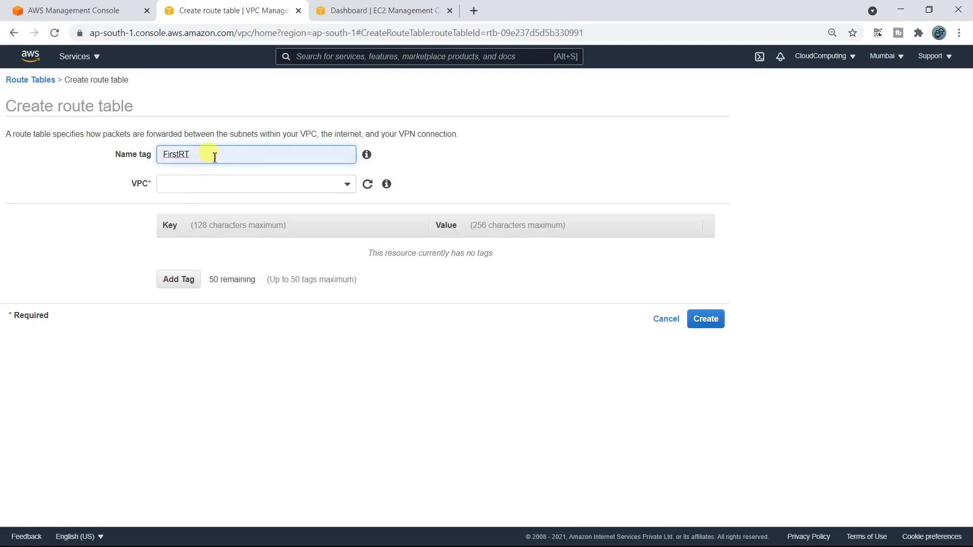
text(_Pub)
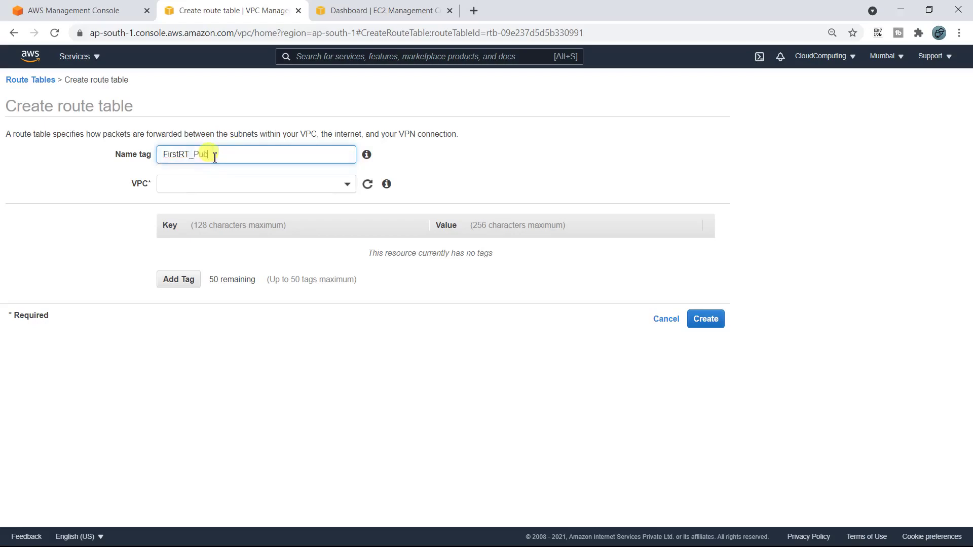
text(lic)
click(190, 153)
text(_VPC1)
Step: Create the public route table in the FirstVPC_Region1 VPC, then select it in the list and enlarge its details
click(246, 190)
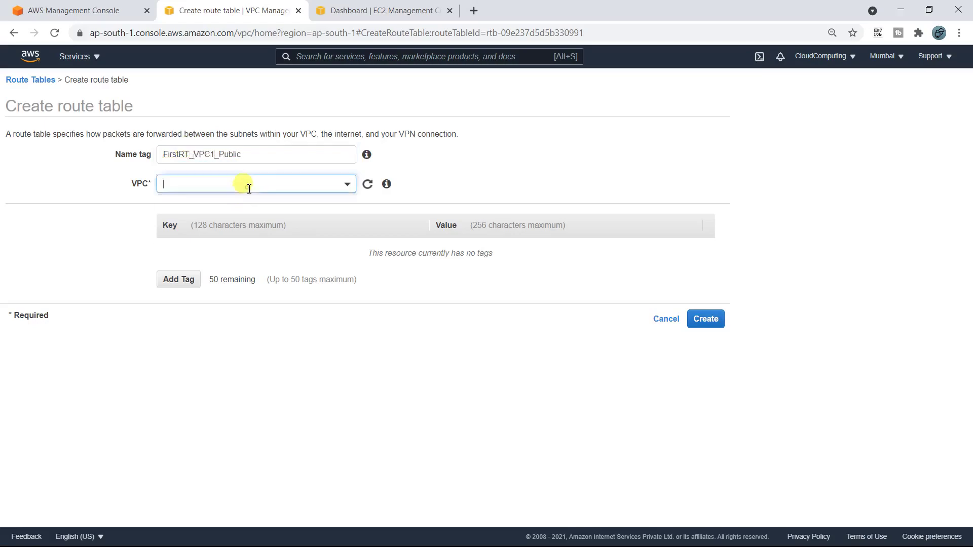
click(265, 232)
click(709, 322)
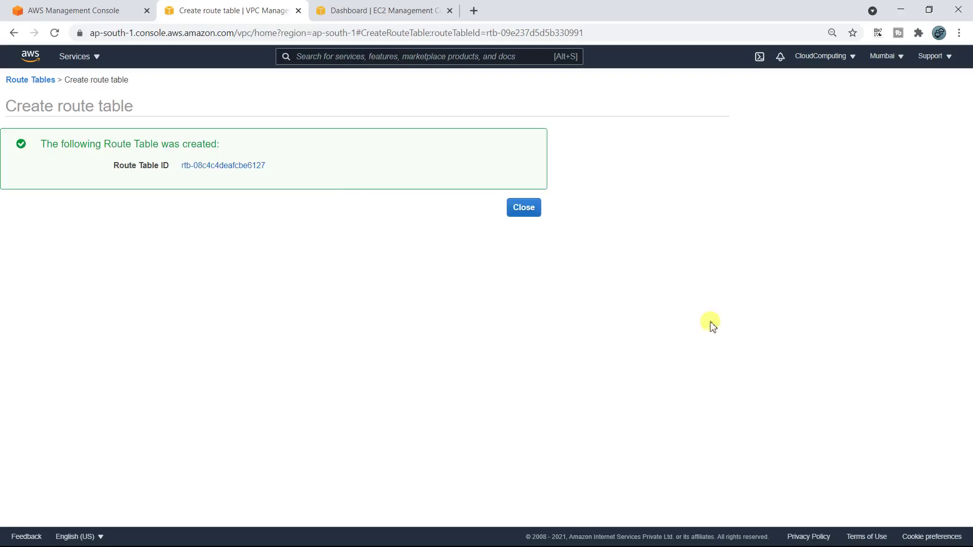
click(521, 208)
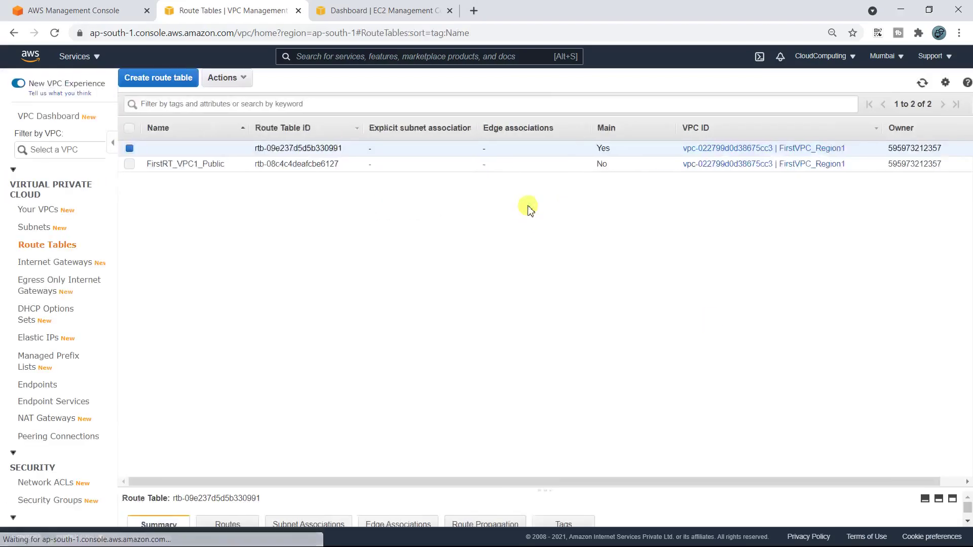
click(188, 170)
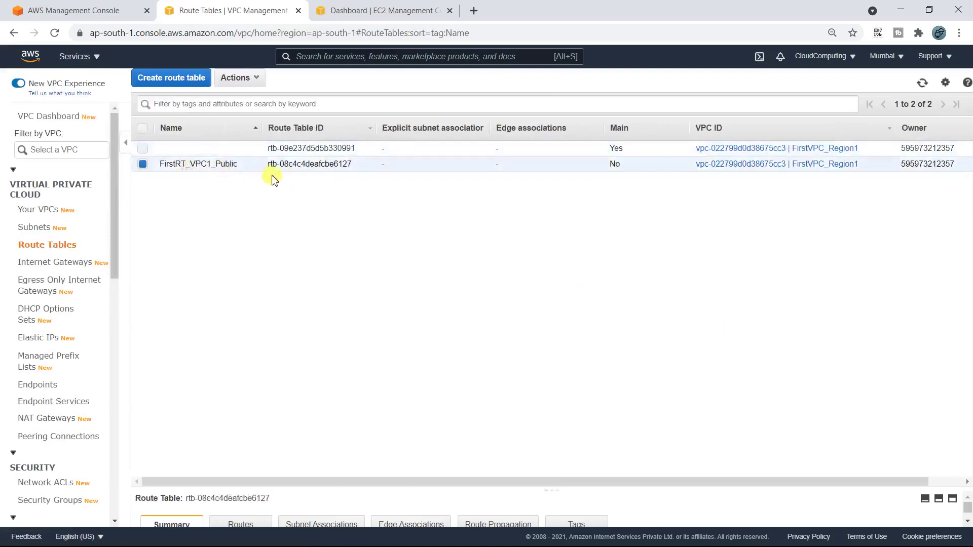
drag(568, 489, 552, 269)
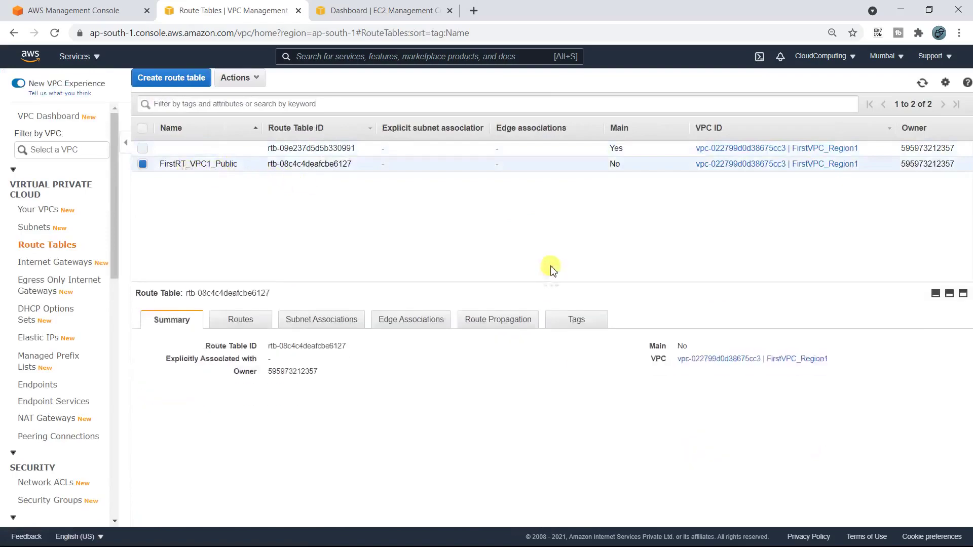
Step: Copy the public route table's name and adapt it to name a new route table FirstRT_VPC1_Private
click(171, 77)
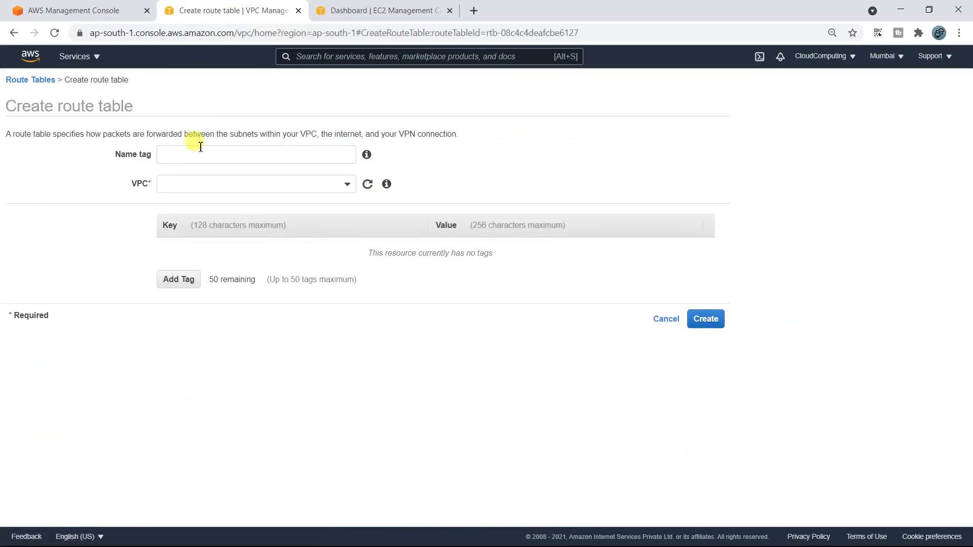
click(34, 84)
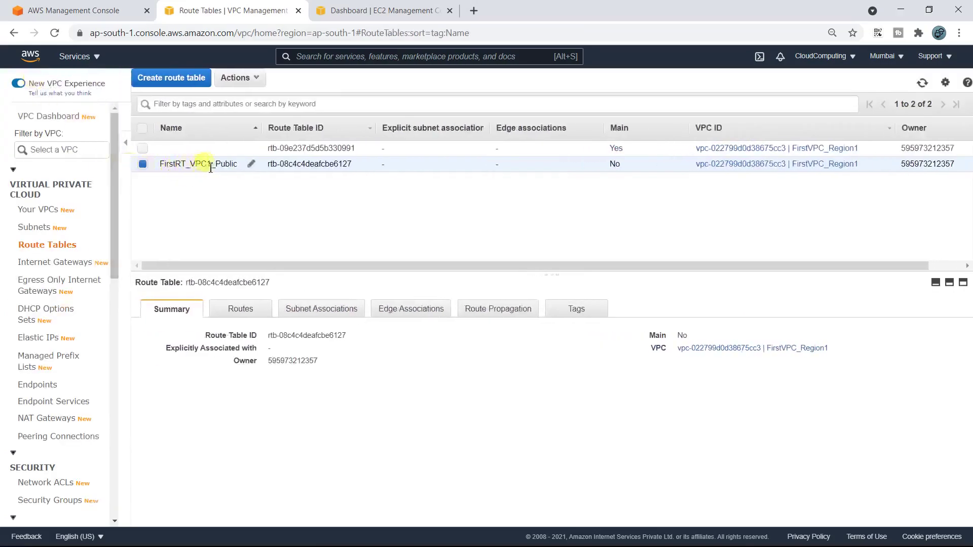
drag(244, 164, 155, 167)
key(ctrl+c)
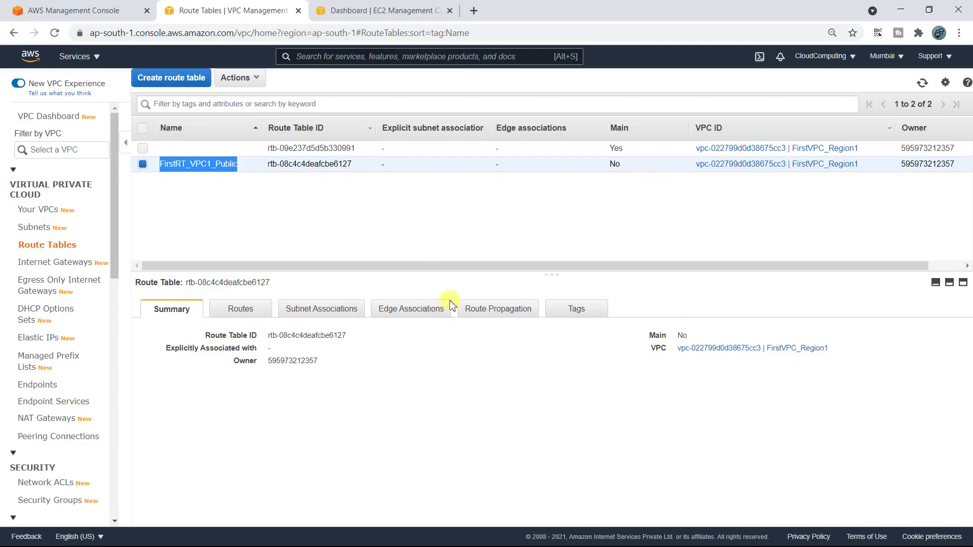
click(171, 80)
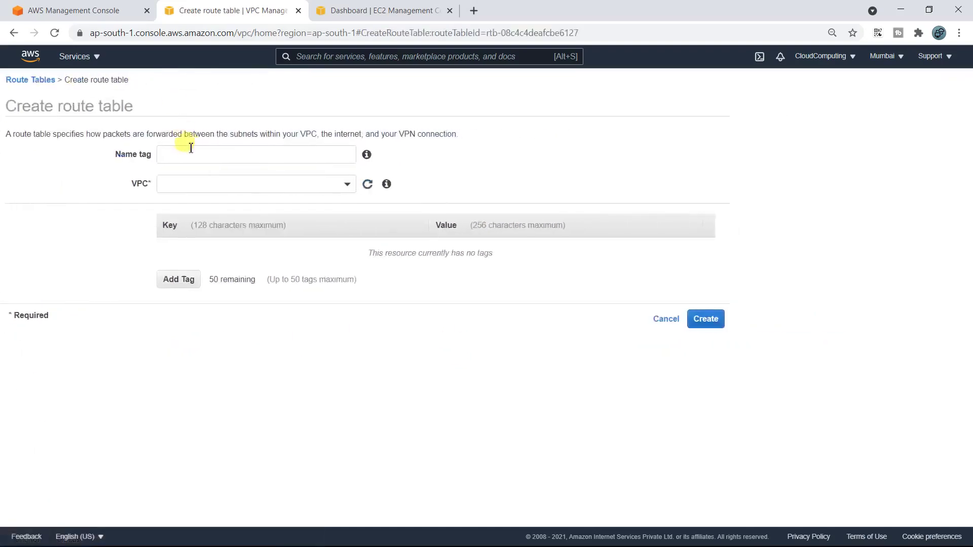
click(189, 152)
key(ctrl+v)
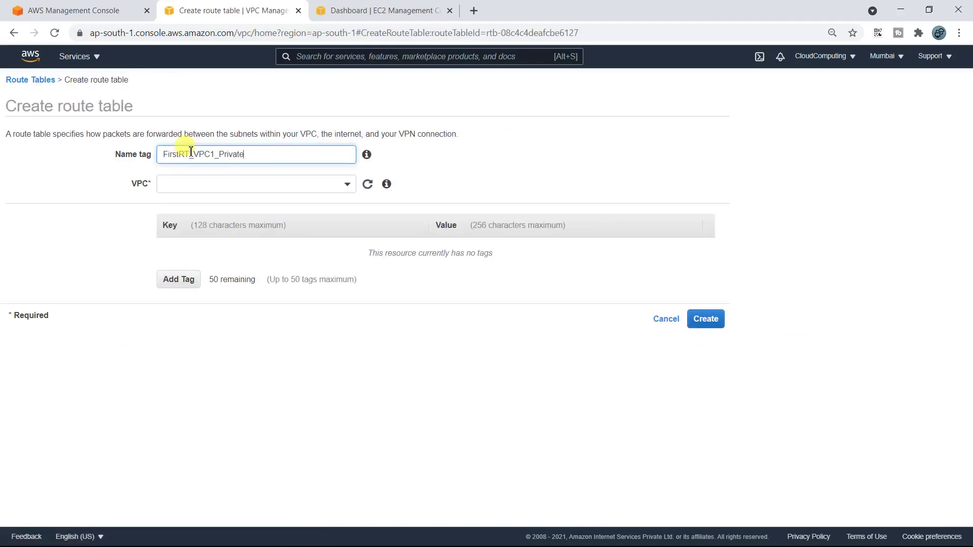
Step: Create the private route table in the FirstVPC_Region1 VPC and return to the route table list
click(244, 182)
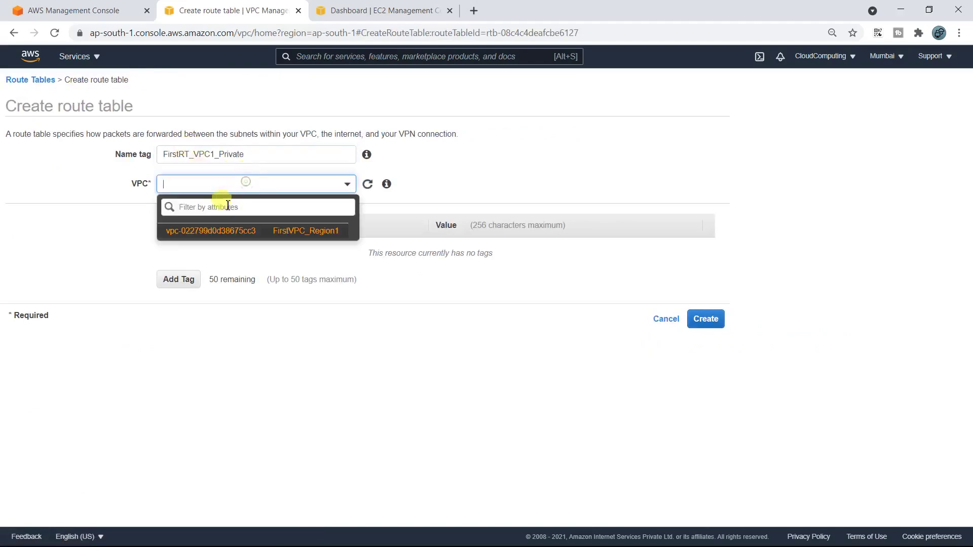
click(213, 228)
click(706, 318)
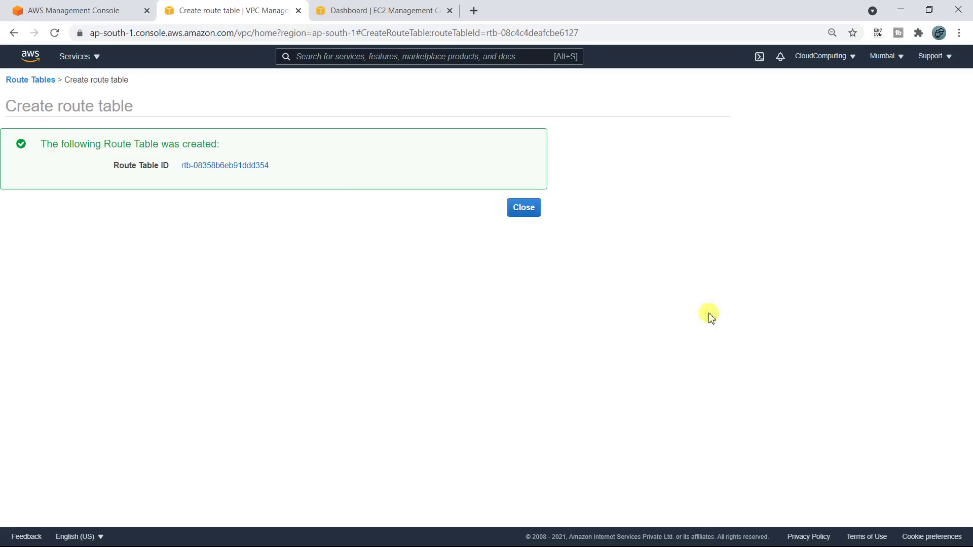
click(518, 217)
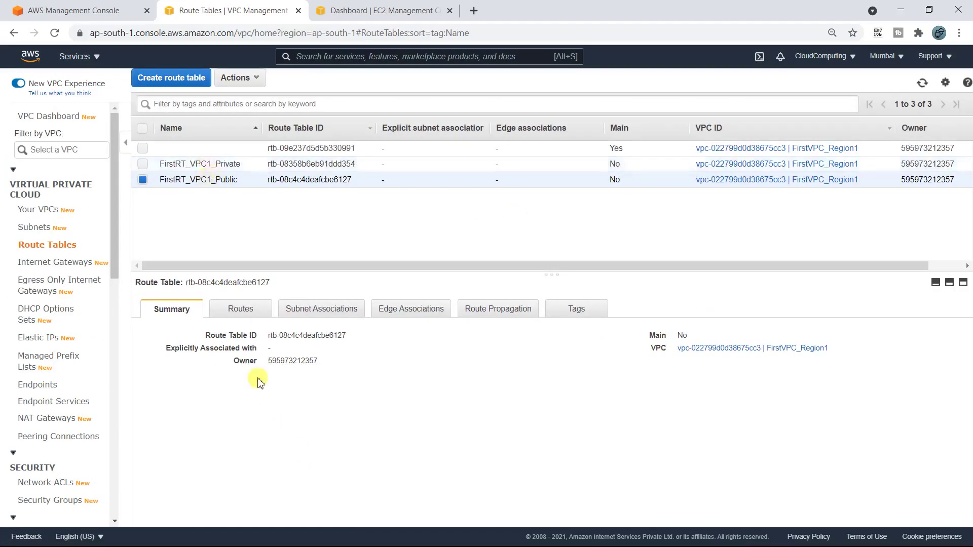
Step: Associate the PublicSubnet_VPC1 subnet with the FirstRT_VPC1_Public route table
click(319, 312)
click(208, 332)
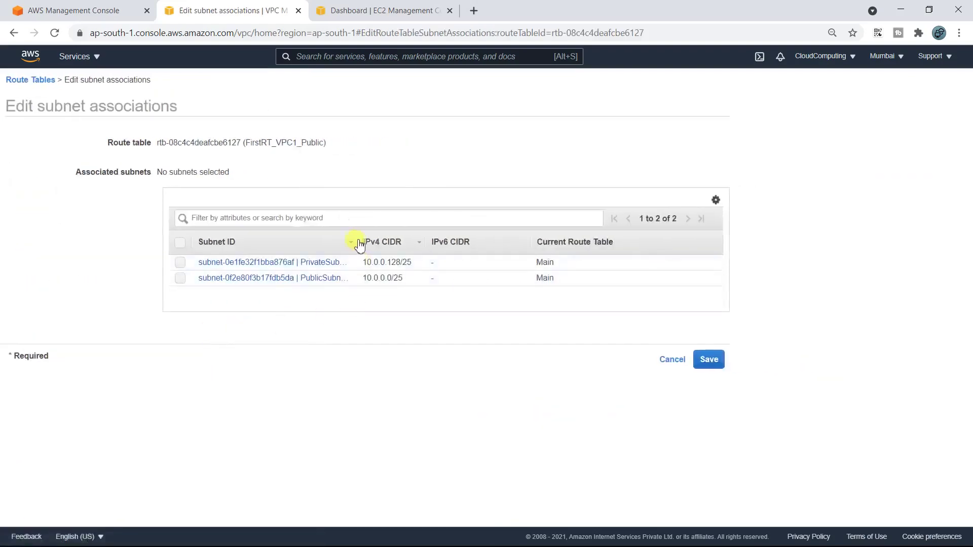
drag(356, 241, 388, 241)
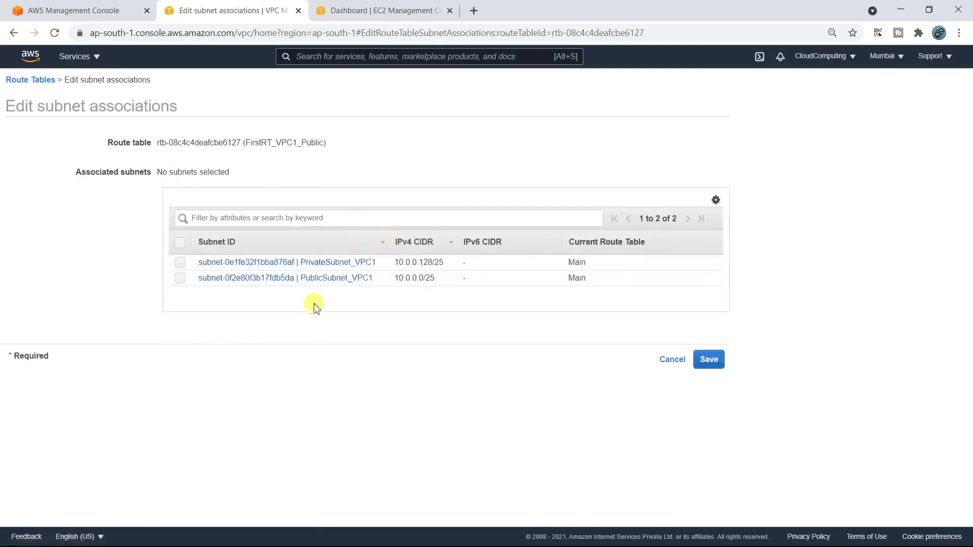
click(183, 280)
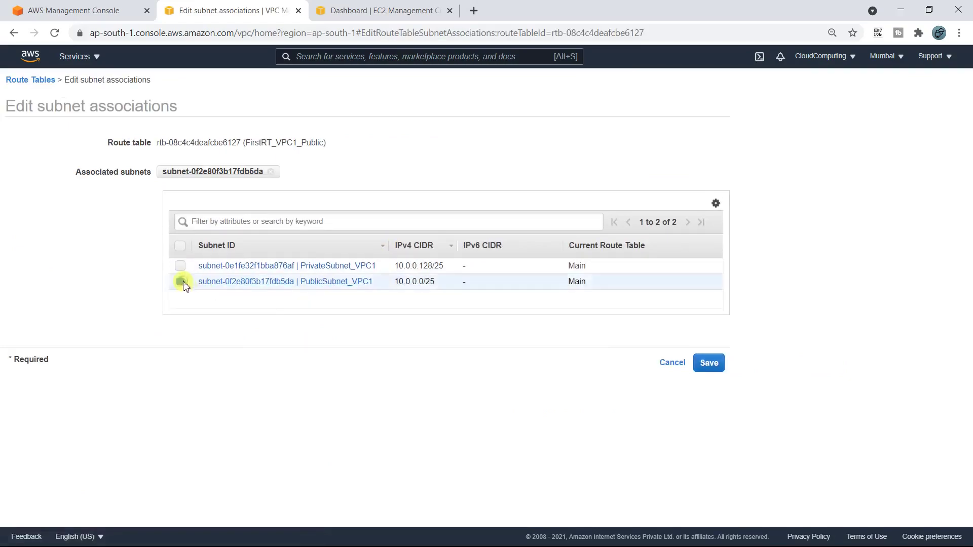
click(708, 360)
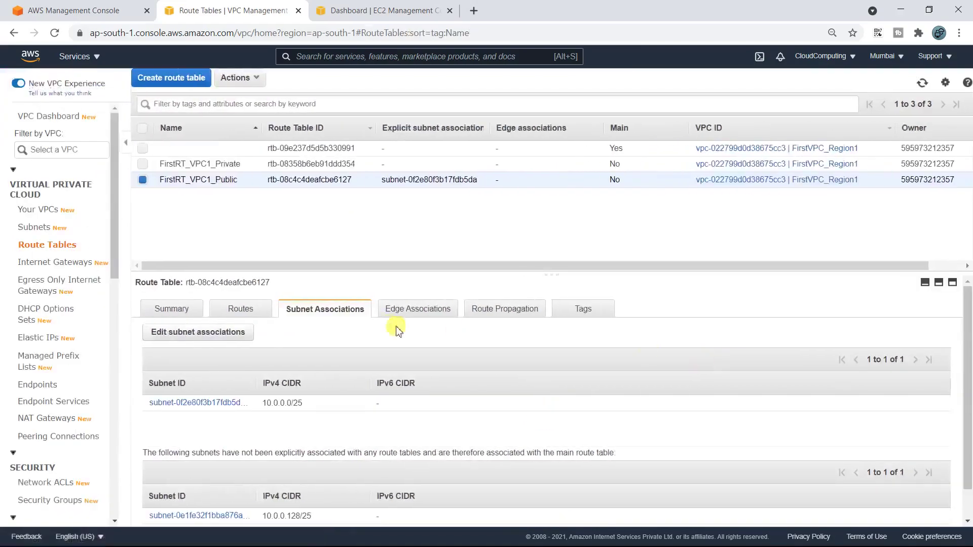
Step: Add a route with destination 0.0.0.0/0 to the FirstRT_VPC1_Public route table
click(256, 310)
click(165, 337)
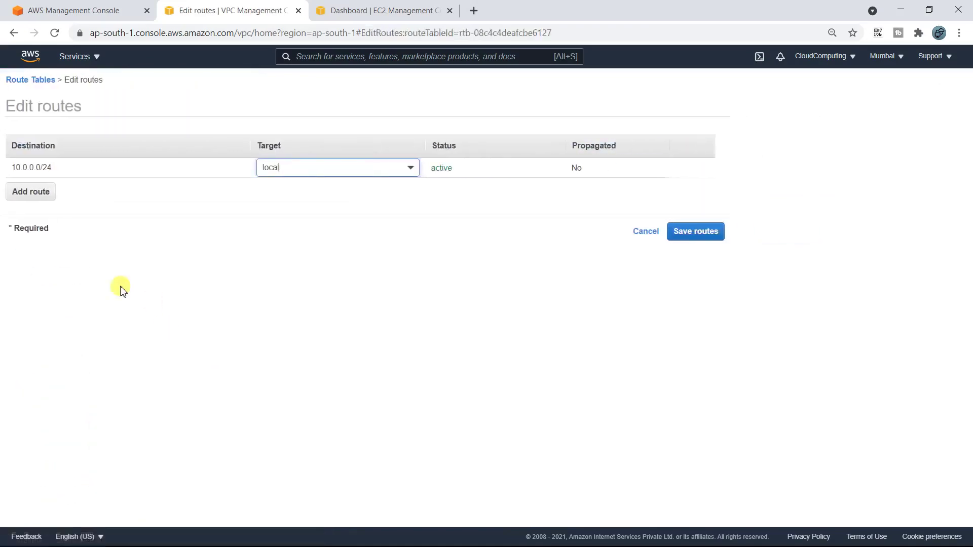
right_click(161, 283)
click(15, 195)
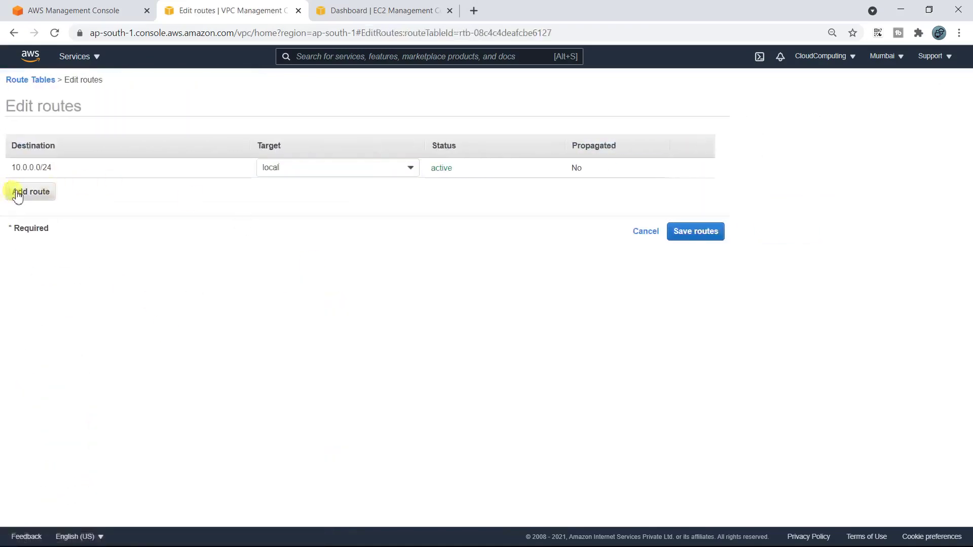
click(18, 194)
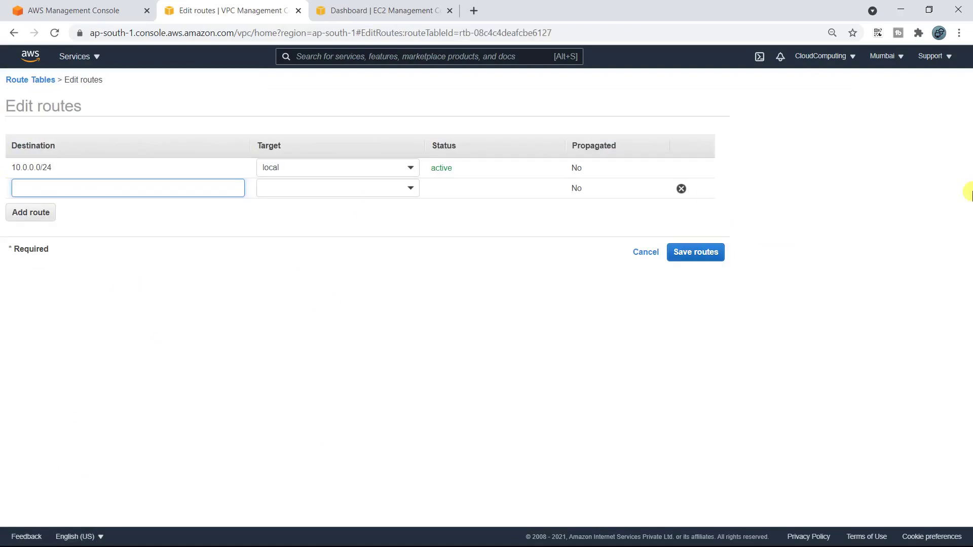
text(0)
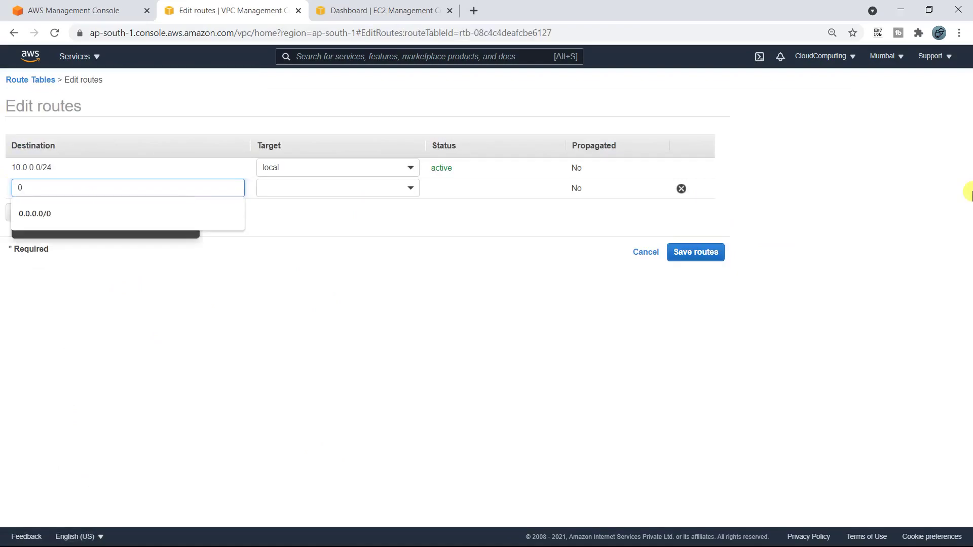
click(76, 213)
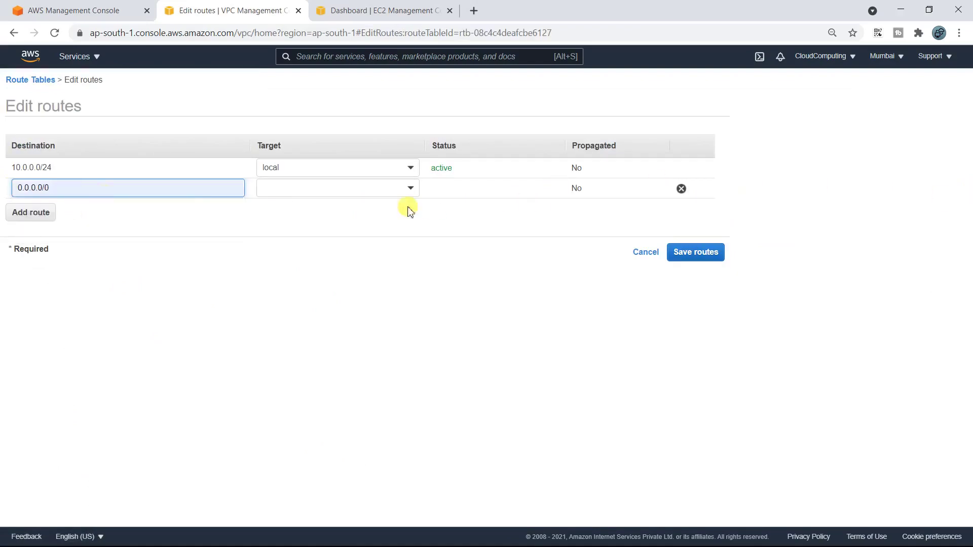
Step: Target the new route at the FirstVPC_IGW internet gateway, then save the routes and return to the route table list
click(386, 193)
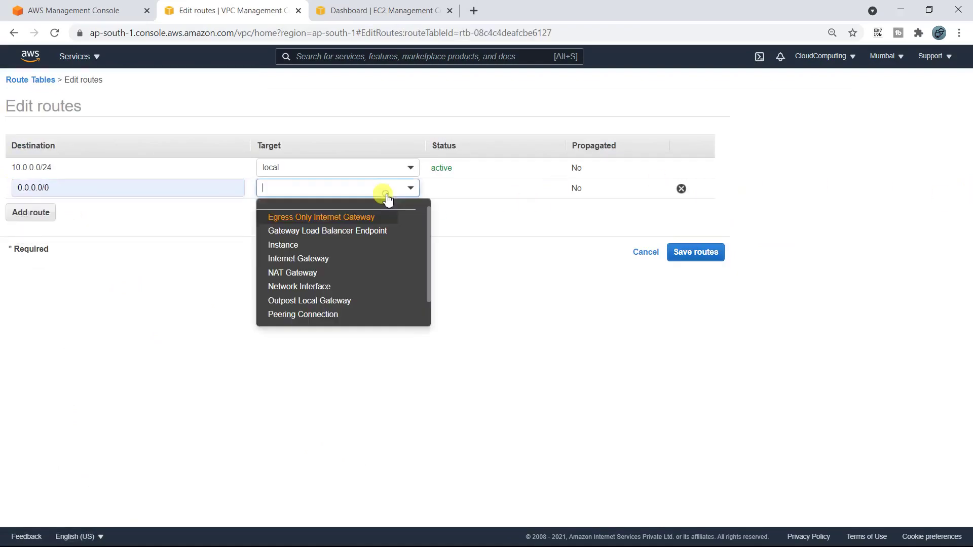
click(309, 258)
click(346, 222)
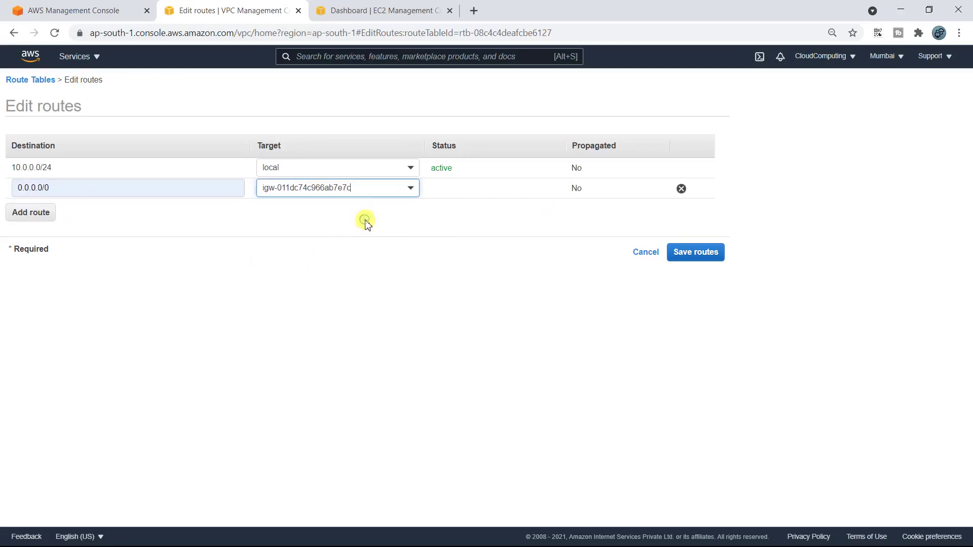
click(365, 195)
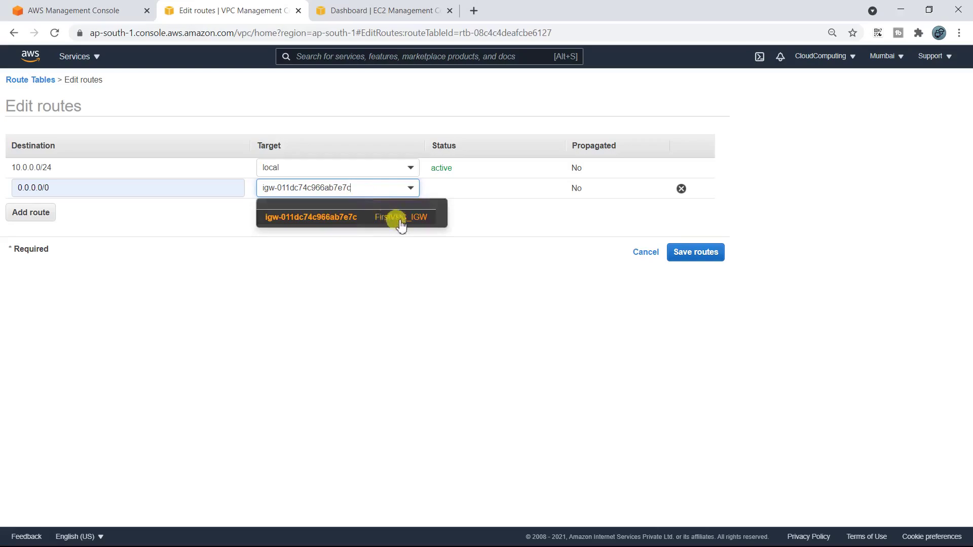
click(719, 253)
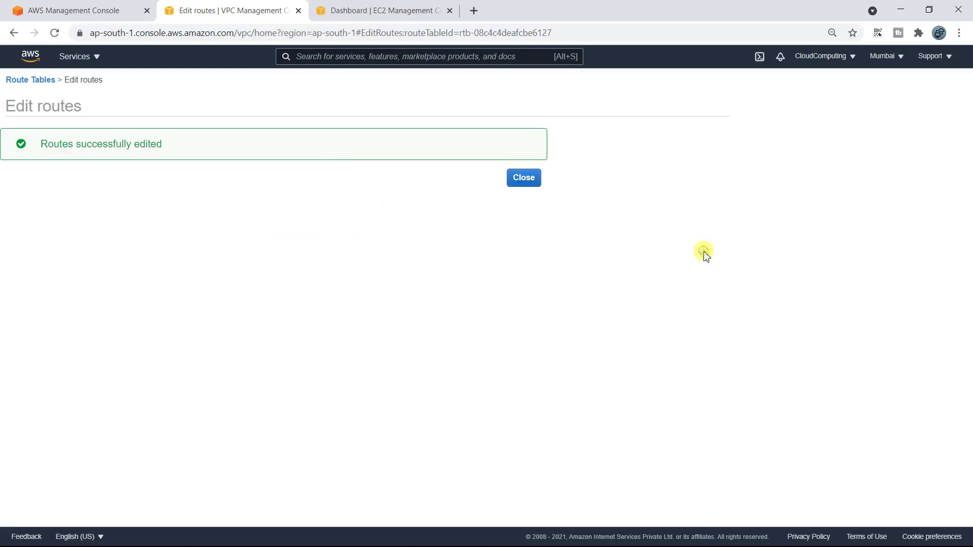
click(525, 179)
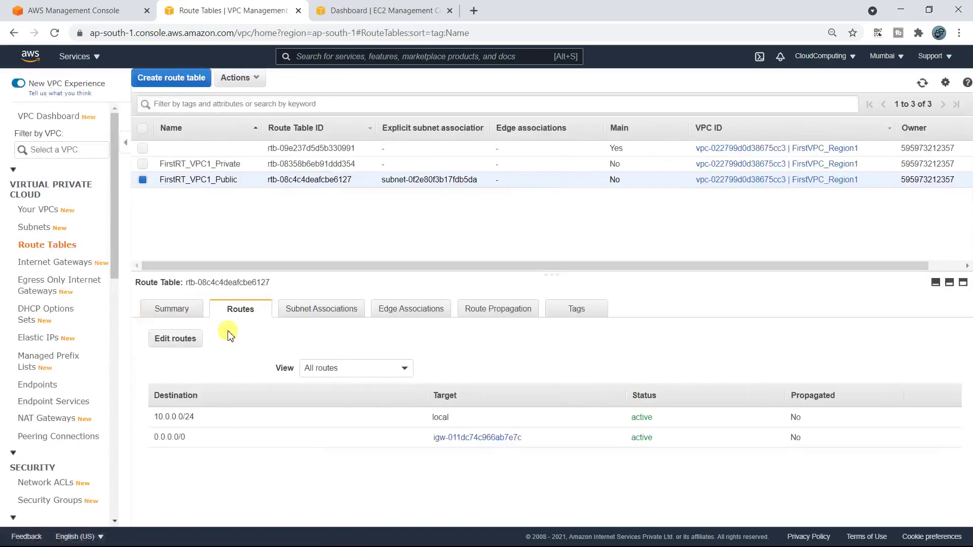
Step: Associate the private subnet, 10.0.0.128/25, with the FirstRT_VPC1_Private route table and view that table's routes
click(218, 171)
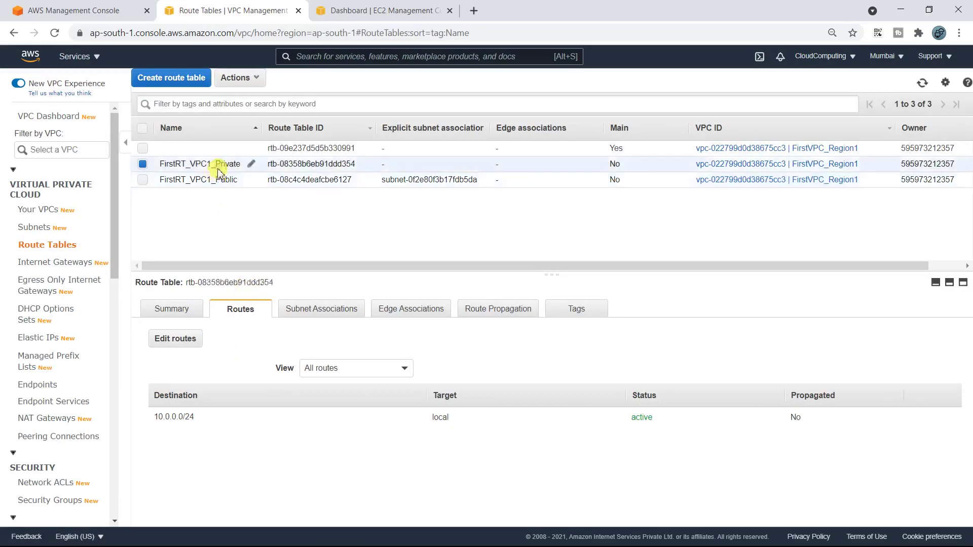
click(327, 311)
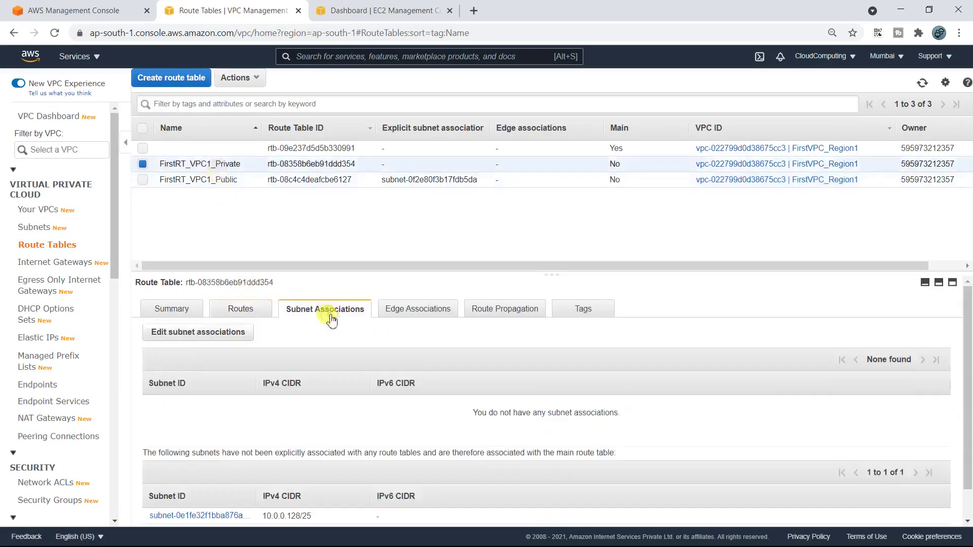
click(233, 333)
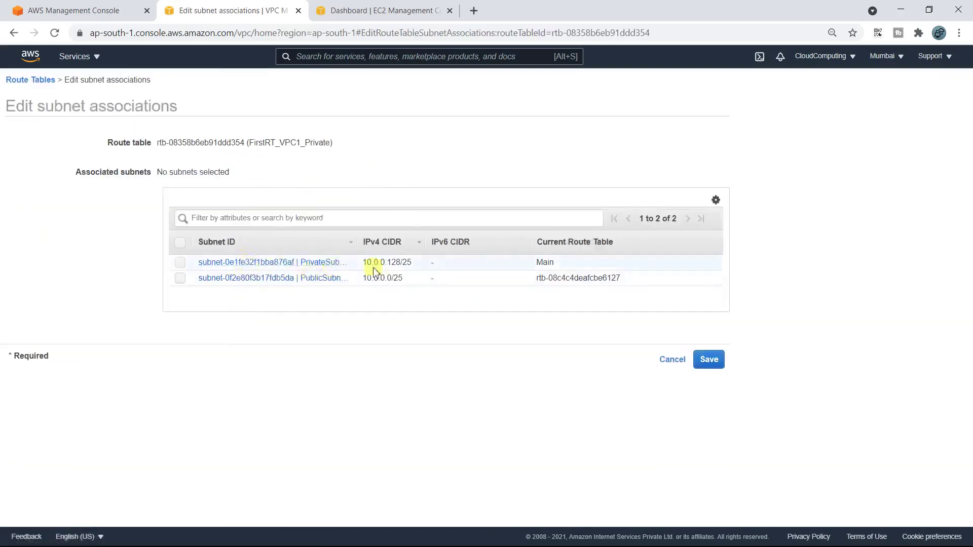
click(179, 263)
click(714, 360)
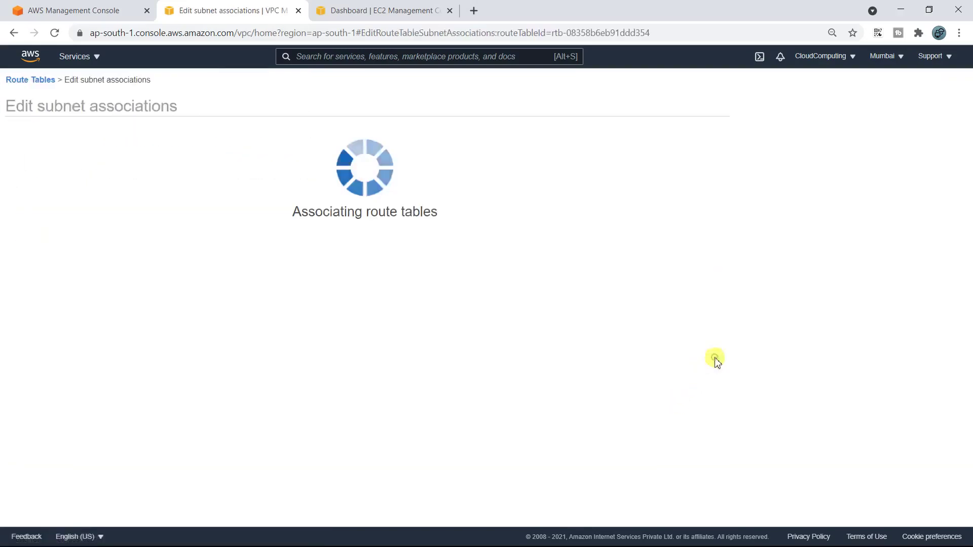
click(244, 309)
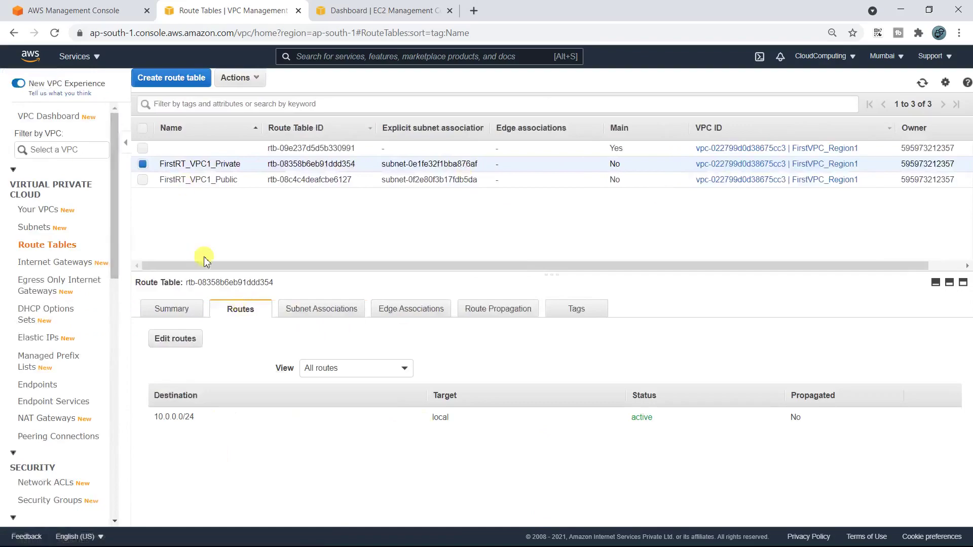
Step: Copy the existing VPC's name and adapt it to name a new VPC SecondVPC_Region1
click(40, 209)
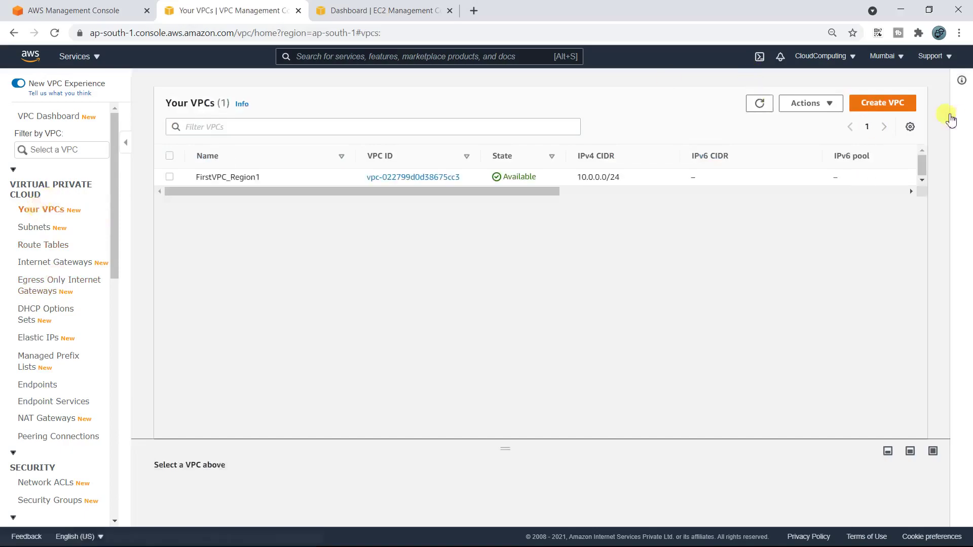
click(882, 103)
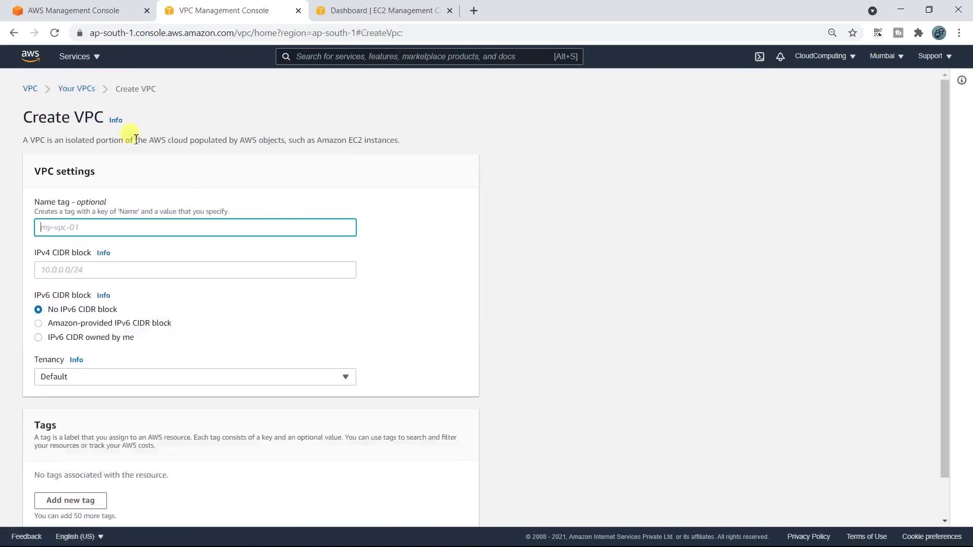
click(73, 88)
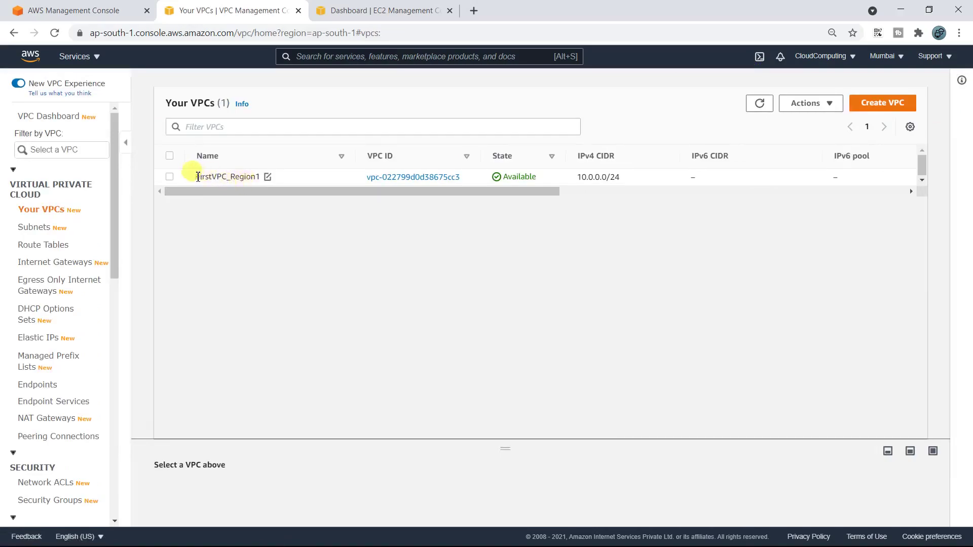
drag(197, 176, 258, 175)
key(ctrl+c)
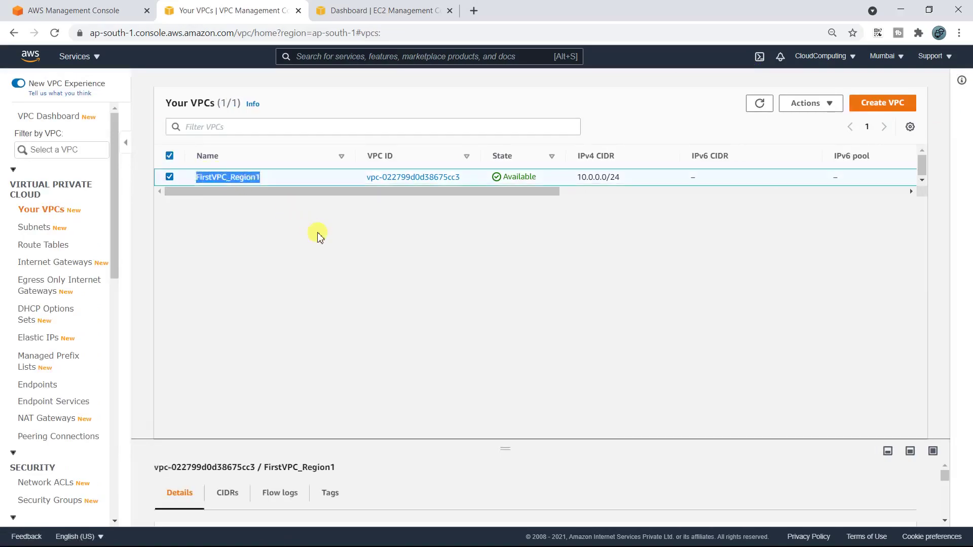
click(882, 103)
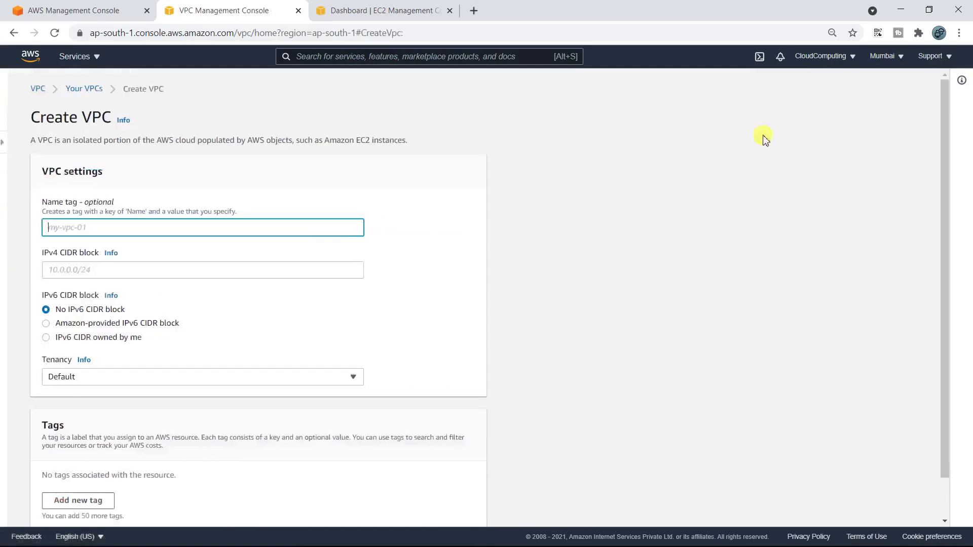
key(ctrl+v)
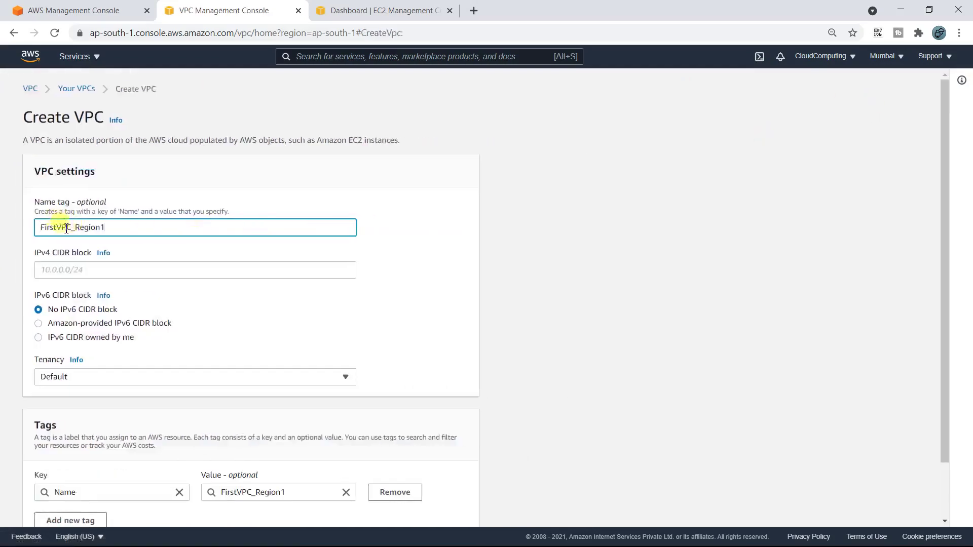
text(Second)
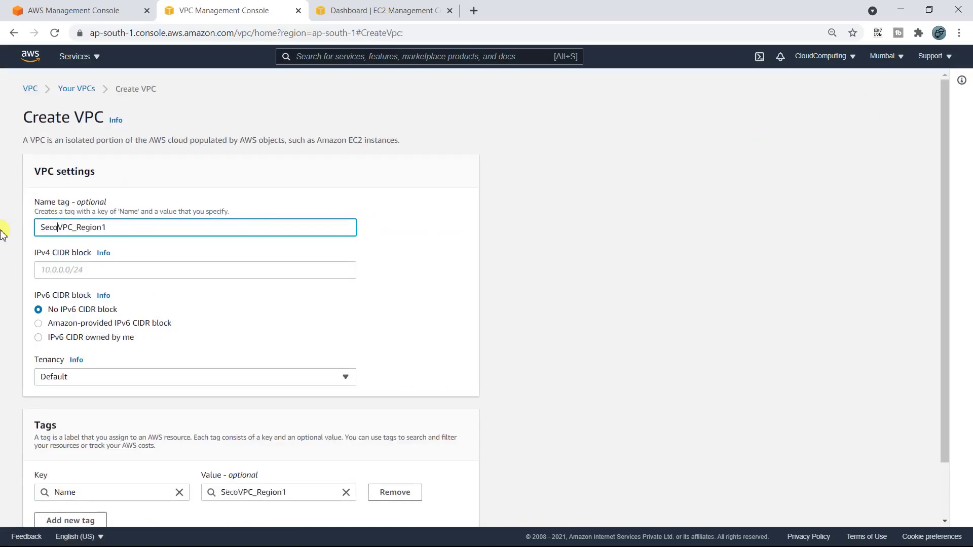
Step: Create the second VPC with the IPv4 CIDR block 11.0.0.0/24 and open the subnet list
click(82, 270)
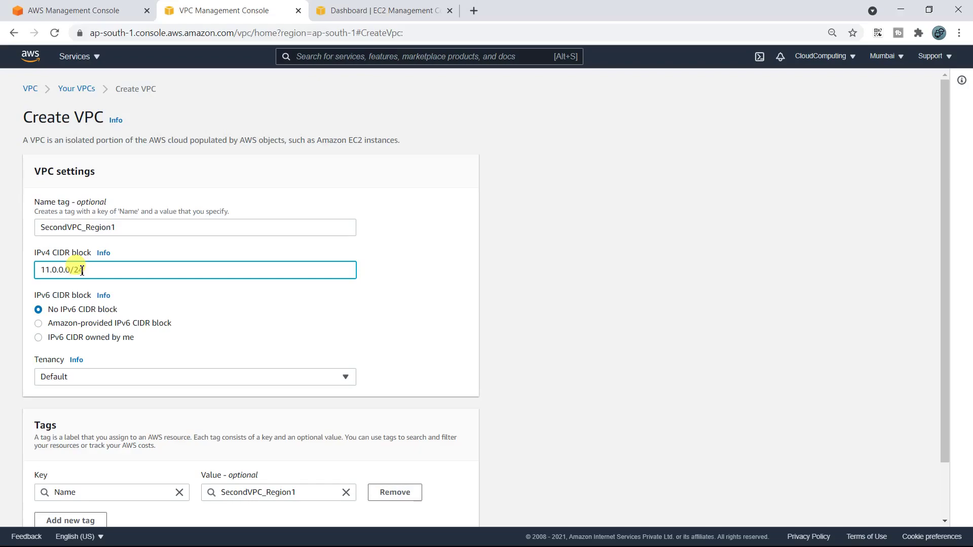
scroll(429, 498, down, 3)
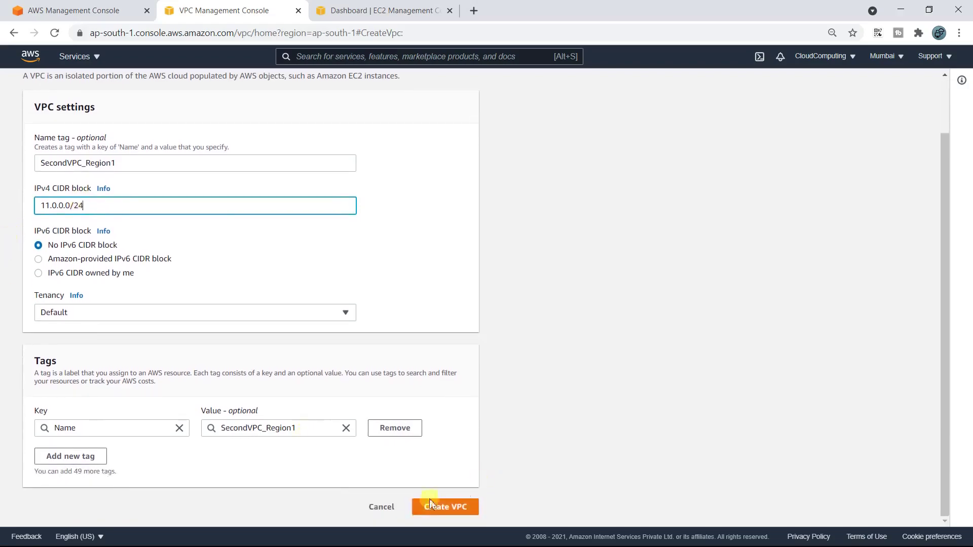
click(431, 505)
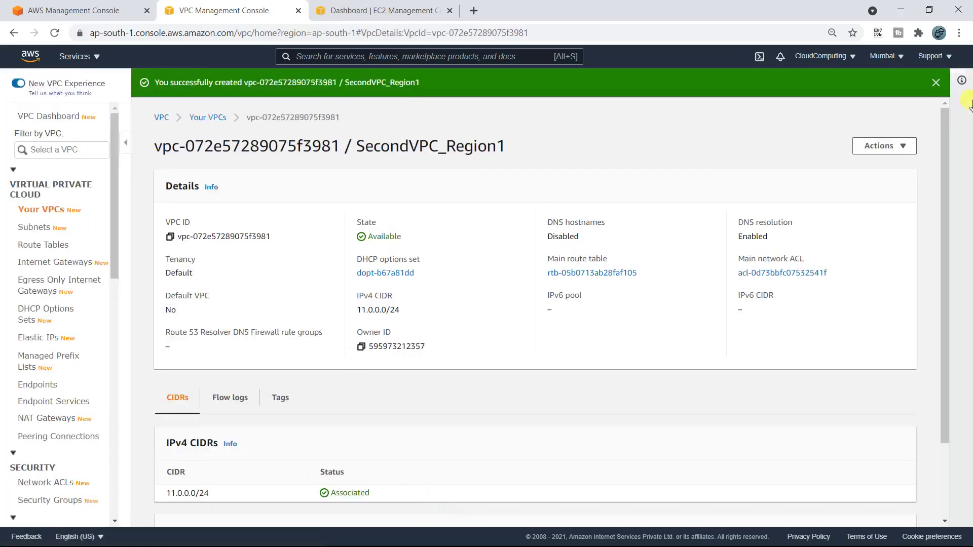
click(45, 230)
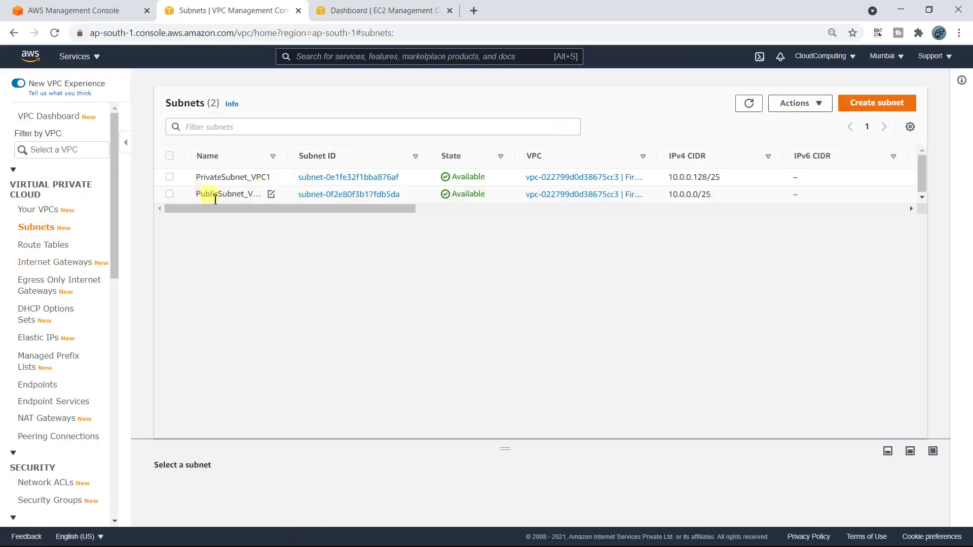
click(861, 106)
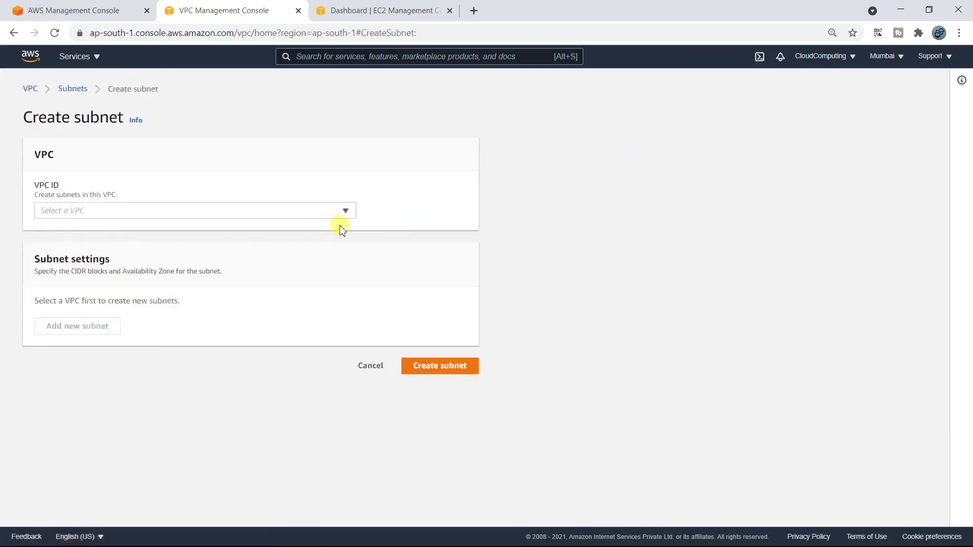
click(221, 207)
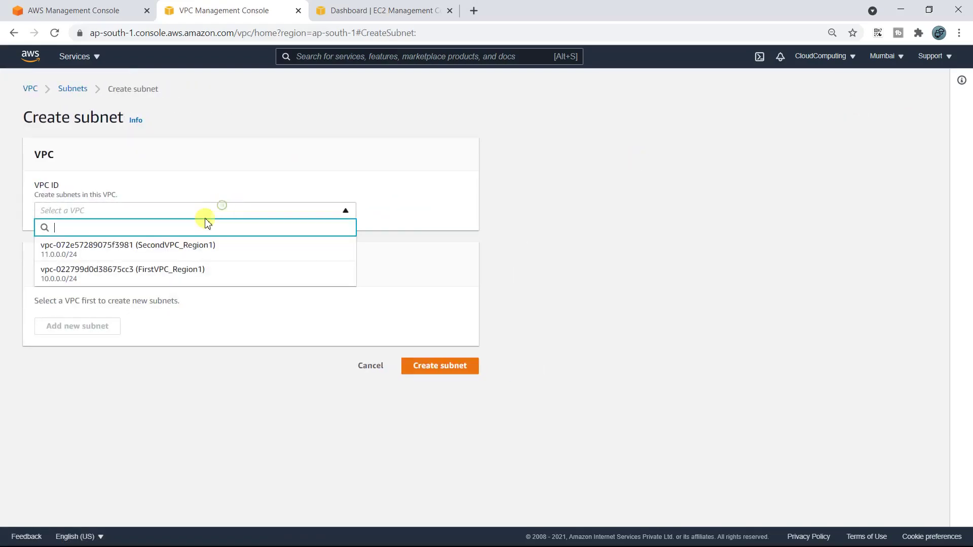
click(181, 254)
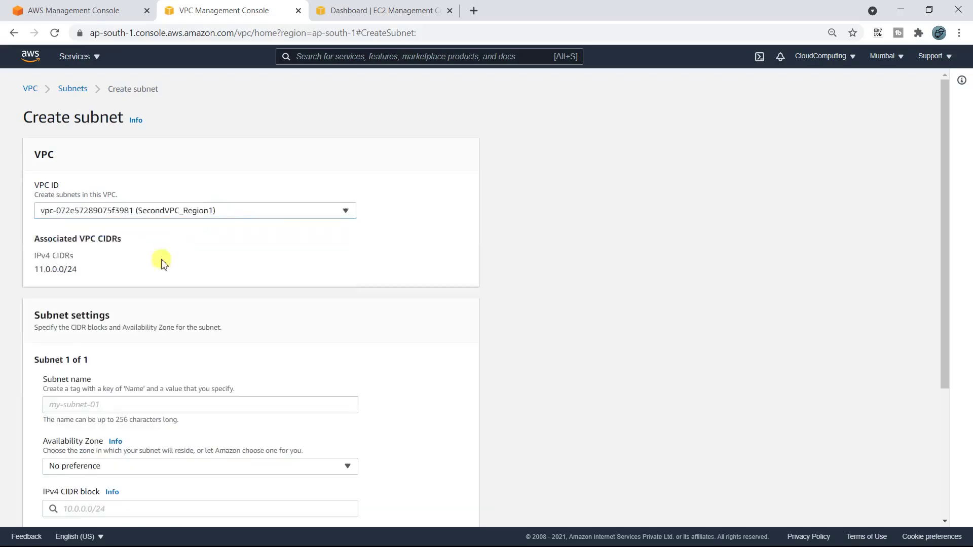
click(90, 406)
text(SecondSubnet_)
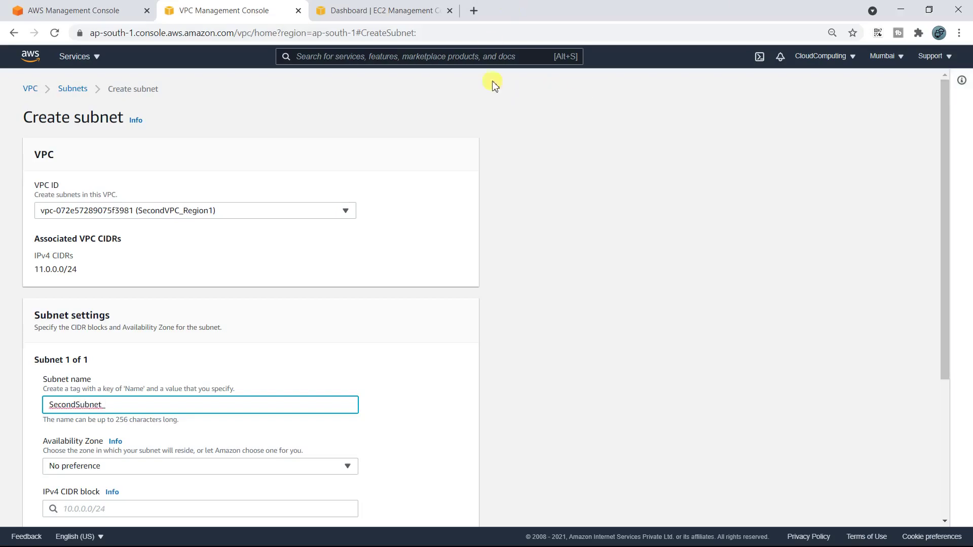
click(73, 88)
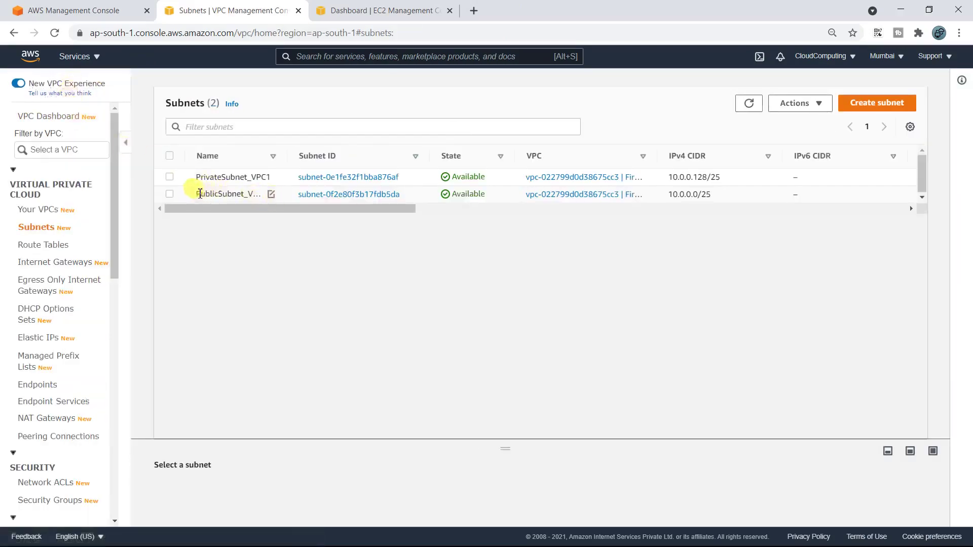
Step: Start a new subnet in SecondVPC_Region1, reusing the existing public subnet's name adapted to PublicSubnet_VPC2
drag(200, 194, 271, 193)
key(ctrl+c)
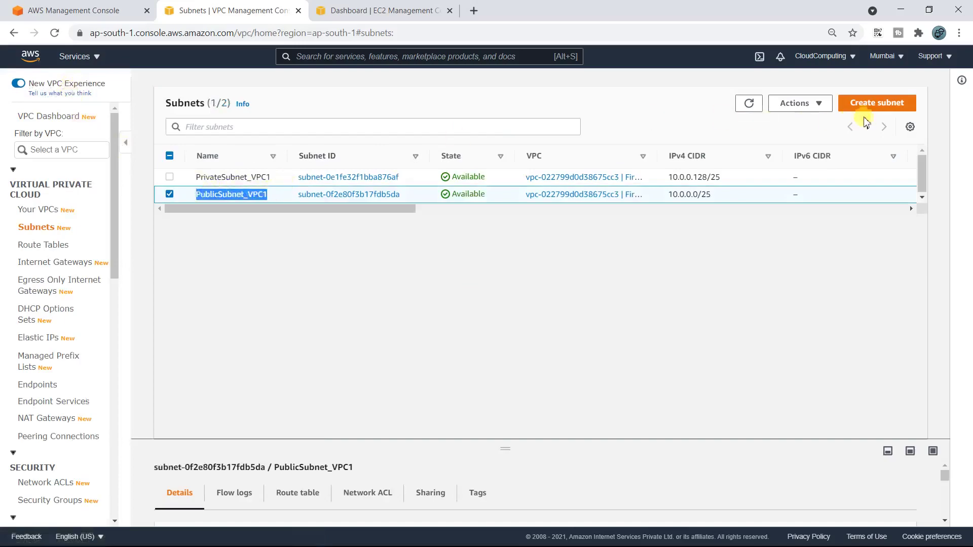
click(874, 106)
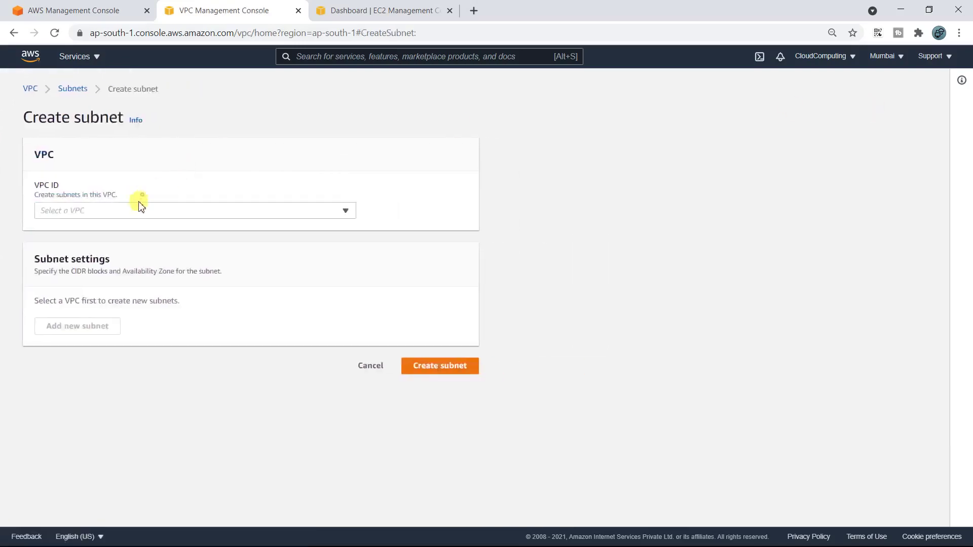
click(136, 209)
click(125, 246)
click(102, 409)
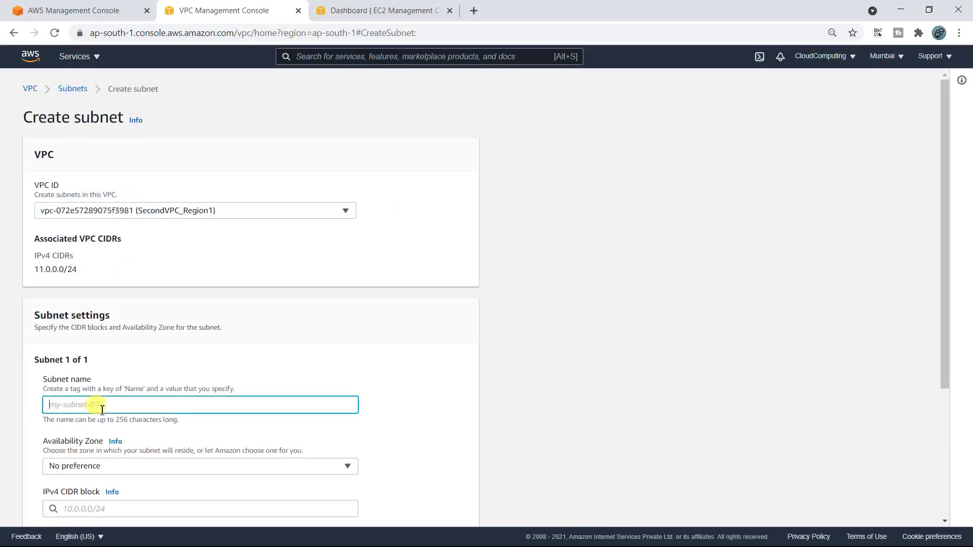
key(ctrl+v)
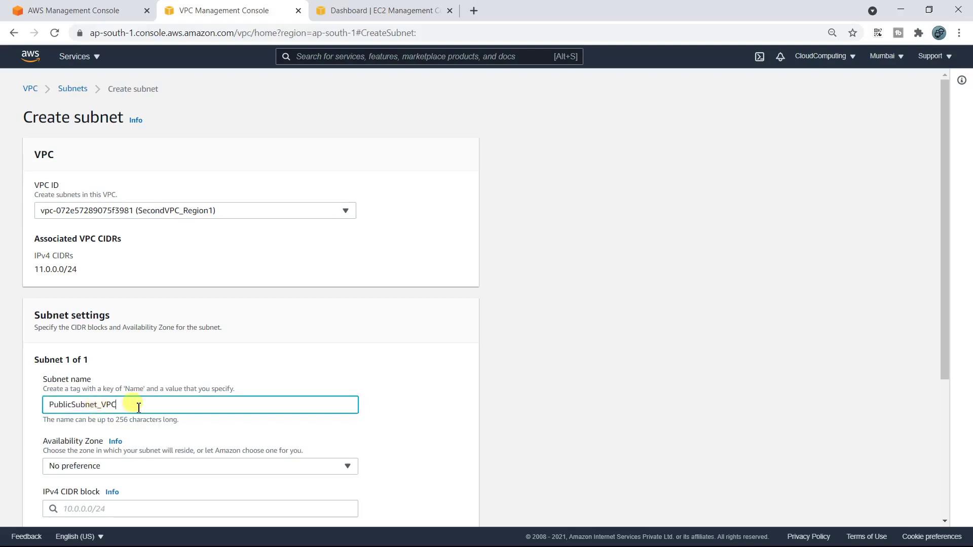
Step: Place the new public subnet in the Asia Pacific (Mumbai) / ap-south-1a availability zone
scroll(127, 428, down, 3)
click(123, 339)
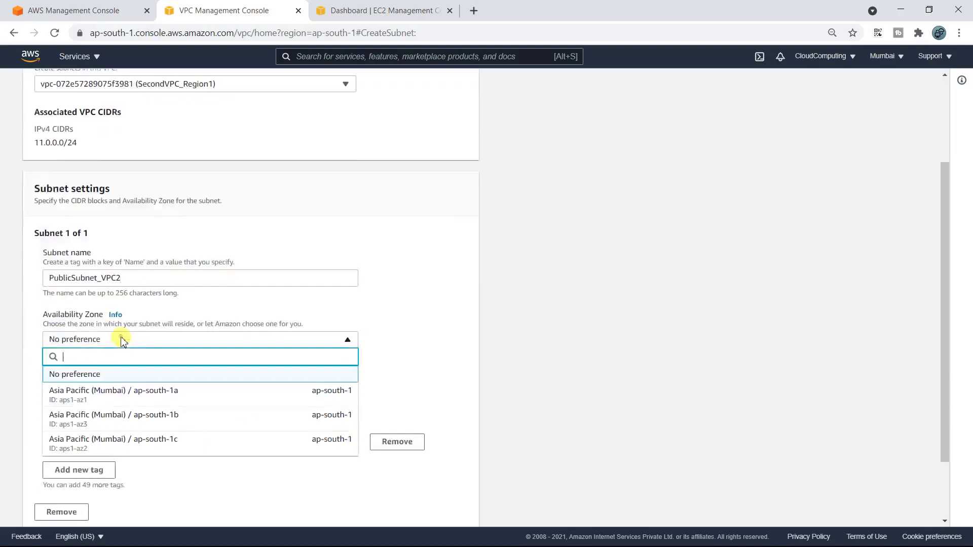
click(105, 401)
Step: Create the public subnet with the IPv4 CIDR block 11.0.0.0/25 and clear the subnet list's filter
click(102, 382)
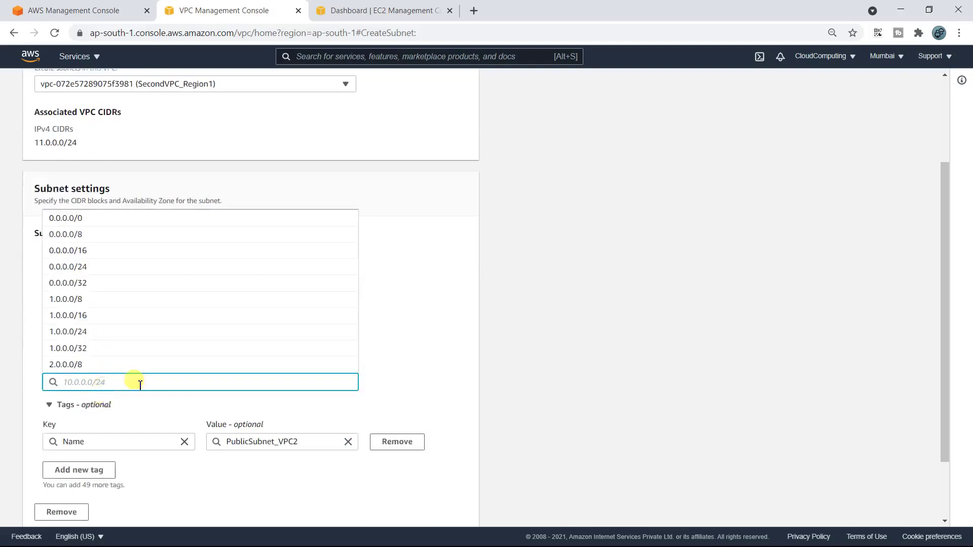
text(11.0.0.0)
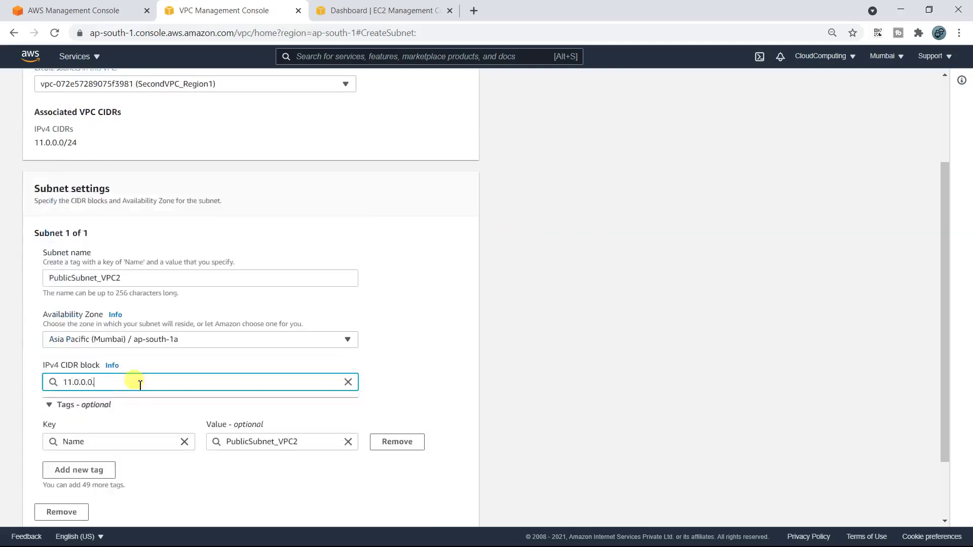
text(.)
key(BackSpace)
text(/24)
key(BackSpace)
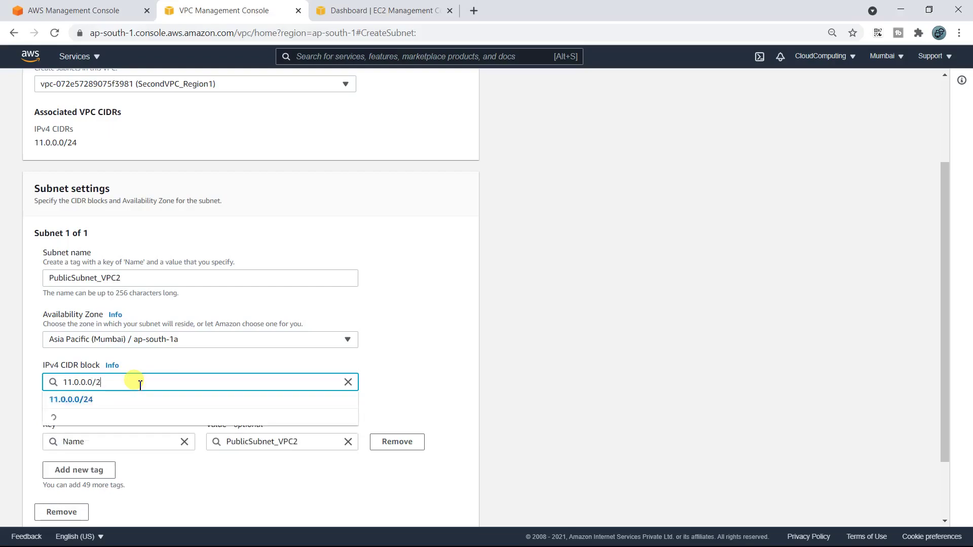
text(5)
scroll(452, 373, down, 2)
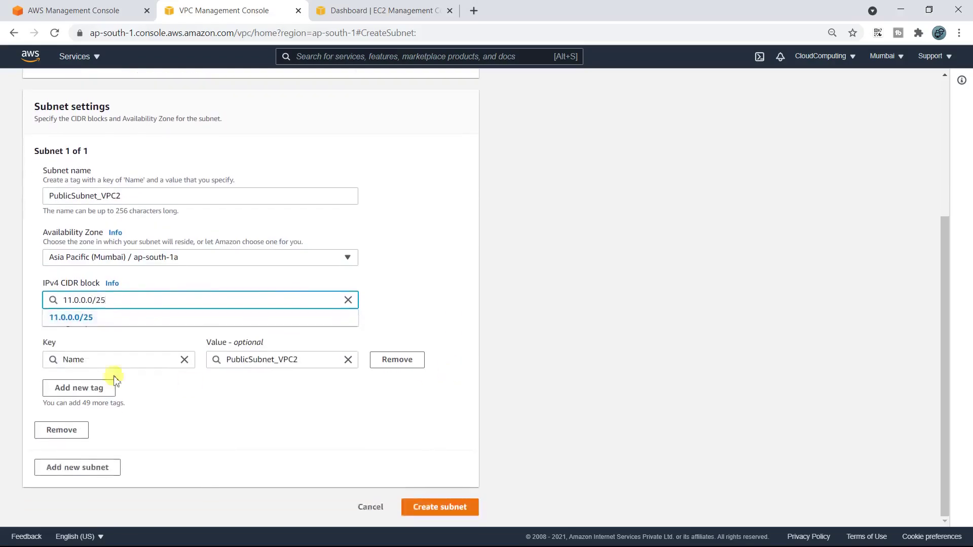
click(71, 318)
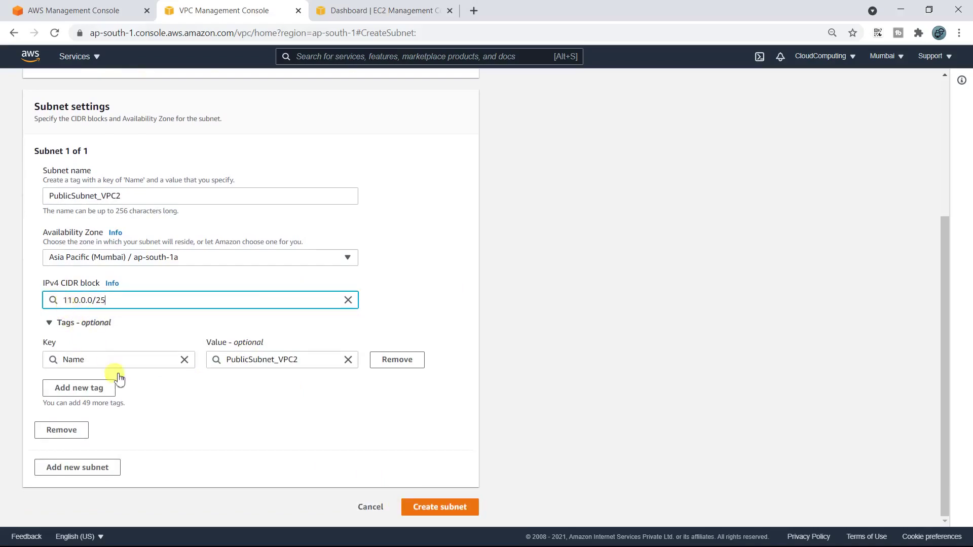
click(437, 509)
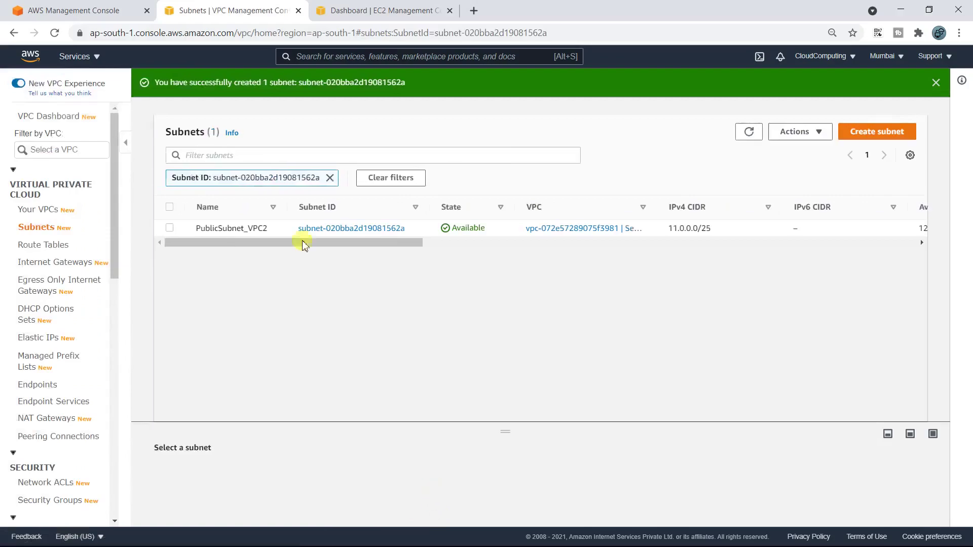
click(391, 178)
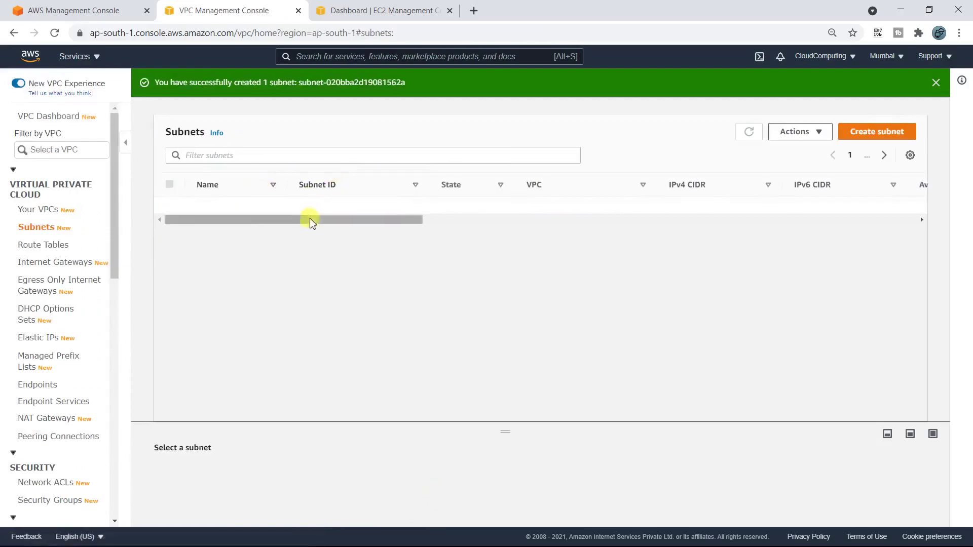
Step: Start another subnet in SecondVPC_Region1, reusing the existing private subnet's name adapted to PrivateSubnet_VPC2
drag(195, 205, 274, 204)
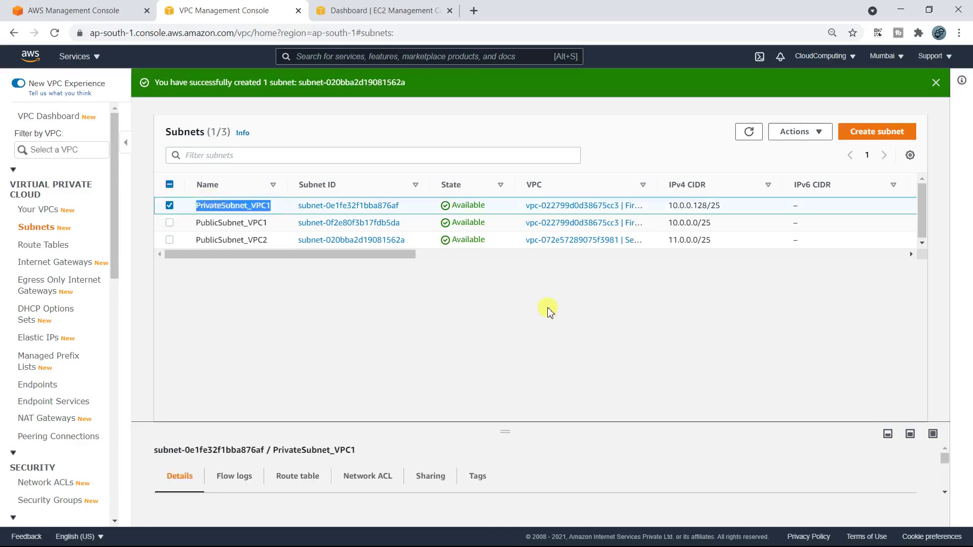
click(877, 132)
click(181, 210)
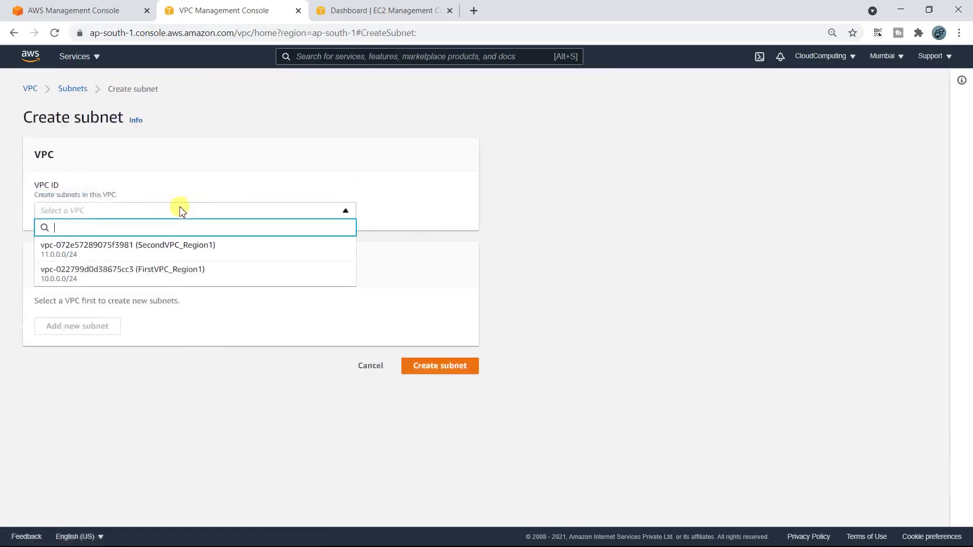
click(172, 247)
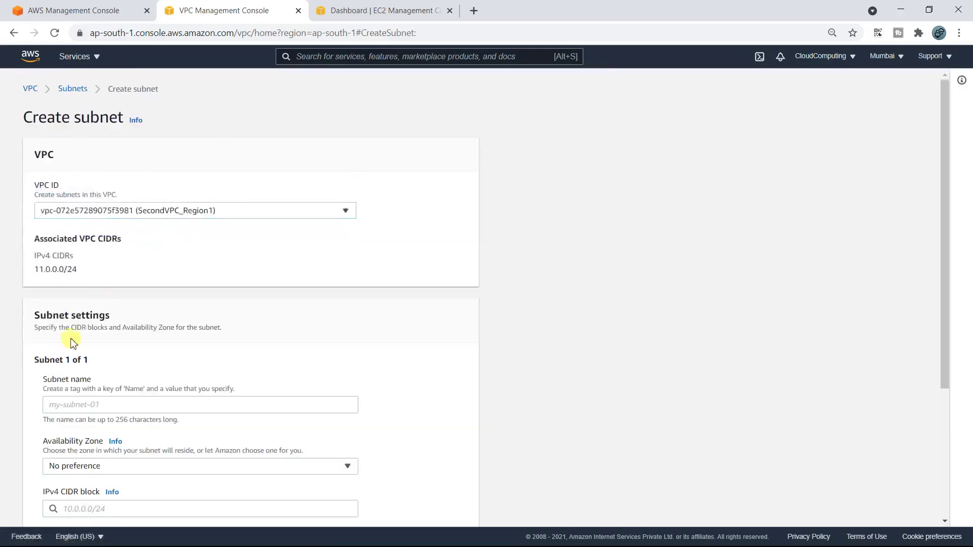
click(73, 406)
text(PrivateSubnet_VPC1)
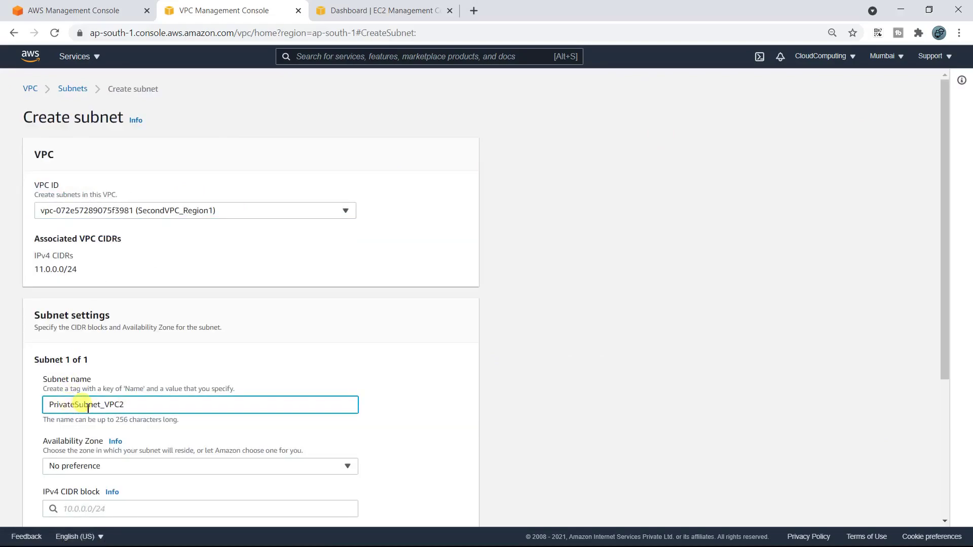
Step: Place the private subnet in availability zone ap-south-1a and set its IPv4 CIDR block to 11.0.0.128/25
scroll(86, 431, down, 3)
click(101, 339)
click(91, 391)
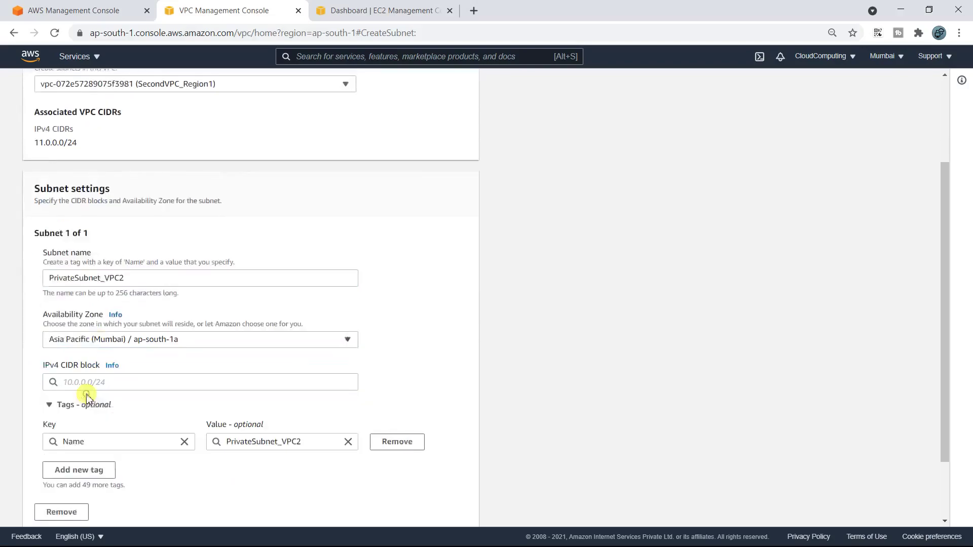
click(103, 388)
text(11)
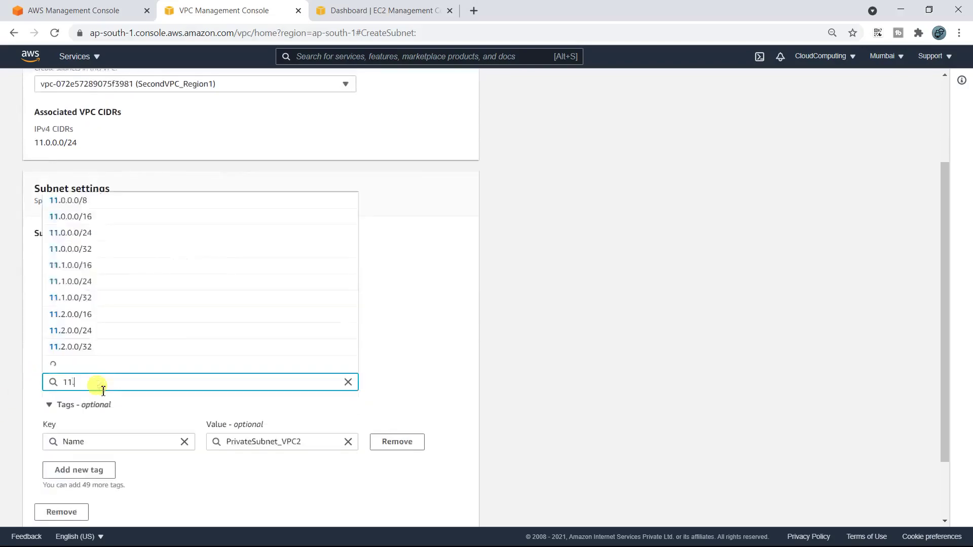
text(.0.0.128)
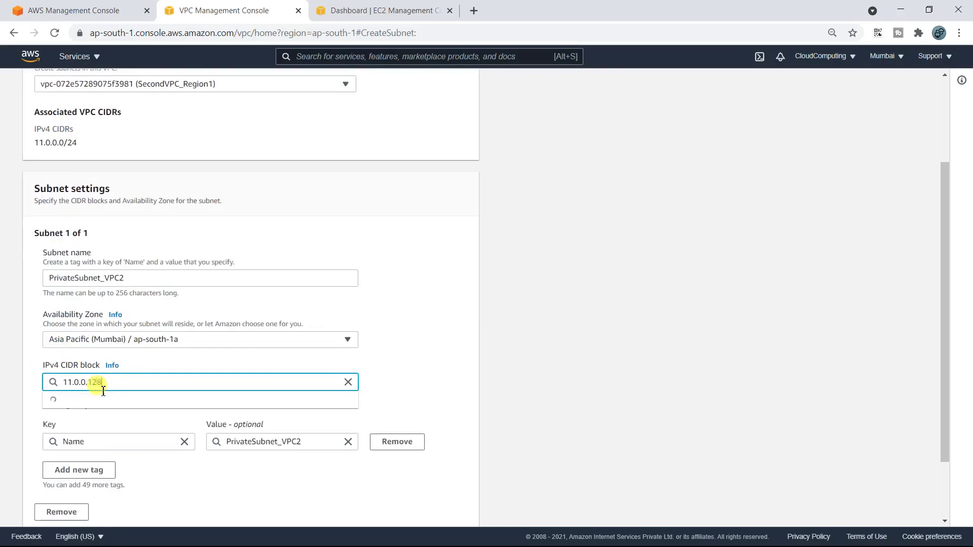
text(/25)
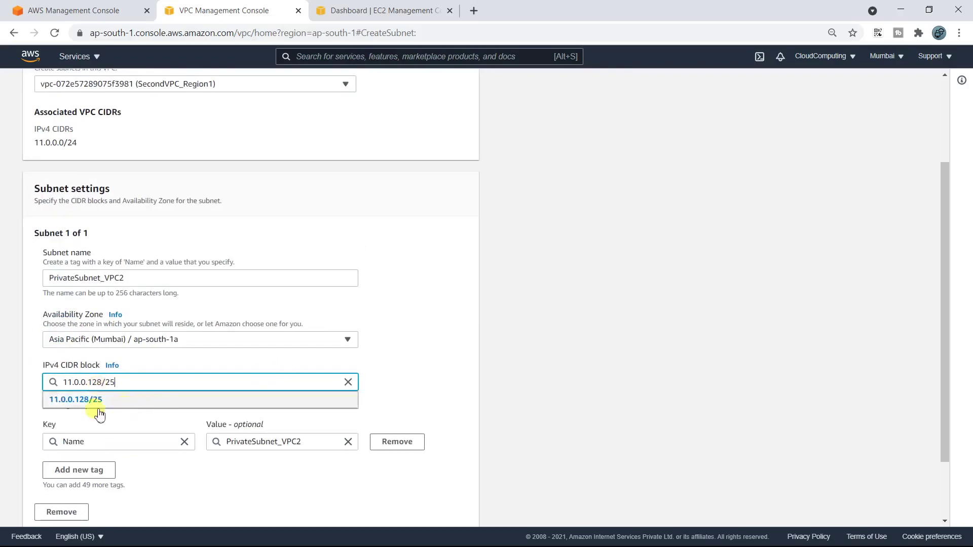
click(96, 400)
Step: Create the private subnet and clear the filter to list all subnets
scroll(382, 365, down, 2)
click(435, 508)
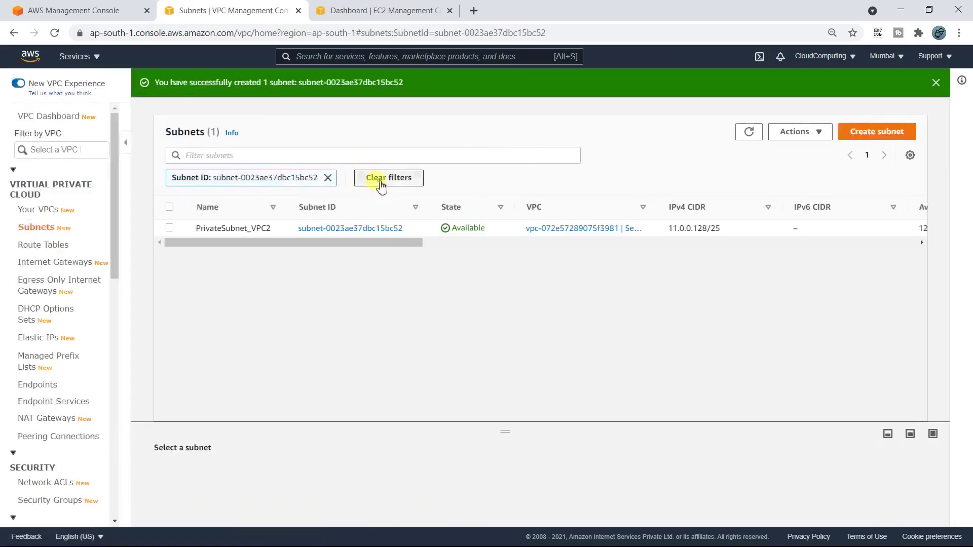
click(381, 180)
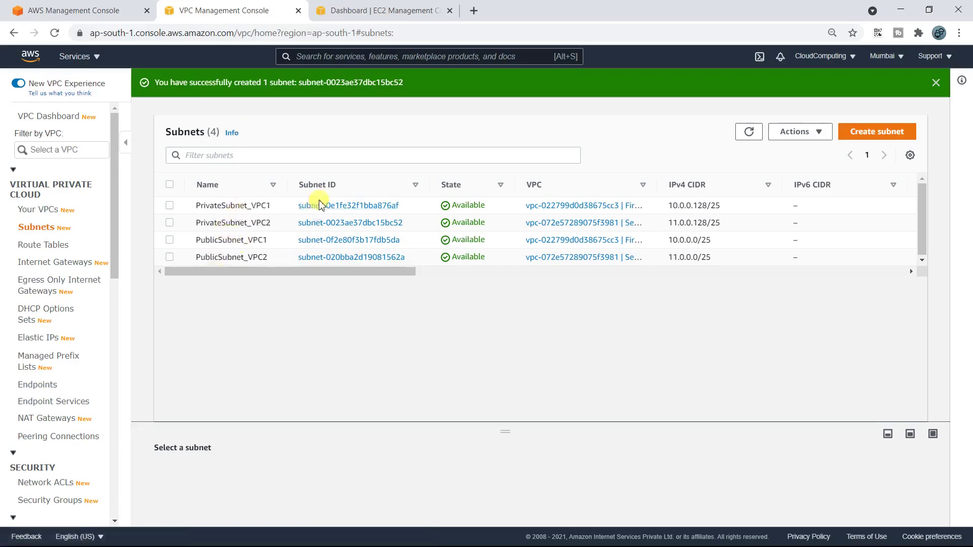
Step: Create a new internet gateway named SecondVPC_IGW
click(37, 262)
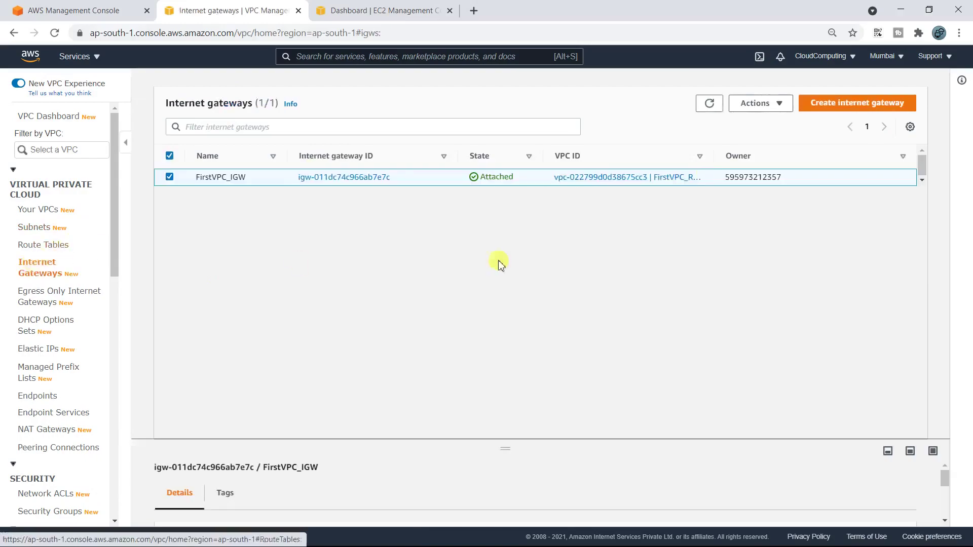
click(856, 103)
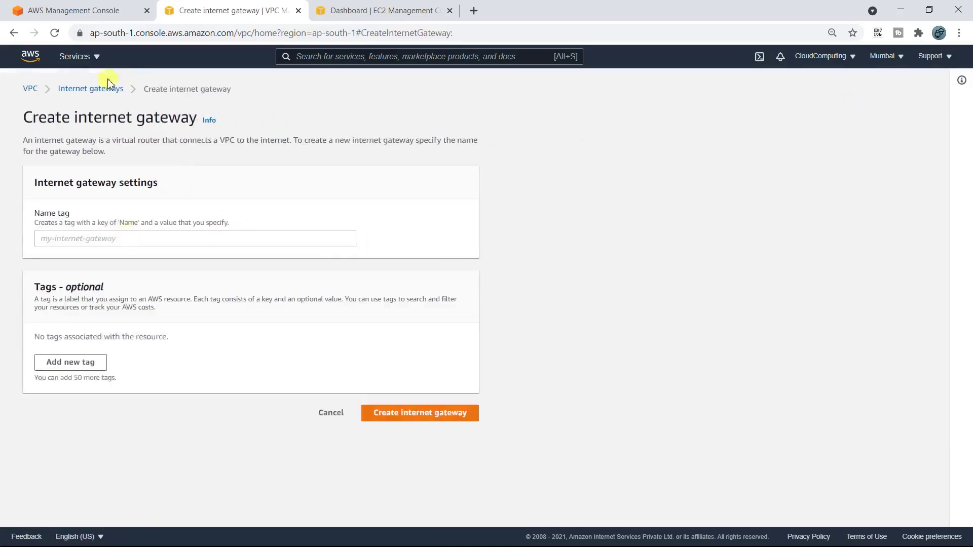
click(105, 90)
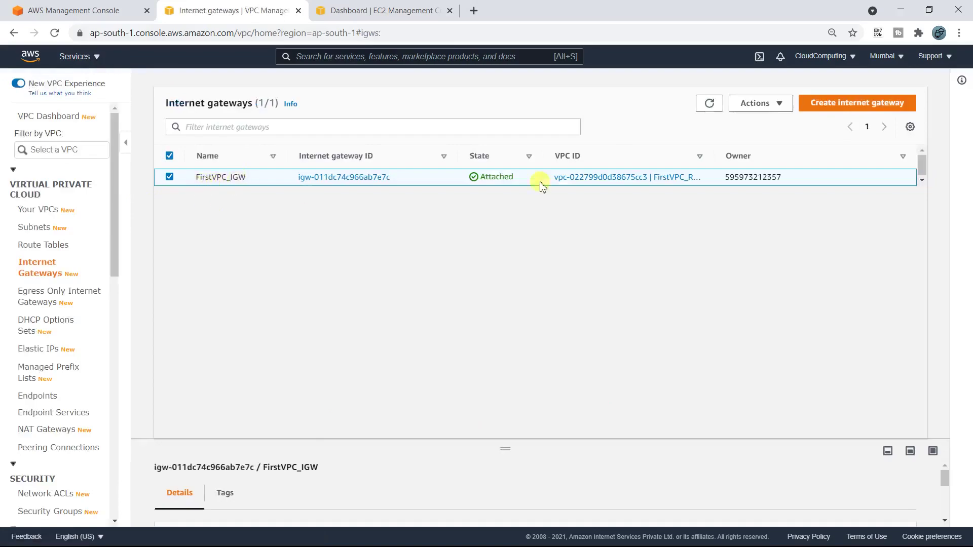
click(845, 103)
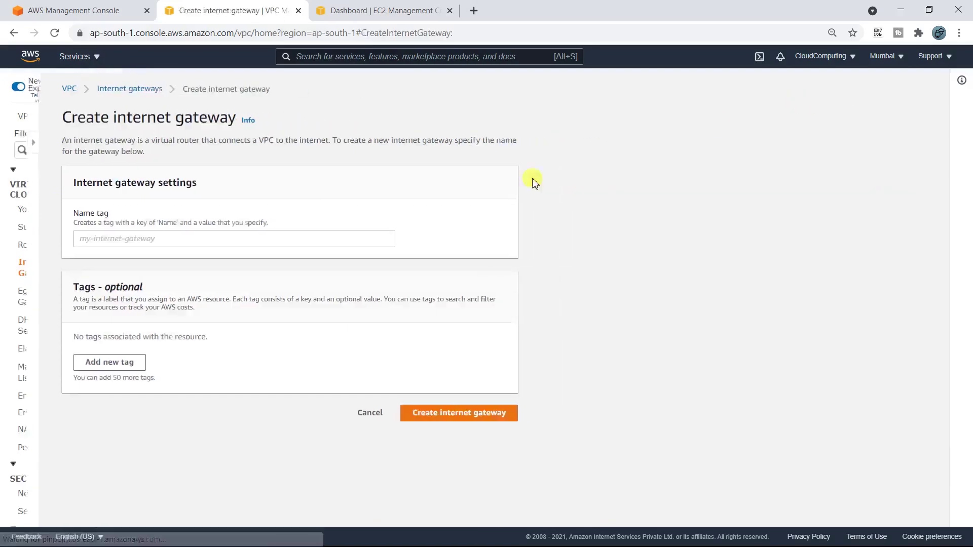
click(147, 239)
text(SecondVPC_IGW)
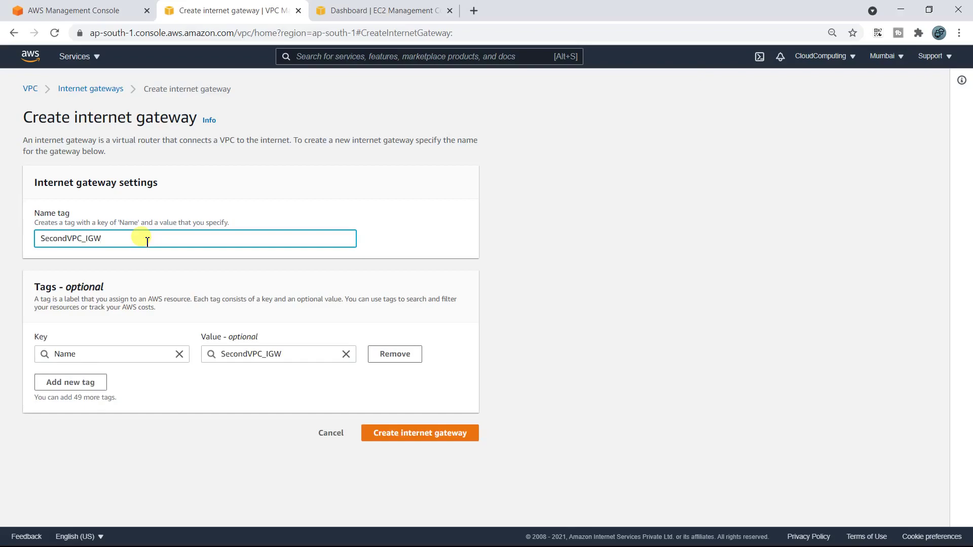
click(420, 432)
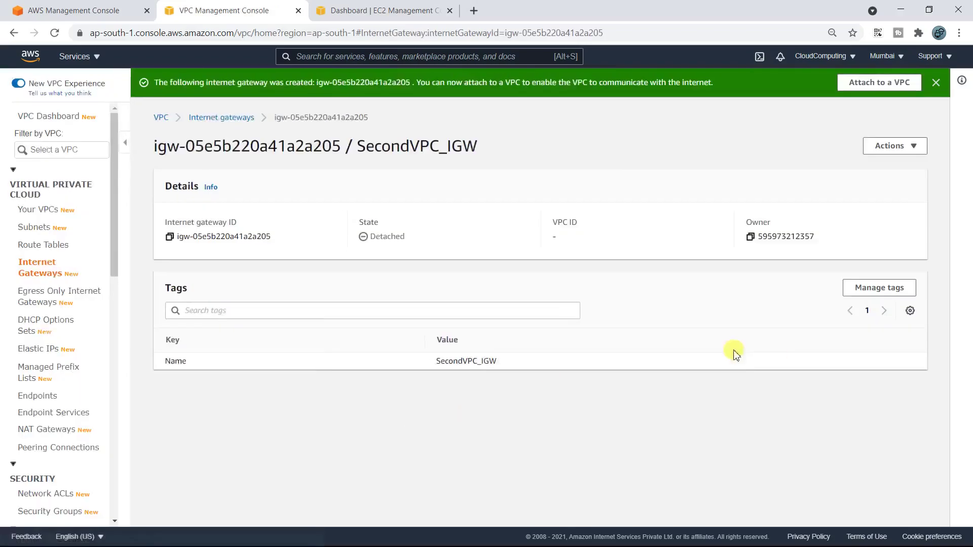
Step: Attach the SecondVPC_IGW internet gateway to SecondVPC_Region1 and dismiss the notification
click(892, 146)
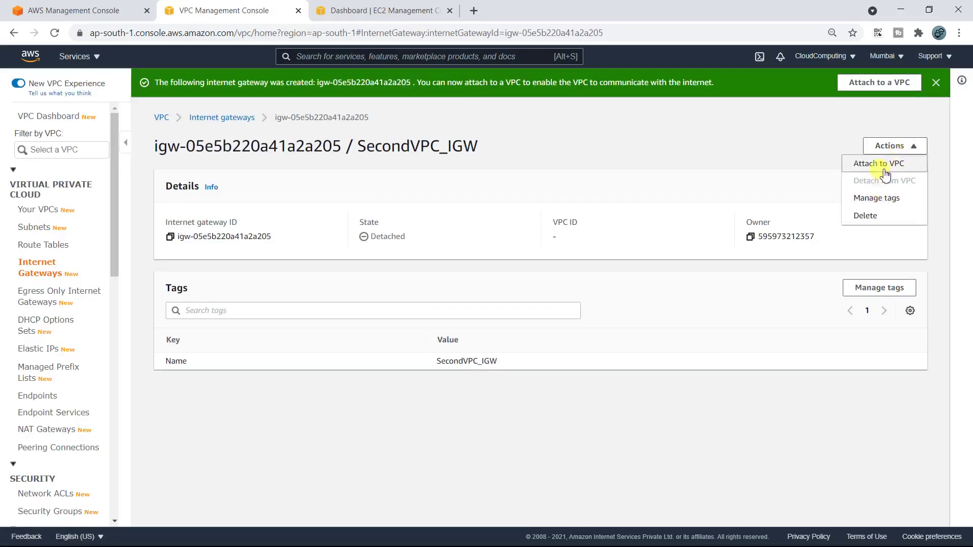
click(884, 171)
click(196, 222)
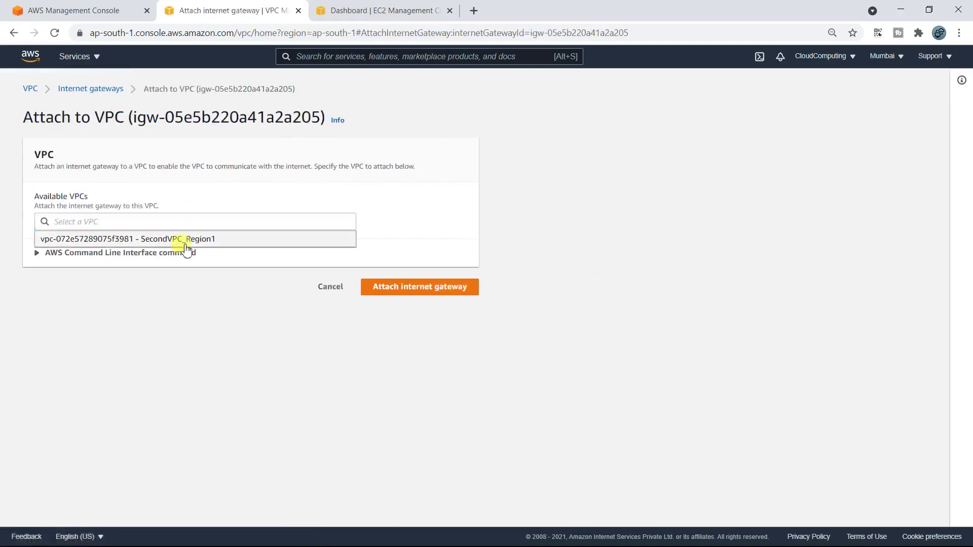
click(186, 239)
click(398, 286)
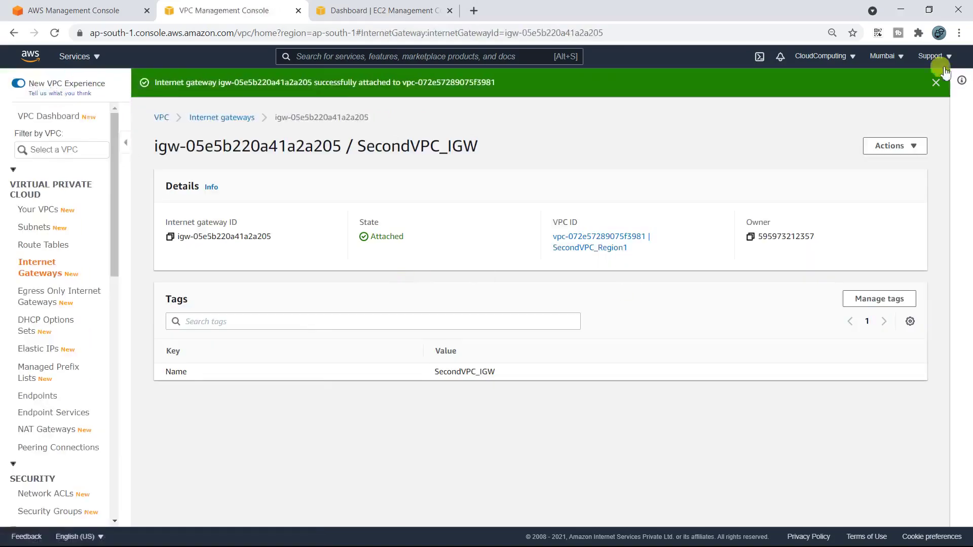
click(935, 82)
Step: Start a new route table and name it SecondRT_VPC2_Public, adapting the copied name of the first VPC's public route table
click(51, 246)
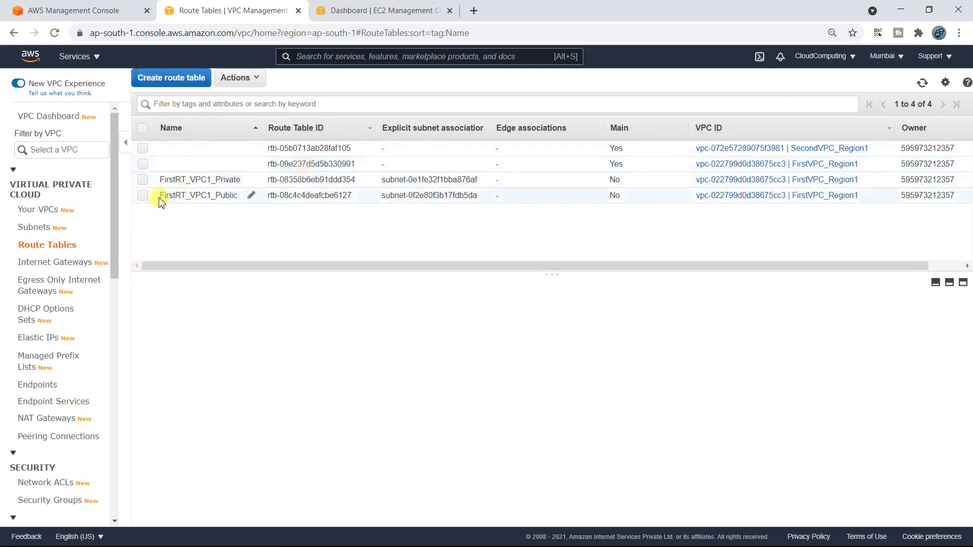
drag(168, 196, 136, 200)
key(ctrl+c)
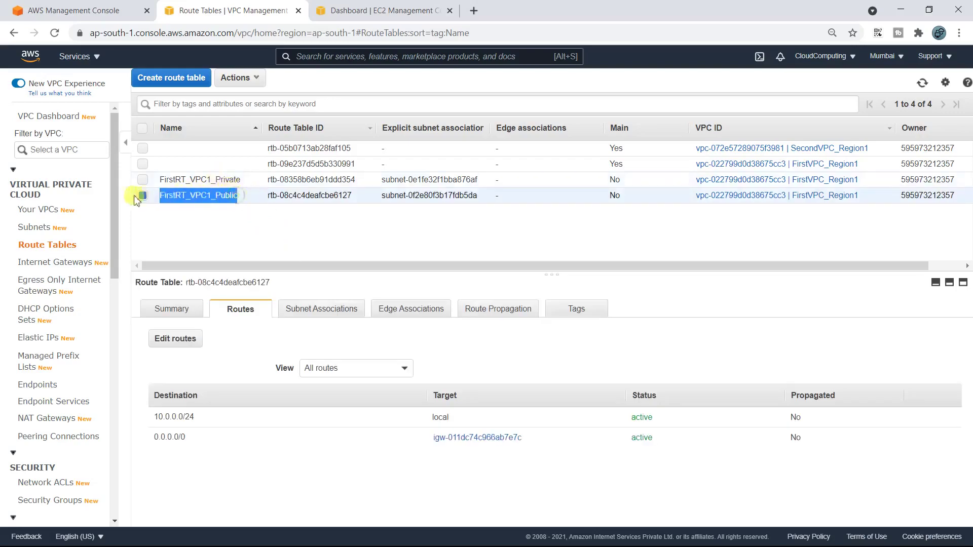
click(172, 77)
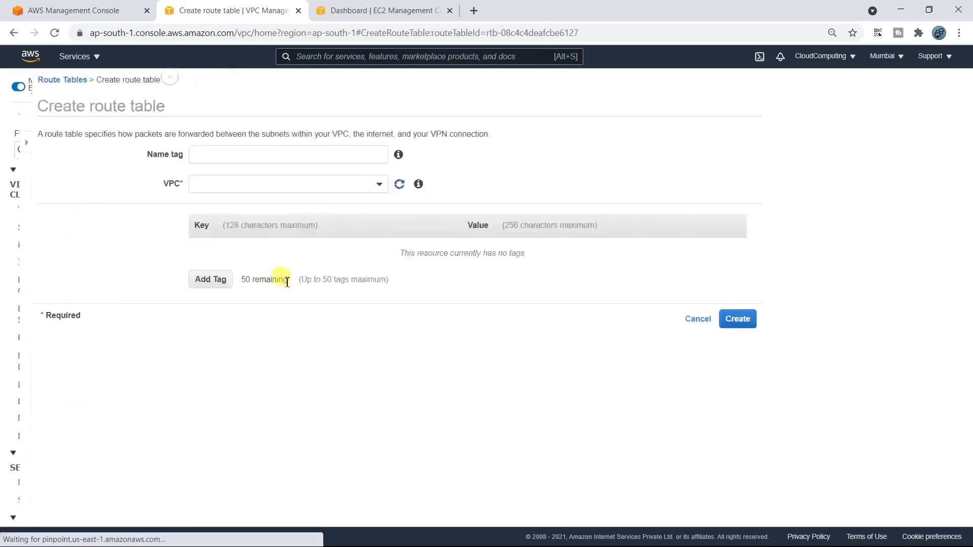
click(287, 156)
key(ctrl+v)
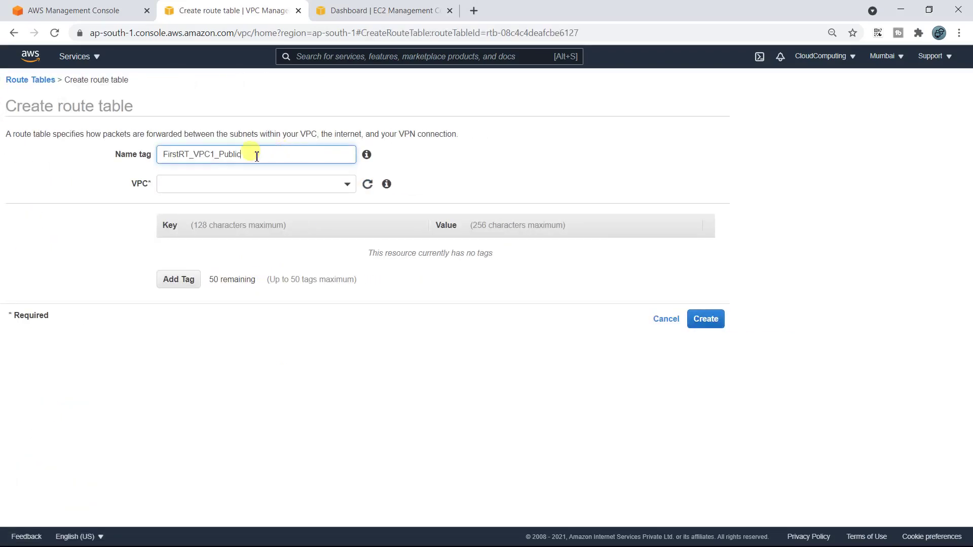
drag(176, 154, 114, 155)
key(BackSpace)
key(Delete)
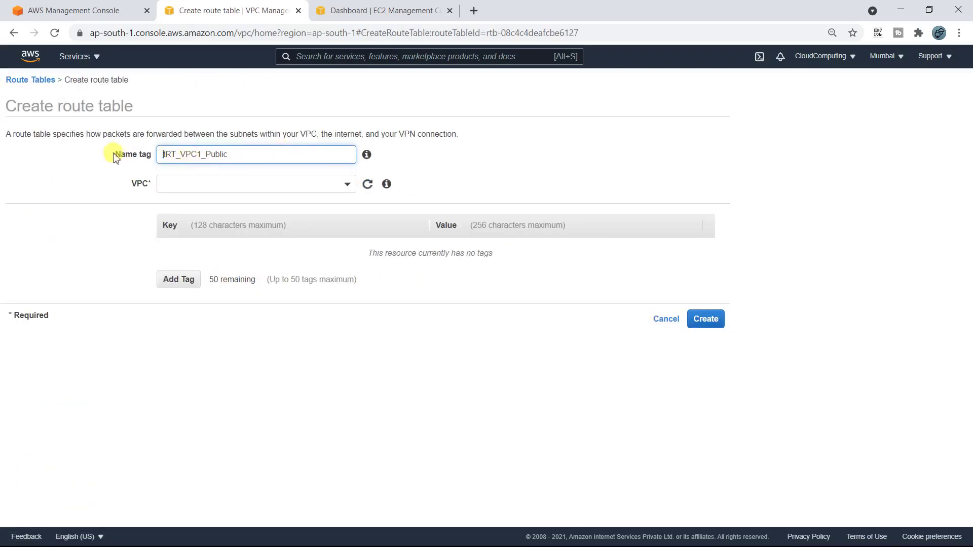
text(Second)
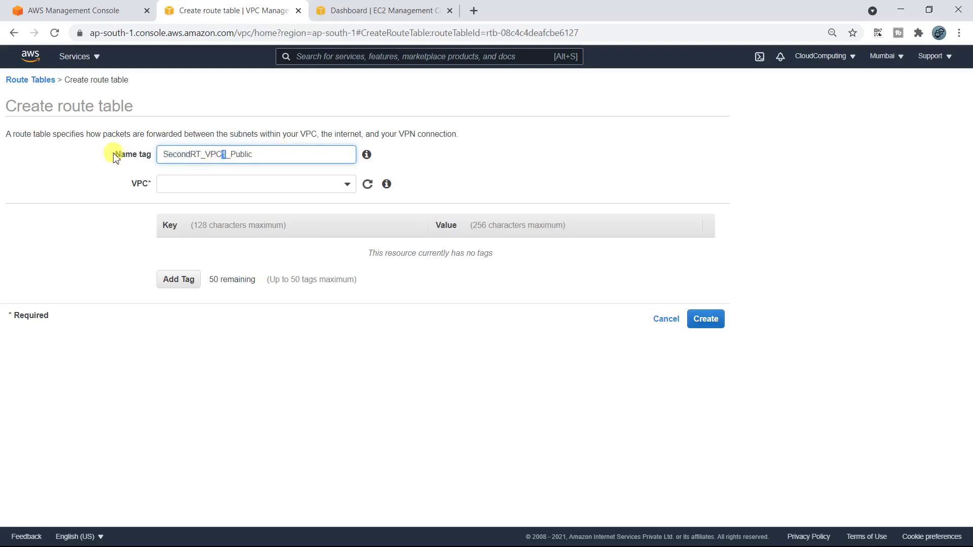
Step: Assign the public route table to SecondVPC_Region1 and create it
click(693, 319)
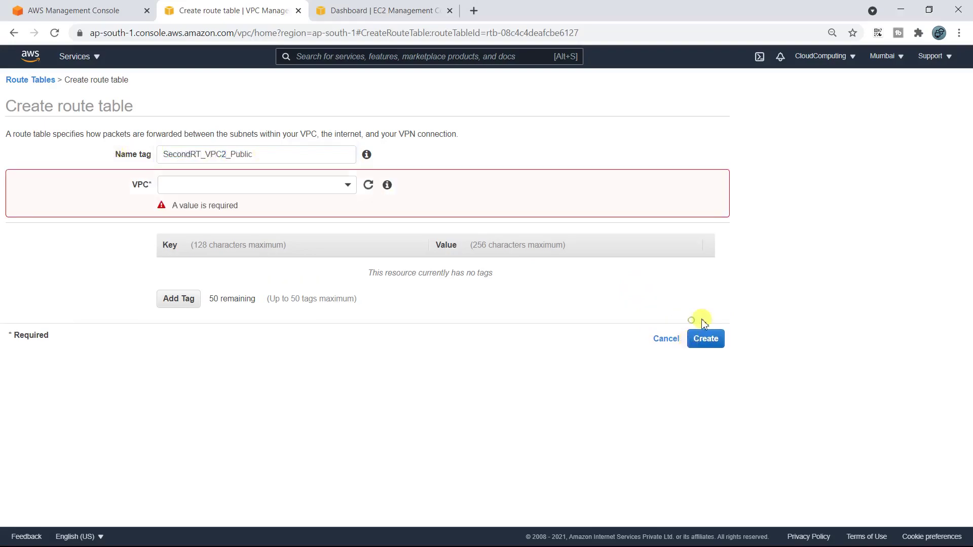
click(226, 187)
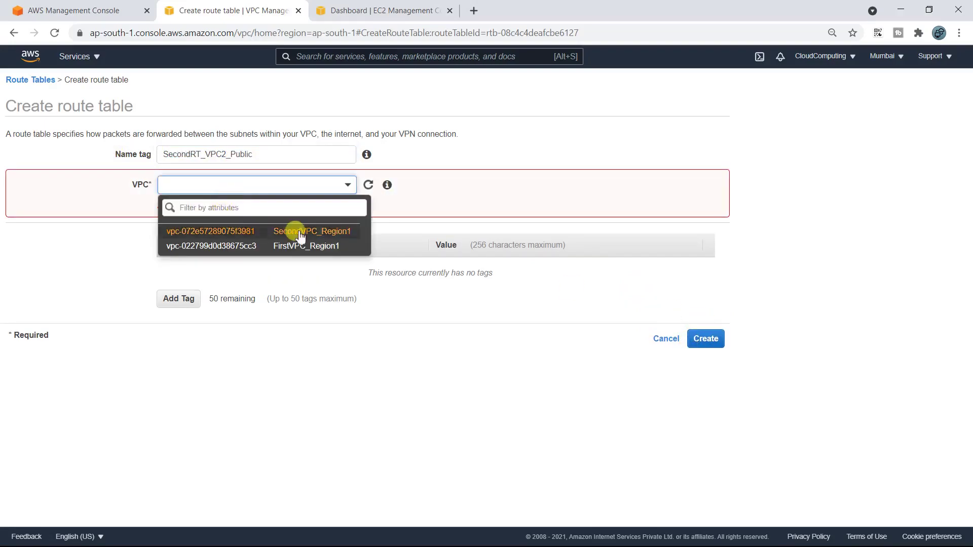
click(298, 231)
click(703, 320)
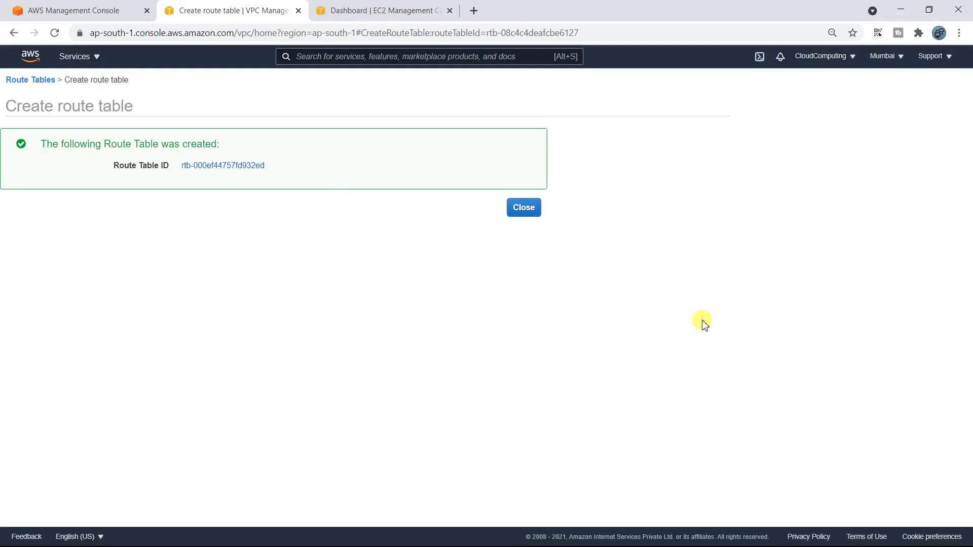
click(537, 208)
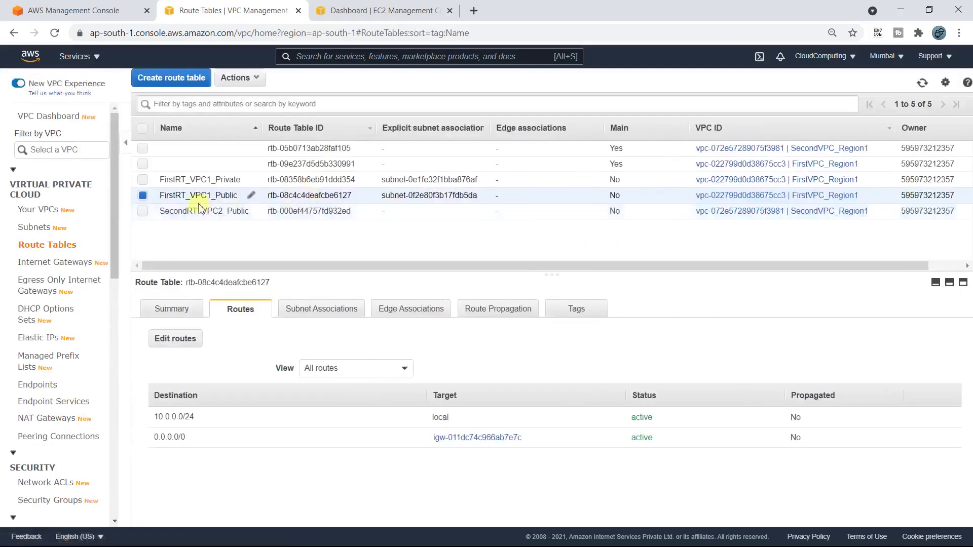
Step: Start another route table named SecondRT_VPC2_Private, adapting the copied name of the first VPC's private route table
drag(161, 180, 241, 179)
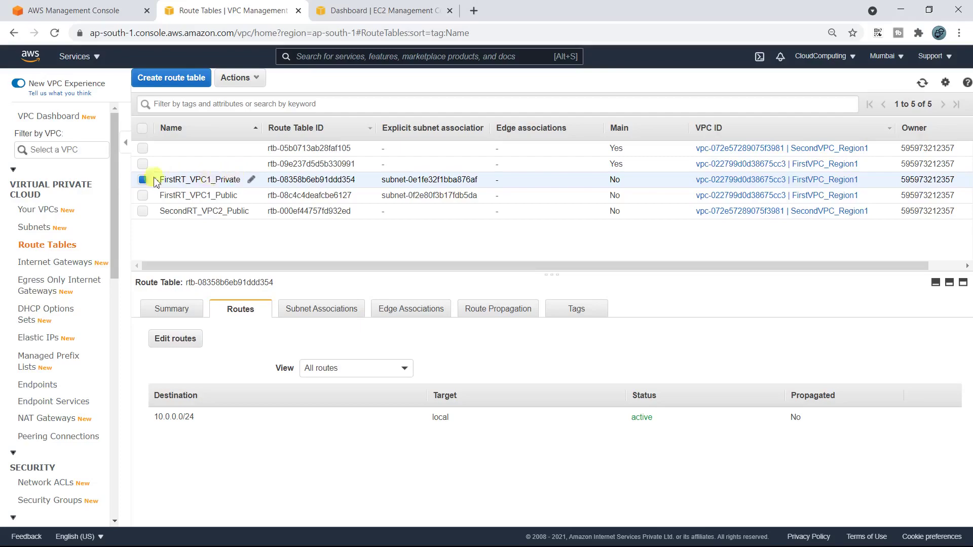
drag(162, 181, 245, 181)
key(ctrl+c)
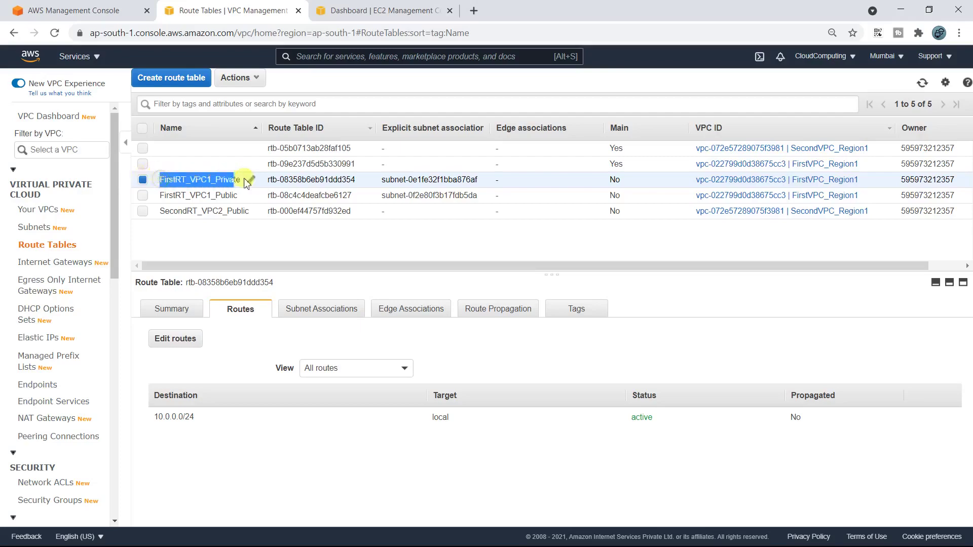
click(172, 77)
click(202, 154)
key(ctrl+v)
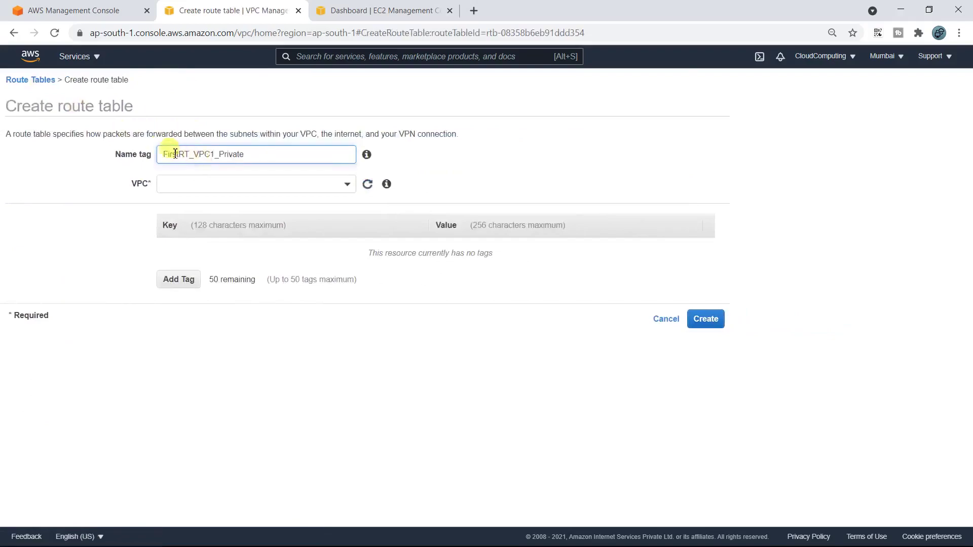
drag(179, 154, 107, 162)
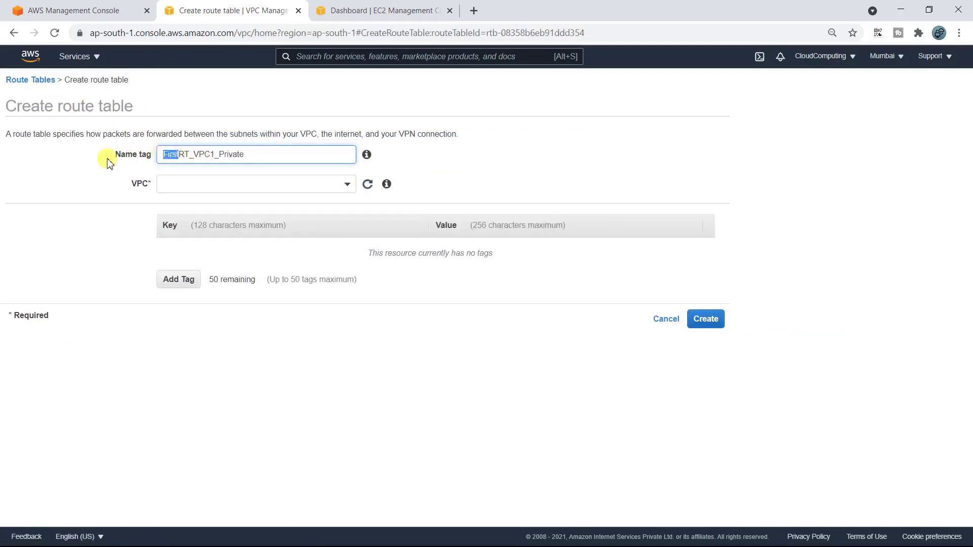
text(Second)
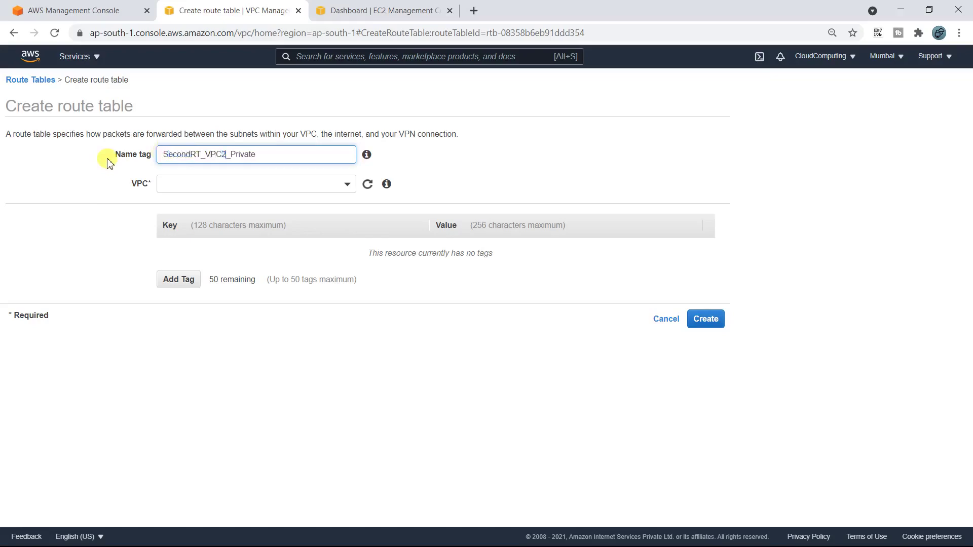
Step: Assign the private route table to SecondVPC_Region1, create it, and return to the route table list
click(278, 183)
click(268, 228)
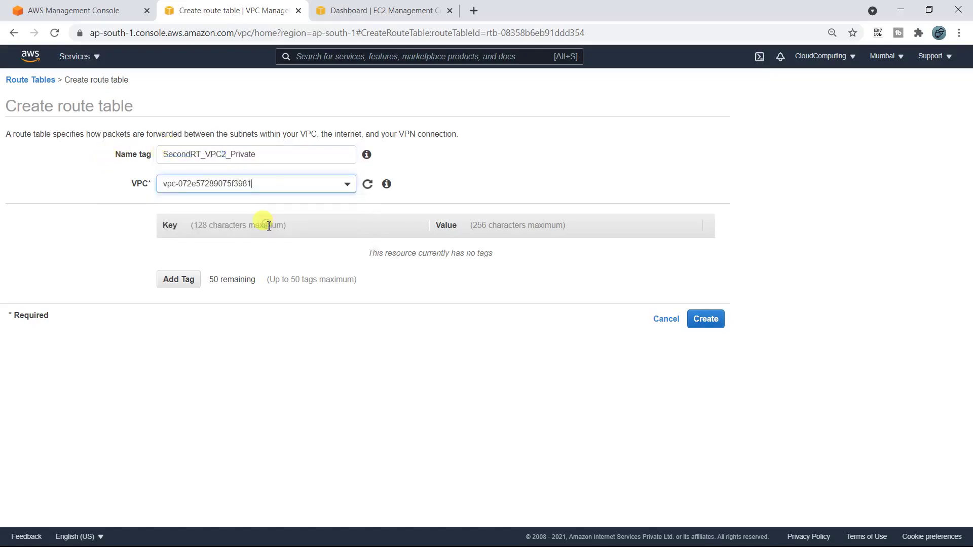
click(694, 320)
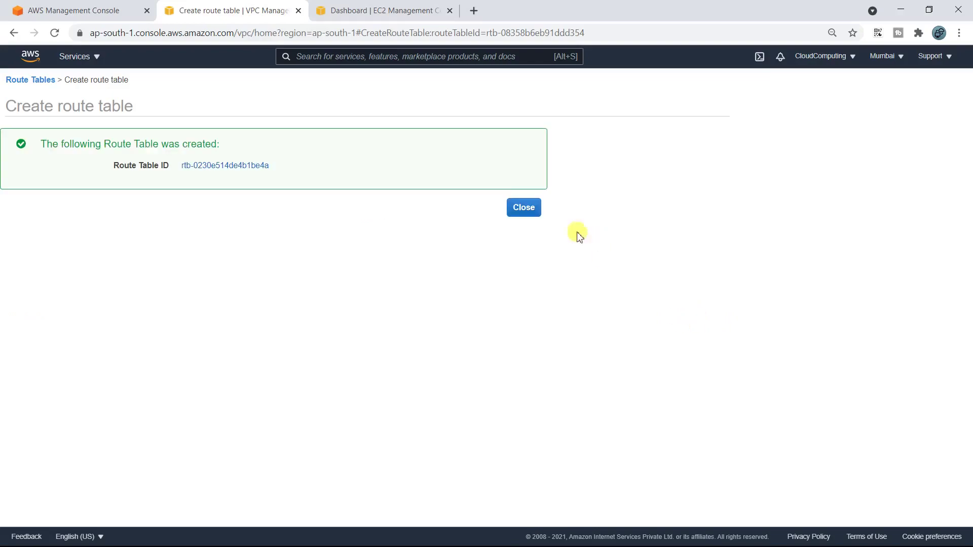
click(536, 210)
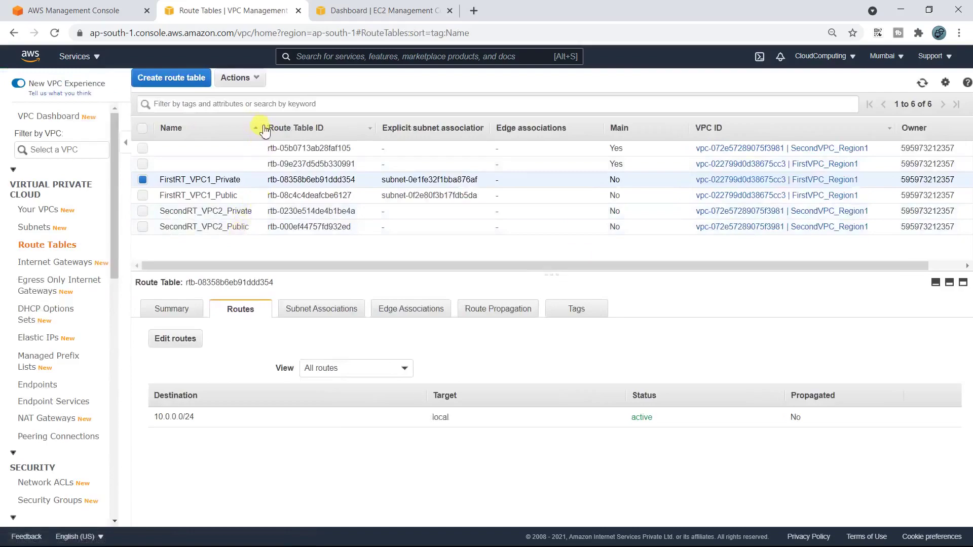
Step: Associate the PublicSubnet_VPC2 subnet (11.0.0.0/25) with the SecondRT_VPC2_Public route table
drag(261, 126, 307, 125)
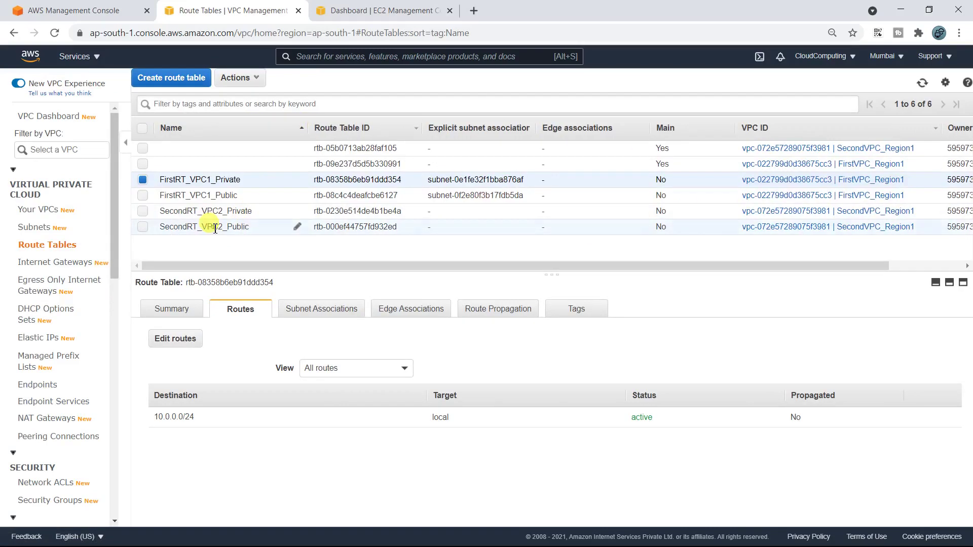
click(214, 228)
click(334, 314)
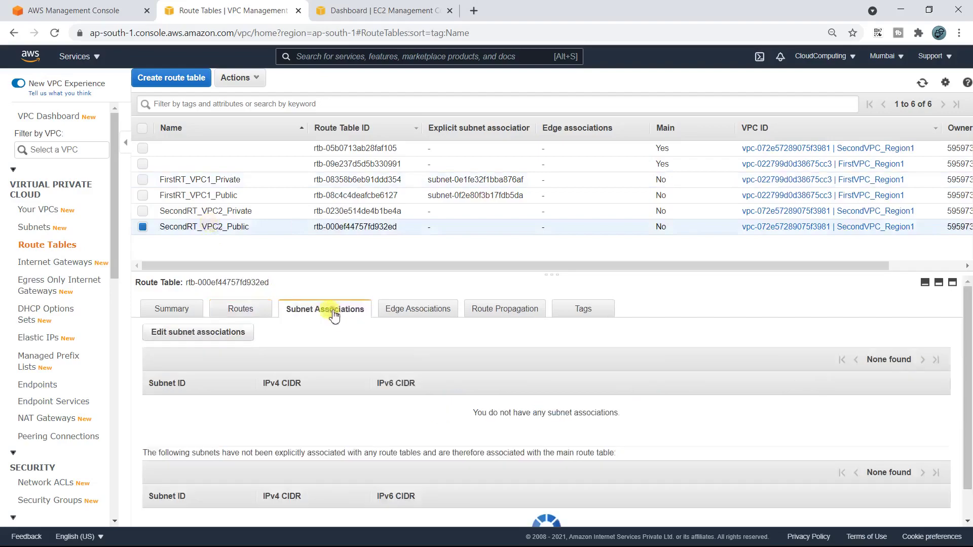
click(215, 335)
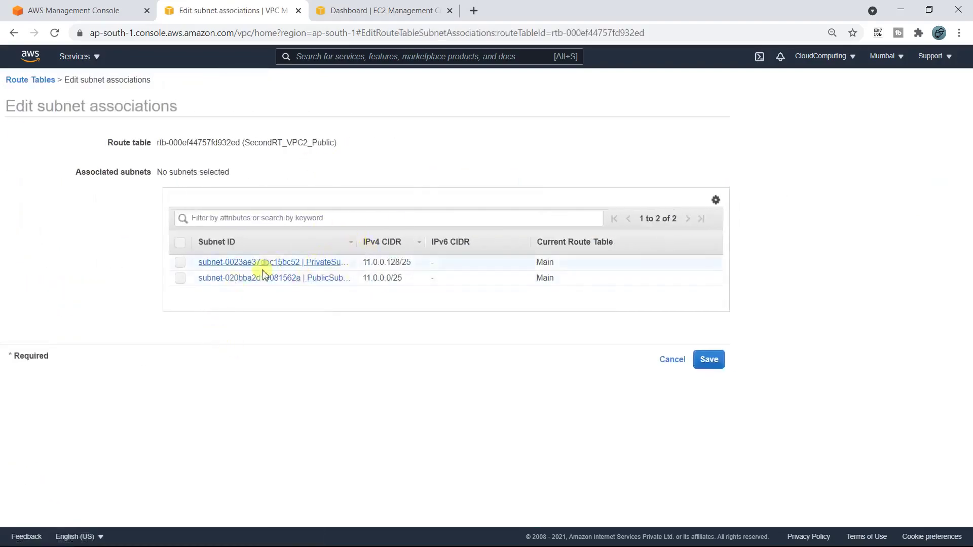
click(180, 277)
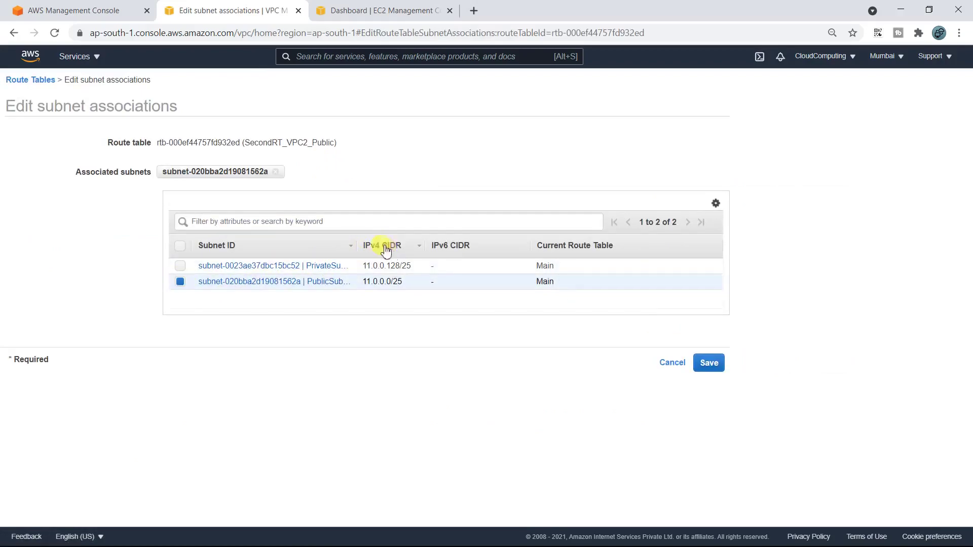
drag(356, 248, 405, 247)
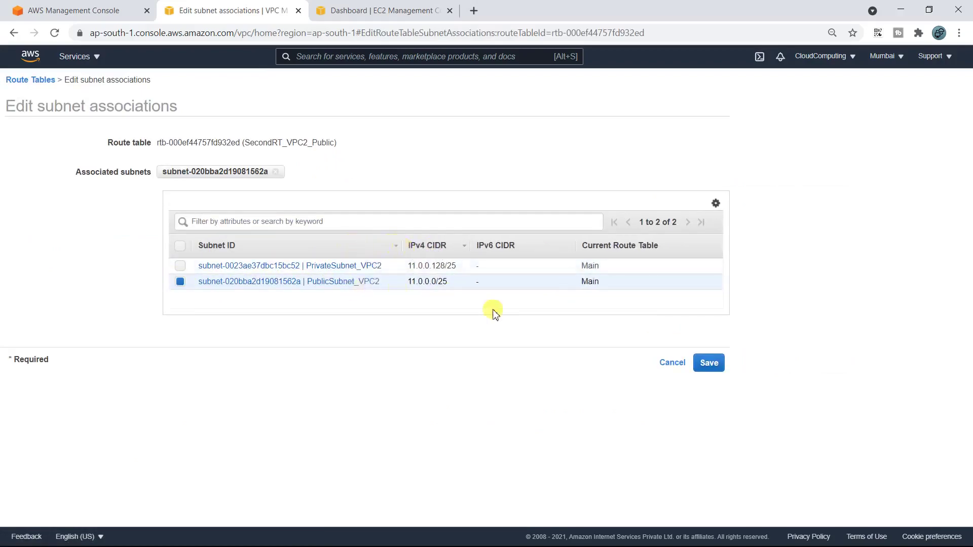
click(710, 363)
Step: Add a route for 0.0.0.0/0 to SecondRT_VPC2_Public targeting the SecondVPC_IGW internet gateway and save the routes
click(236, 248)
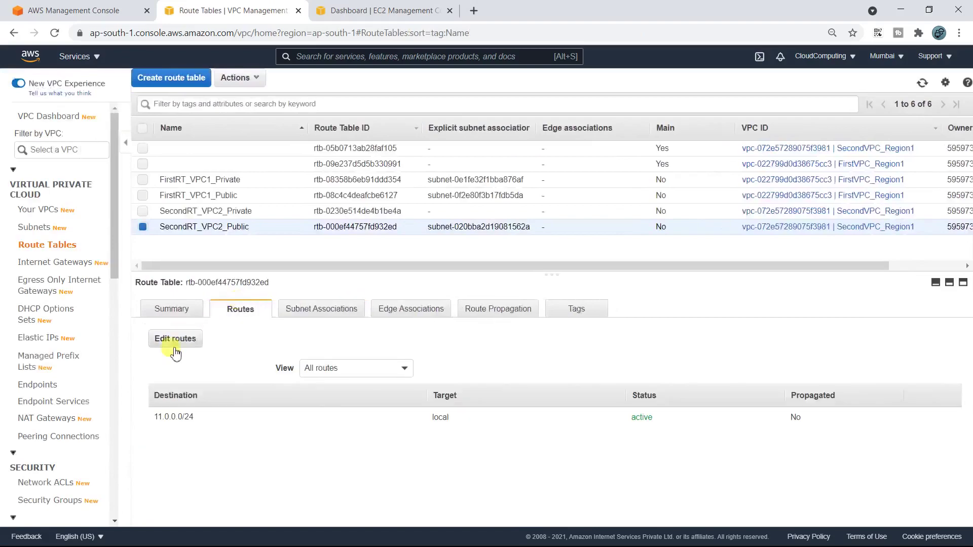
click(175, 349)
click(31, 193)
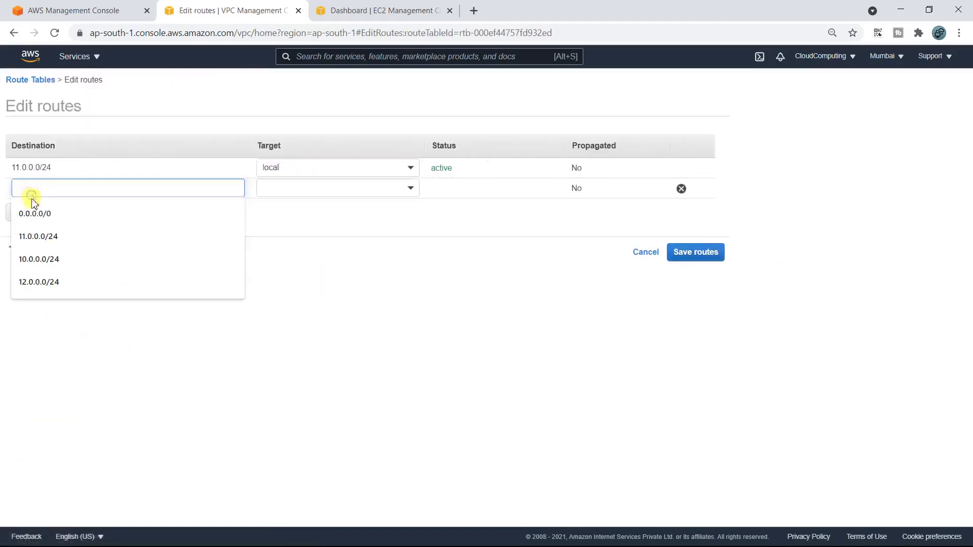
click(35, 212)
click(315, 189)
click(312, 256)
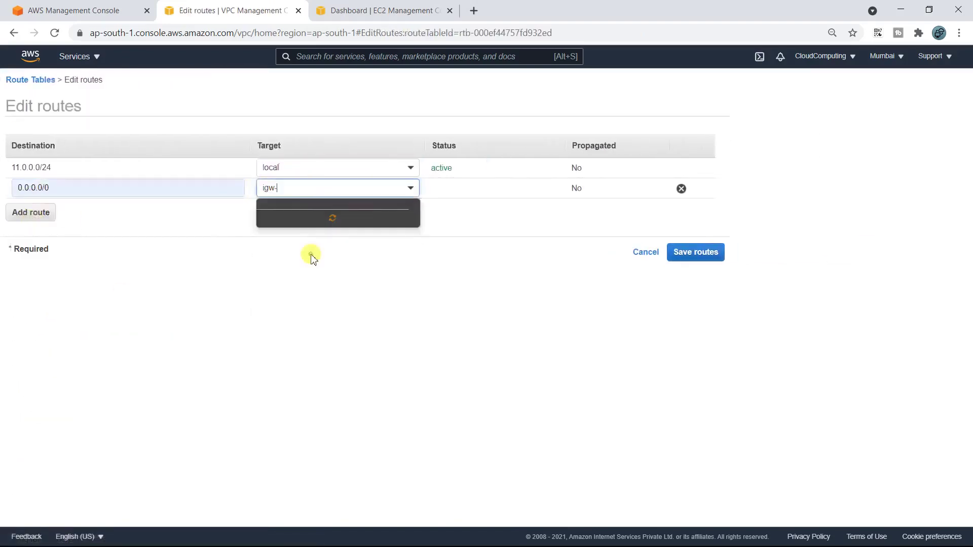
click(421, 217)
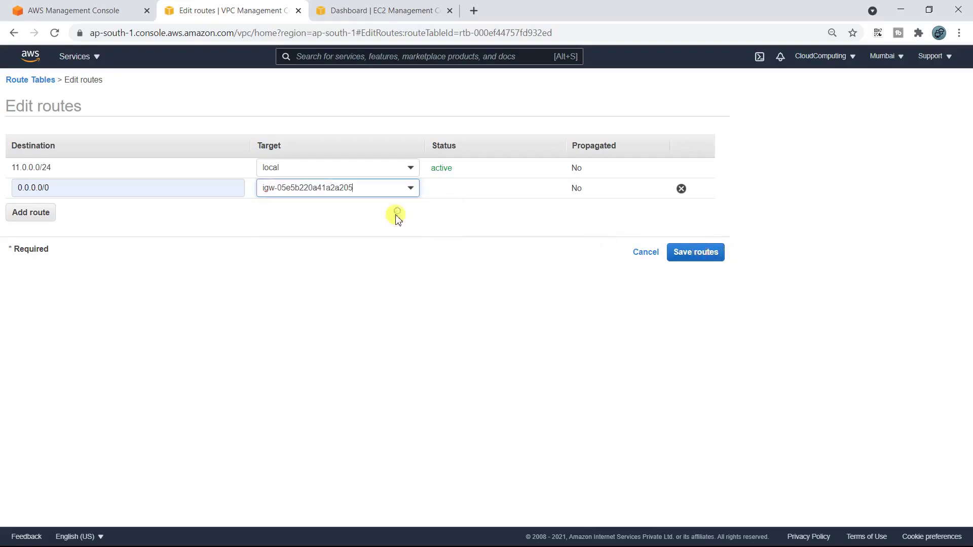
click(704, 251)
click(524, 177)
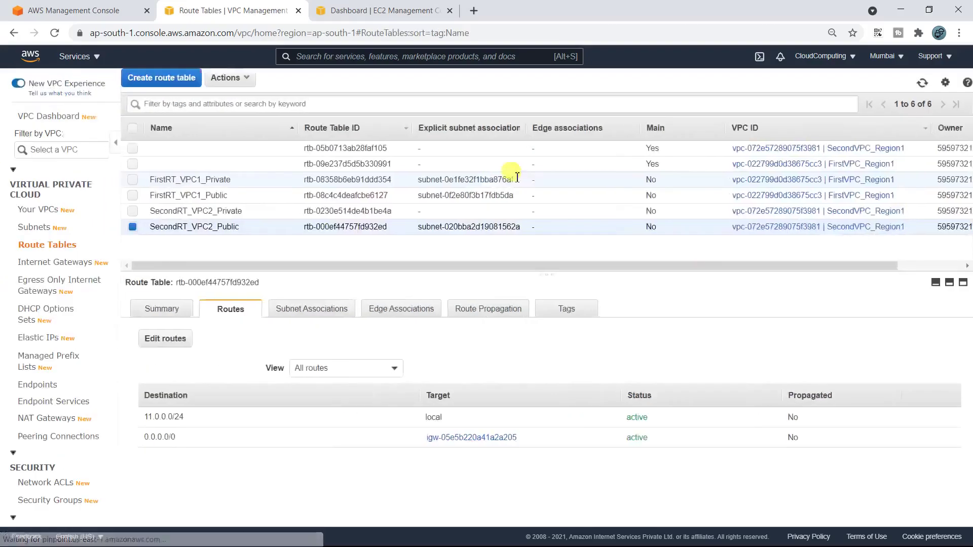
Step: Associate the PrivateSubnet_VPC2 subnet (11.0.0.128/25) with the SecondRT_VPC2_Private route table and view that table's routes
click(209, 210)
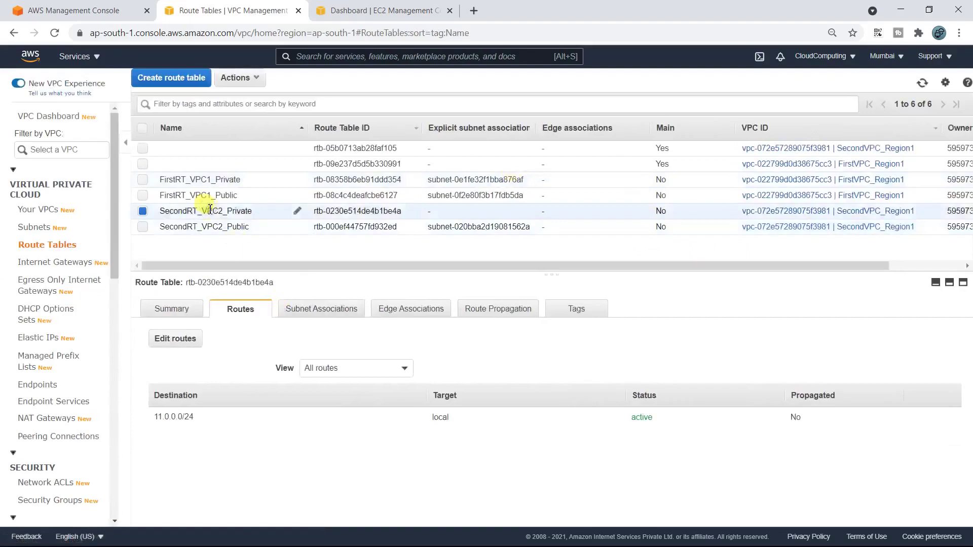
click(324, 310)
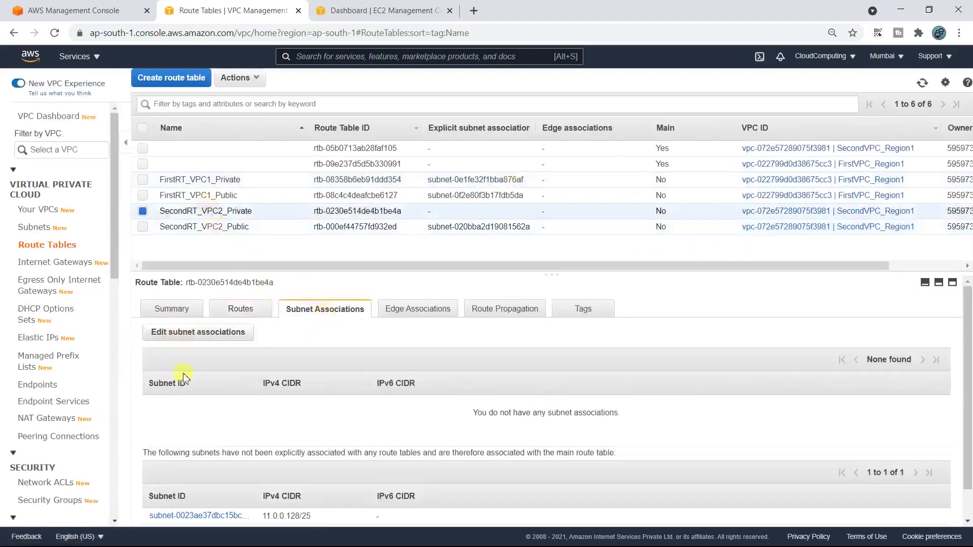
click(188, 334)
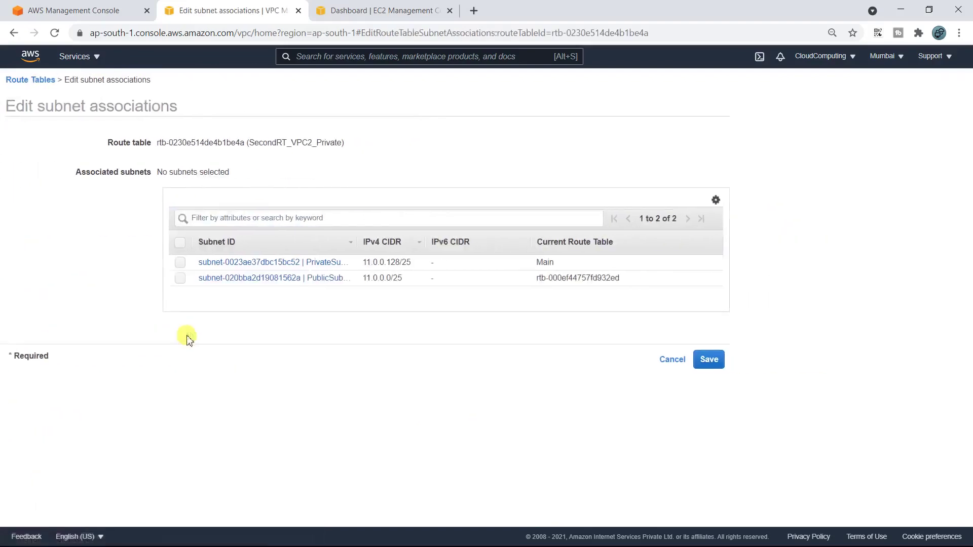
click(179, 264)
click(723, 373)
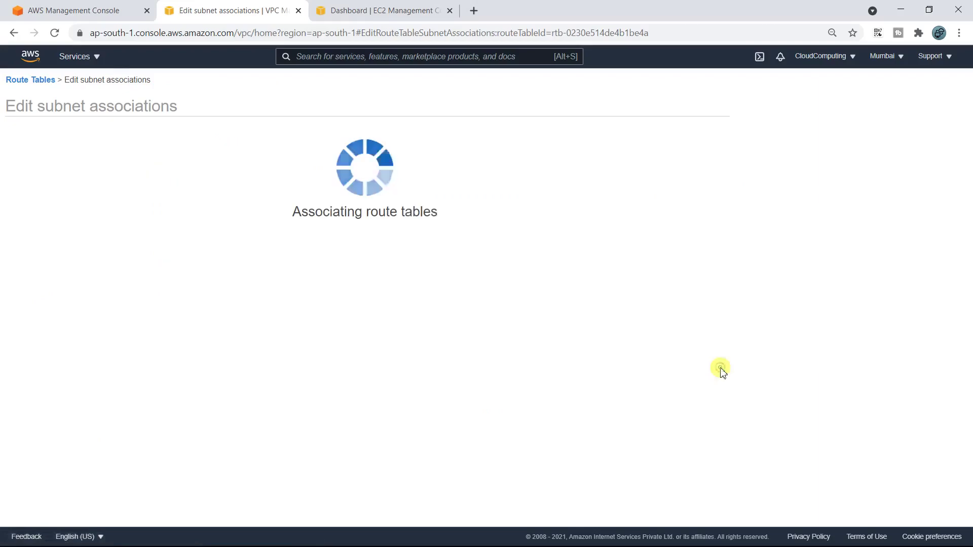
click(247, 310)
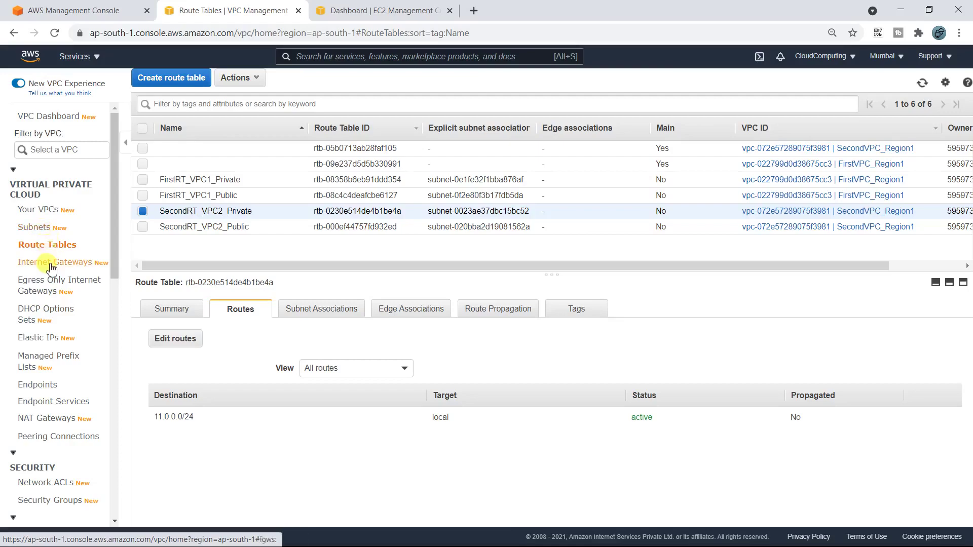
Step: Switch to the EC2 dashboard and begin launching a new instance
click(353, 15)
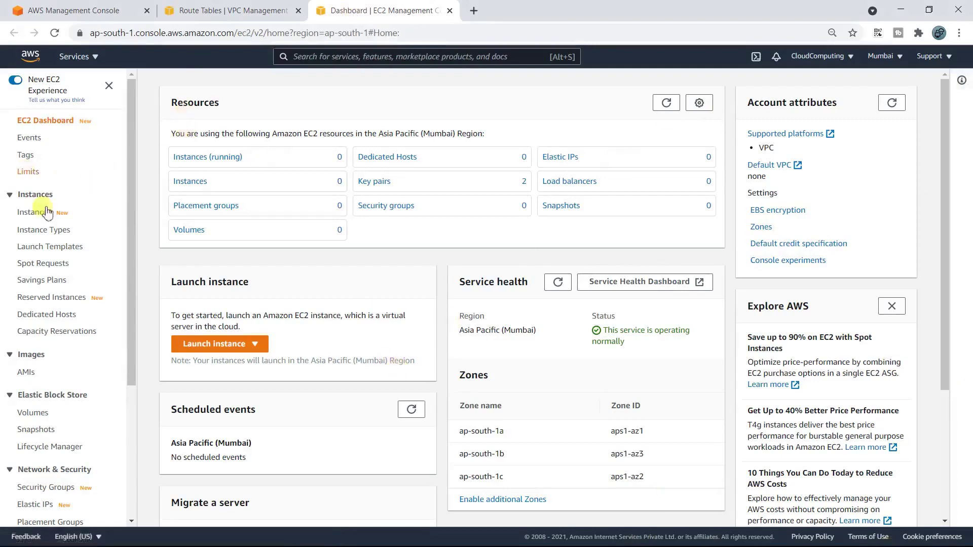
click(217, 343)
click(216, 361)
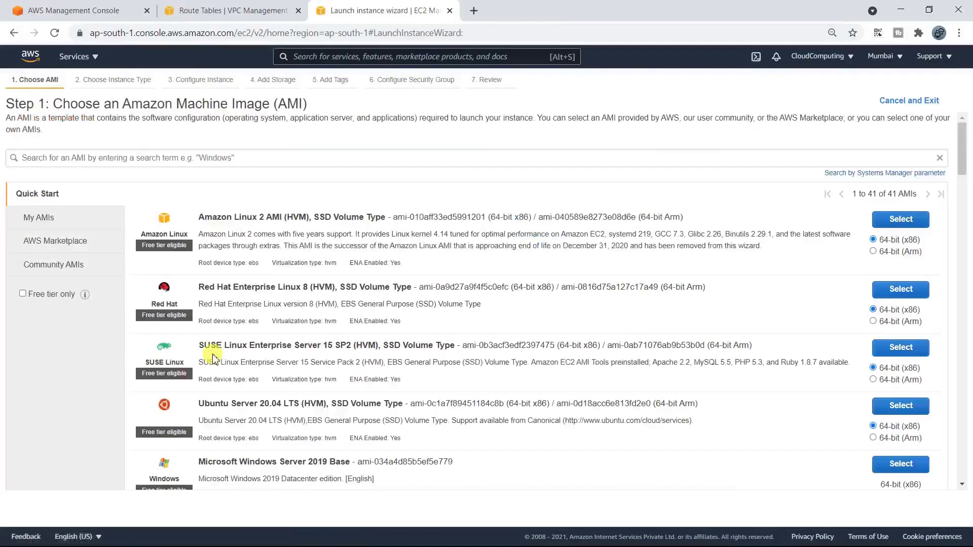
Step: Choose the Microsoft Windows Server 2019 Base AMI with the t2.micro instance type and continue to the instance details
scroll(344, 299, down, 7)
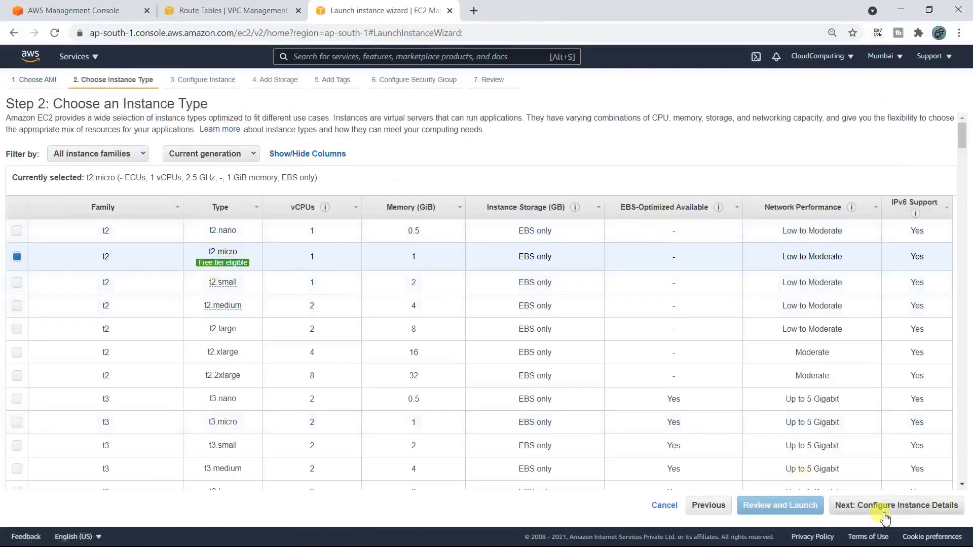
click(884, 506)
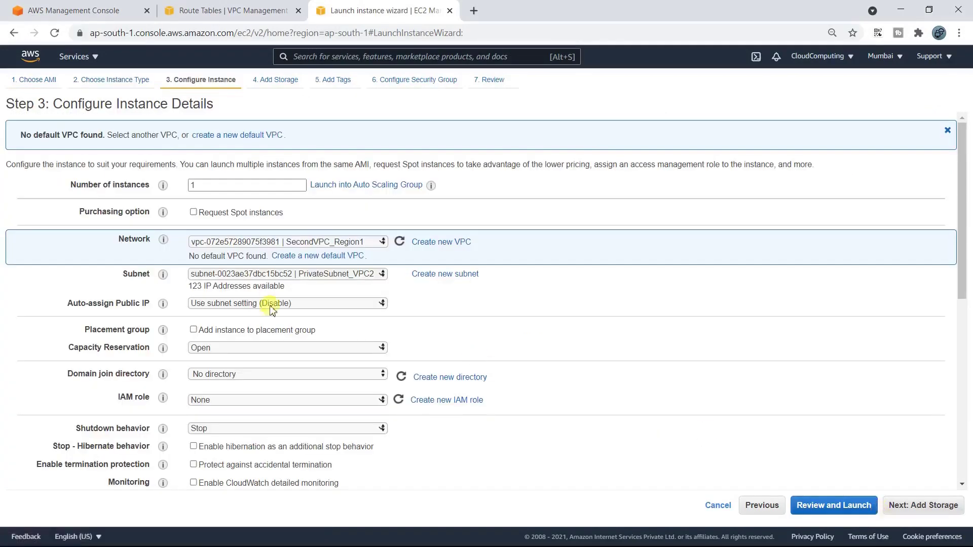
Step: Place the instance in FirstVPC_Region1 on the PublicSubnet_VPC1 subnet and enable auto-assignment of a public IP
click(303, 242)
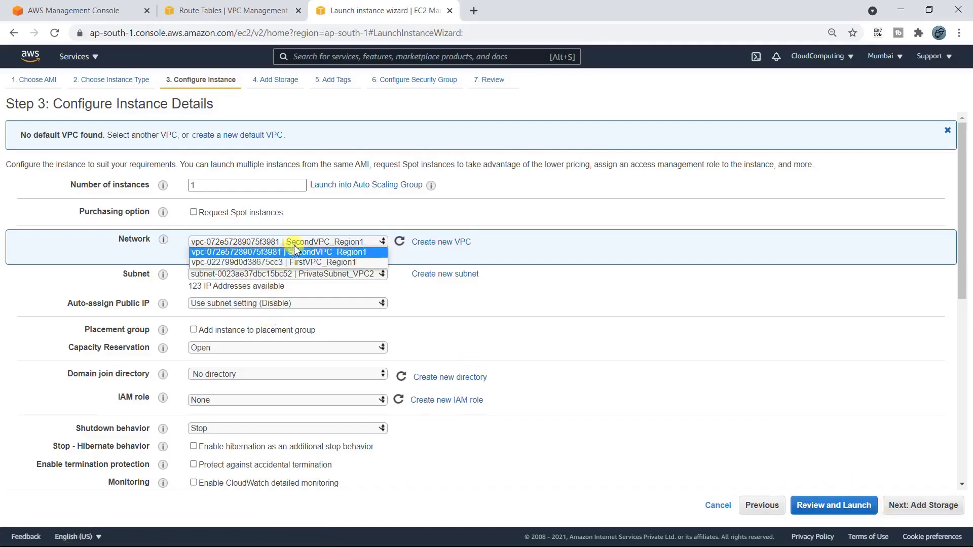
click(299, 263)
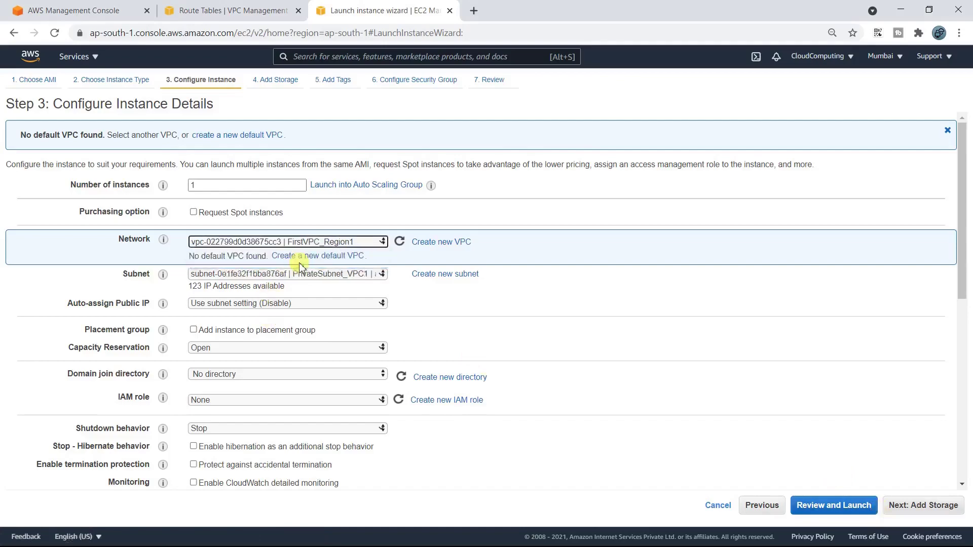
click(309, 275)
click(315, 296)
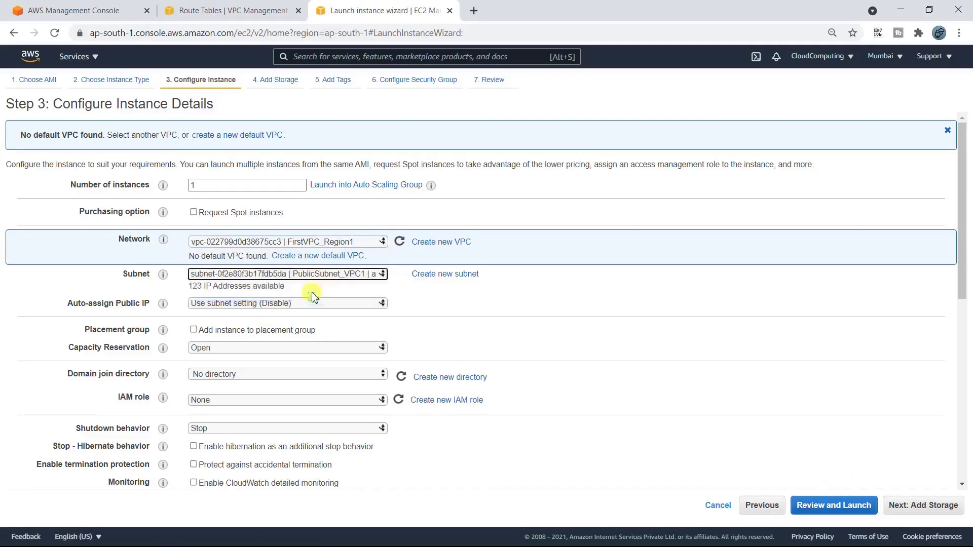
click(236, 358)
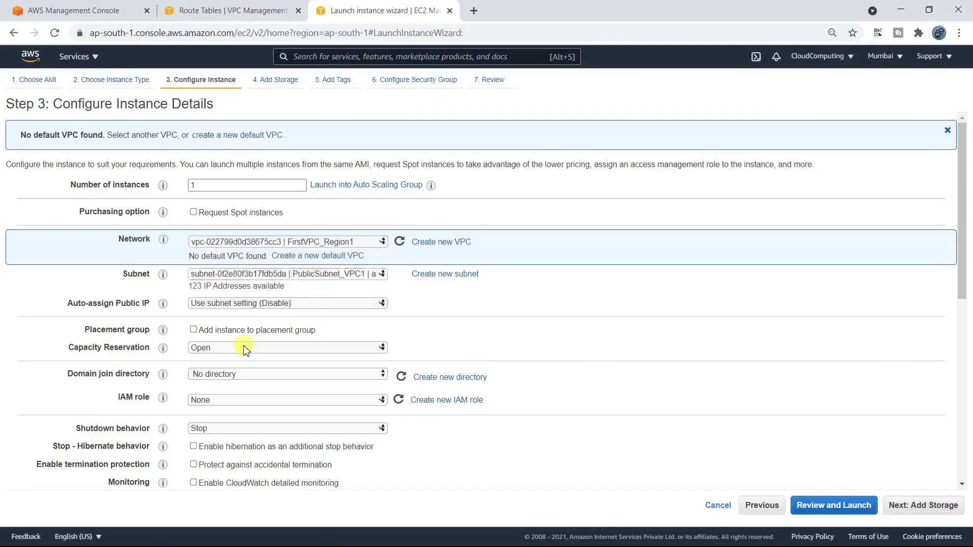
click(256, 304)
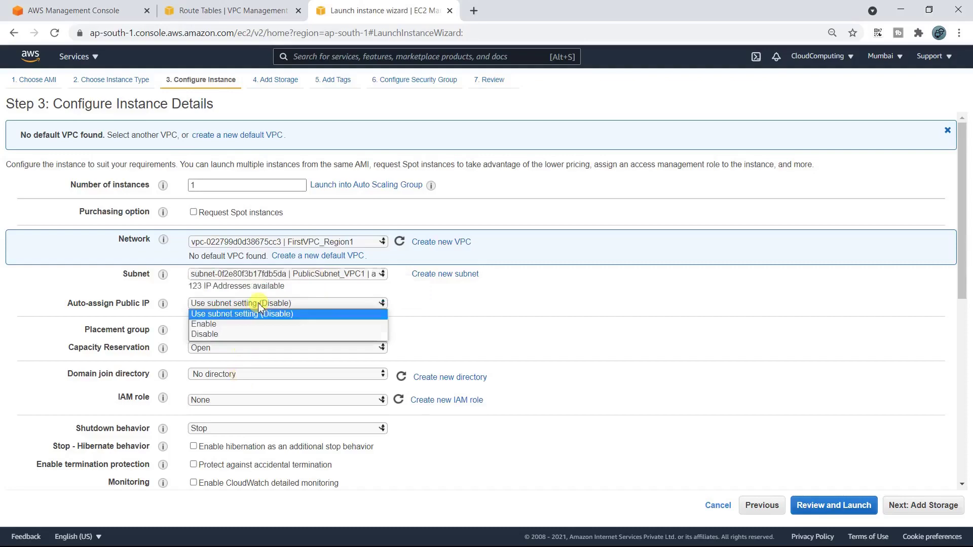
click(233, 325)
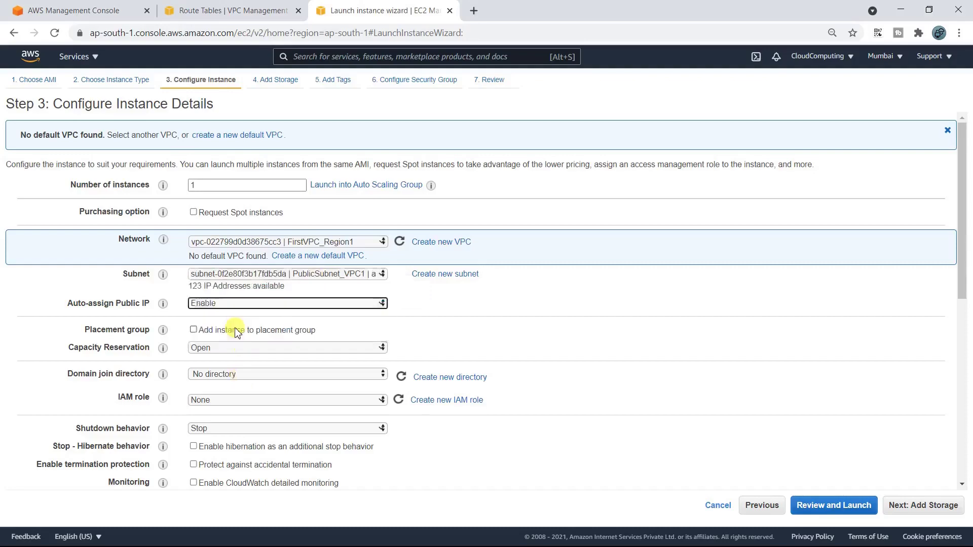
Step: Keep the default storage, no tags and the default new security group allowing RDP from 0.0.0.0/0, and proceed to the launch review
click(887, 508)
click(915, 507)
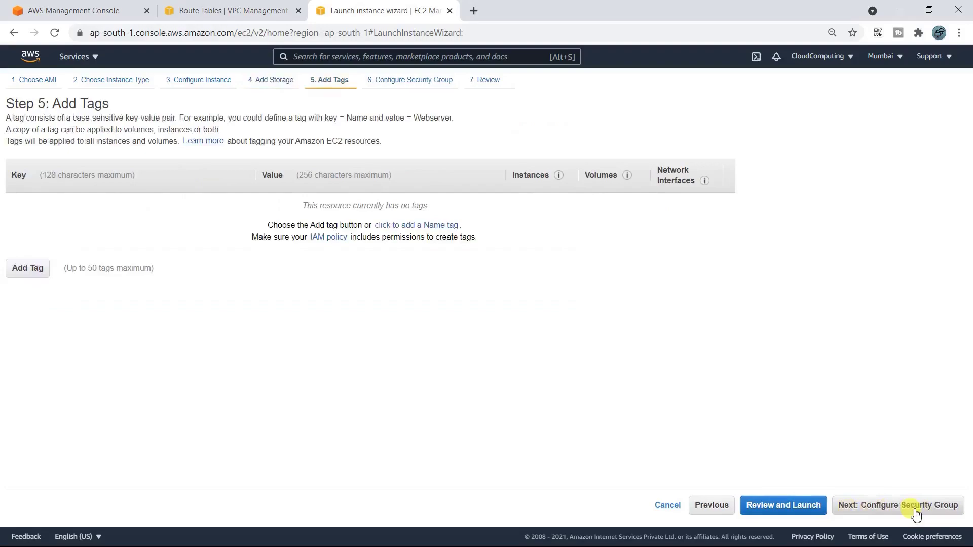
click(914, 506)
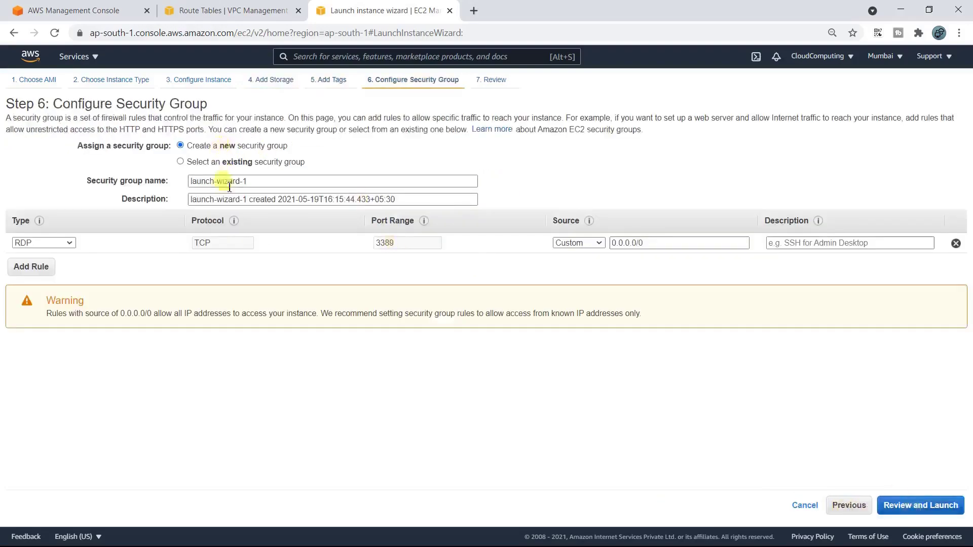
click(927, 507)
Step: Launch the instance with the existing key pair MynewKeypair_15042021, acknowledging access to its private key file, and open the instances list
click(943, 505)
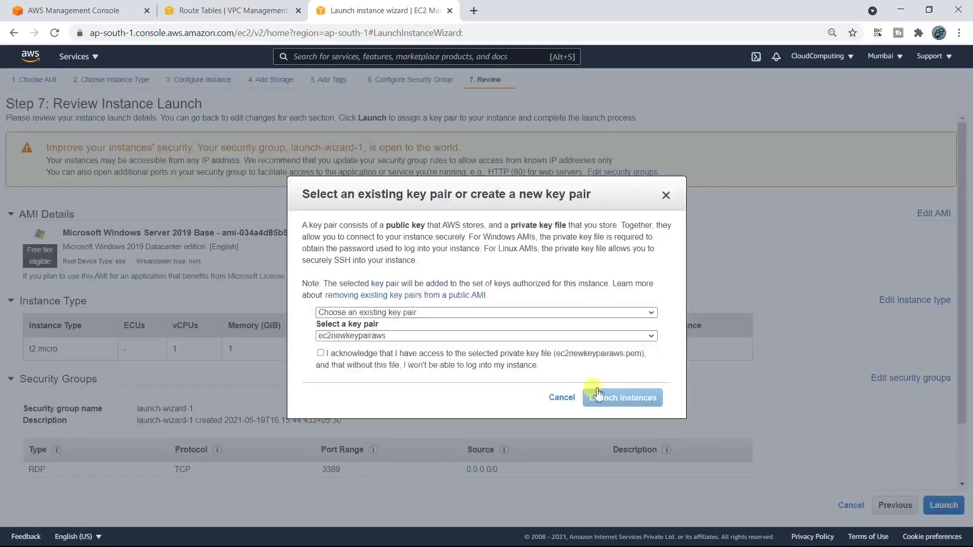
click(388, 338)
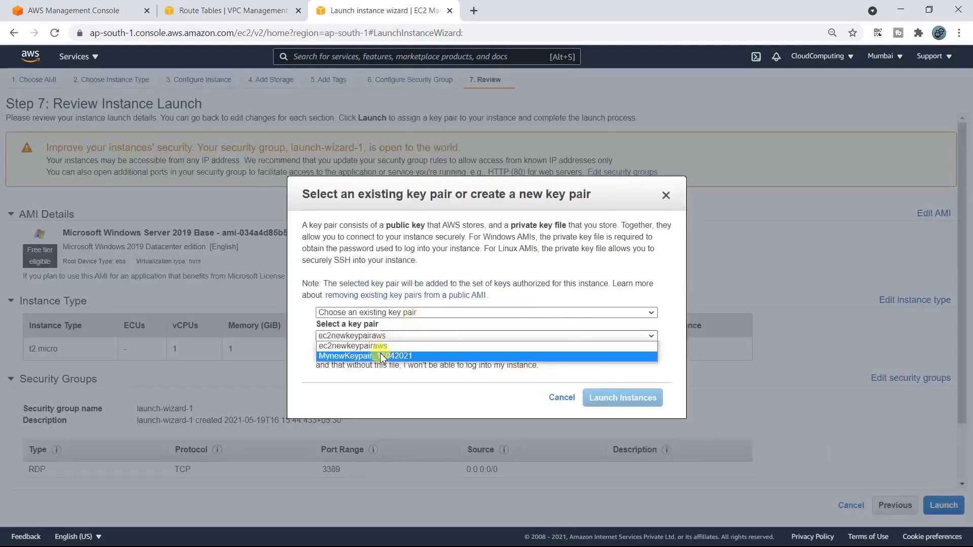
click(385, 353)
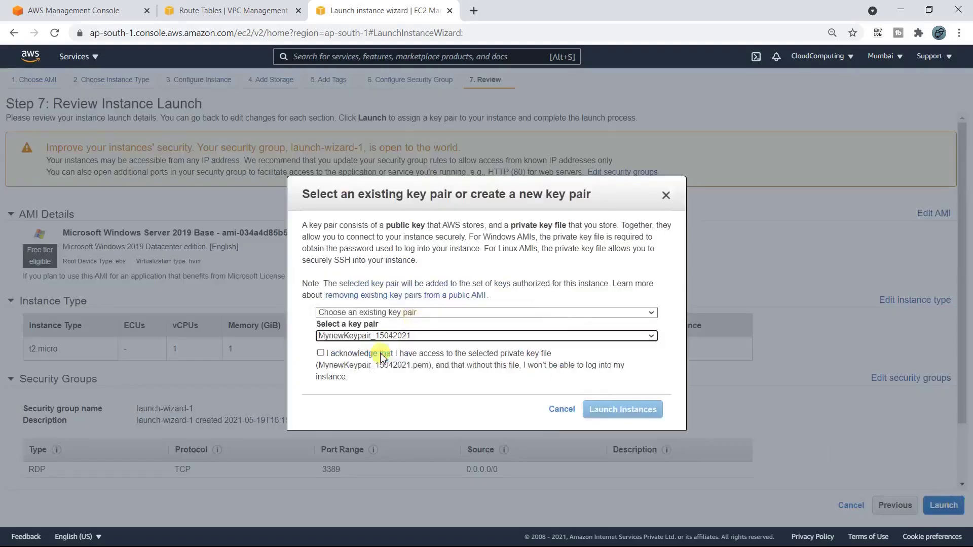
click(320, 354)
click(622, 410)
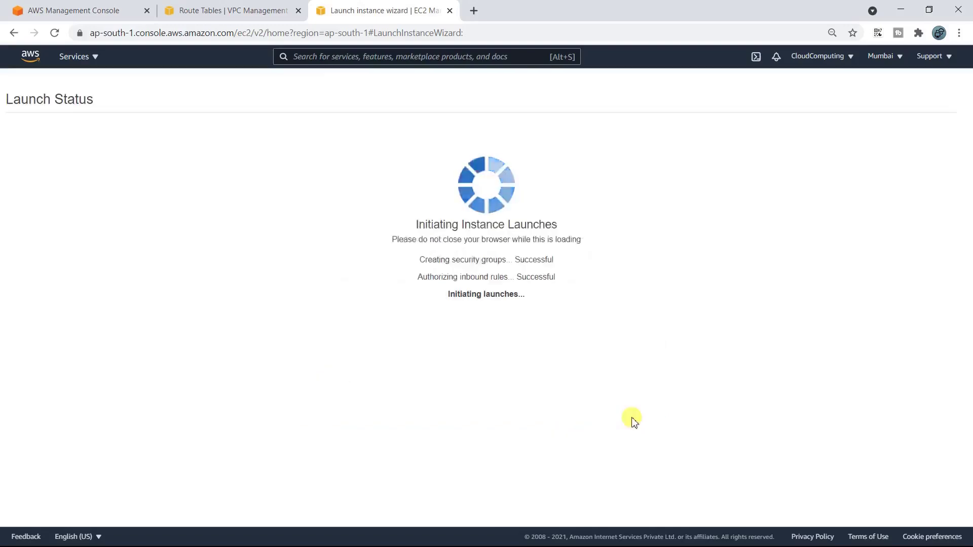
click(949, 461)
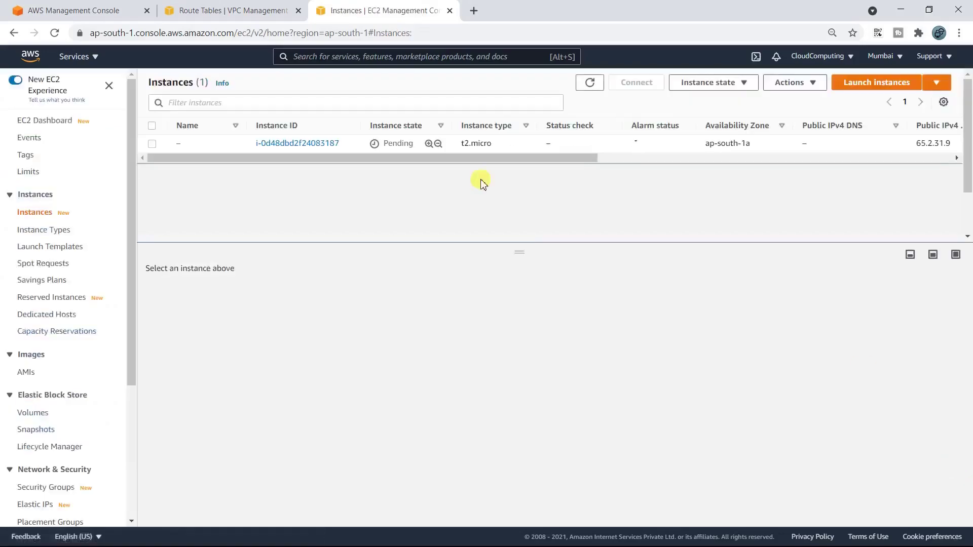
Step: Open the new instance's name for editing, try entering a name and clear the entered text
click(187, 144)
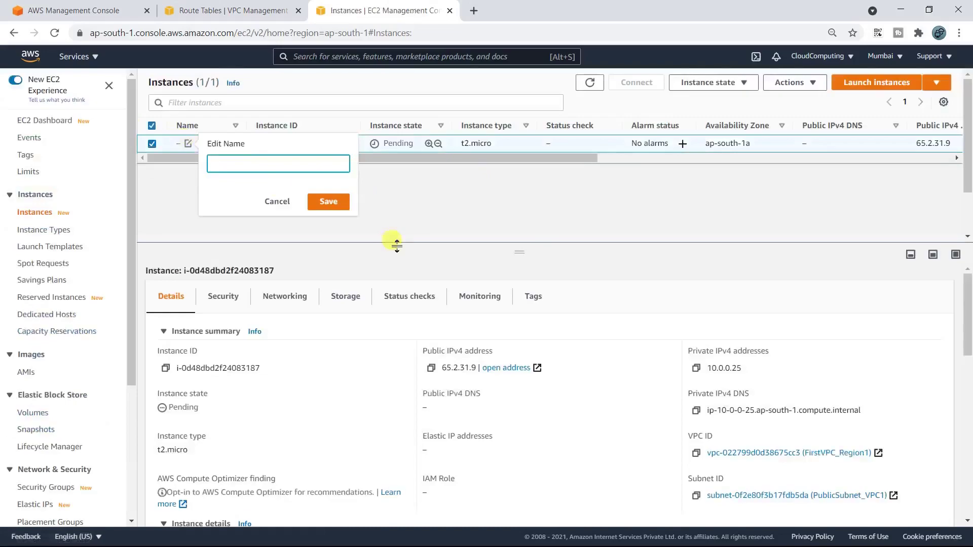
text(VPC1_public)
key(ctrl+a)
key(BackSpace)
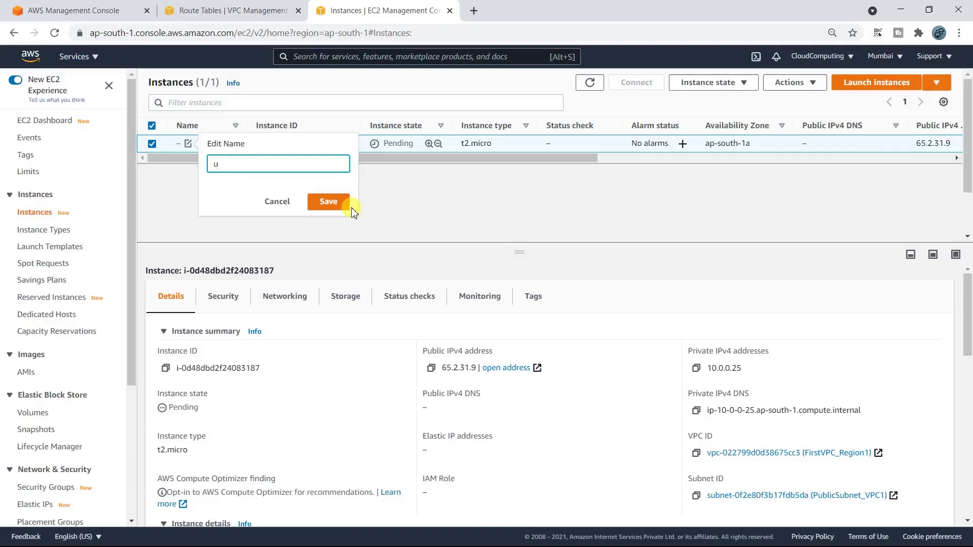
Step: Write VPC1_Public in a new Notepad++ document, copy it back to the EC2 console as the instance's name and save it
key(alt+Tab)
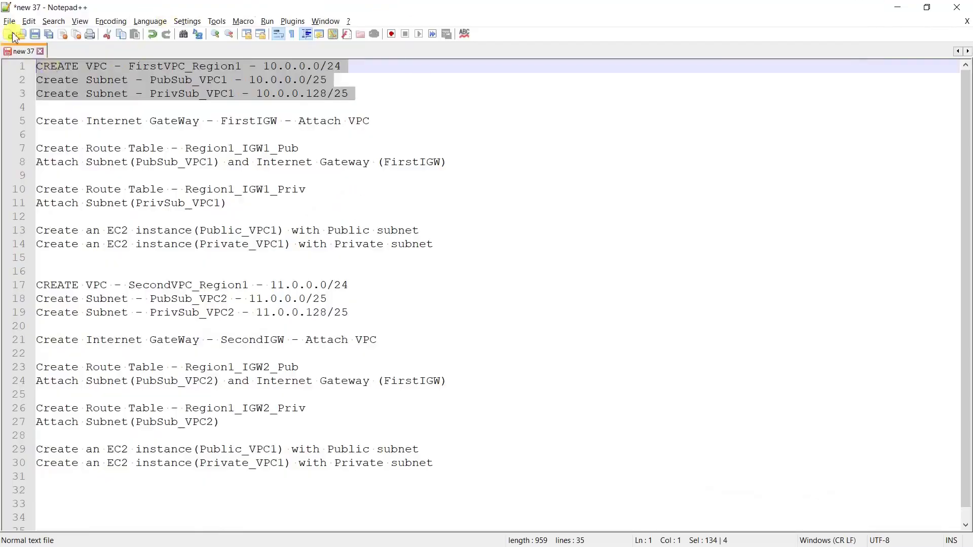
click(13, 35)
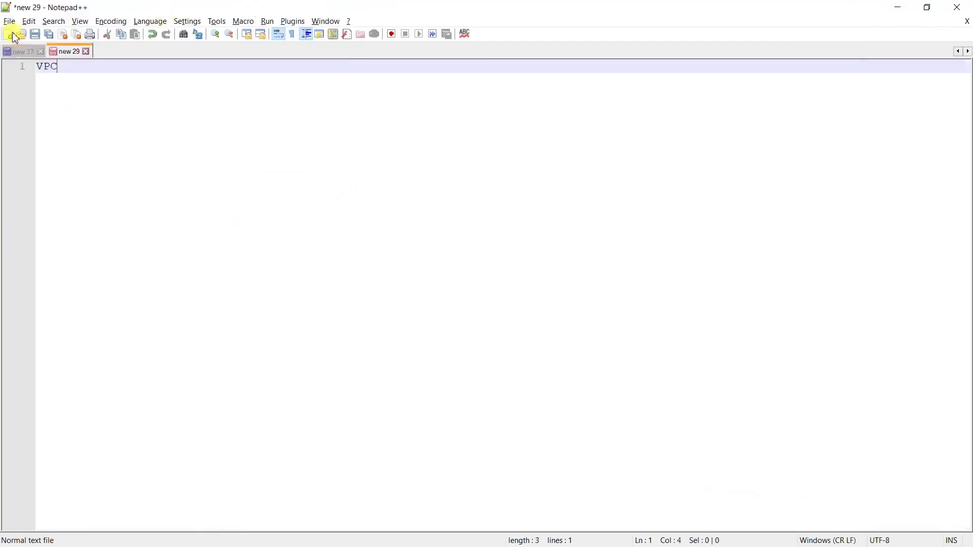
text(VPC1_Public)
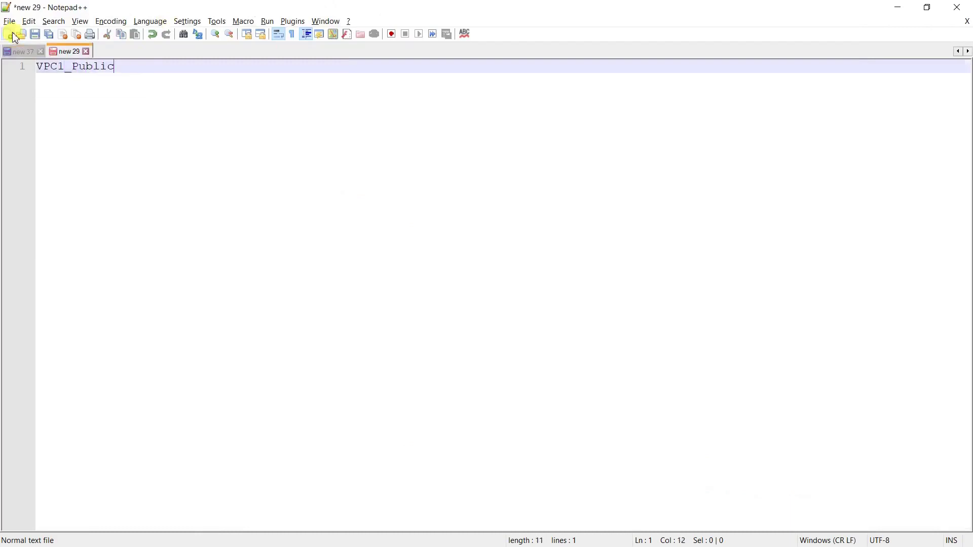
key(ctrl+a)
key(ctrl+c)
key(alt+Tab)
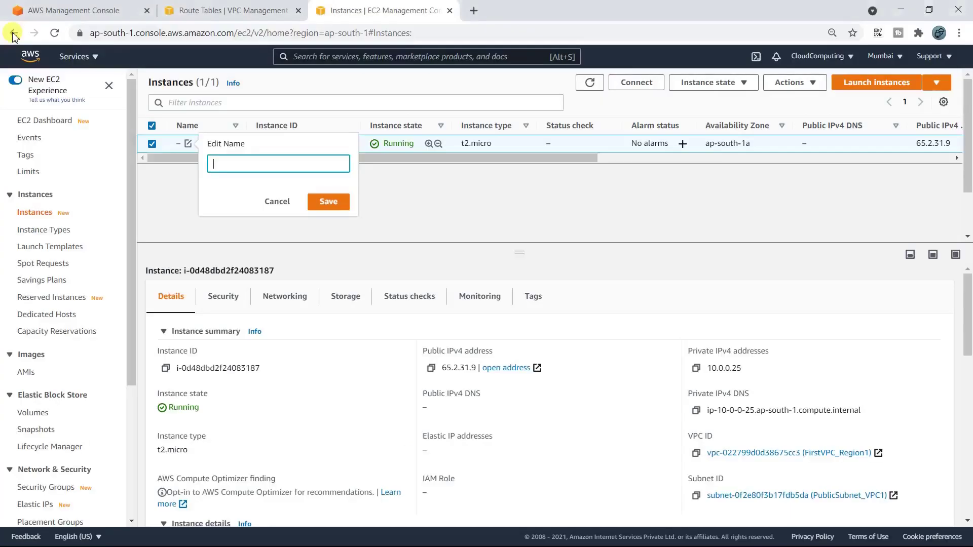
click(321, 201)
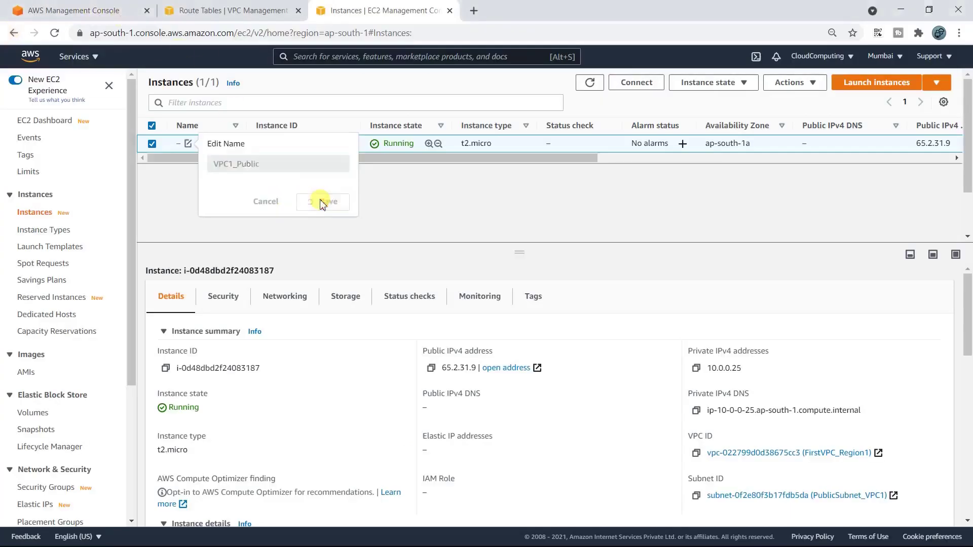
Step: Start launching another instance using the Microsoft Windows Server 2019 Base AMI and the t2.micro type
click(876, 87)
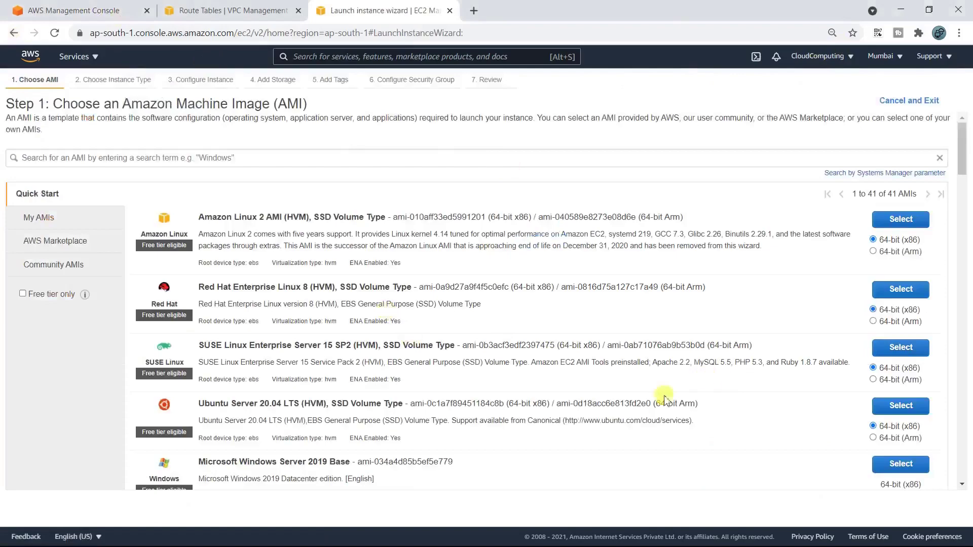
scroll(838, 378, down, 6)
scroll(827, 263, up, 3)
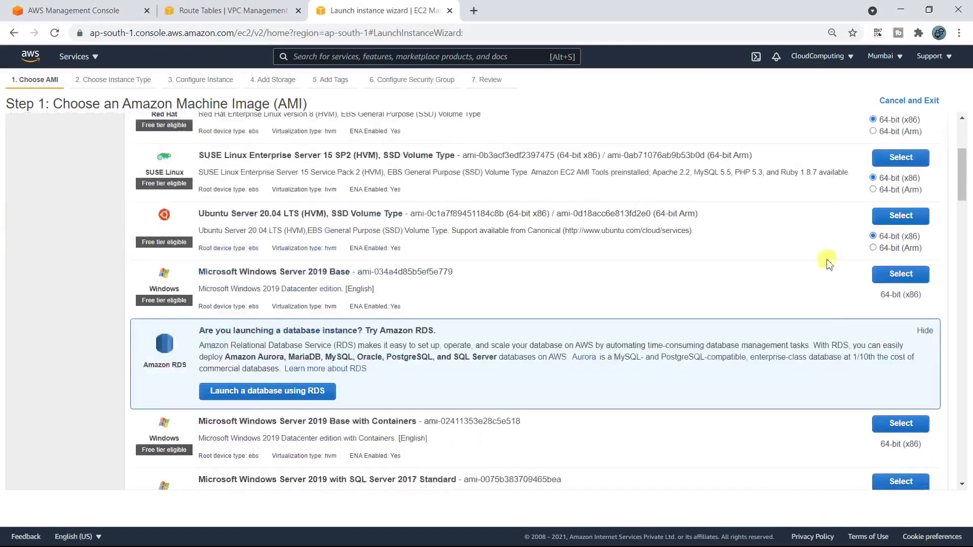
click(901, 284)
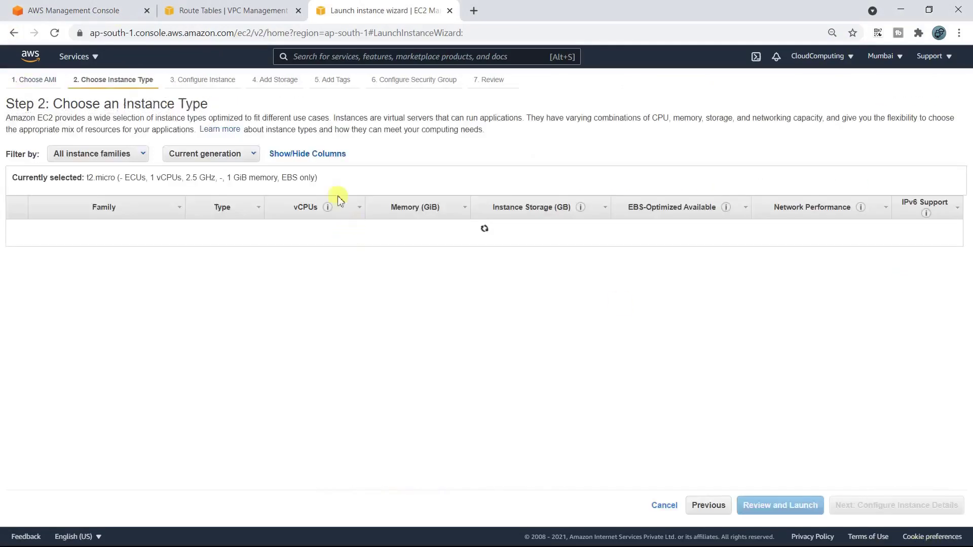
click(871, 506)
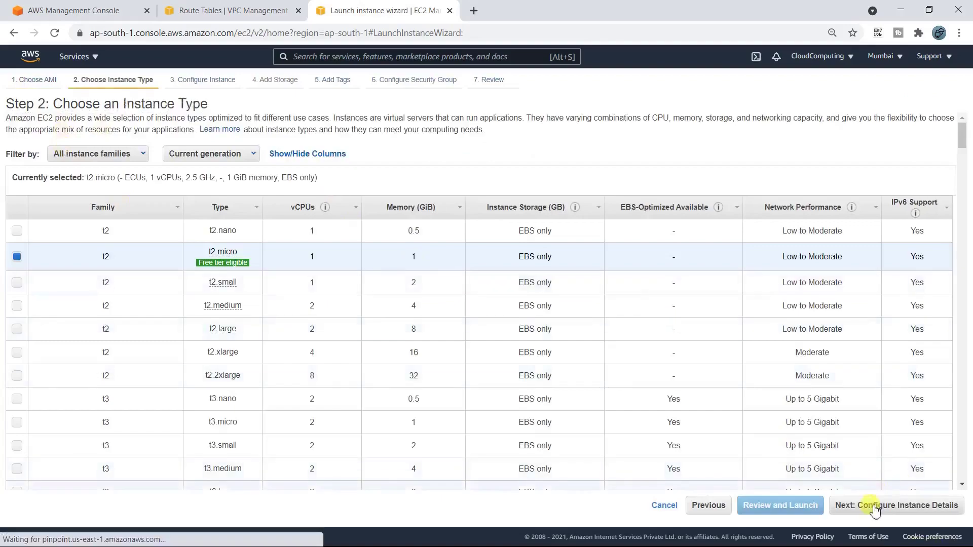
Step: Place the second instance in FirstVPC_Region1 on the PrivateSubnet_VPC1 subnet with auto-assign public IP enabled
click(337, 243)
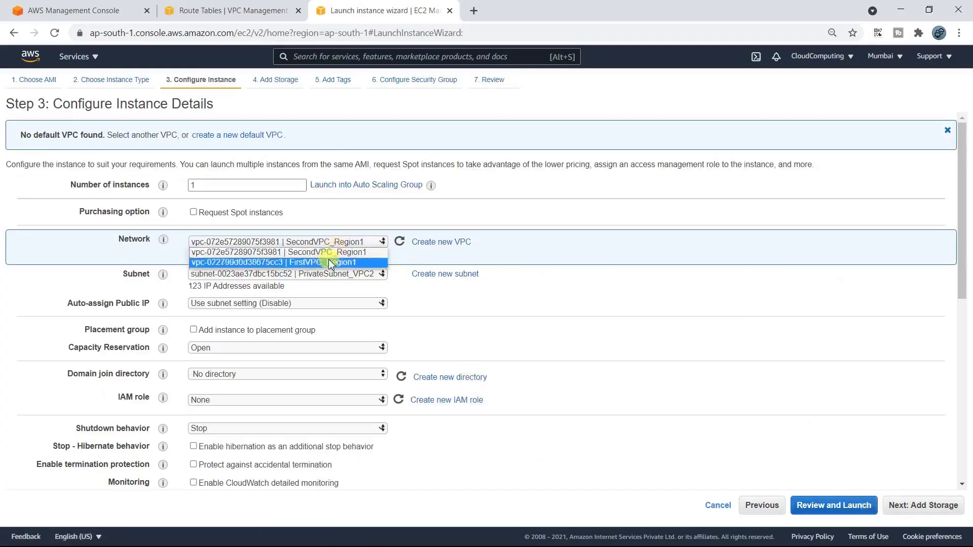
click(329, 260)
click(320, 285)
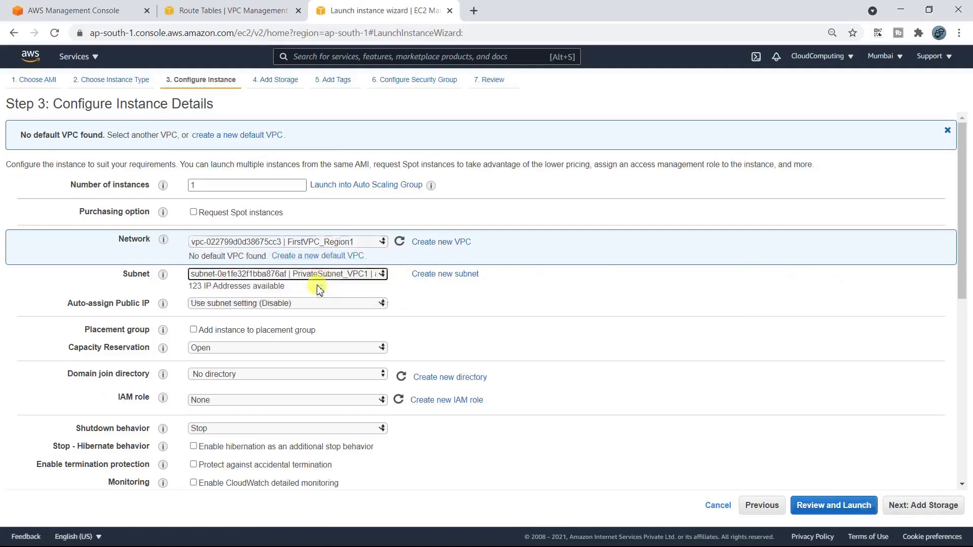
click(245, 306)
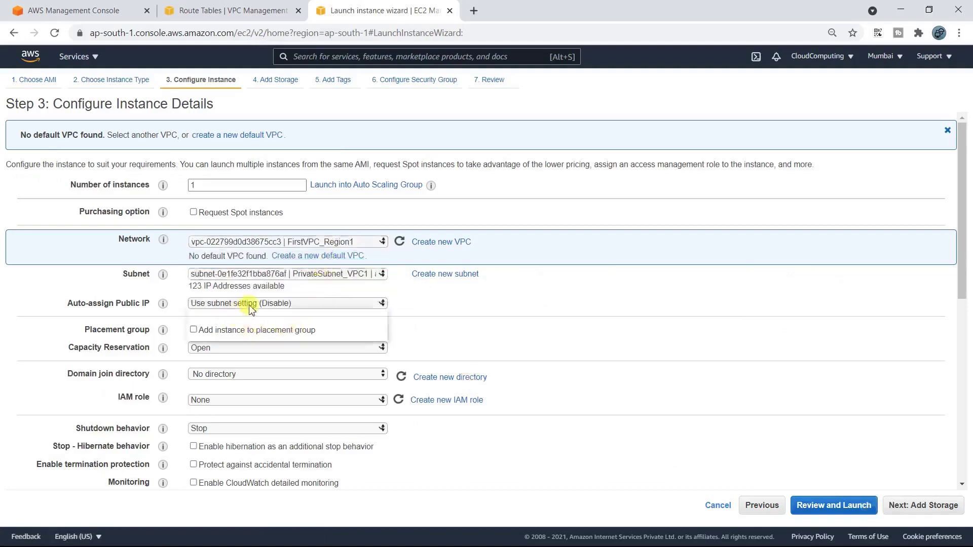
click(237, 328)
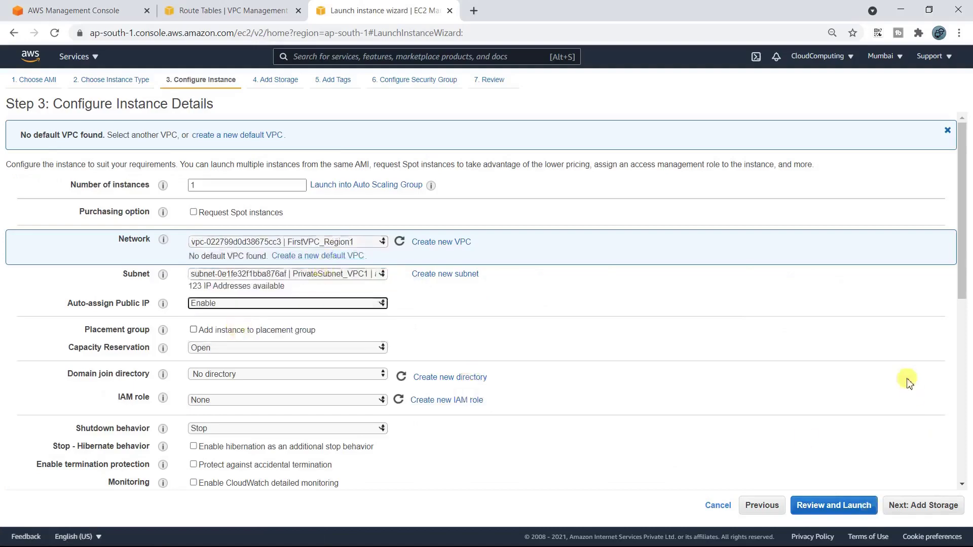
Step: Accept the default storage, tags and new RDP security group for the private-subnet instance and proceed to its launch review
click(921, 509)
click(921, 508)
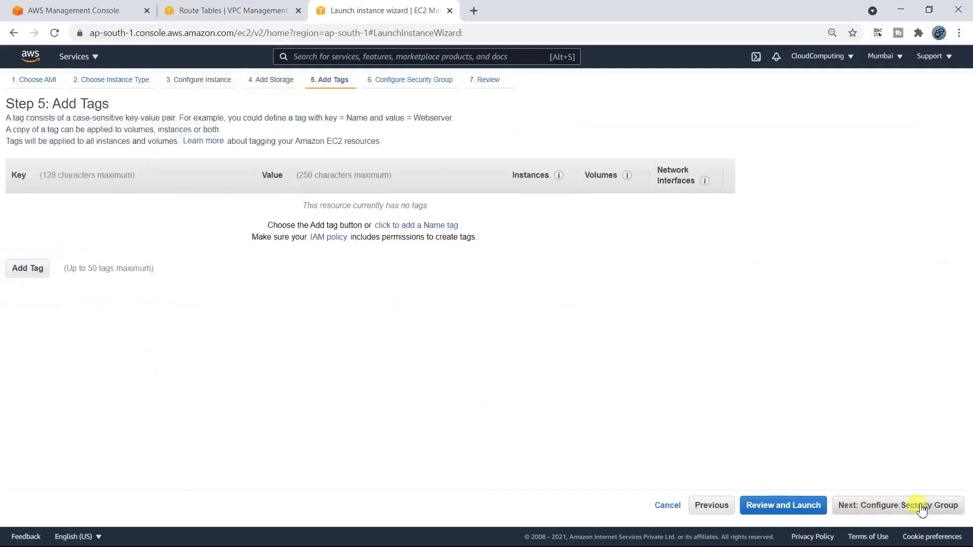
click(921, 508)
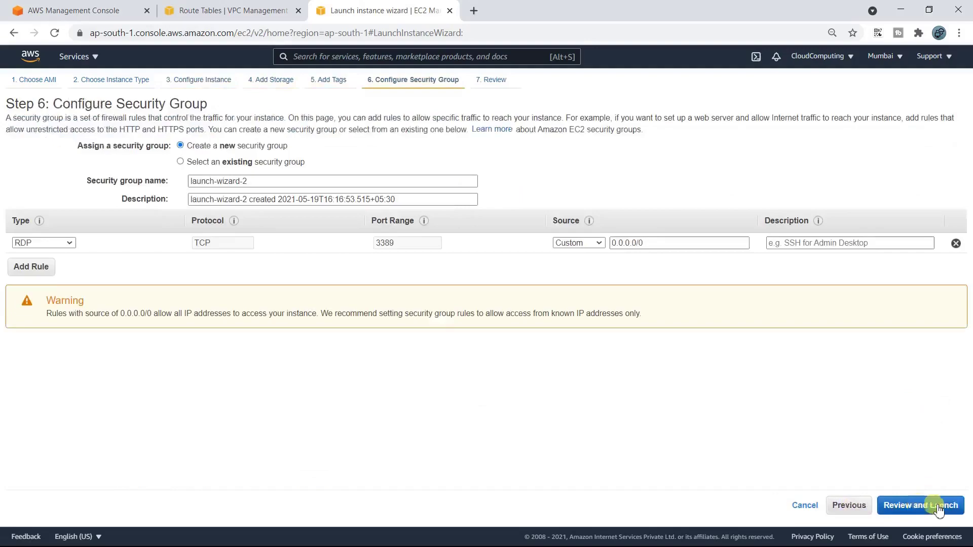
click(936, 506)
Step: Launch the private-subnet instance with the existing key pair MynewKeypair_15042021, acknowledge access to its private key file and return to the instances list
click(941, 505)
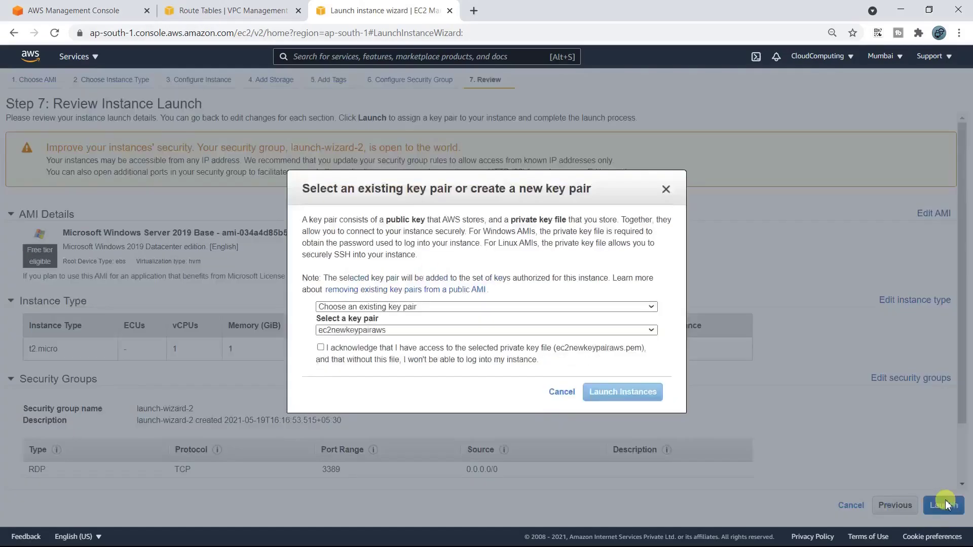
click(368, 329)
click(362, 349)
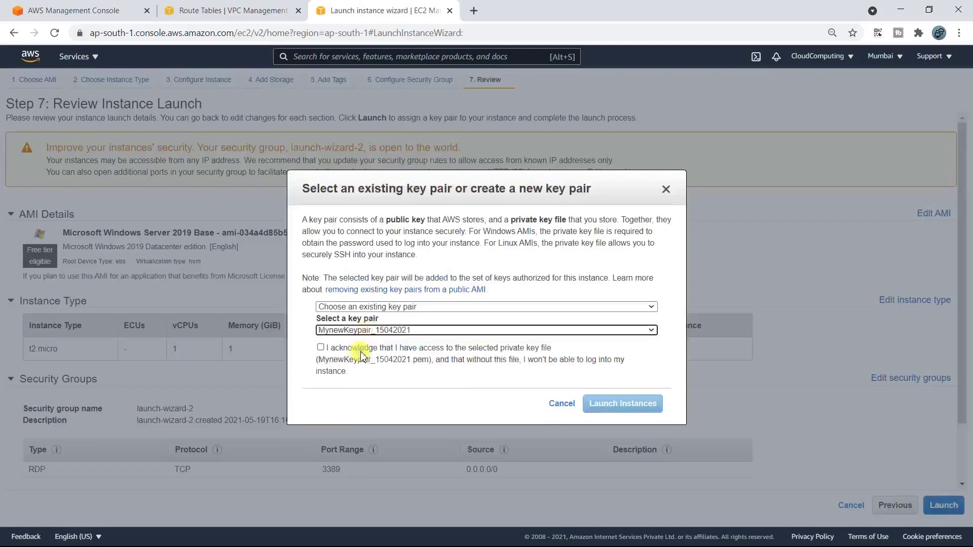
click(320, 348)
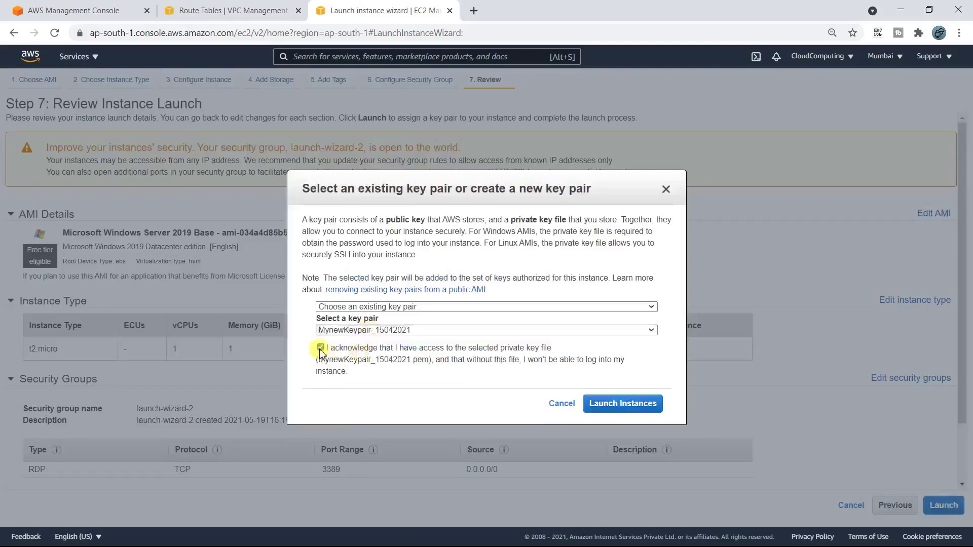
click(640, 403)
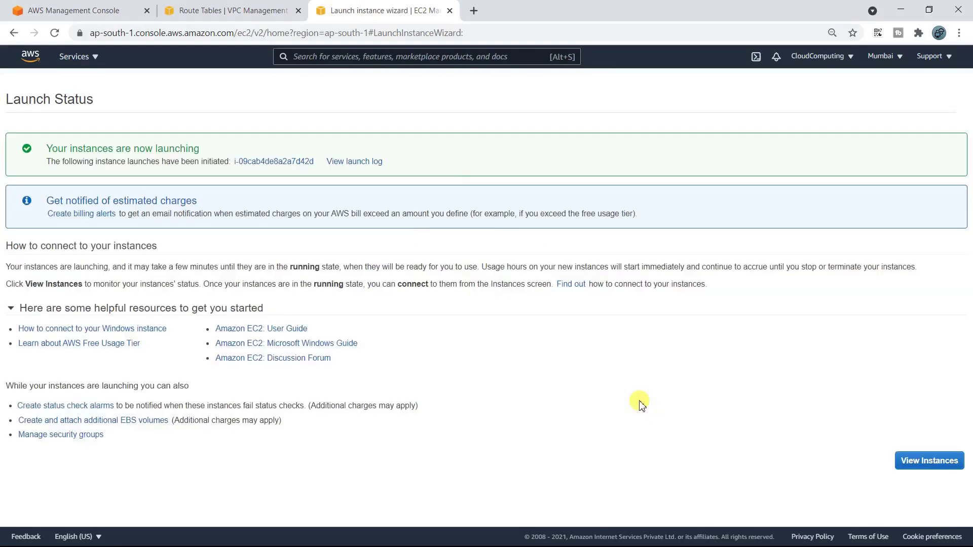
click(928, 463)
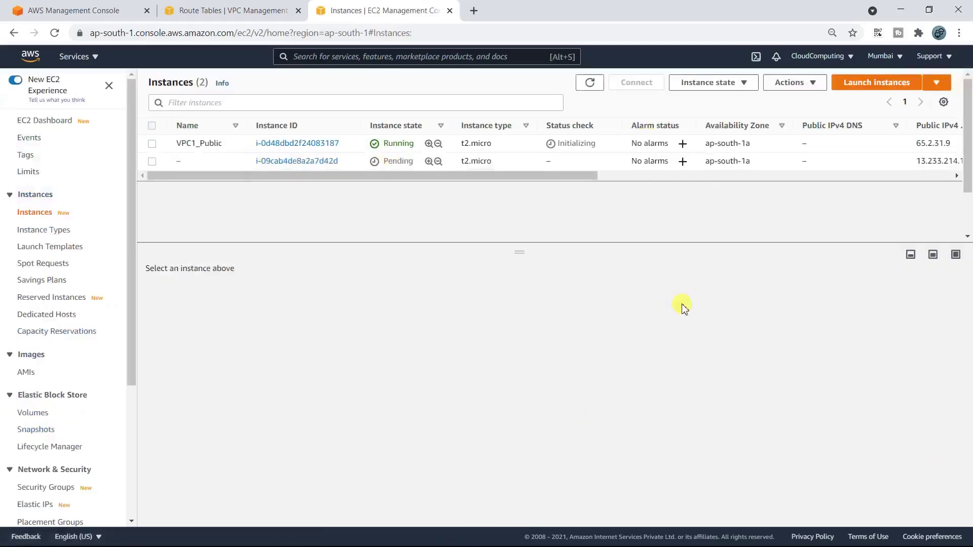
Step: Switch to Notepad++ and add VPC1_Private on a new line below VPC1_Public
key(alt+Tab)
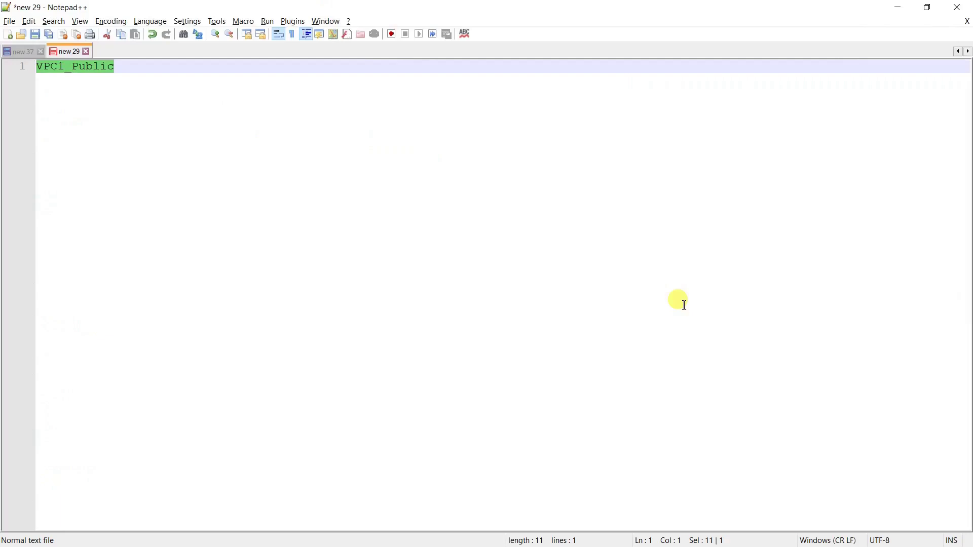
key(End)
key(Return)
key(ctrl+v)
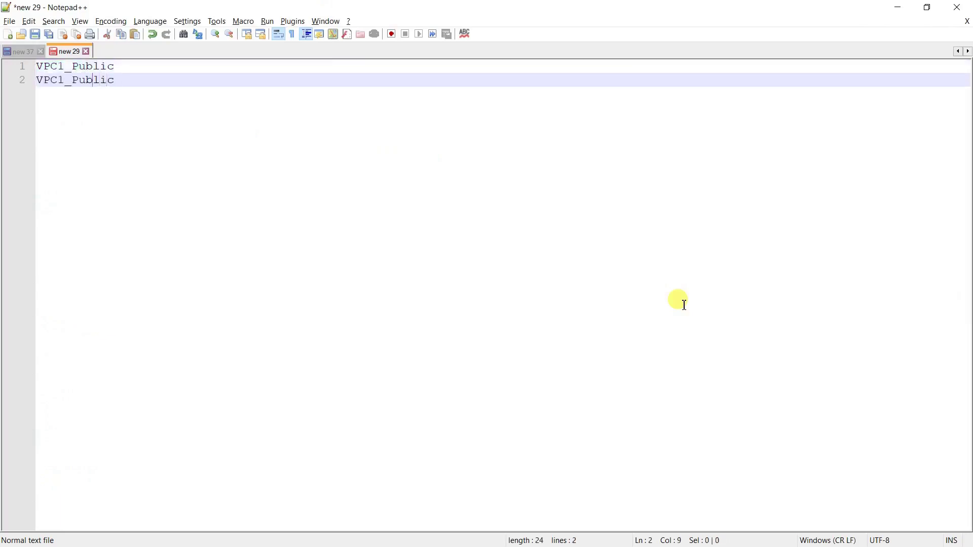
key(shift+End)
text(Pri)
key(Up)
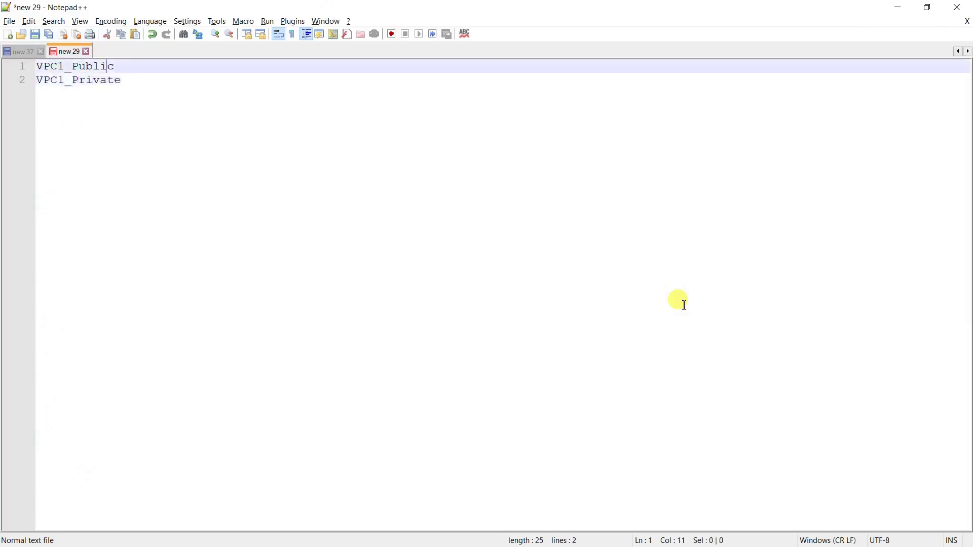
Step: Duplicate both name lines below a blank line and change the copies to VPC2_Public and VPC2_Private
key(ctrl+a)
key(ctrl+c)
key(Right)
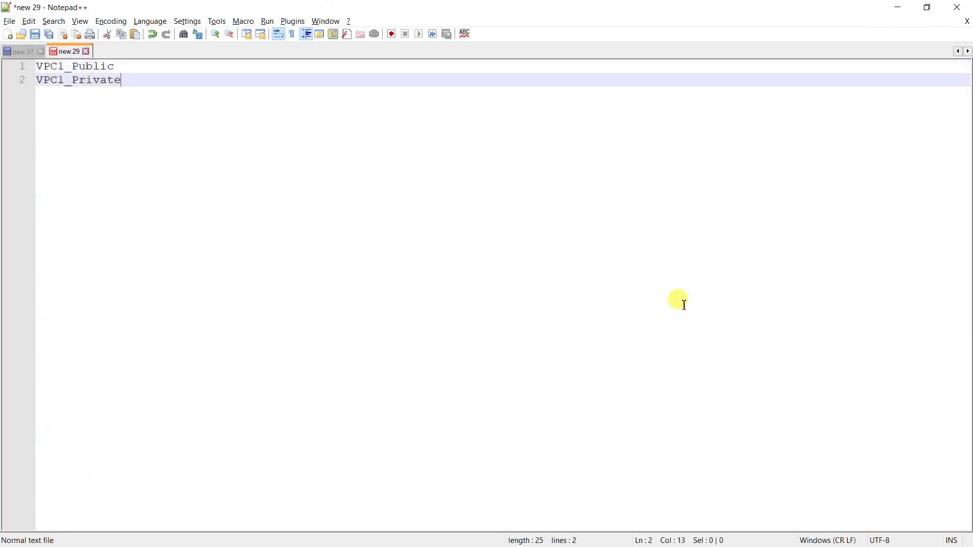
key(Return)
key(Return)
key(ctrl+v)
key(Up)
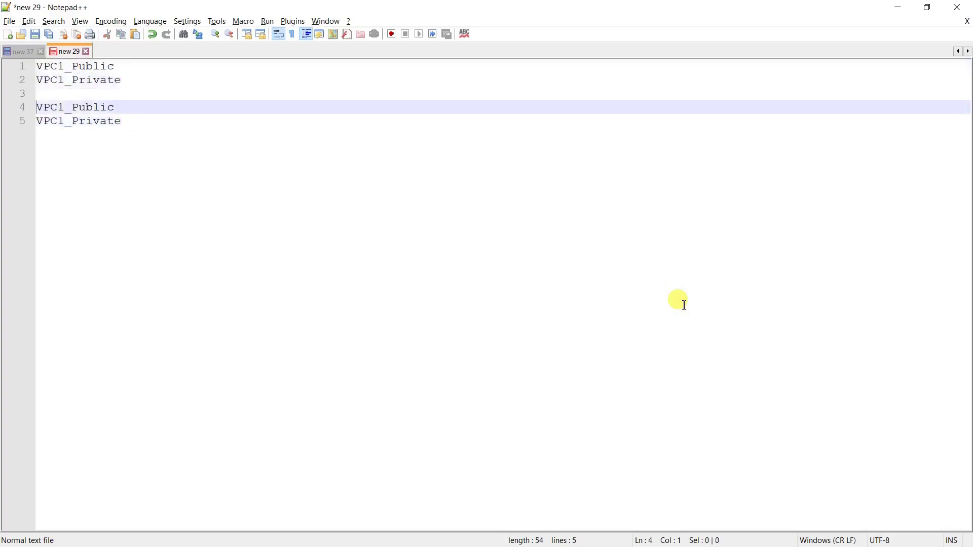
key(Delete)
text(2)
key(Left)
key(Down)
key(Delete)
text(2)
key(Escape)
Step: Copy VPC1_Private from the notes to the EC2 console as the unnamed instance's name, save it and deselect the instance
key(Up)
key(Up)
key(Up)
key(shift+End)
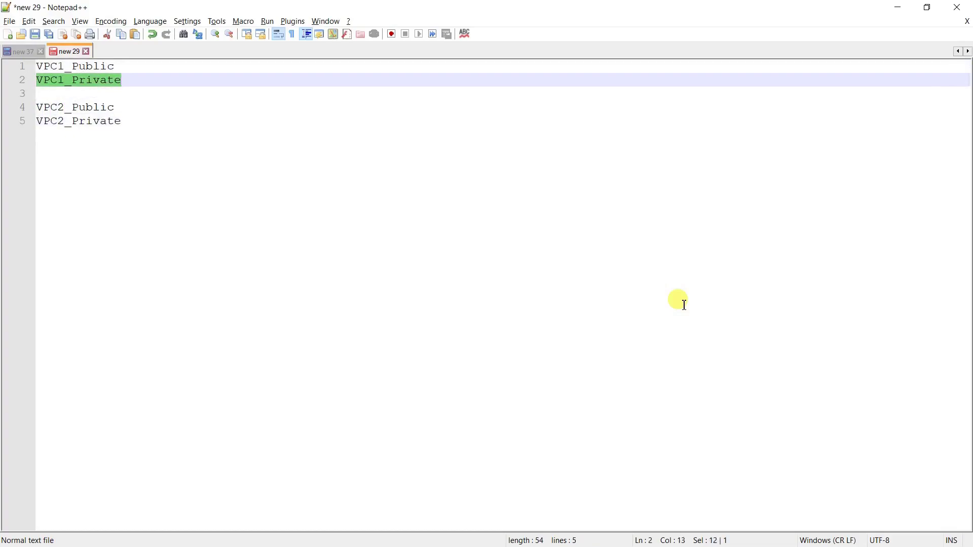
key(alt+Tab)
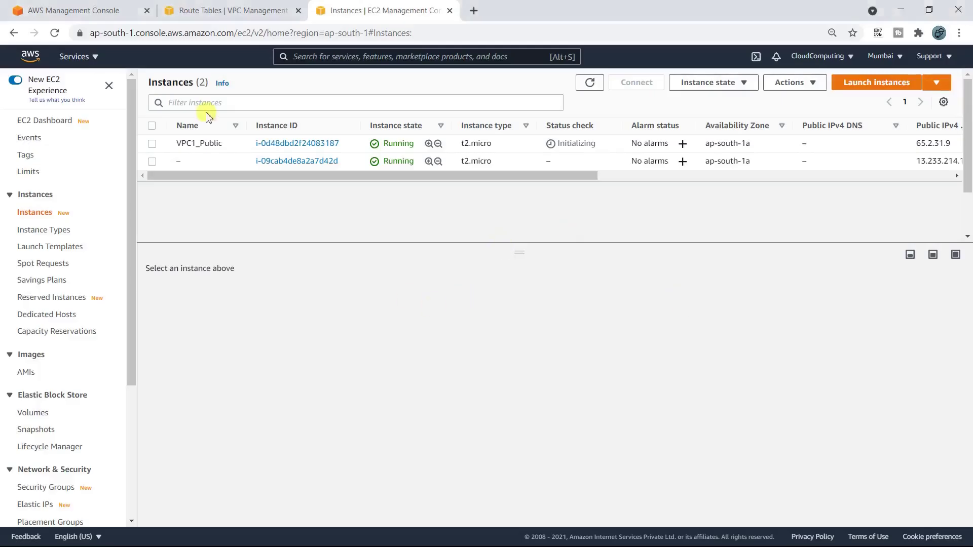
click(188, 161)
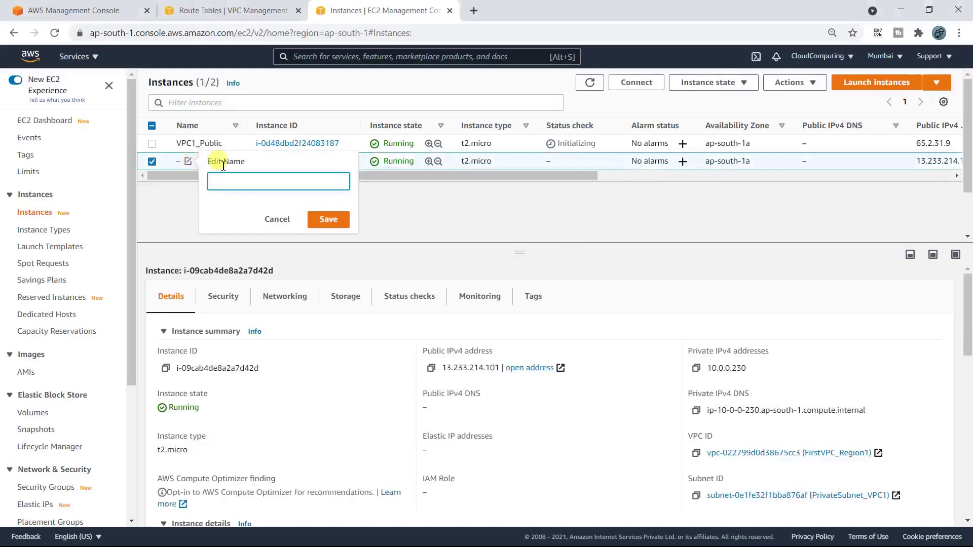
click(327, 219)
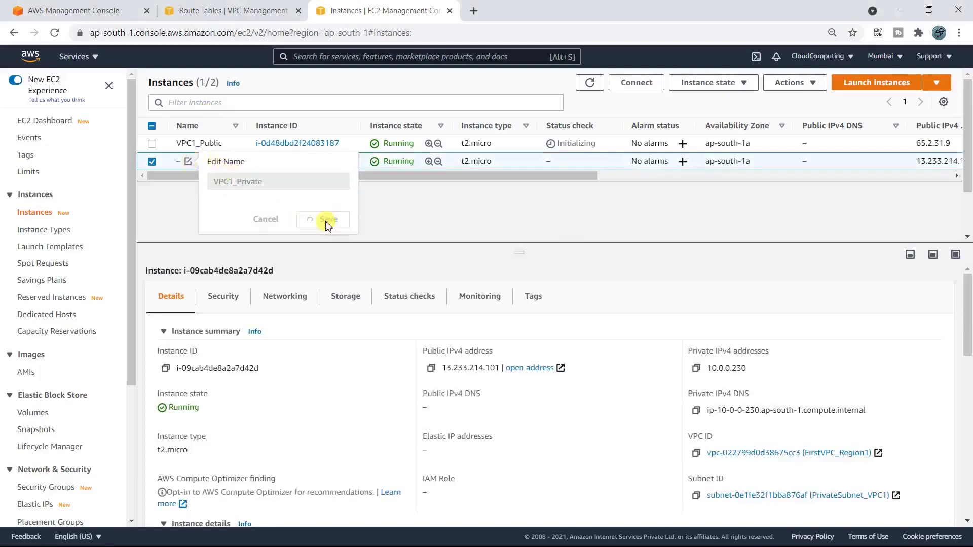
click(152, 161)
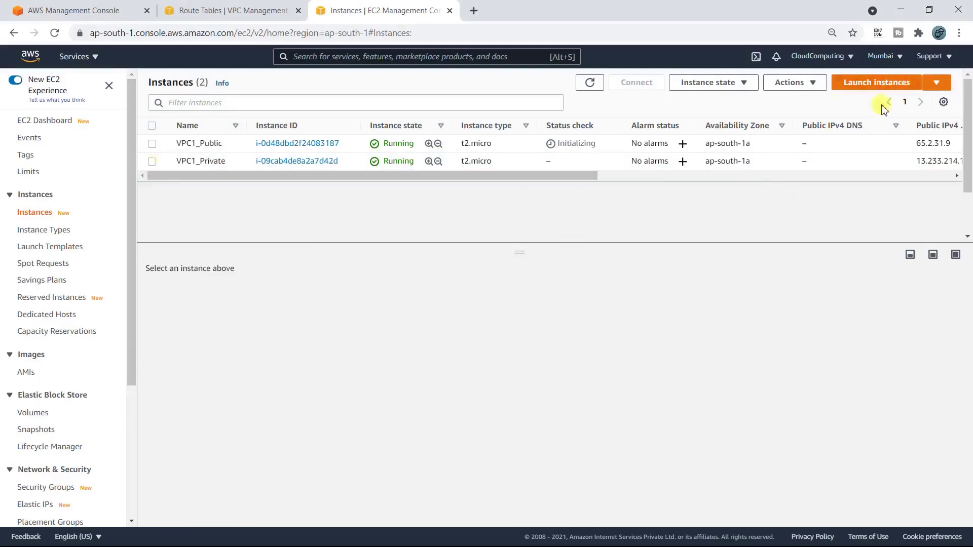
Step: Start launching a third instance using the Microsoft Windows Server 2019 Base AMI and the t2.micro type
click(879, 87)
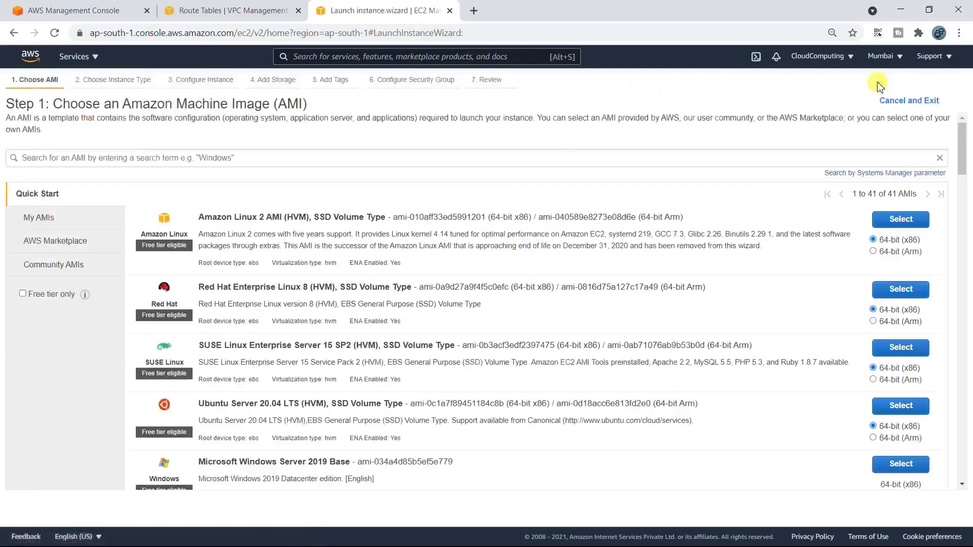
scroll(708, 319, down, 3)
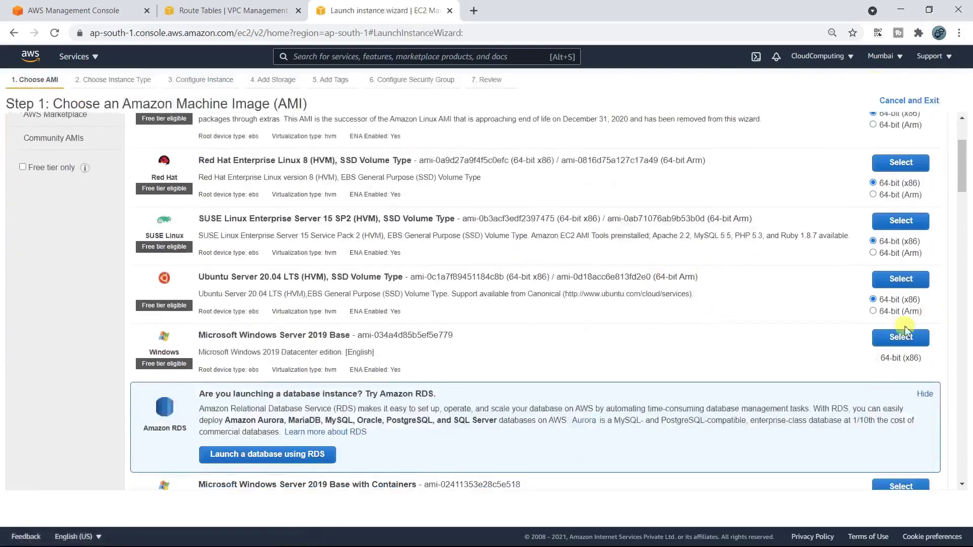
click(894, 338)
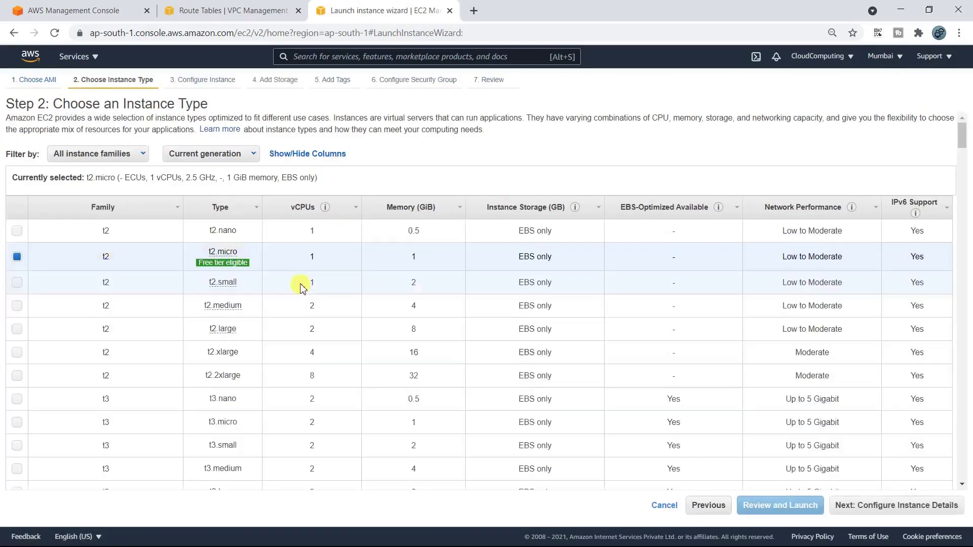
click(839, 505)
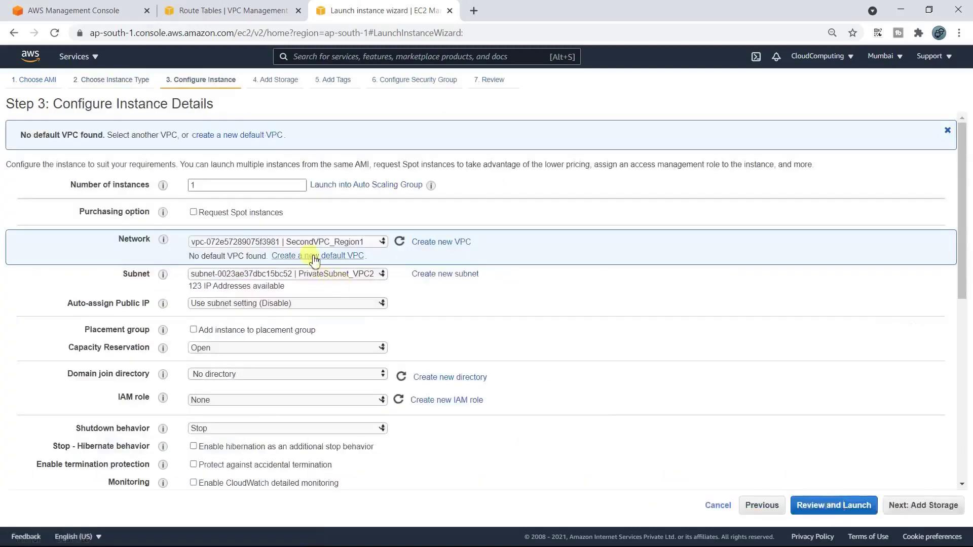
Step: Place the third instance in SecondVPC_Region1 on the PublicSubnet_VPC2 subnet with auto-assign public IP enabled
click(356, 275)
click(334, 283)
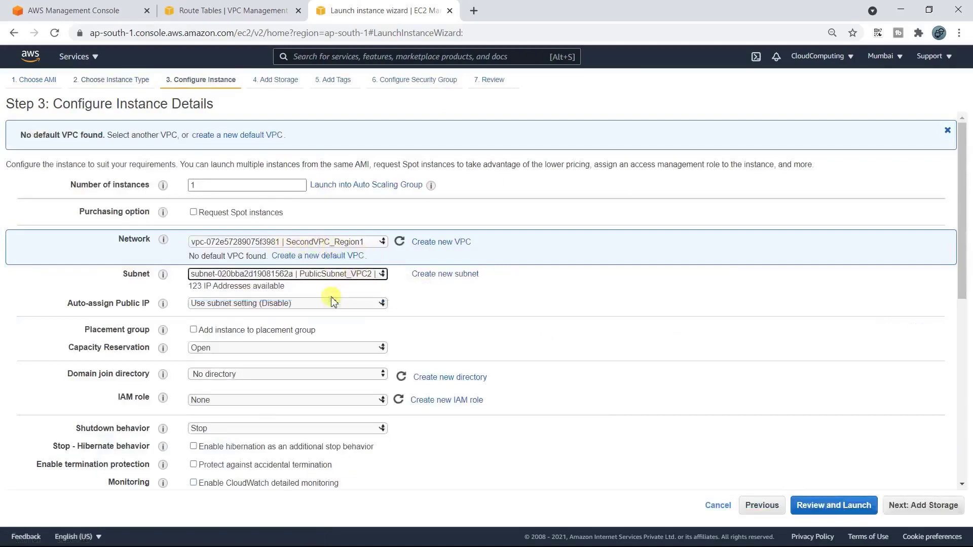
click(287, 309)
click(257, 334)
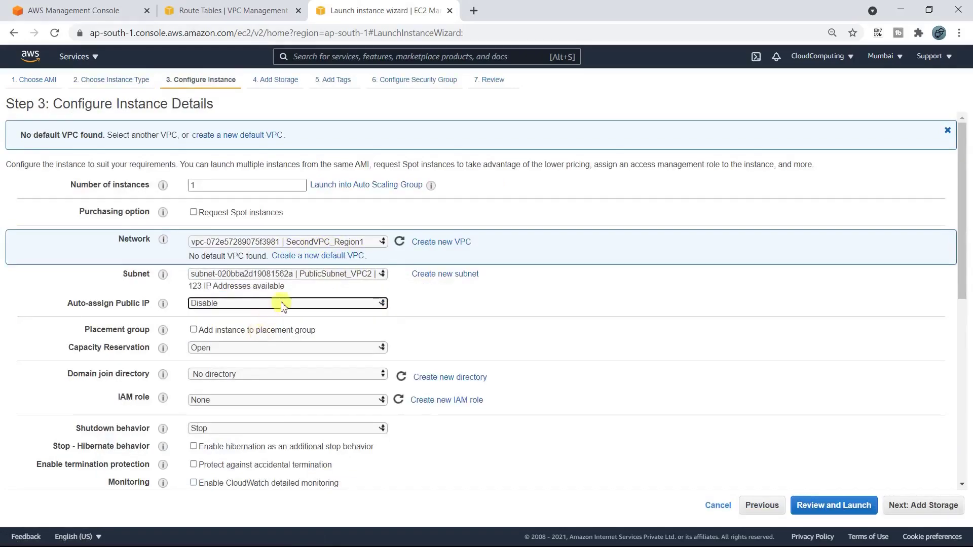
click(281, 303)
click(258, 327)
Step: Accept the default storage, tags and new RDP security group for the third instance and proceed to its launch review
click(914, 506)
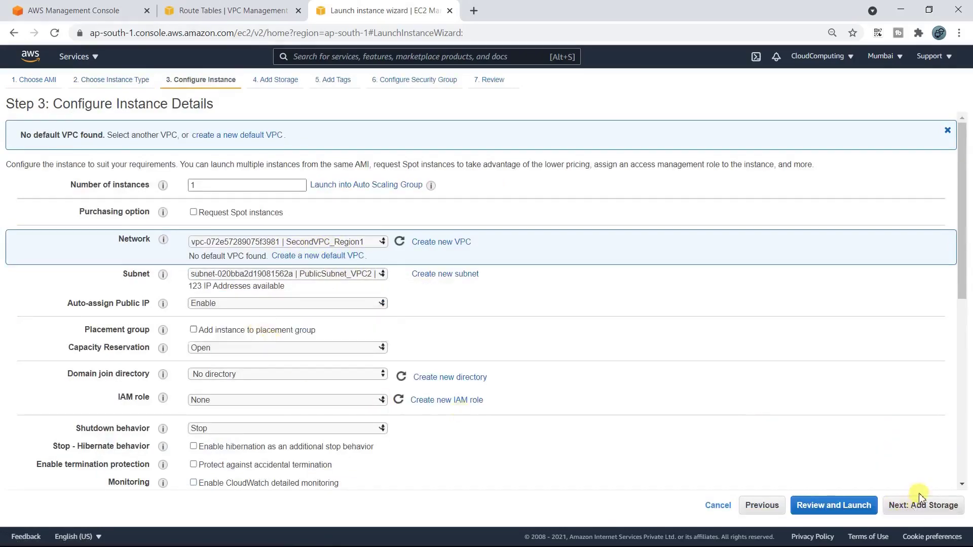
click(921, 507)
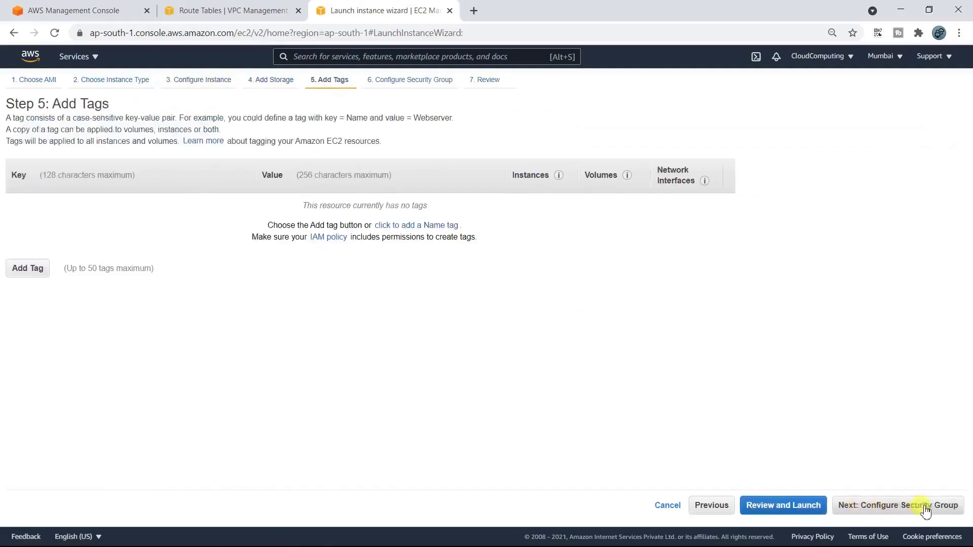
click(925, 507)
click(925, 506)
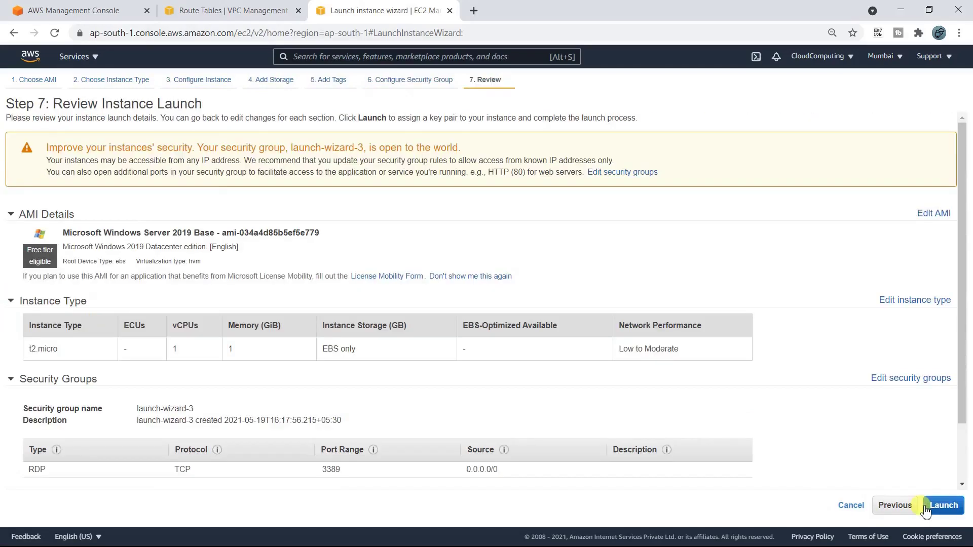
Step: Launch the PublicSubnet_VPC2 instance with the acknowledged key pair MynewKeypair_15042021 and go back to the instances list
click(943, 505)
click(405, 330)
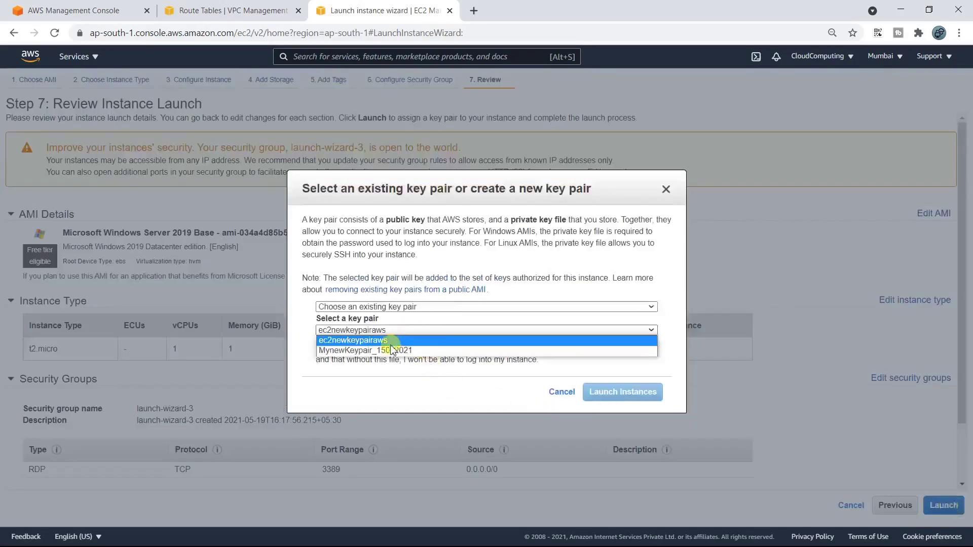
click(375, 349)
click(321, 349)
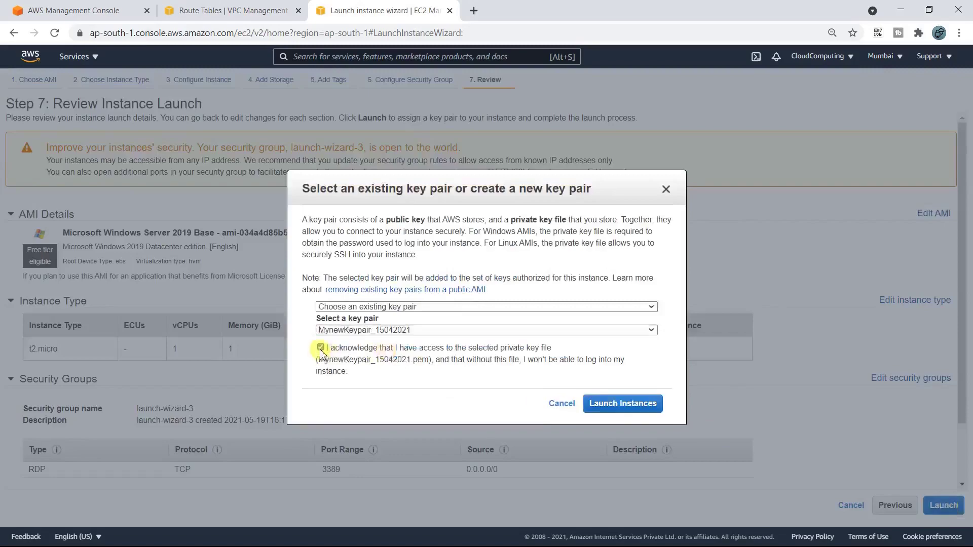
click(641, 405)
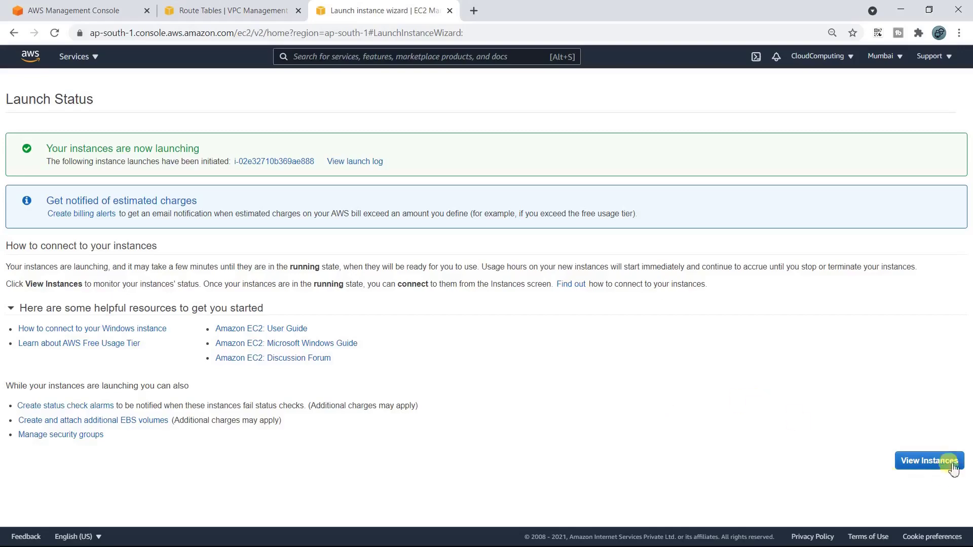
click(928, 460)
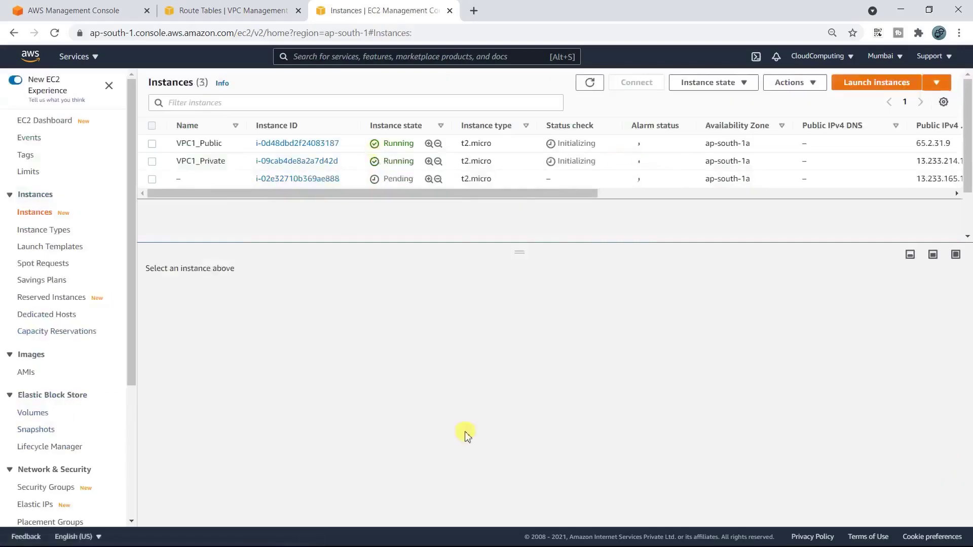
Step: Copy VPC2_Public from the Notepad++ list to the EC2 console as the new unnamed instance's name and save it
key(alt+Tab)
key(Down)
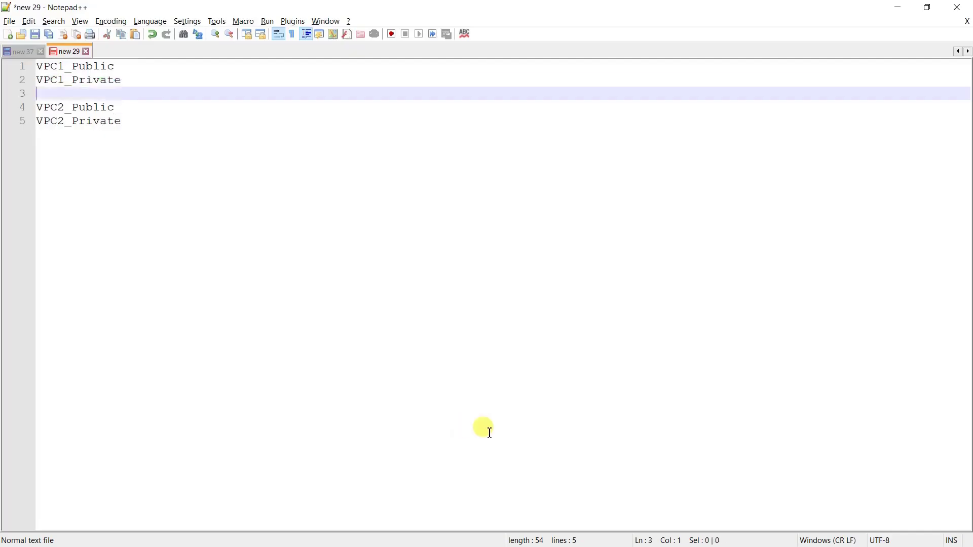
key(Down)
key(Down)
key(Up)
key(shift+Home)
key(ctrl+c)
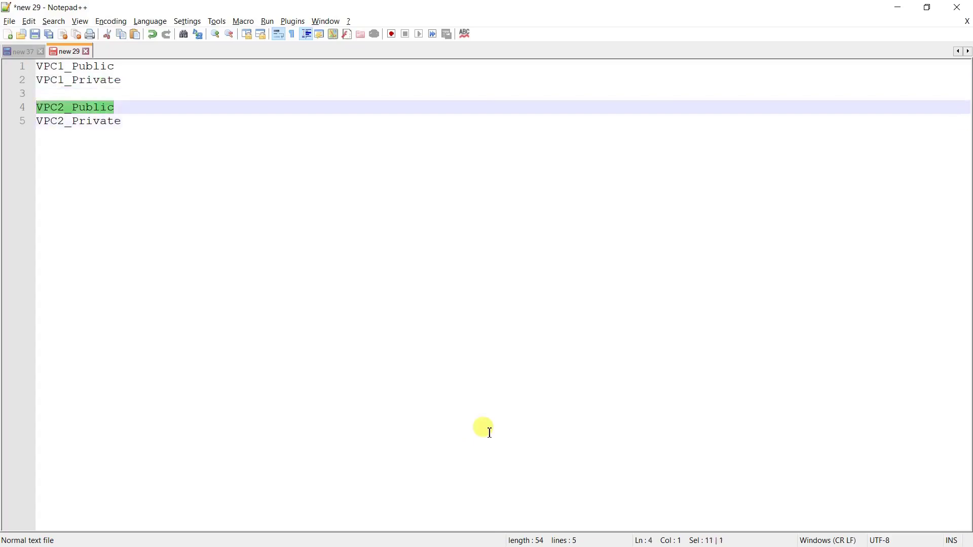
key(alt+Tab)
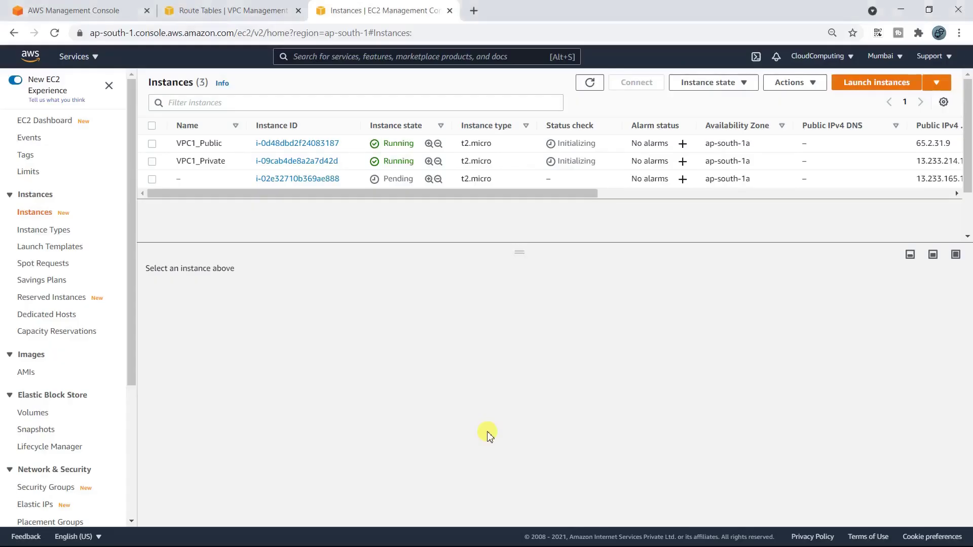
click(187, 179)
key(ctrl+v)
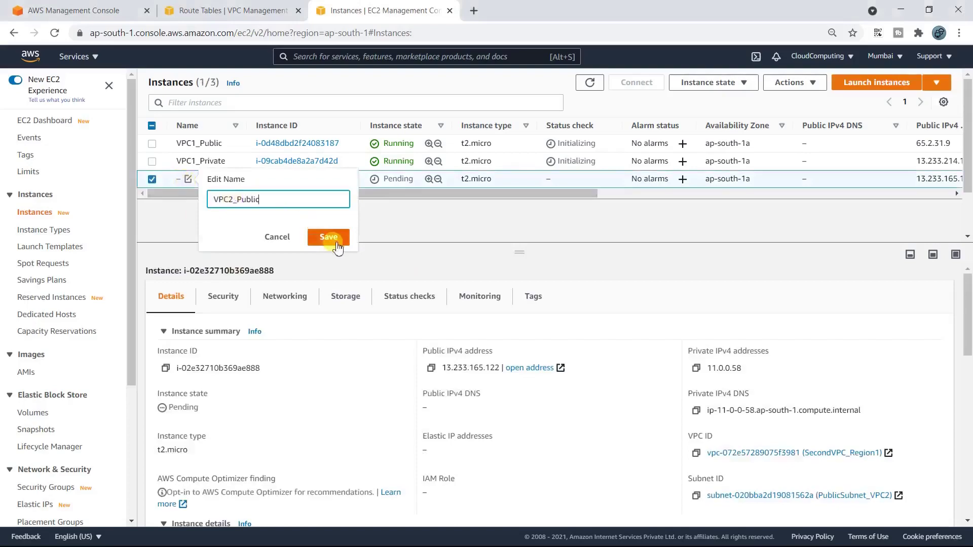
click(328, 237)
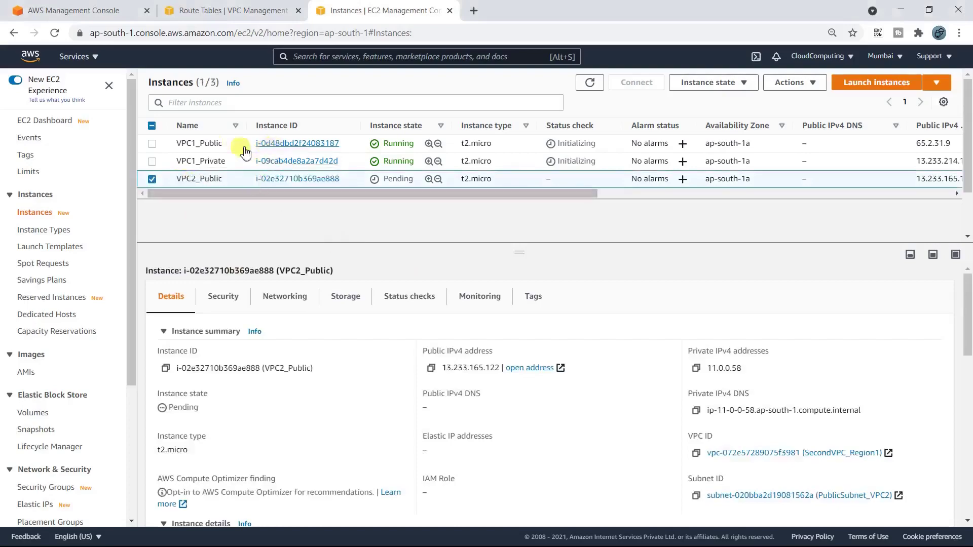
Step: Examine the VPC and subnet assignments of the VPC1_Public, VPC1_Private and VPC2_Public instances
click(208, 144)
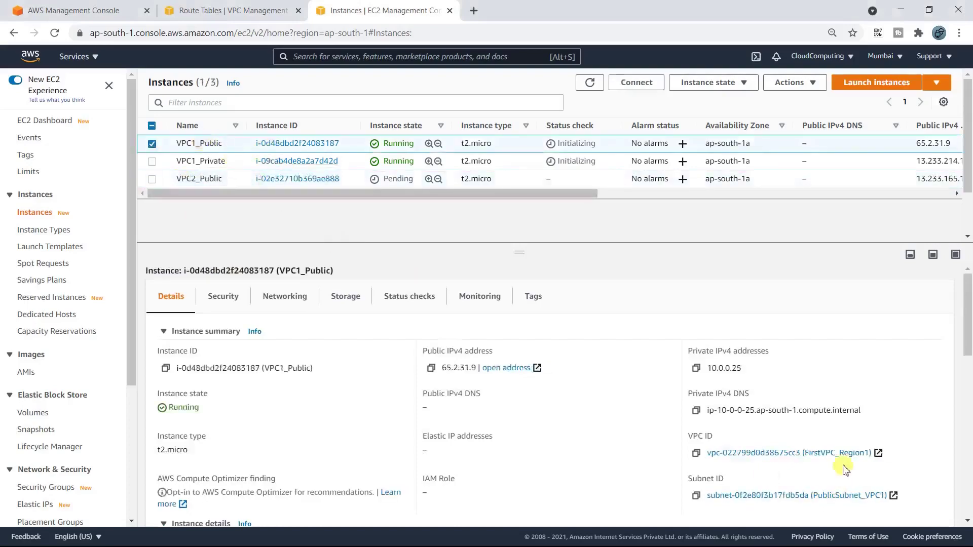
scroll(841, 456, down, 1)
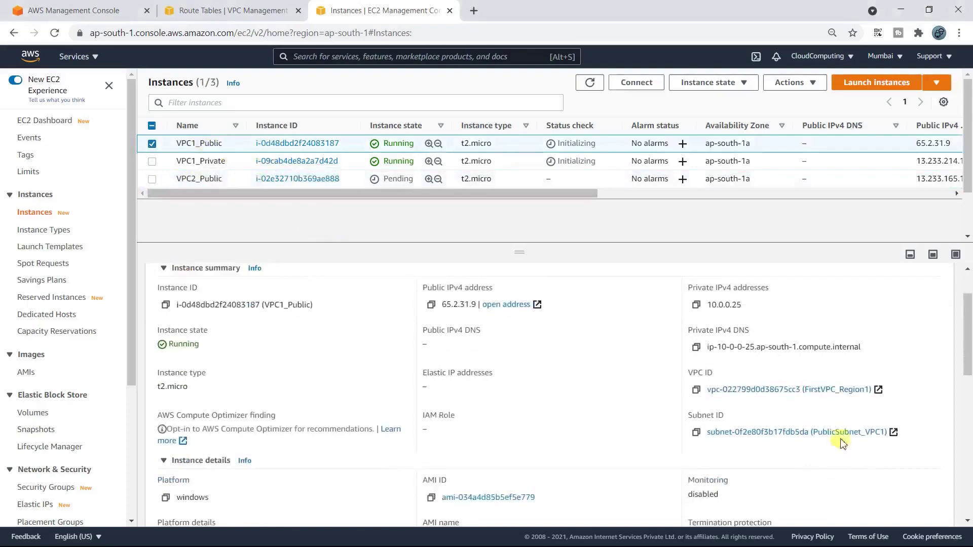
click(216, 161)
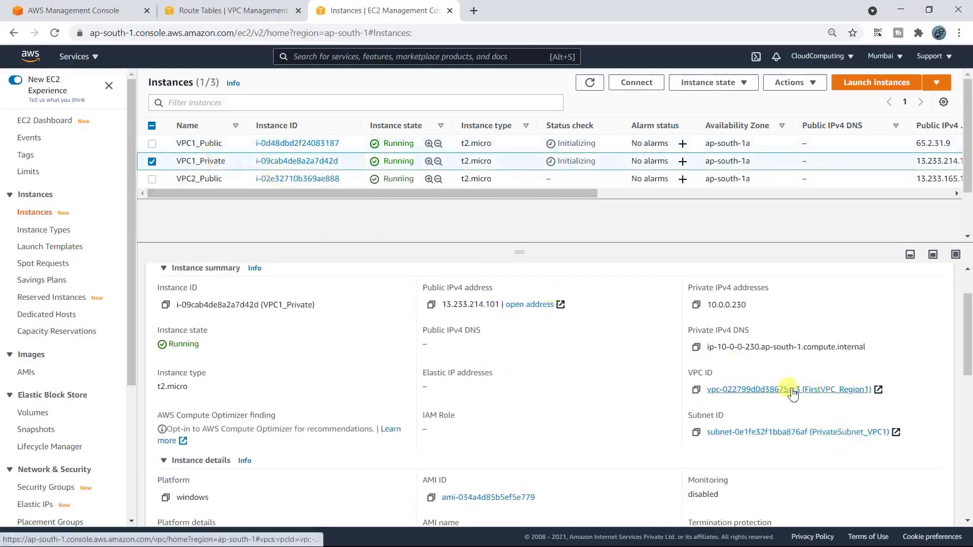
click(199, 145)
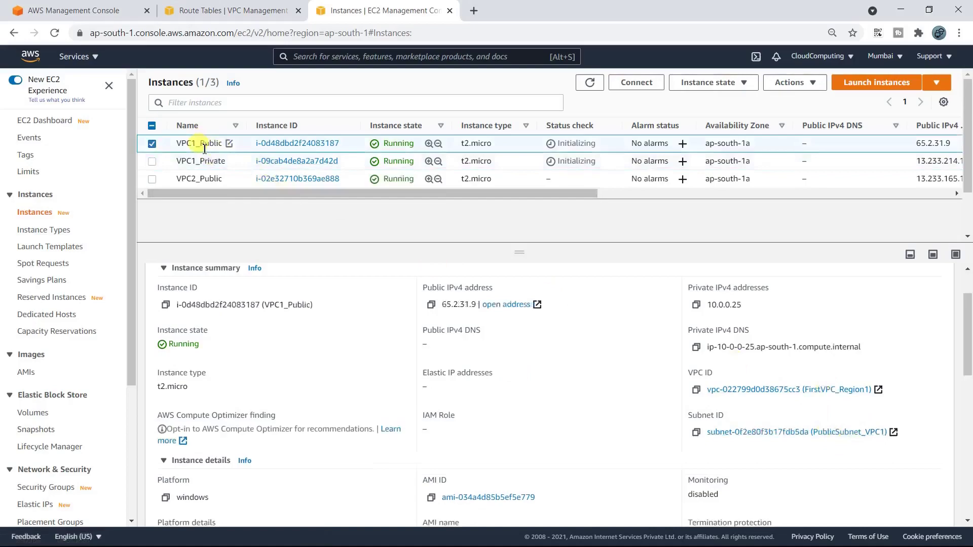
click(206, 178)
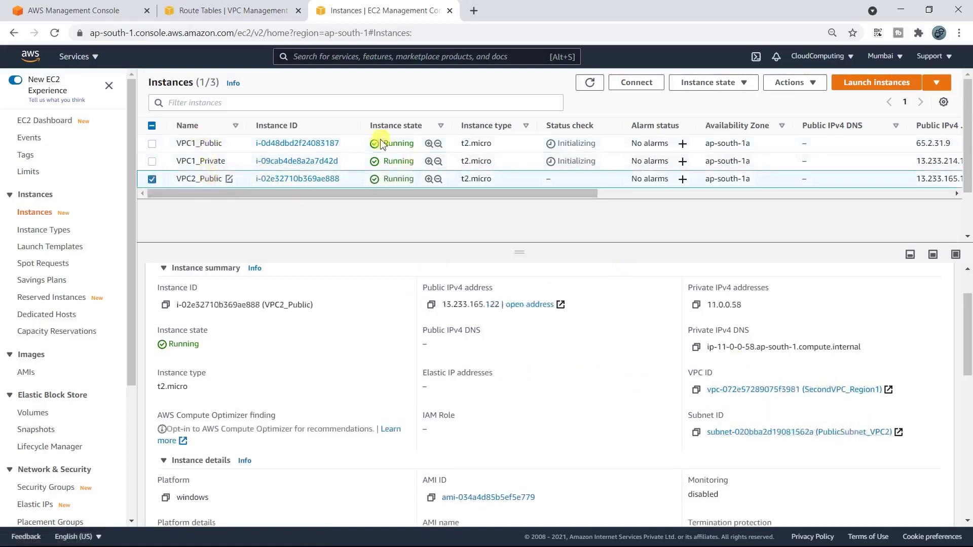
Step: Set up a fourth t2.micro instance from Microsoft Windows Server 2019 Base in SecondVPC_Region1 on PrivateSubnet_VPC2 with auto-assign public IP enabled
click(862, 81)
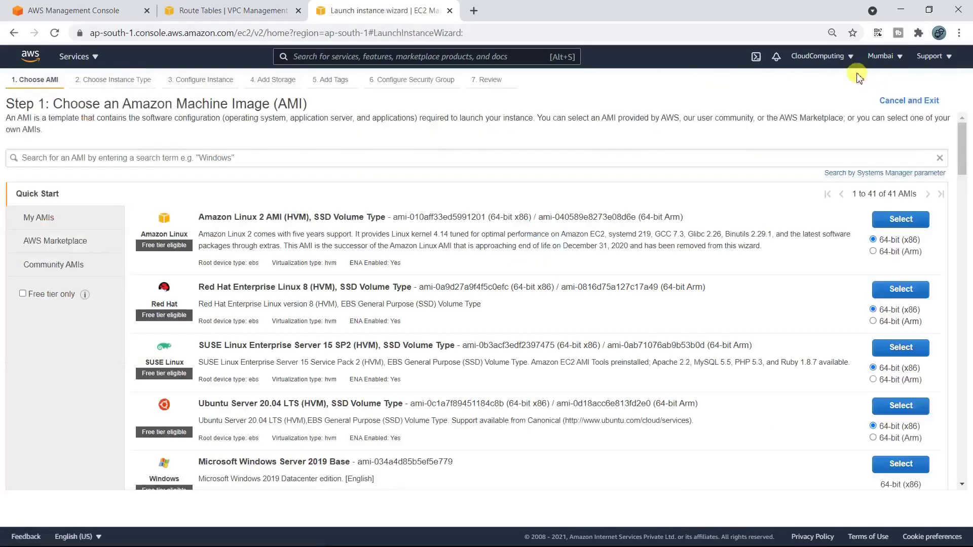
scroll(377, 423, down, 3)
click(907, 338)
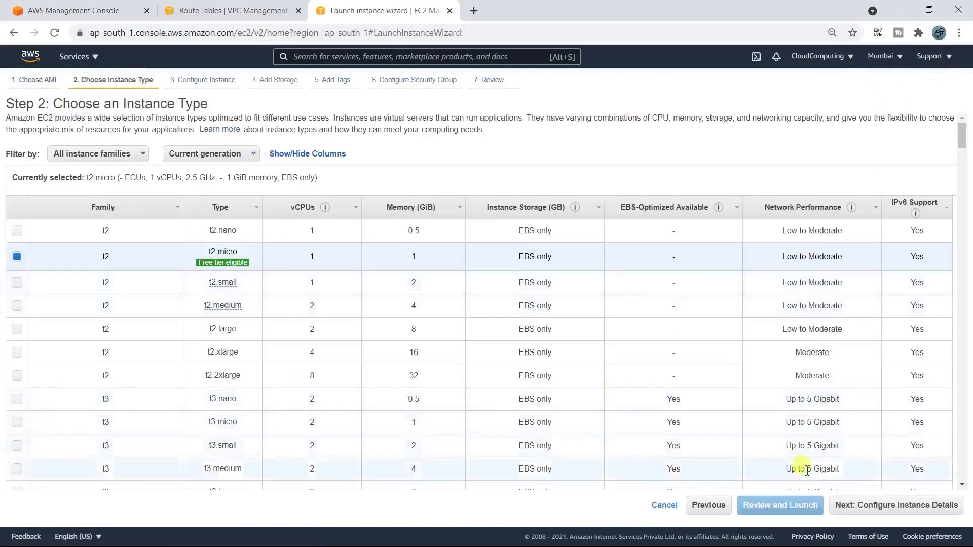
click(894, 505)
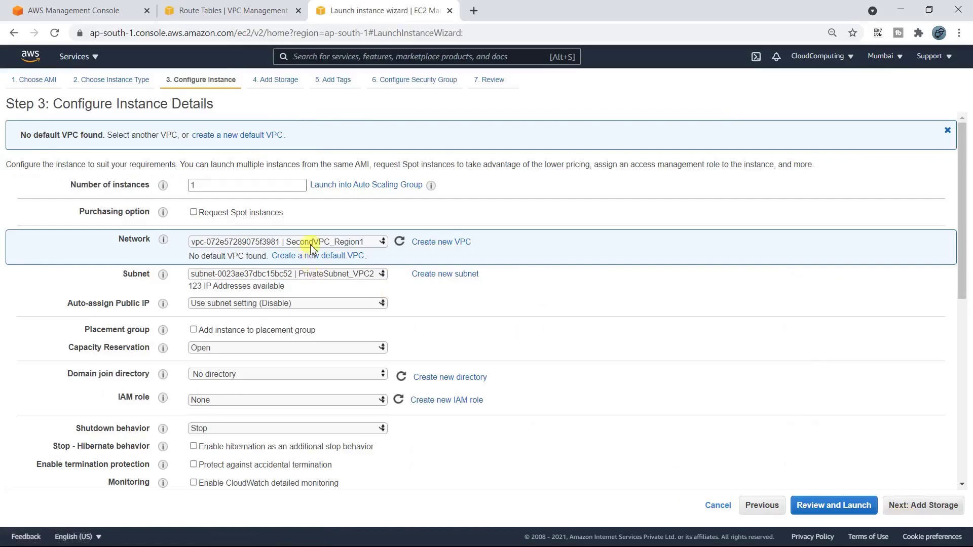
click(264, 305)
click(243, 320)
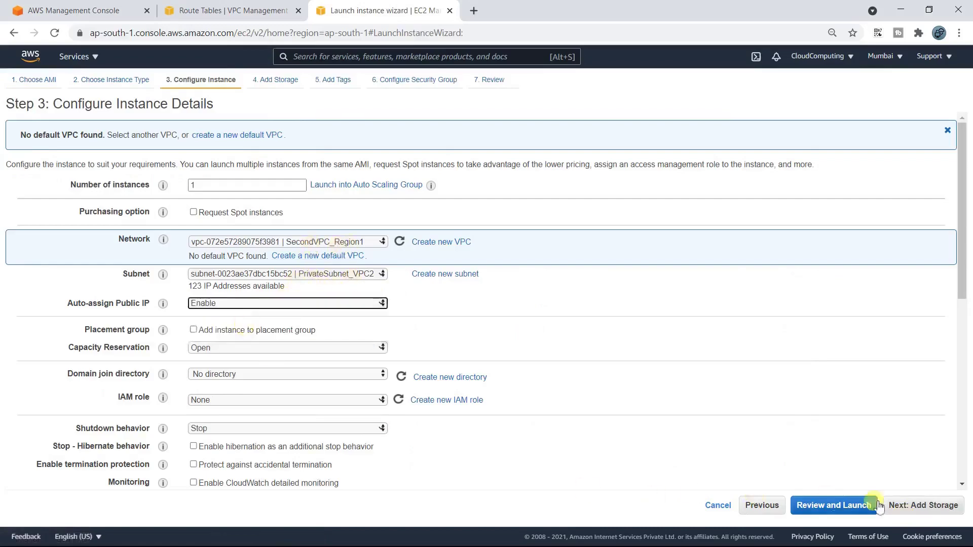
Step: Accept the default storage, tags and new RDP security group launch-wizard-4 for the fourth instance and proceed to its launch review
click(944, 514)
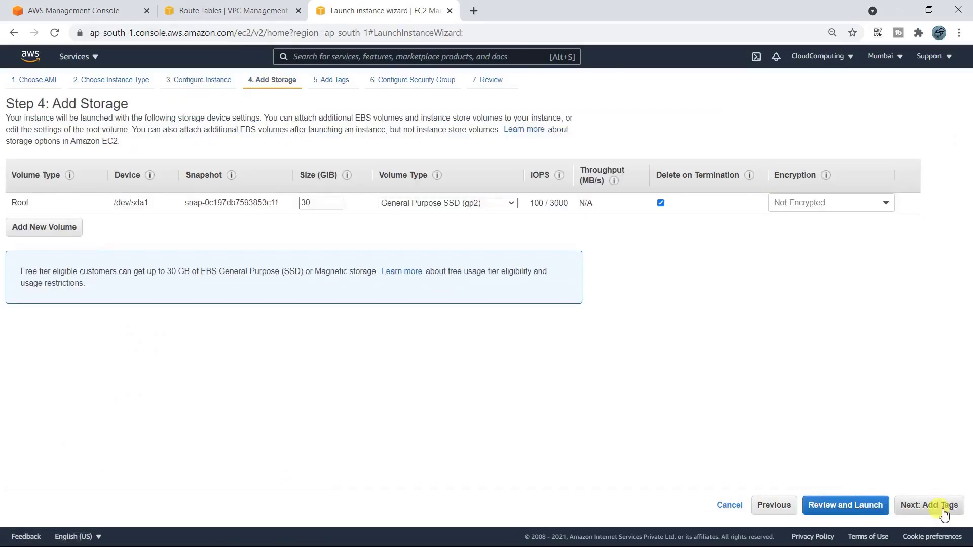
click(943, 514)
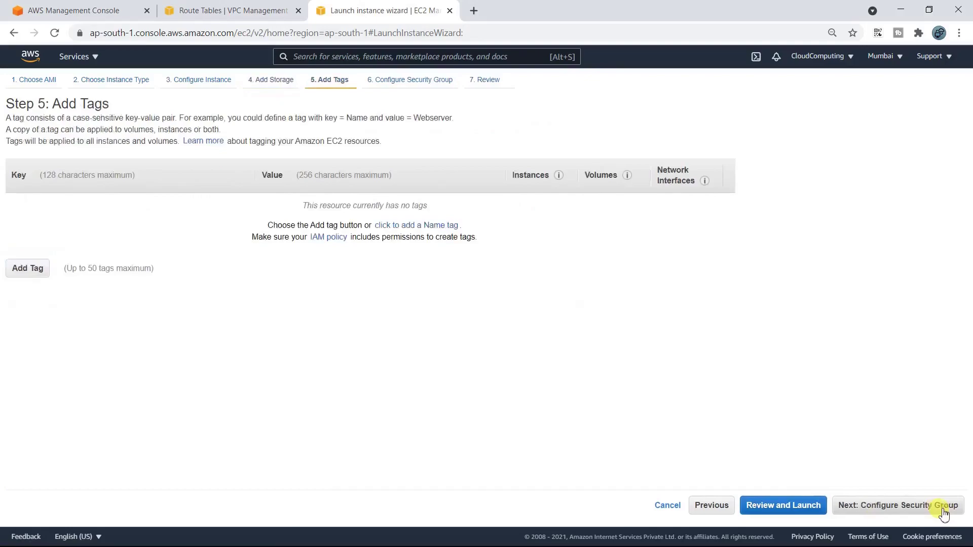
click(944, 513)
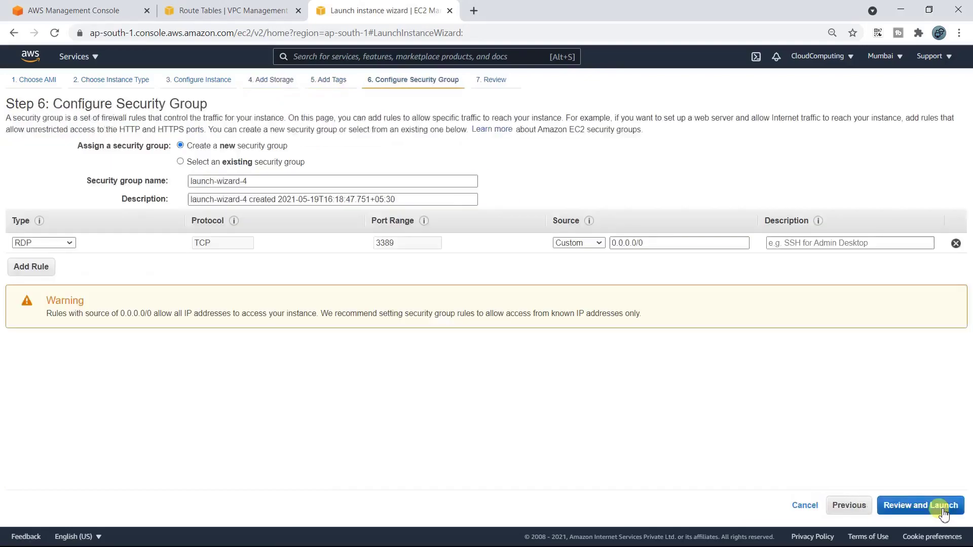
click(943, 514)
Step: Launch the PrivateSubnet_VPC2 instance with the acknowledged key pair MynewKeypair_15042021 and return to the instances list
click(943, 505)
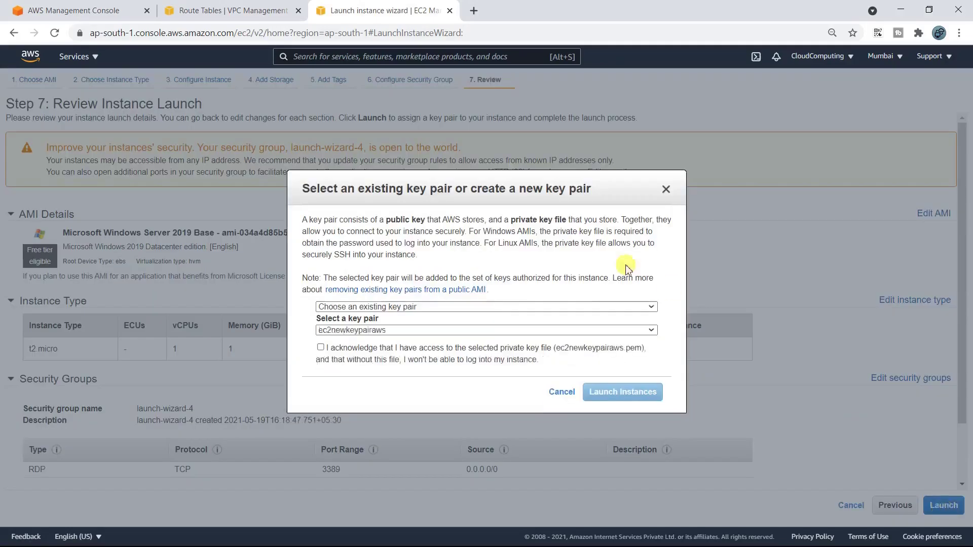
click(383, 335)
click(349, 360)
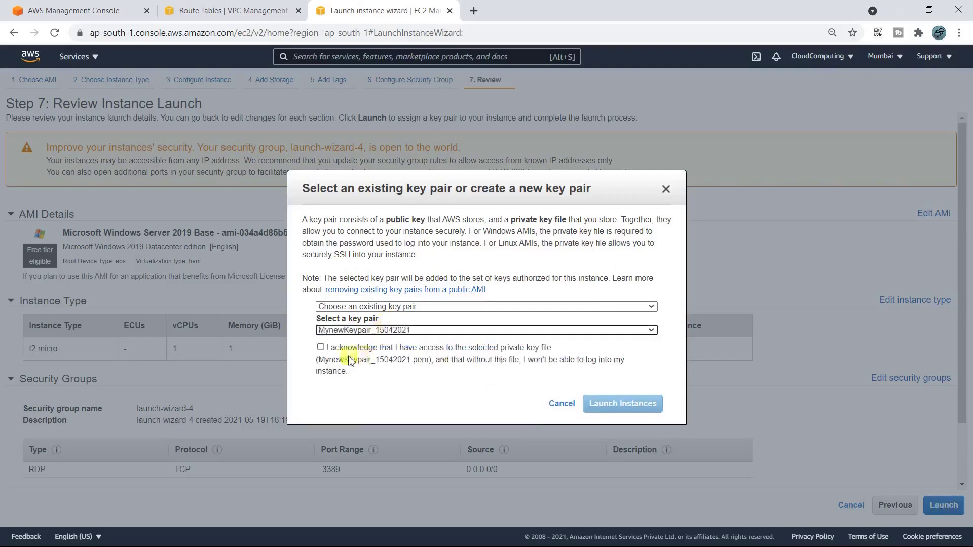
click(320, 348)
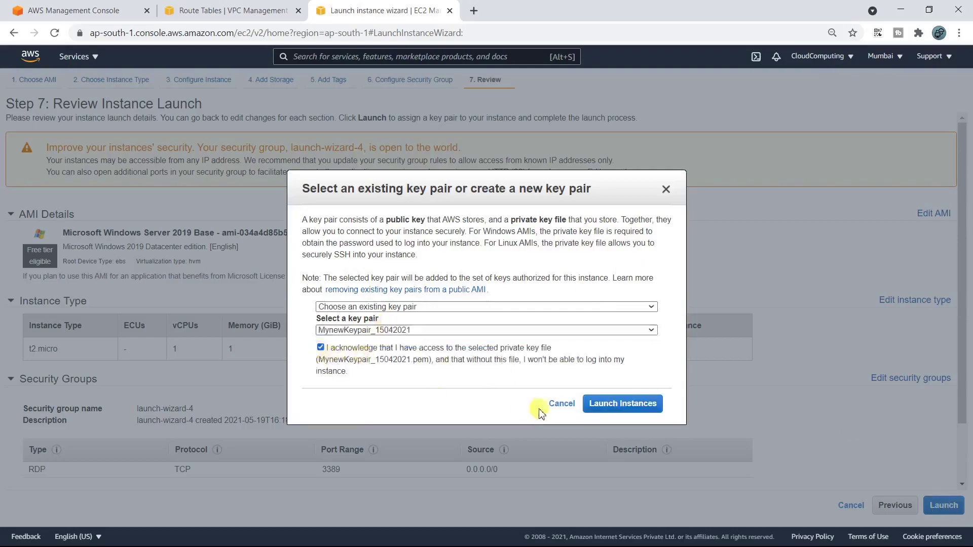
click(615, 404)
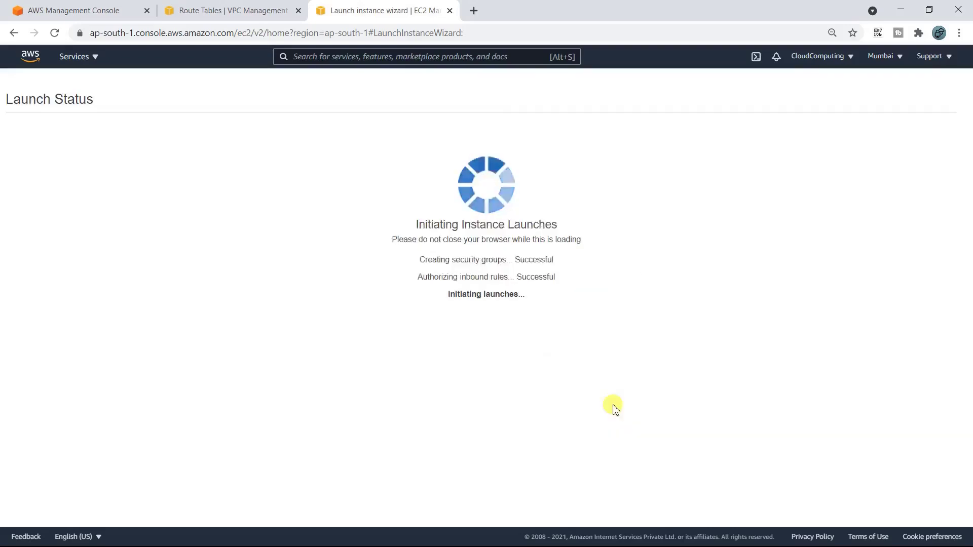
click(915, 462)
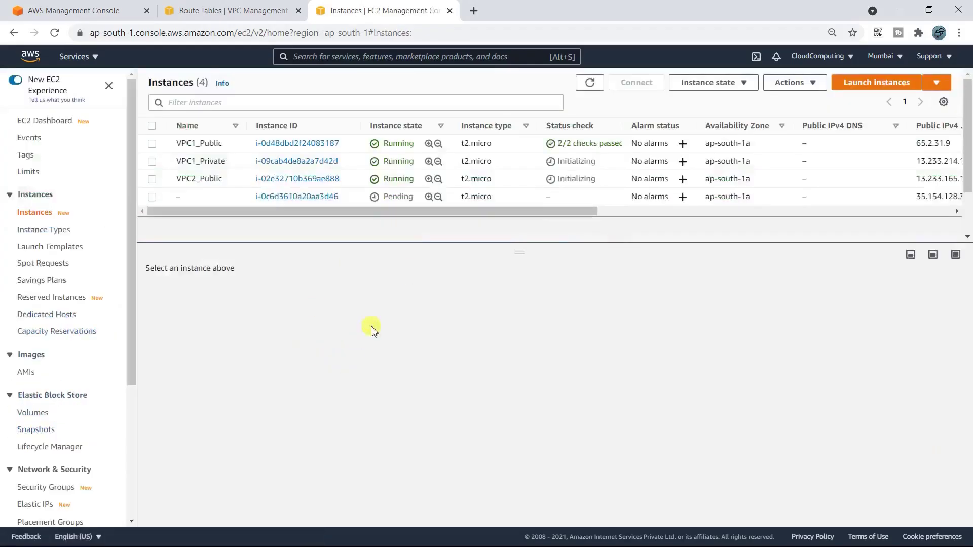
Step: Copy VPC2_Private from the Notepad++ list to the EC2 console as the new unnamed instance's name and save it
key(alt+Tab)
drag(127, 122, 3, 124)
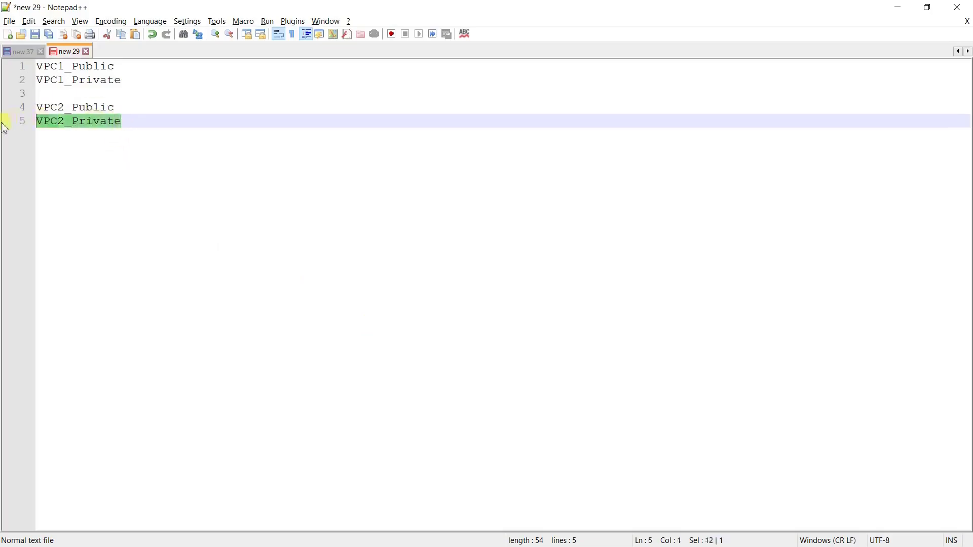
key(alt+Tab)
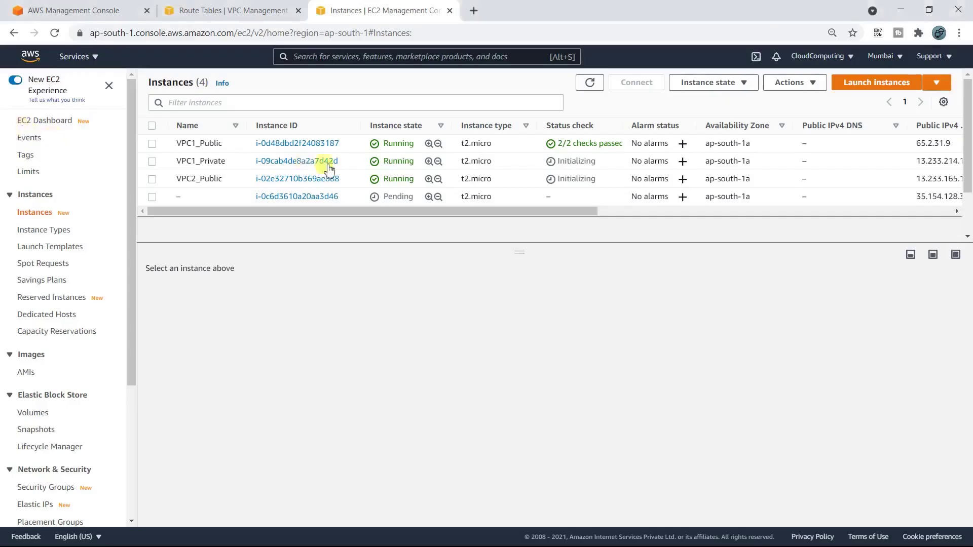
click(187, 196)
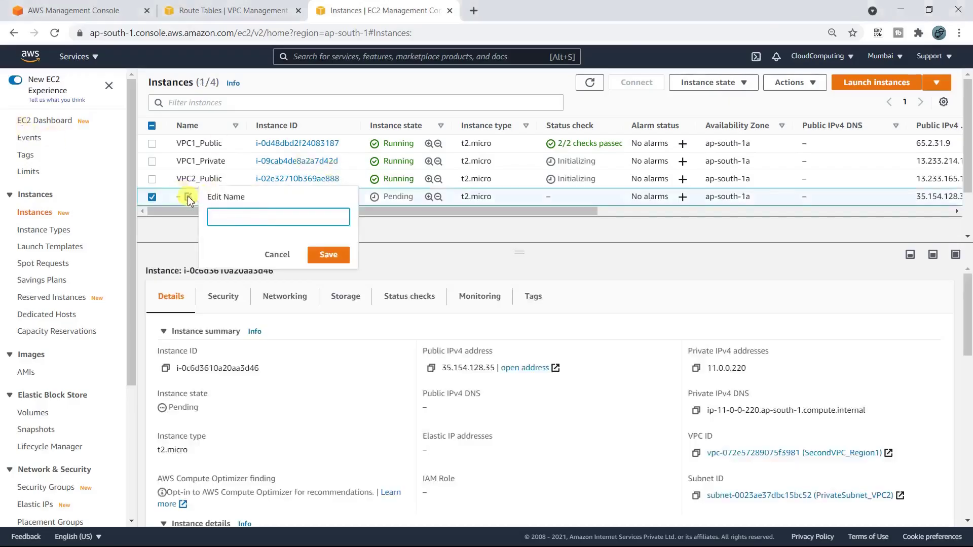
text(VPC2_Private)
click(327, 255)
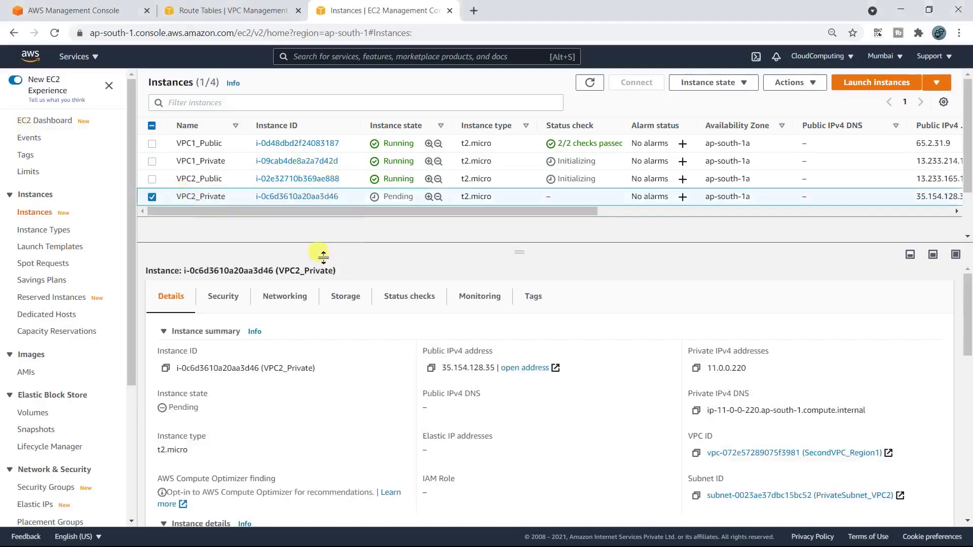
Step: Select the VPC1_Public instance, switch to the Notepad++ list and insert a blank line below VPC1_Private
click(210, 146)
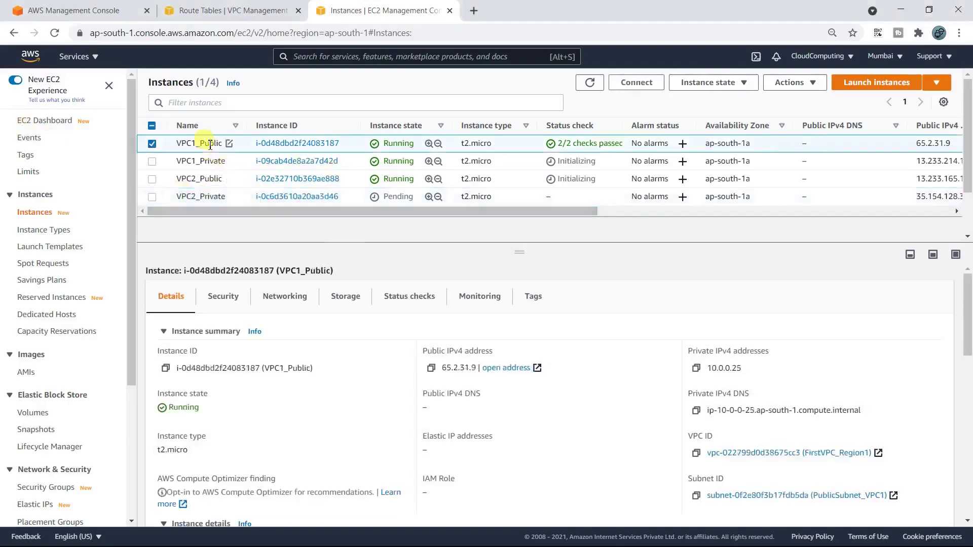
key(alt+Tab)
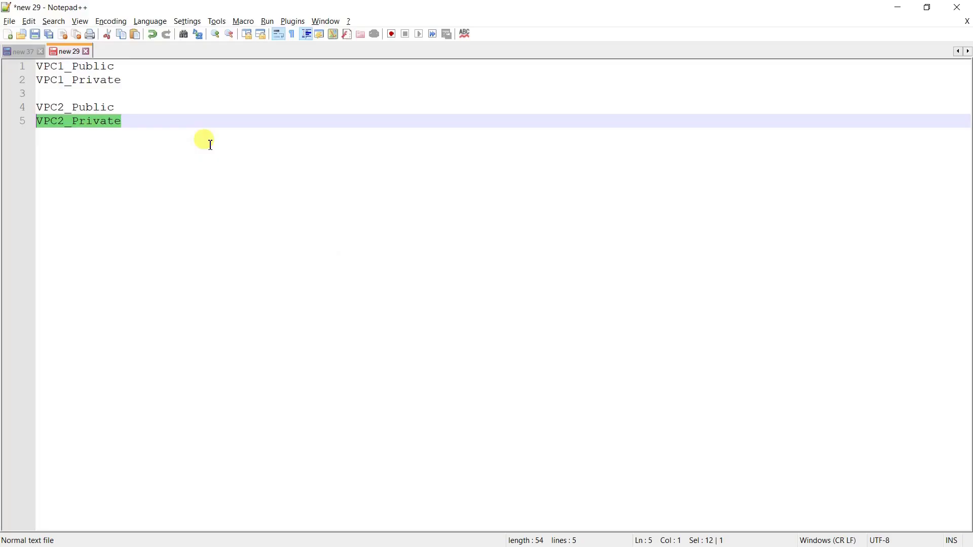
click(210, 146)
key(Up)
key(Up)
key(Up)
key(Up)
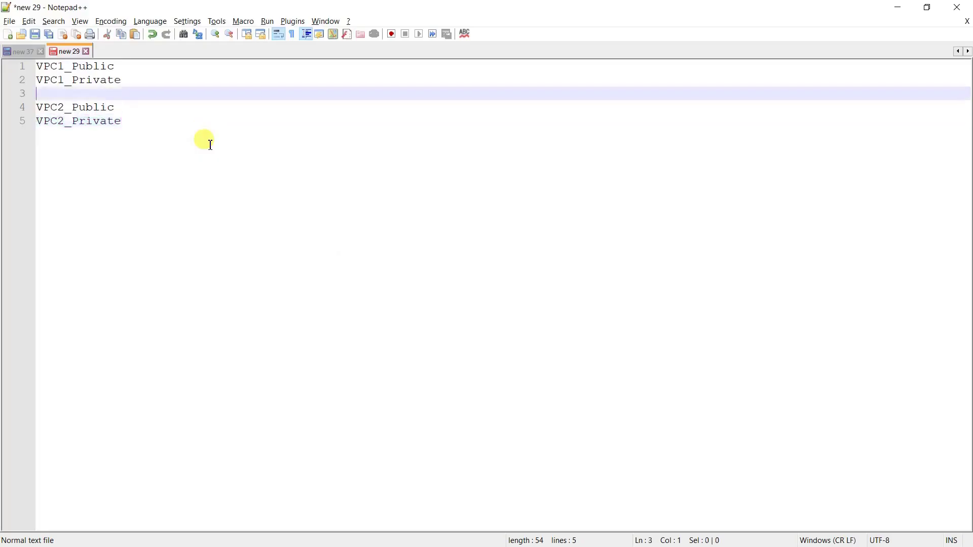
key(Home)
key(Down)
key(End)
key(Return)
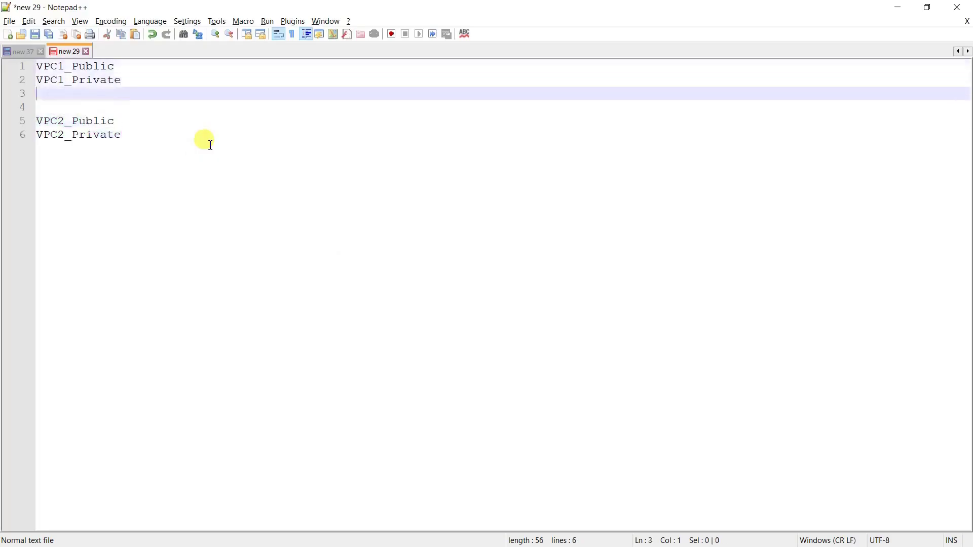
Step: Insert three blank lines between VPC1_Public and VPC1_Private in the list to make room for notes
key(Up)
key(Up)
key(Down)
key(Return)
key(Up)
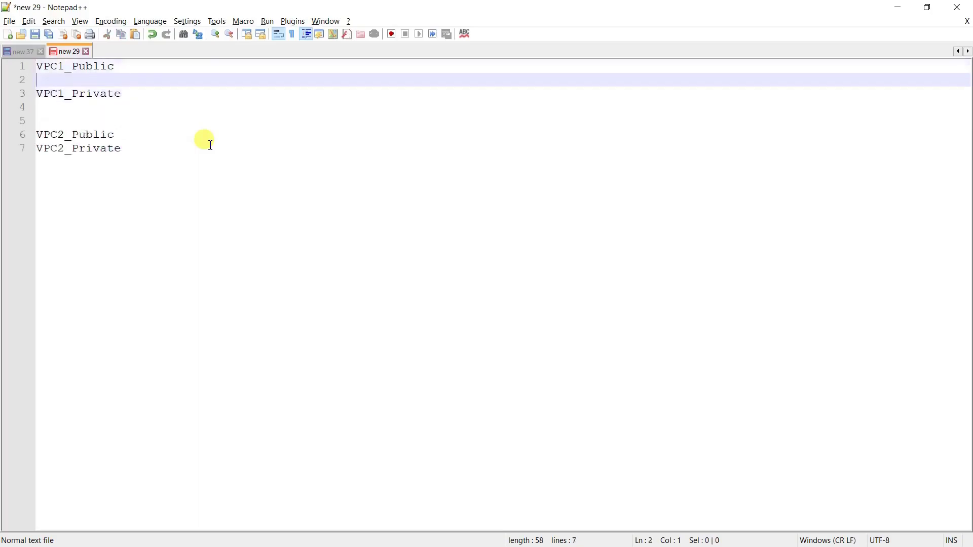
key(Return)
key(Return)
key(Up)
key(Up)
key(Down)
key(Down)
key(Up)
key(Up)
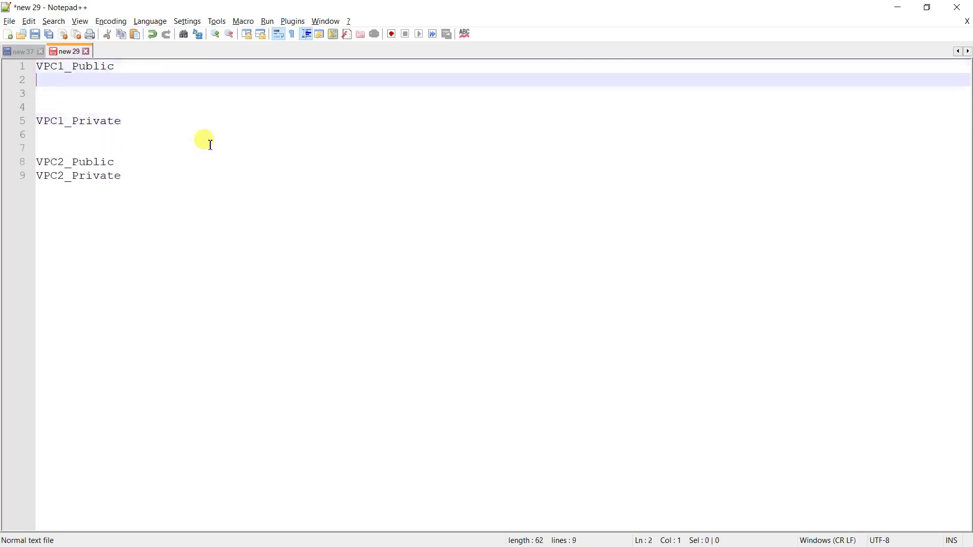
Step: Switch back to the EC2 console and open Get Windows password for the VPC1_Public instance
key(alt+Tab)
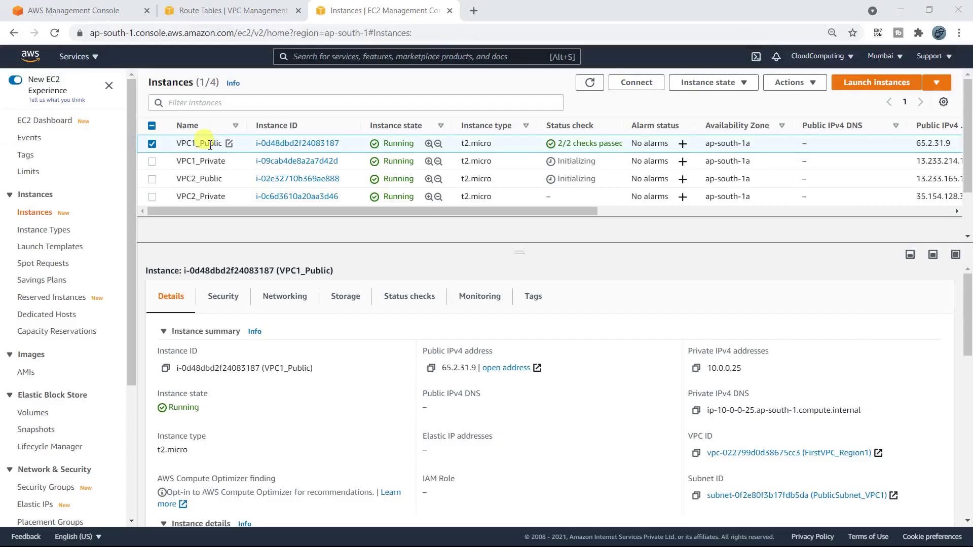
click(795, 89)
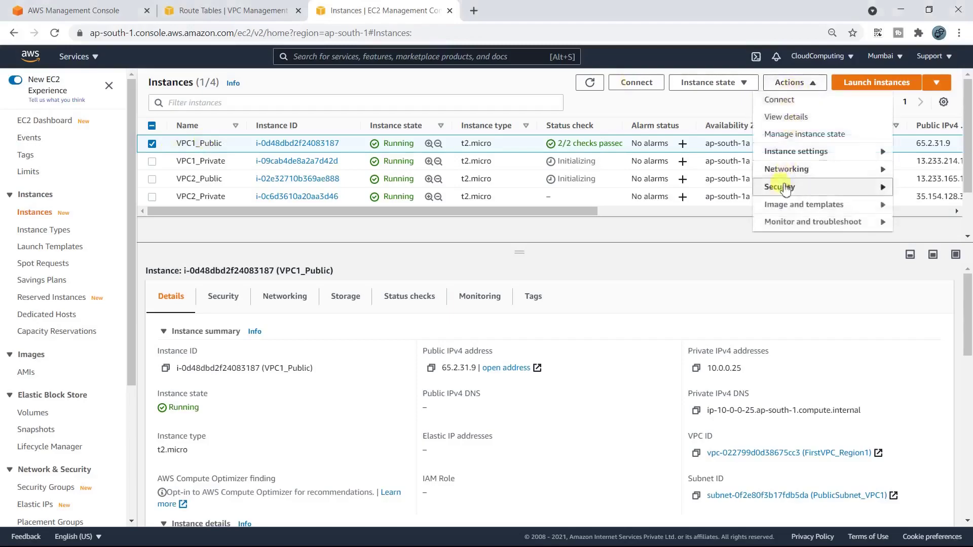
mouse_move(780, 187)
click(709, 205)
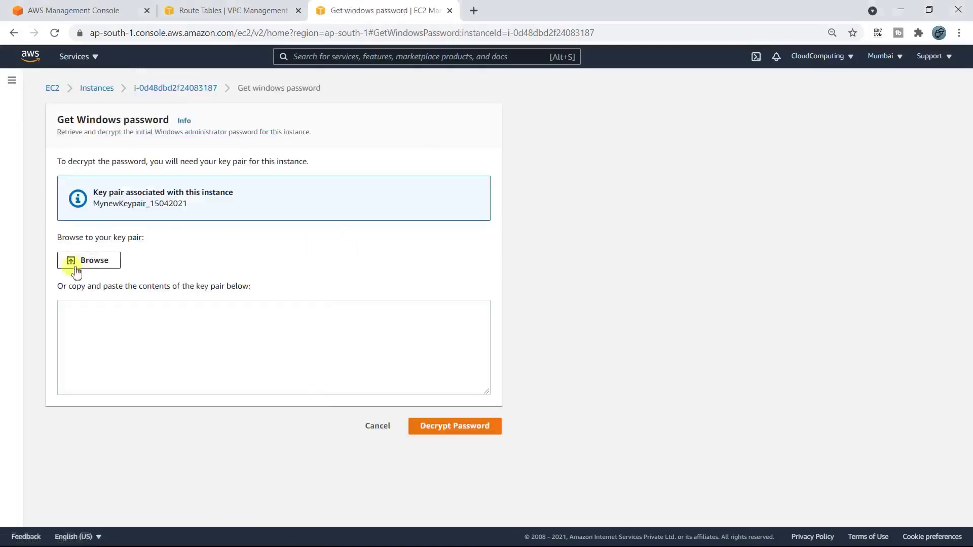
Step: Load the key pair file MynewKeypair_15042021.pem from the Desktop's Keys folder for decrypting the Windows password
click(76, 267)
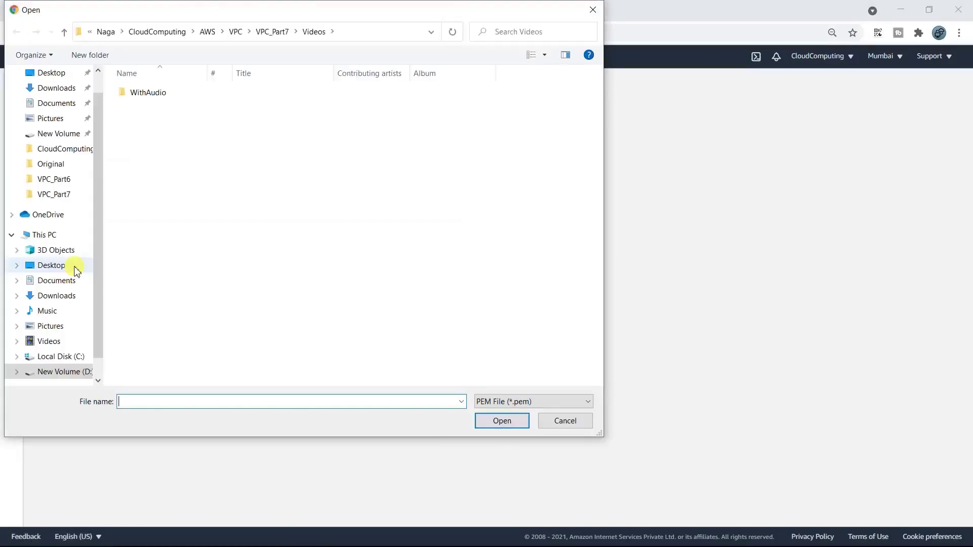
click(69, 88)
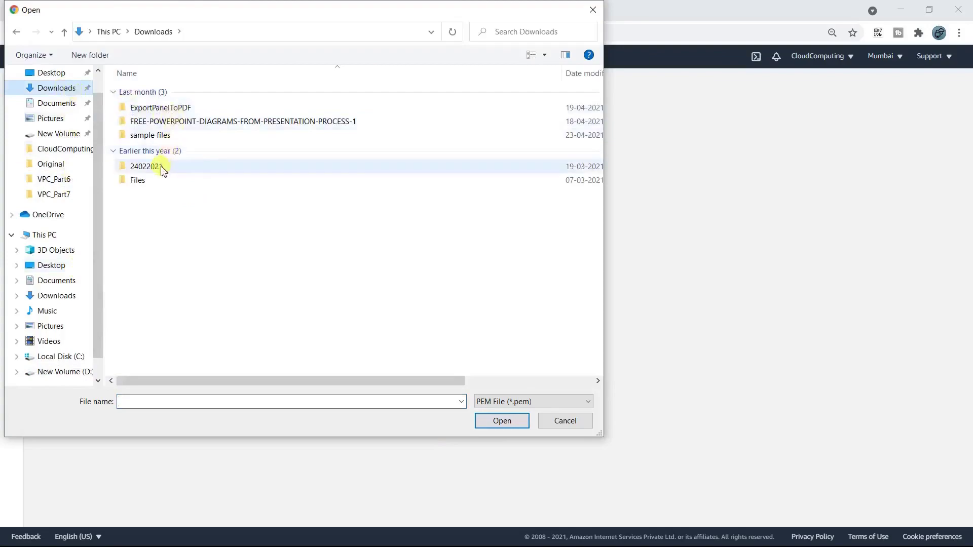
click(51, 73)
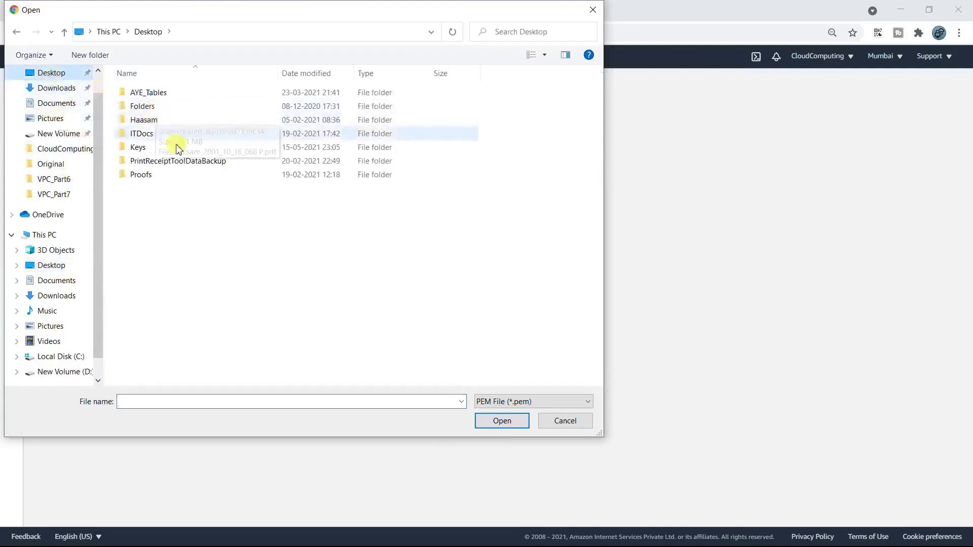
click(142, 148)
double_click(142, 148)
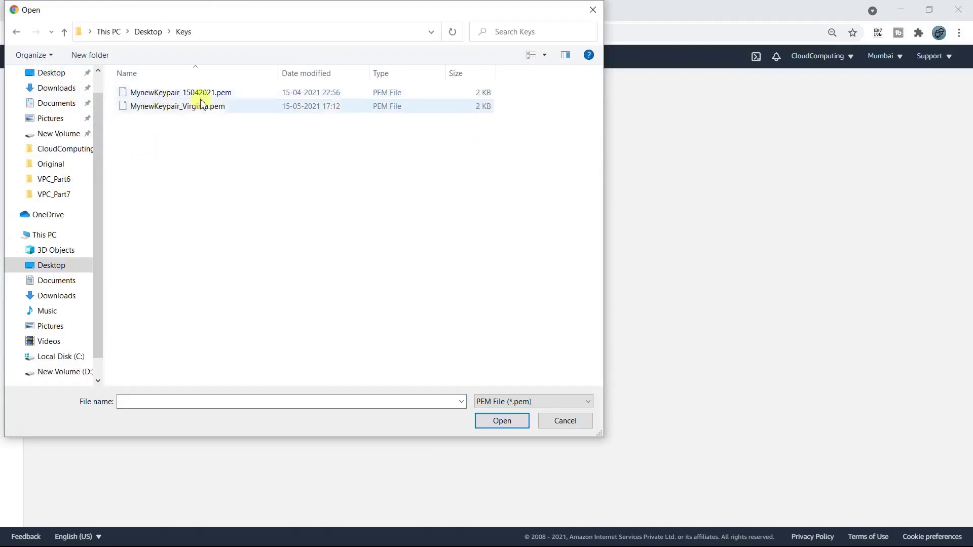
double_click(223, 96)
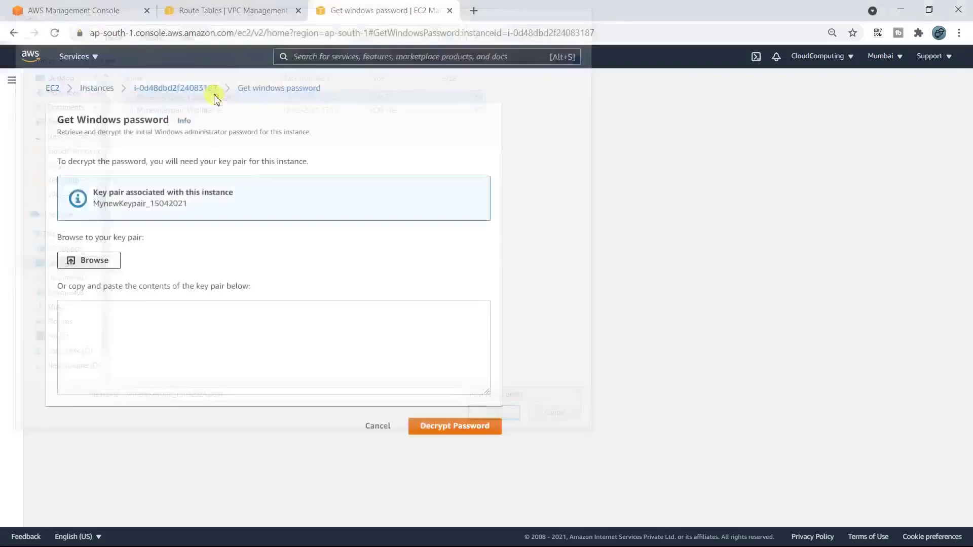
Step: Decrypt the VPC1_Public Windows password and paste the user name Administrator below VPC1_Public in the Notepad++ list
click(429, 462)
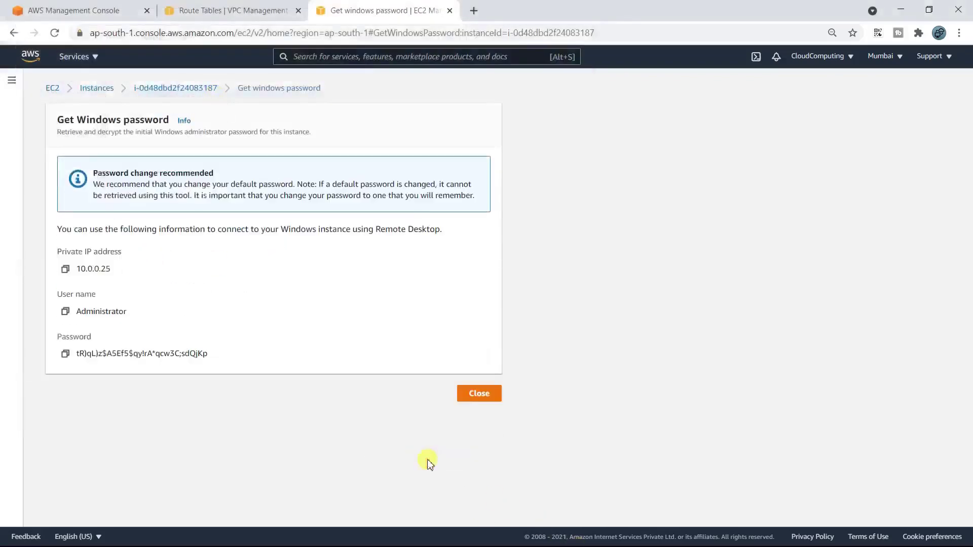
click(65, 355)
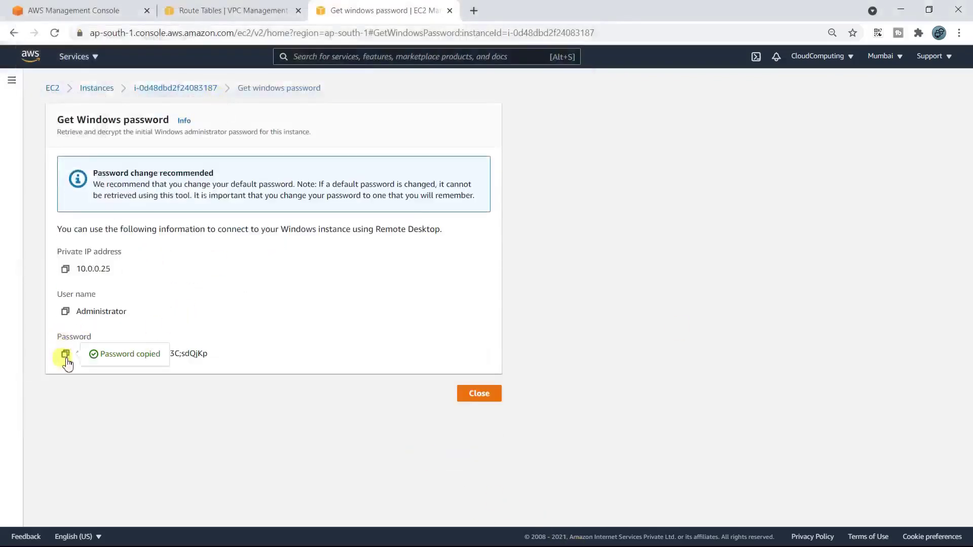
click(65, 311)
key(alt+Tab)
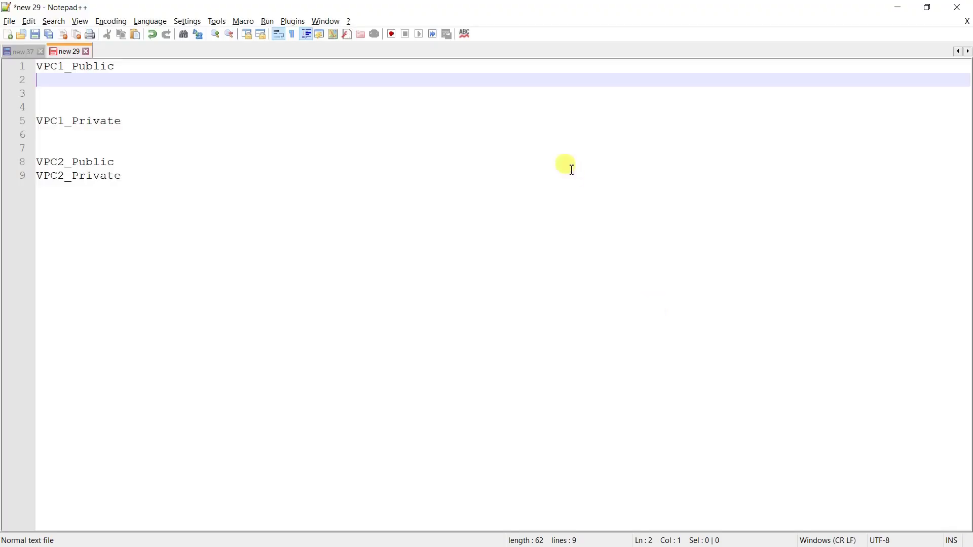
key(ctrl+v)
key(alt+Tab)
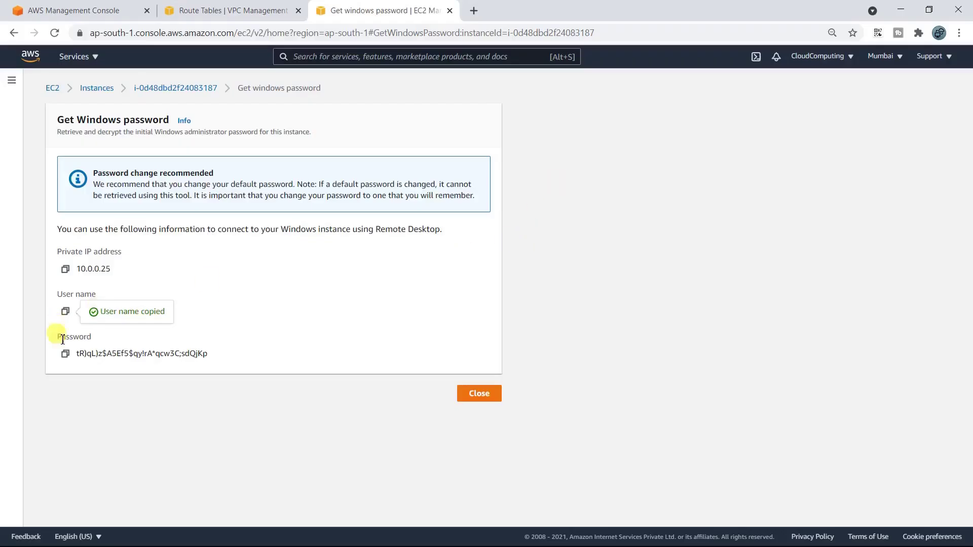
Step: Copy the decrypted VPC1_Public password and paste it on a new line below Administrator in the Notepad++ list
click(65, 355)
key(alt+Tab)
key(Return)
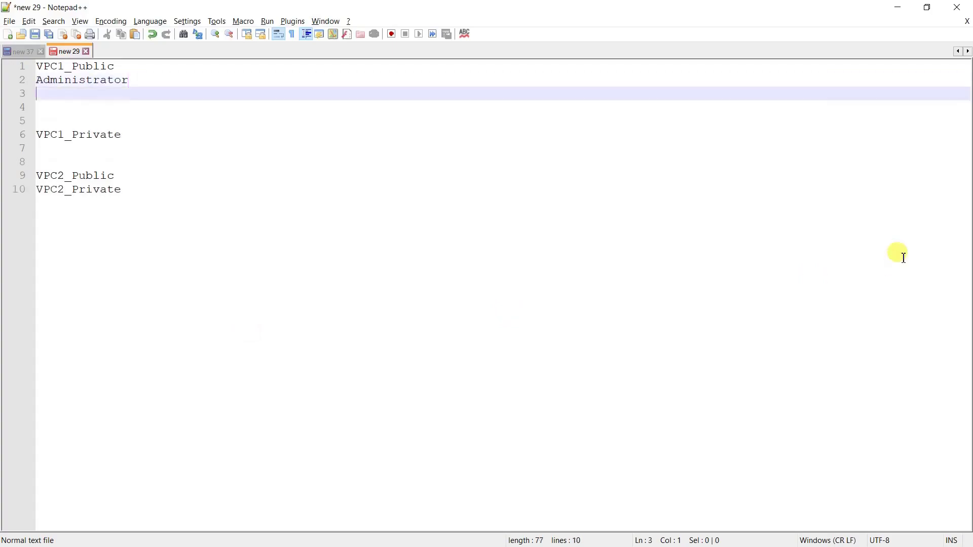
key(ctrl+v)
Step: Close the password page, copy VPC1_Public's public IPv4 address 65.2.31.9 and paste it above its password in the Notepad++ list
key(alt+Tab)
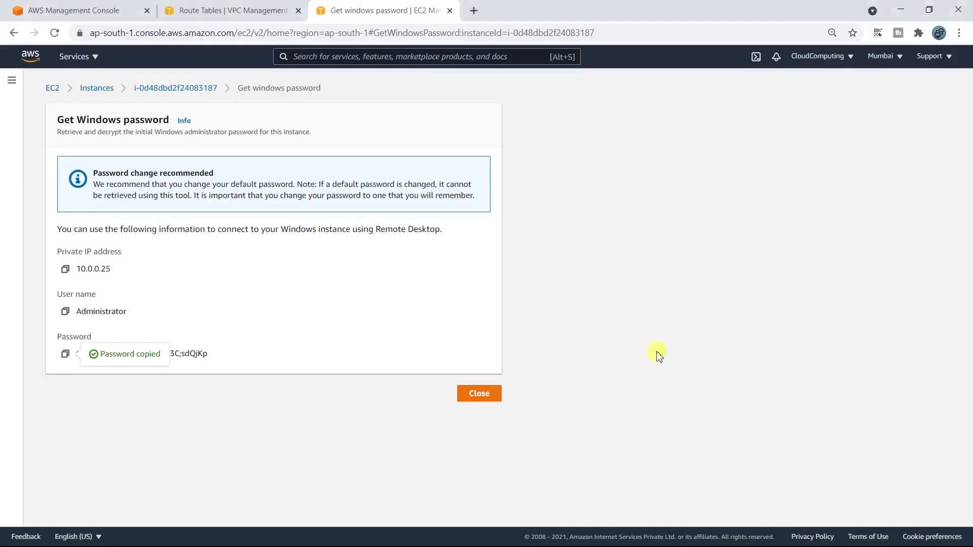
click(470, 400)
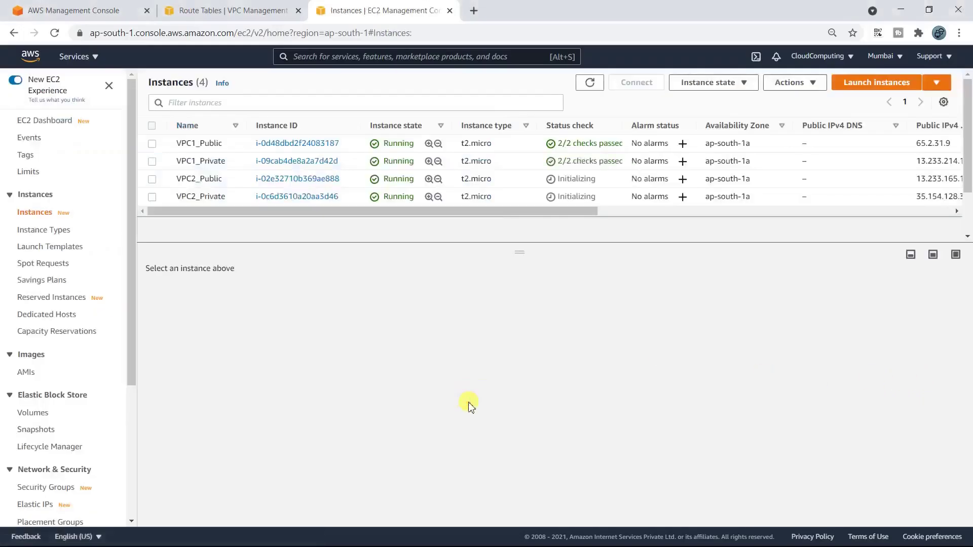
click(190, 143)
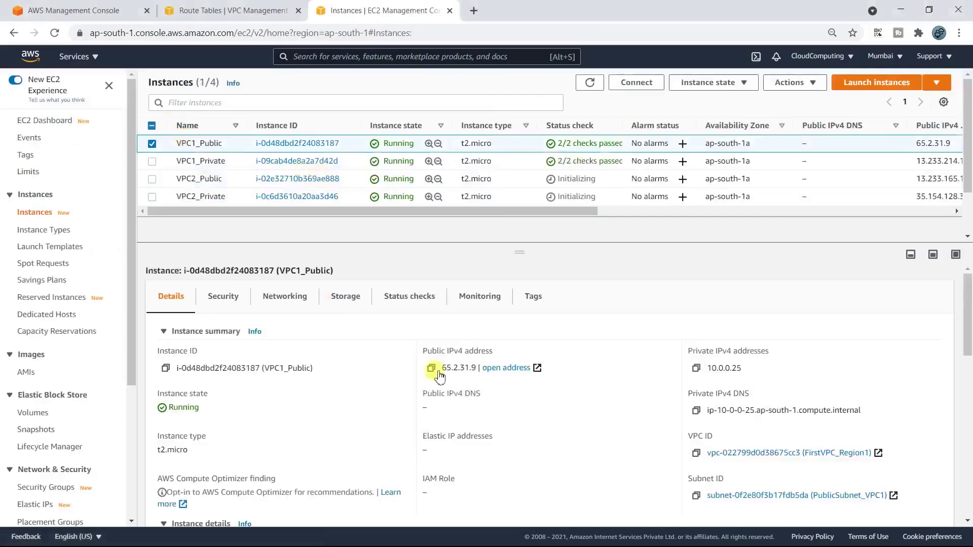
click(431, 368)
key(alt+Tab)
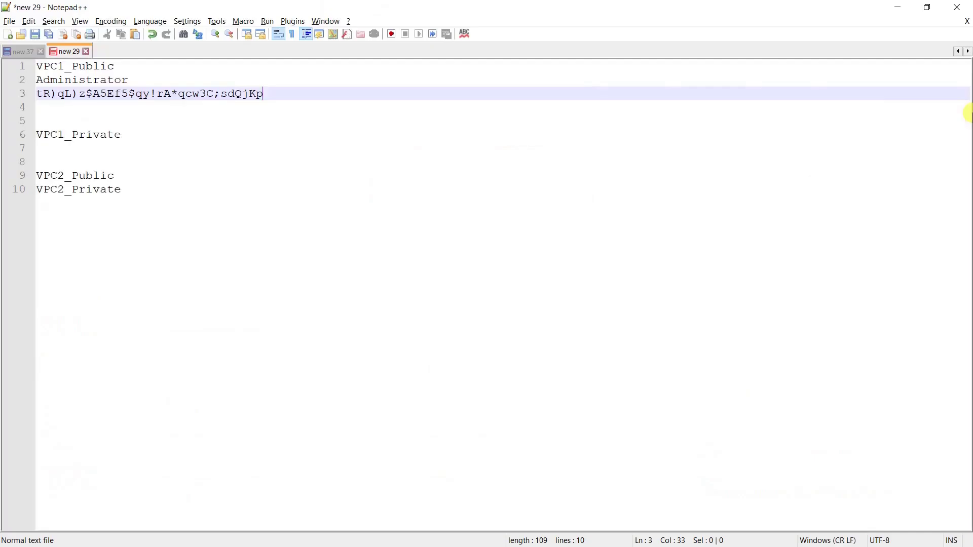
key(Up)
key(Up)
key(Down)
key(Return)
key(Return)
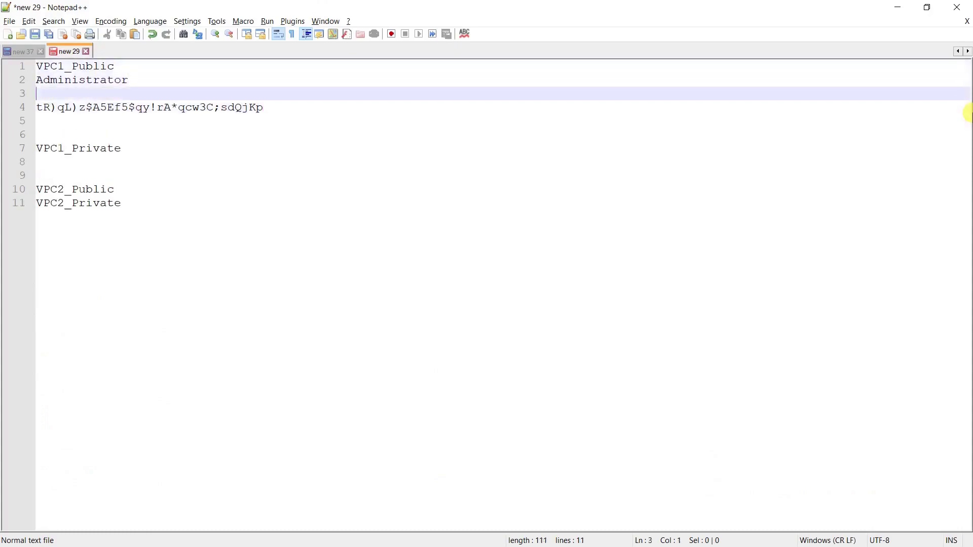
key(ctrl+v)
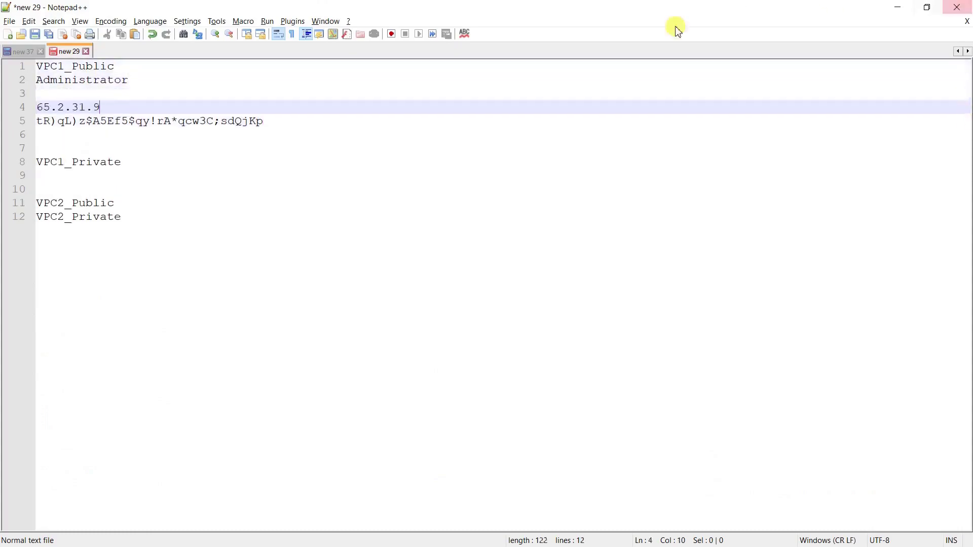
Step: Move the user name Administrator to the first line of the list, separated from VPC1_Public by two blank lines
drag(130, 80, 20, 80)
key(ctrl+x)
key(Up)
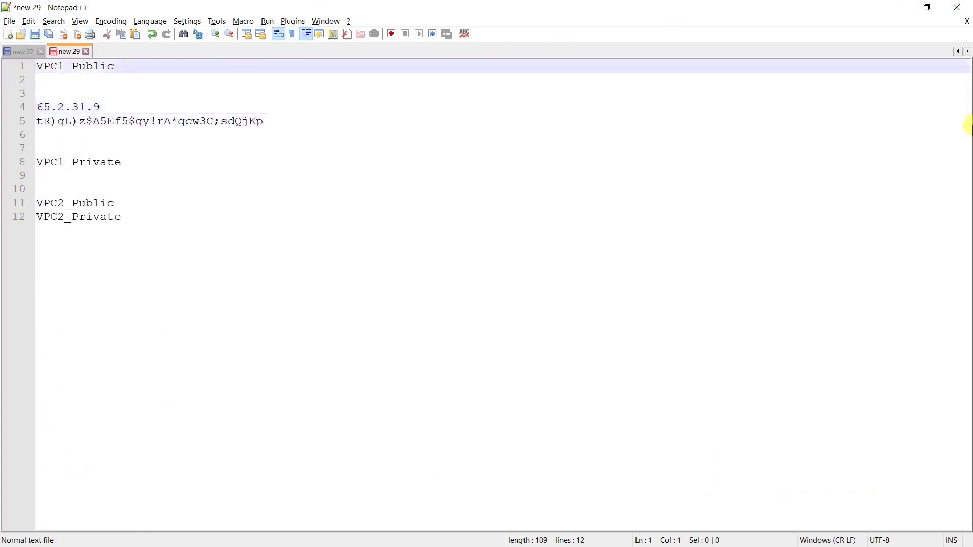
key(Return)
key(Return)
key(Return)
key(Up)
key(Up)
key(Up)
key(ctrl+v)
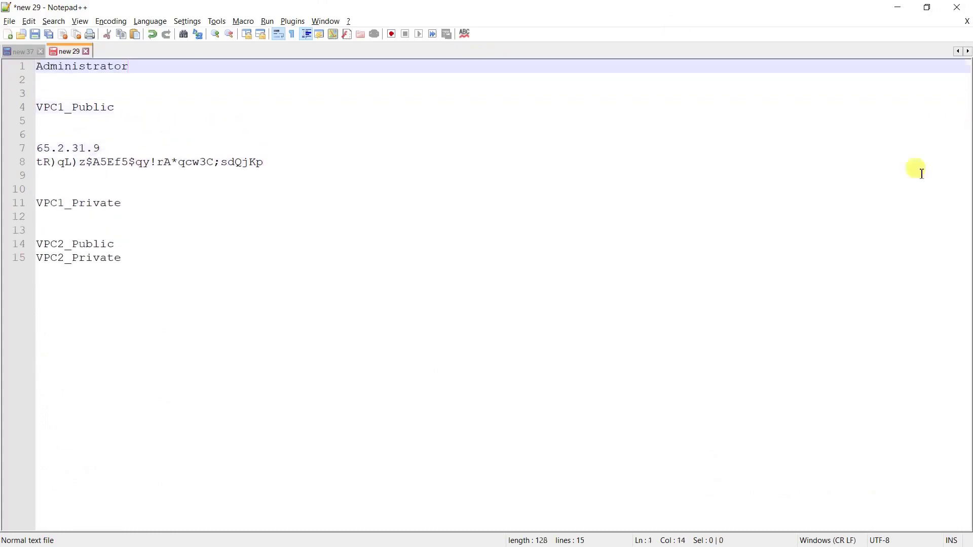
Step: In the EC2 console, decrypt the Windows password of the VPC1_Private instance using the key pair file MynewKeypair_15042021.pem
key(alt+Tab)
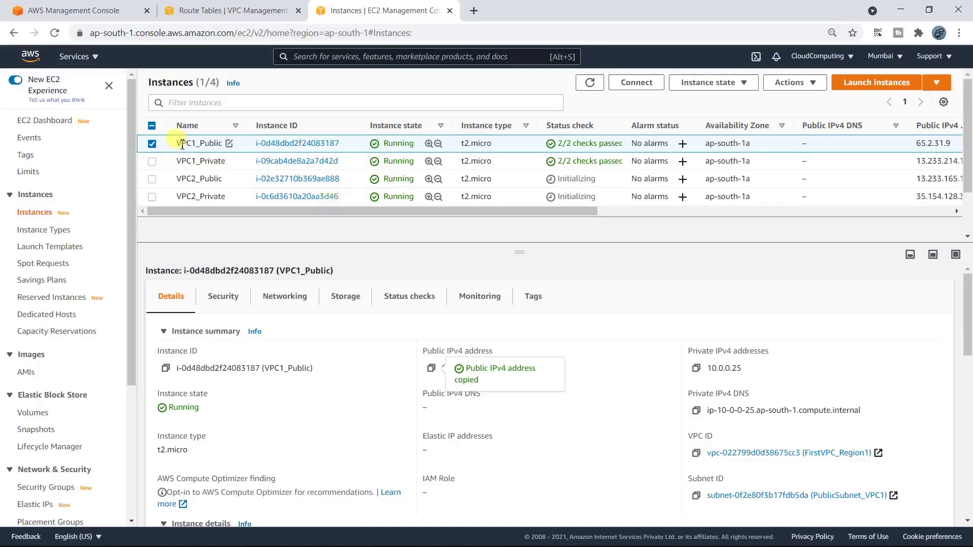
click(186, 161)
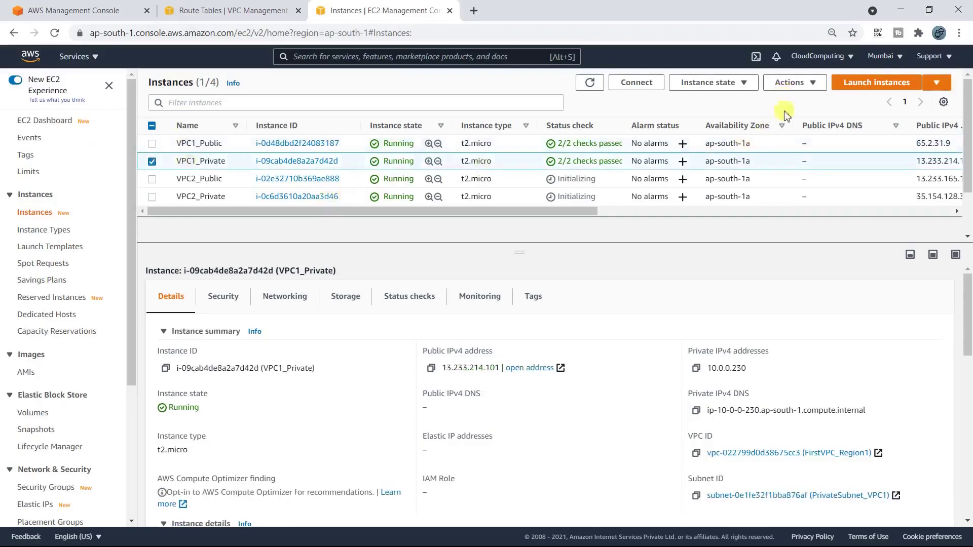
click(796, 83)
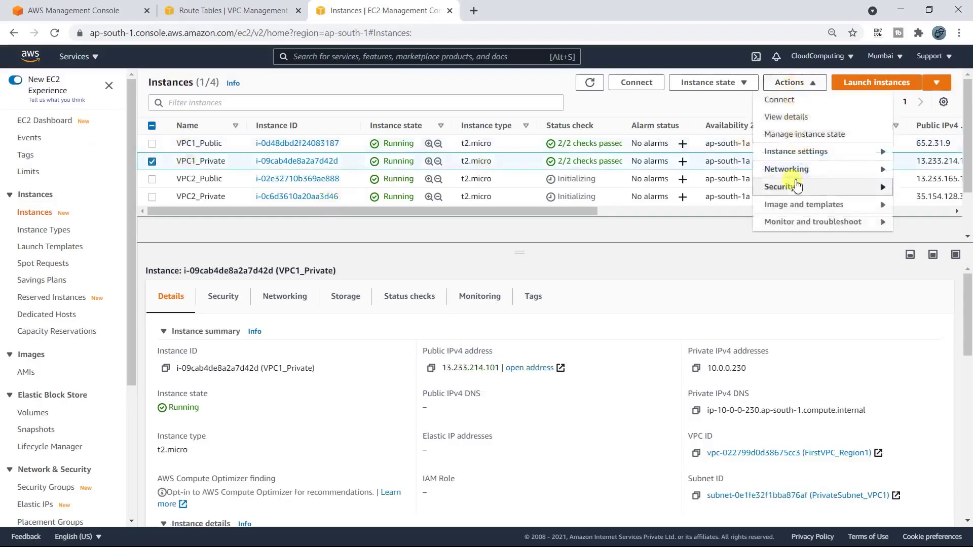
mouse_move(798, 187)
click(690, 202)
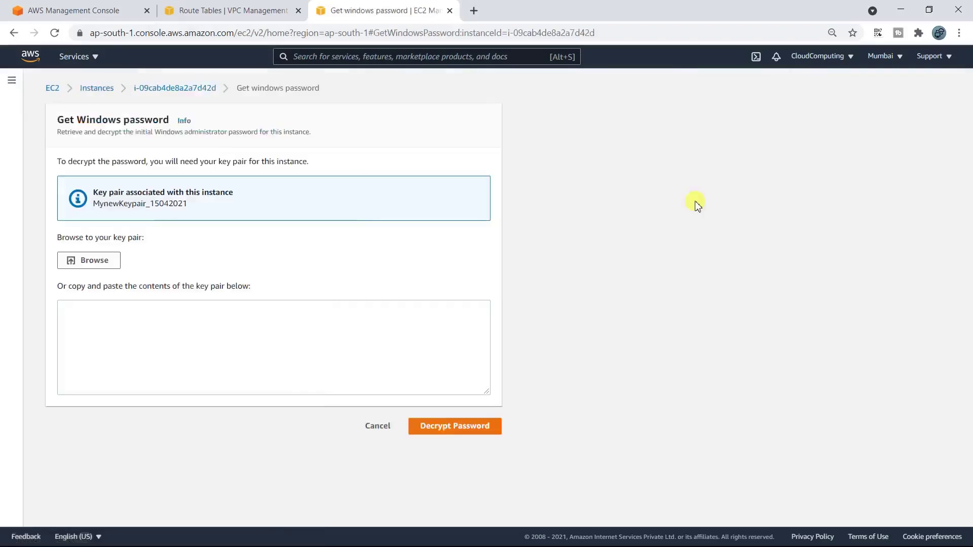
click(111, 260)
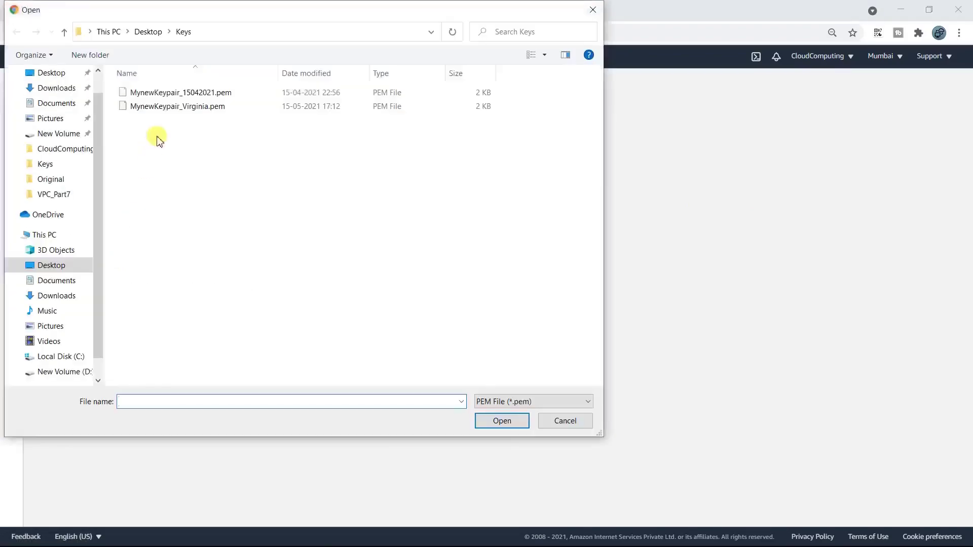
double_click(163, 94)
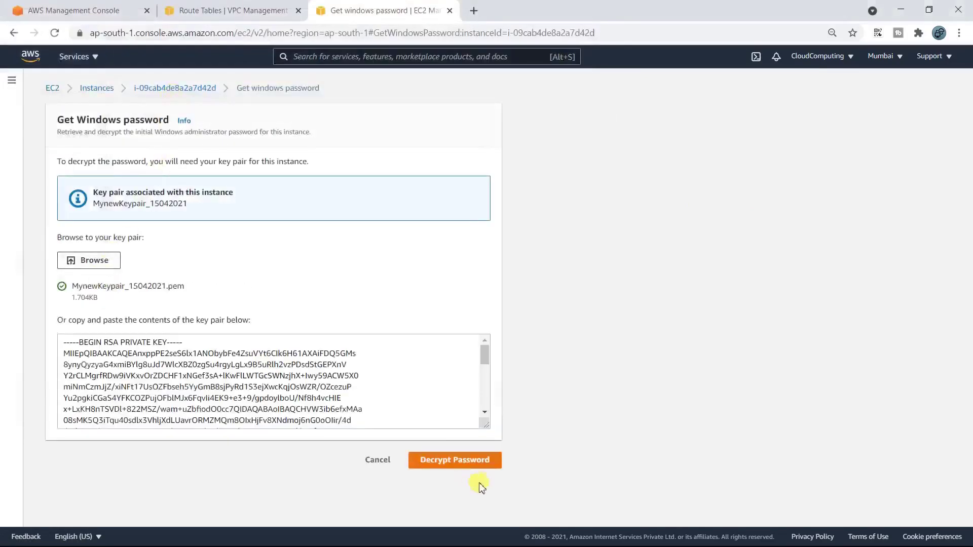
click(485, 461)
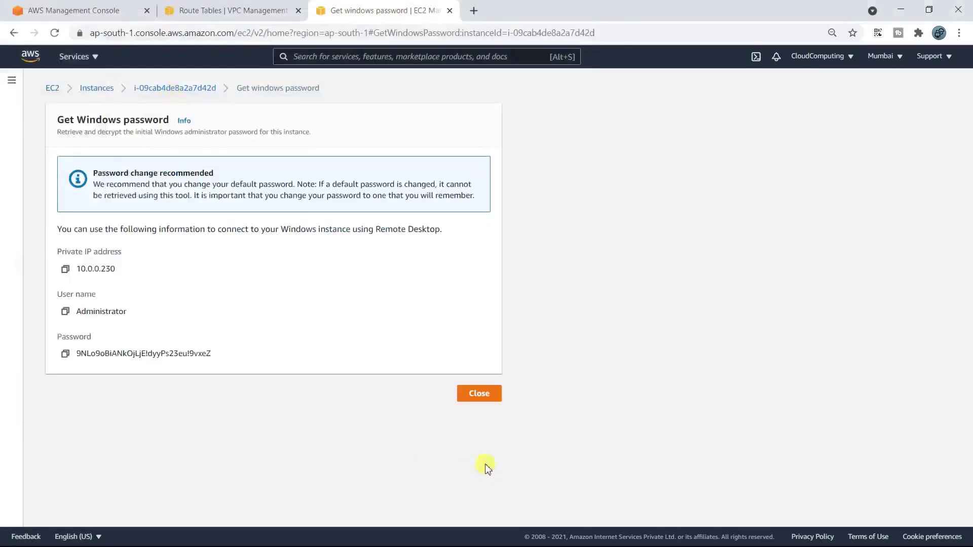
Step: Copy the decrypted VPC1_Private password and paste it below VPC1_Private in the Notepad++ list, leaving a blank line between them
click(66, 353)
key(alt+Tab)
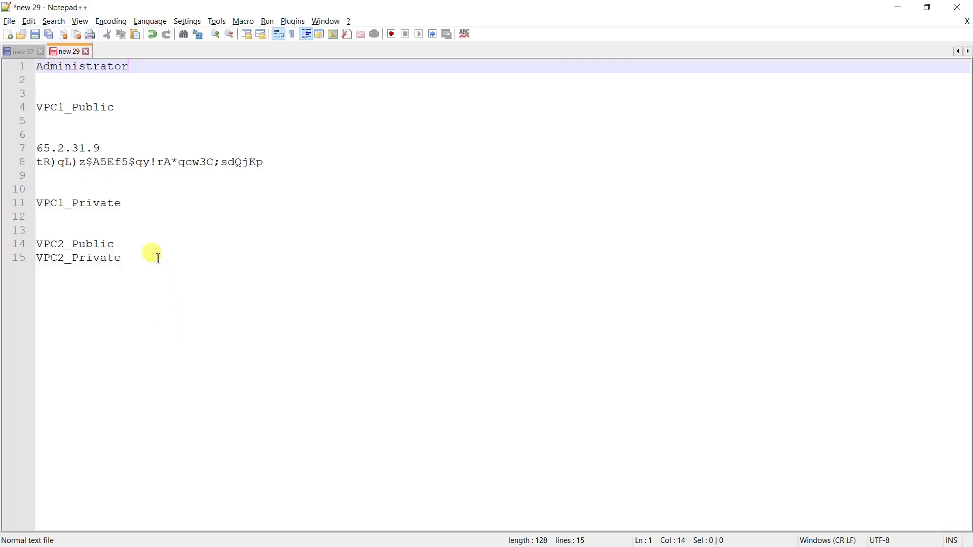
click(112, 215)
key(Return)
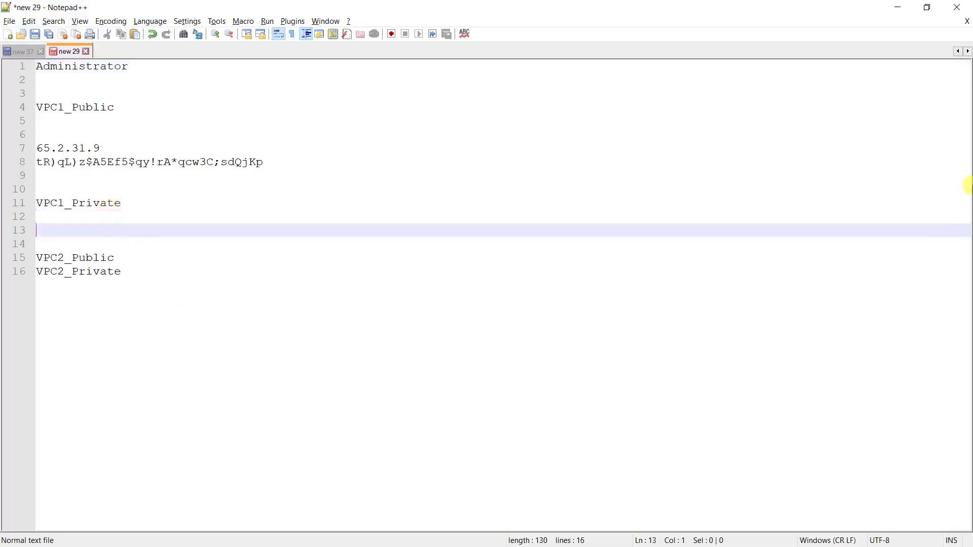
key(Return)
key(Up)
key(ctrl+v)
Step: Close the password page, copy VPC1_Private's private IPv4 address 10.0.0.230 and paste it above its password in the Notepad++ list
key(alt+Tab)
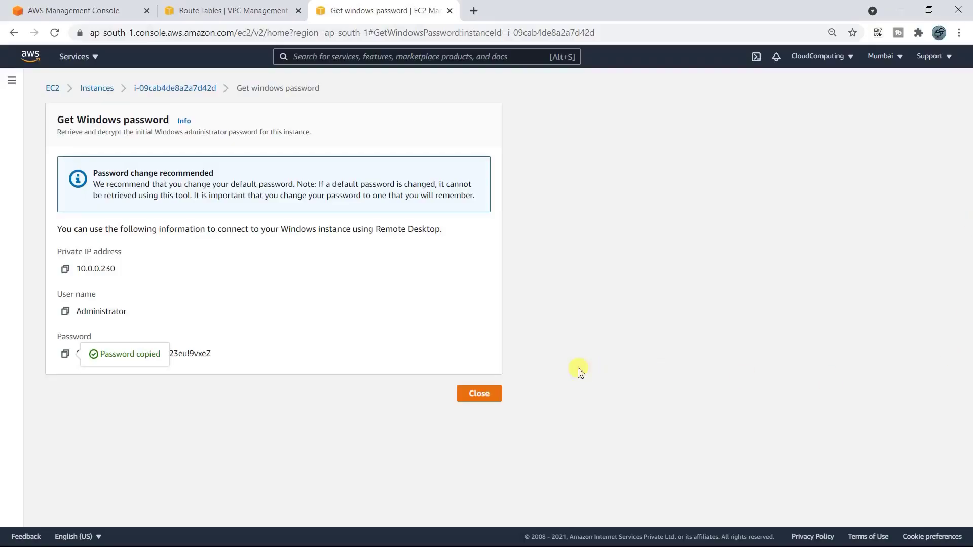
click(464, 397)
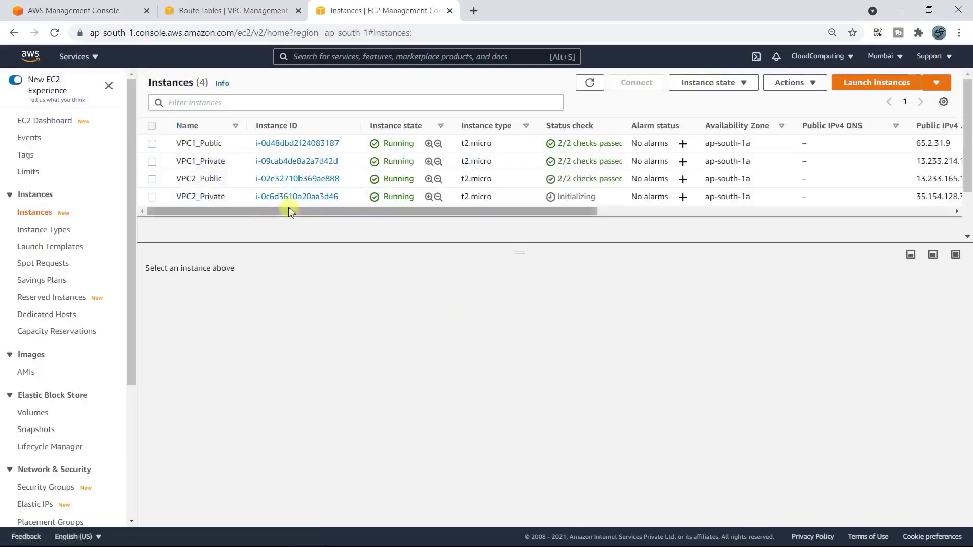
click(204, 164)
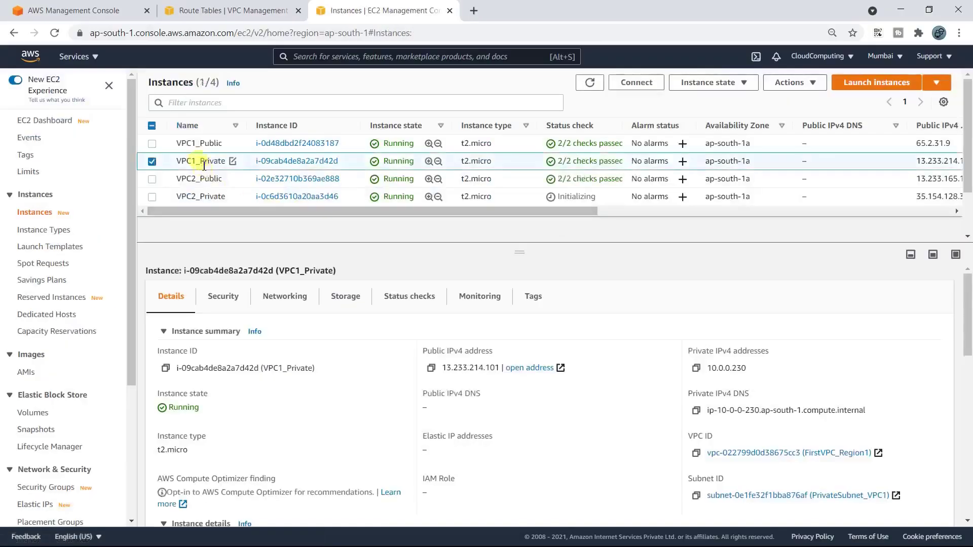
click(695, 367)
key(alt+Tab)
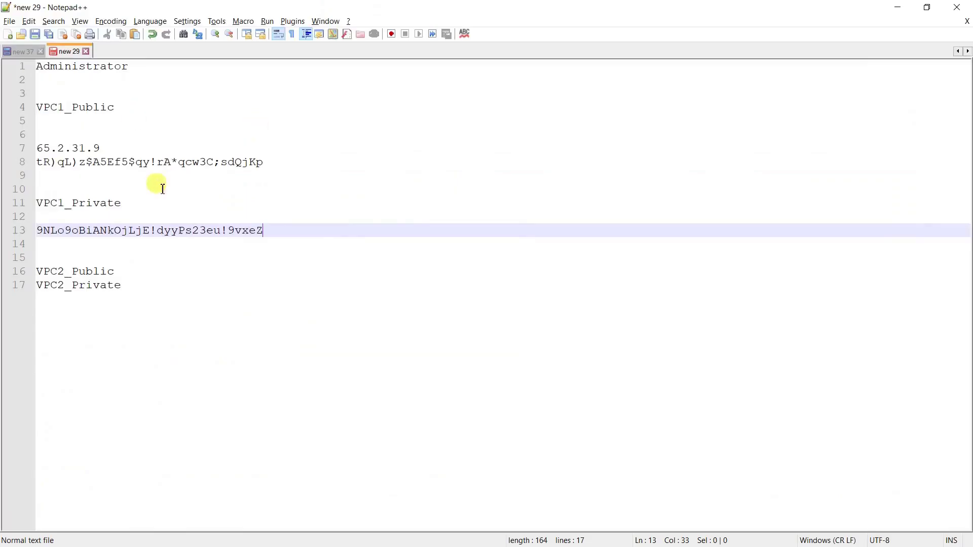
click(91, 217)
key(ctrl+v)
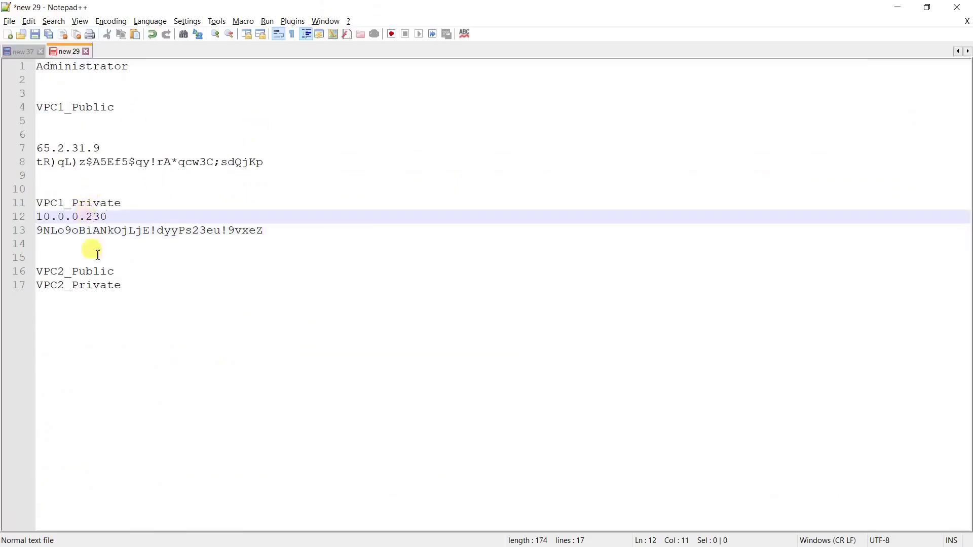
Step: Insert blank lines below VPC2_Public in the list and paste that instance's public IPv4 address 13.233.165.122 there
click(149, 268)
key(Return)
key(Return)
key(Up)
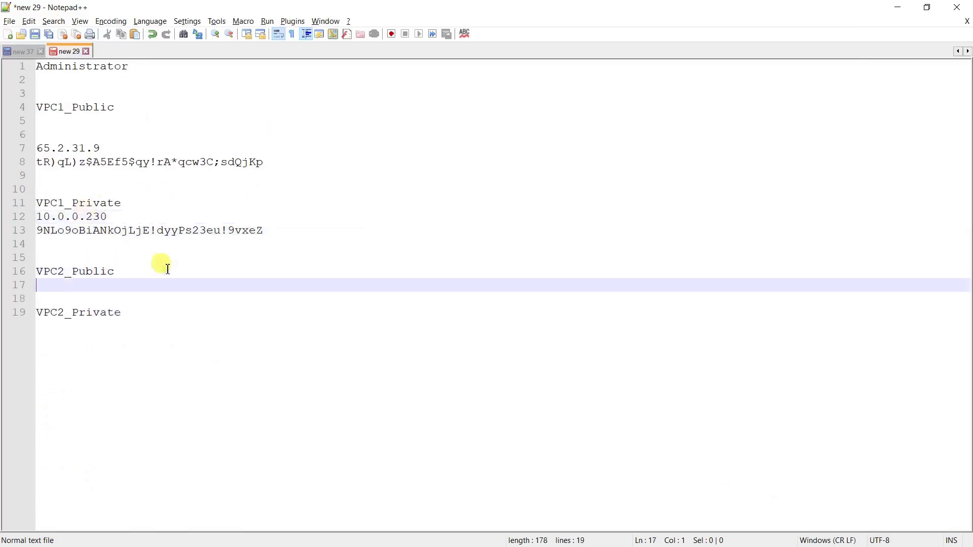
key(alt+Tab)
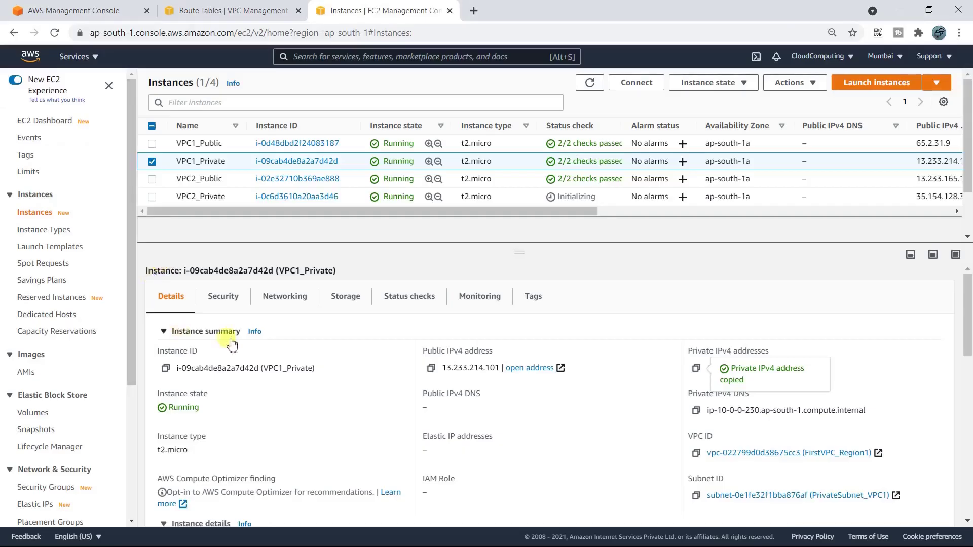
click(195, 179)
click(431, 368)
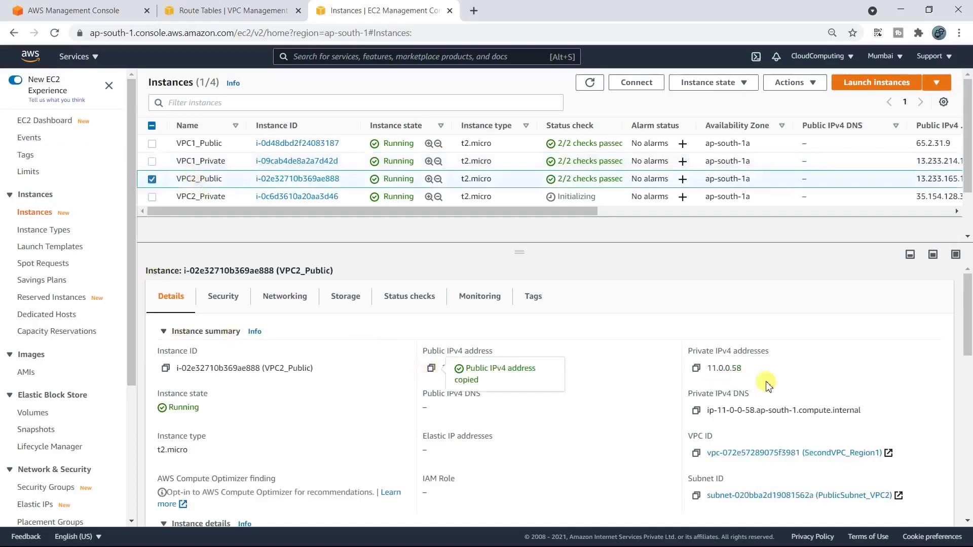
key(alt+Tab)
key(ctrl+v)
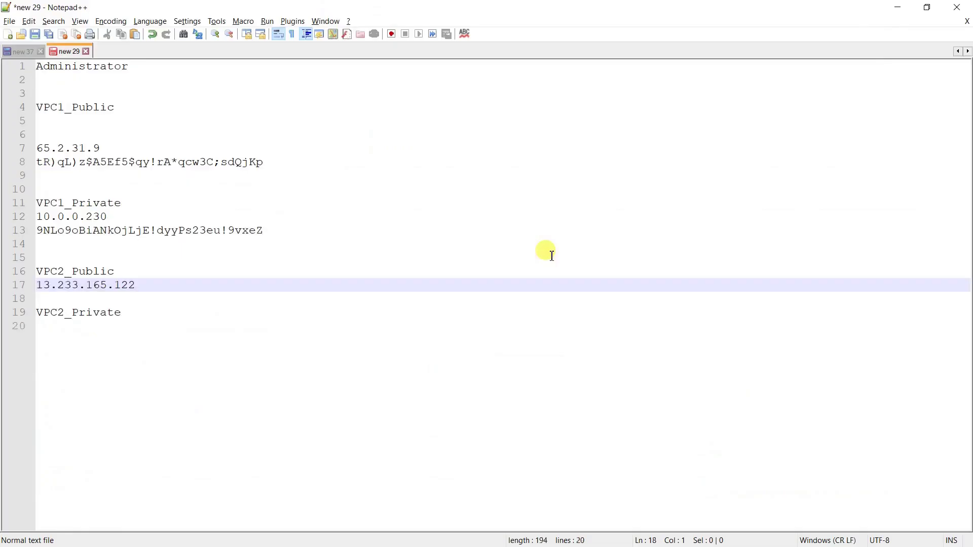
Step: Switch back to the EC2 console and open the available actions for the VPC2_Public instance
key(alt+Tab)
click(799, 93)
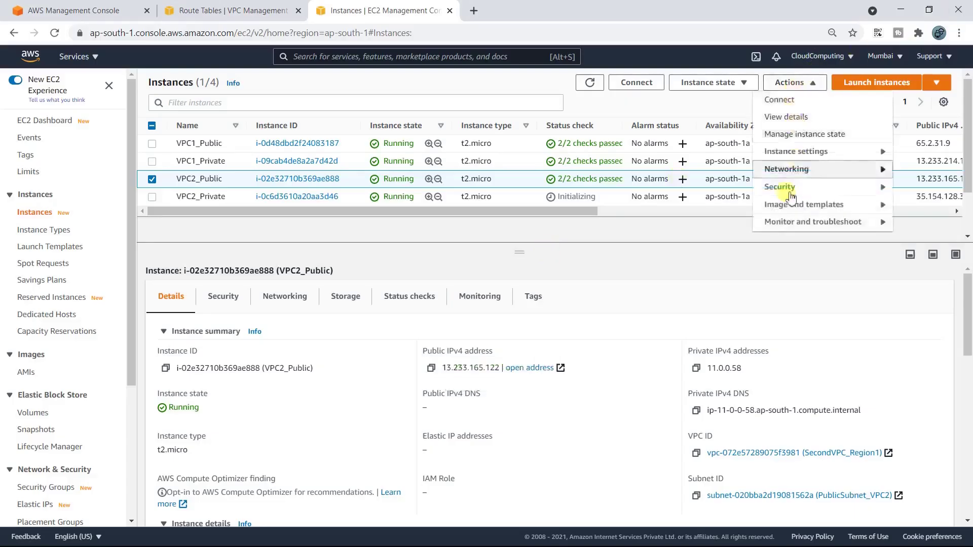
Step: Decrypt the Windows password of the VPC2_Public instance with the key file MynewKeypair_15042021.pem
mouse_move(775, 188)
click(692, 204)
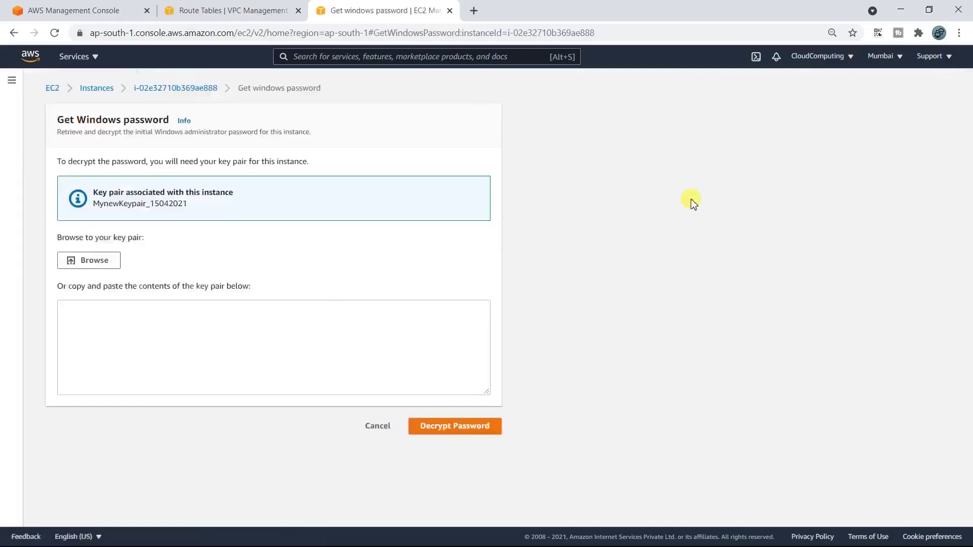
click(84, 261)
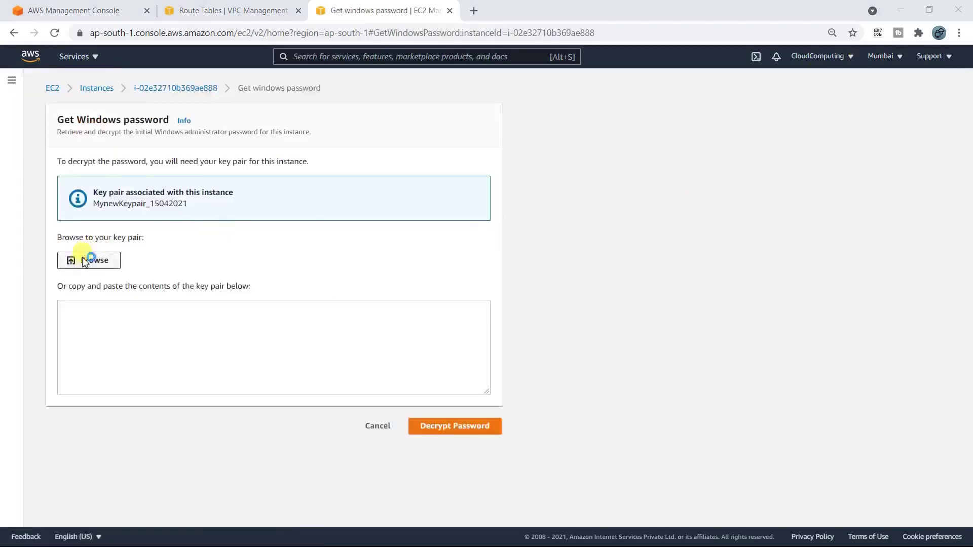
double_click(162, 93)
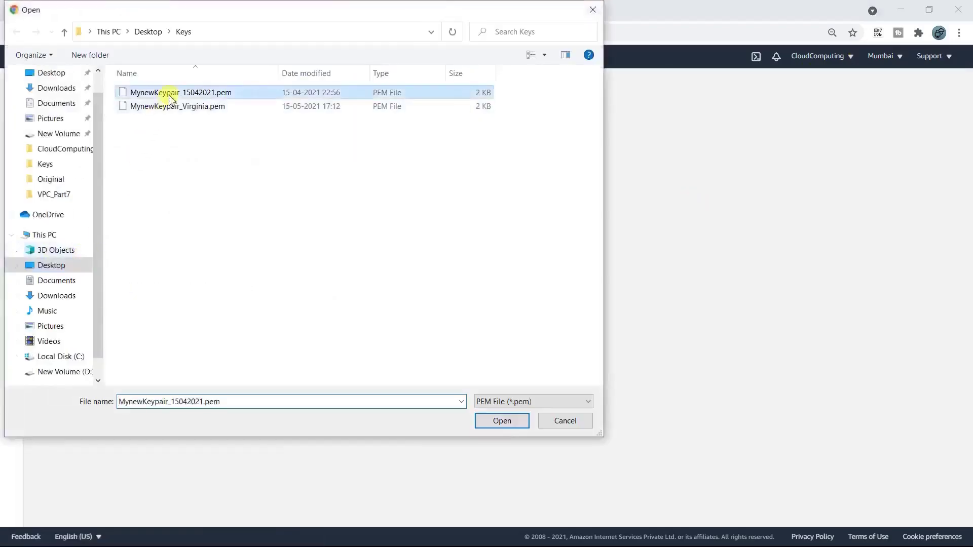
click(444, 458)
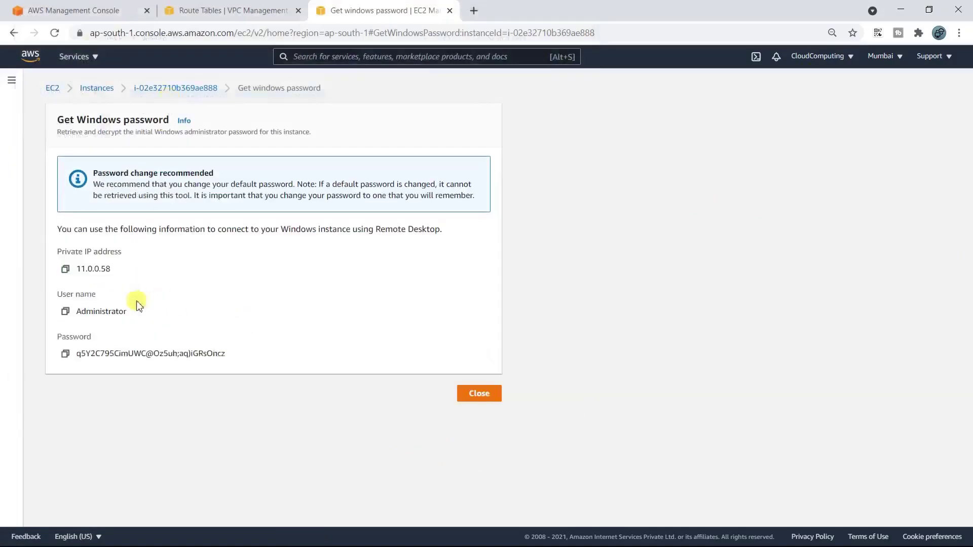
Step: Copy the decrypted password into the Notepad++ notes under the VPC2_Public address and close the password page
click(65, 354)
key(alt+Tab)
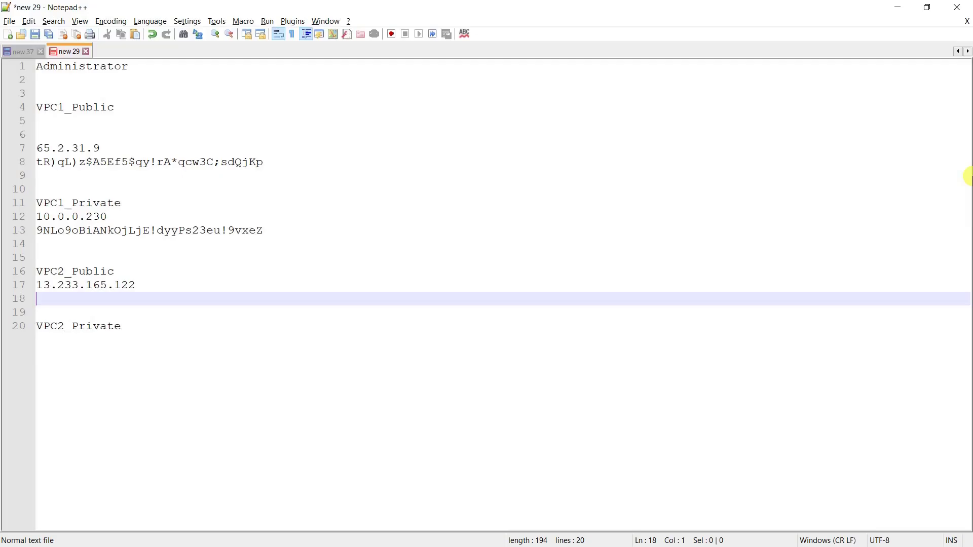
key(ctrl+v)
key(alt+Tab)
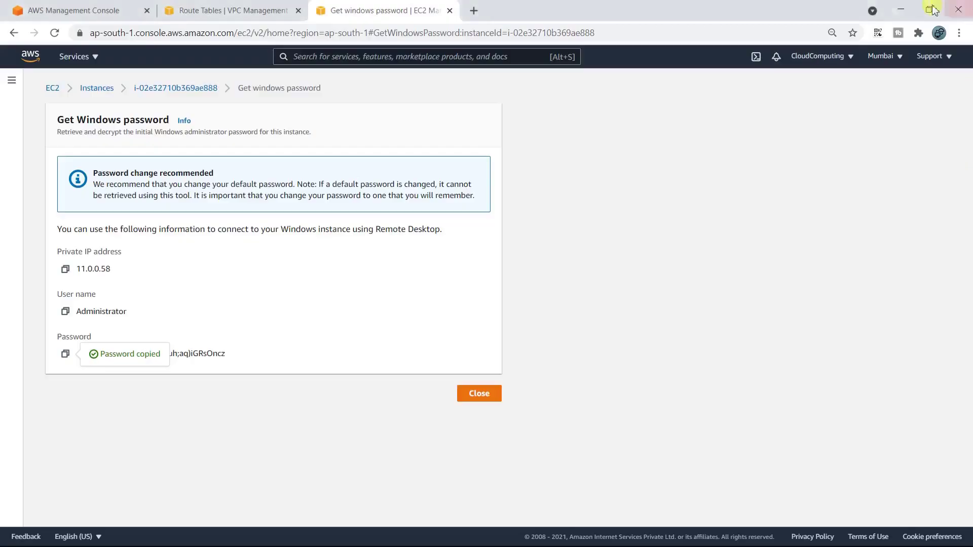
click(477, 400)
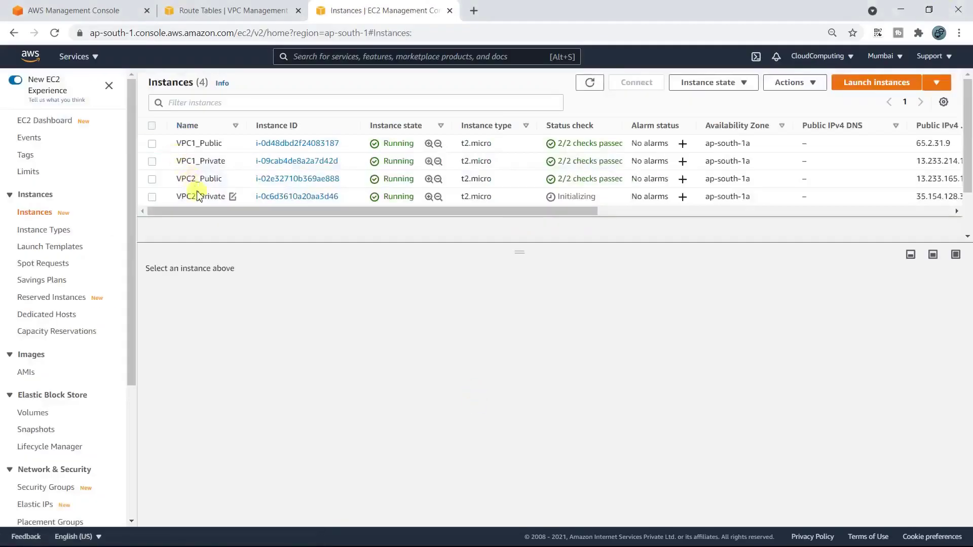
Step: Try to retrieve the Windows password of the VPC2_Private instance
click(197, 196)
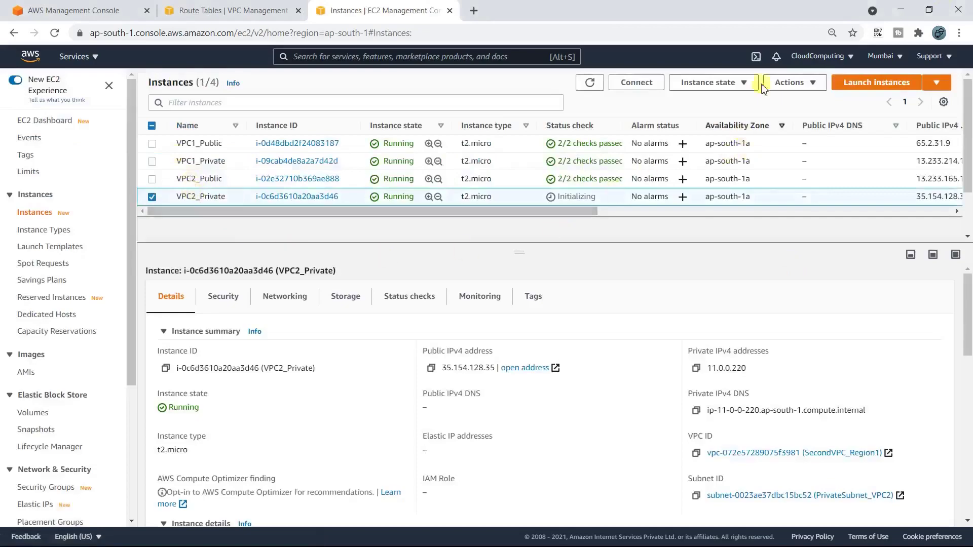
click(804, 82)
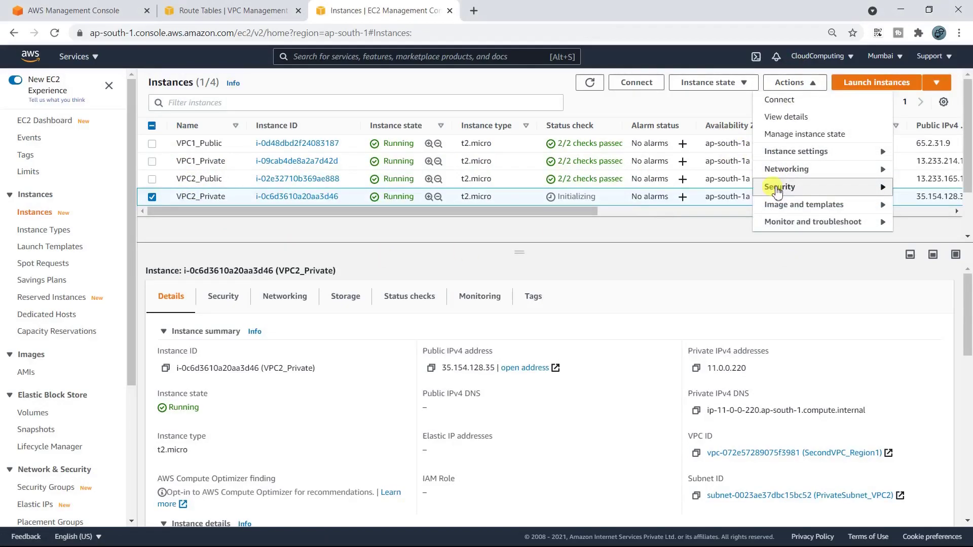
mouse_move(778, 187)
click(688, 207)
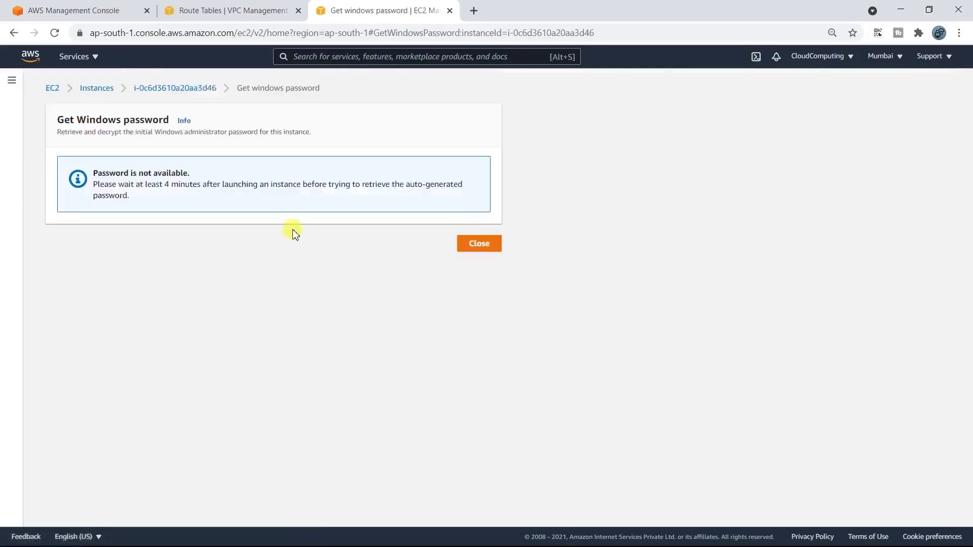
click(479, 244)
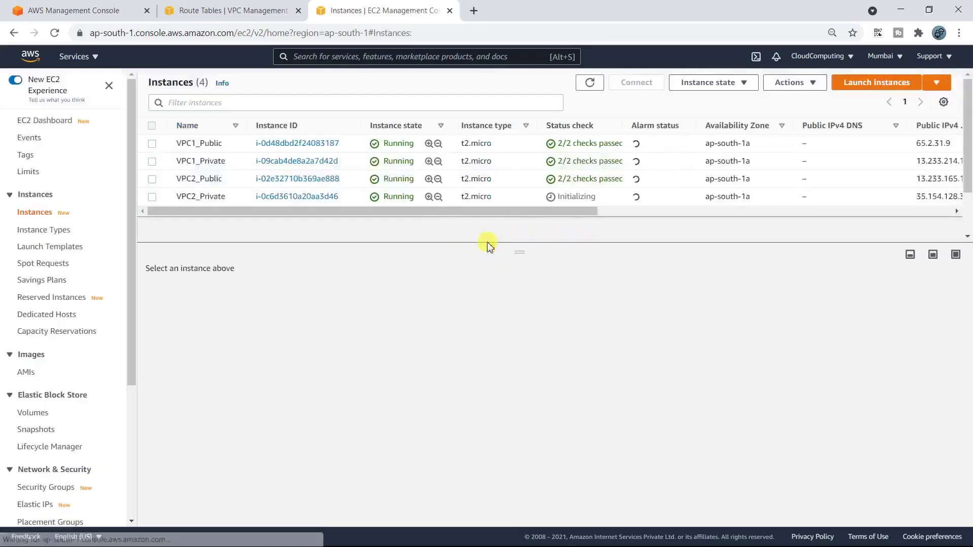
Step: Decrypt the Windows password of the VPC2_Private instance with the key file MynewKeypair_15042021.pem
click(151, 196)
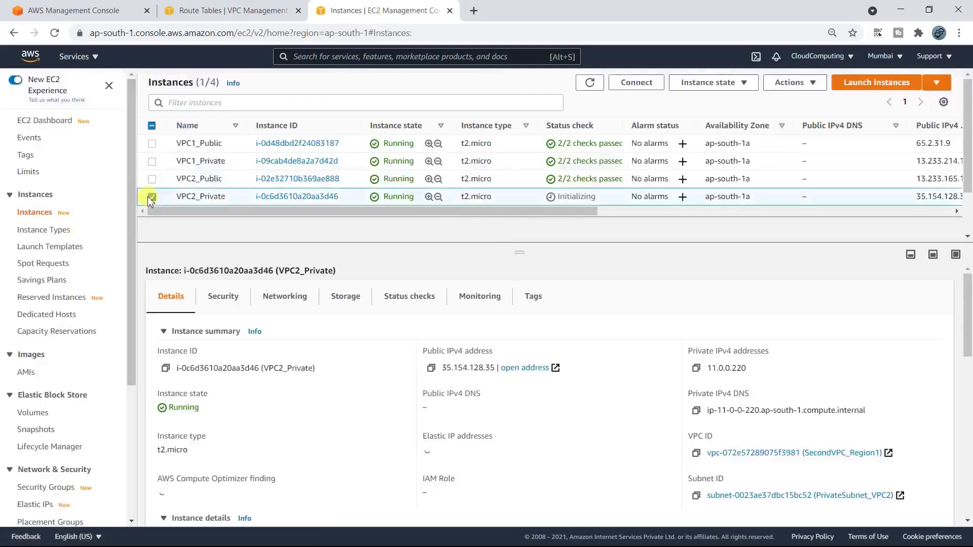
click(782, 83)
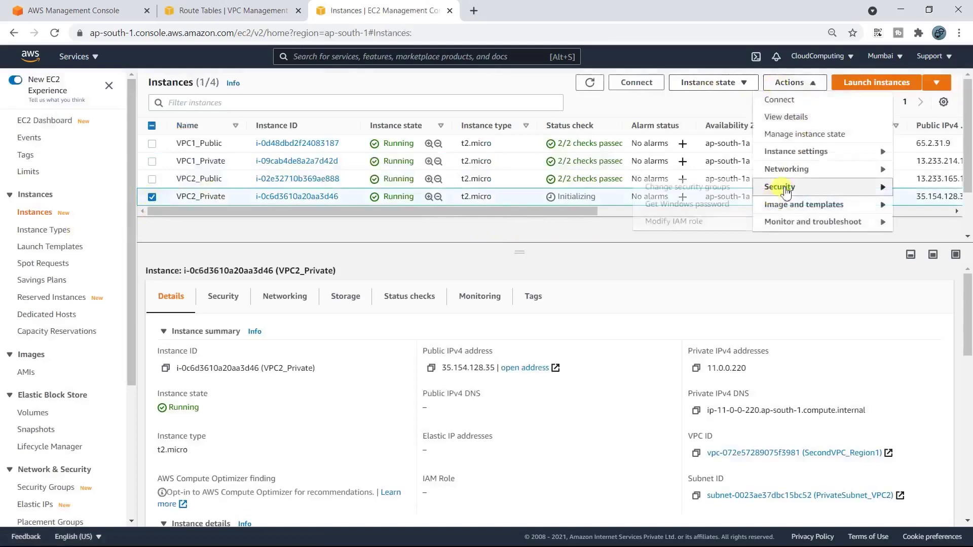
mouse_move(779, 189)
click(689, 204)
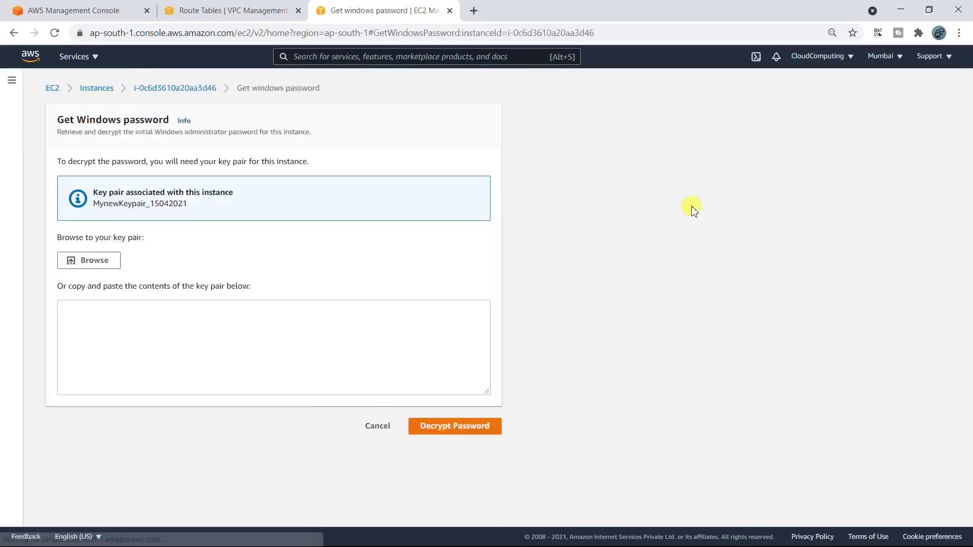
click(103, 259)
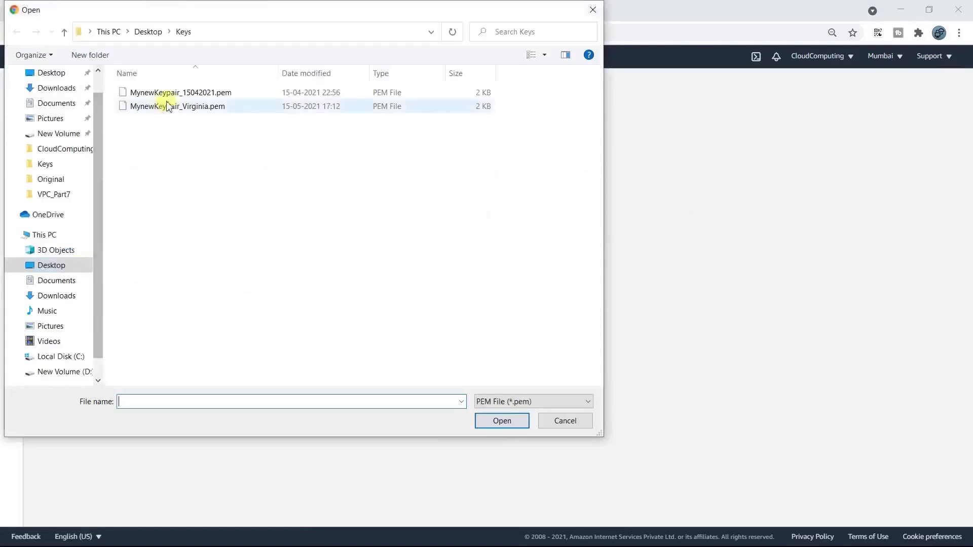
double_click(179, 92)
click(437, 460)
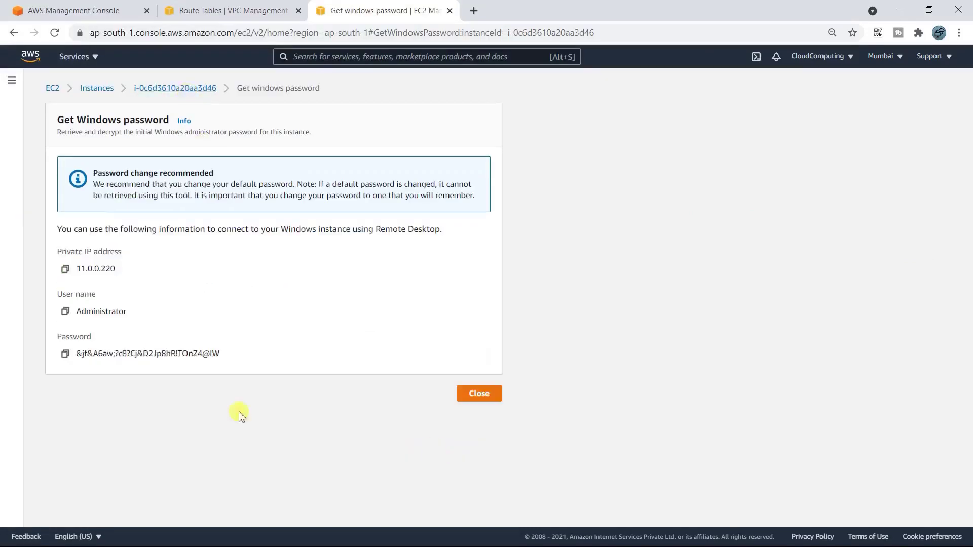
Step: Paste the decrypted password into the Notepad++ notes below VPC2_Private, leaving an empty line above it, and close the password page
click(65, 353)
key(alt+Tab)
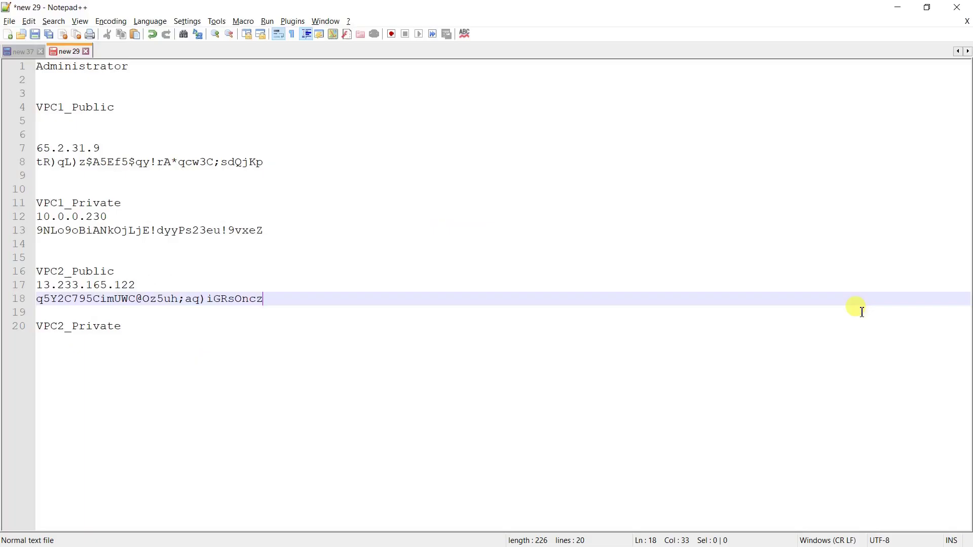
key(Down)
key(Down)
key(Return)
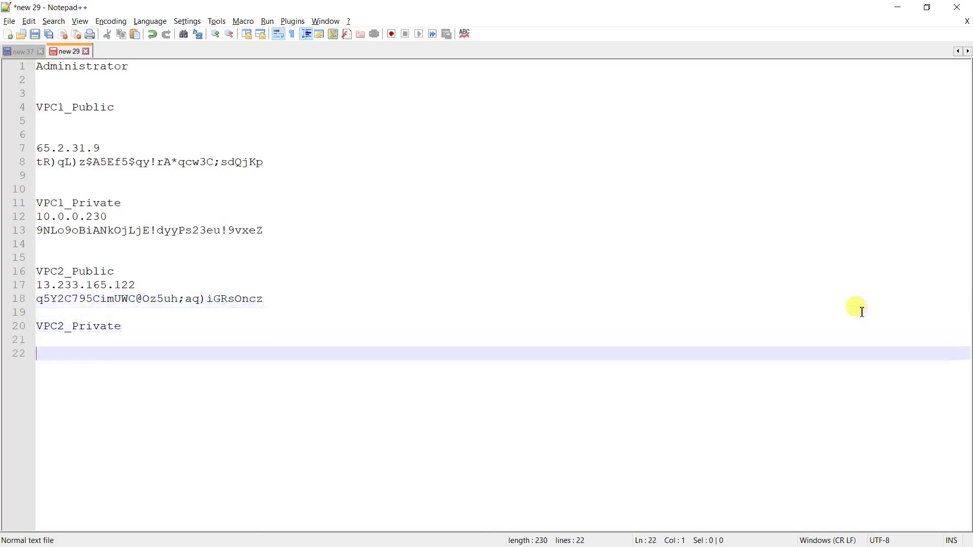
key(Return)
key(ctrl+v)
key(Up)
key(alt+Tab)
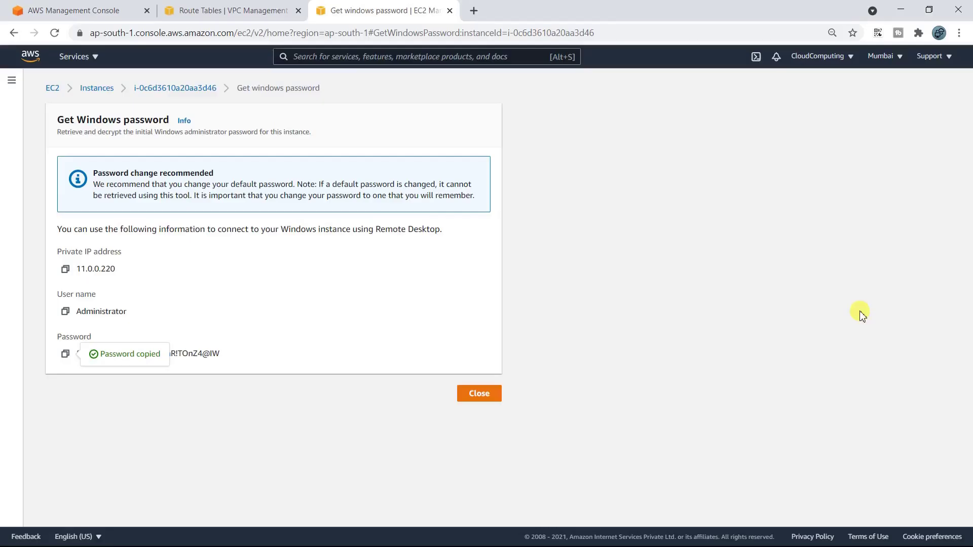
click(490, 400)
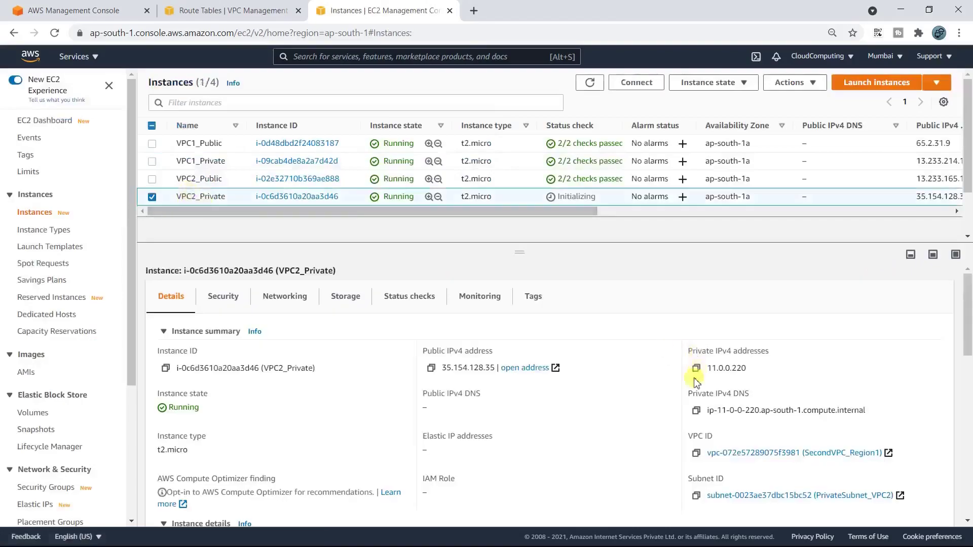
Step: Copy VPC2_Private's private IPv4 address 11.0.0.220 into the Notepad++ notes on the empty line above its password
click(688, 366)
key(alt+Tab)
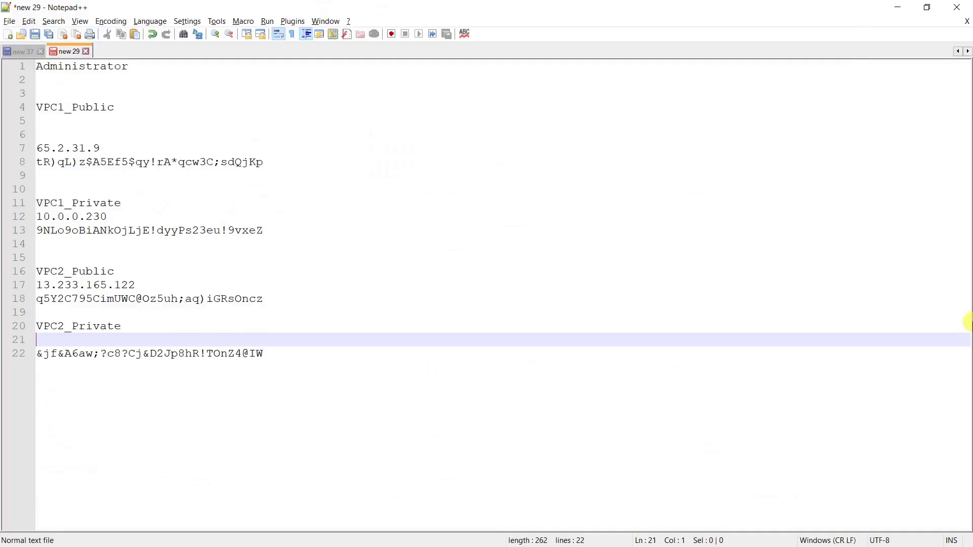
key(ctrl+v)
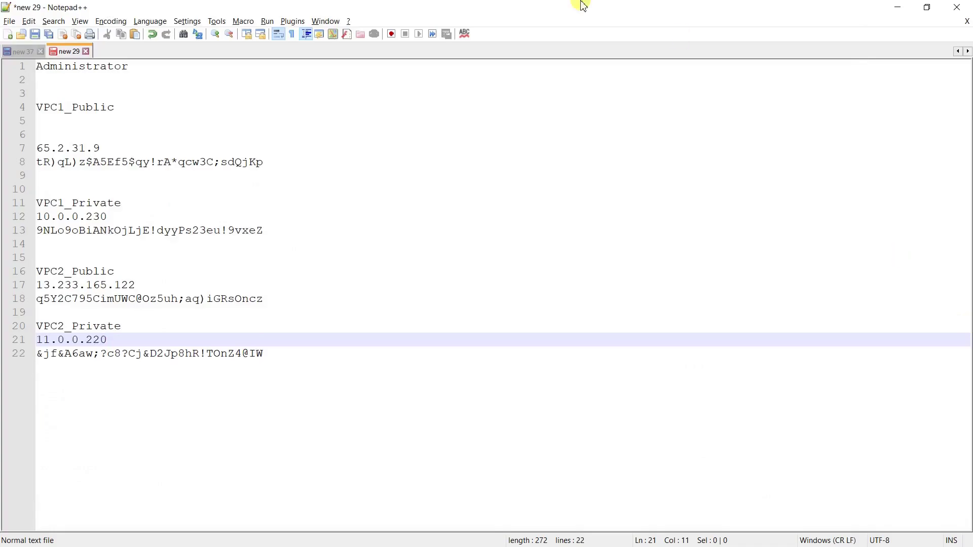
key(alt+Tab)
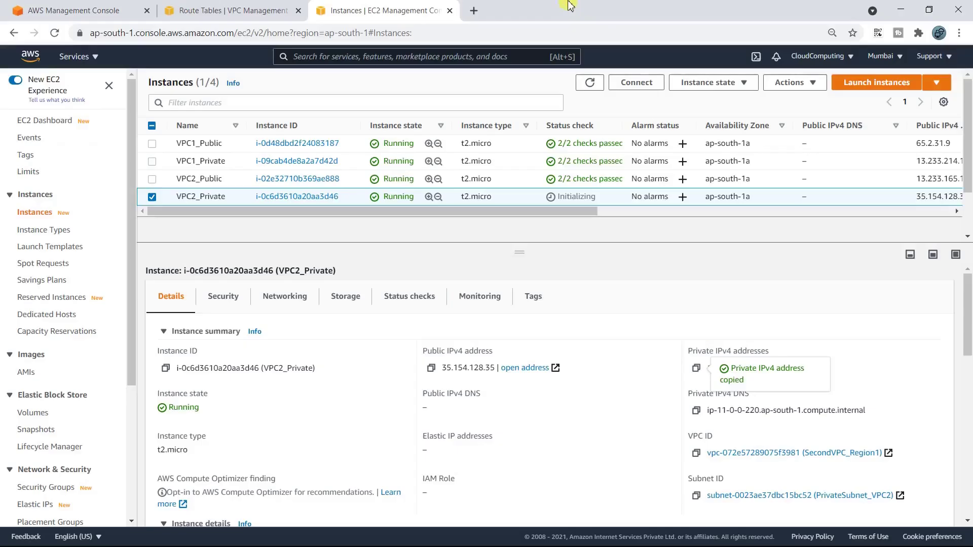
Step: Examine the public and private IPv4 addresses in the details of the VPC1_Public and VPC1_Private instances
click(211, 147)
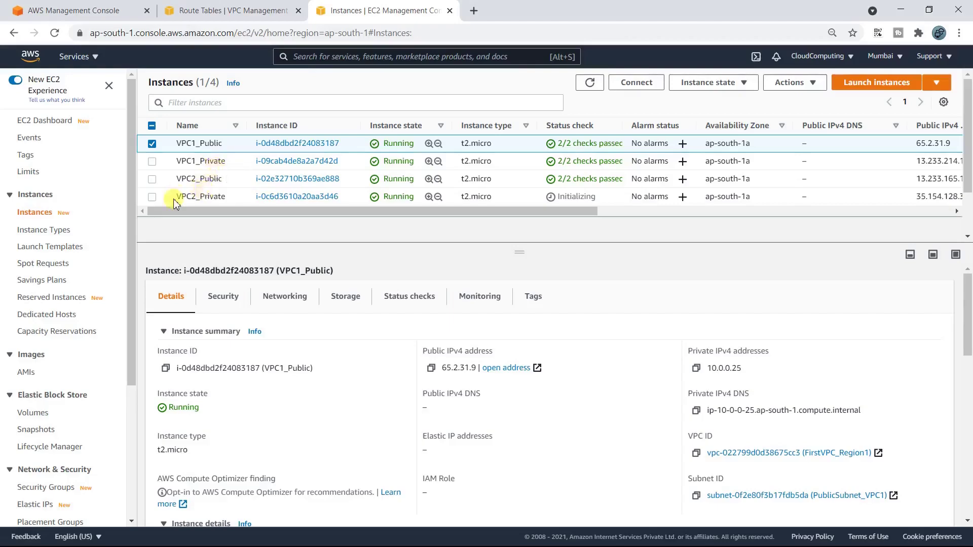
click(210, 196)
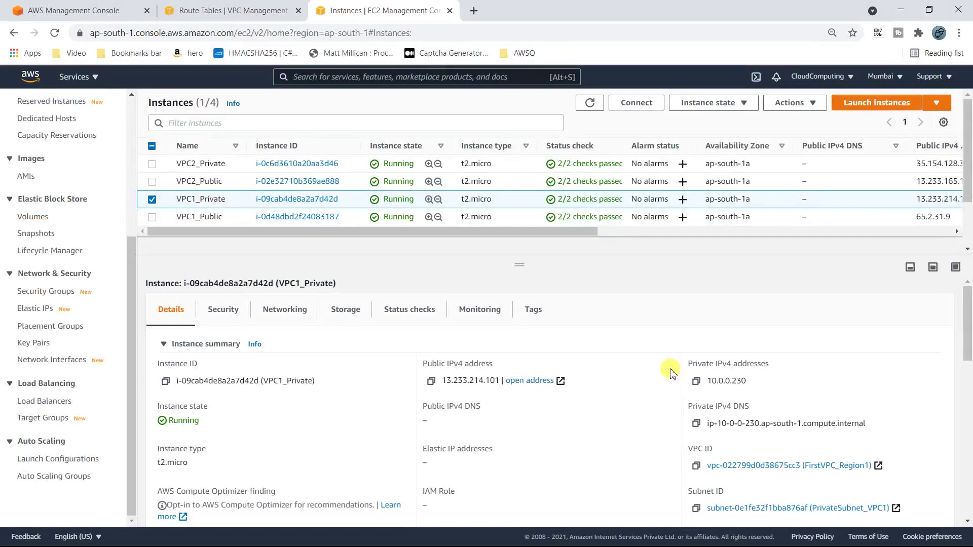
click(208, 217)
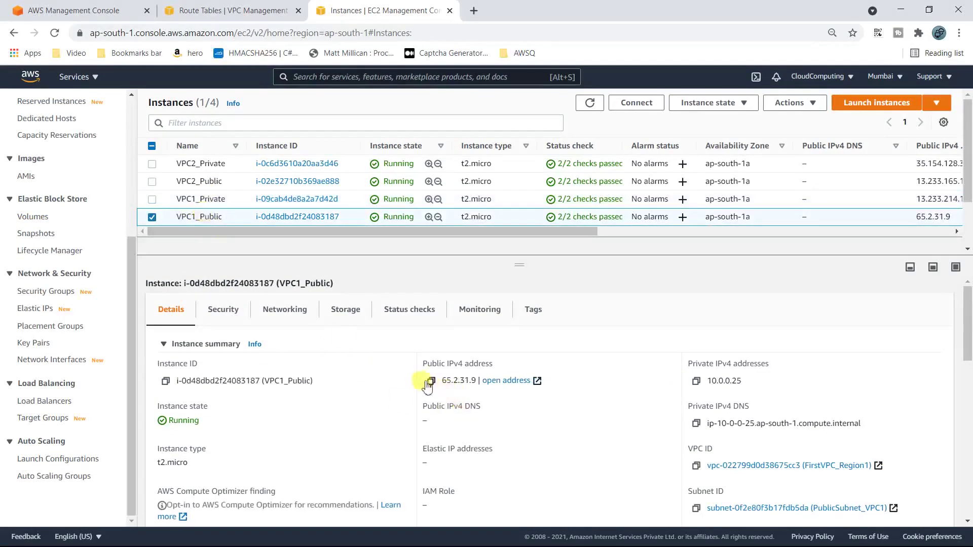
click(209, 201)
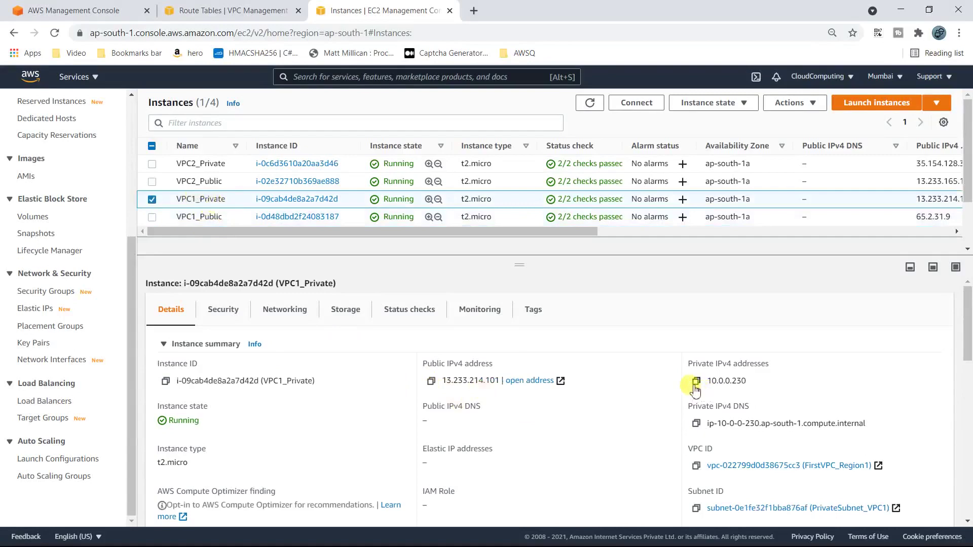
click(212, 217)
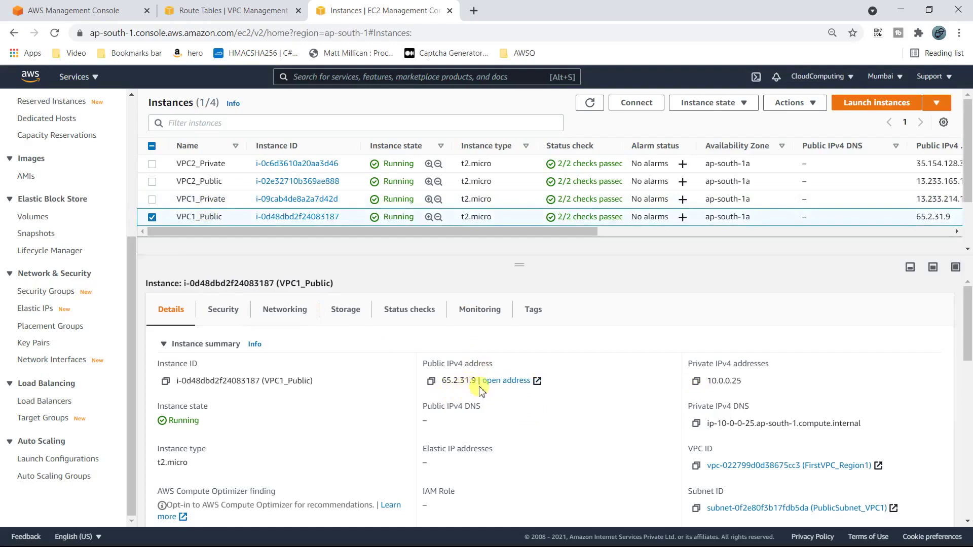
click(224, 199)
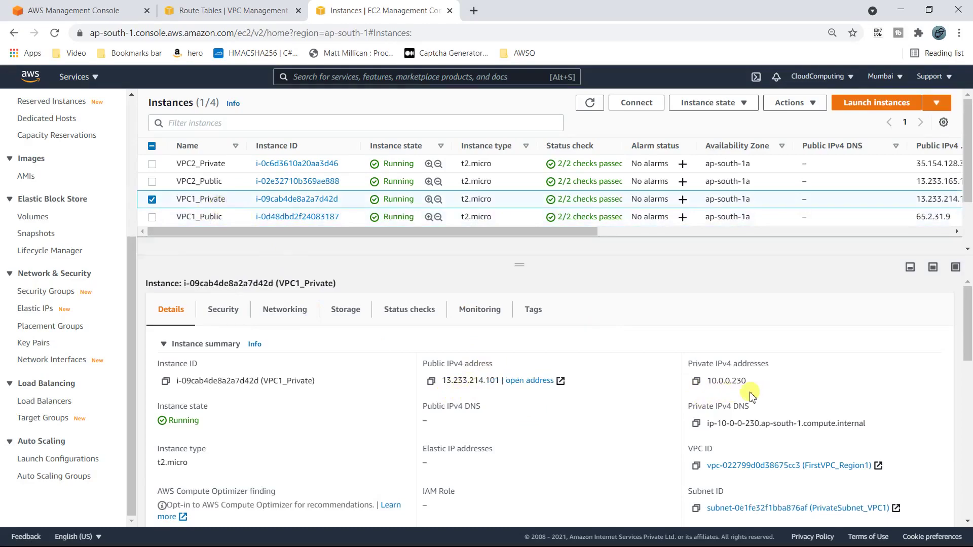
Step: Switch to the remote desktop session on 65.2.31.9 and open Remote Desktop Connection inside it
key(alt+Tab)
key(alt+Tab)
key(alt+Tab)
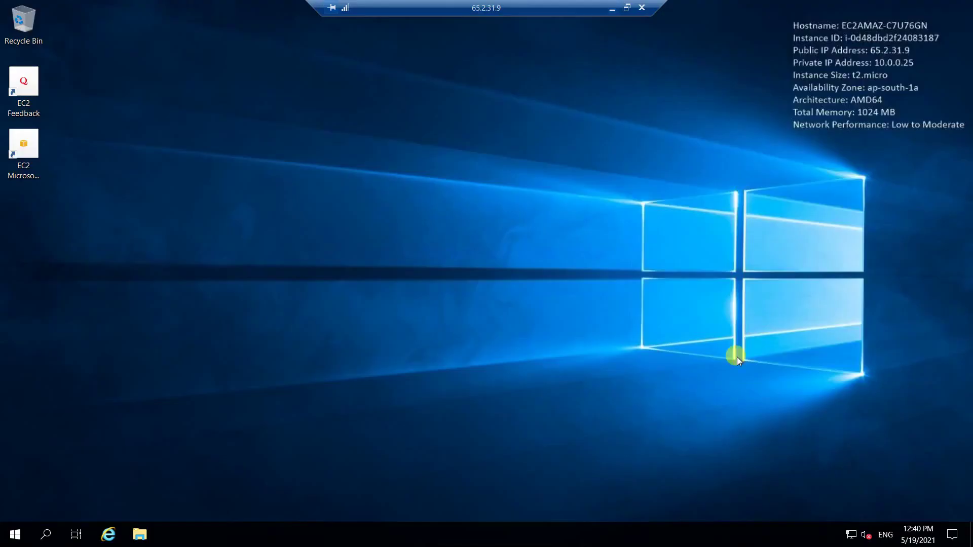
key(super+r)
key(Return)
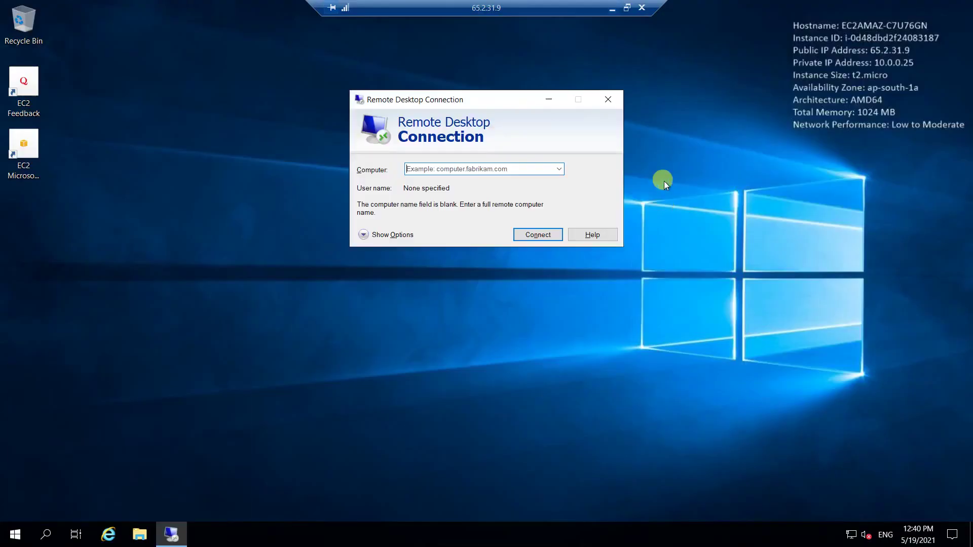
Step: Copy VPC1_Private's private IPv4 address 10.0.0.230 from the EC2 console and start a connection to it from the 65.2.31.9 remote session
click(611, 8)
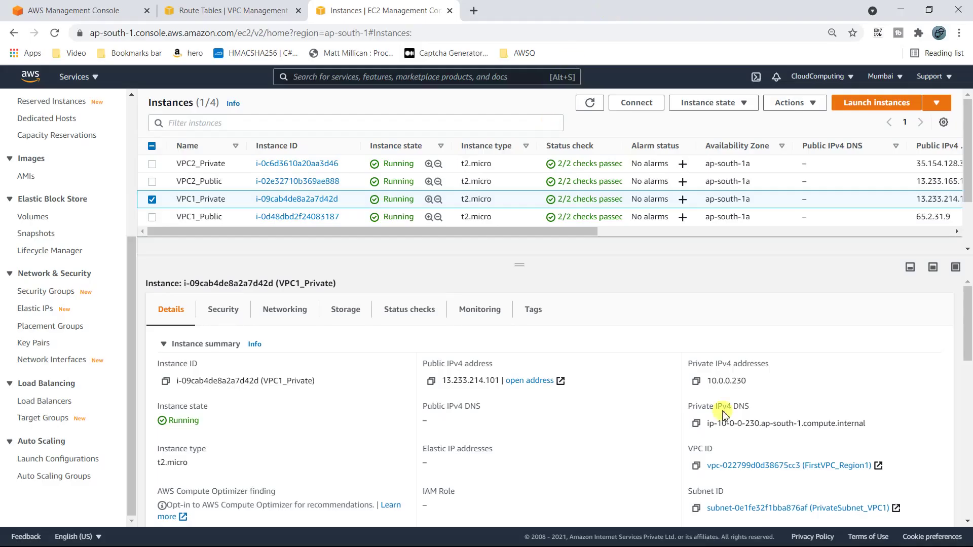
click(696, 383)
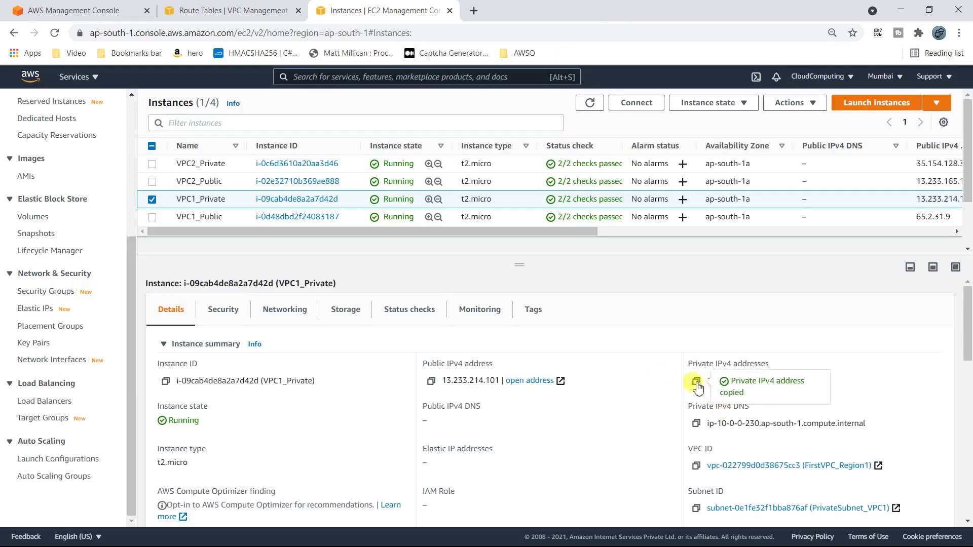
key(alt+Tab)
key(ctrl+v)
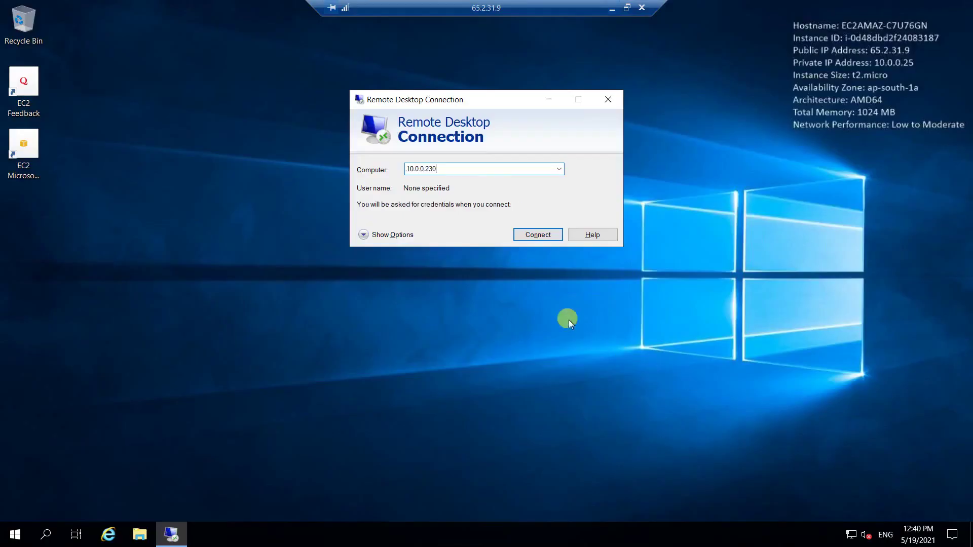
click(525, 239)
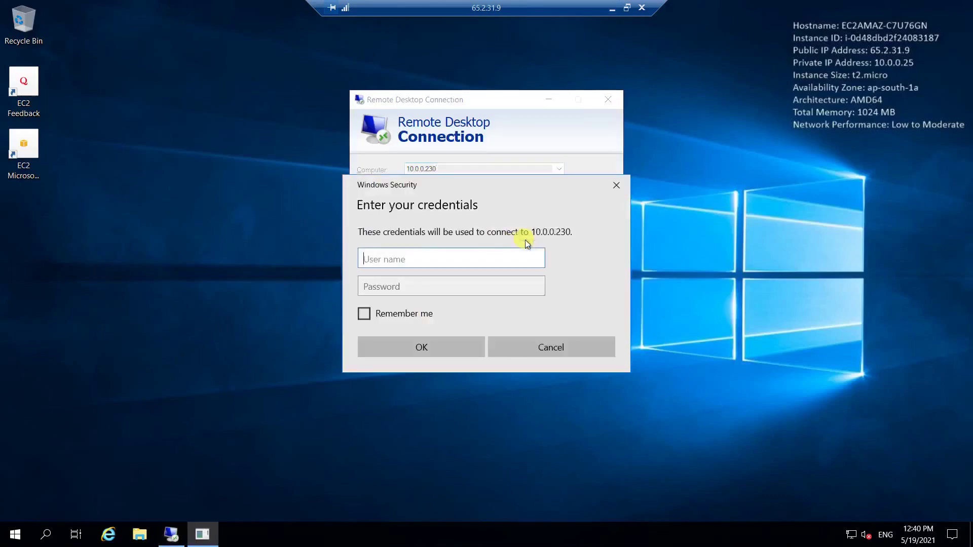
Step: Enter Administrator as the user name for 10.0.0.230 and select VPC1_Private's password in the Notepad++ notes for copying
text(Administrator)
click(425, 285)
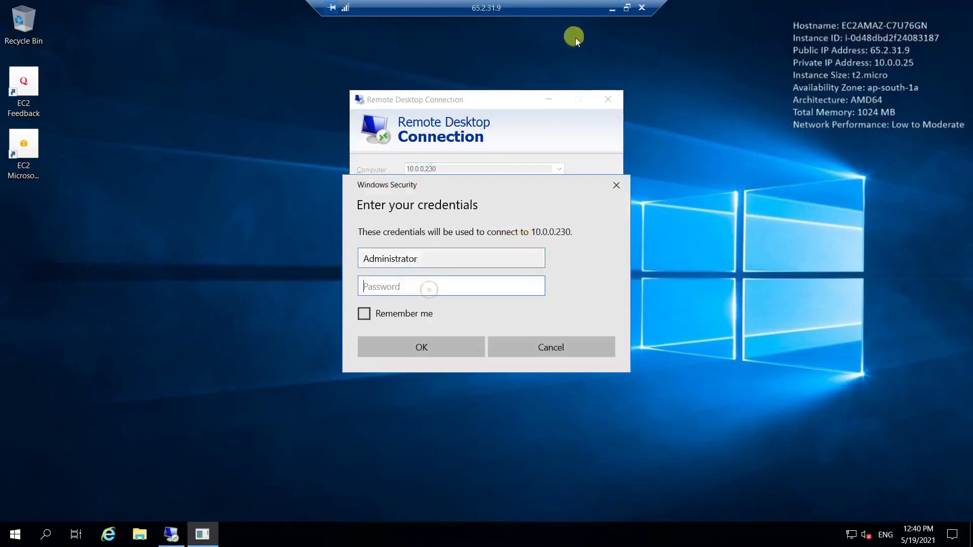
click(612, 7)
key(alt+Tab)
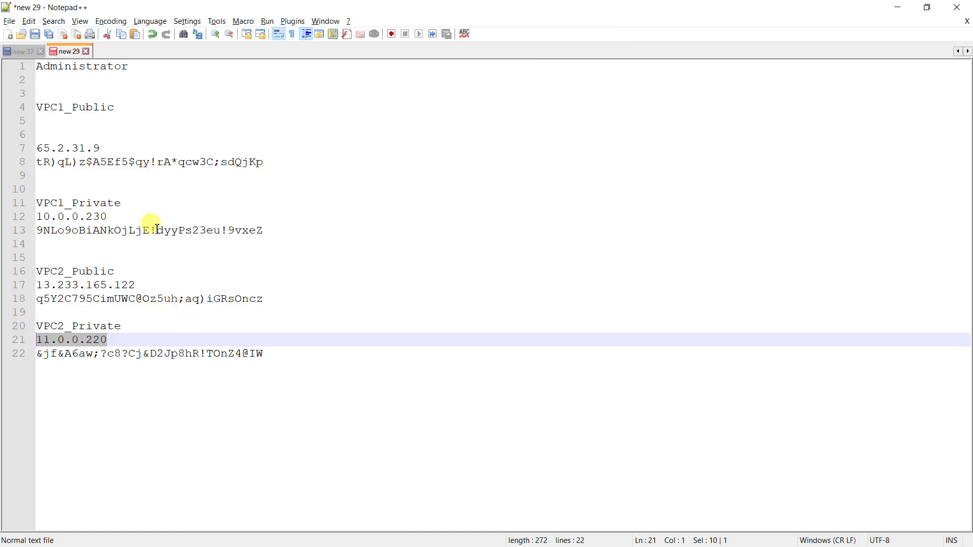
triple_click(271, 232)
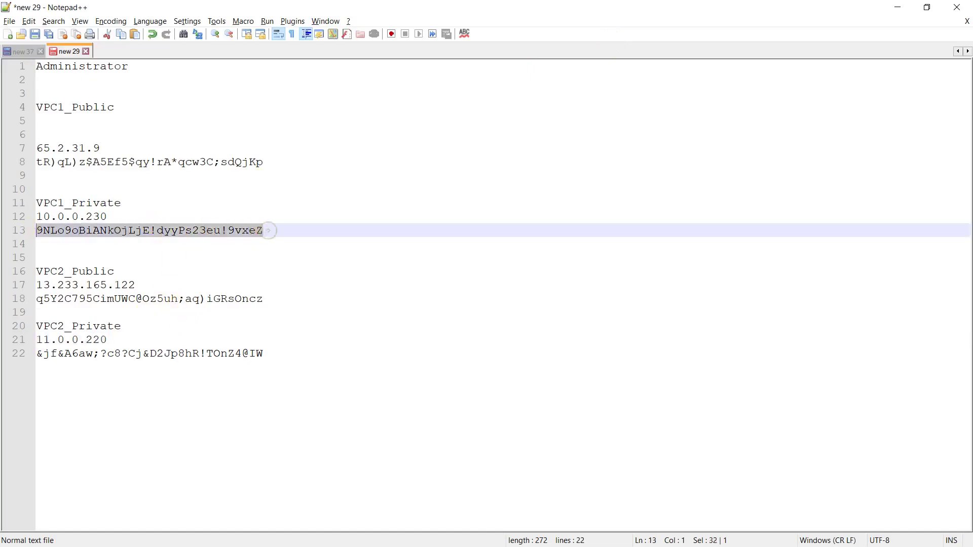
Step: Return to the 65.2.31.9 session, paste the VPC1_Private password with Remember me enabled, and connect to 10.0.0.230, accepting the certificate prompt
key(alt+Tab)
key(alt+Tab)
key(alt+Tab)
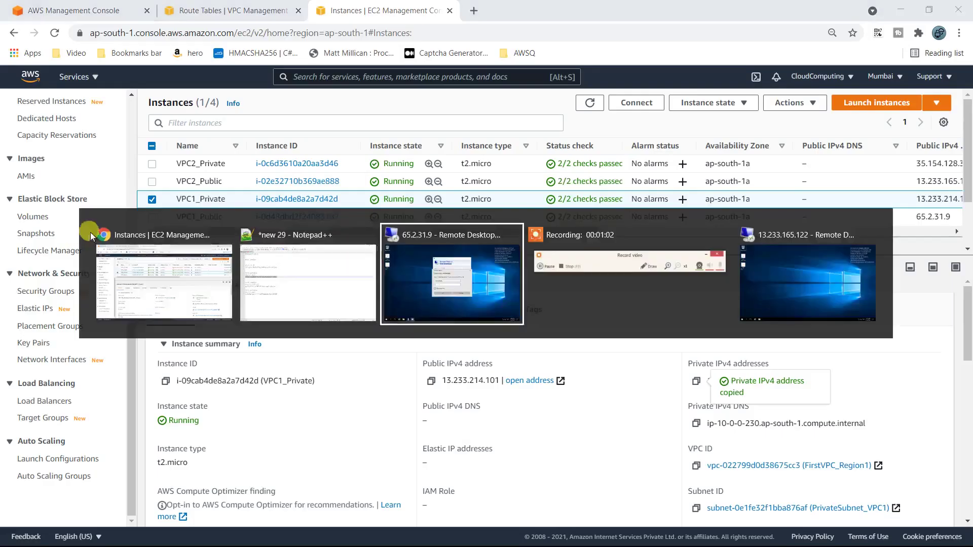
click(428, 283)
key(ctrl+v)
click(395, 313)
click(412, 348)
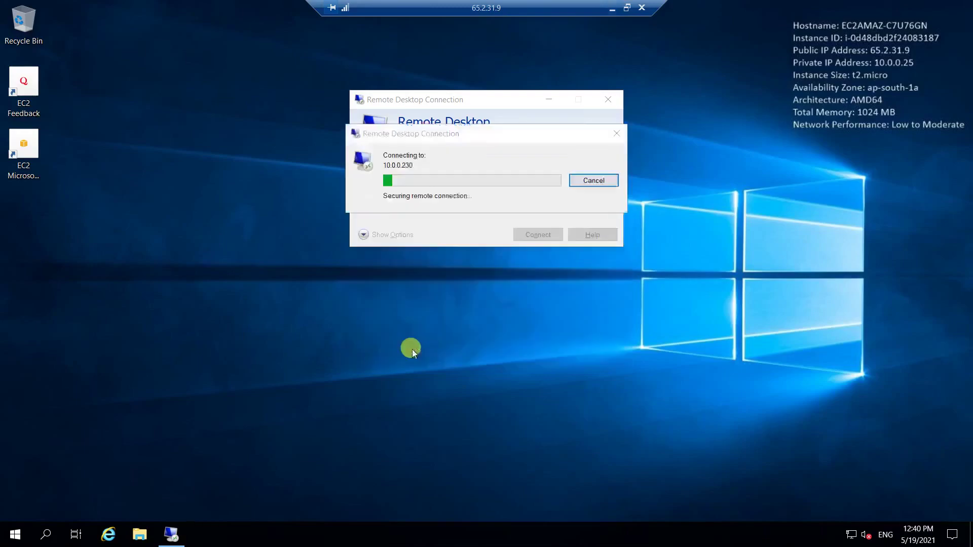
click(534, 281)
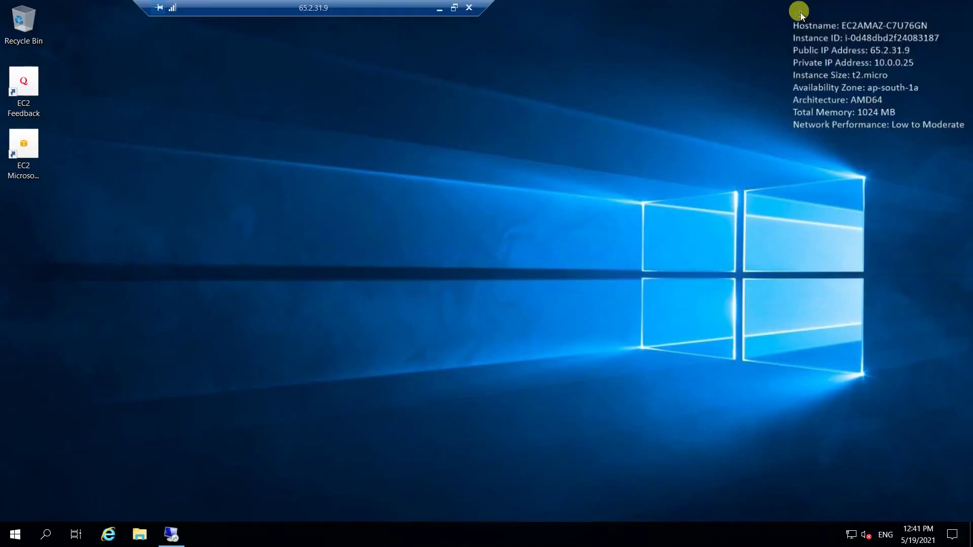
Step: Disconnect the nested 10.0.0.230 remote session and minimize the 65.2.31.9 session to return to the EC2 console
click(169, 532)
click(833, 9)
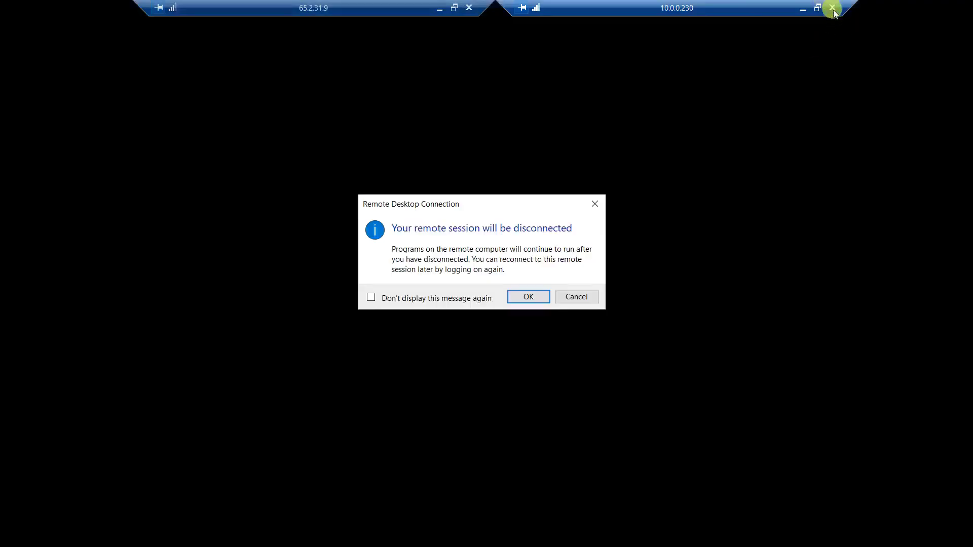
click(527, 297)
click(439, 8)
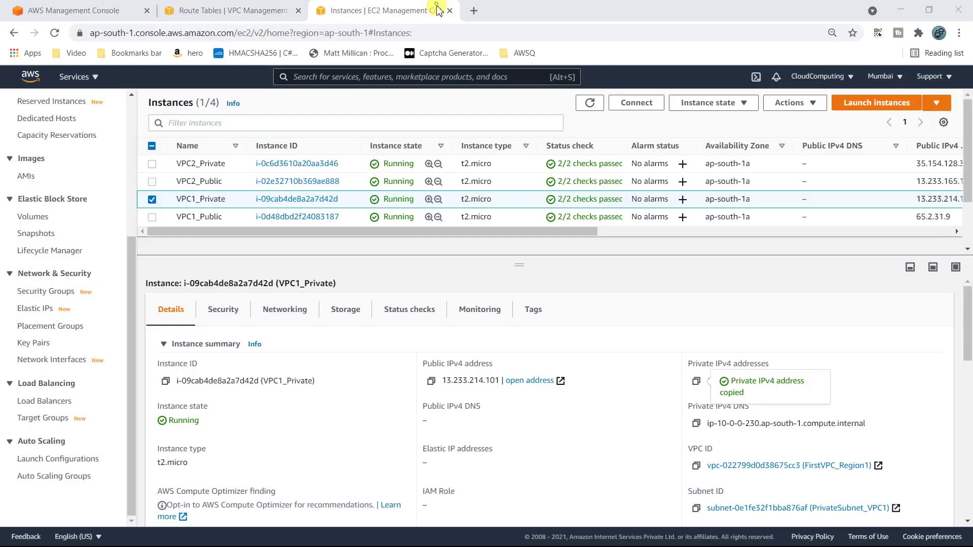
Step: Copy VPC2_Private's private IPv4 address 11.0.0.220 from the EC2 console and try to connect to it from the 65.2.31.9 remote session
click(201, 167)
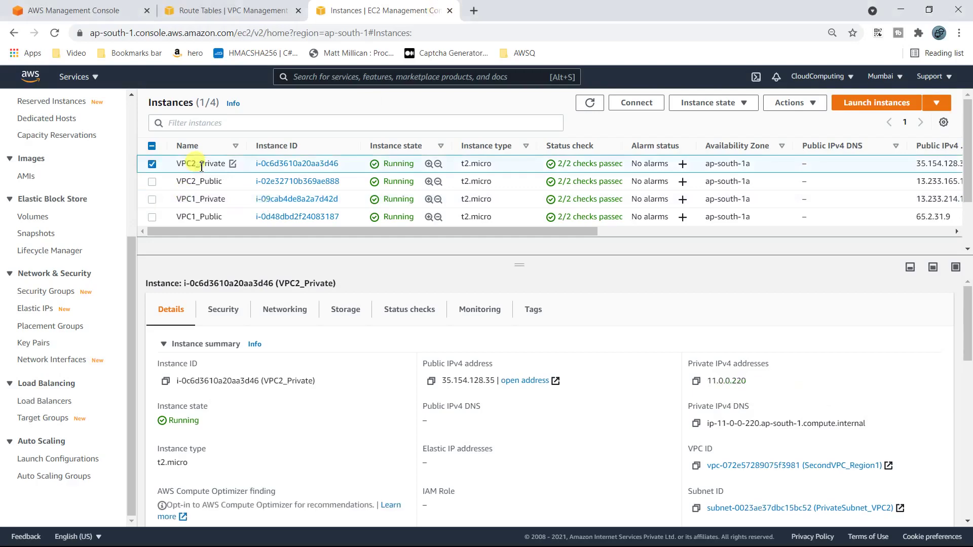
click(696, 380)
key(alt+Tab)
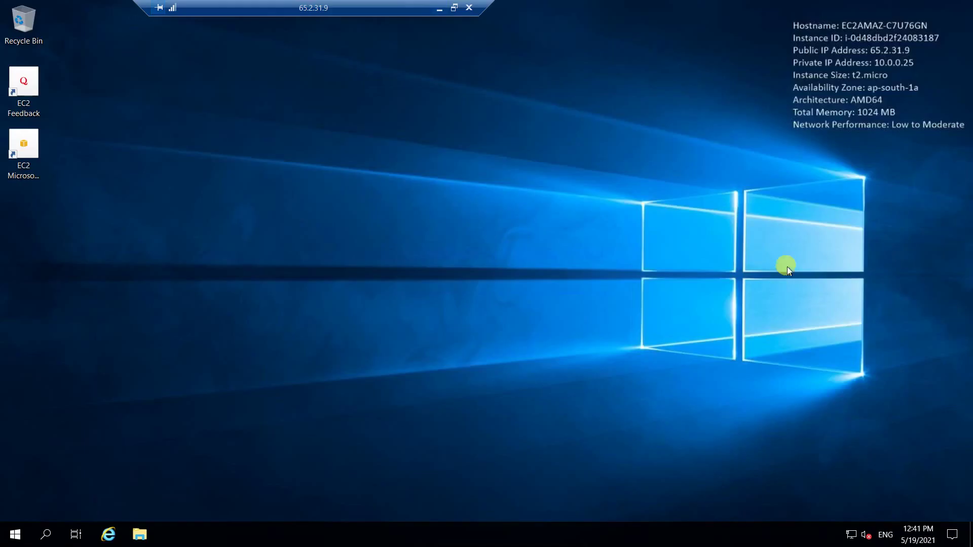
key(super+r)
key(Return)
key(ctrl+v)
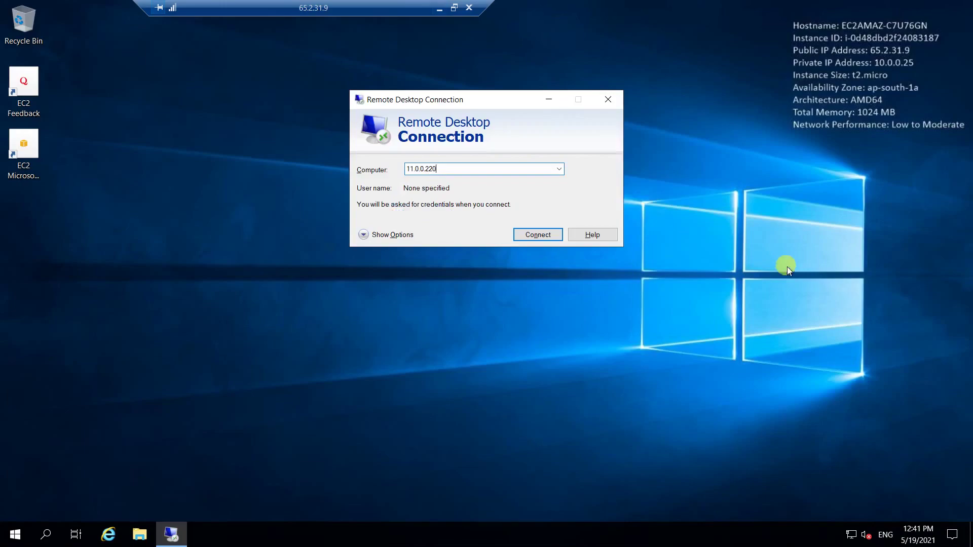
key(Return)
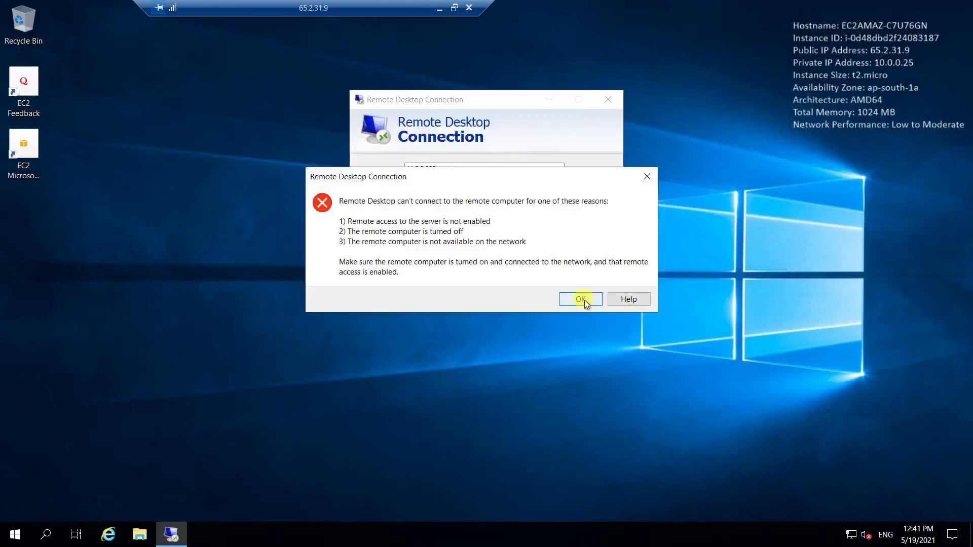
click(581, 299)
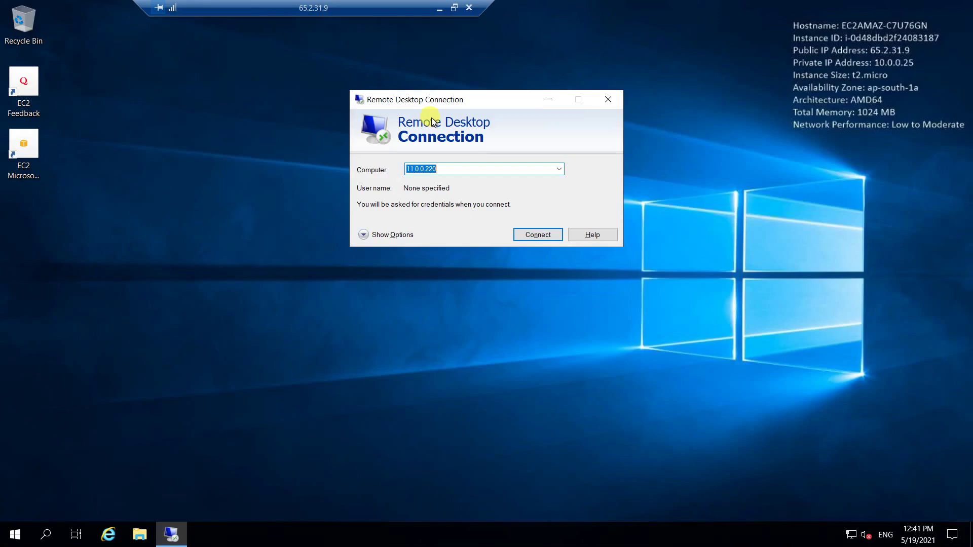
Step: Go back to the VPC console and open the form for creating a new peering connection
click(440, 7)
click(248, 7)
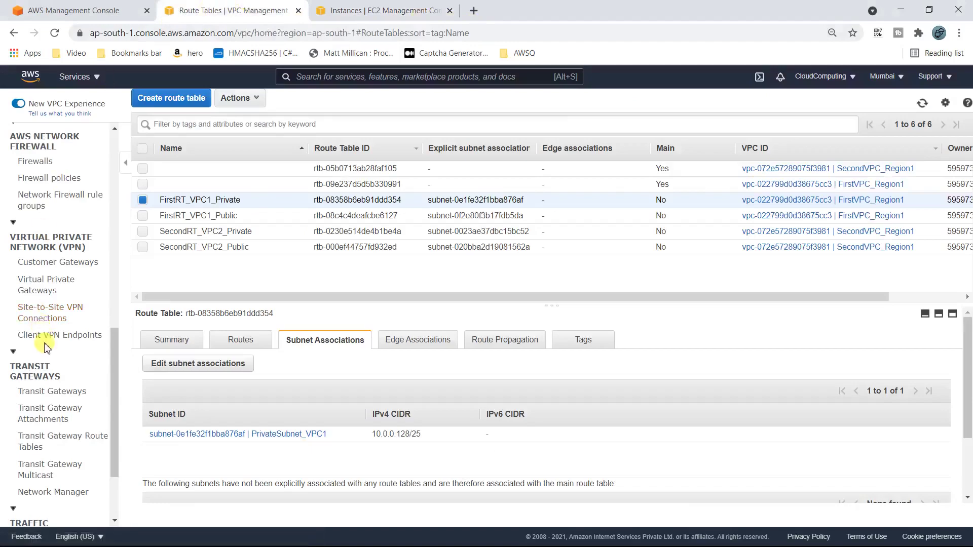
scroll(46, 347, down, 2)
scroll(45, 345, up, 3)
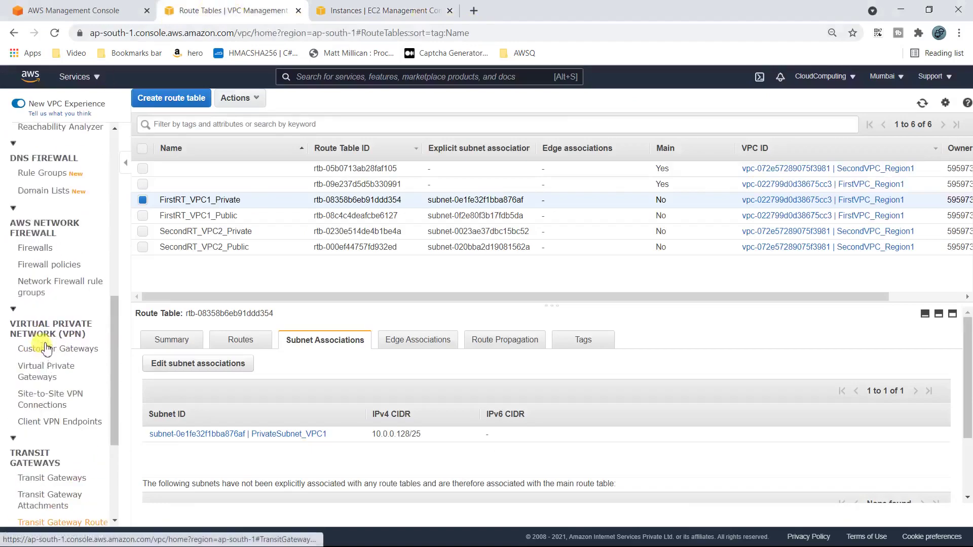
scroll(43, 325, up, 10)
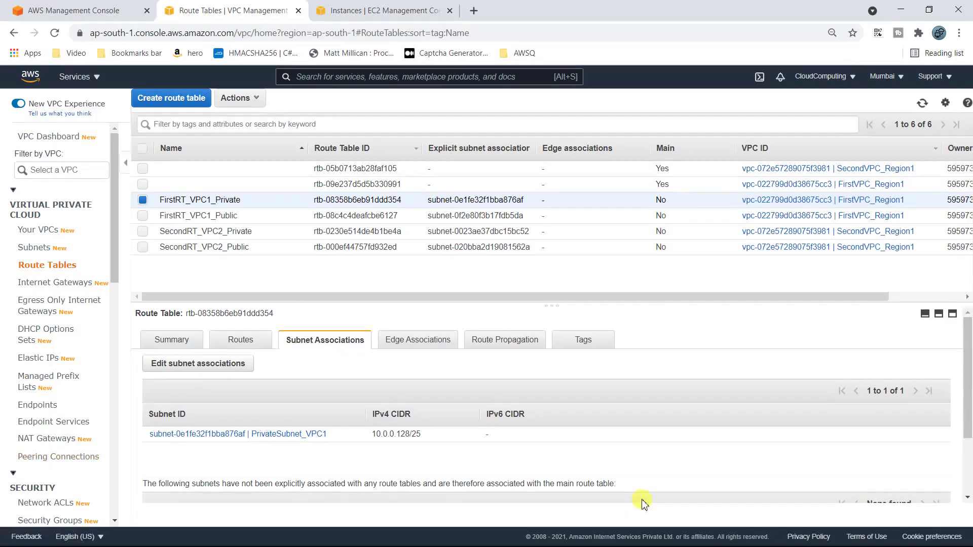
click(27, 462)
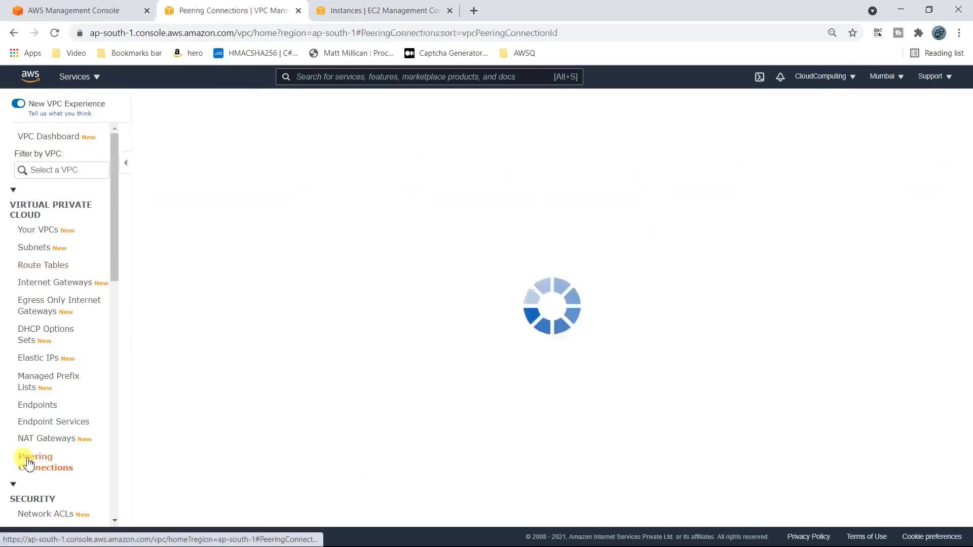
click(544, 207)
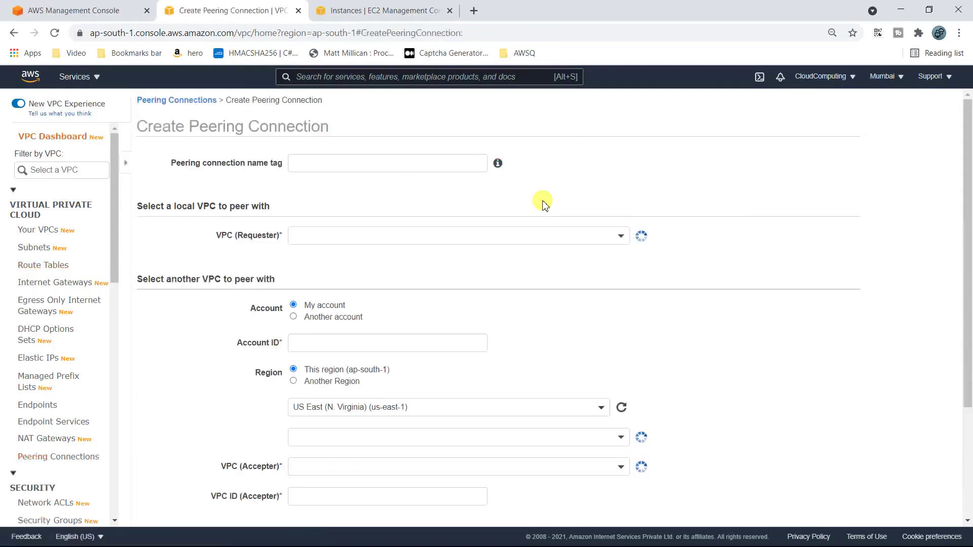
Step: Name the peering connection VPC1_to_VPC2_RegionMumbai and choose FirstVPC_Region1 as the requester VPC
click(255, 166)
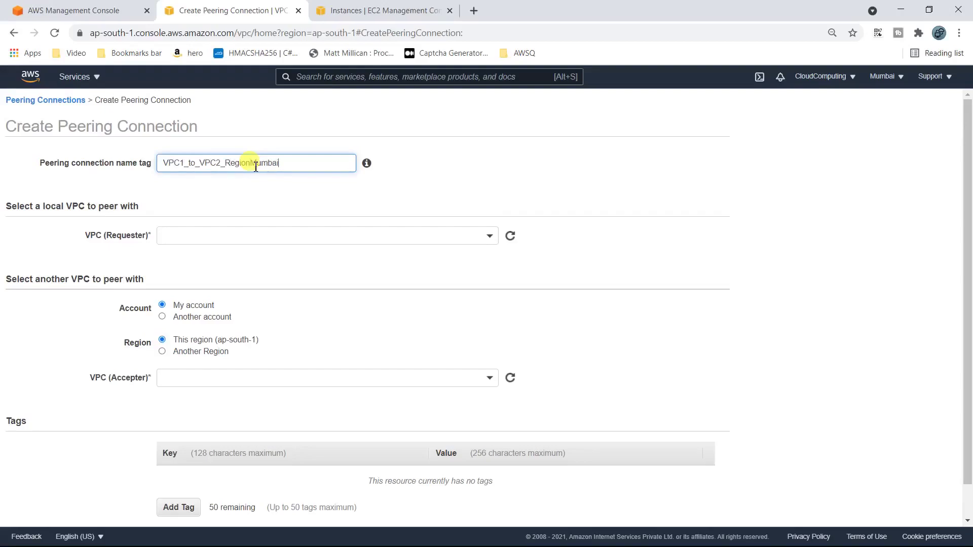
click(200, 234)
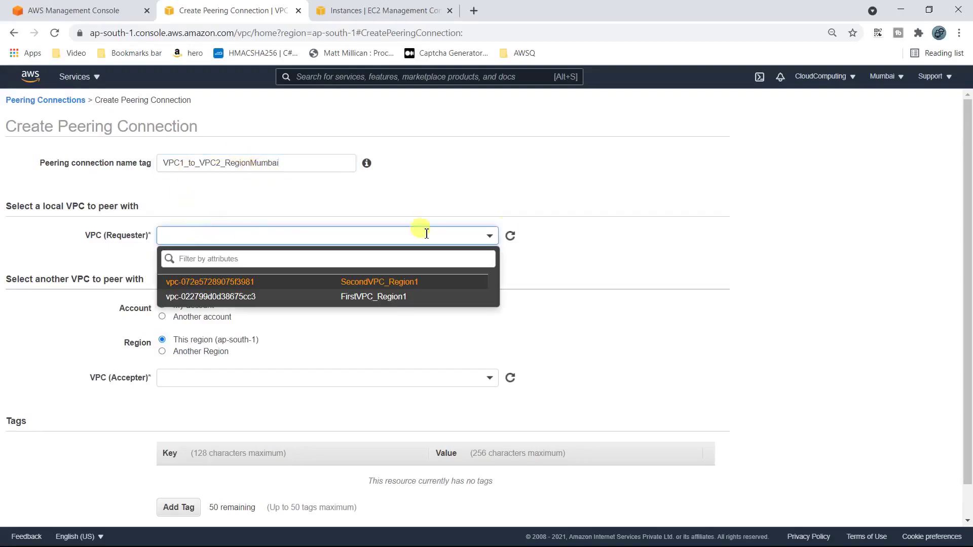
click(576, 195)
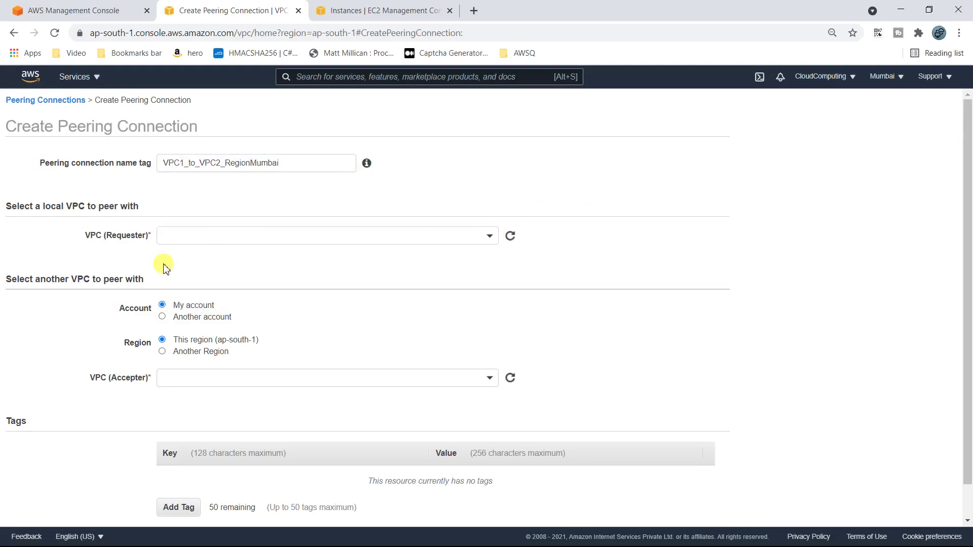
click(215, 237)
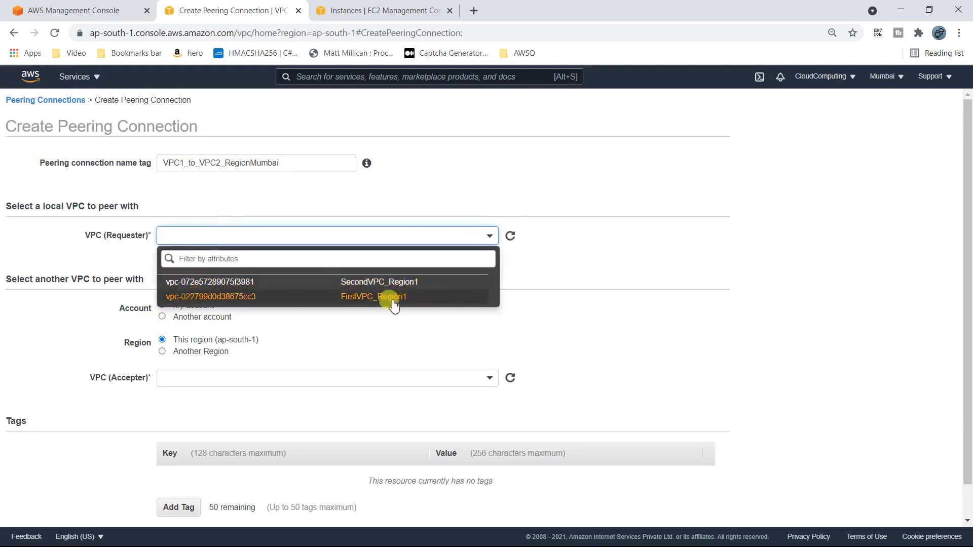
click(357, 298)
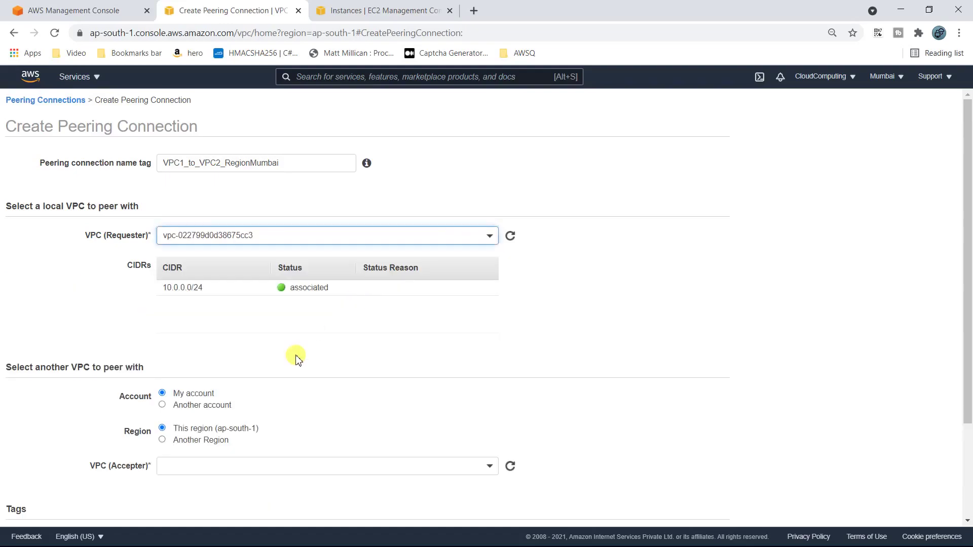
Step: Examine the accepter settings for another account and another region, leaving My account and This region (ap-south-1) selected
scroll(268, 390, down, 3)
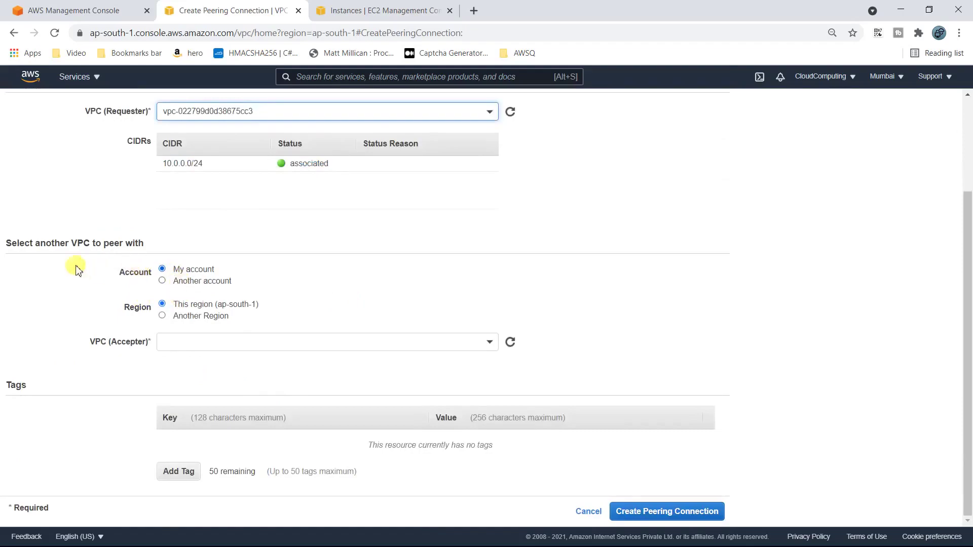
click(162, 281)
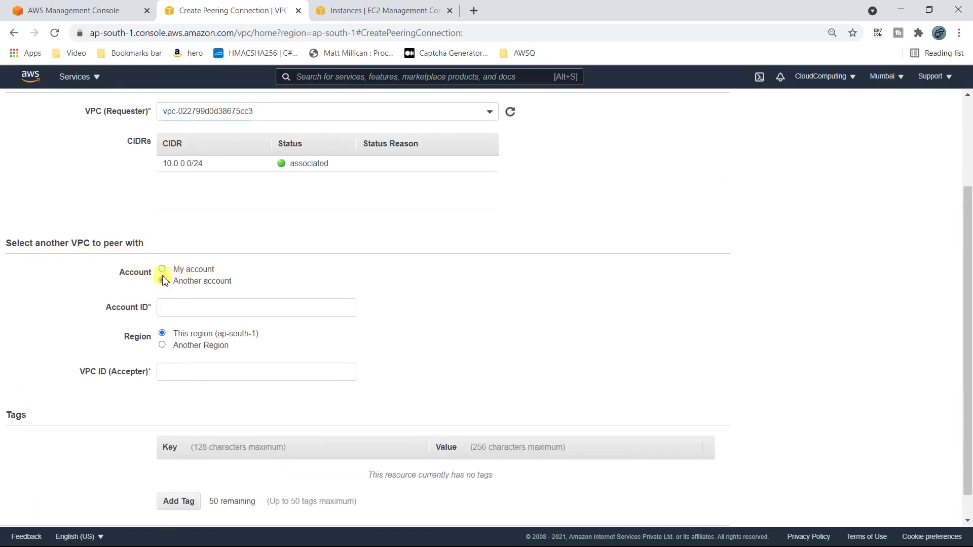
click(162, 269)
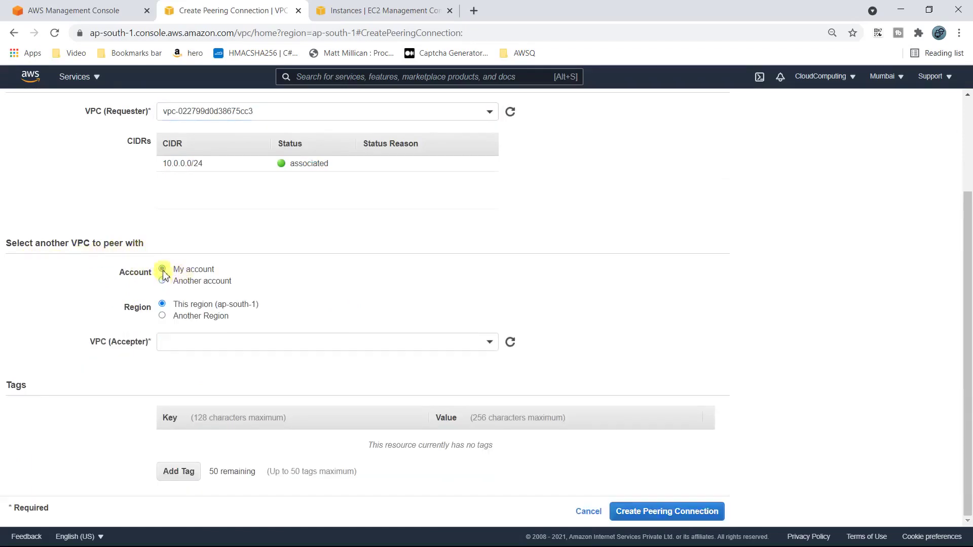
click(162, 316)
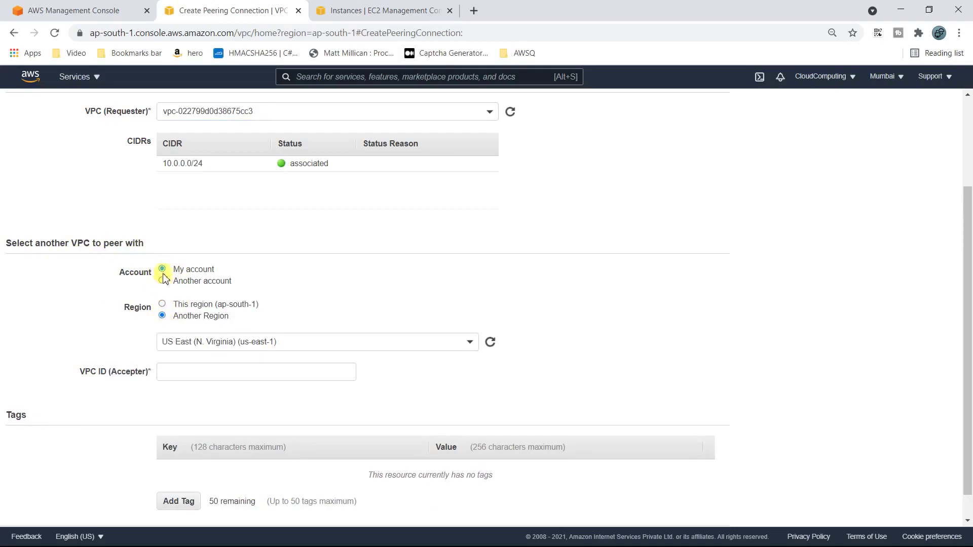
click(162, 304)
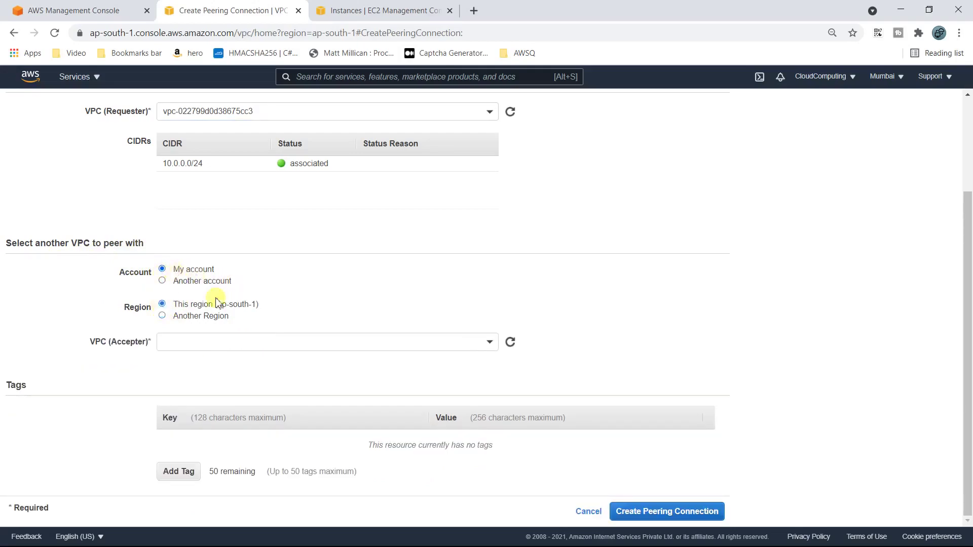
Step: Choose SecondVPC_Region1 as the accepter VPC, create the peering connection and return to the peering connections list
click(223, 342)
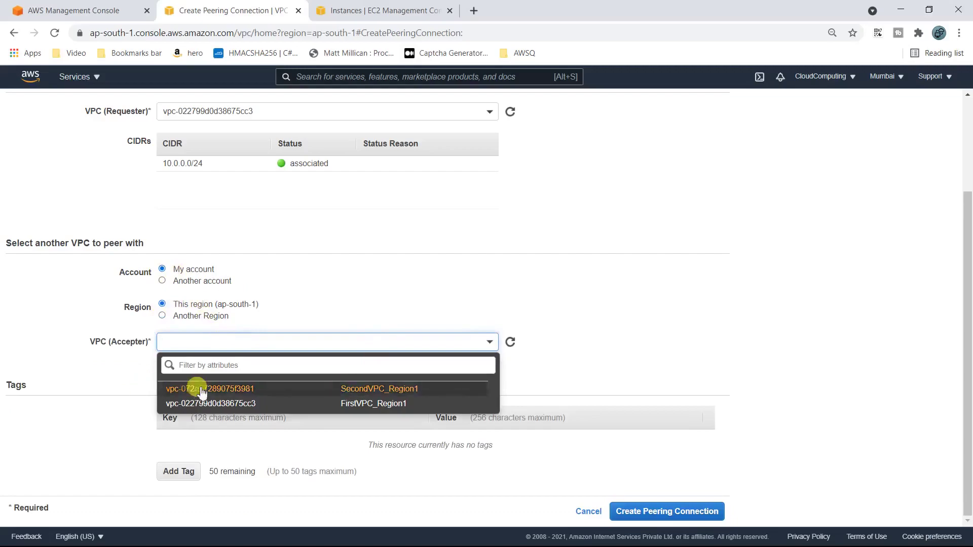
click(394, 391)
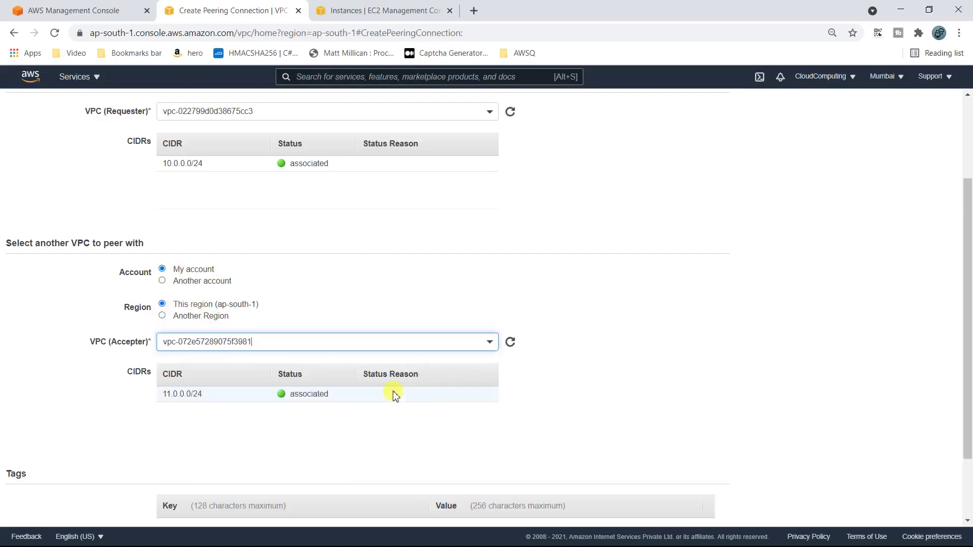
scroll(588, 379, down, 2)
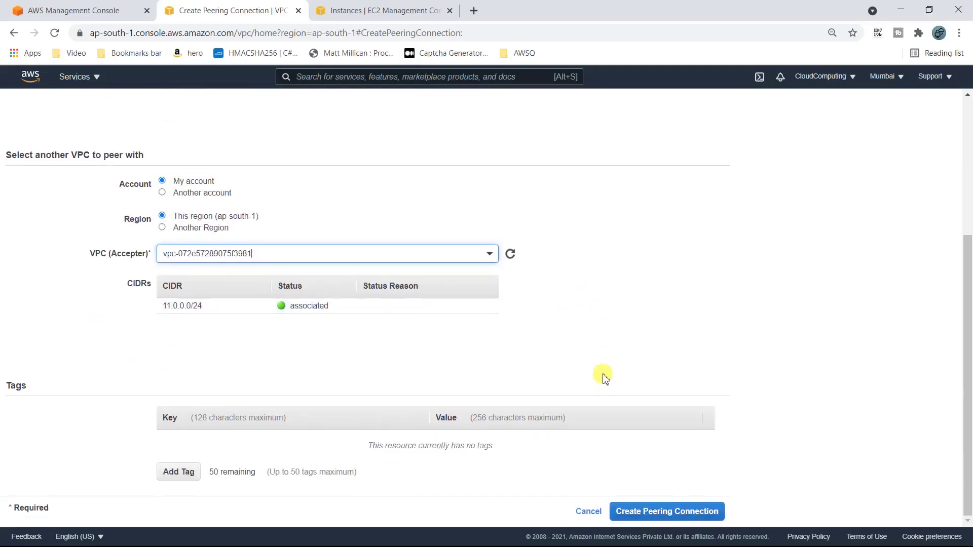
click(648, 513)
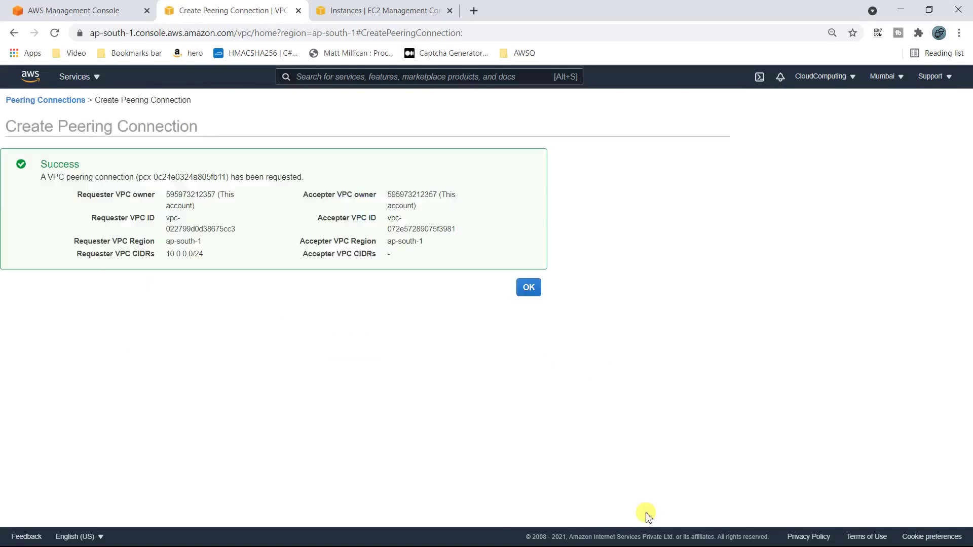
click(528, 287)
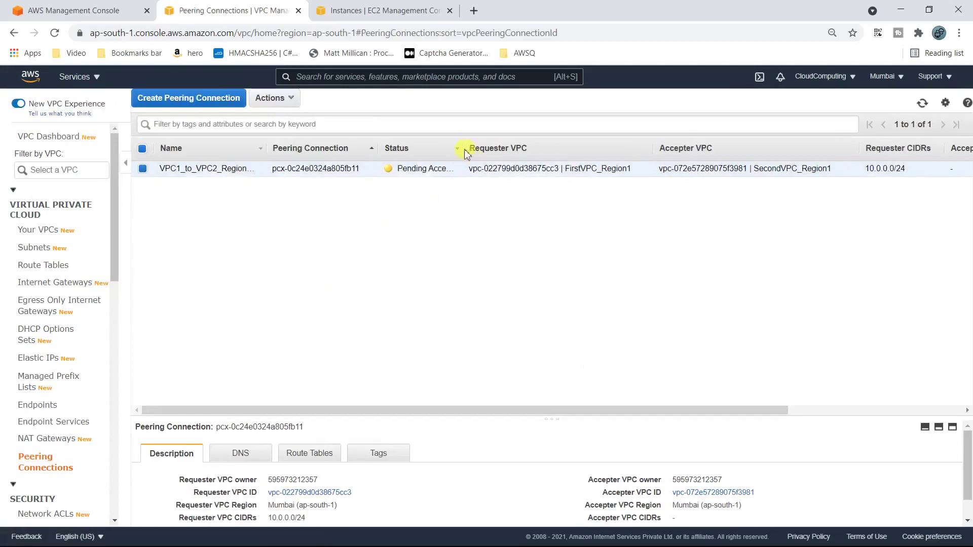
Step: Accept the pending VPC1_to_VPC2_RegionMumbai peering connection request, widening the status column to read it in full
drag(462, 150, 543, 150)
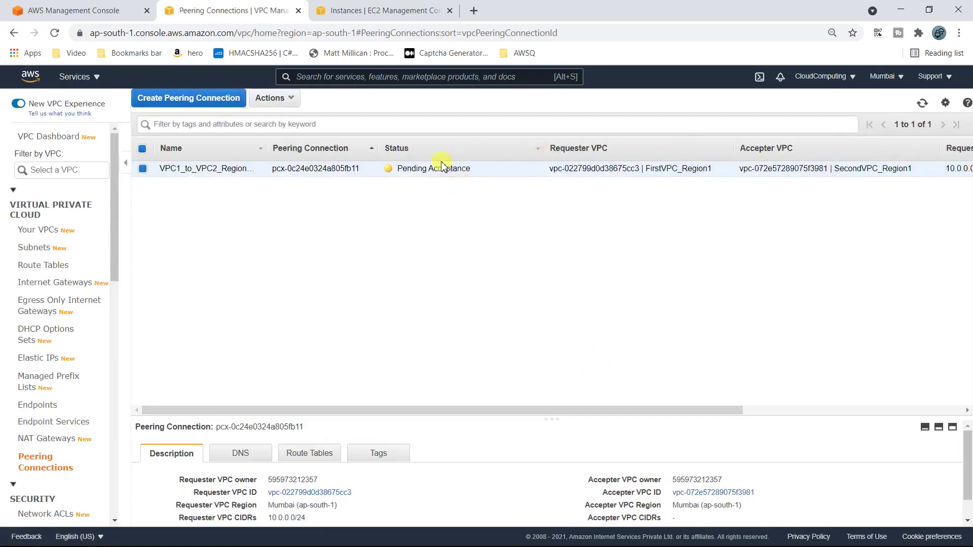
click(287, 100)
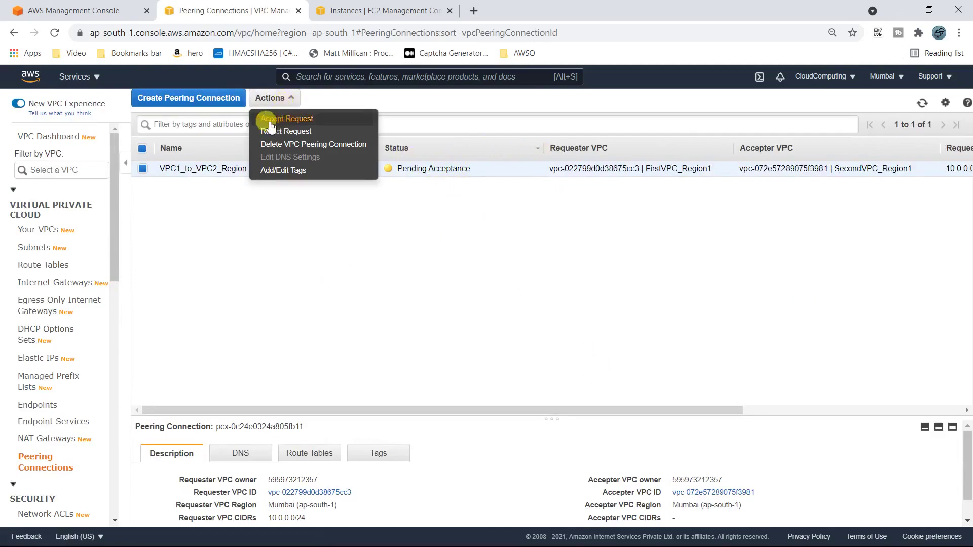
click(291, 121)
click(698, 365)
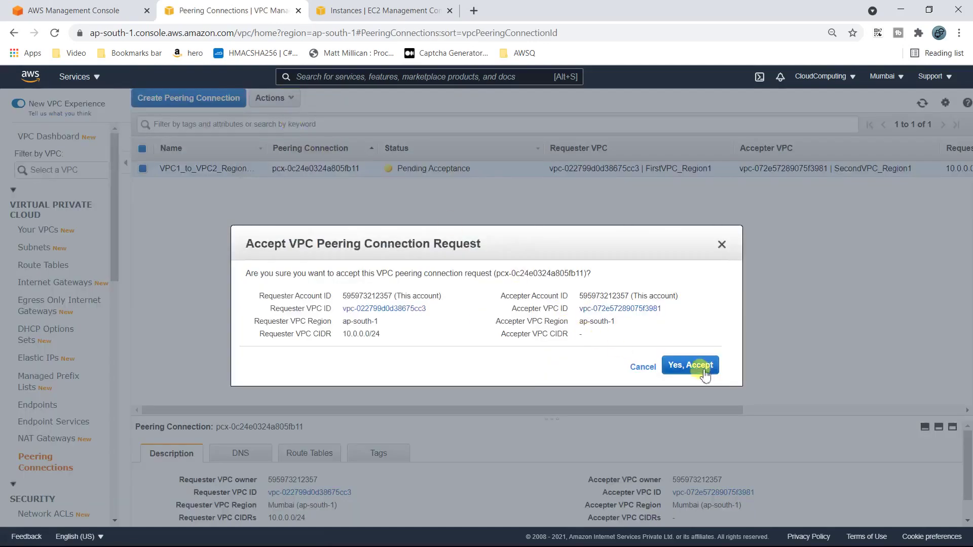
click(694, 358)
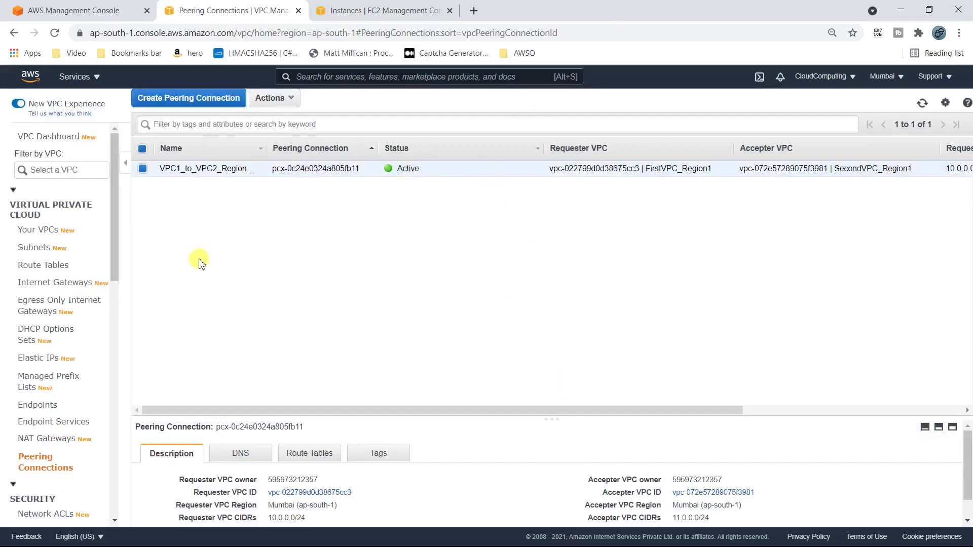
Step: Add a route to 11.0.0.0/24 through the VPC1_to_VPC2_RegionMumbai peering connection in the FirstRT_VPC1_Public route table and save it
click(59, 274)
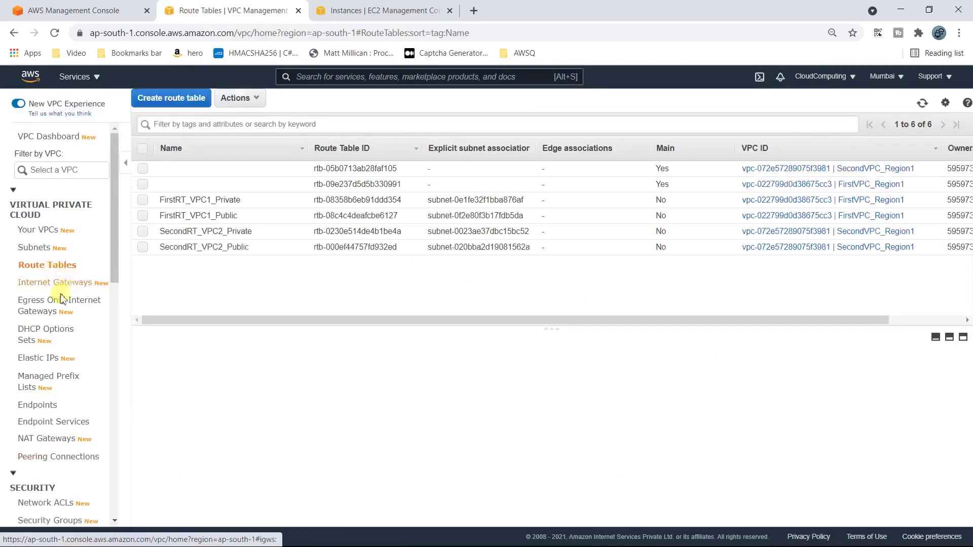
click(192, 216)
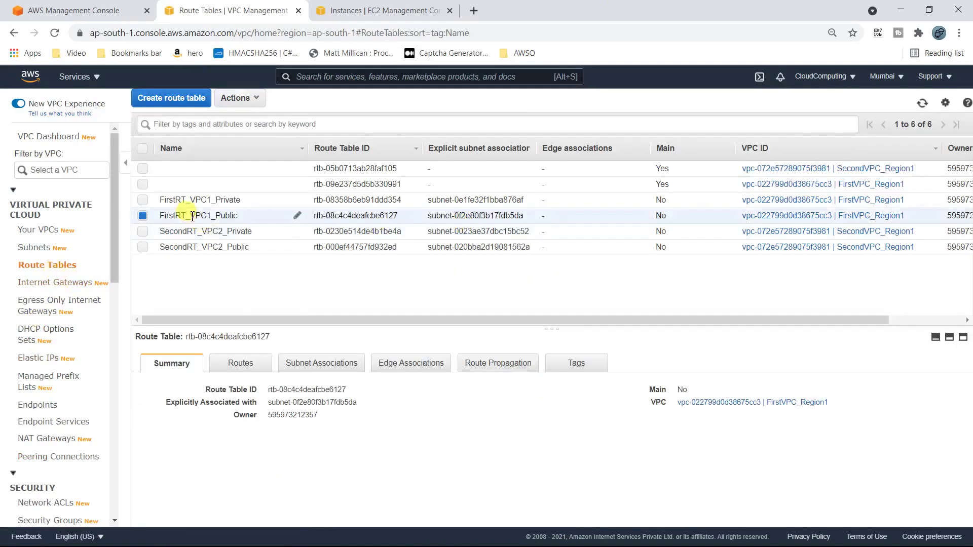
click(240, 363)
click(174, 393)
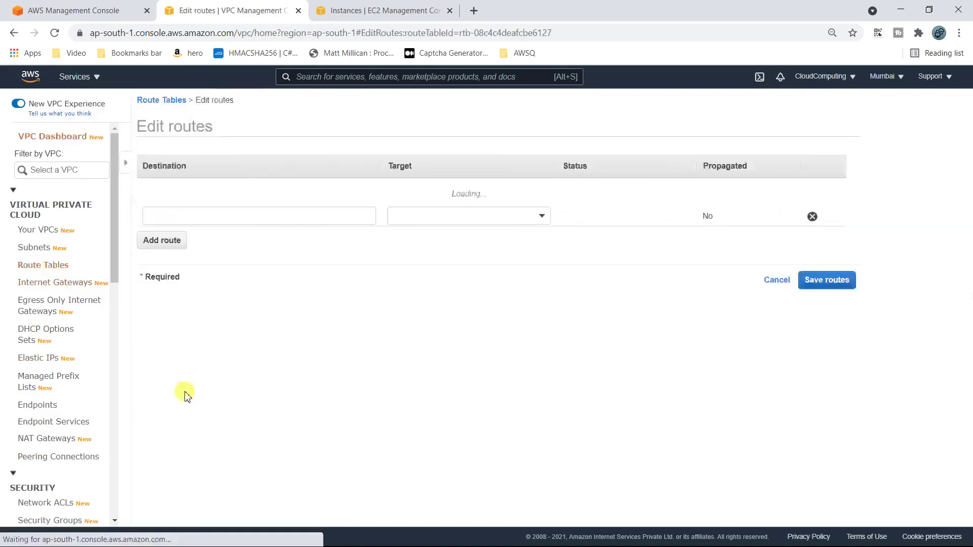
click(51, 234)
click(43, 226)
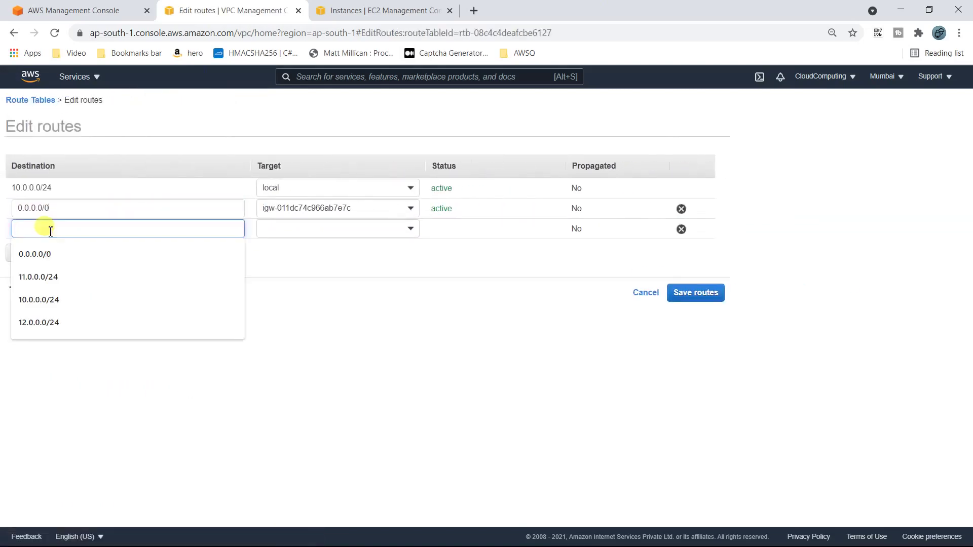
click(44, 279)
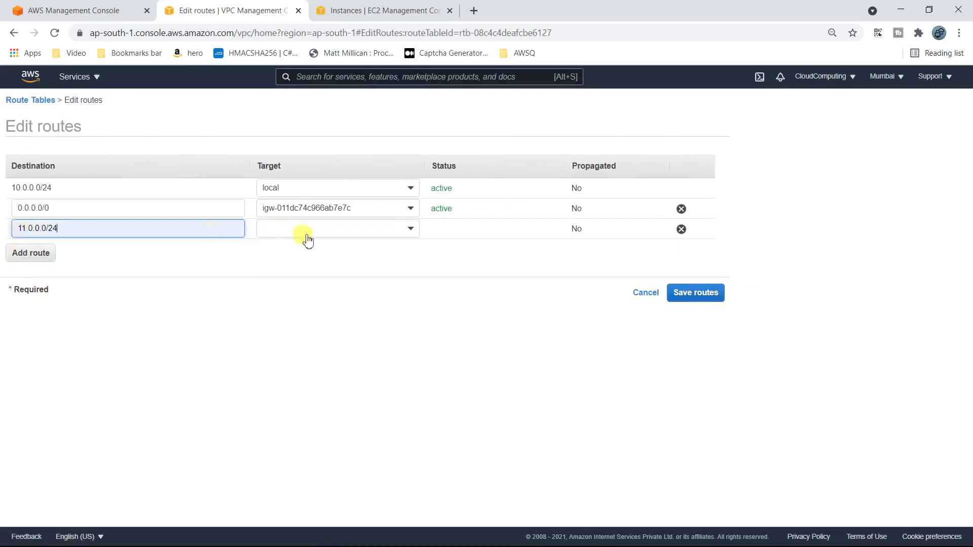
click(411, 232)
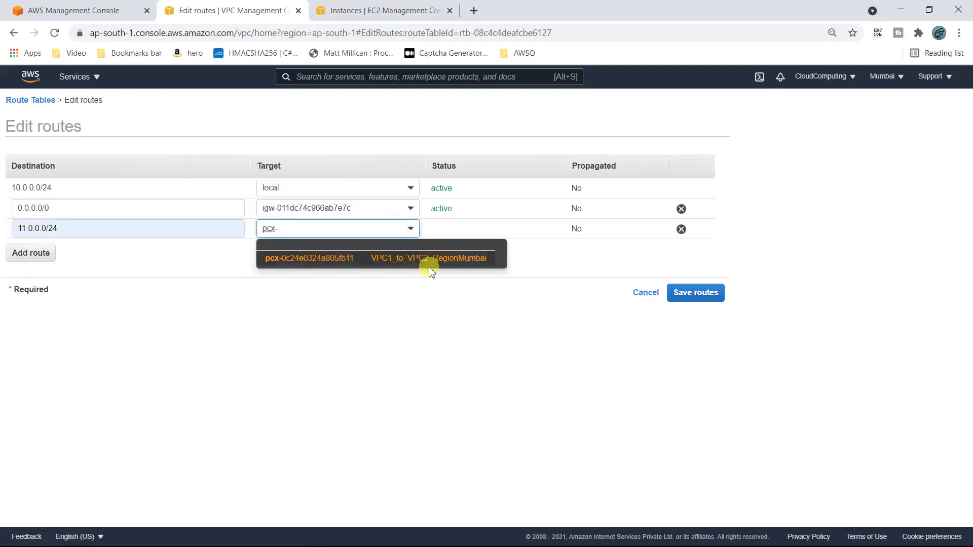
click(409, 262)
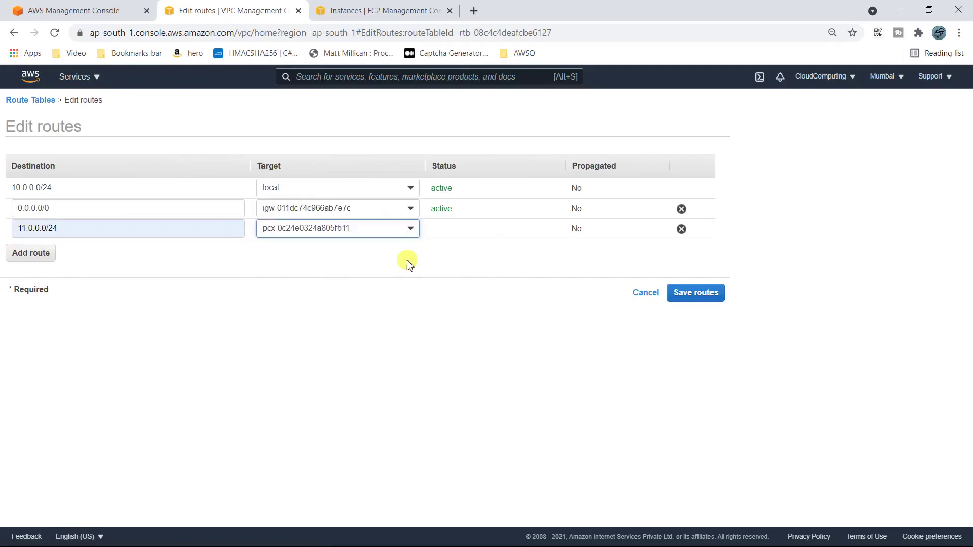
click(684, 293)
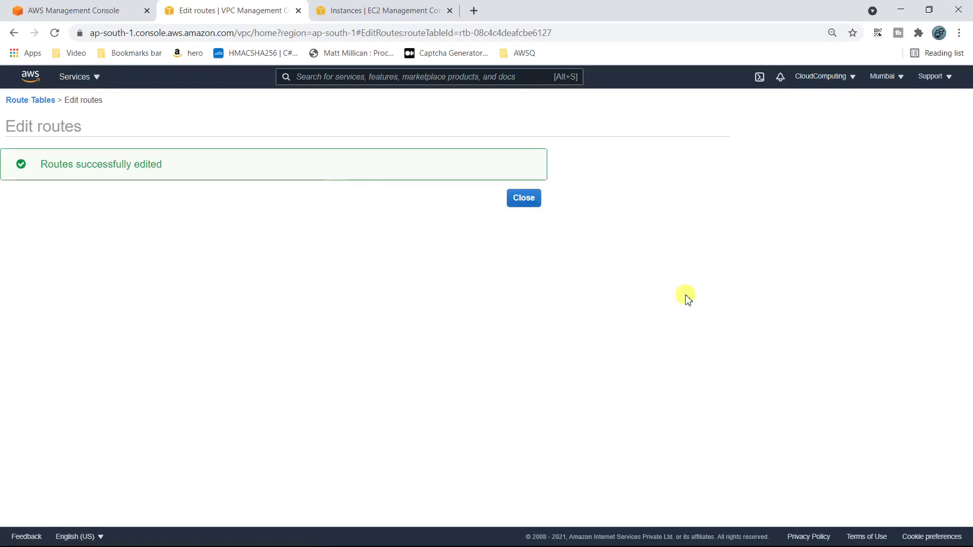
click(521, 199)
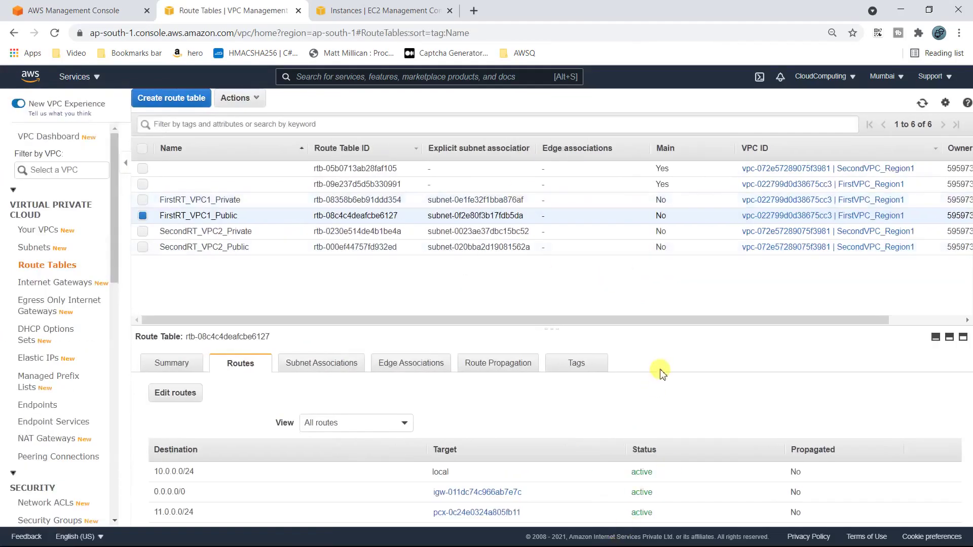
Step: Switch to the 65.2.31.9 remote desktop session, try to connect to 11.0.0.220 from it, and return to the route tables in the browser
key(alt+Tab)
key(alt+Tab)
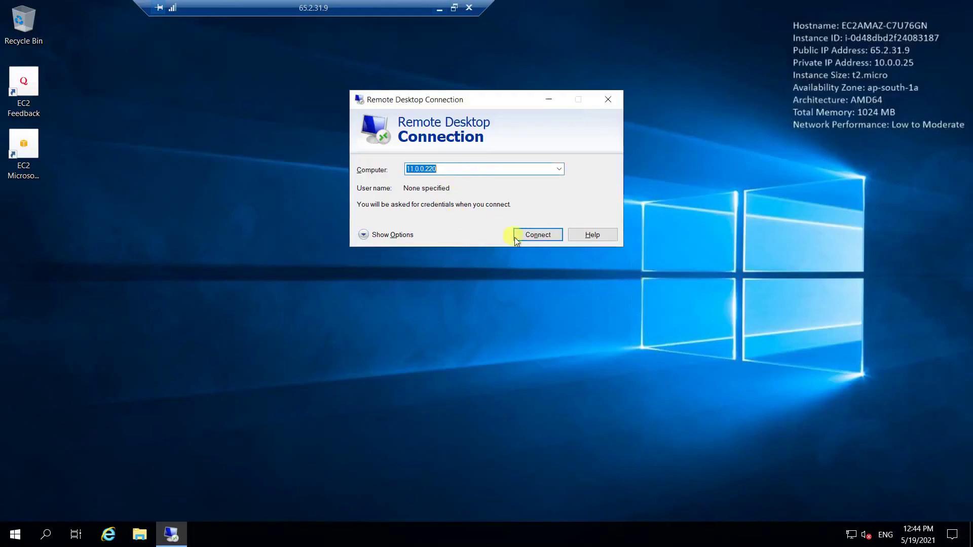
click(518, 237)
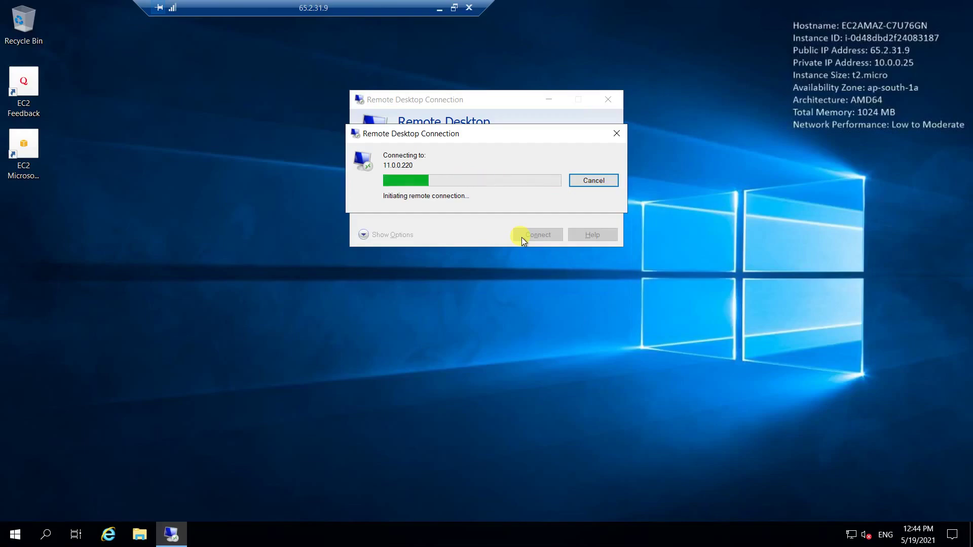
click(569, 296)
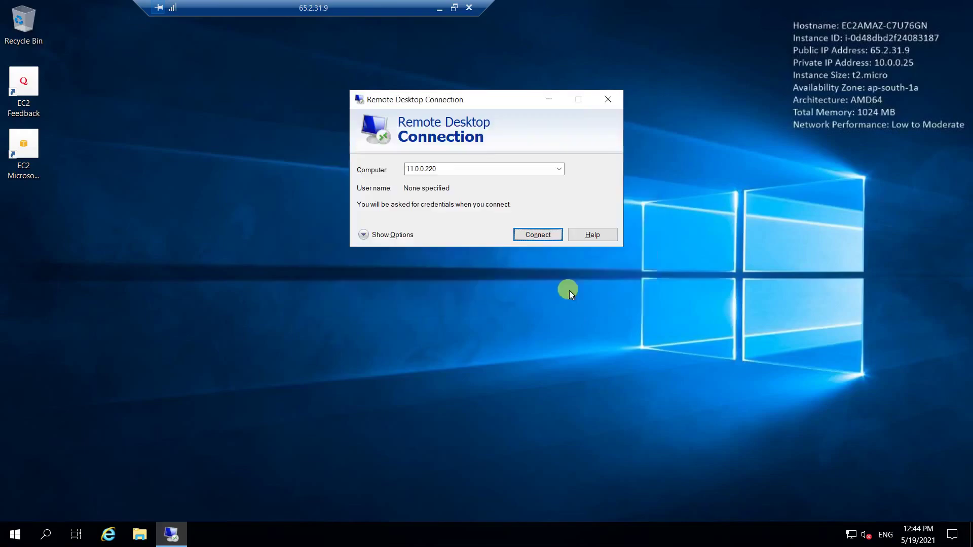
click(436, 10)
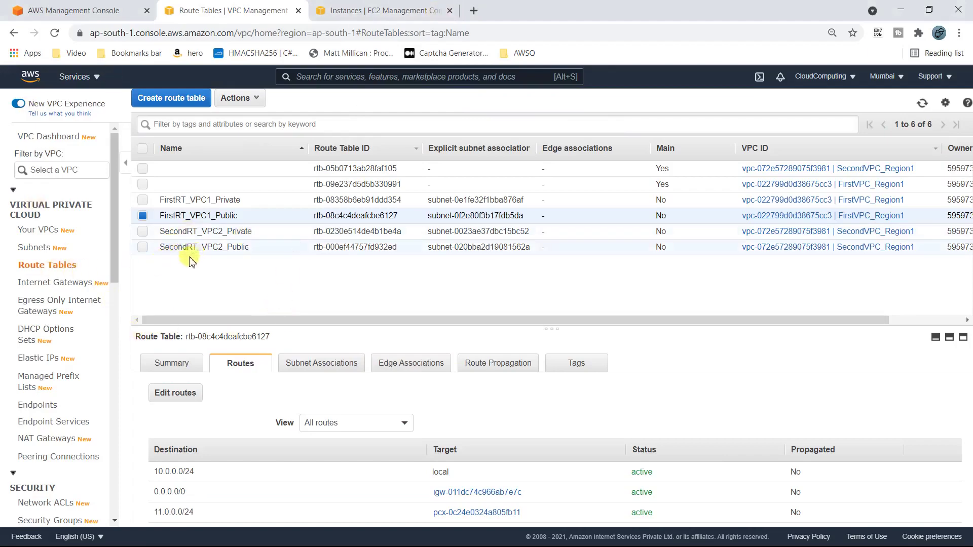
Step: Add a route to 10.0.0.0/24 through the VPC1_to_VPC2_RegionMumbai peering connection in the SecondRT_VPC2_Private route table and save it
click(201, 231)
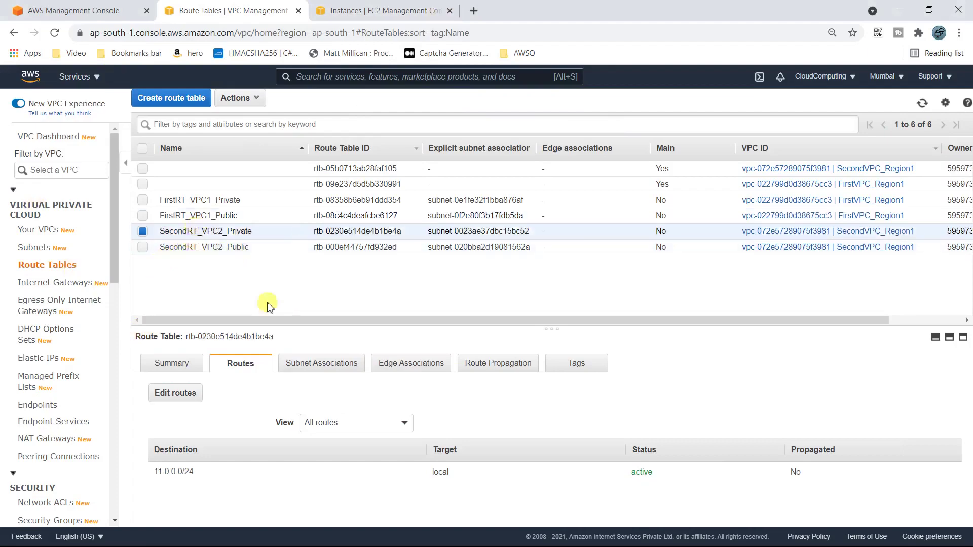
click(175, 392)
click(31, 211)
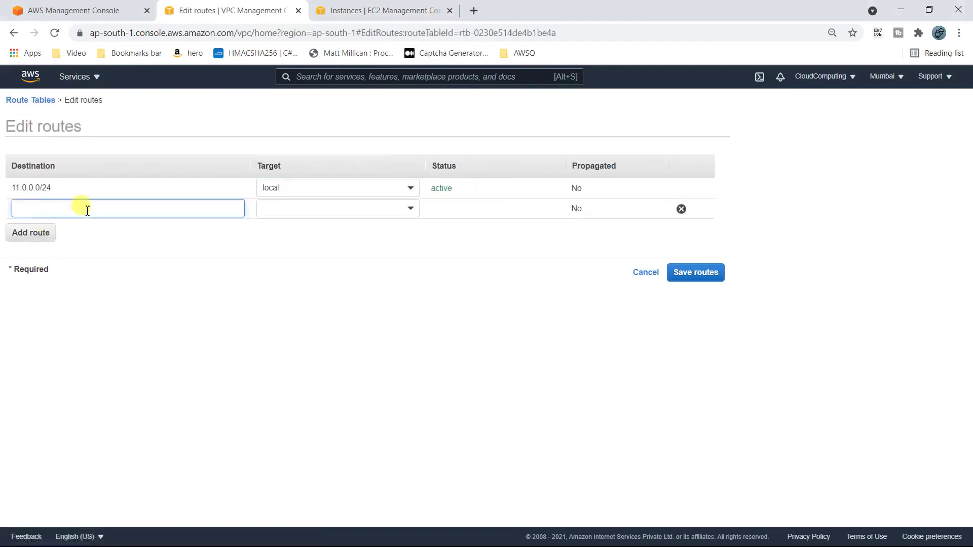
click(81, 208)
click(60, 280)
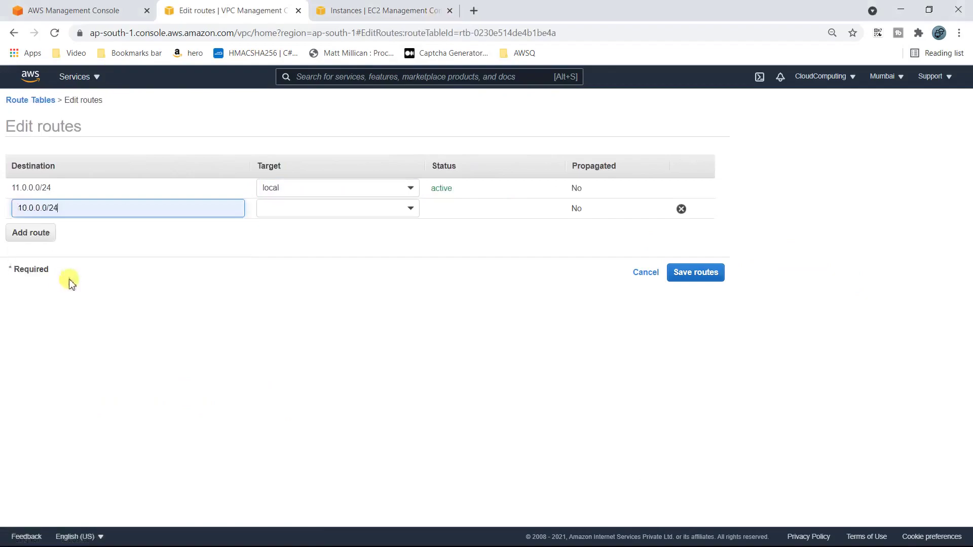
click(404, 210)
click(310, 333)
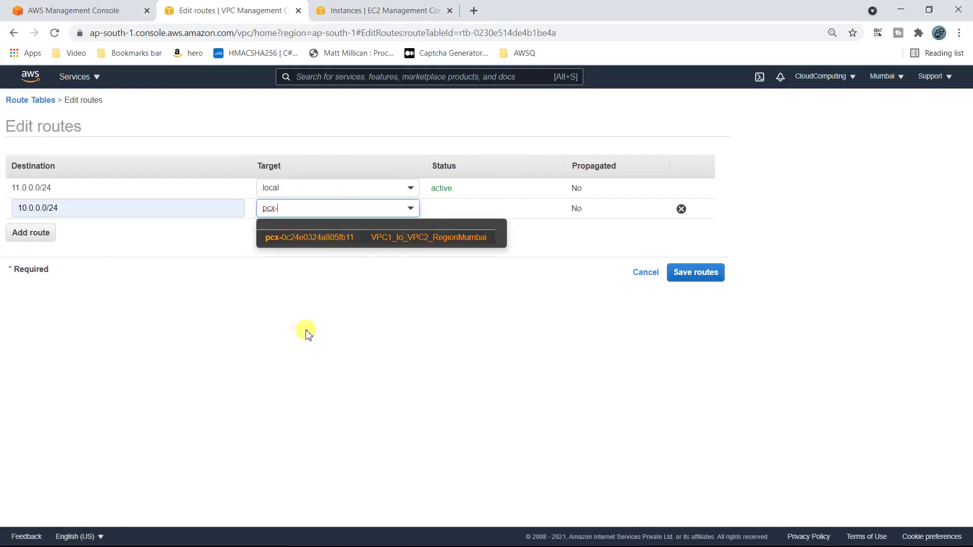
click(336, 240)
click(683, 274)
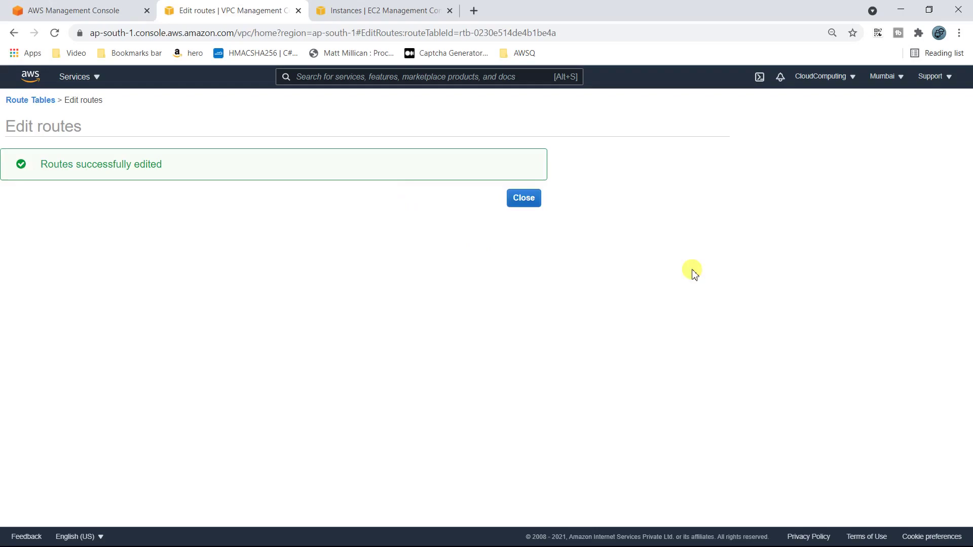
click(524, 202)
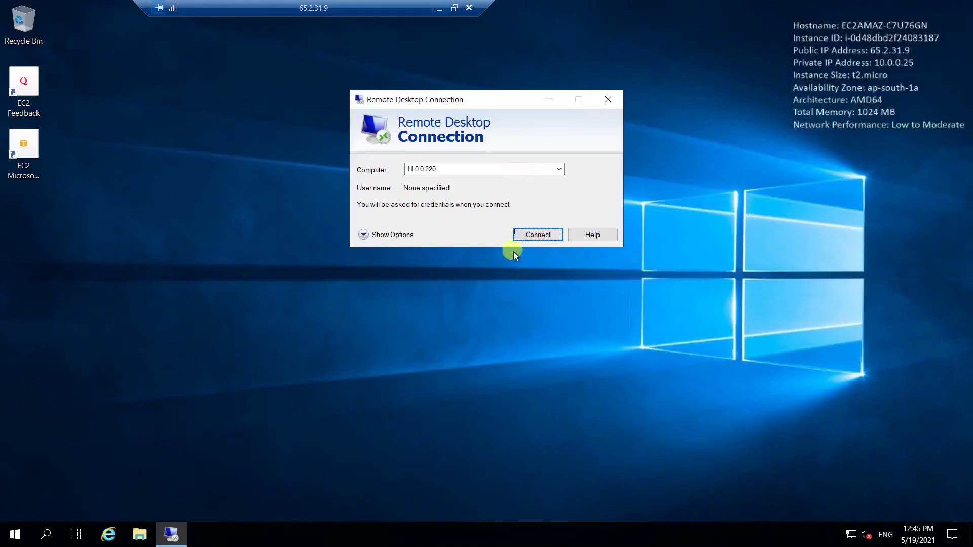
Step: Switch to the 65.2.31.9 remote desktop session, start a connection to 11.0.0.220 and enter Administrator as the user name
click(529, 236)
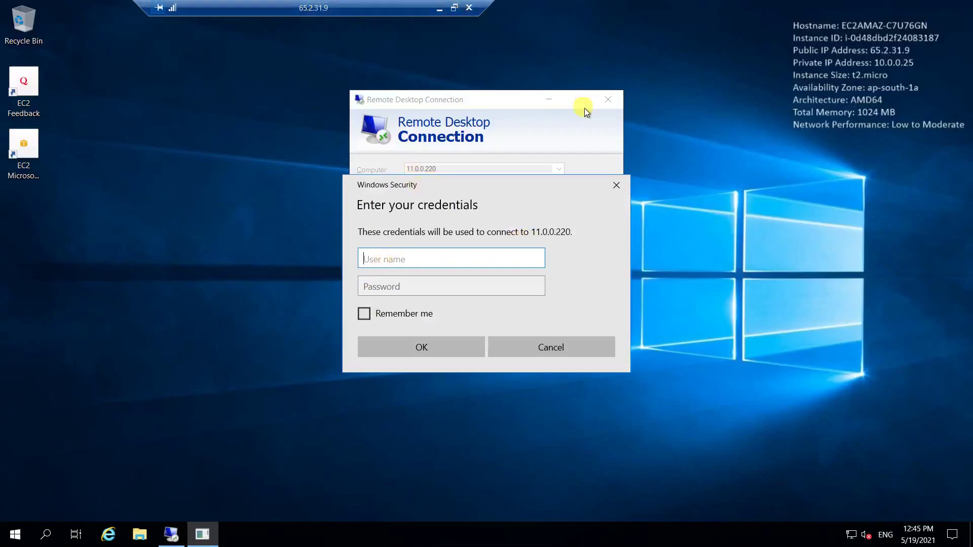
text(Administrator)
key(Tab)
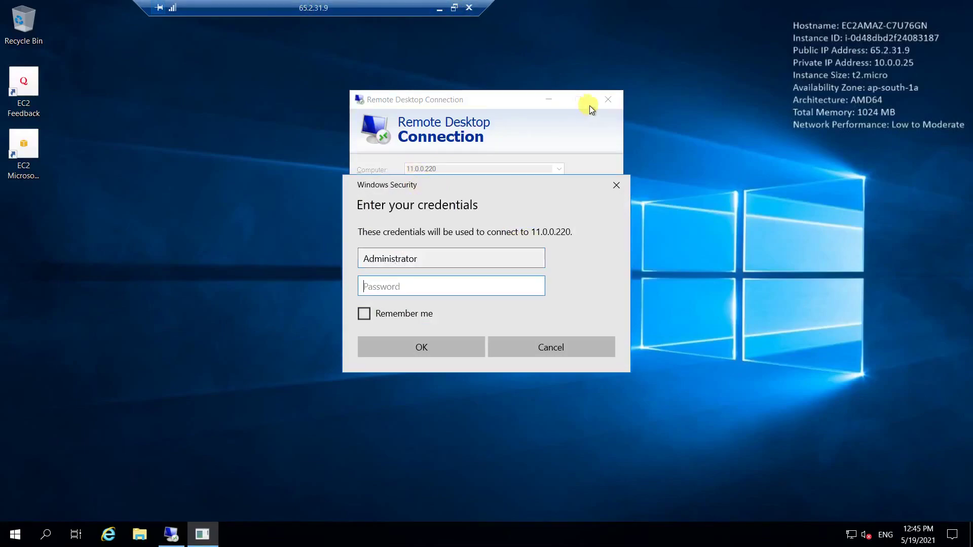
Step: Copy the VPC2_Private instance's password from the notes in Notepad++ and return to the remote session's credentials prompt
click(439, 8)
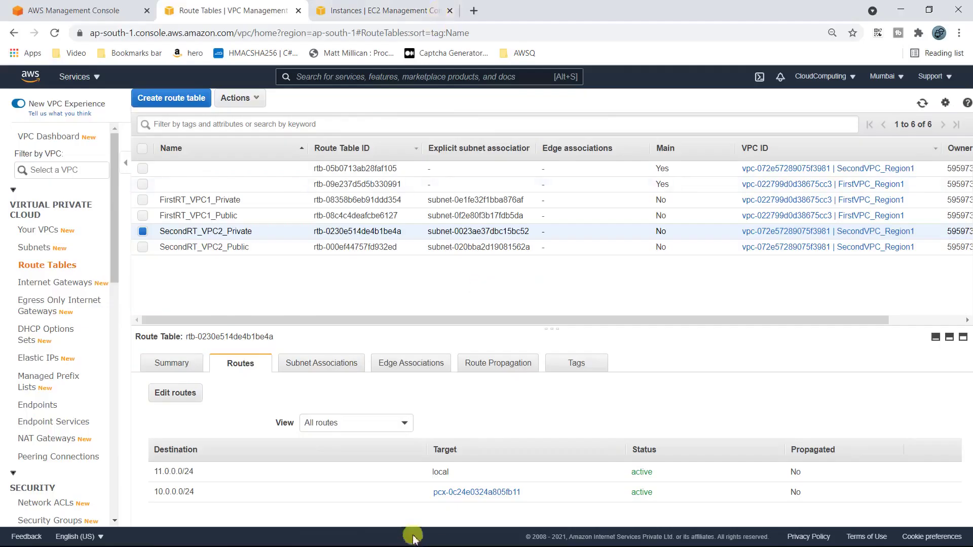
key(alt+Tab)
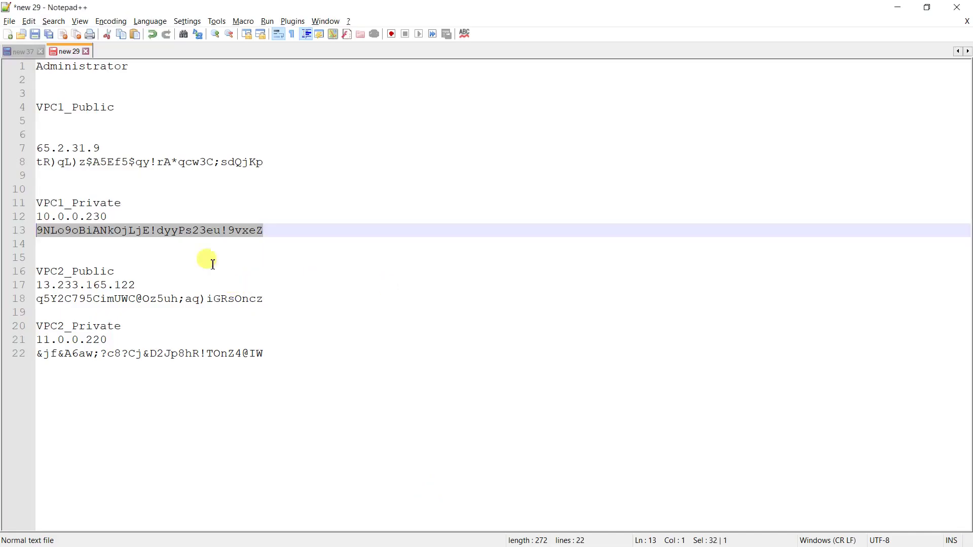
click(296, 354)
key(shift+Home)
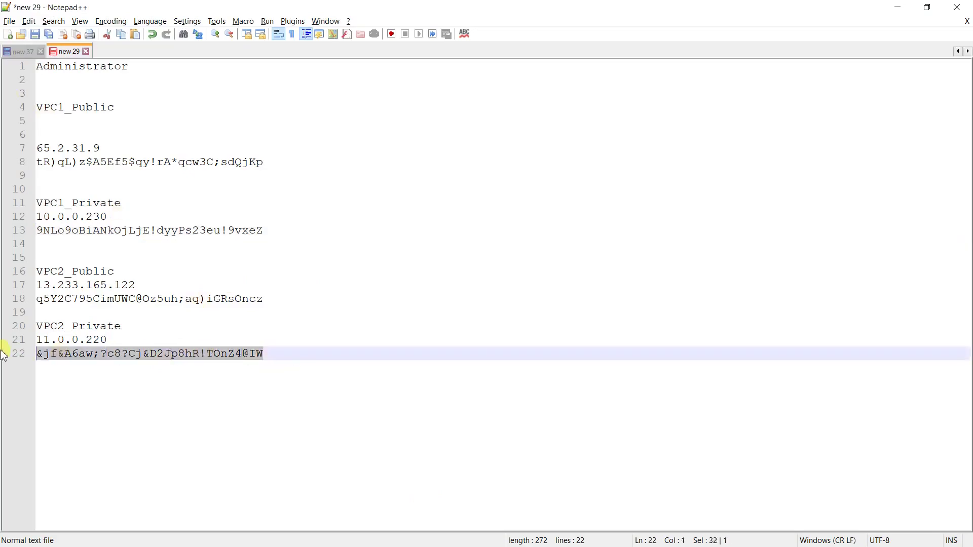
key(alt+Tab)
key(alt+Tab)
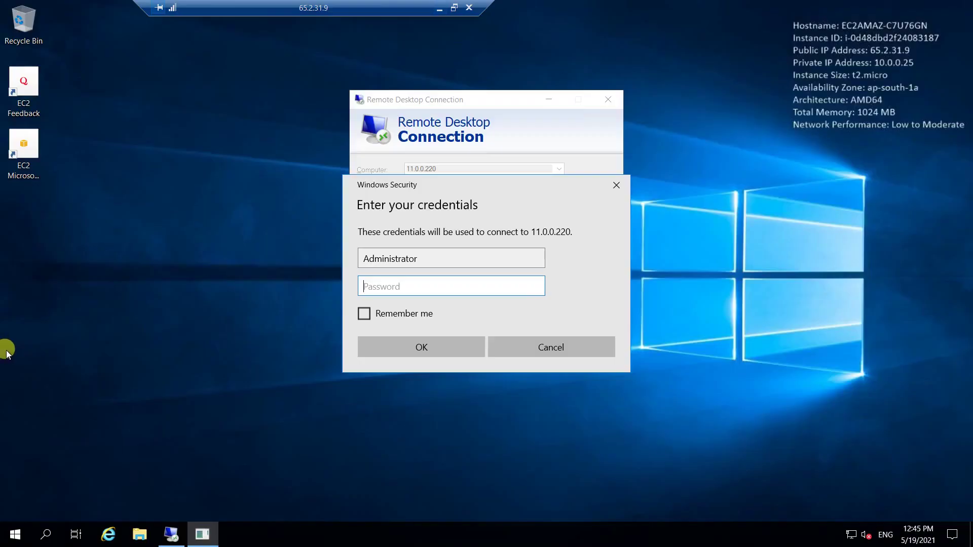
Step: Enter the VPC2_Private instance's password and connect to 11.0.0.220 despite the untrusted certificate
key(ctrl+v)
click(433, 354)
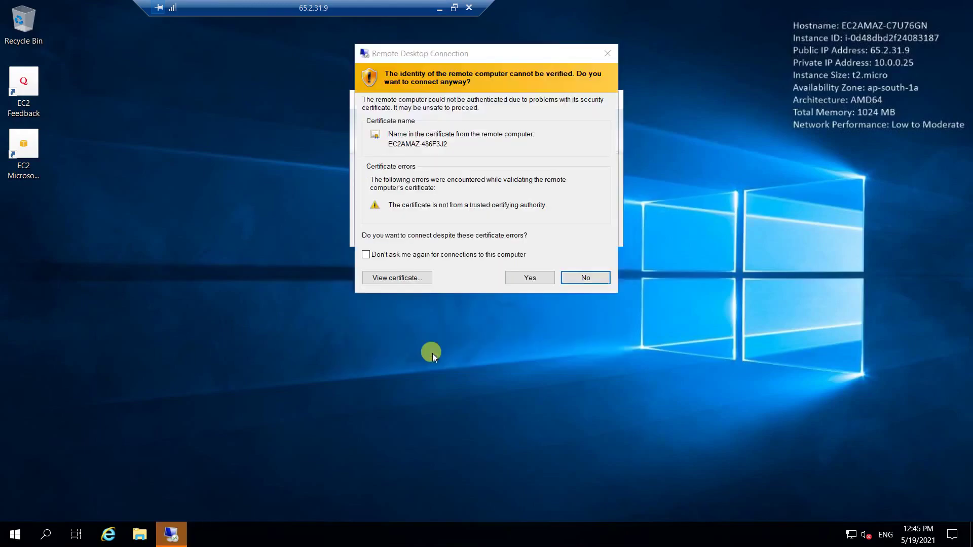
click(519, 276)
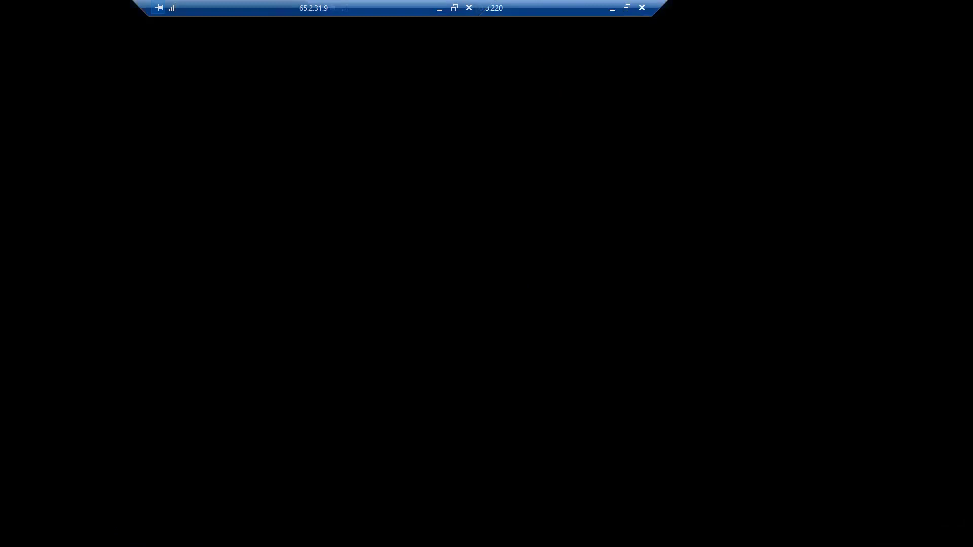
Step: Separate the connection bars of the 65.2.31.9 and 11.0.0.220 sessions, and minimize and restore the 11.0.0.220 session to compare both desktops
drag(506, 8, 603, 7)
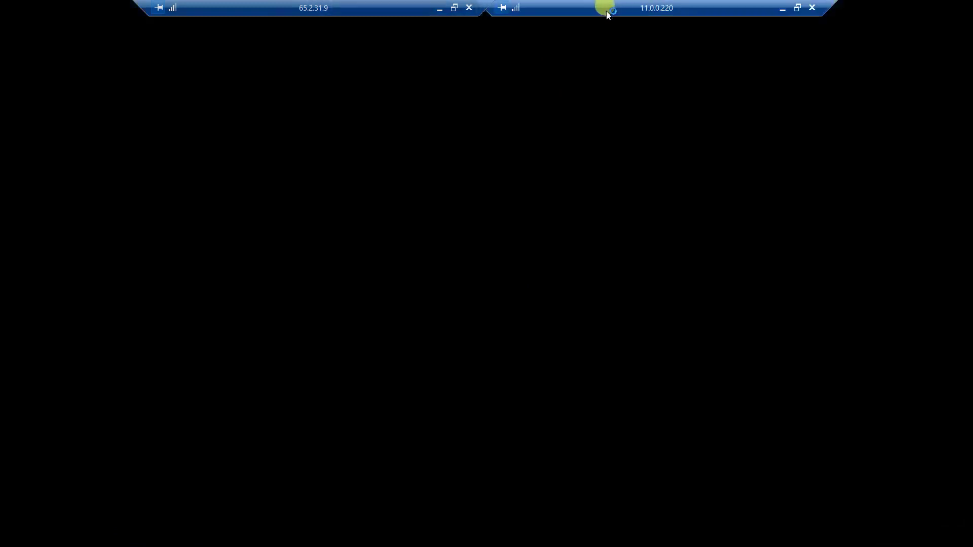
drag(432, 8, 336, 7)
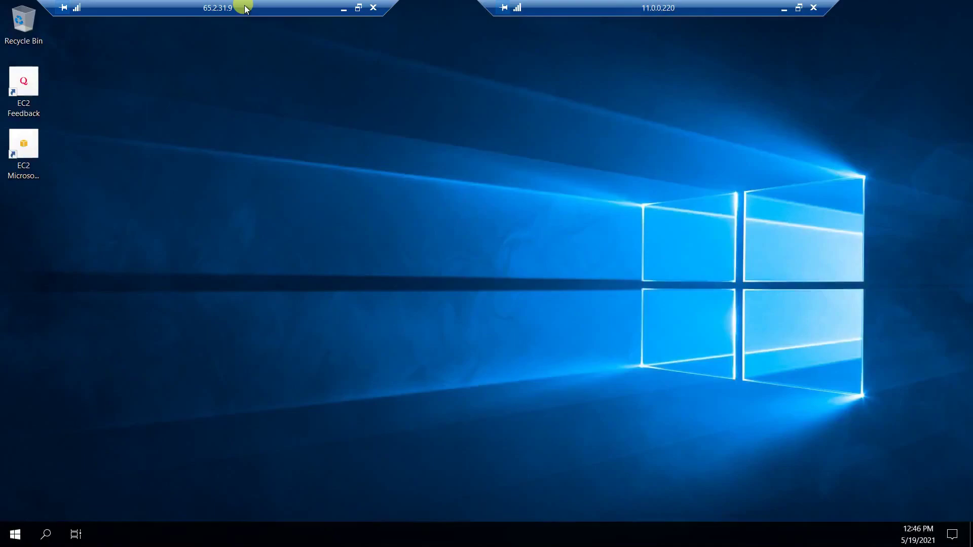
click(780, 9)
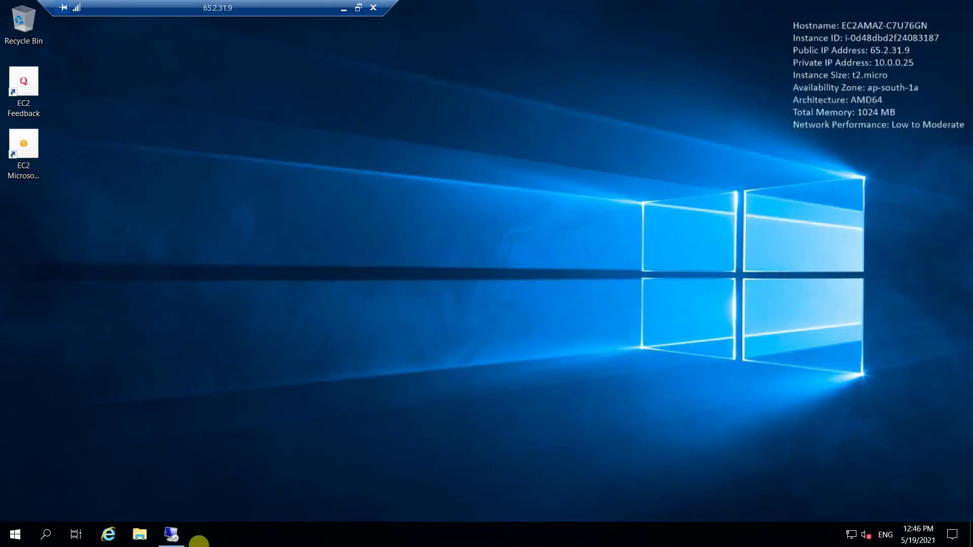
click(172, 534)
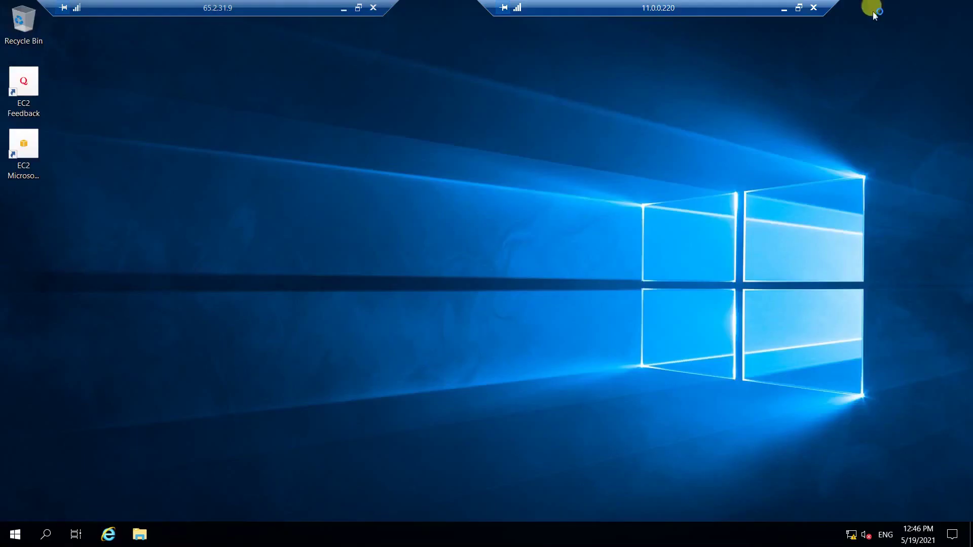
Step: Disconnect the nested 11.0.0.220 remote session and minimize the 65.2.31.9 session to return to the AWS console
click(813, 7)
click(537, 296)
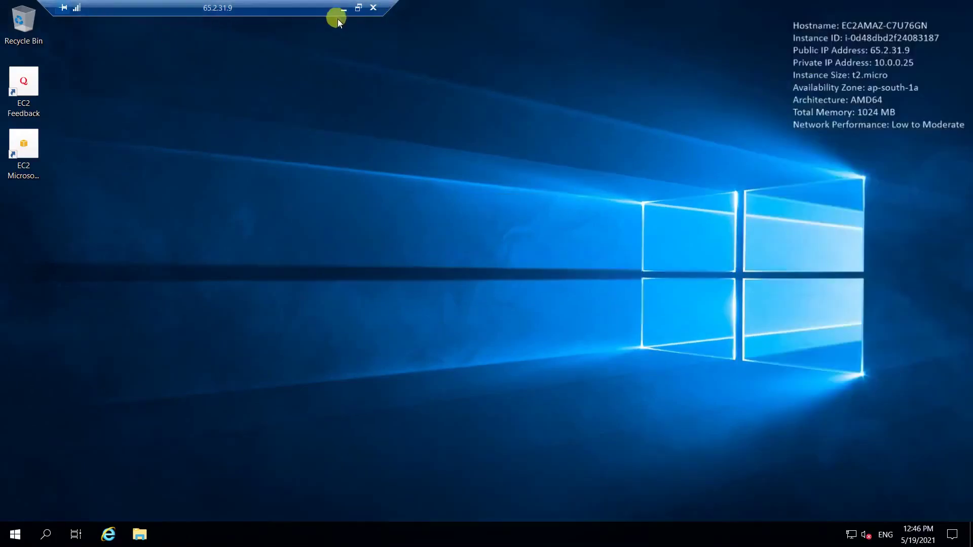
click(343, 7)
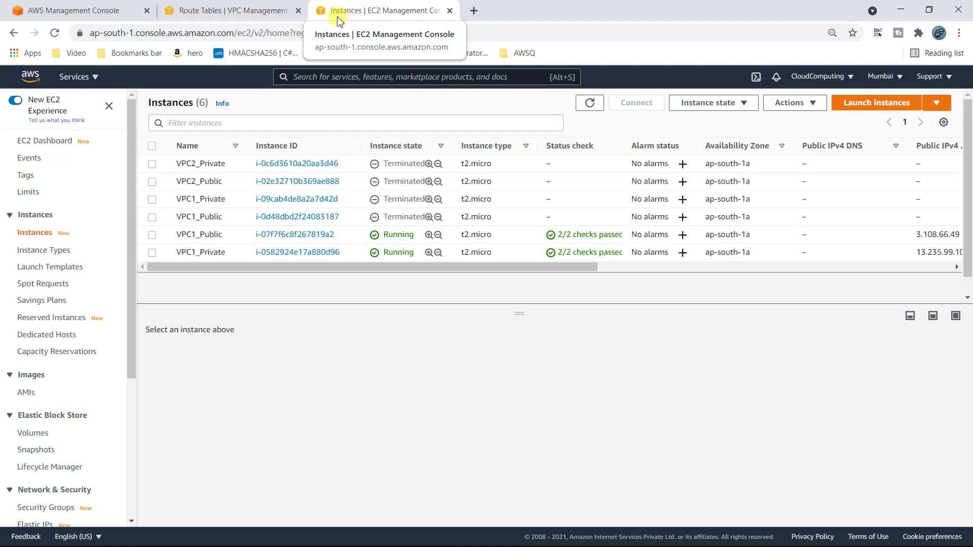
Step: Duplicate the EC2 Instances page, switch the copy to the US East (N. Virginia) region, and compare it with the Mumbai instances
right_click(361, 6)
click(379, 97)
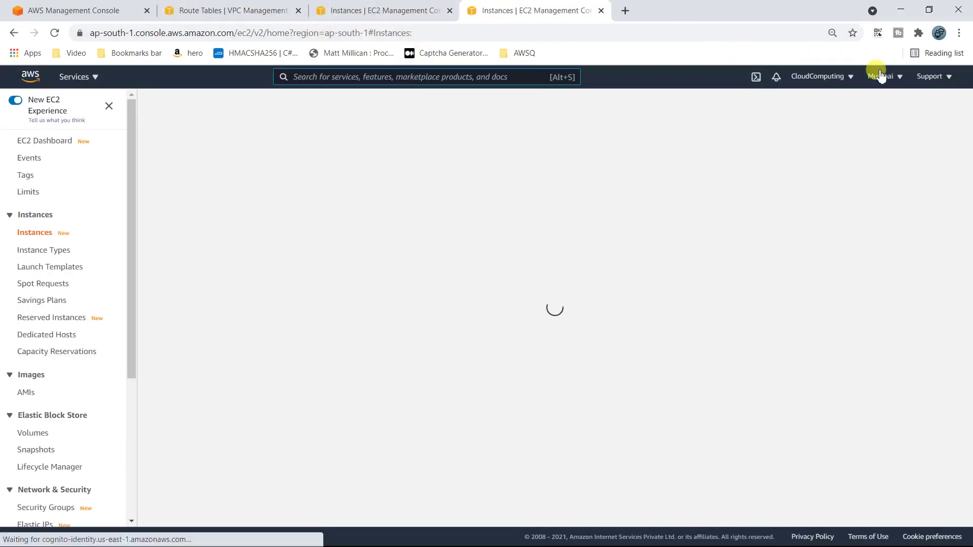
click(880, 75)
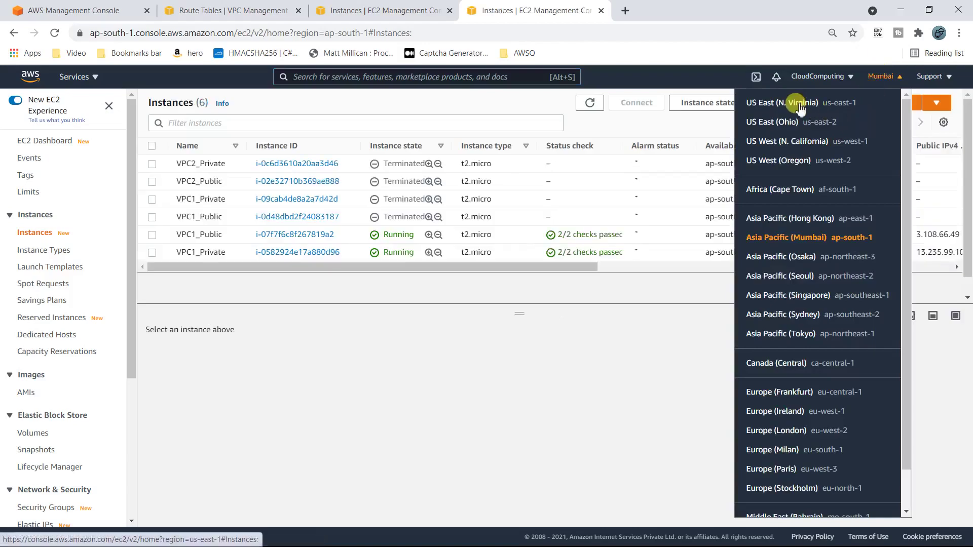
click(800, 103)
click(364, 10)
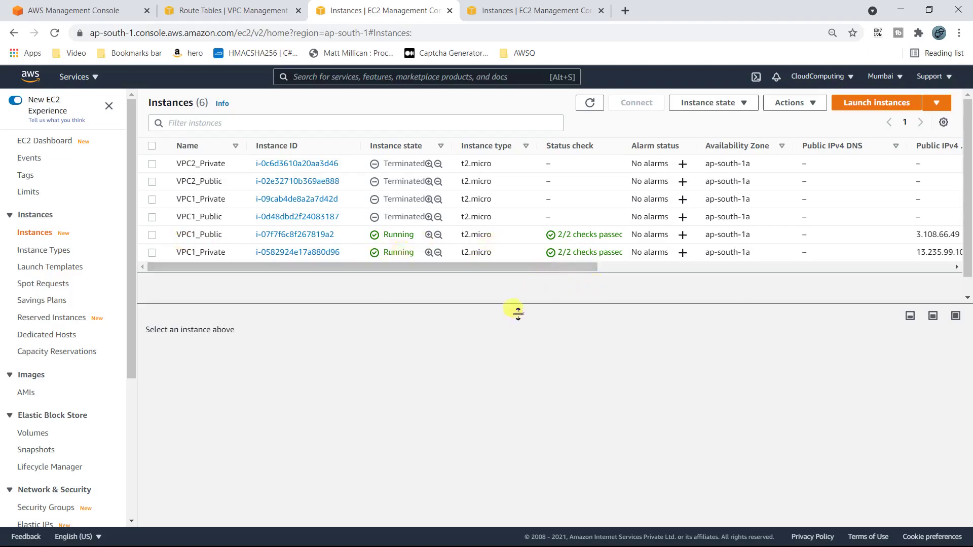
mouse_move(517, 313)
mouse_down()
mouse_move(506, 354)
mouse_move(524, 322)
mouse_up()
click(512, 7)
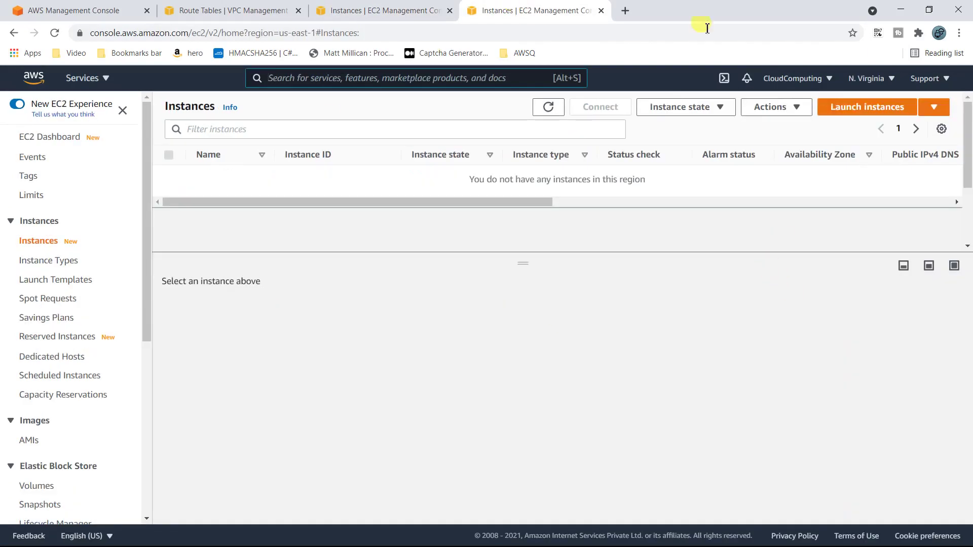
Step: Open the VPC console for the N. Virginia region in a separate browser tab
click(96, 81)
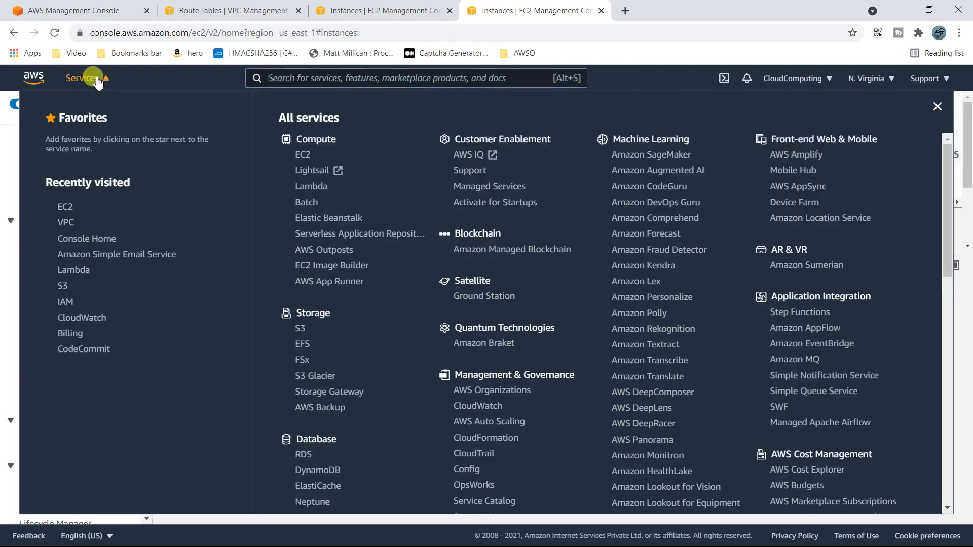
right_click(65, 222)
click(115, 231)
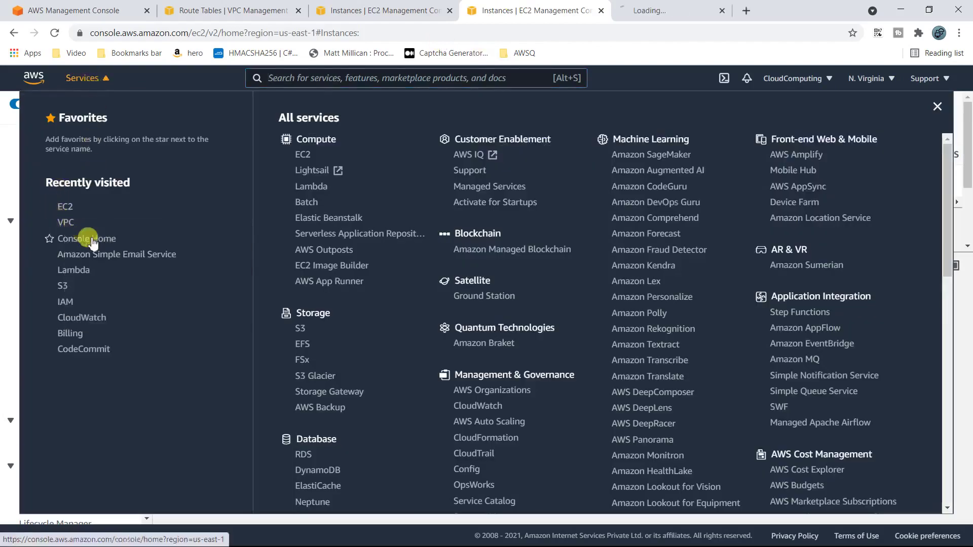
click(934, 109)
click(674, 8)
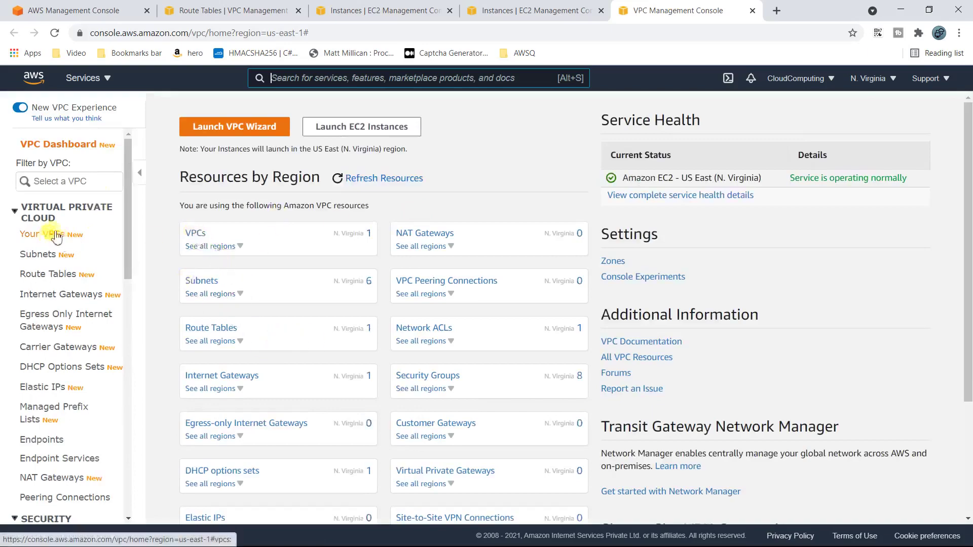
click(228, 128)
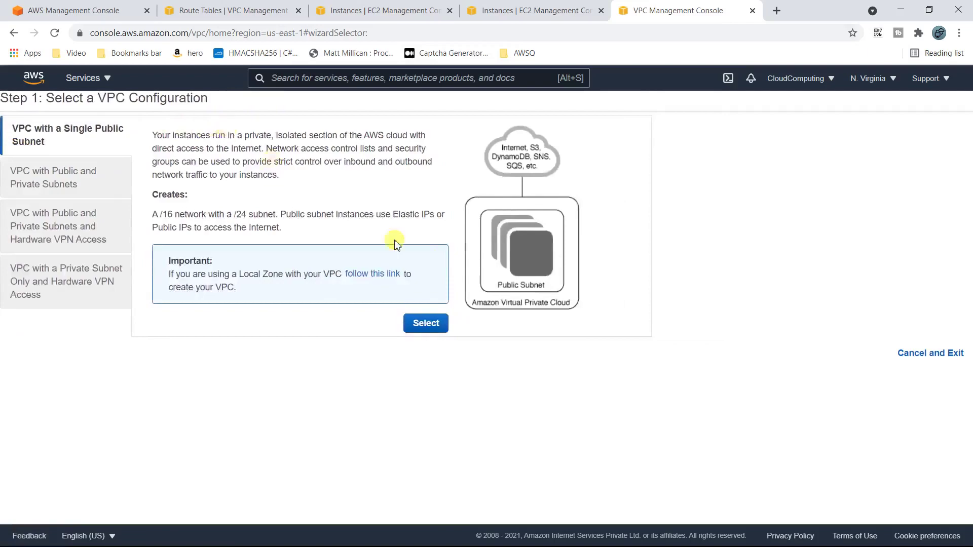
click(426, 324)
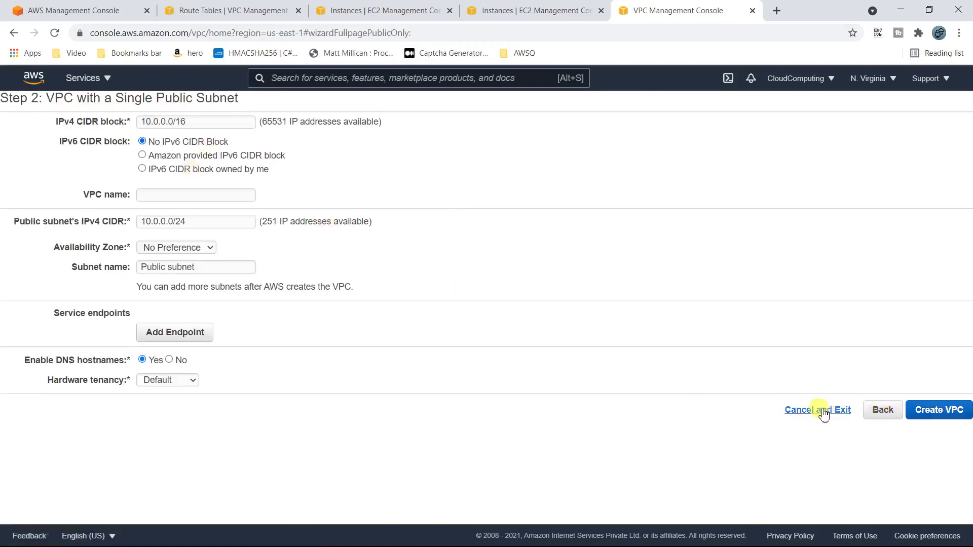
triple_click(218, 123)
text(1)
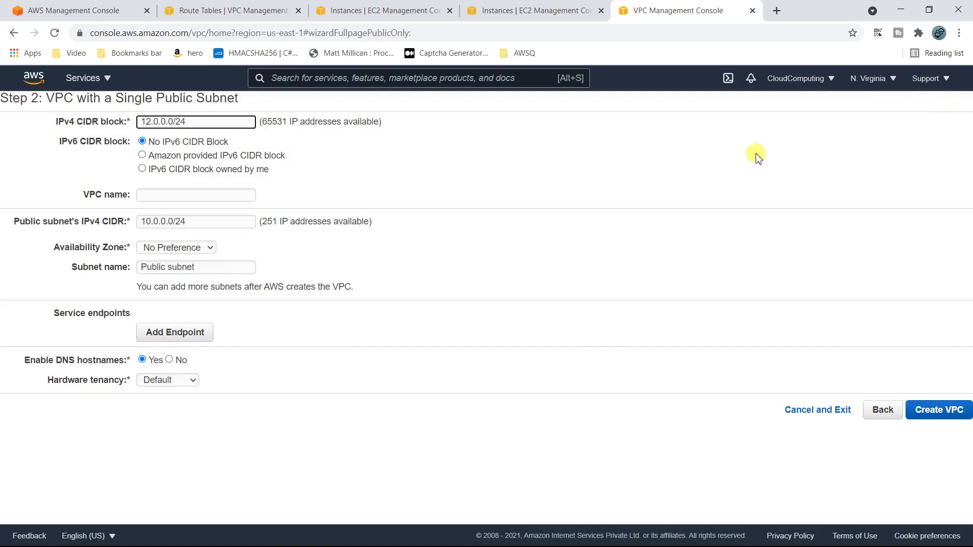
click(191, 196)
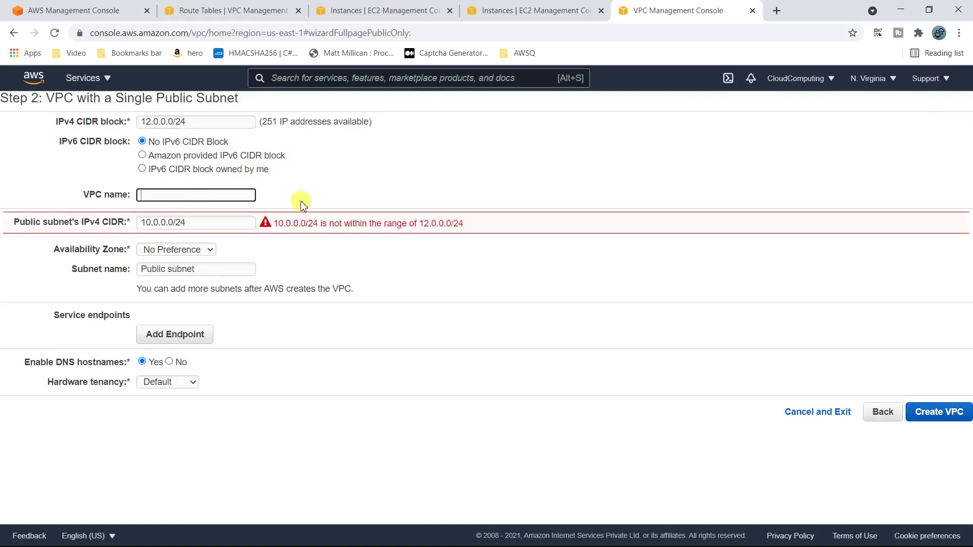
click(219, 10)
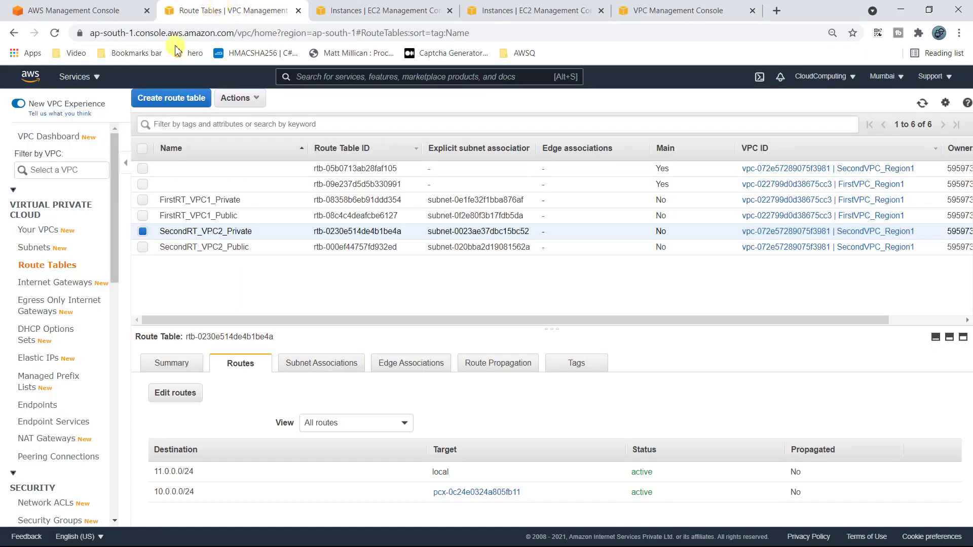
click(54, 231)
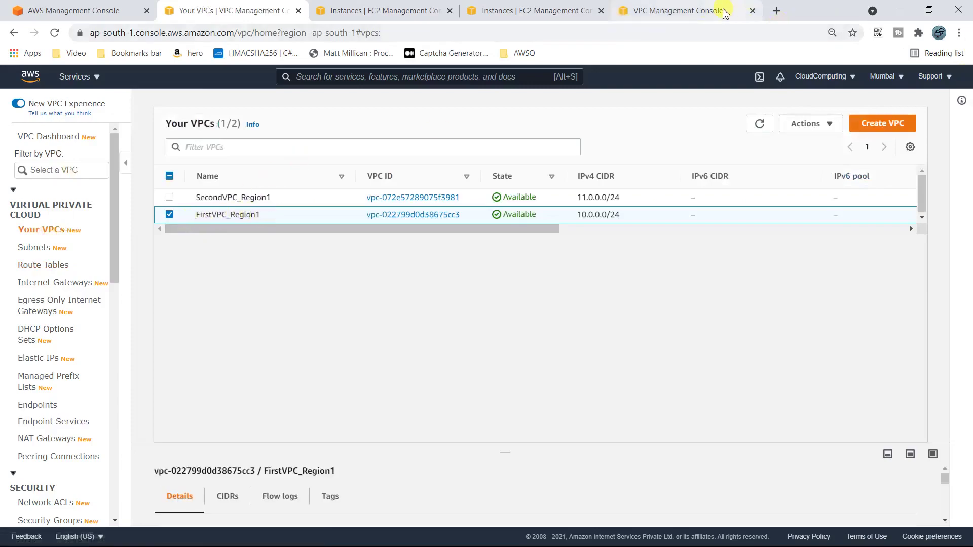
click(696, 14)
click(173, 200)
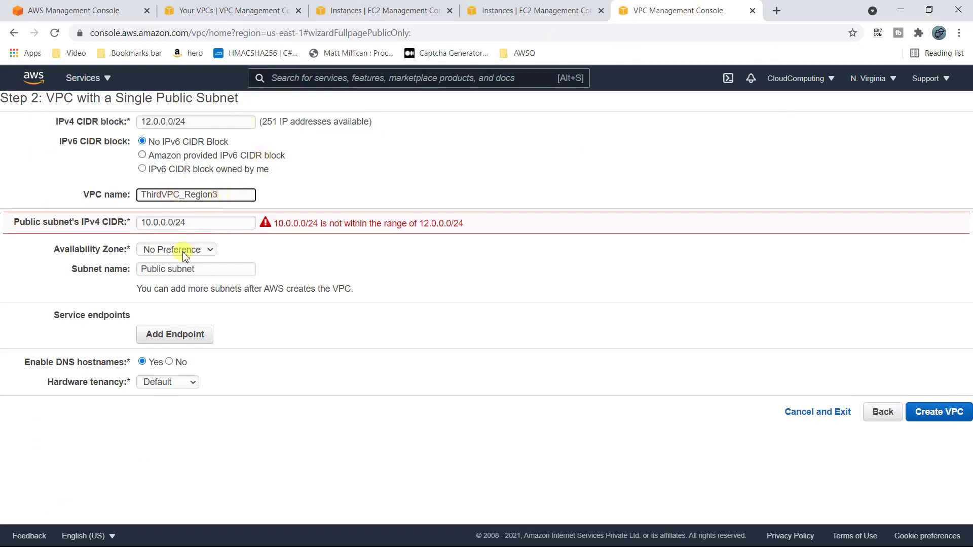
click(8, 251)
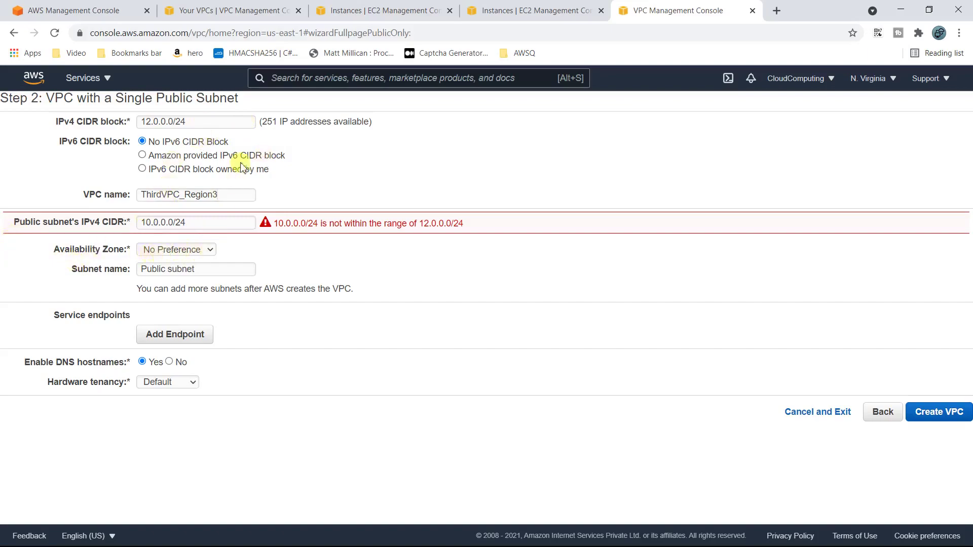
drag(194, 128, 60, 117)
key(ctrl+c)
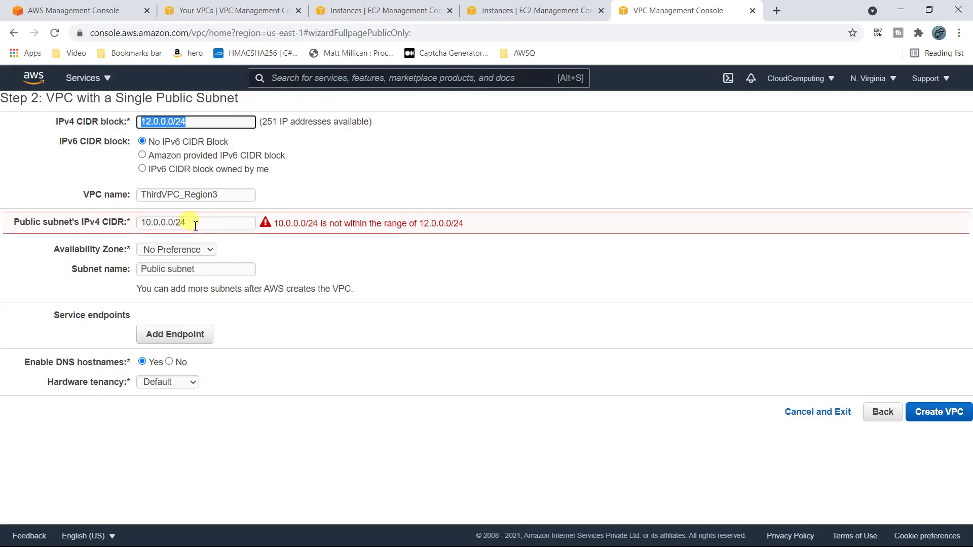
drag(195, 225, 99, 221)
key(ctrl+v)
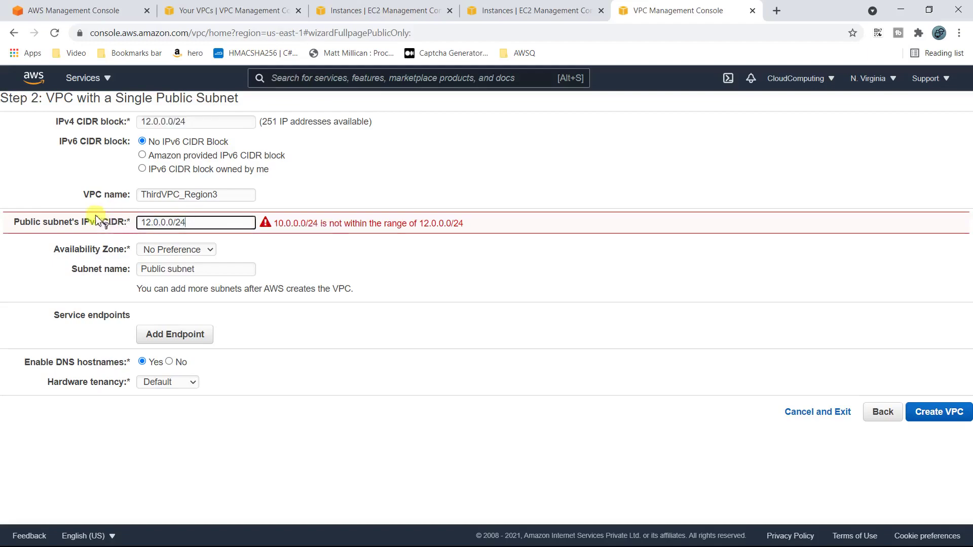
click(310, 362)
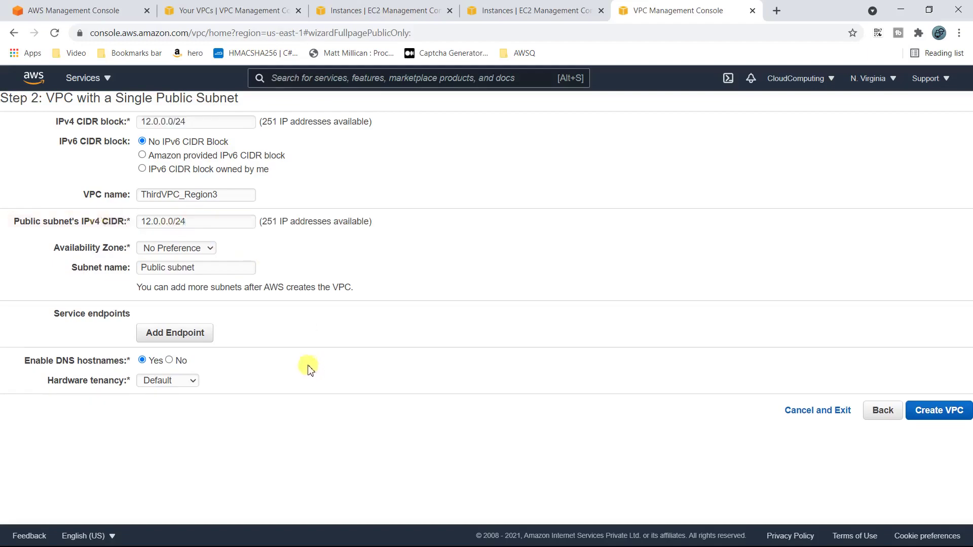
click(193, 255)
click(173, 267)
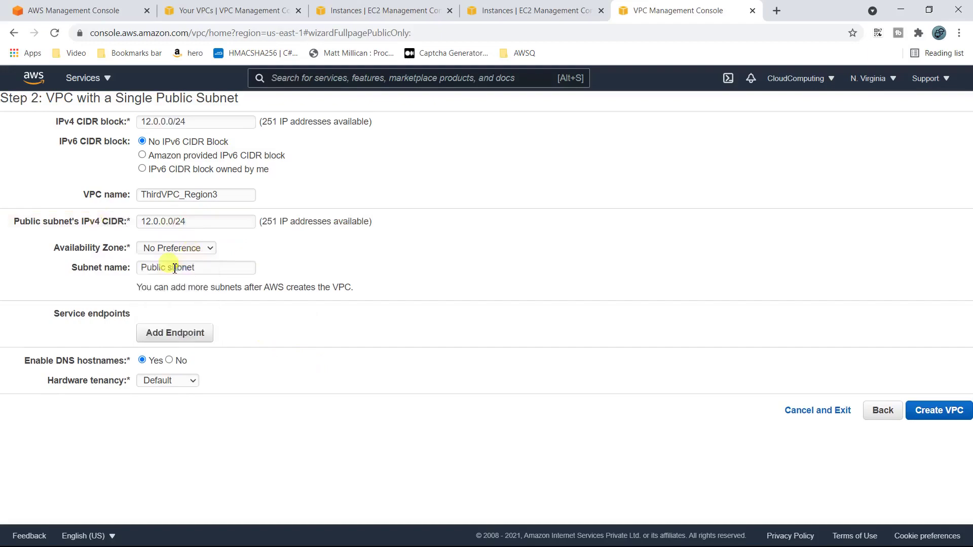
click(223, 272)
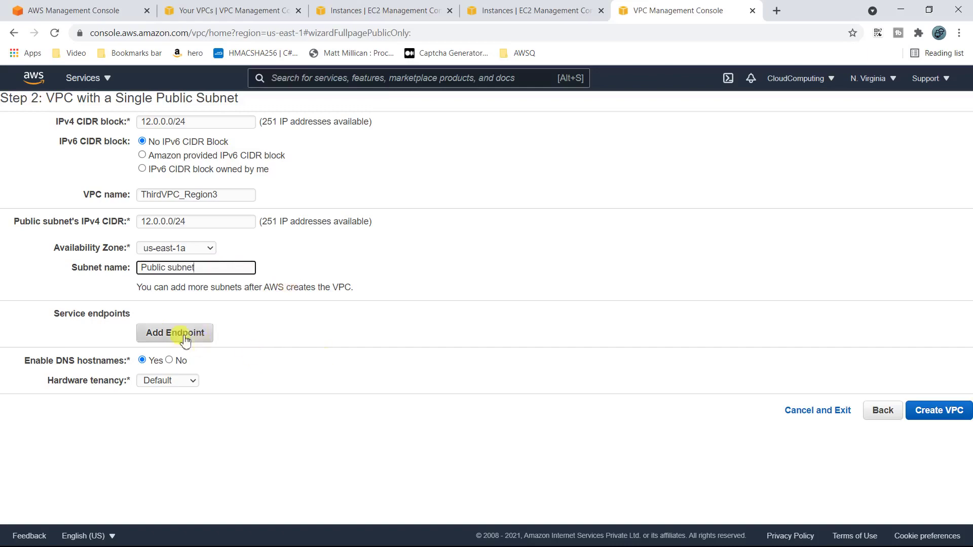
triple_click(201, 268)
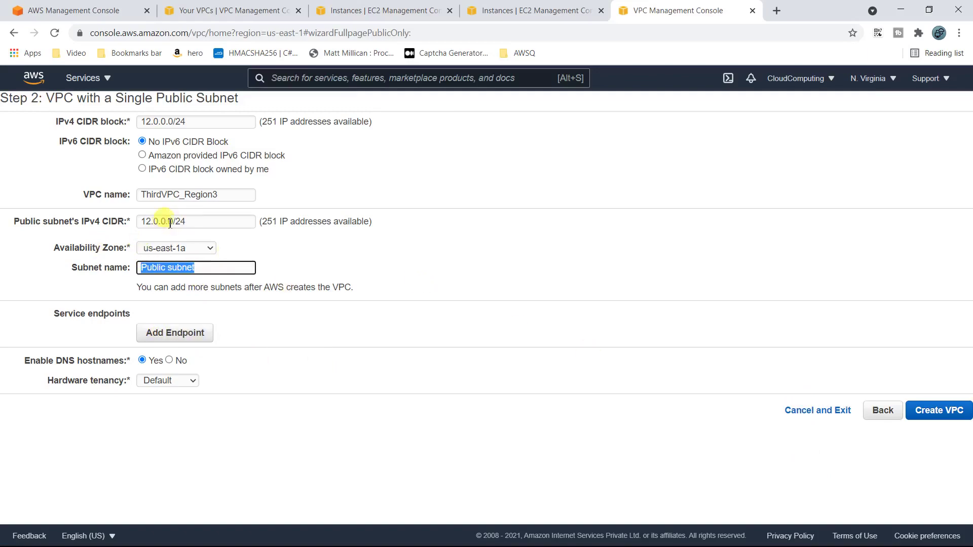
click(831, 410)
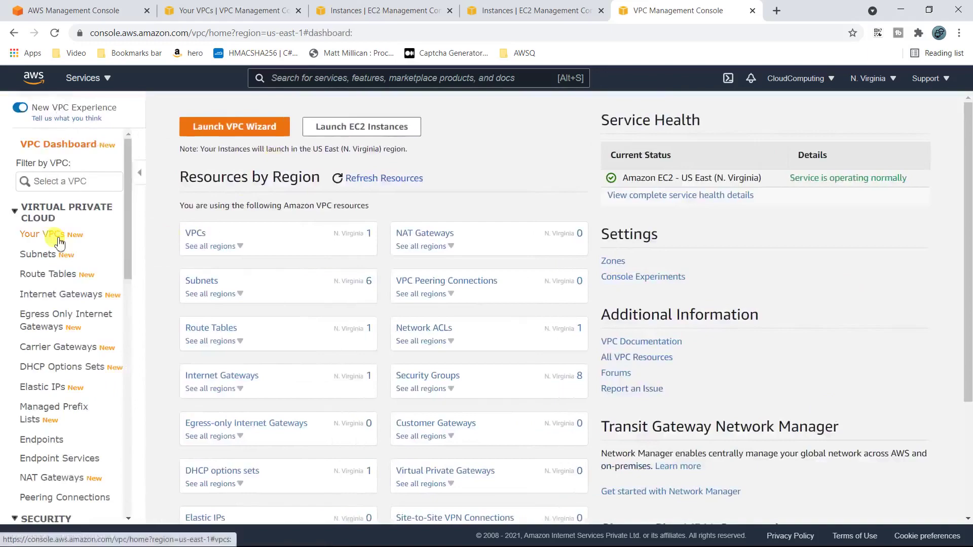
Step: Create a VPC named VPC_NorVir in N. Virginia with the IPv4 CIDR block 12.0.0.0/24 and no IPv6 block
click(59, 243)
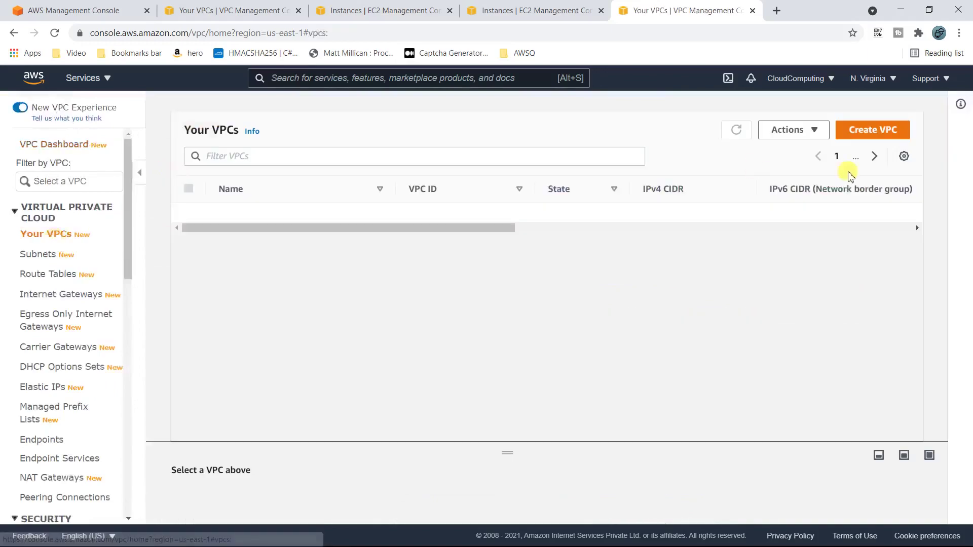
click(864, 132)
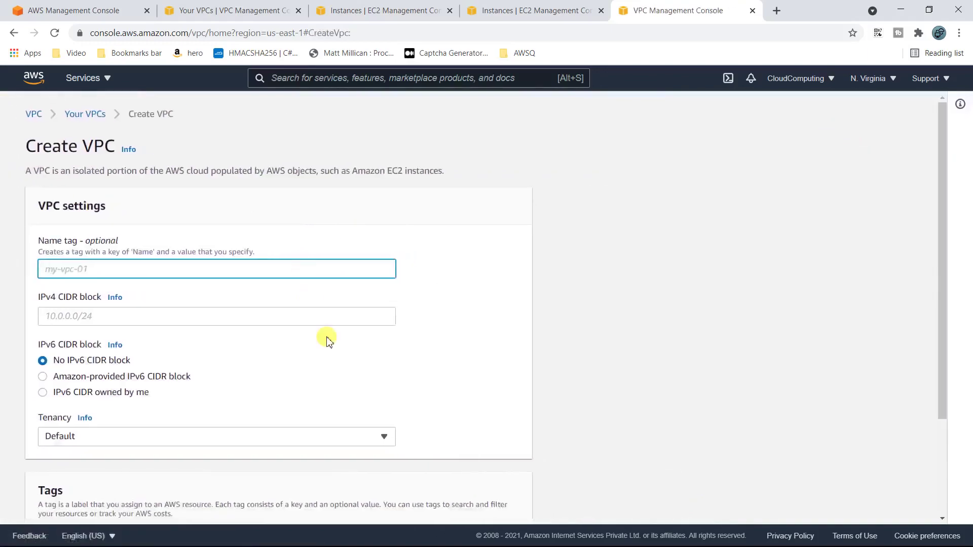
scroll(330, 343, down, 3)
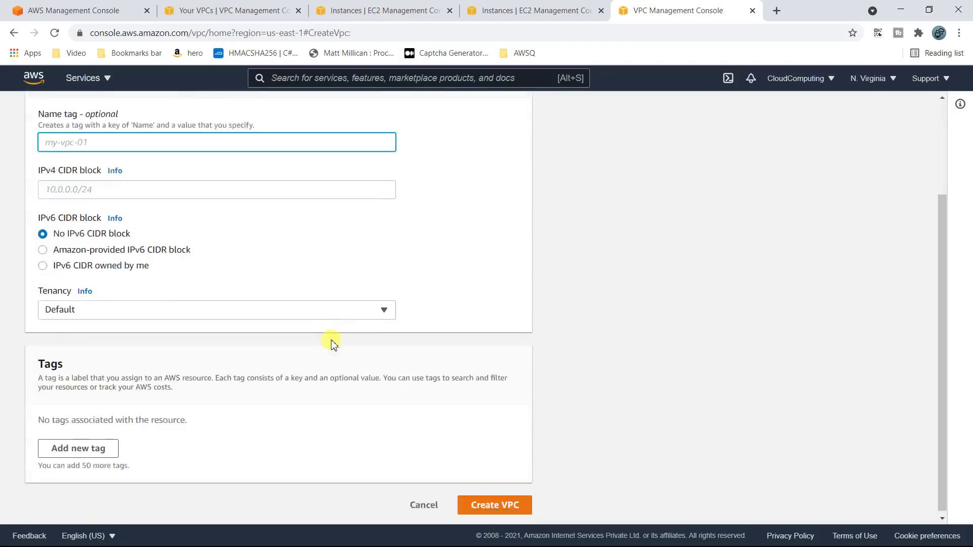
key(ctrl+v)
key(ctrl+z)
click(222, 10)
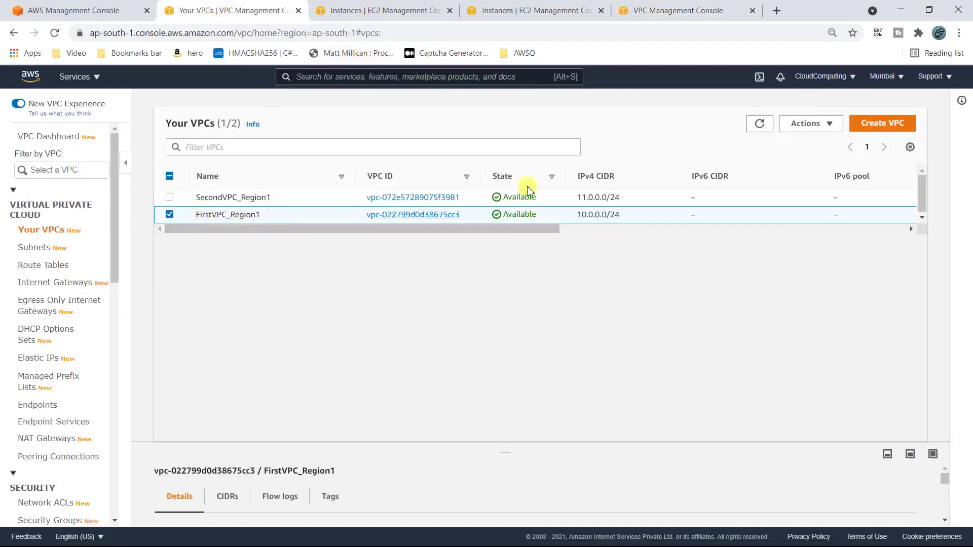
click(664, 16)
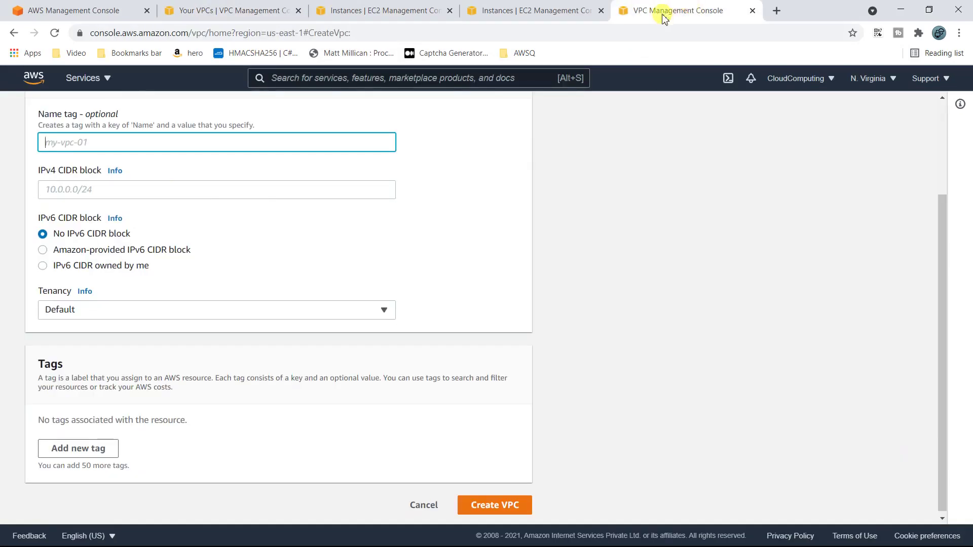
text(VPC_NorVir)
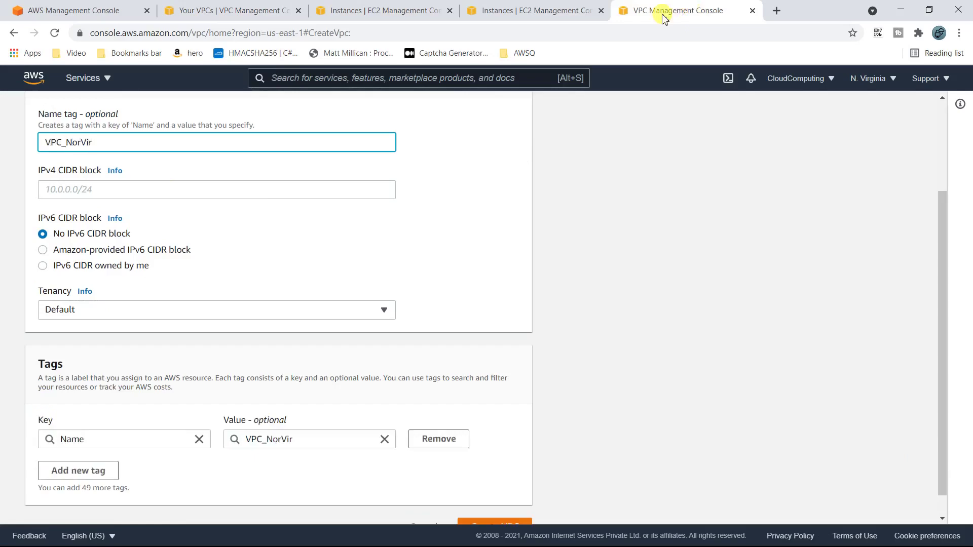
click(108, 195)
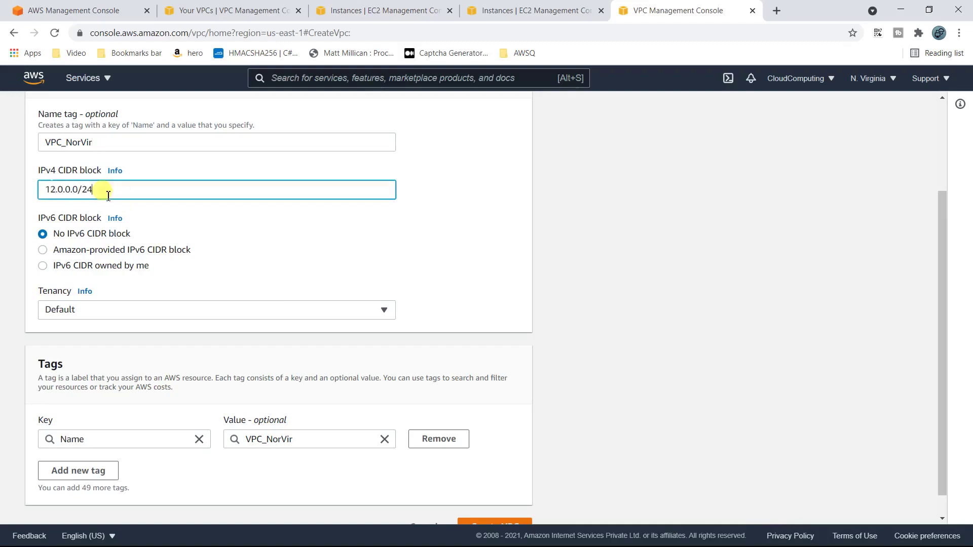
scroll(525, 481, down, 1)
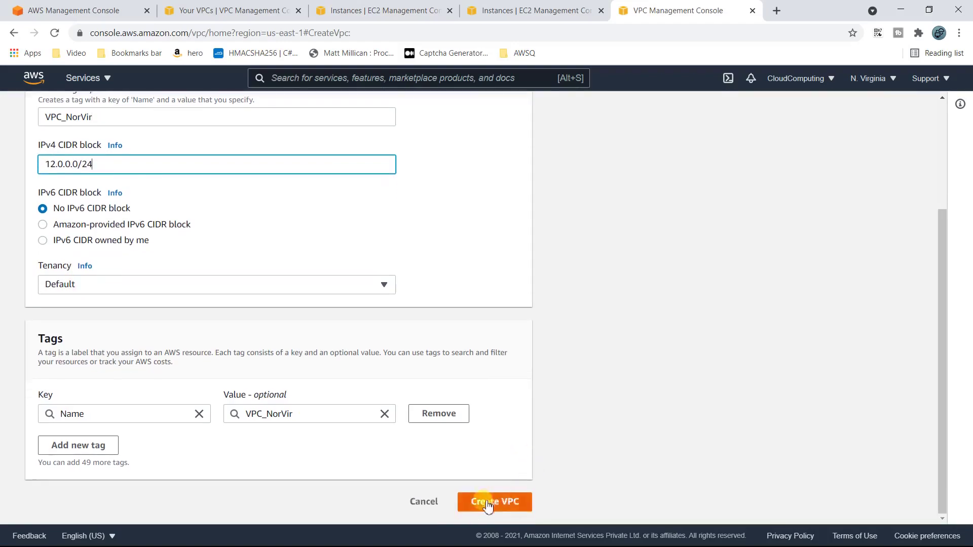
click(487, 502)
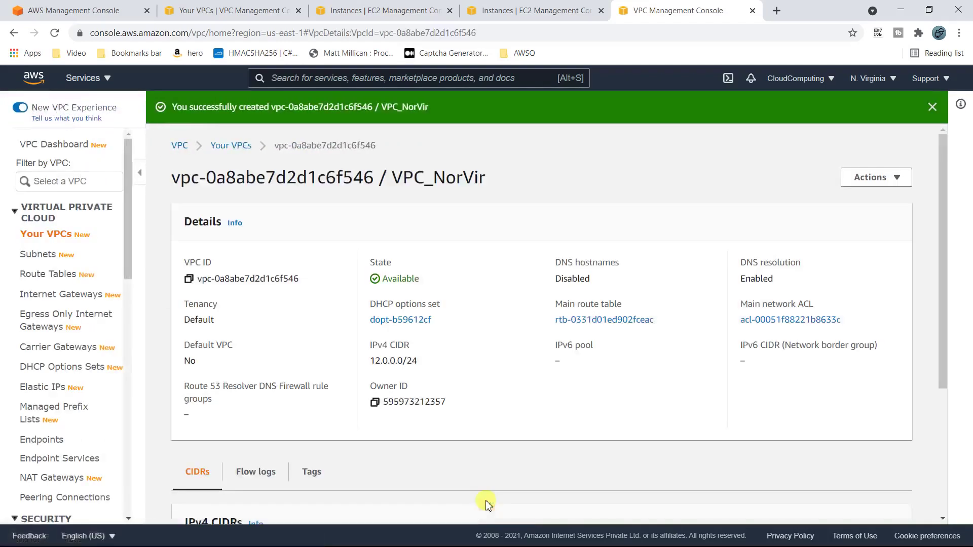
Step: Start creating a subnet in the N. Virginia region with VPC_NorVir as its VPC
click(234, 147)
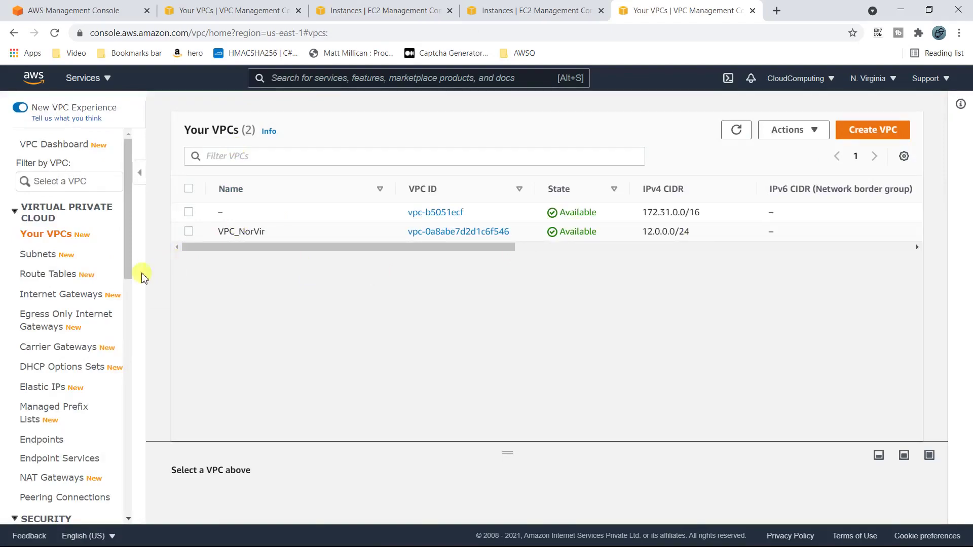
click(28, 256)
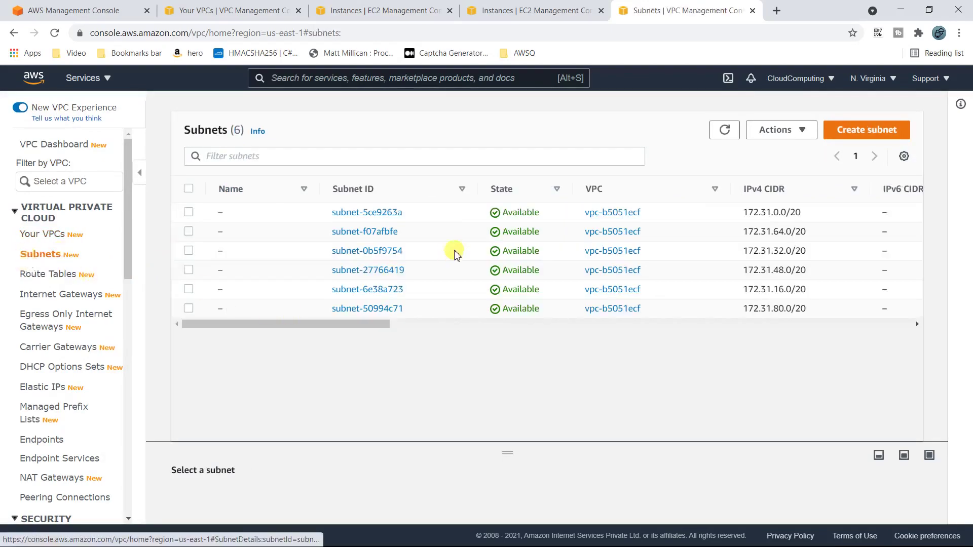
click(849, 133)
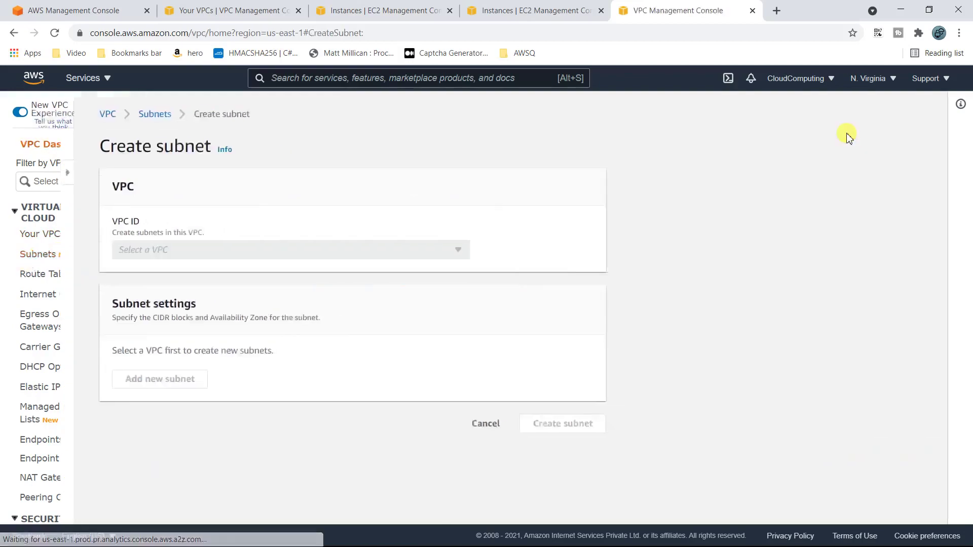
click(134, 252)
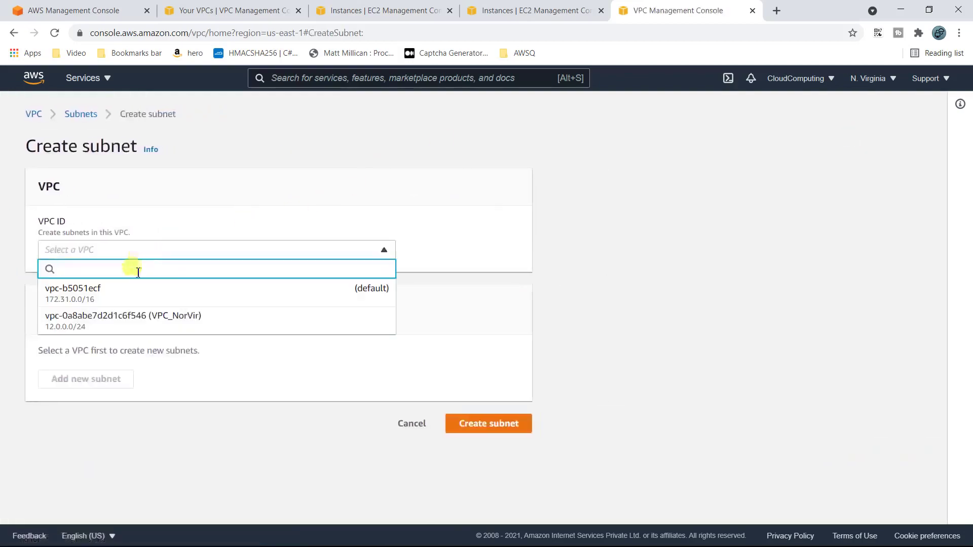
click(101, 320)
scroll(107, 349, down, 3)
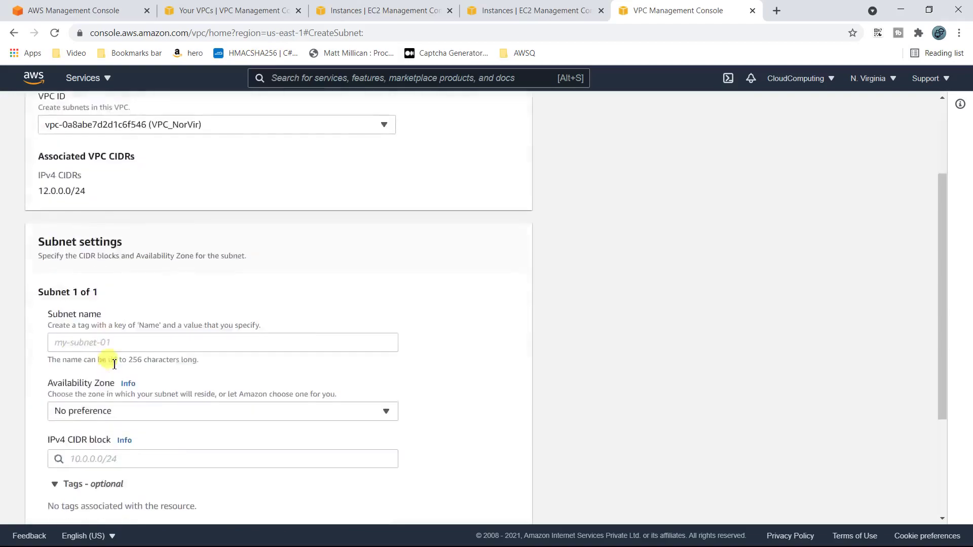
click(103, 343)
Step: Copy the name PublicSubnet_VPC2 from the Mumbai subnet list and adapt it to name the new subnet PublicSubnet_VPC_NV
click(226, 11)
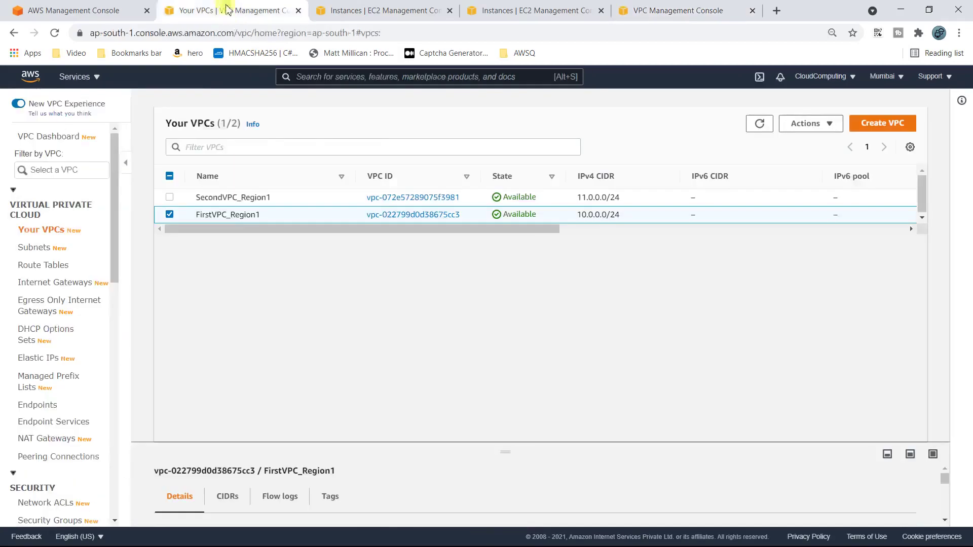
click(35, 248)
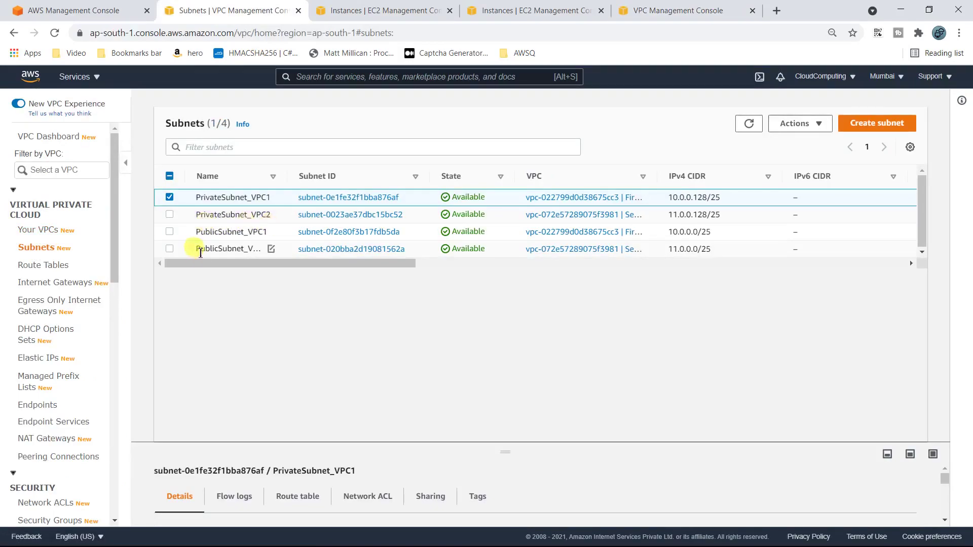
drag(196, 249, 278, 251)
key(ctrl+c)
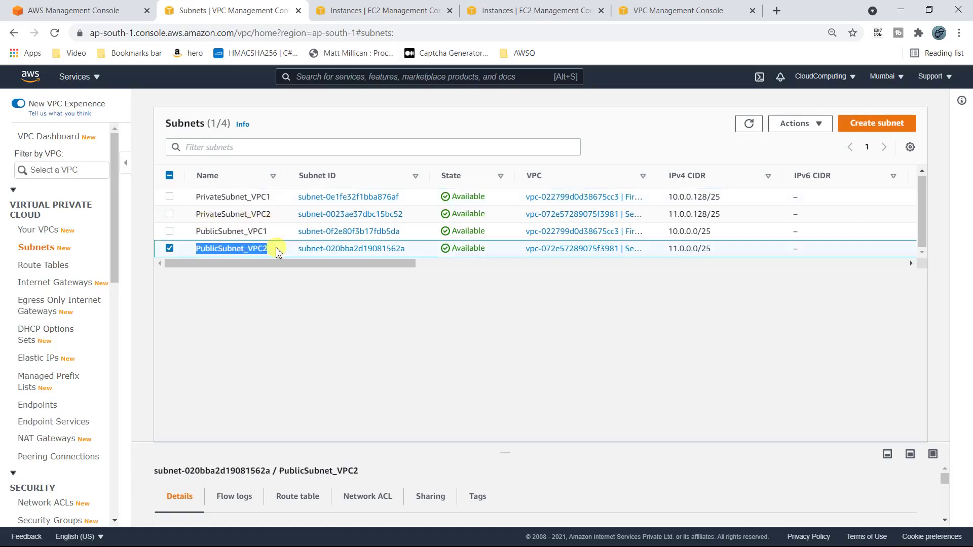
click(714, 7)
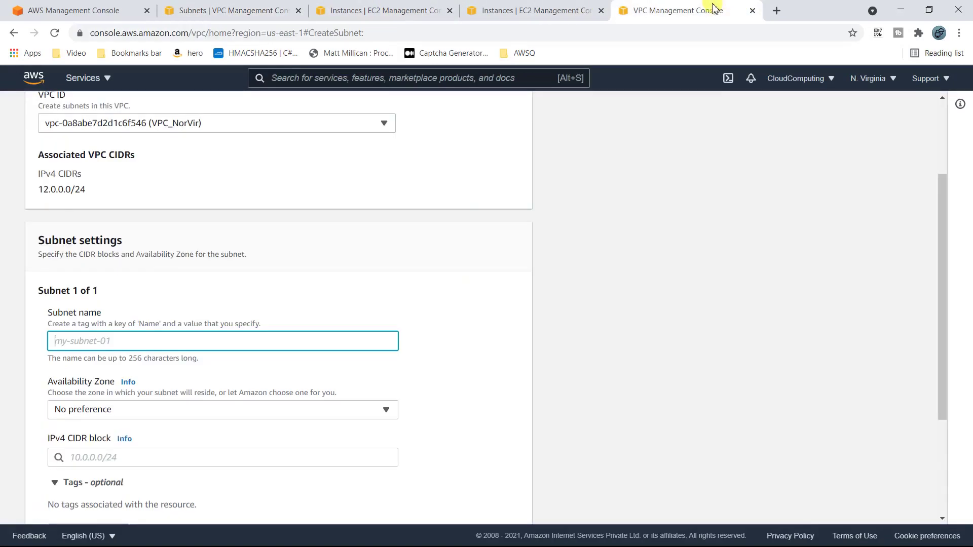
key(ctrl+v)
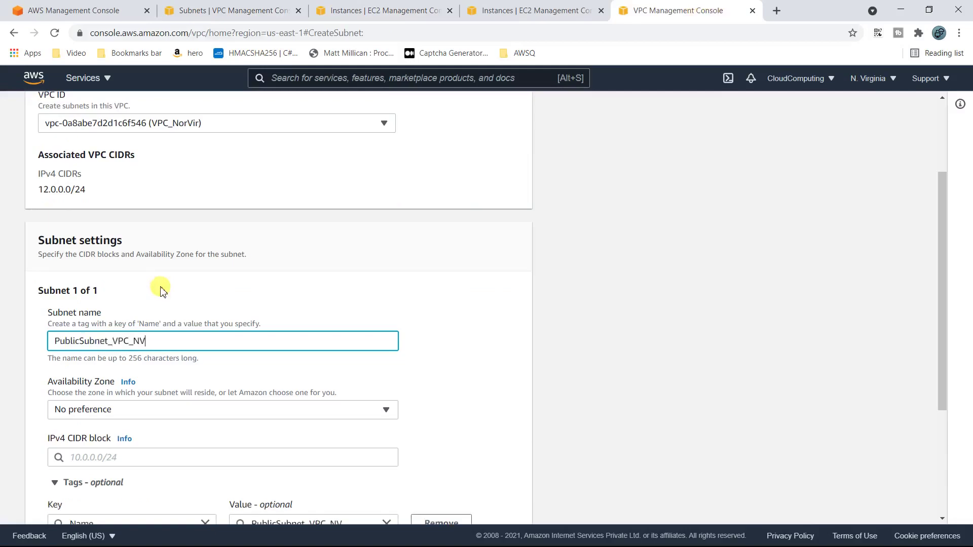
Step: Set the subnet's availability zone to us-east-1a and its IPv4 CIDR block to 12.0.0.0/25, and create it
scroll(190, 335, down, 1)
click(147, 348)
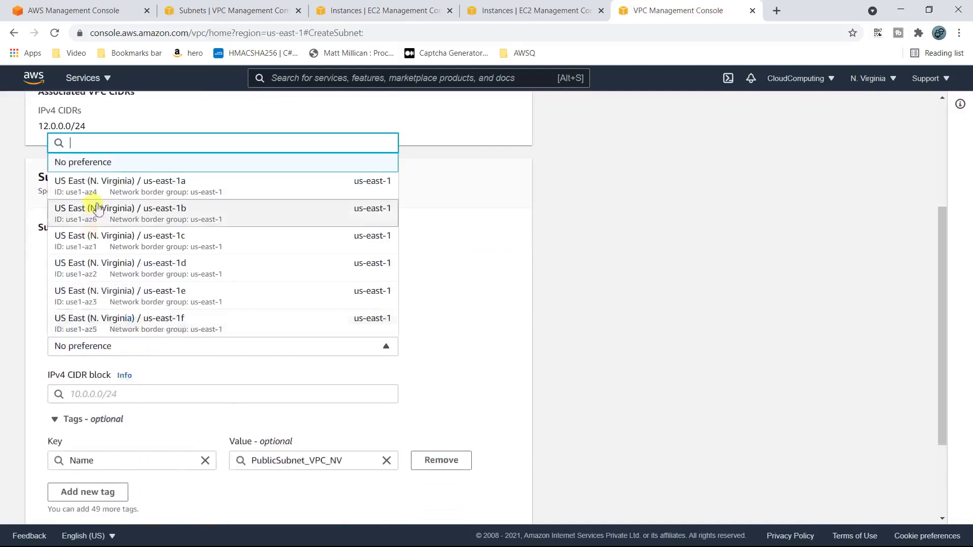
click(119, 185)
scroll(473, 349, down, 2)
click(174, 270)
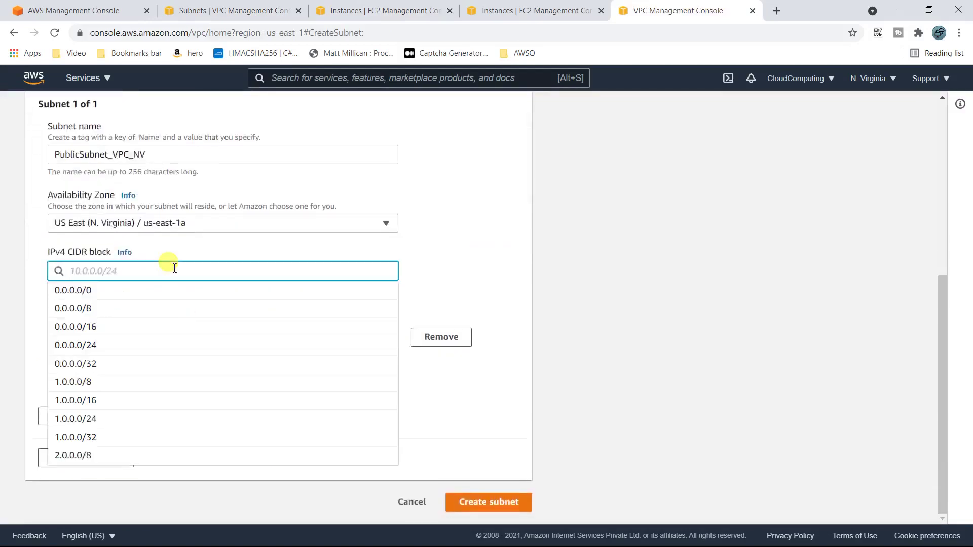
text(12.0.0.)
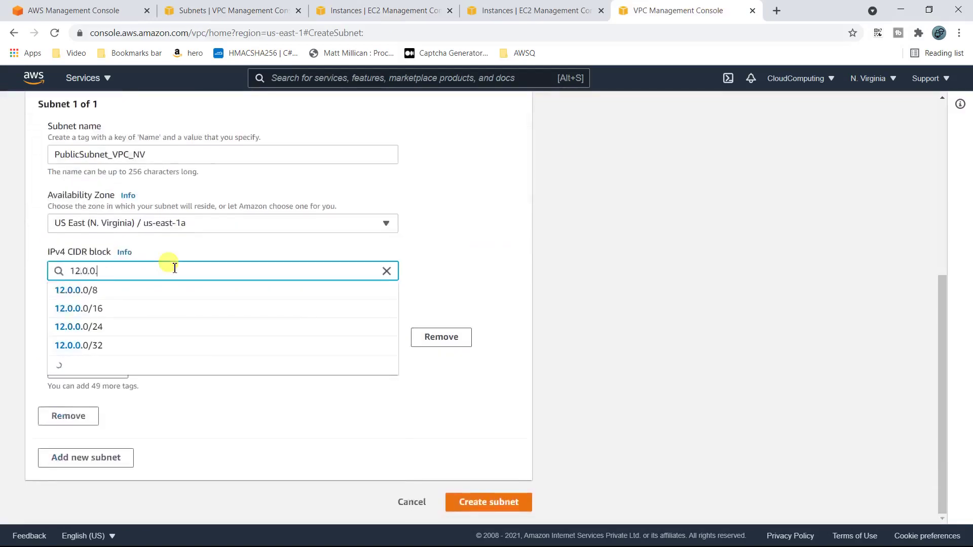
text(0/25)
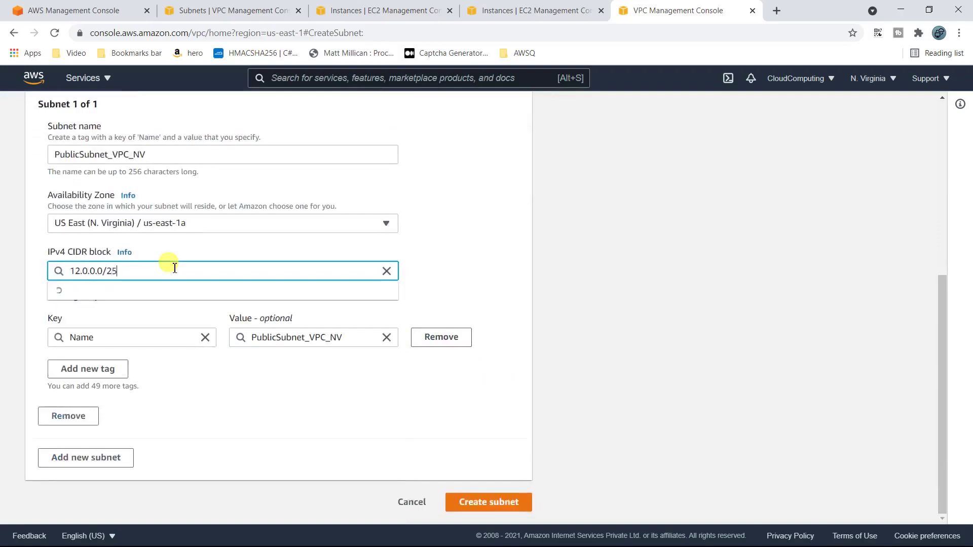
click(98, 291)
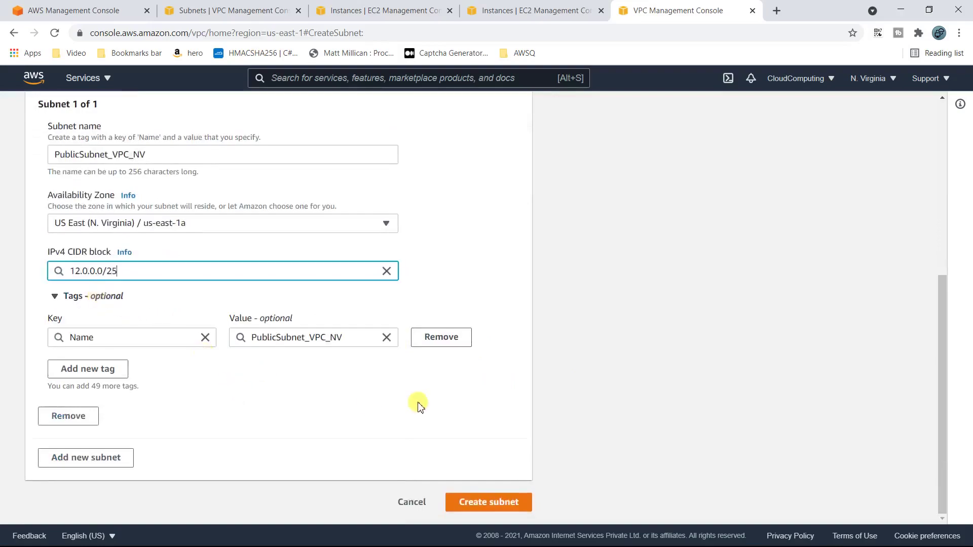
click(486, 501)
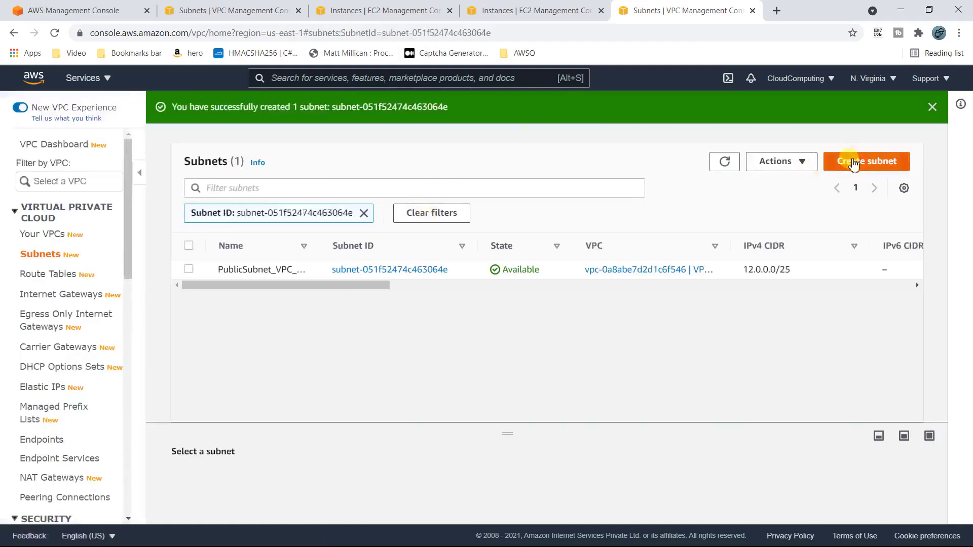
Step: Start creating a second subnet in VPC_NorVir
click(854, 162)
click(147, 251)
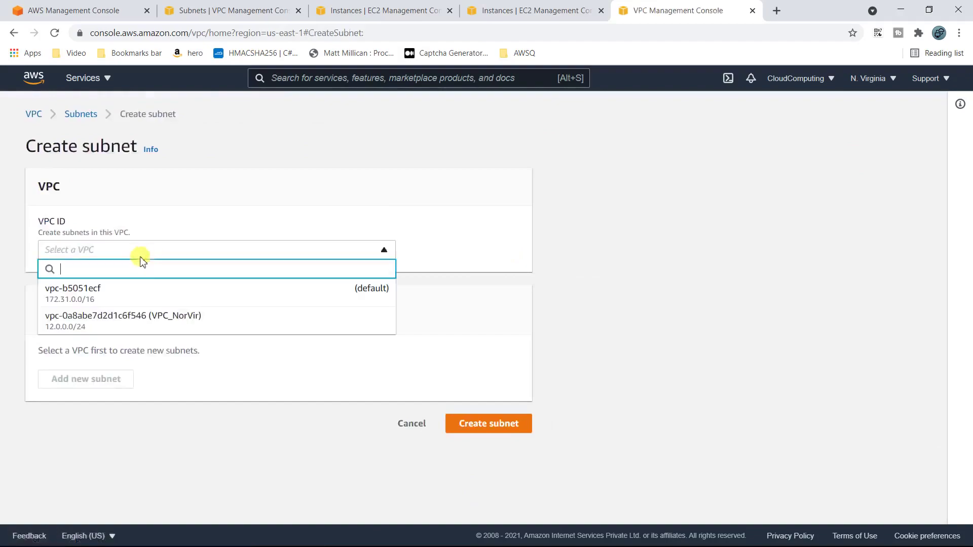
click(124, 323)
scroll(122, 381, down, 5)
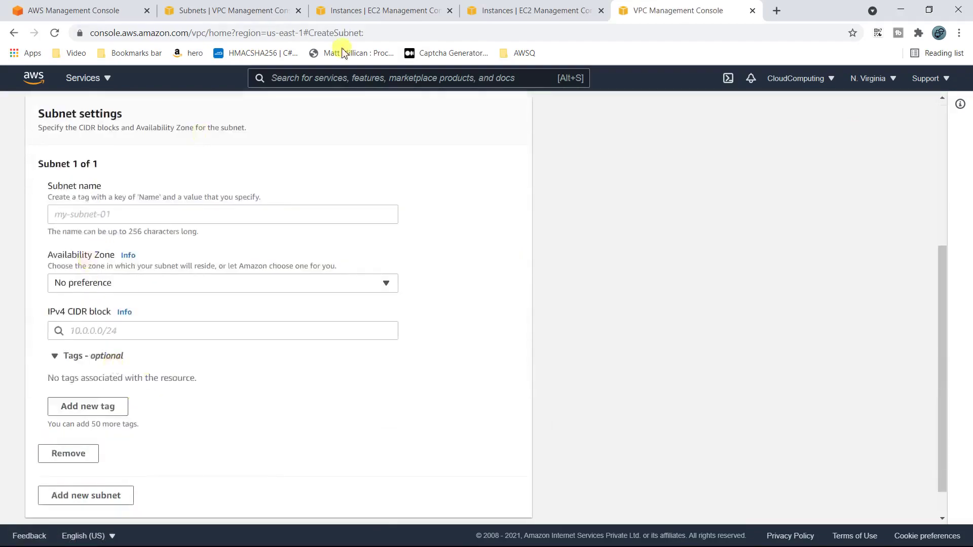
Step: Copy the name PublicSubnet_VPC1 from the Mumbai subnet list and rework it to name the second subnet PrivateSubnet_VPC_NV
click(180, 10)
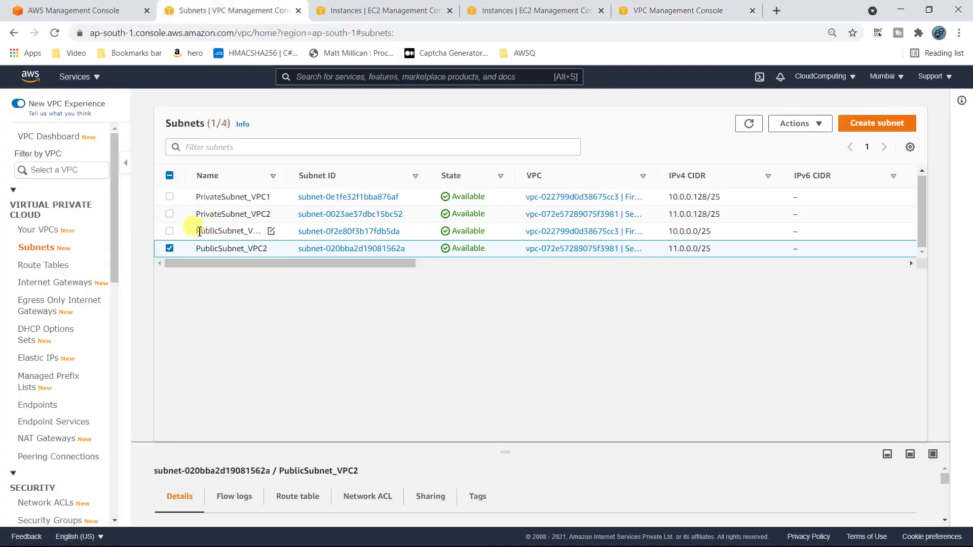
drag(200, 231, 278, 232)
click(674, 10)
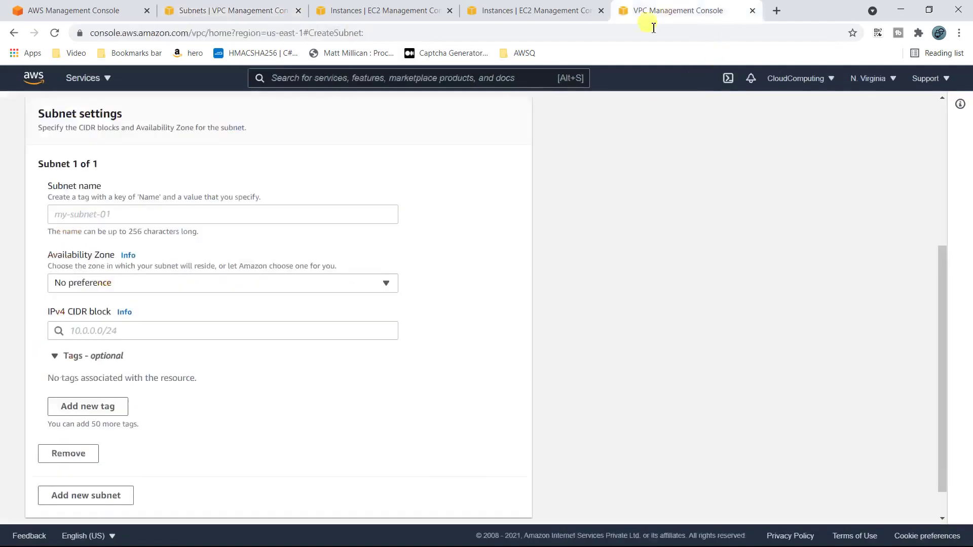
click(168, 215)
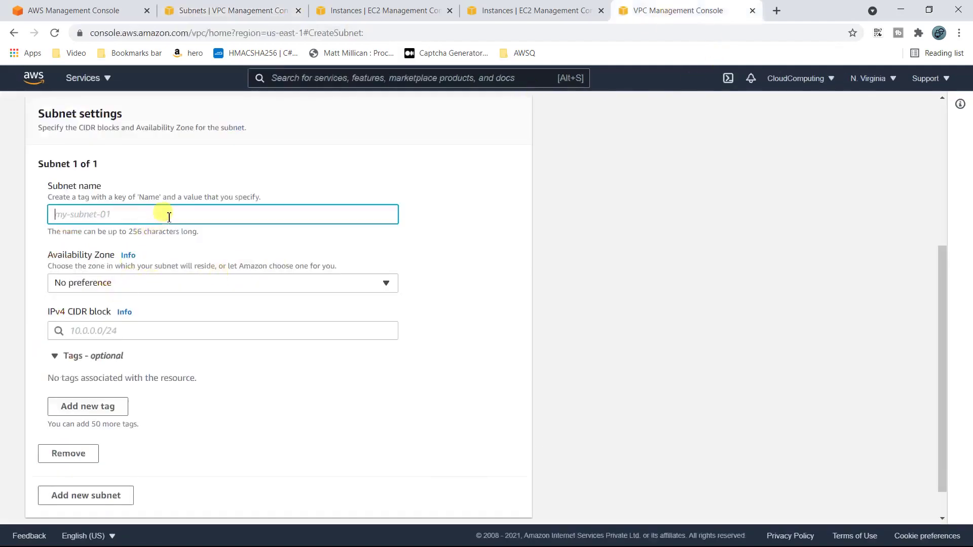
text(PublicSubnet_VPC1)
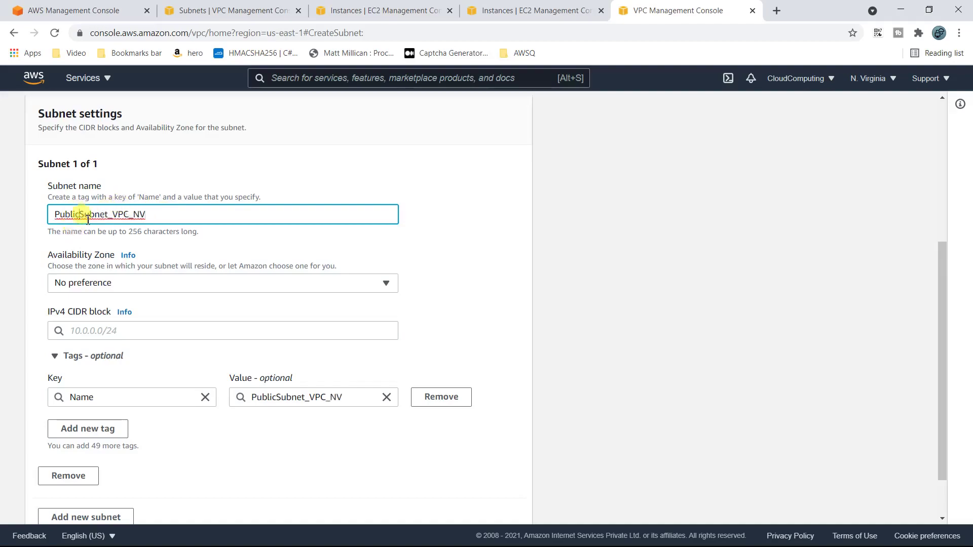
key(BackSpace)
key(BackSpace)
key(BackSpace)
key(BackSpace)
key(BackSpace)
text(r)
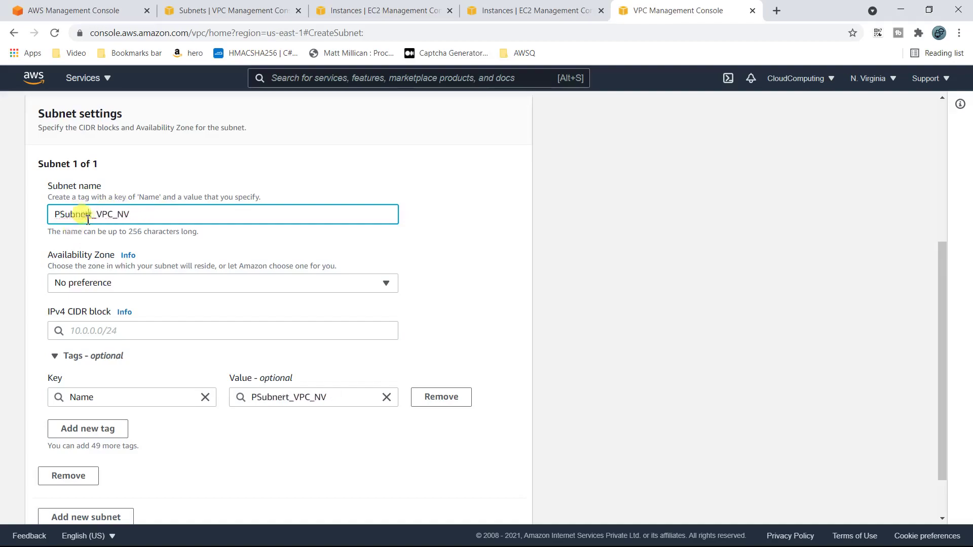
text(ivate)
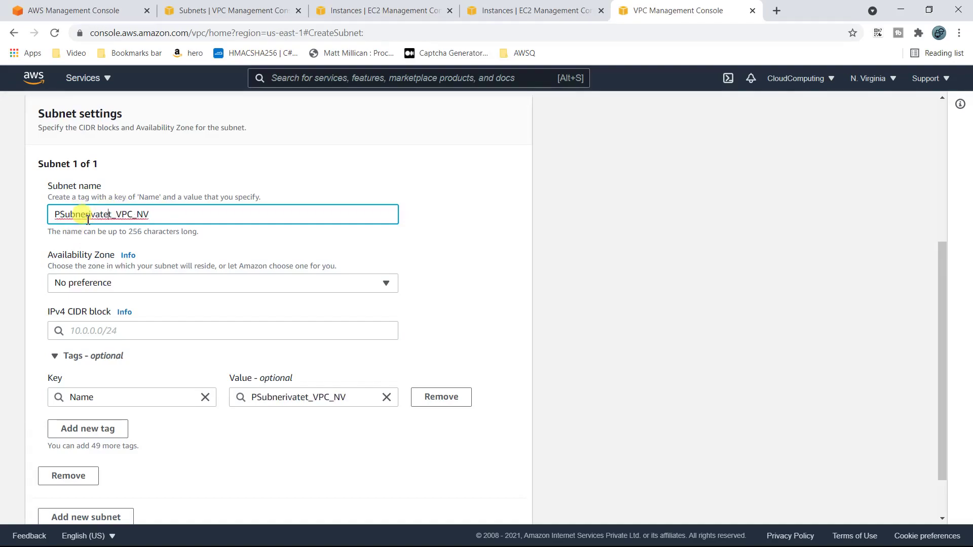
key(BackSpace)
key(BackSpace)
key(BackSpace)
key(BackSpace)
key(BackSpace)
key(BackSpace)
key(BackSpace)
key(BackSpace)
key(BackSpace)
key(BackSpace)
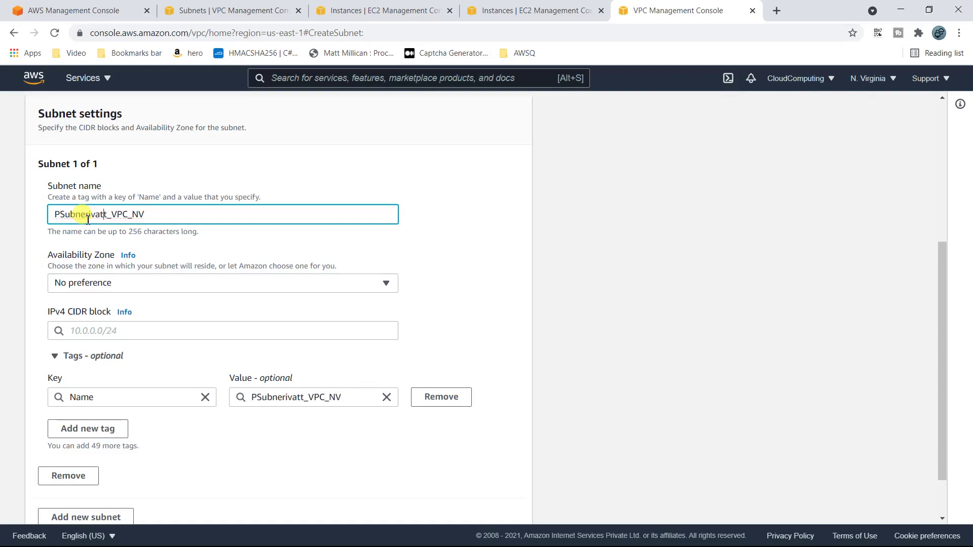
key(BackSpace)
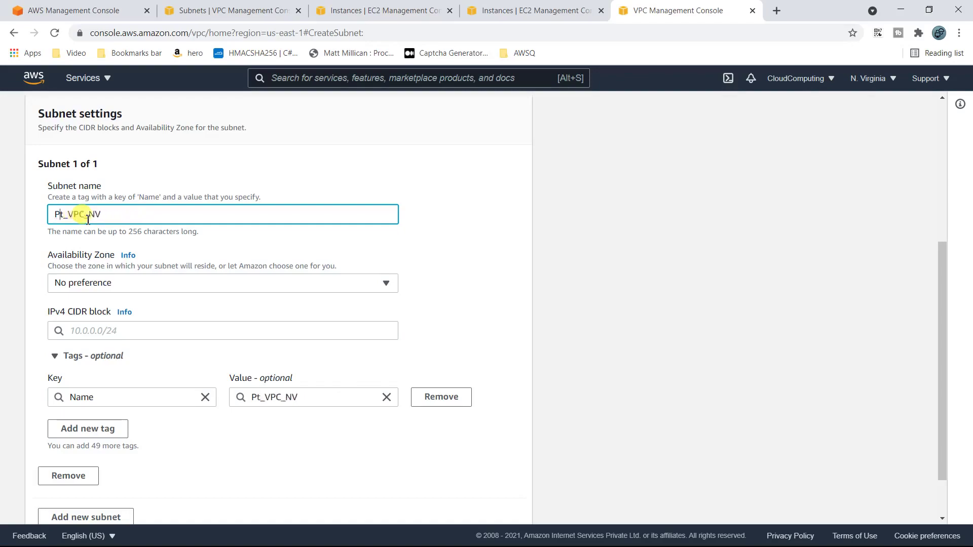
text(rivateSubne)
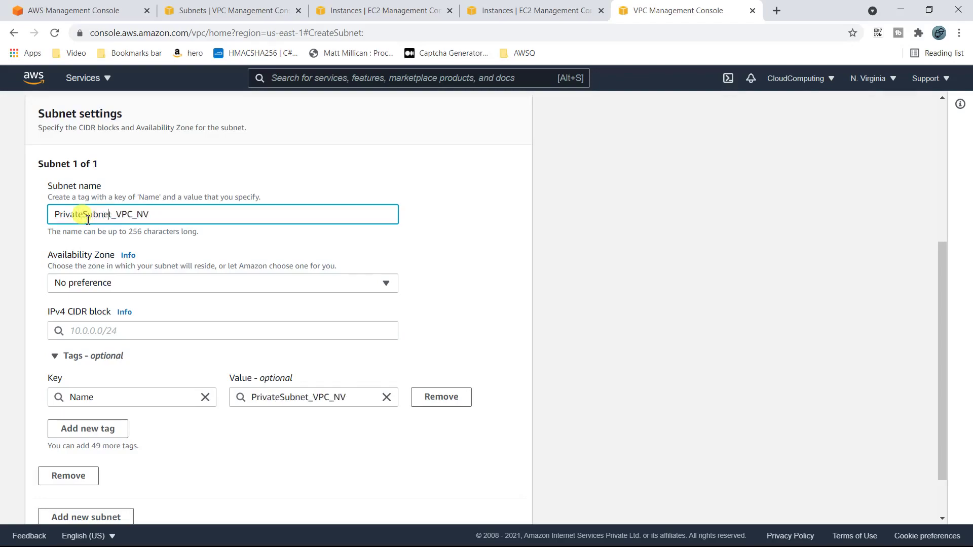
Step: Set the private subnet's availability zone to us-east-1a and its IPv4 CIDR block to 12.0.0.128/25, and create it
click(89, 286)
click(109, 340)
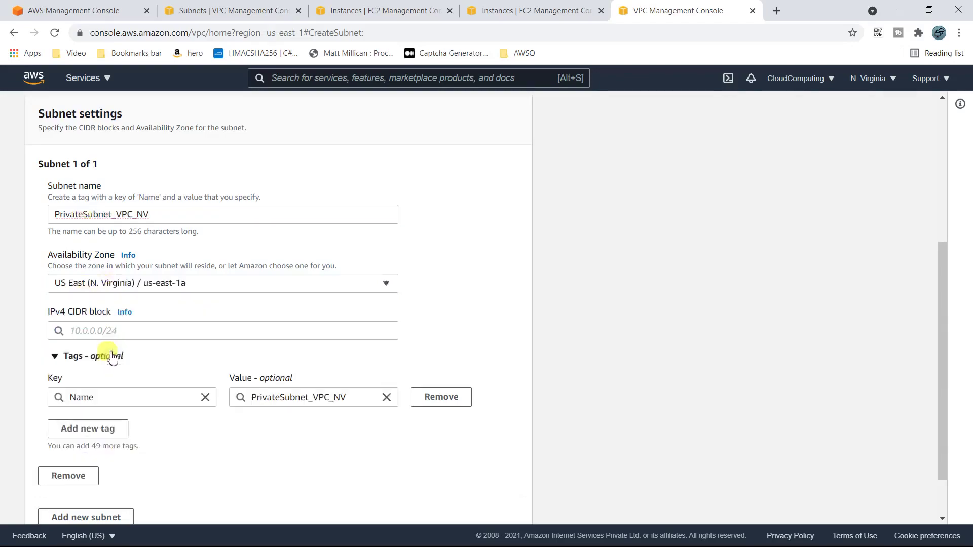
click(139, 325)
text(12.0.0.)
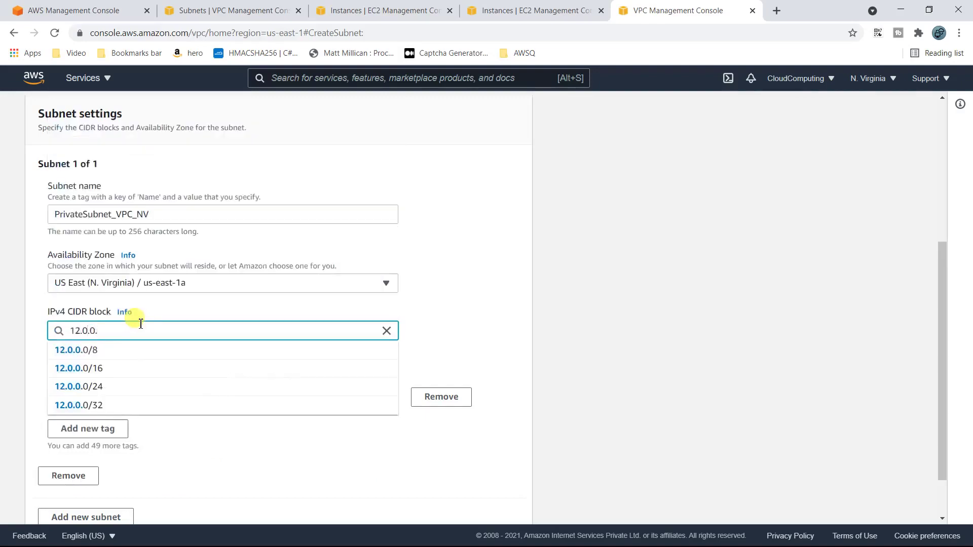
text(12)
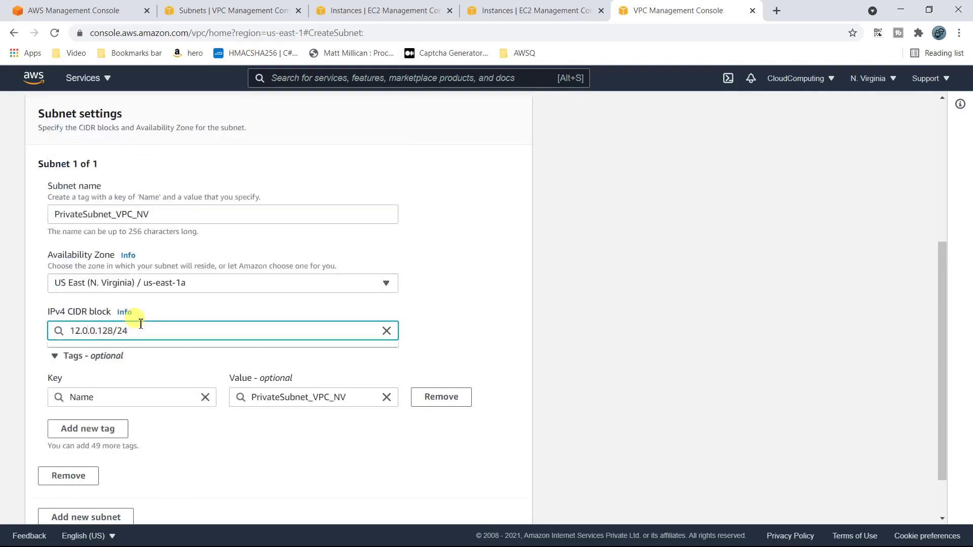
text(8/24)
key(BackSpace)
text(5)
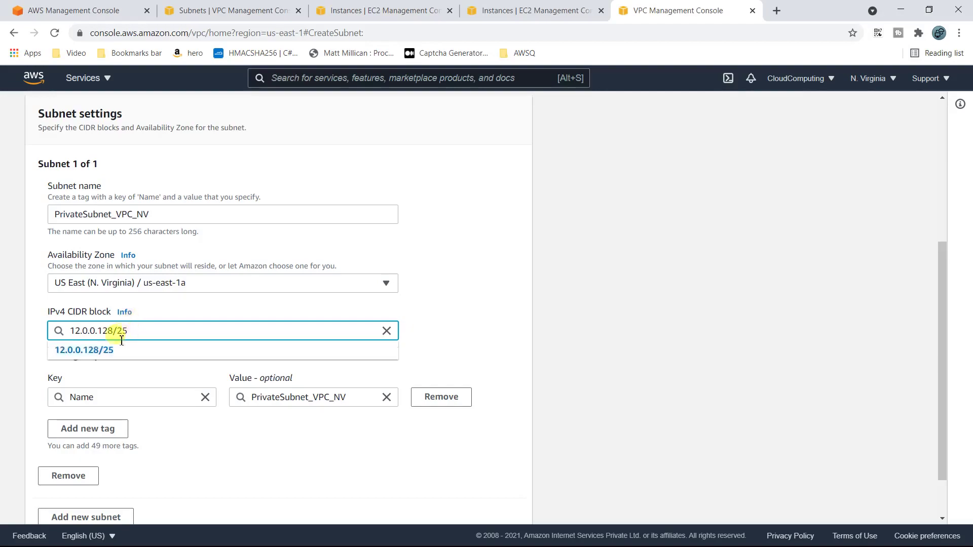
click(92, 351)
scroll(441, 352, down, 2)
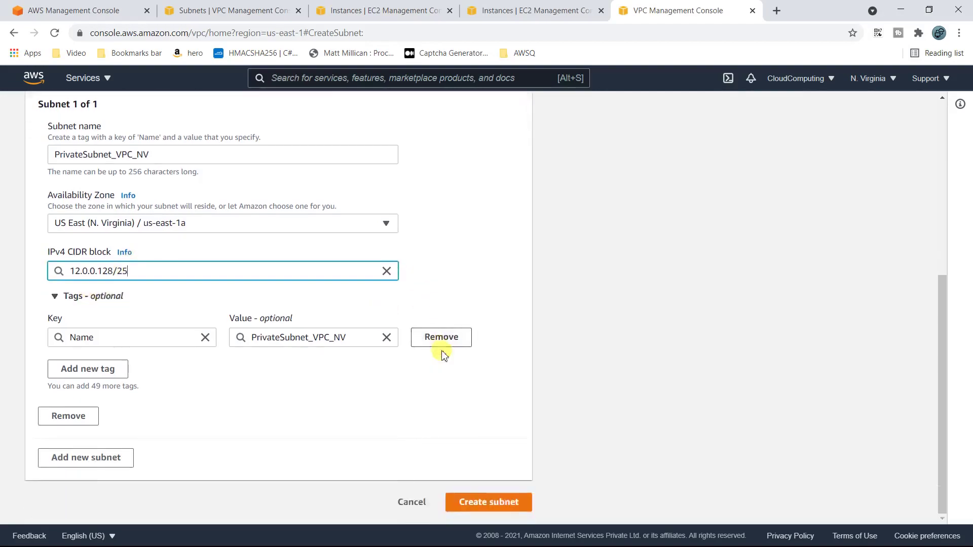
click(467, 502)
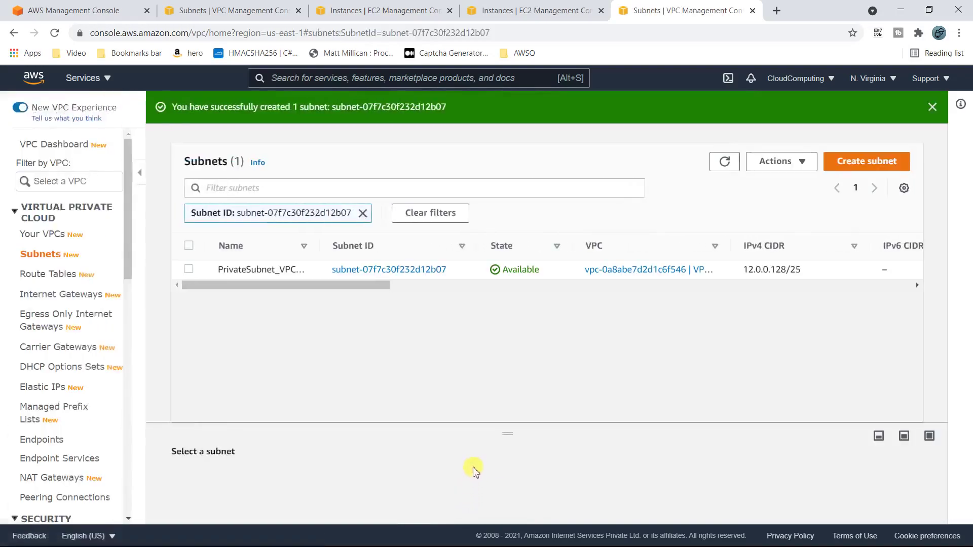
Step: Clear the subnet filter, then create an N. Virginia internet gateway named NVirgVPC_IGW, consulting the Mumbai gateway list for the naming pattern
click(416, 213)
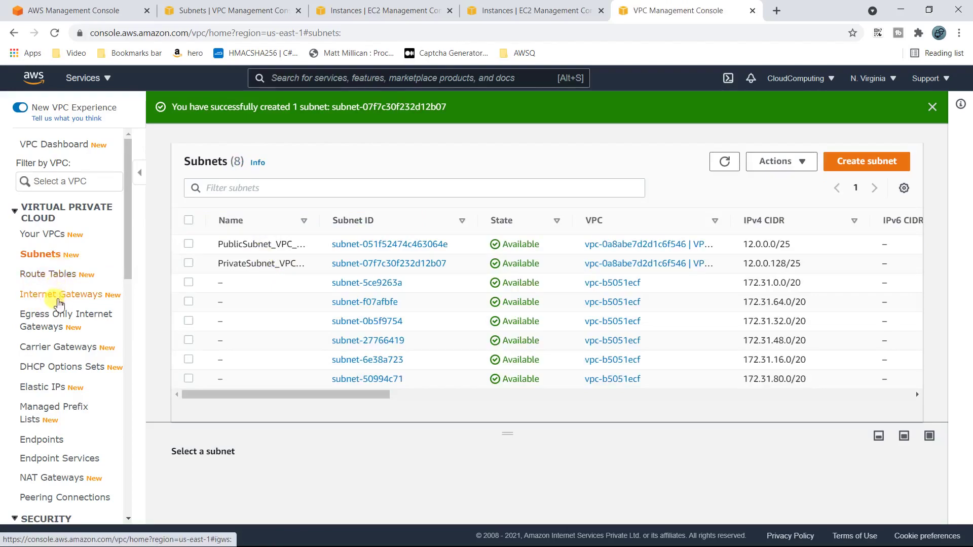
click(58, 301)
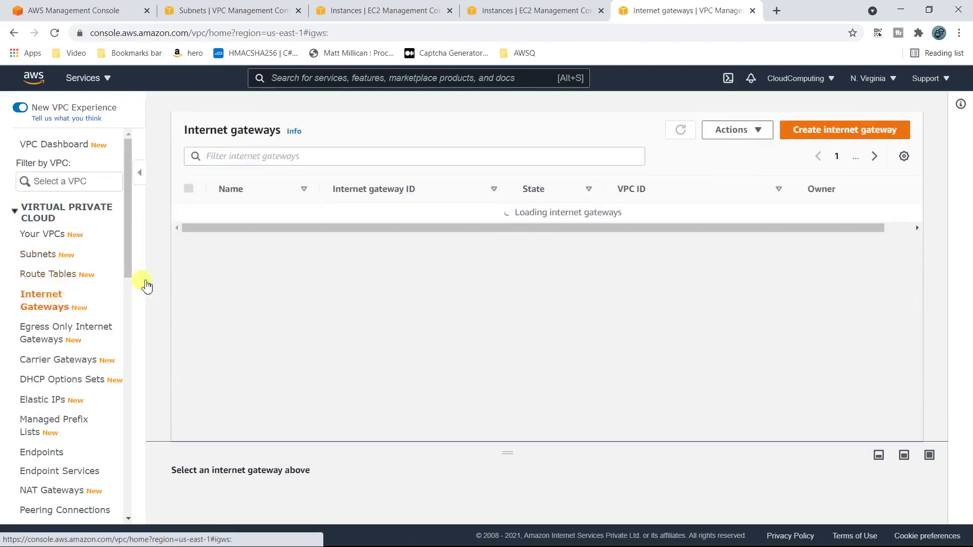
click(843, 133)
click(276, 280)
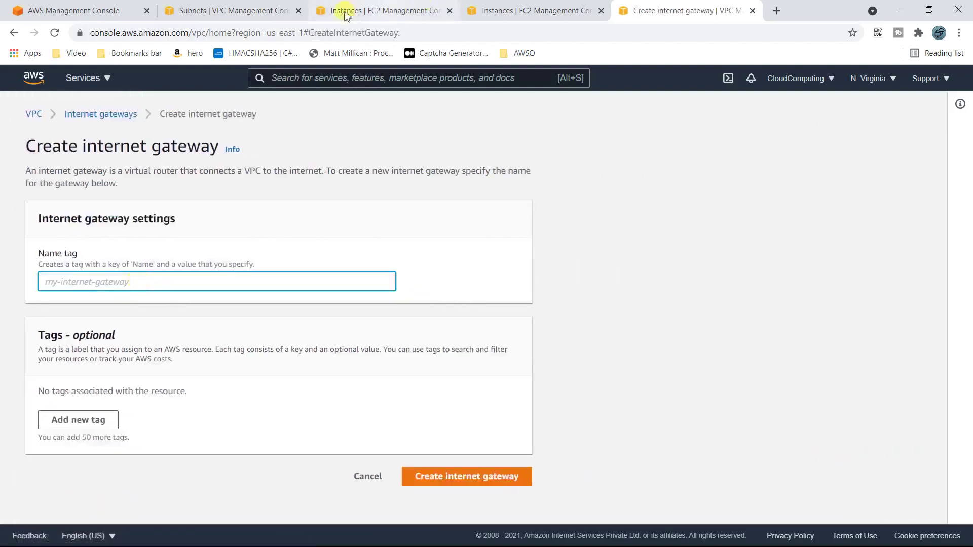
click(238, 11)
click(52, 287)
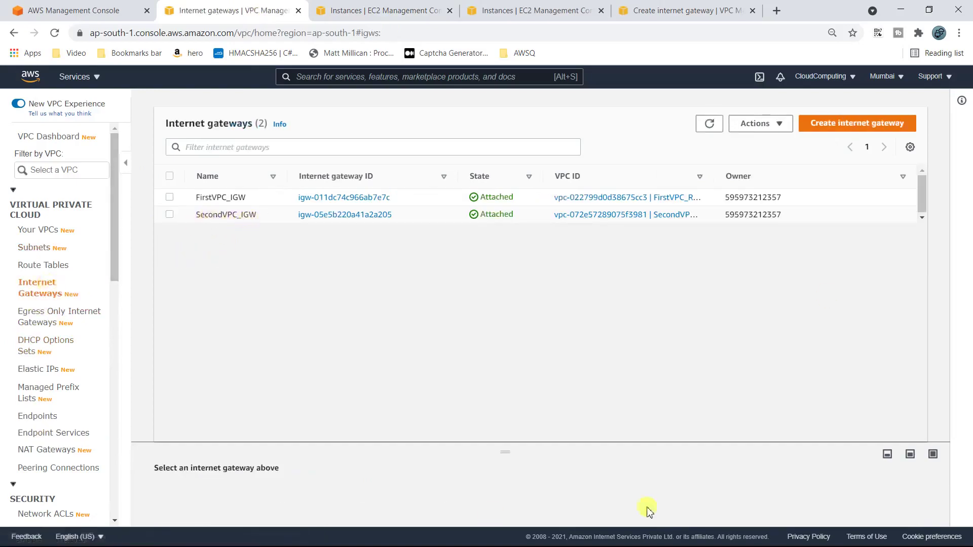
click(718, 8)
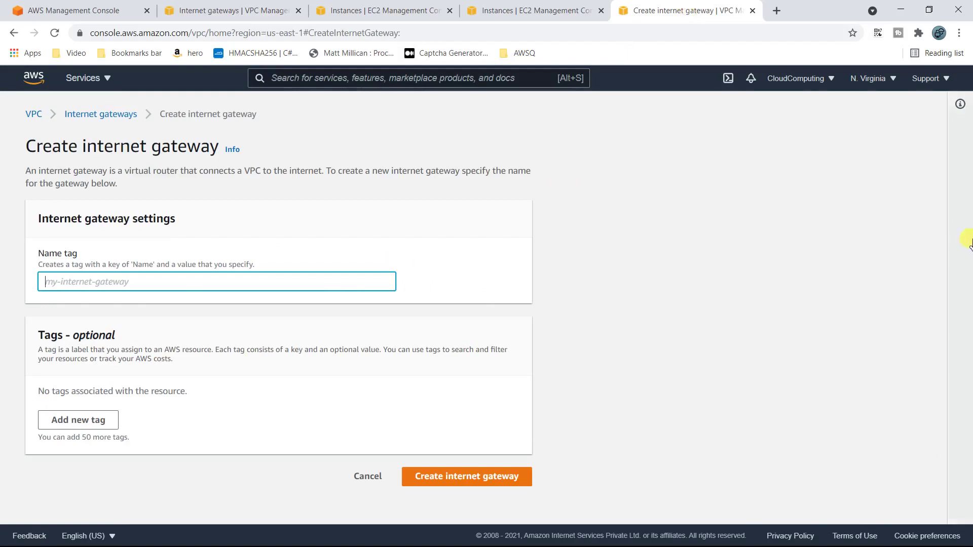
text(NVirgVPC_IGW)
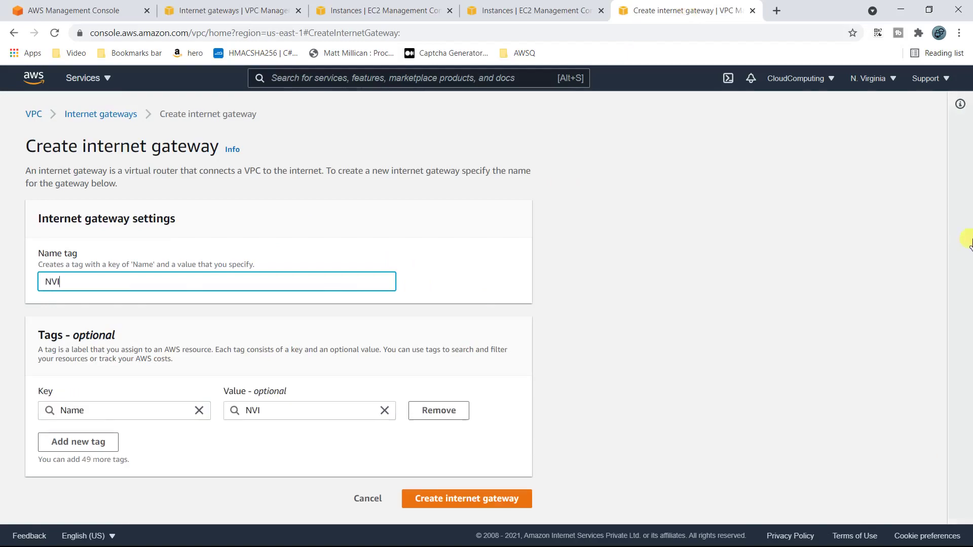
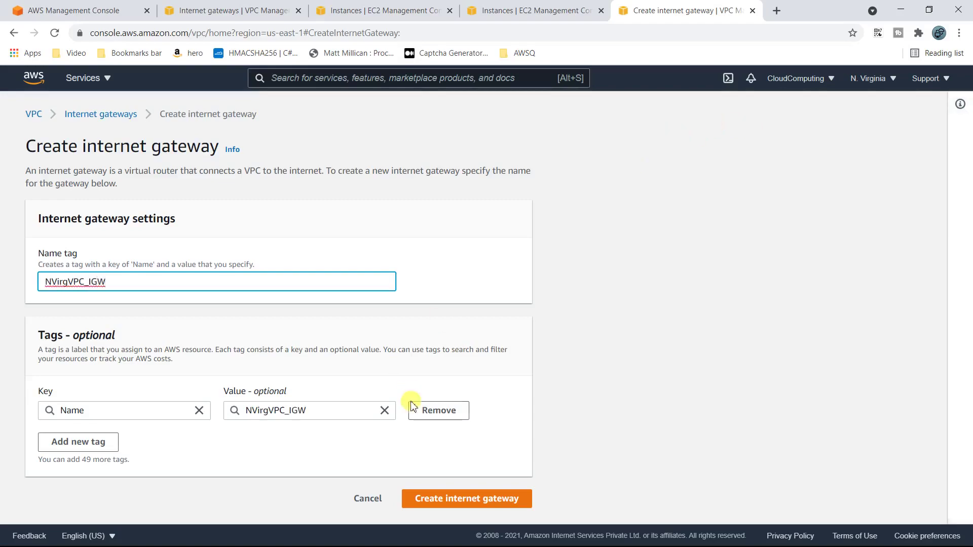
click(436, 499)
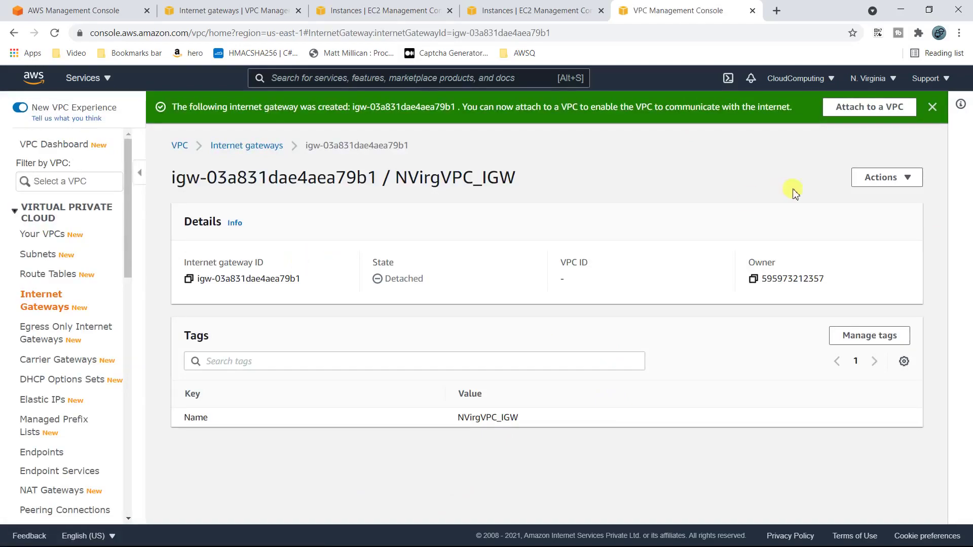
Step: Attach the NVirgVPC_IGW internet gateway to VPC_NorVir
click(888, 177)
click(816, 196)
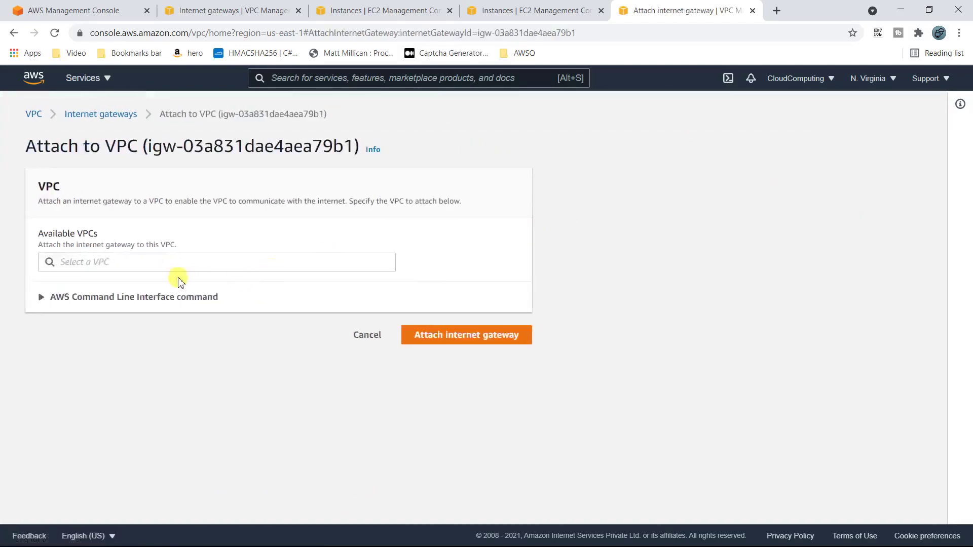
click(158, 263)
click(159, 283)
click(477, 341)
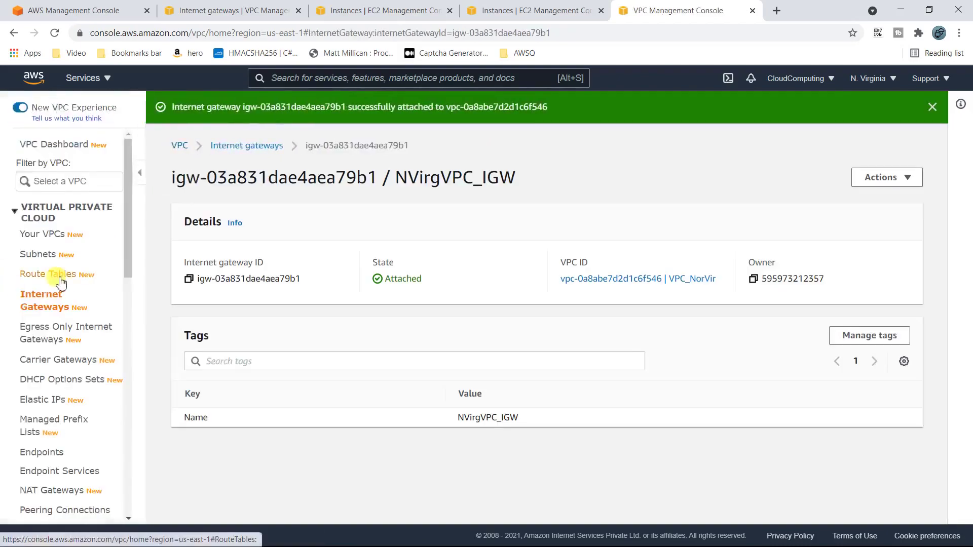
Step: Start creating a route table in N. Virginia and consult the Mumbai route tables for their naming pattern
click(61, 279)
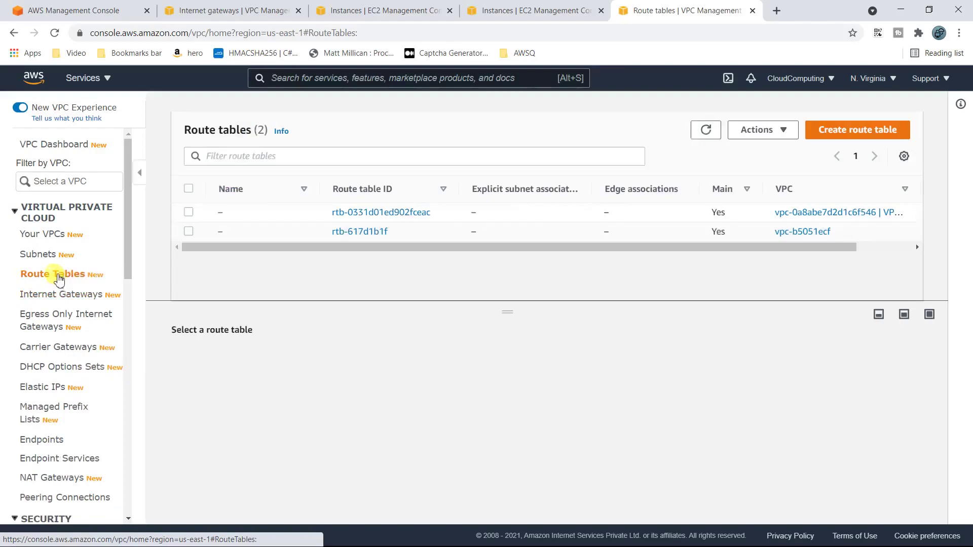
click(846, 129)
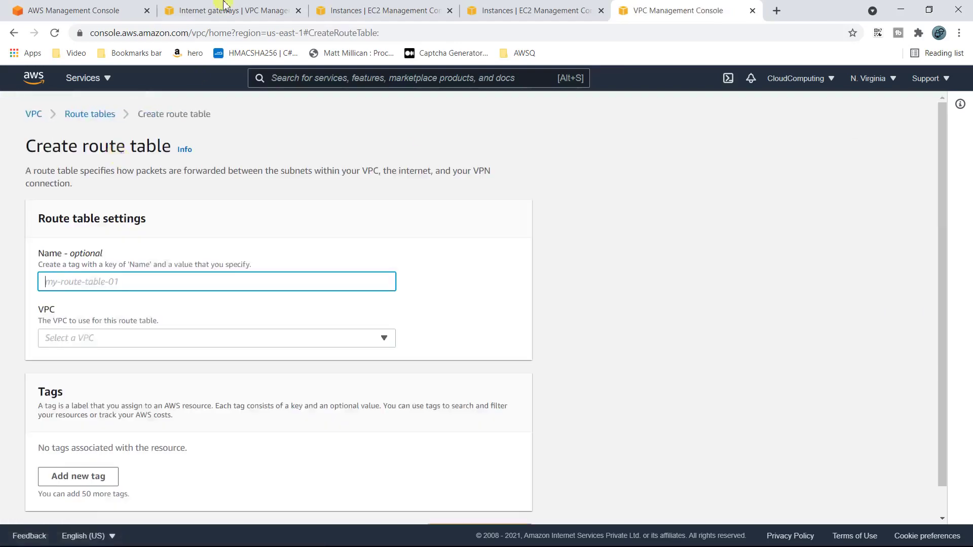
click(223, 6)
click(36, 266)
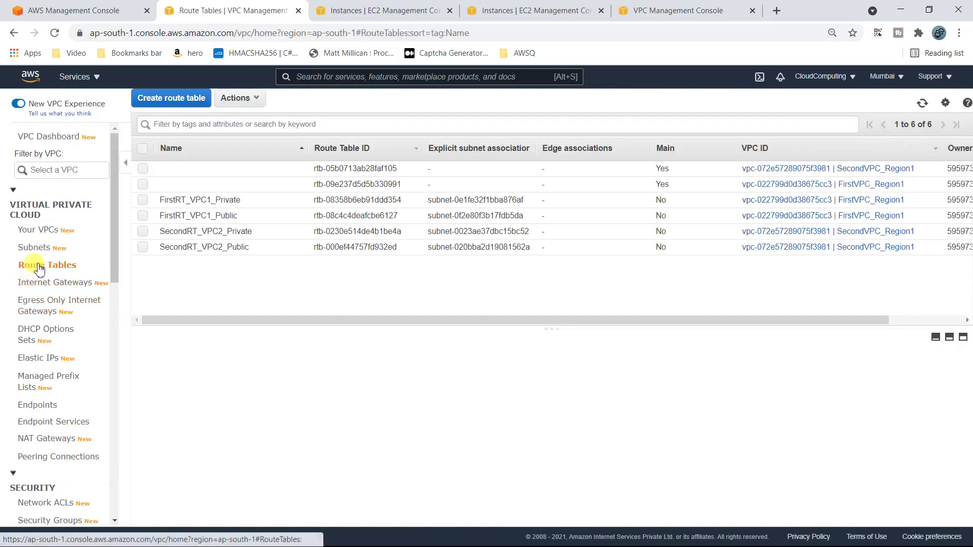
drag(160, 198, 256, 197)
click(257, 197)
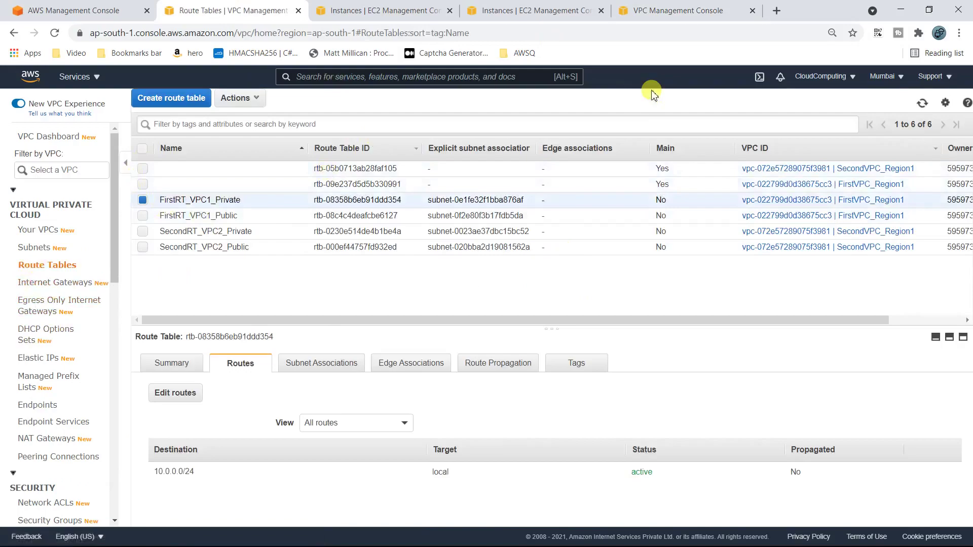
click(635, 8)
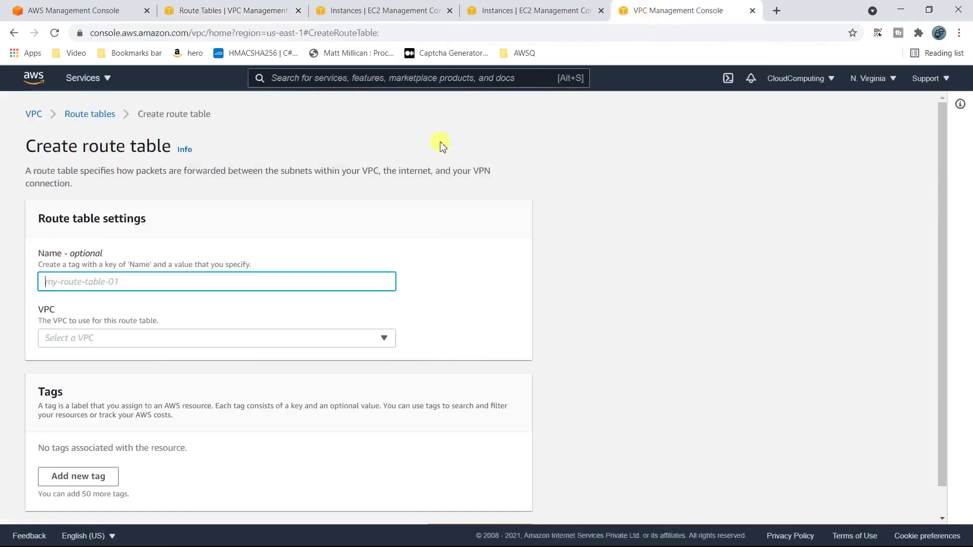
Step: Name the route table NVirRT_Prublic, assign it to VPC_NorVir, and create it
text(NVirVPC_)
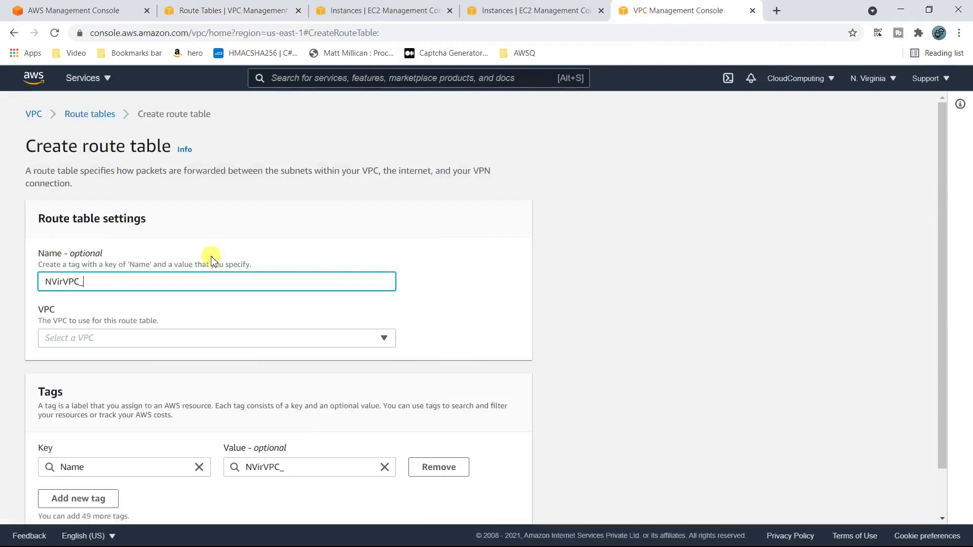
key(BackSpace)
key(BackSpace)
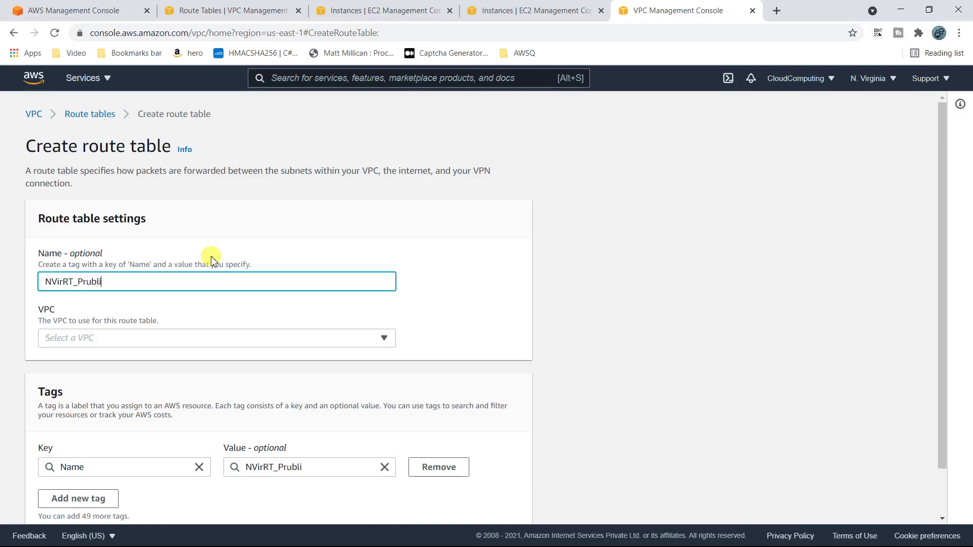
click(116, 337)
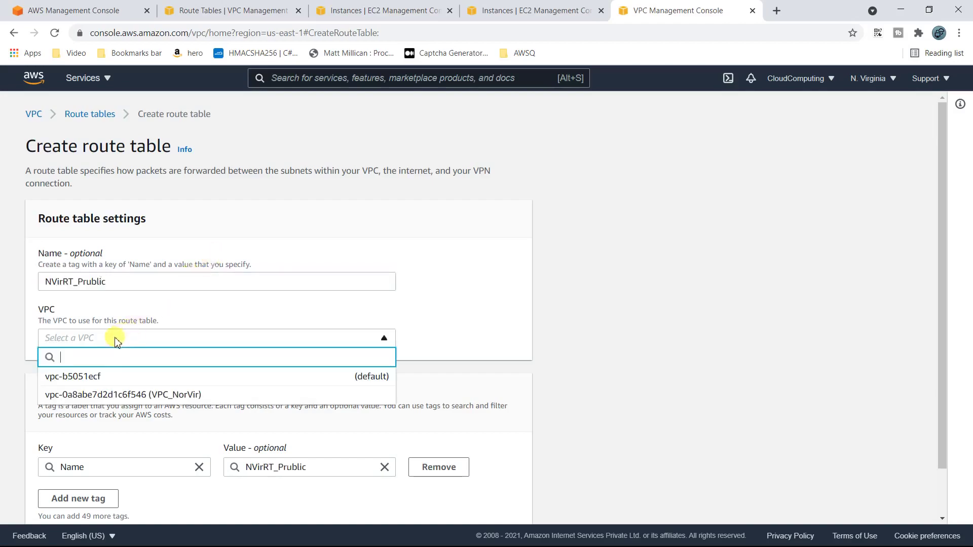
click(154, 394)
scroll(317, 315, down, 1)
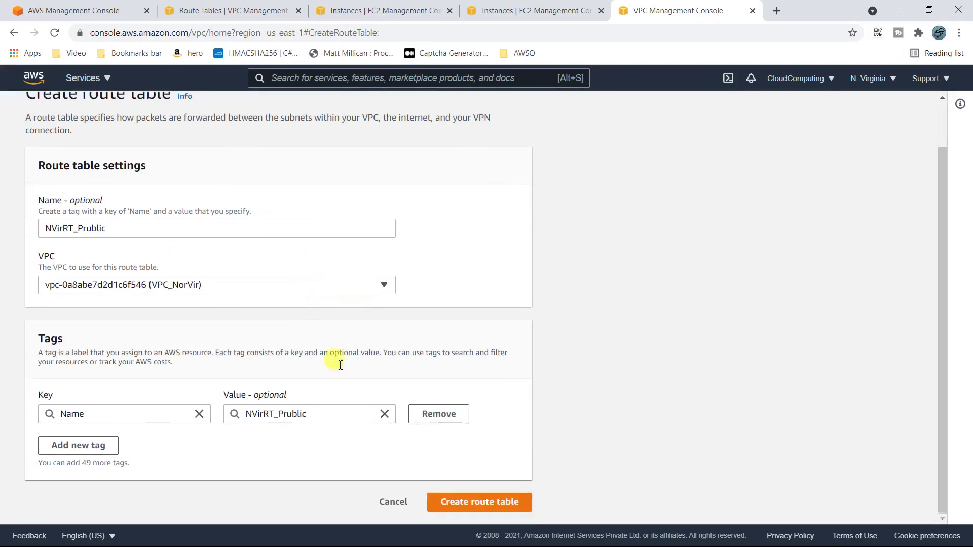
click(479, 503)
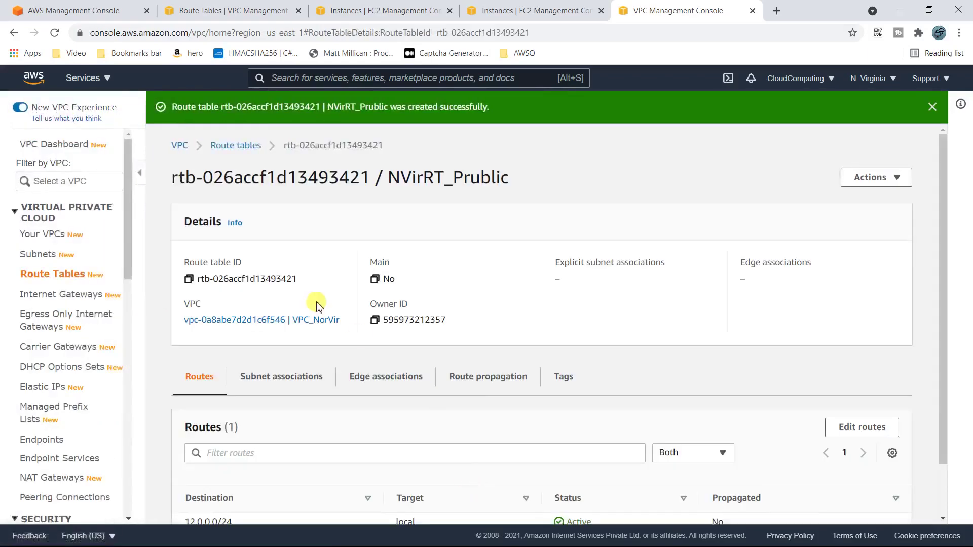
Step: Associate the subnet PublicSubnet_VPC_NV with the NVirRT_Prublic route table and save the association
scroll(317, 304, down, 1)
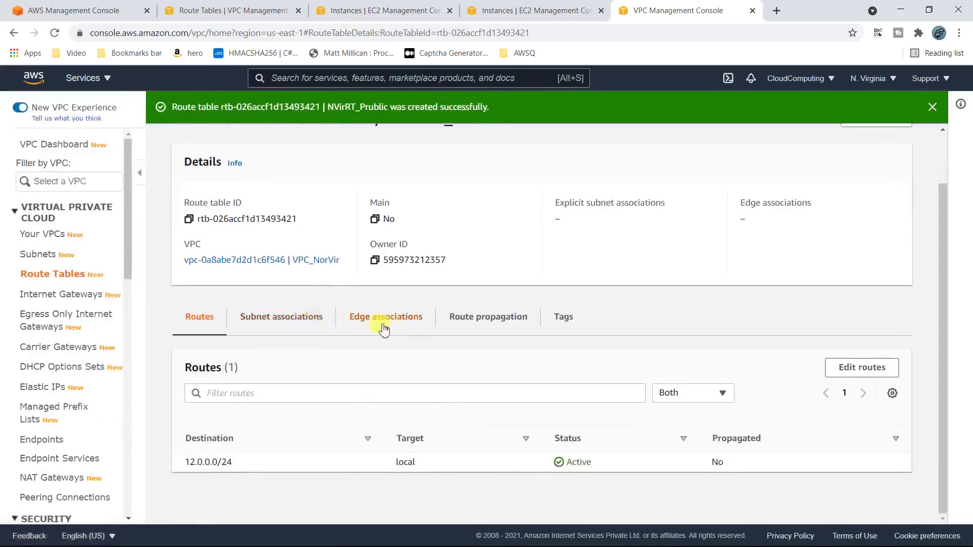
click(299, 325)
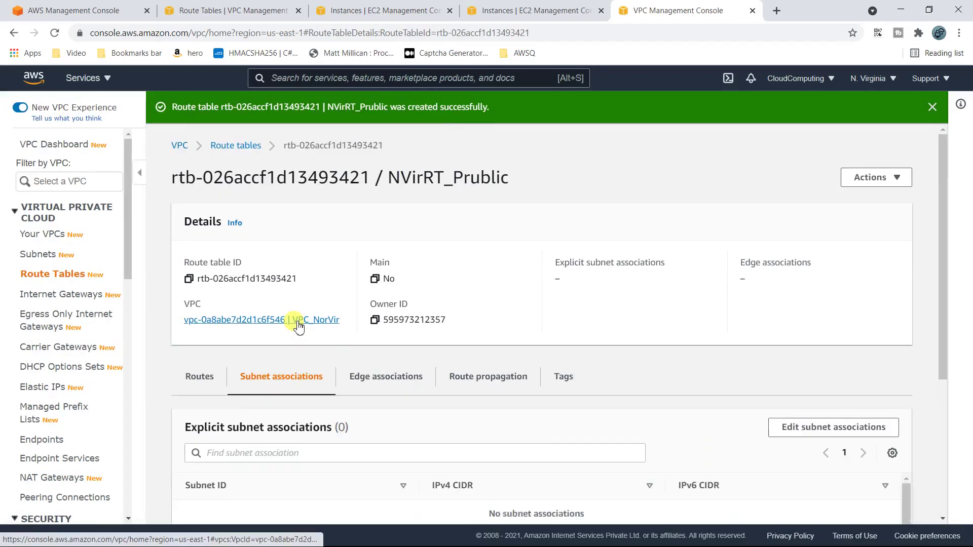
scroll(953, 424, down, 4)
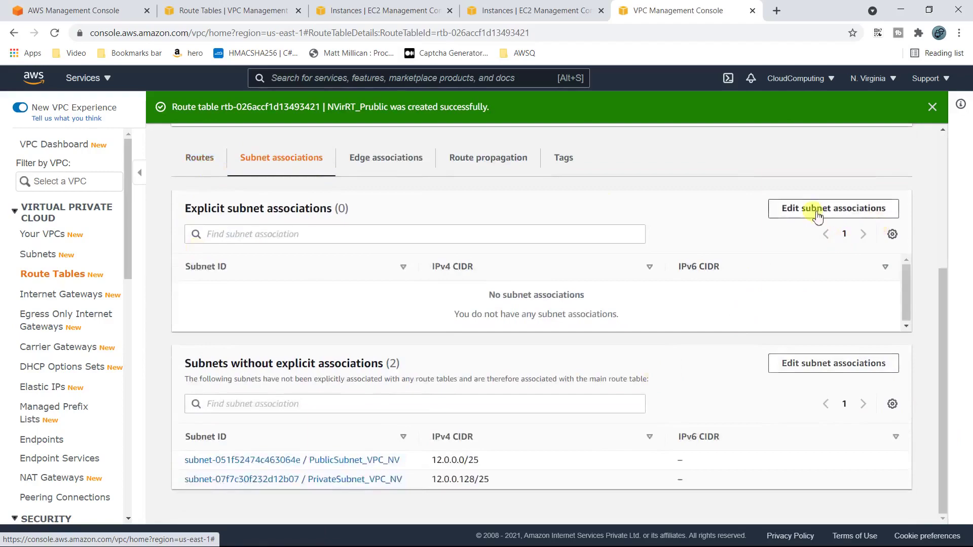
click(844, 367)
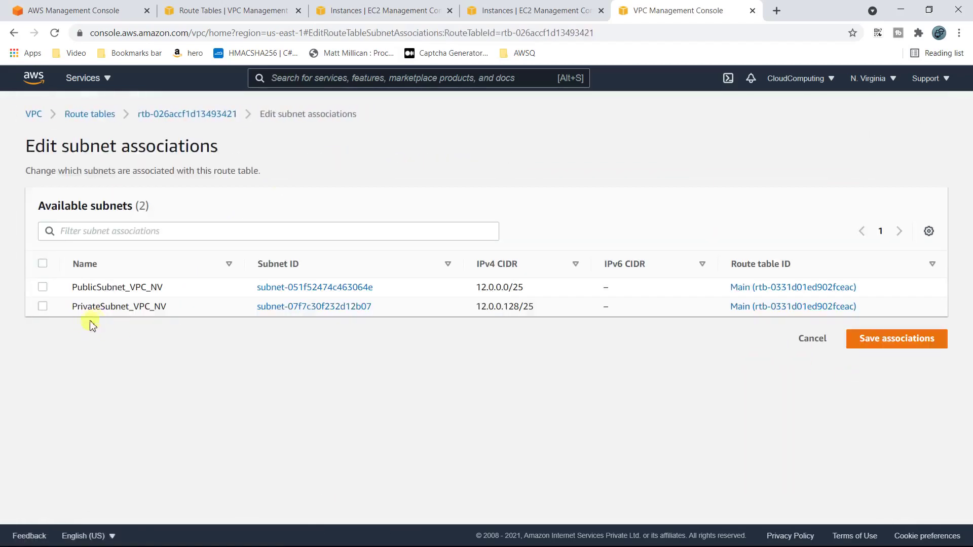
click(43, 287)
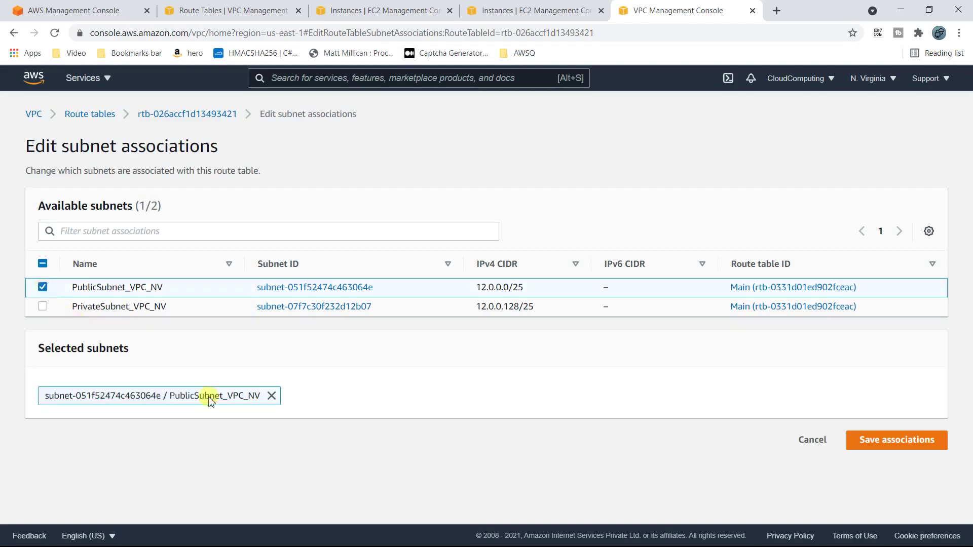
click(880, 446)
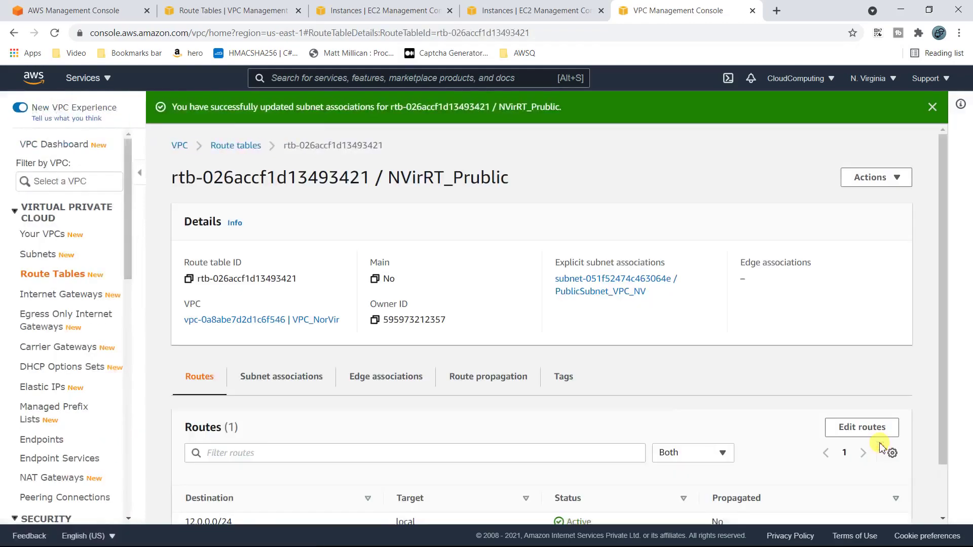
Step: Add a route to NVirRT_Prublic with destination 0.0.0.0/0 and the internet gateway NVirgVPC_IGW as target, and save it
scroll(304, 413, down, 1)
click(862, 366)
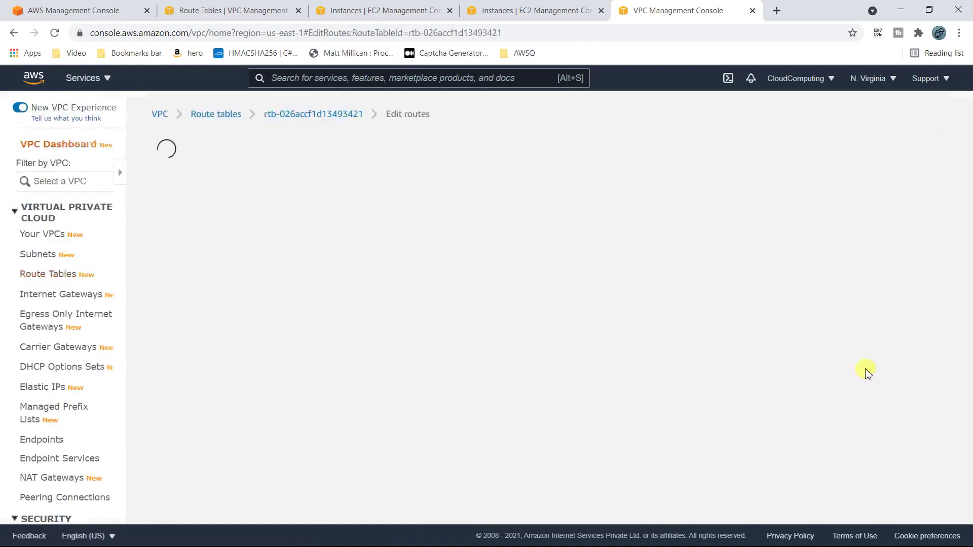
click(66, 264)
click(63, 259)
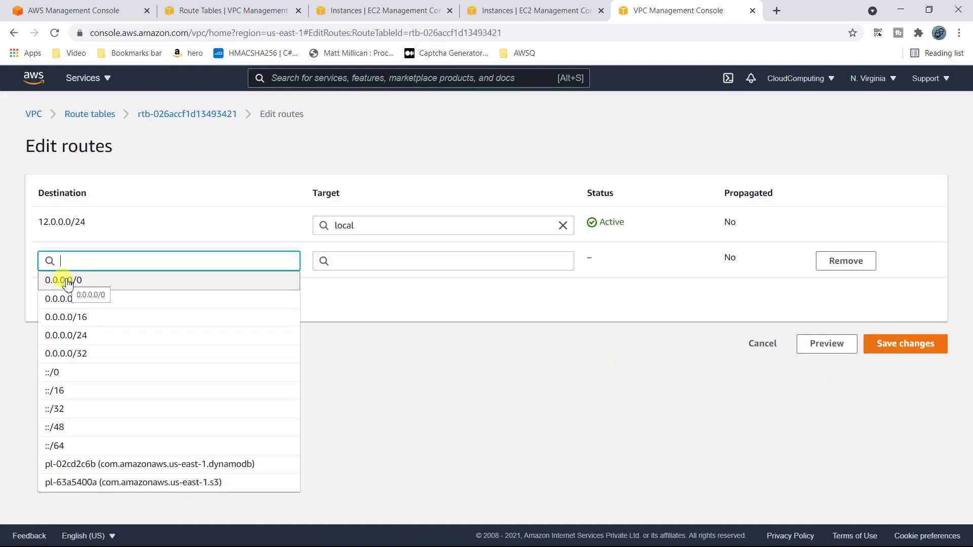
click(66, 280)
click(343, 262)
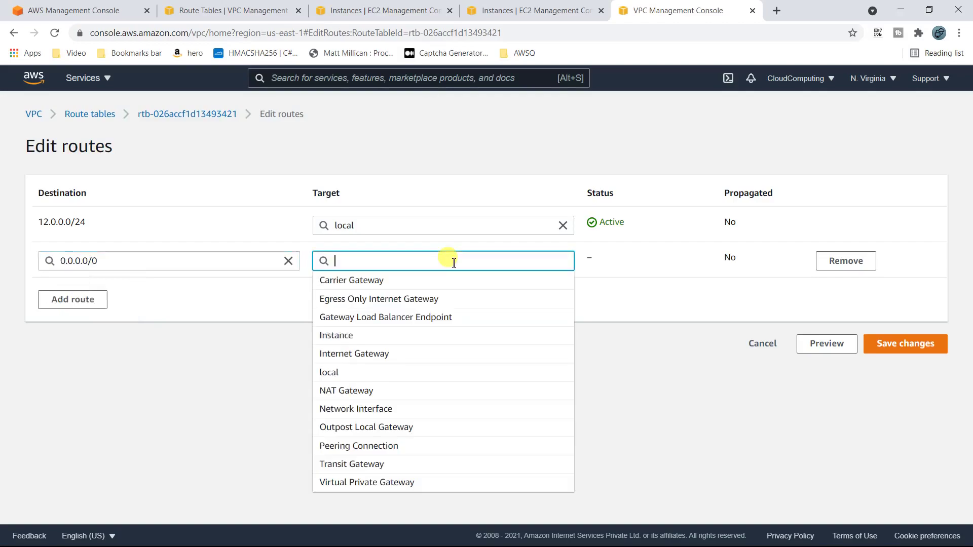
click(373, 362)
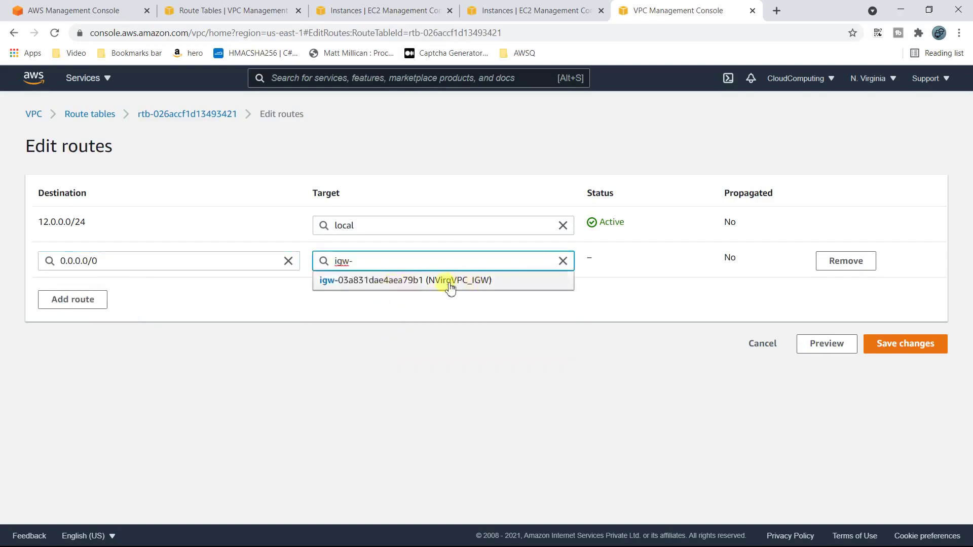
click(450, 283)
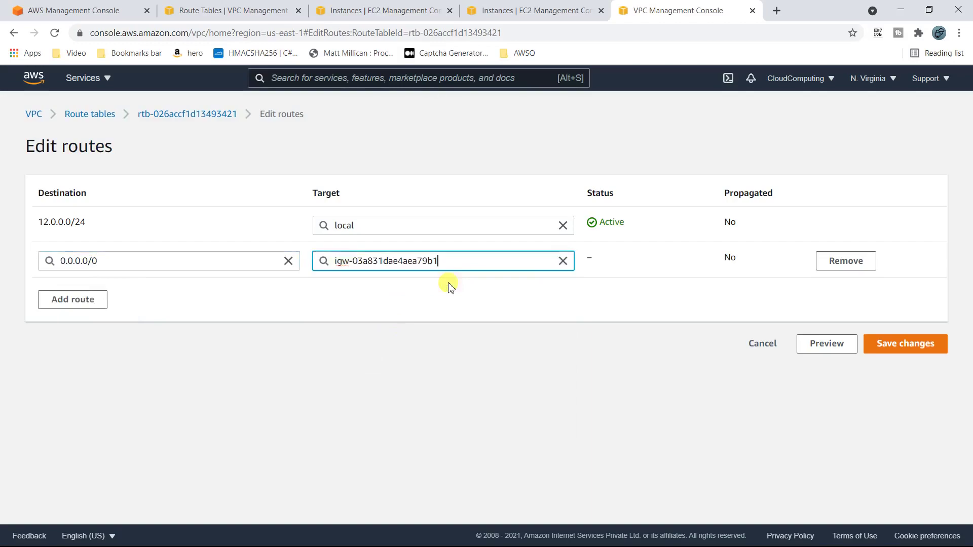
click(895, 344)
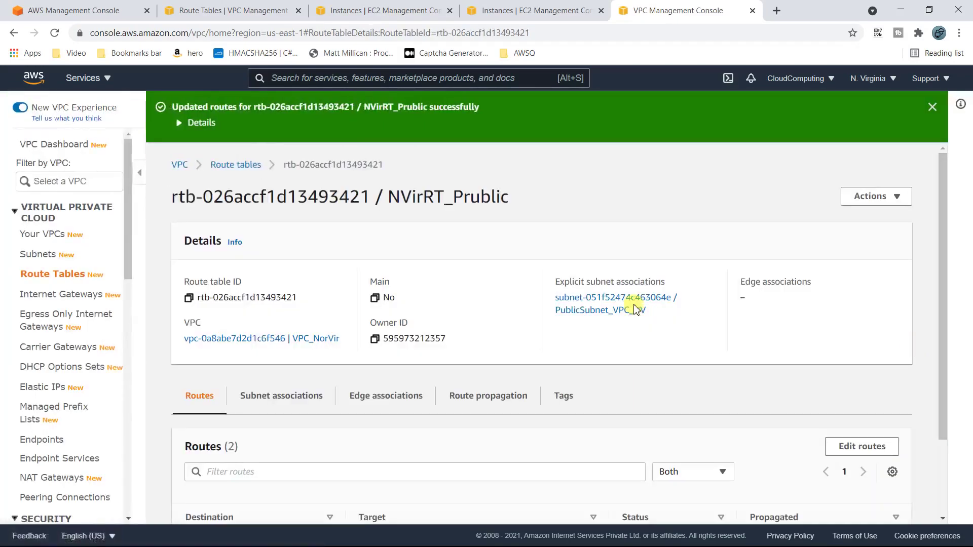
Step: Create another route table named NVirRT_Private in VPC_NorVir, reusing the public route table's naming pattern
click(234, 163)
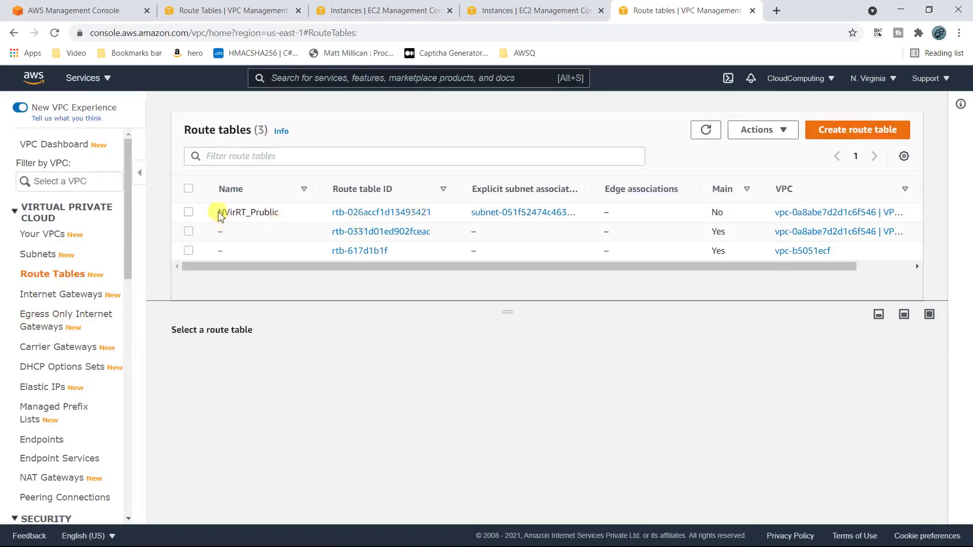
drag(218, 212, 289, 226)
key(ctrl+c)
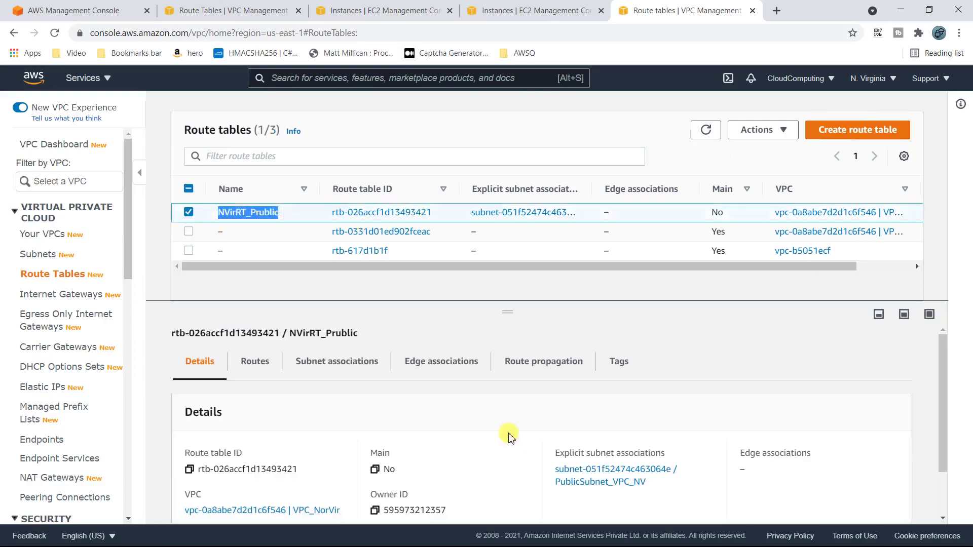
click(884, 131)
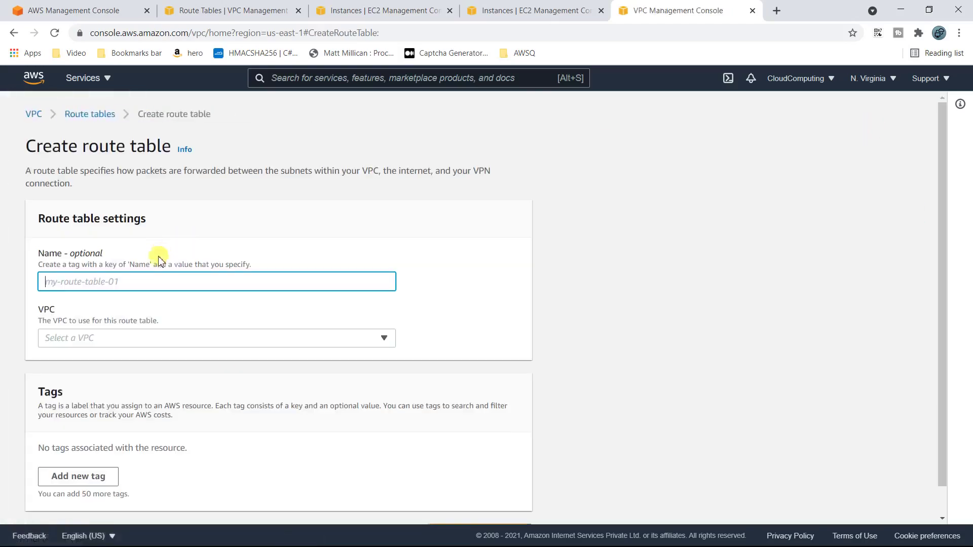
key(ctrl+v)
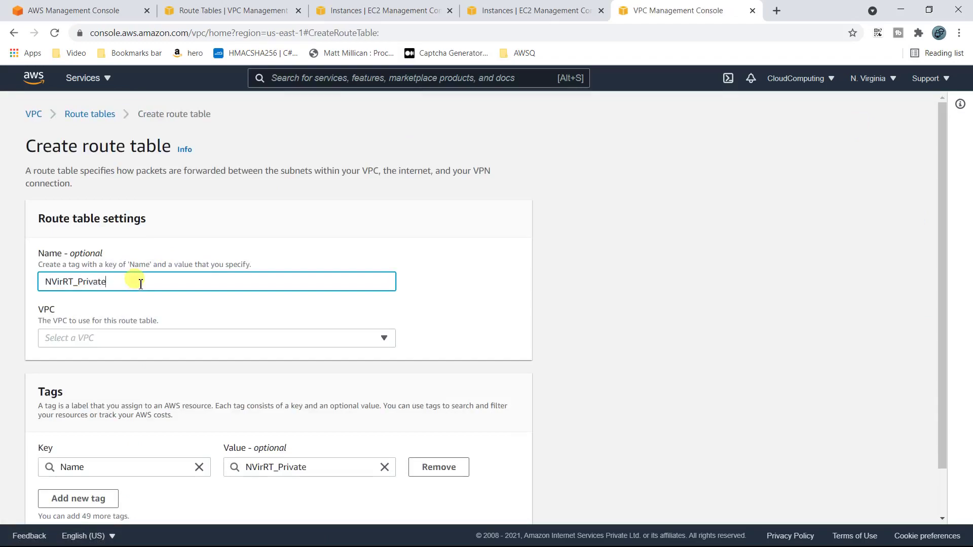
click(105, 337)
click(119, 394)
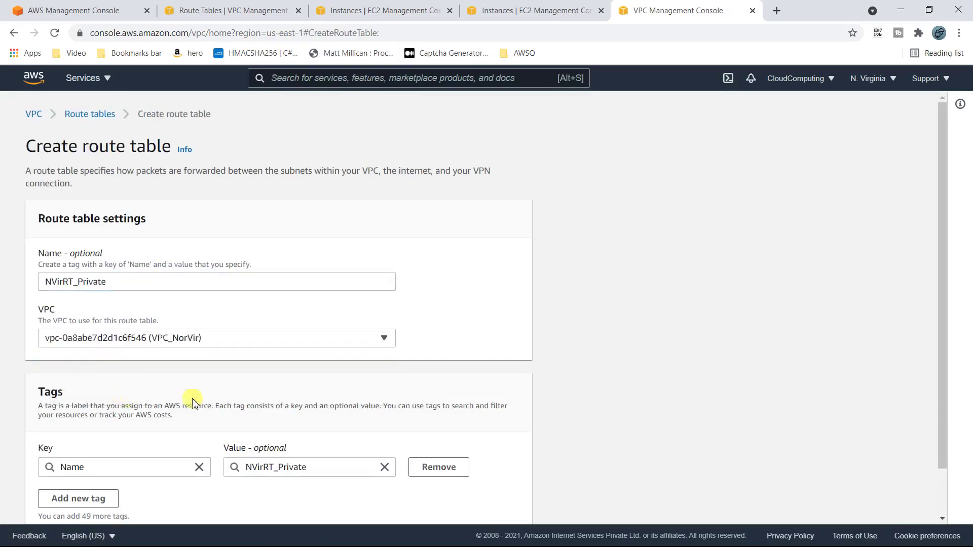
scroll(253, 379, down, 1)
click(439, 501)
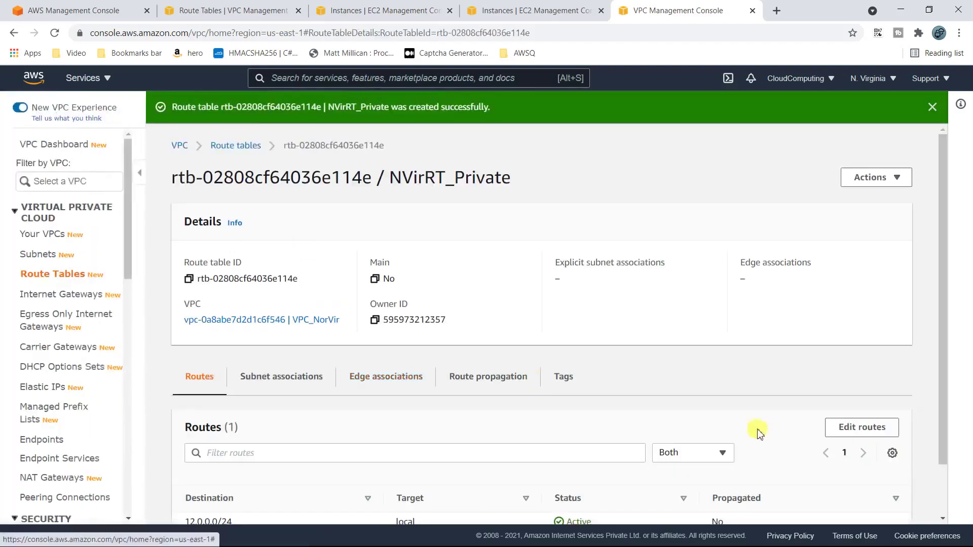
Step: Associate the subnet PrivateSubnet_VPC_NV with the NVirRT_Private route table, save it, and return to the route table list
scroll(757, 428, down, 1)
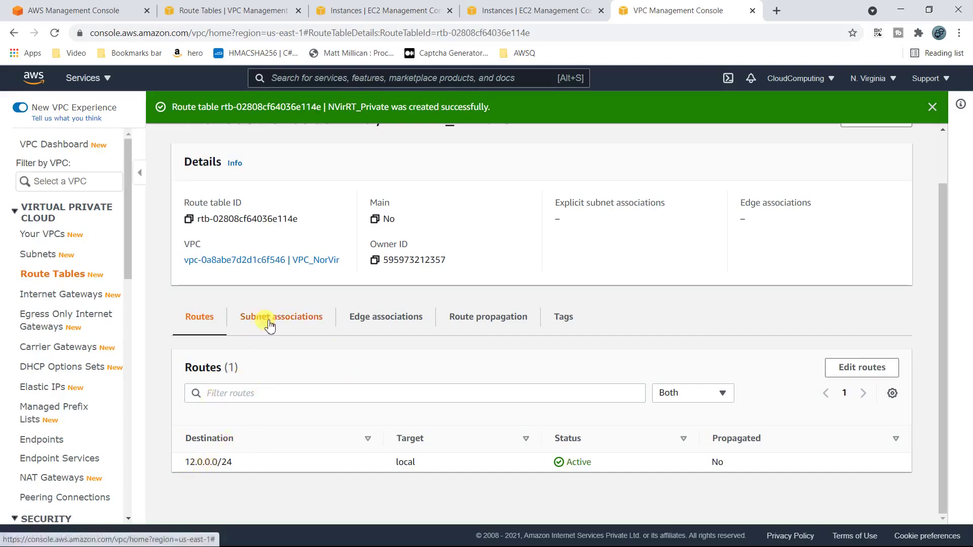
click(251, 316)
scroll(796, 365, down, 4)
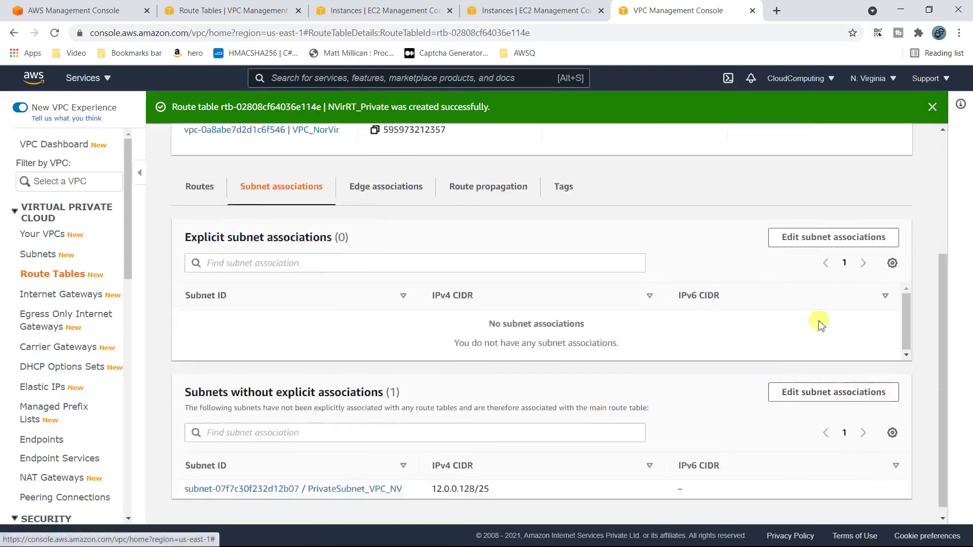
click(820, 239)
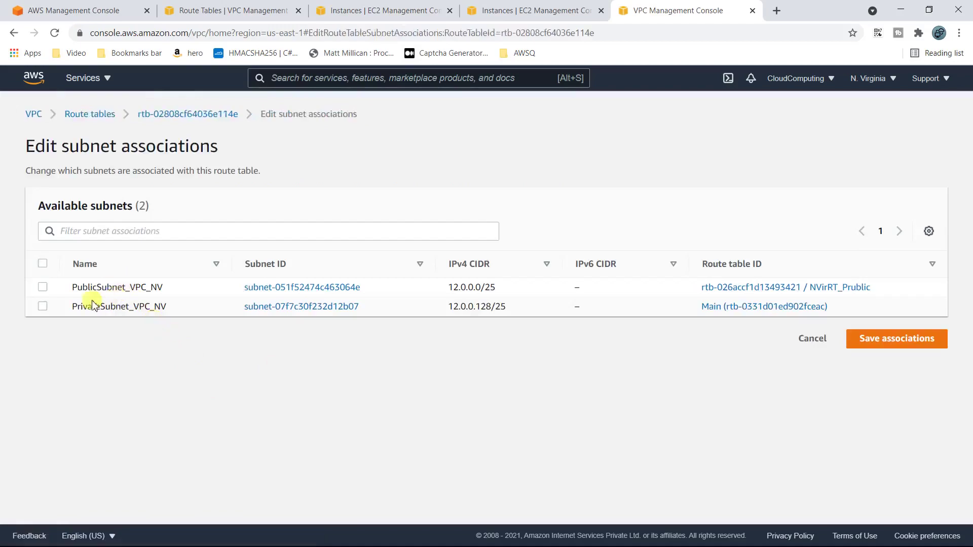
click(50, 310)
click(895, 439)
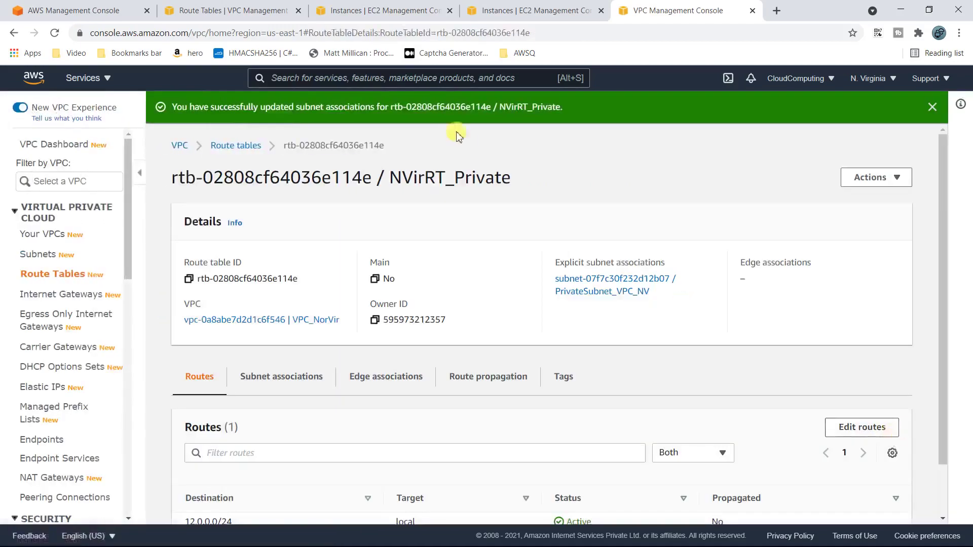
click(216, 147)
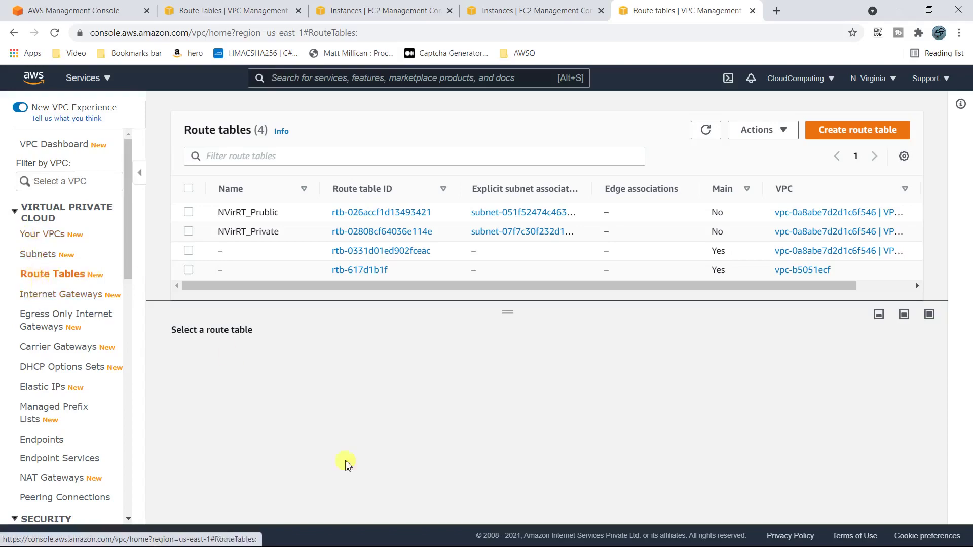
Step: Start launching an EC2 instance in N. Virginia with the Microsoft Windows Server 2019 Base image and instance type t2.micro
click(501, 6)
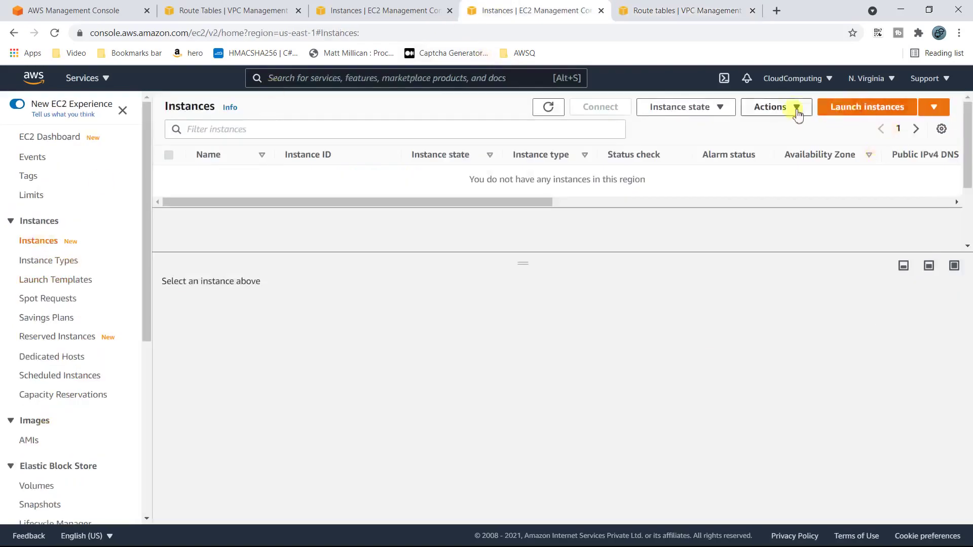
click(884, 112)
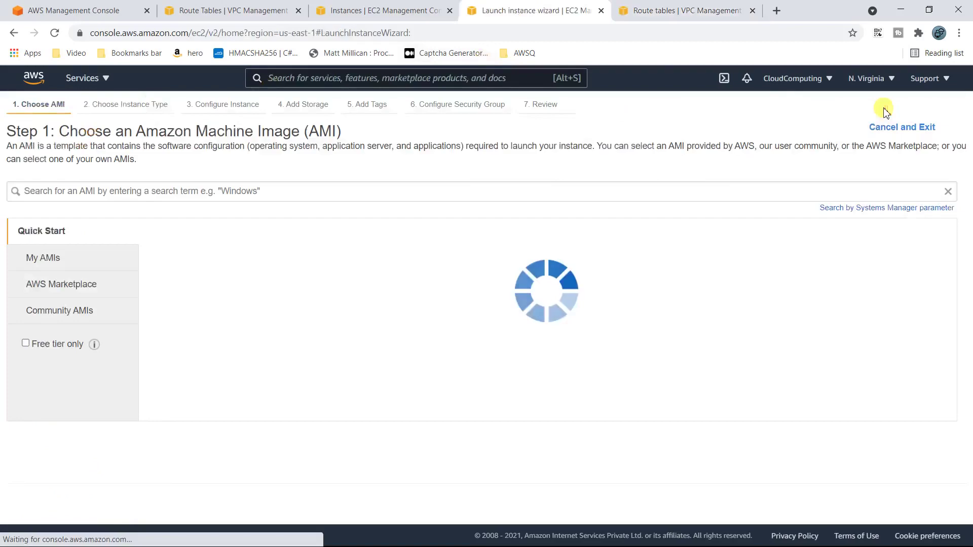
scroll(636, 358, down, 10)
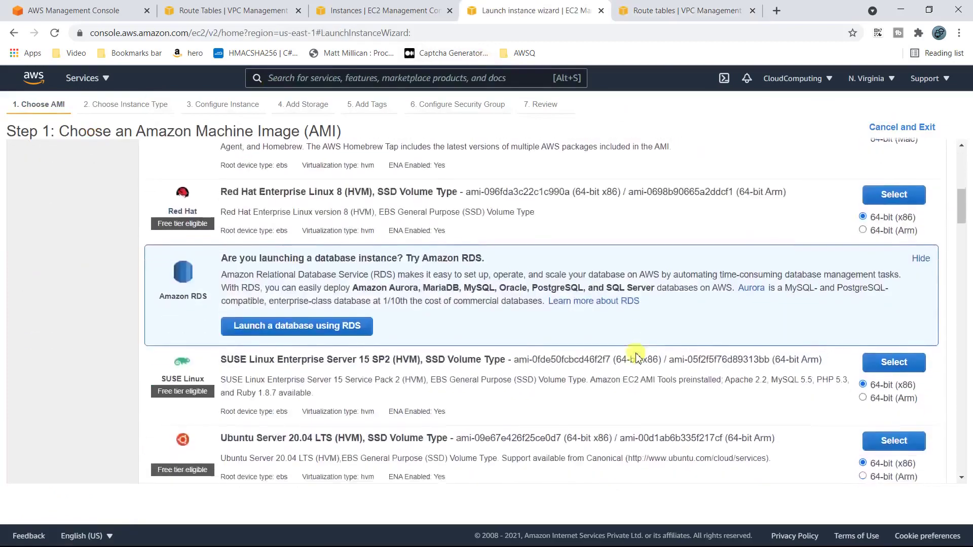
scroll(636, 358, down, 3)
click(895, 277)
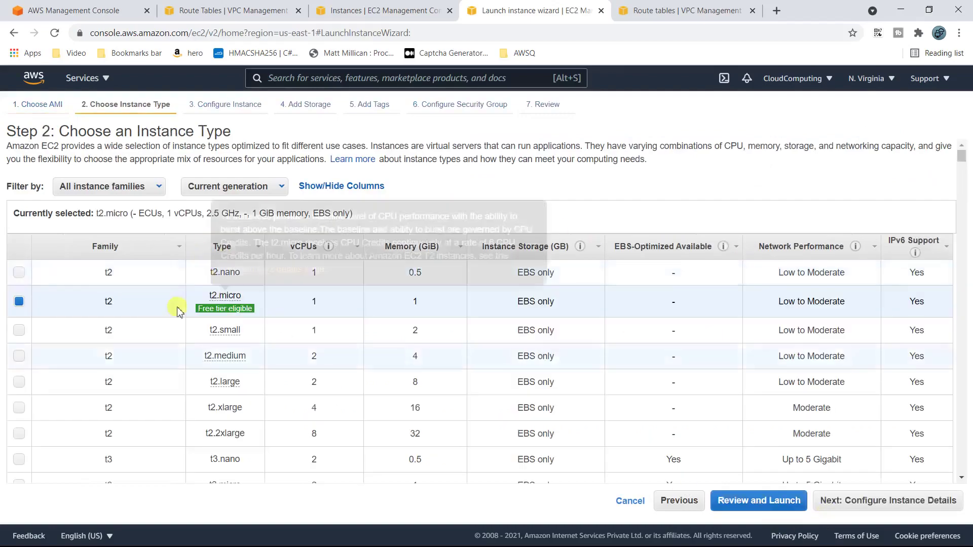
click(844, 500)
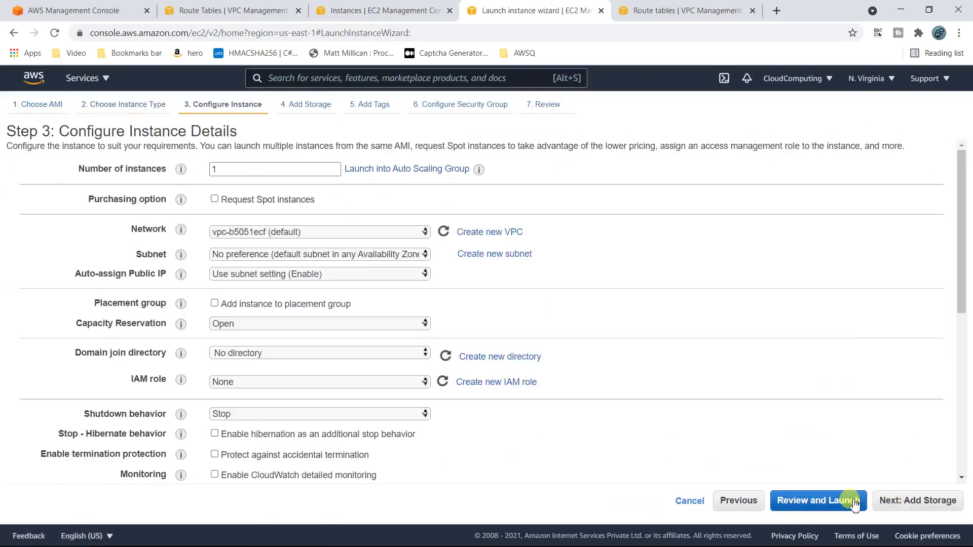
Step: Place the instance in VPC_NorVir on the PublicSubnet_VPC_NV subnet with Auto-assign Public IP set to Enable, and continue to storage
click(289, 231)
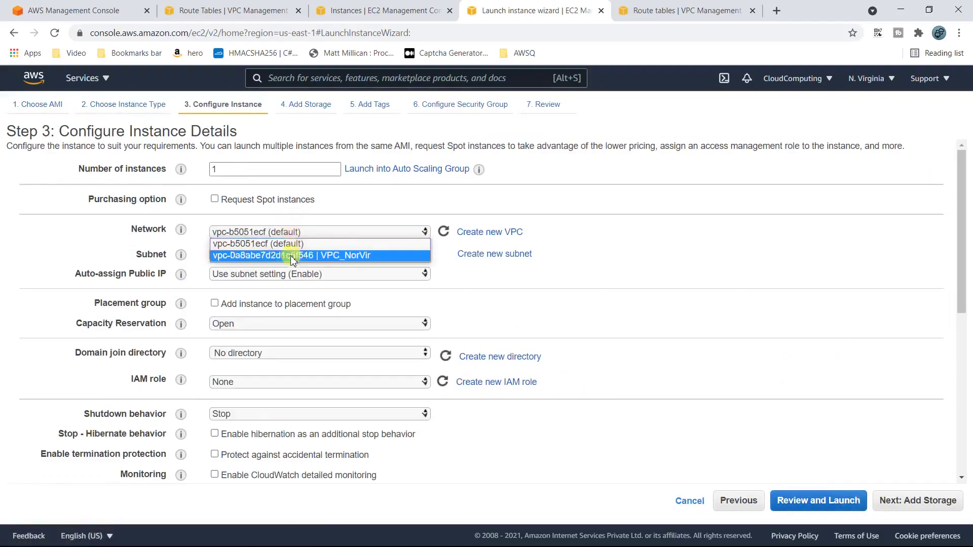
click(291, 256)
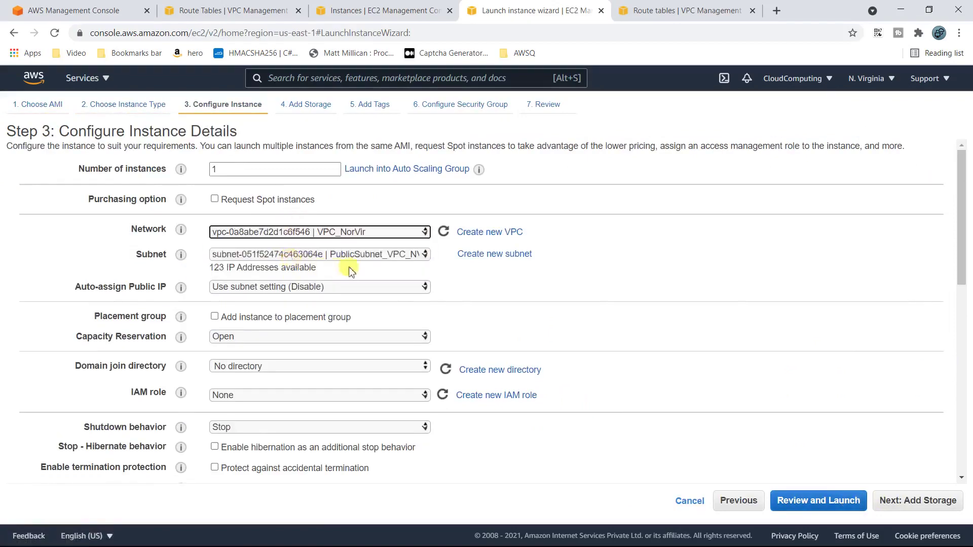
click(324, 286)
click(223, 310)
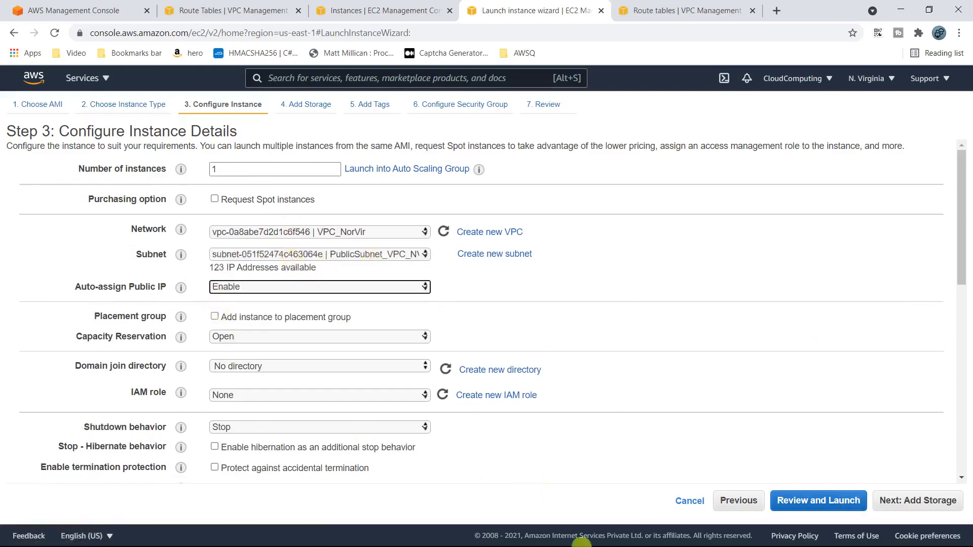
click(944, 506)
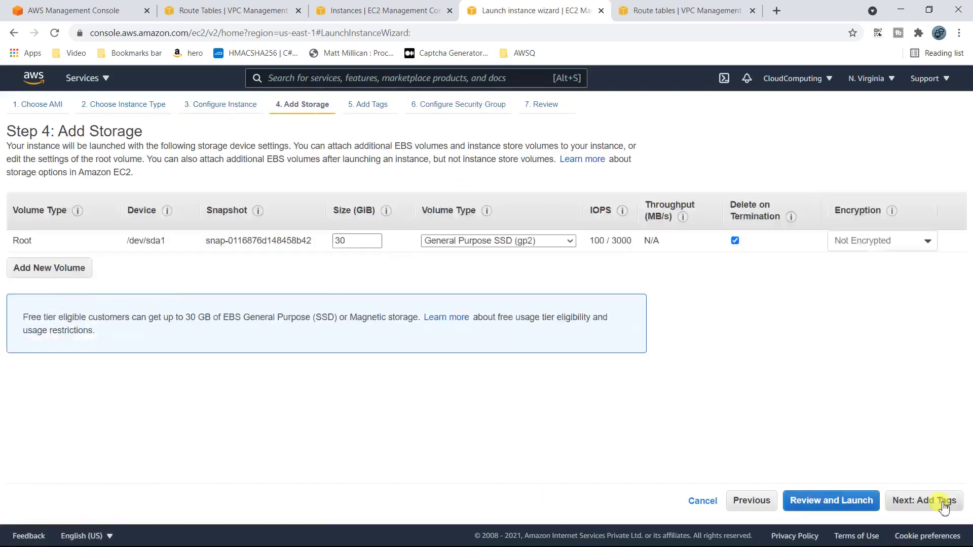
Step: Accept the default storage, tags and new launch-wizard-7 security group with RDP access, and proceed from the review to key pair selection
click(943, 506)
click(944, 505)
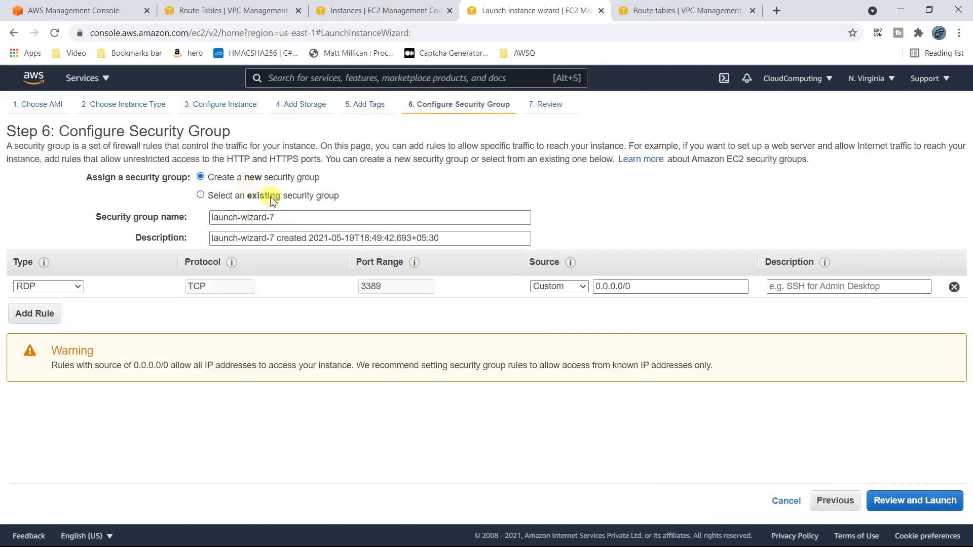
click(937, 501)
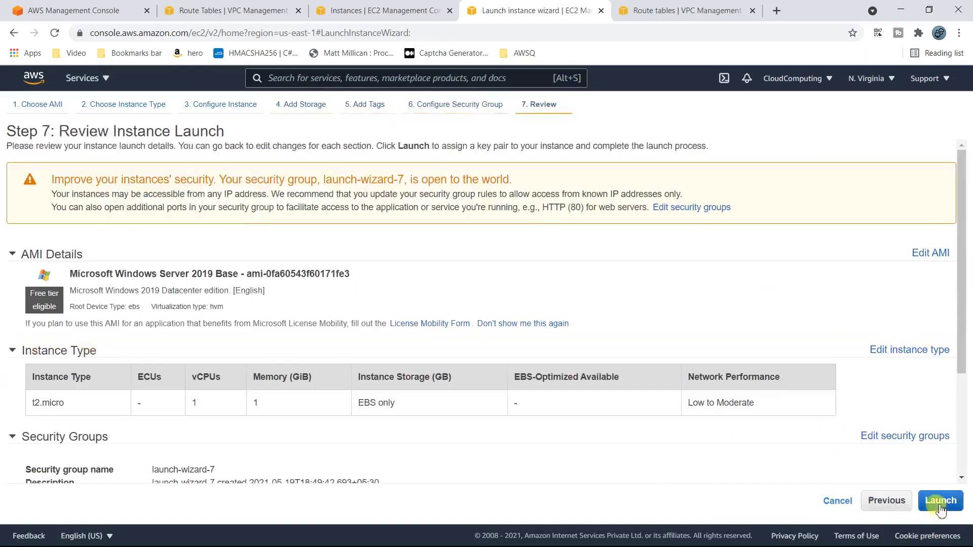
scroll(702, 395, down, 3)
click(940, 500)
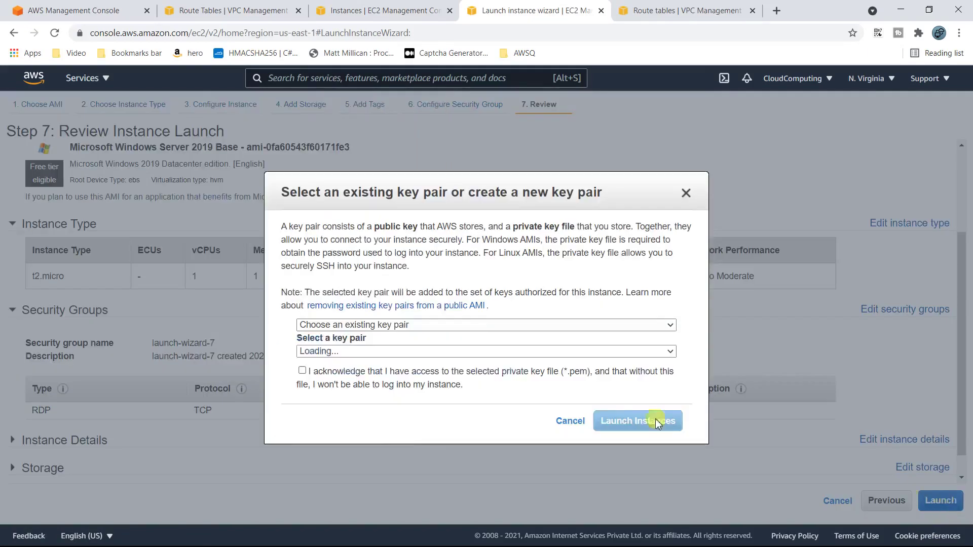
Step: Choose the existing key pair MynewKeypair_Virginia, acknowledge access to its private key file, and launch the instance
click(359, 355)
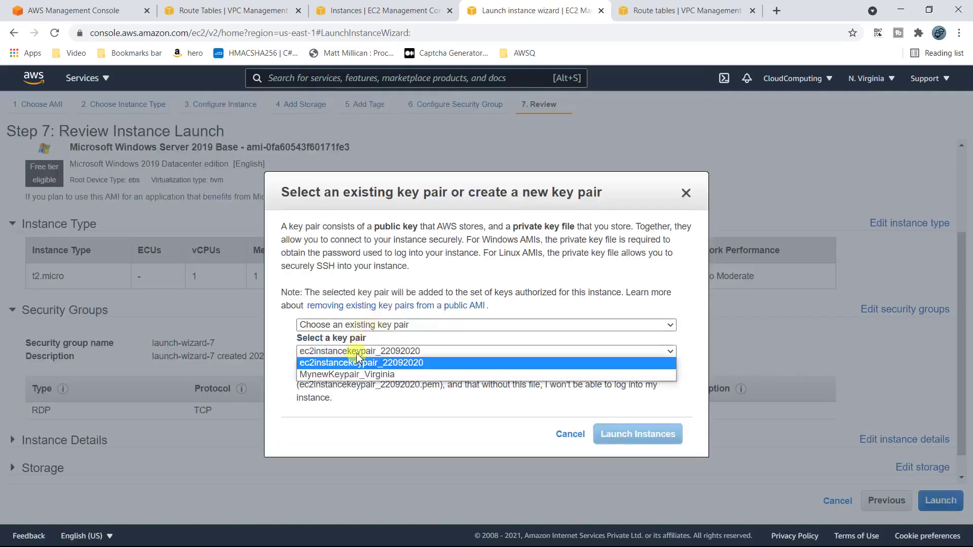
click(374, 378)
click(301, 370)
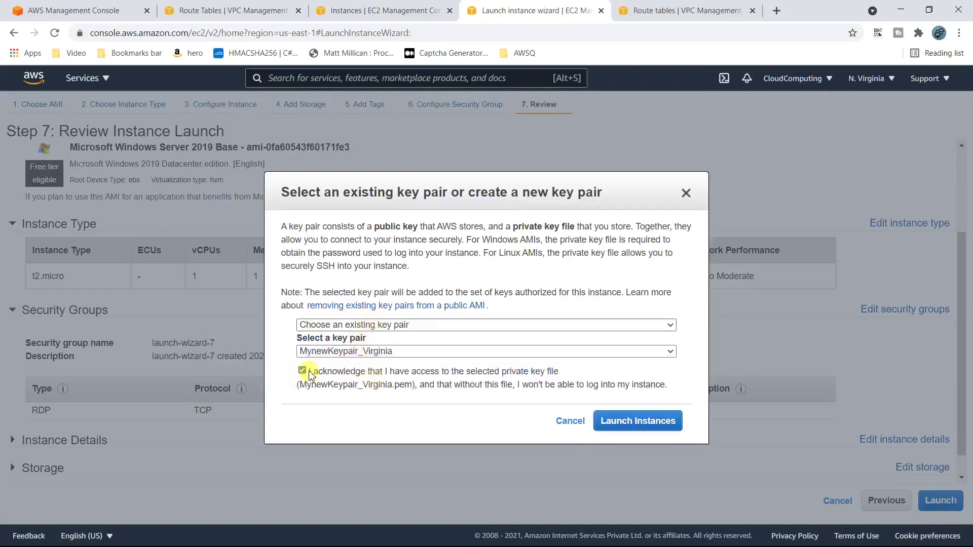
click(662, 426)
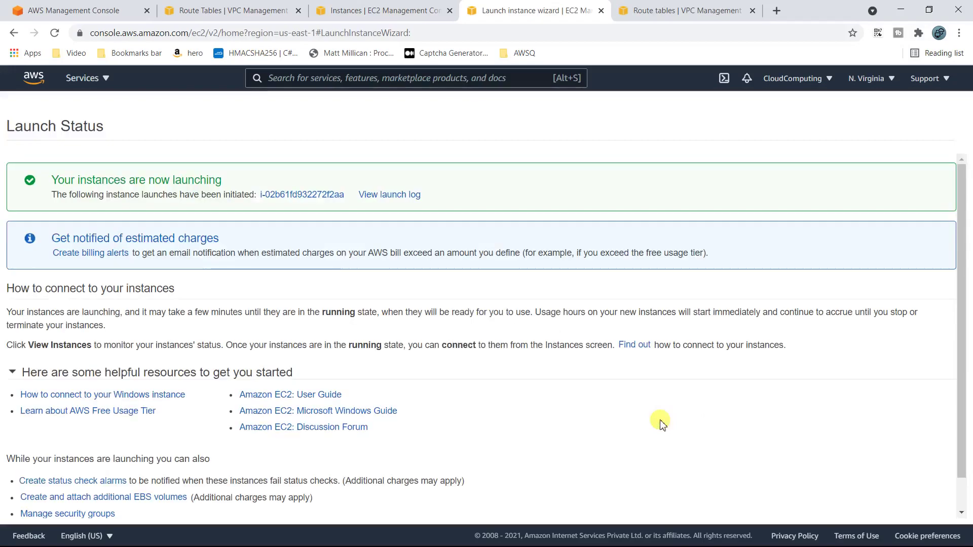
Step: Show the instance list and name the newly launched instance NV_Public
scroll(745, 393, down, 1)
click(919, 509)
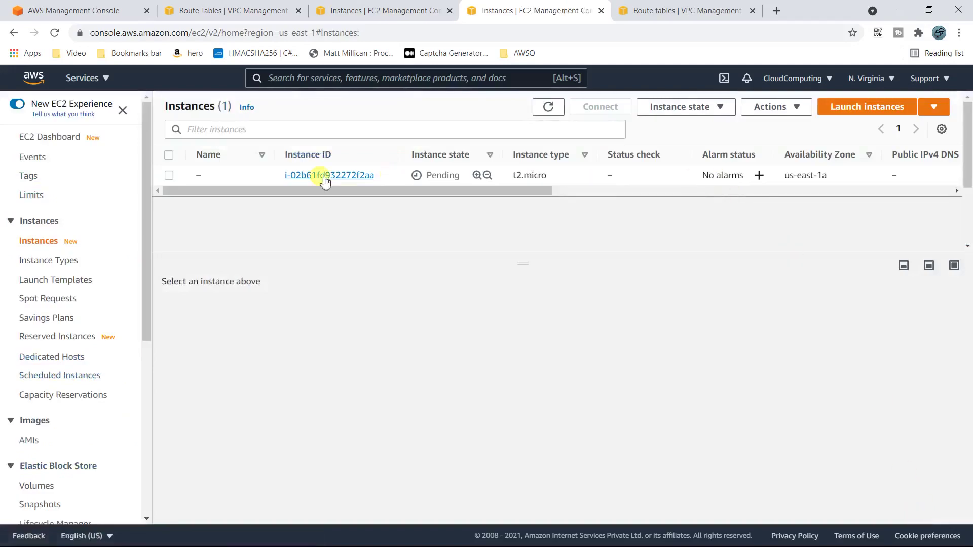
mouse_move(207, 177)
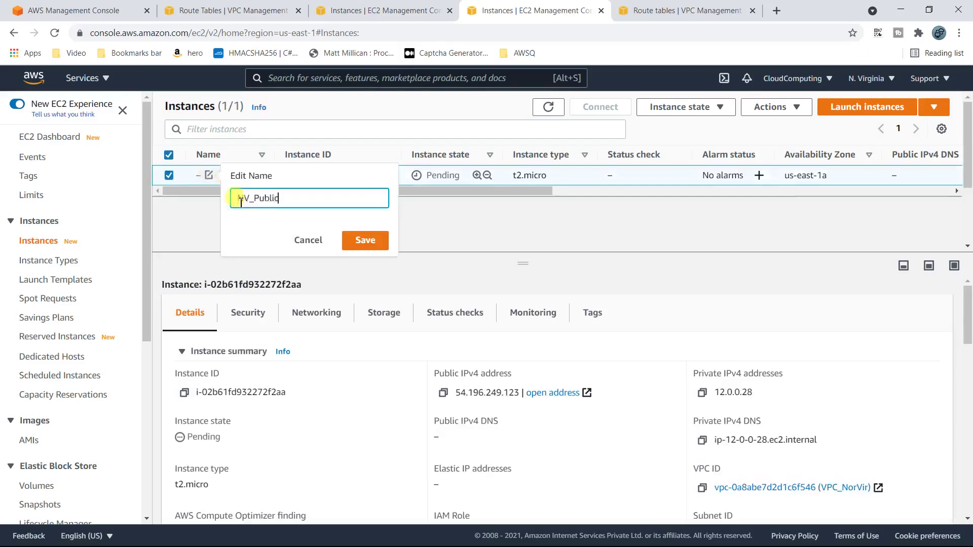
click(365, 241)
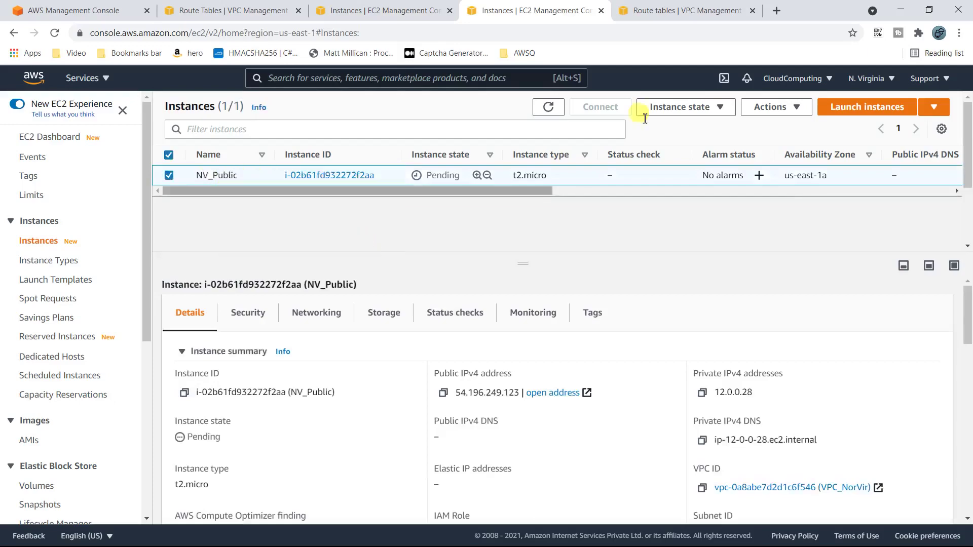
Step: Start launching a second instance with the Microsoft Windows Server 2019 Base image and instance type t2.micro
click(870, 106)
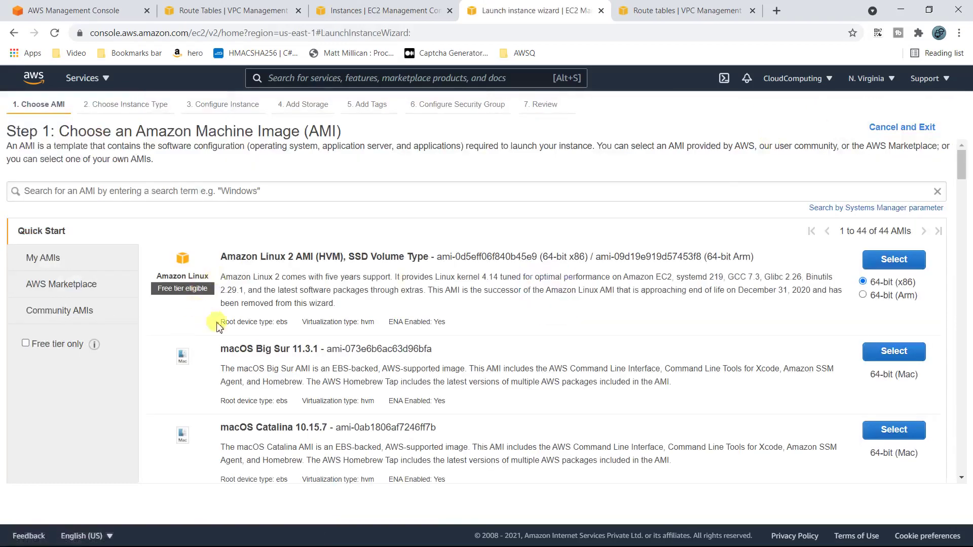
scroll(218, 326, down, 10)
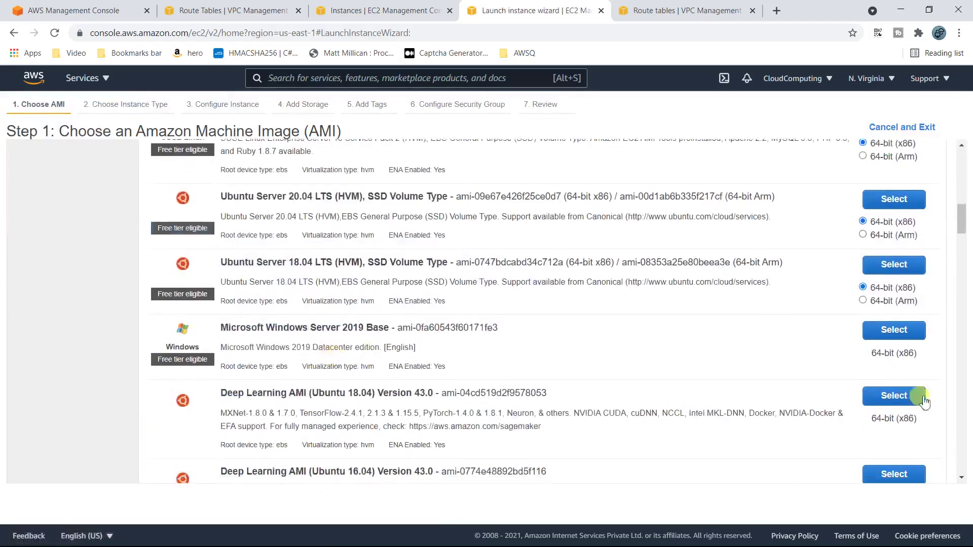
click(890, 330)
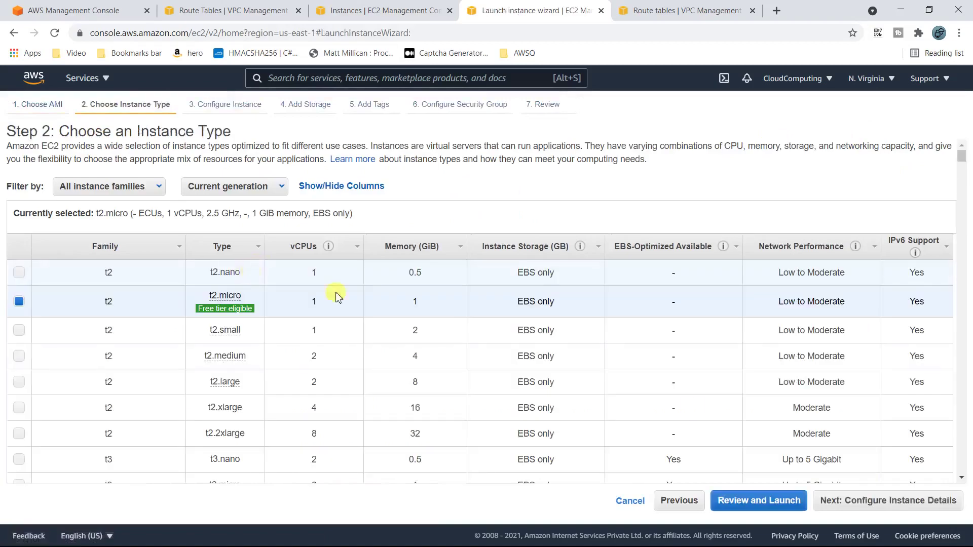
click(871, 502)
Step: Configure the instance details with network VPC_NorVir, subnet PrivateSubnet_VPC_NV and auto-assigned public IP enabled
click(917, 501)
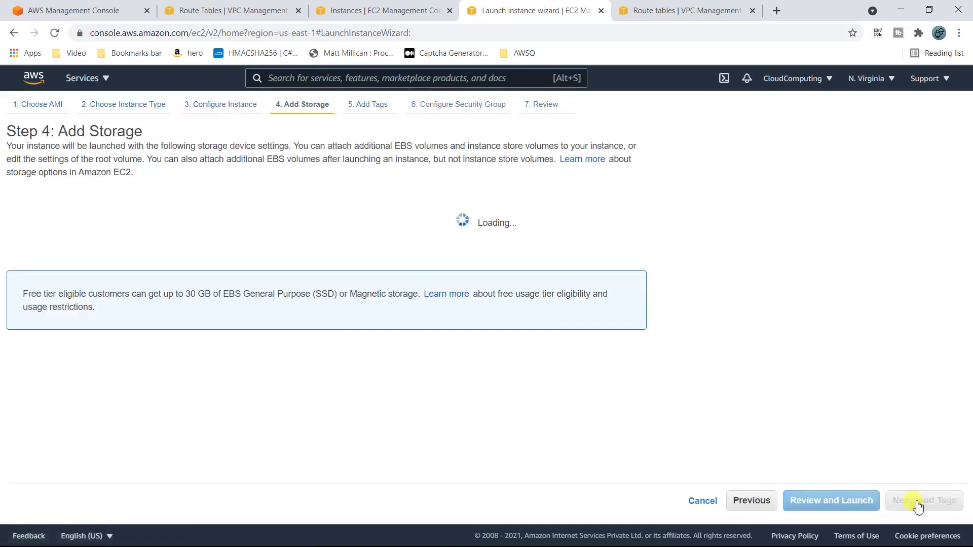
click(750, 500)
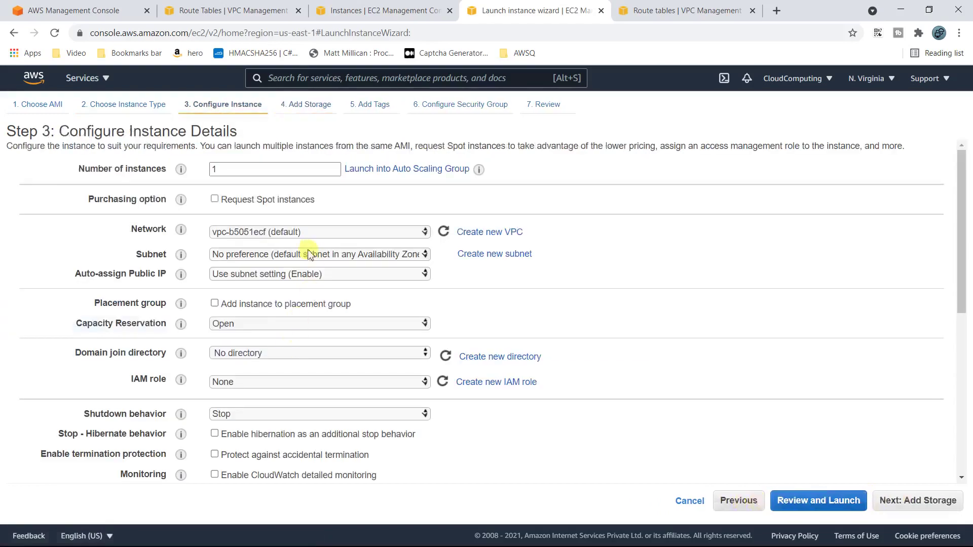
click(339, 236)
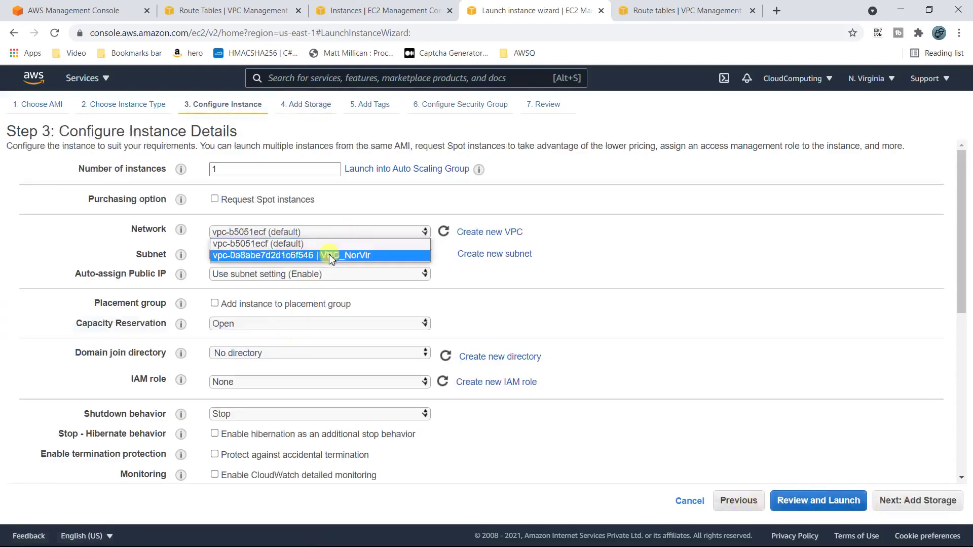
click(332, 255)
click(351, 255)
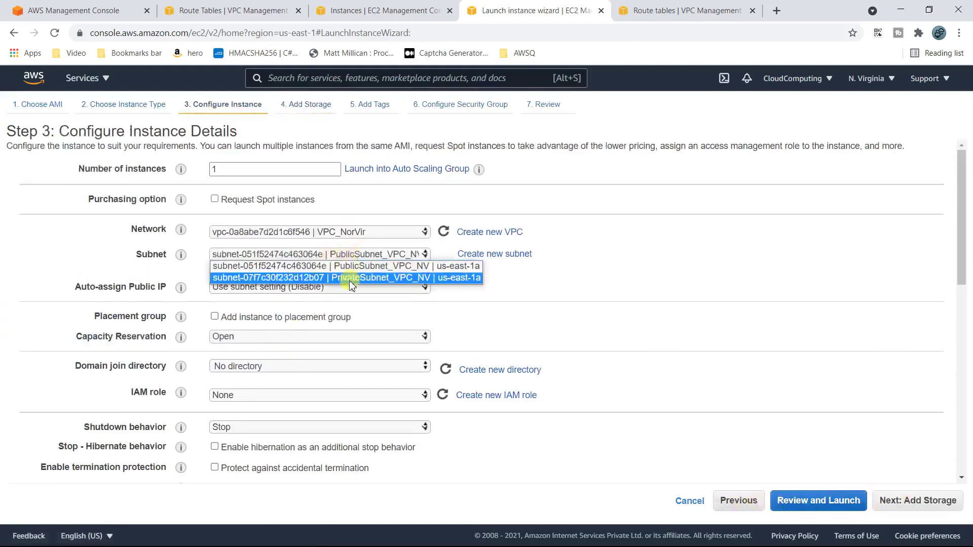
click(348, 278)
click(276, 294)
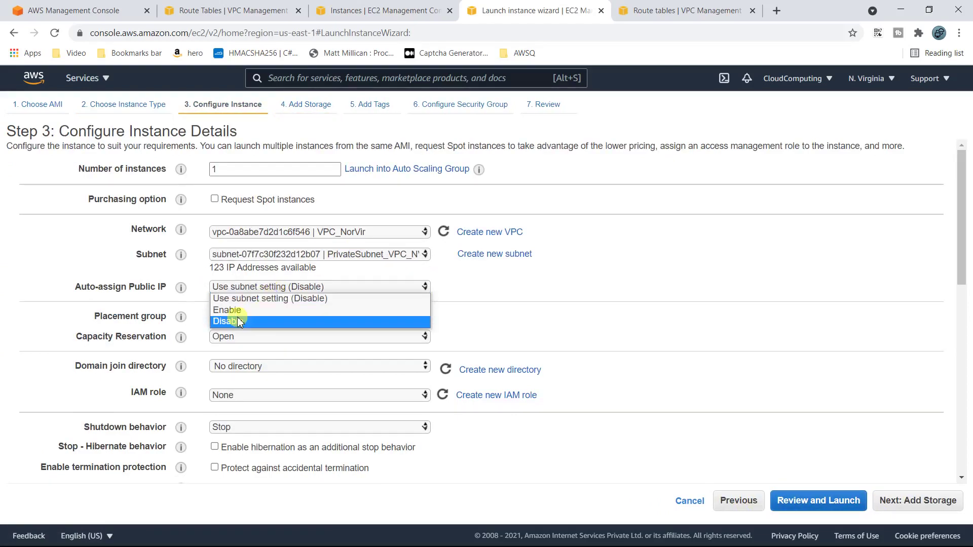
click(248, 310)
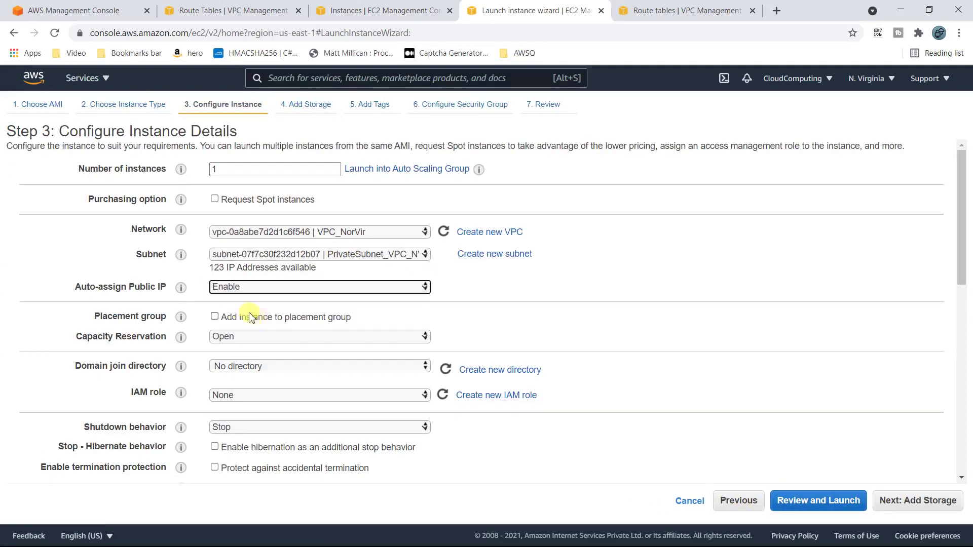
Step: Accept the default storage, no tags and the new launch-wizard-9 security group with RDP access, and proceed from the review to key pair selection
click(923, 502)
click(923, 502)
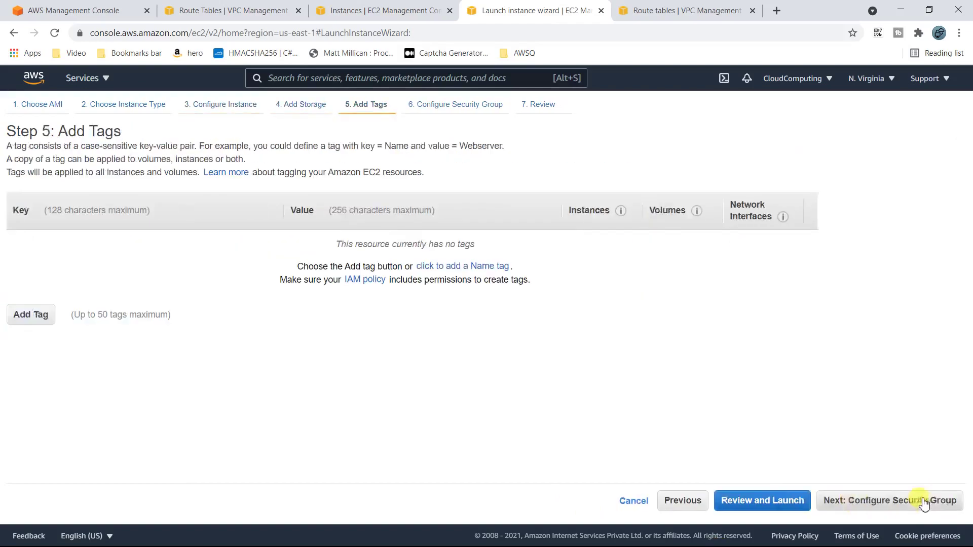
click(923, 502)
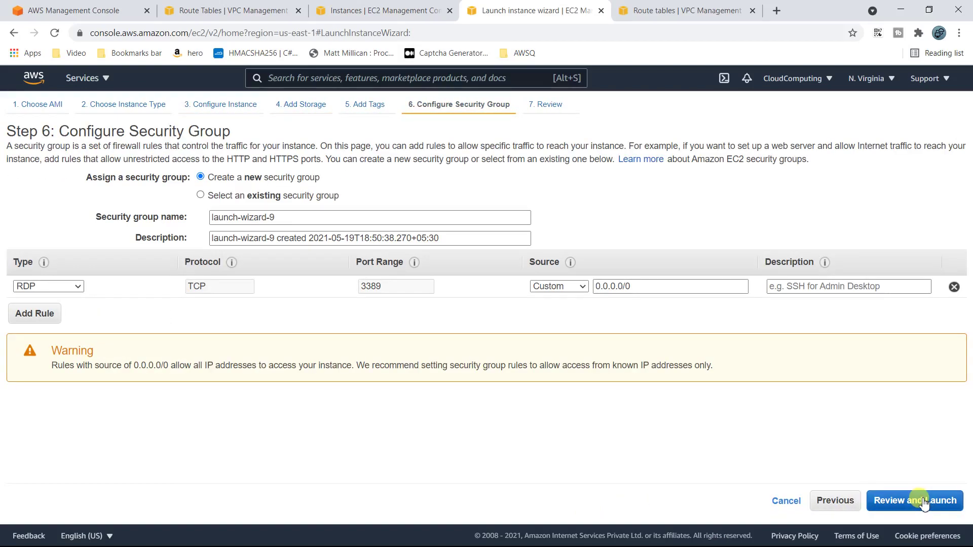
click(923, 501)
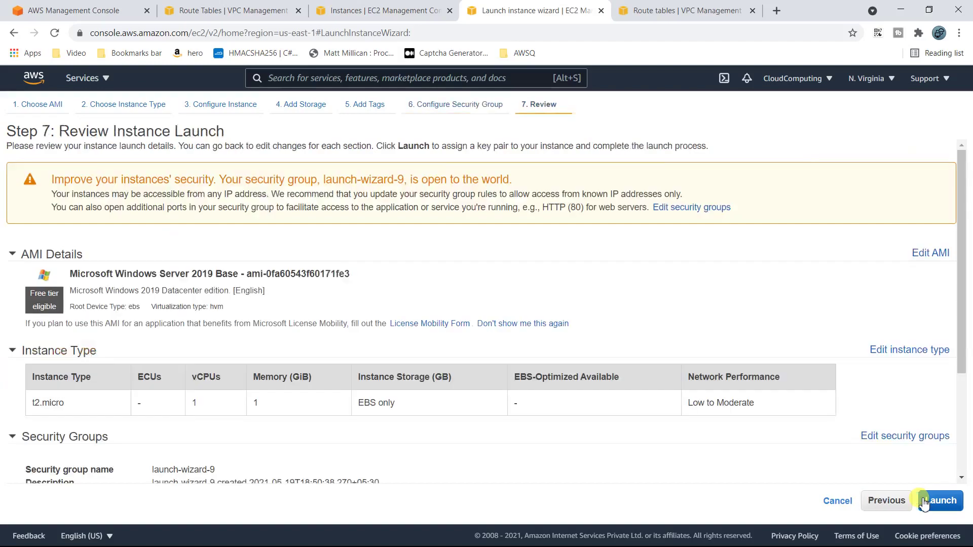
click(923, 501)
Step: Select the existing key pair MynewKeypair_Virginia, acknowledge access to its private key file, and launch the second instance
click(368, 350)
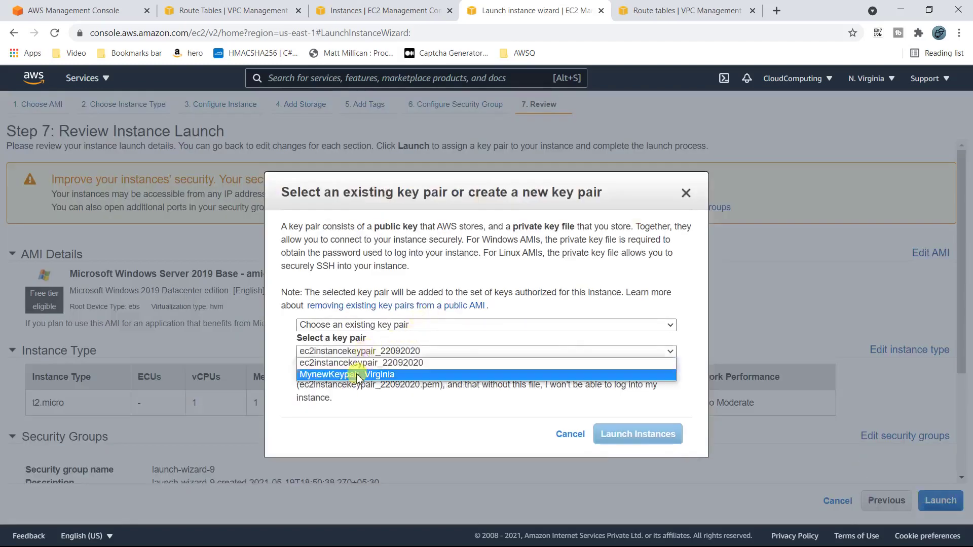
click(357, 375)
click(302, 371)
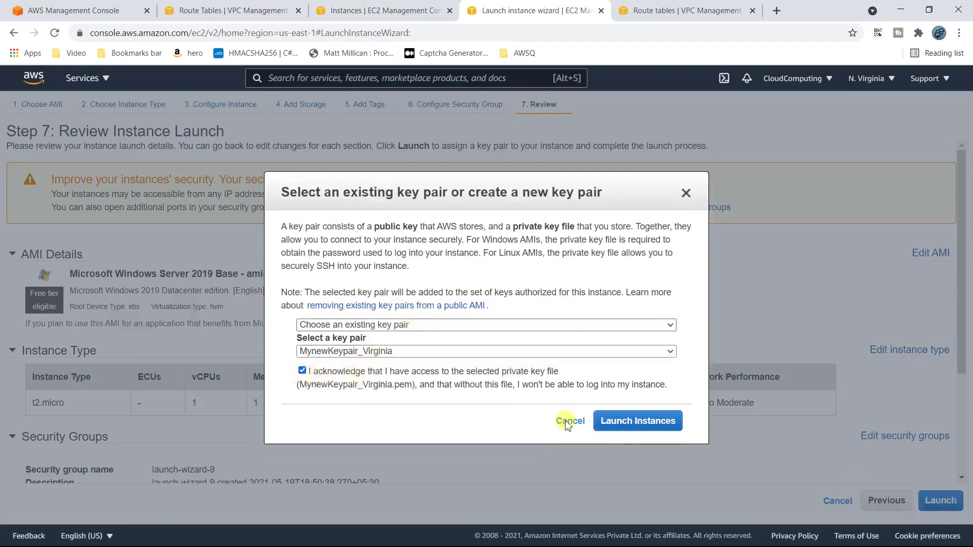
click(620, 425)
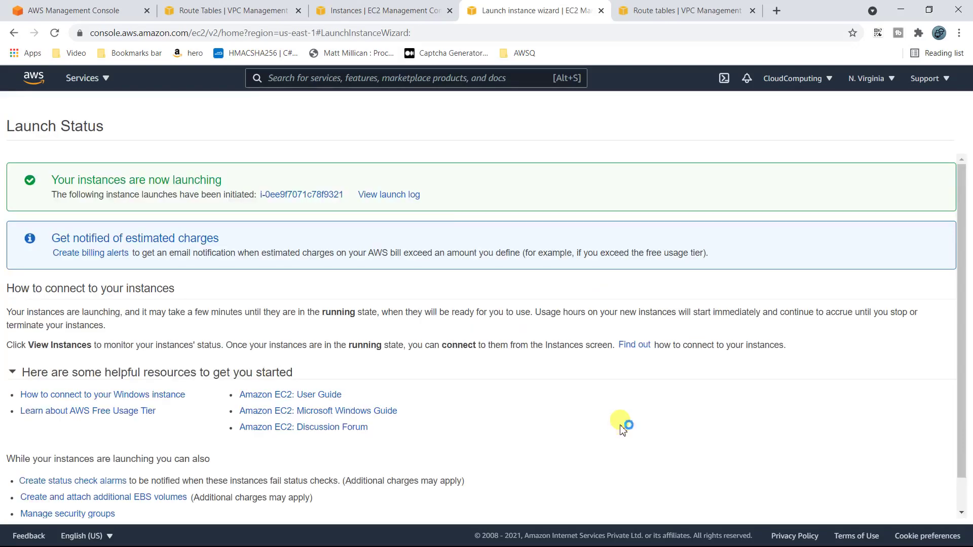
Step: Show the N. Virginia instance list and name the newly launched second instance NV_Private
scroll(879, 297, down, 2)
click(900, 504)
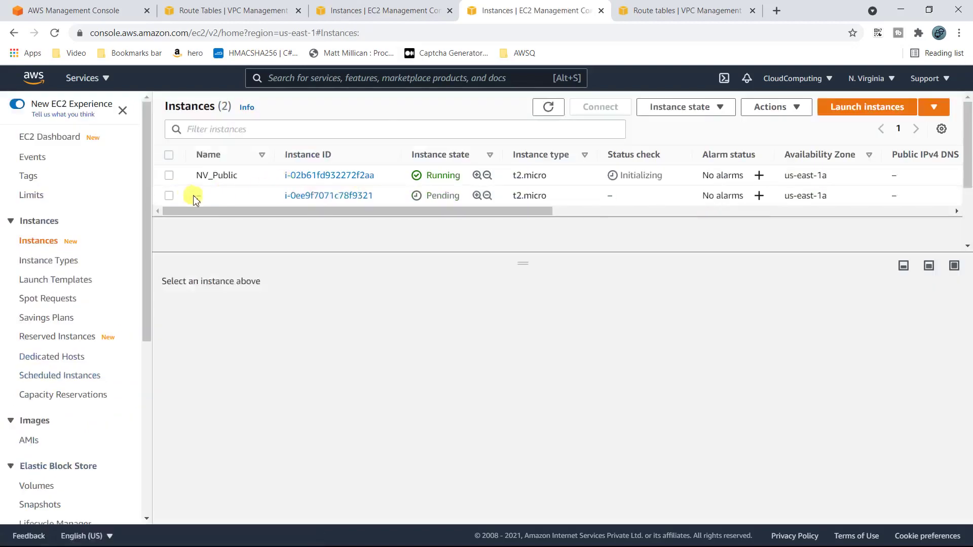
click(209, 195)
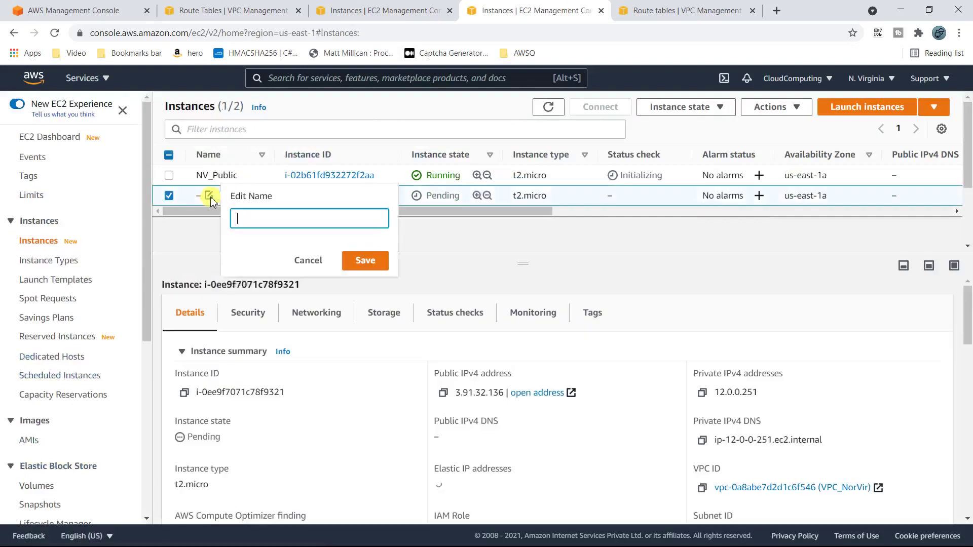
text(NV_Private)
click(339, 260)
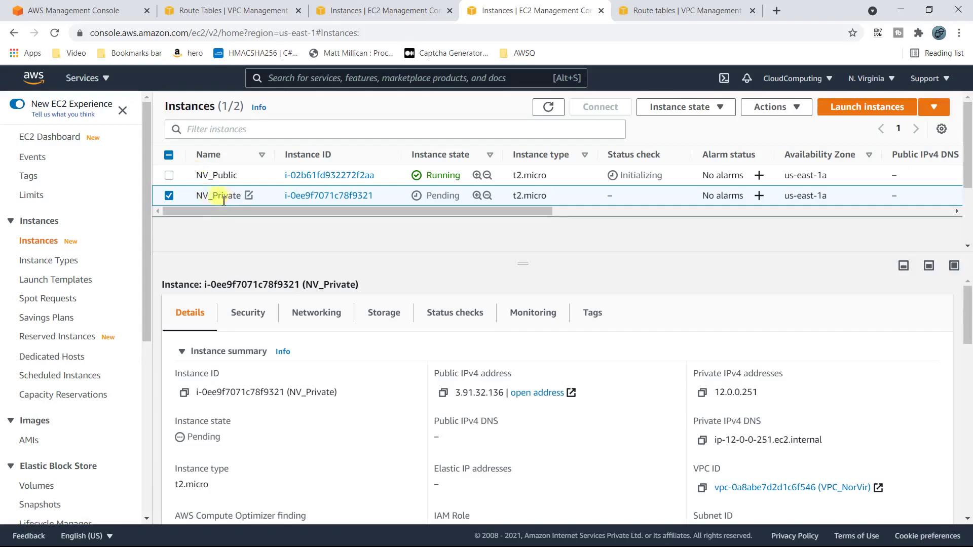
Step: Review the Mumbai instance list and the NVirRT_Private and NVirRT_Prublic route tables in N. Virginia
click(338, 5)
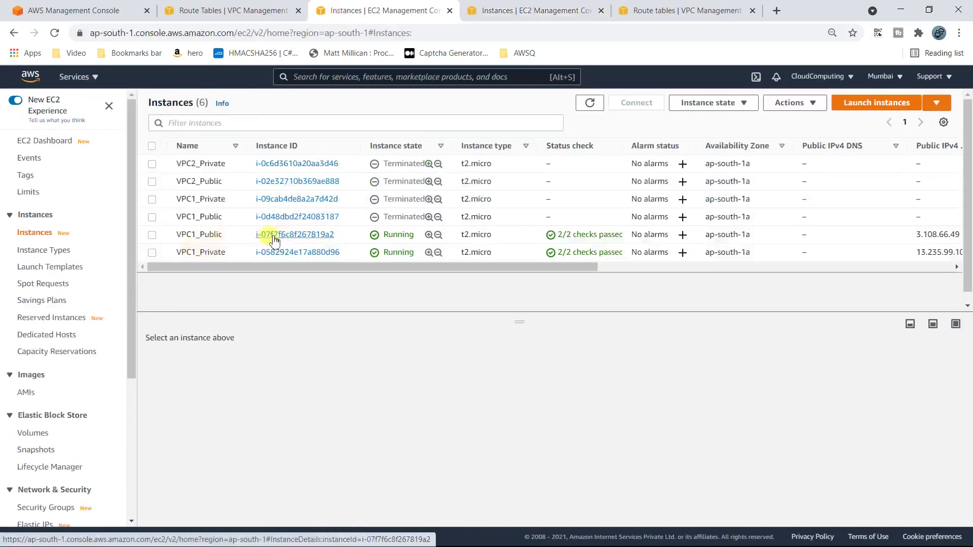
click(640, 6)
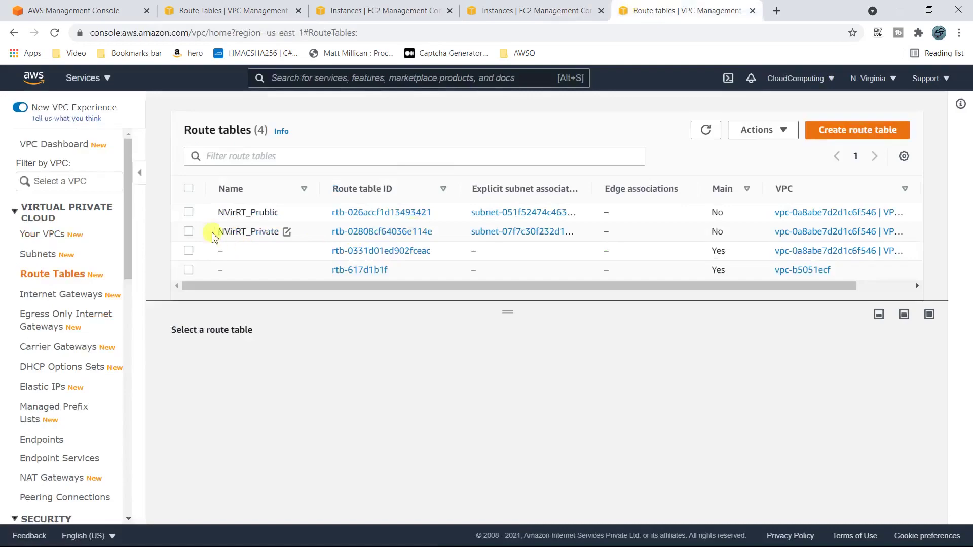
click(189, 231)
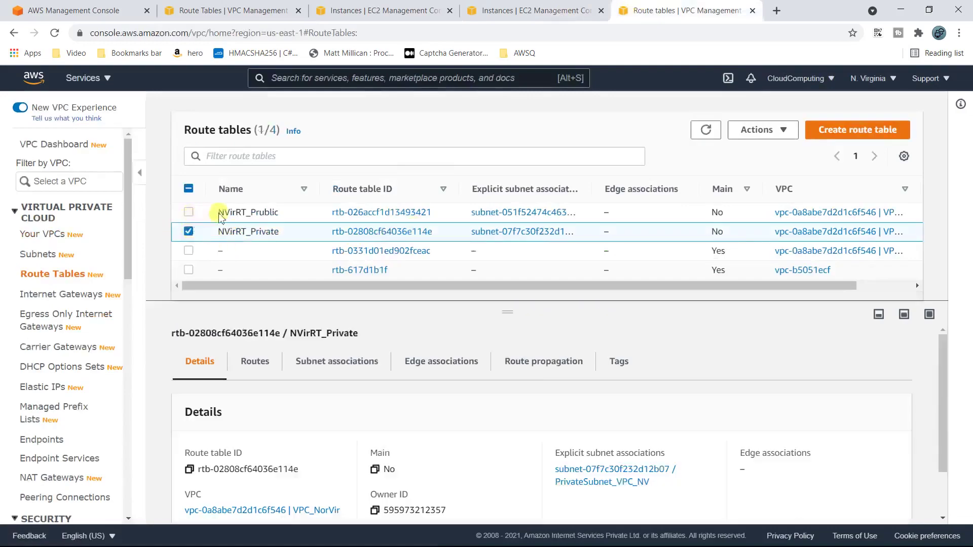
click(236, 212)
click(780, 131)
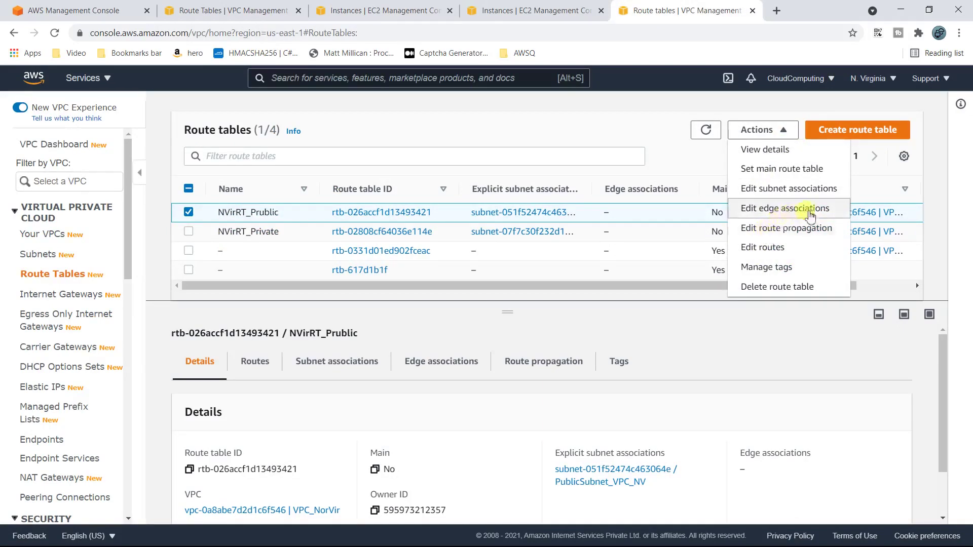
Step: Try to retrieve the Windows administrator password of the NV_Public instance in N. Virginia, and return to the instance list
click(536, 10)
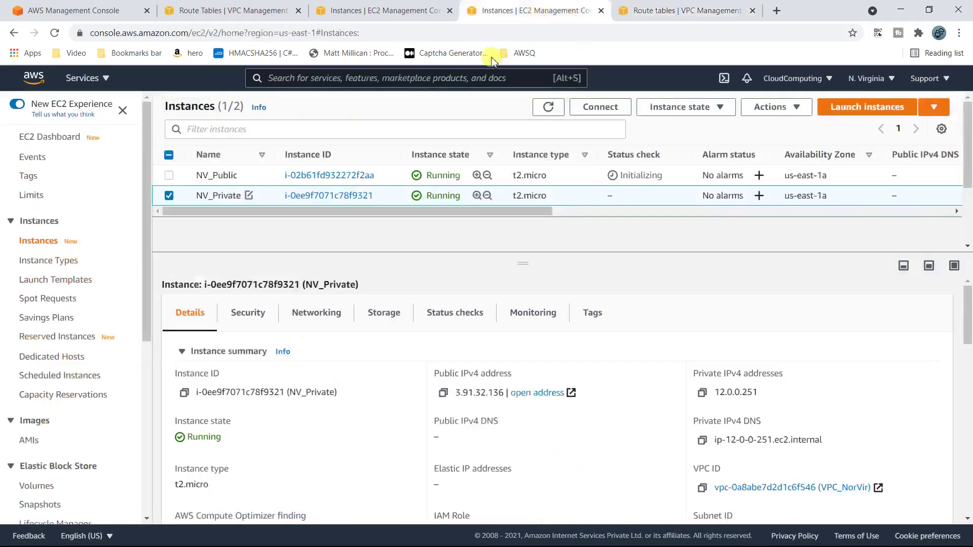
click(225, 177)
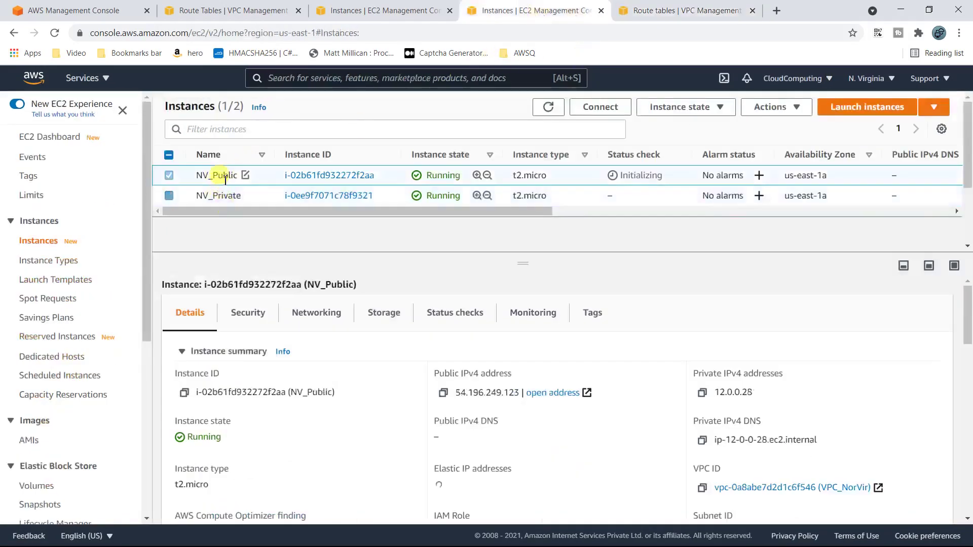
click(775, 107)
mouse_move(762, 223)
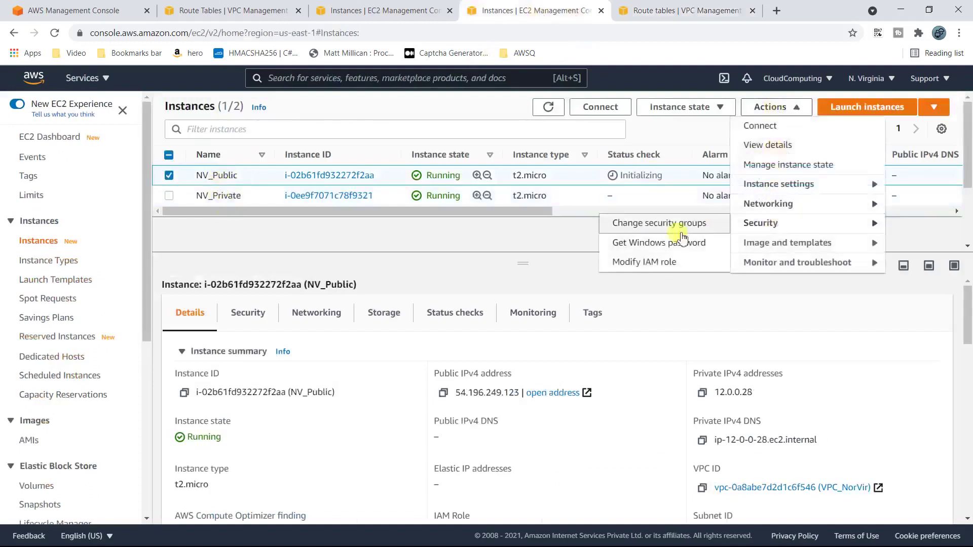
click(658, 242)
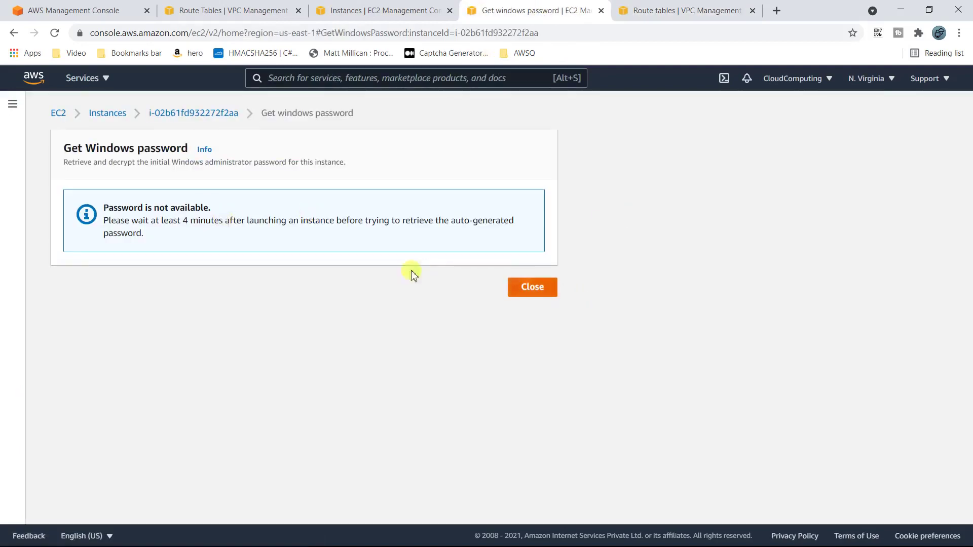
click(521, 290)
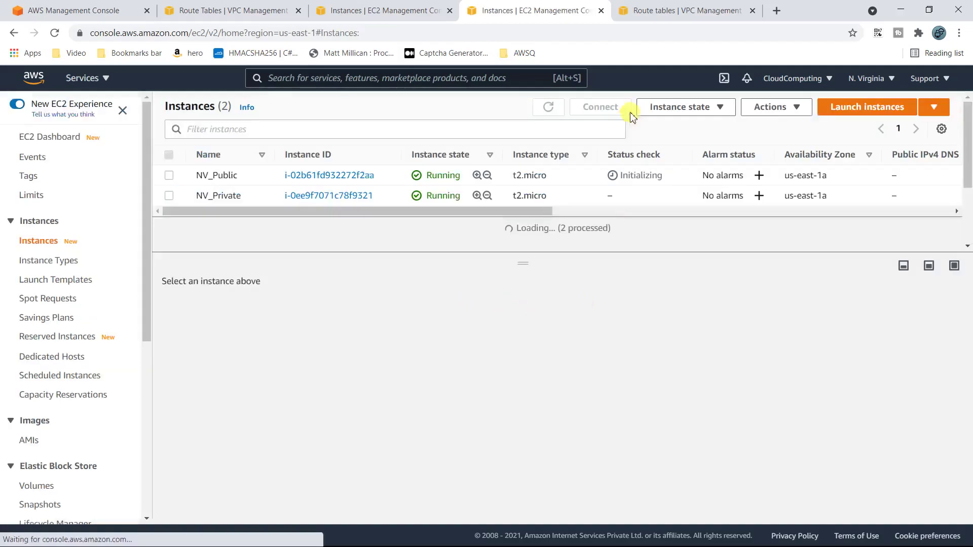
Step: Check again whether the initial Windows password for NV_Public can be retrieved, and close the password page
click(775, 109)
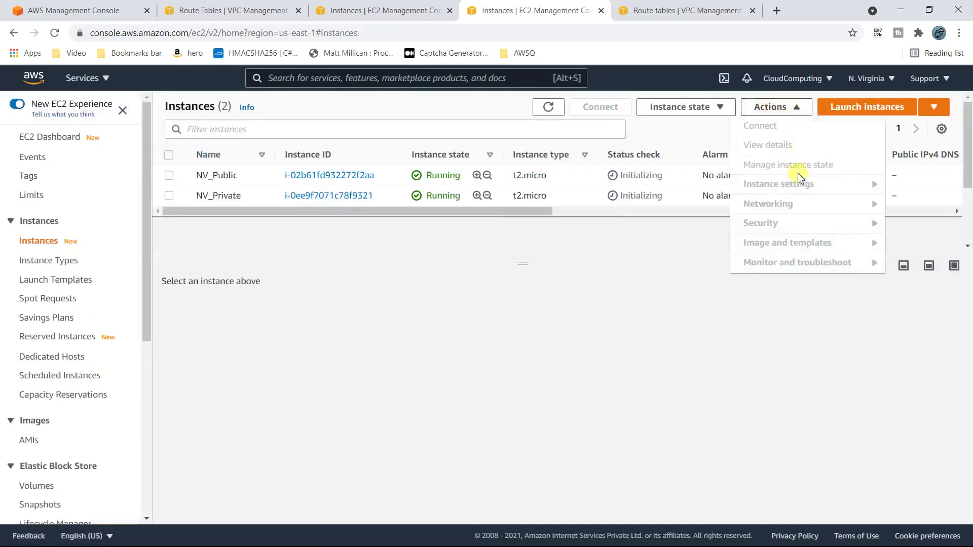
click(614, 271)
click(210, 177)
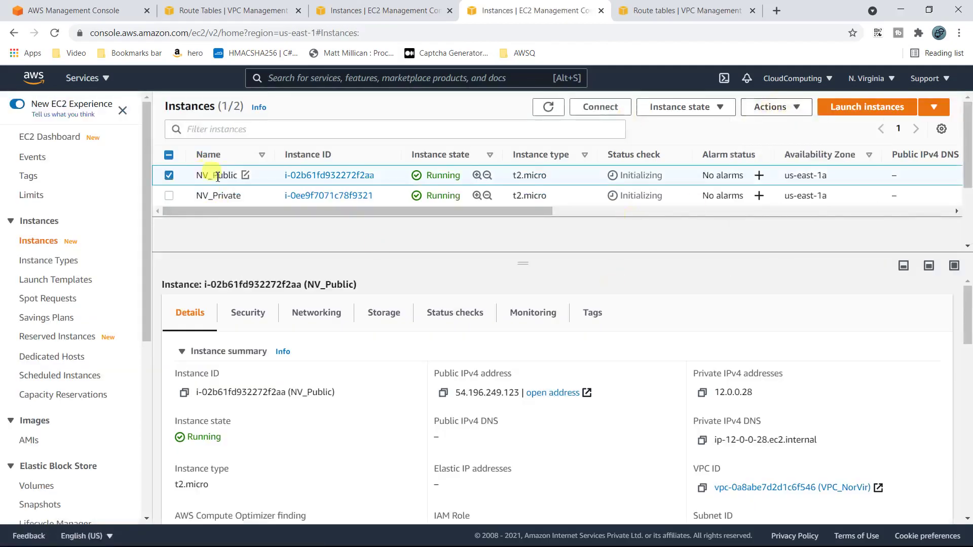
click(770, 105)
mouse_move(760, 222)
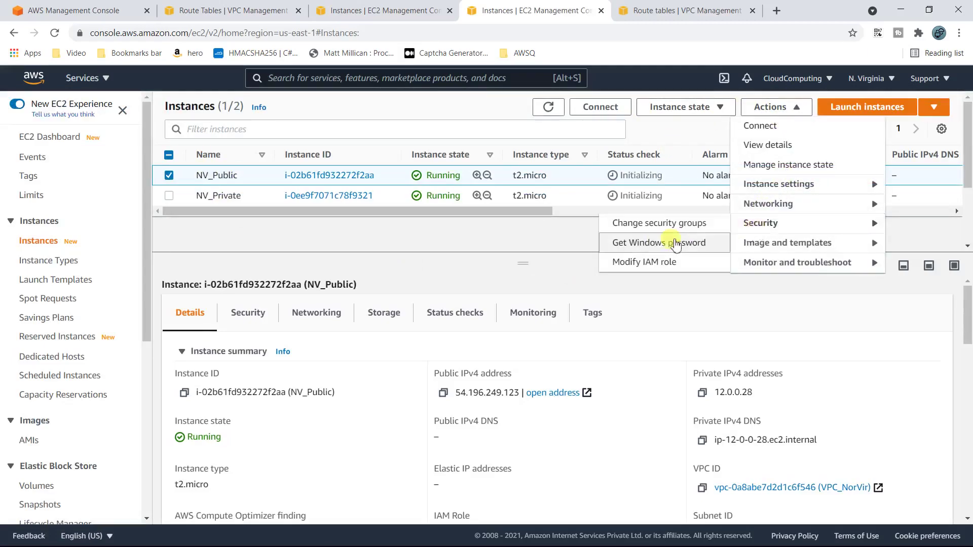
click(660, 244)
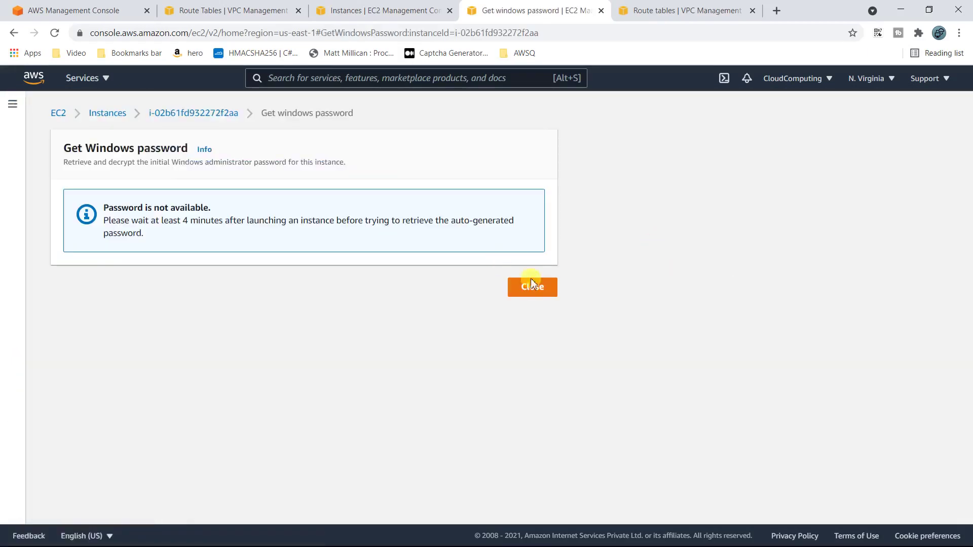
click(531, 283)
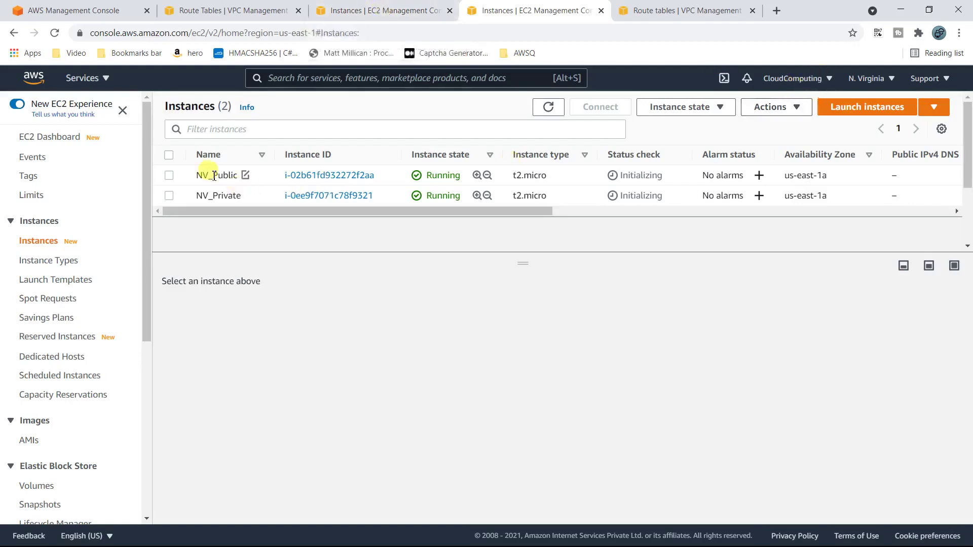
Step: Retry getting the Windows password for the NV_Public instance and go back to the instance list
click(277, 179)
click(770, 107)
mouse_move(745, 223)
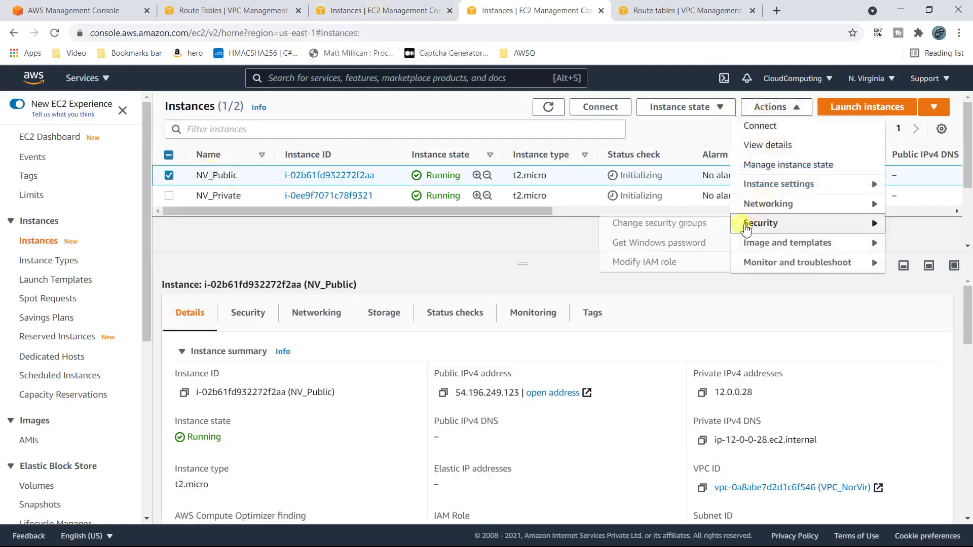
click(656, 248)
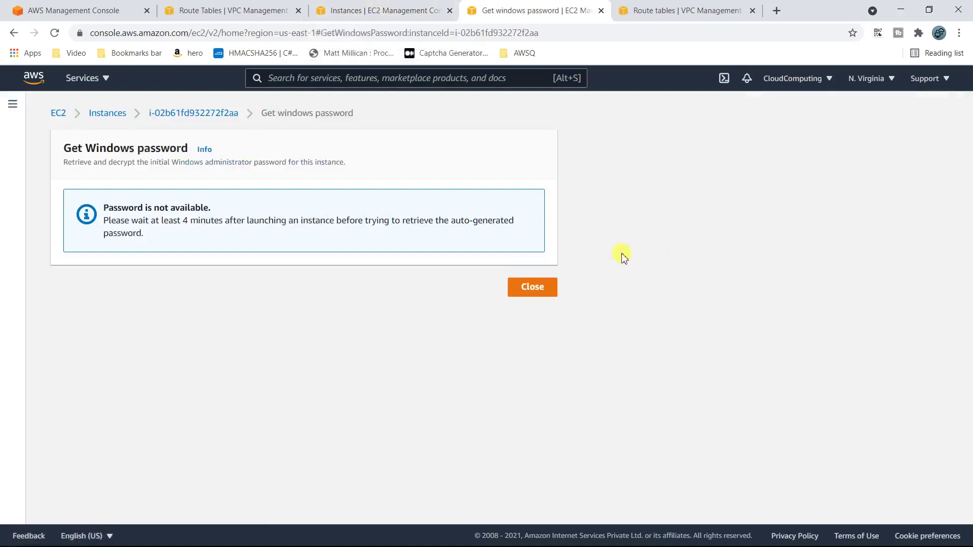
click(542, 286)
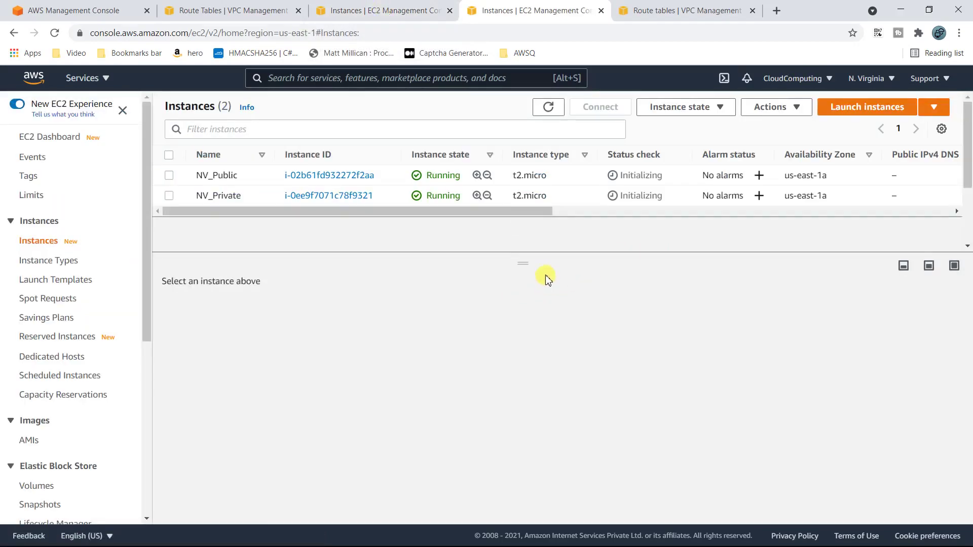
Step: Request the Windows password for the NV_Public instance once more
click(796, 107)
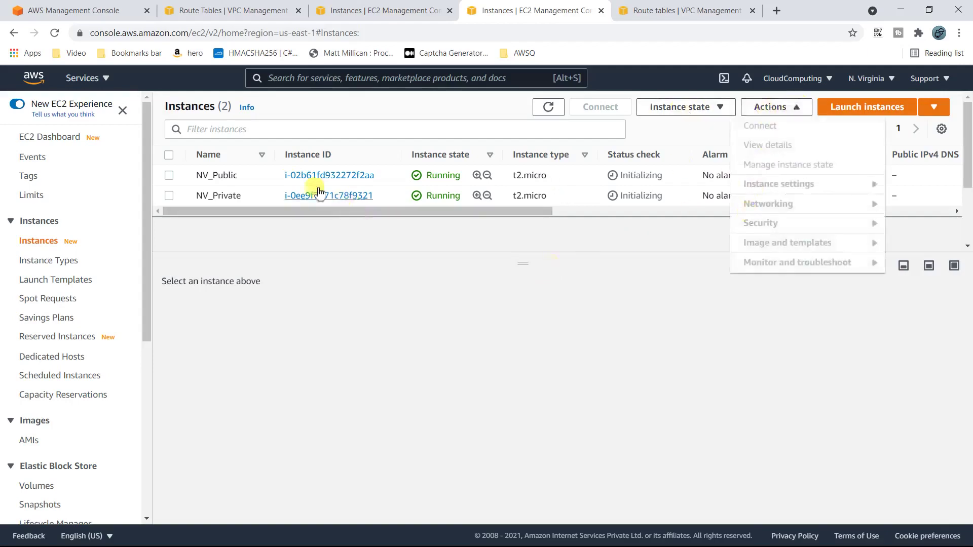
click(229, 175)
mouse_move(761, 229)
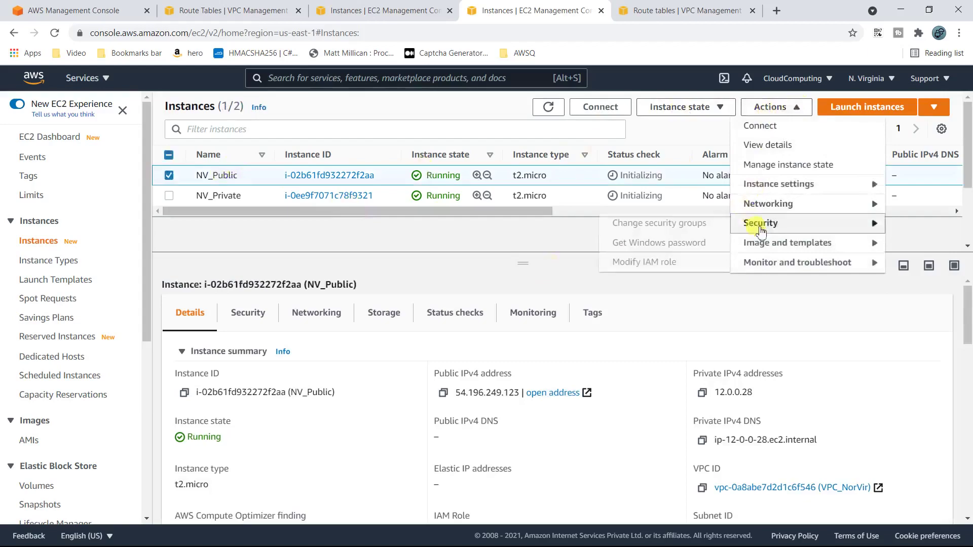
click(650, 244)
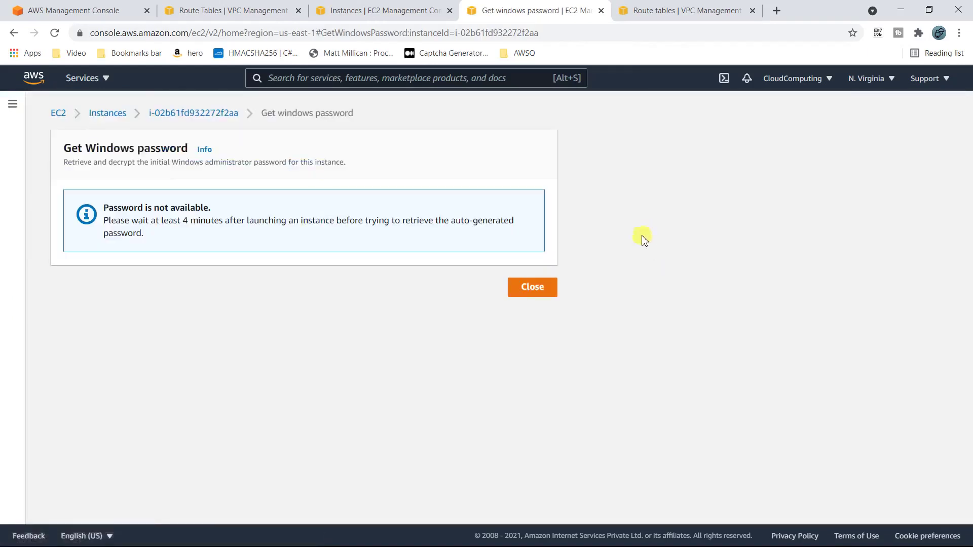
Step: Request the Windows password for NV_Public again and decrypt it with the MynewKeypair_Virginia.pem key pair file
click(525, 293)
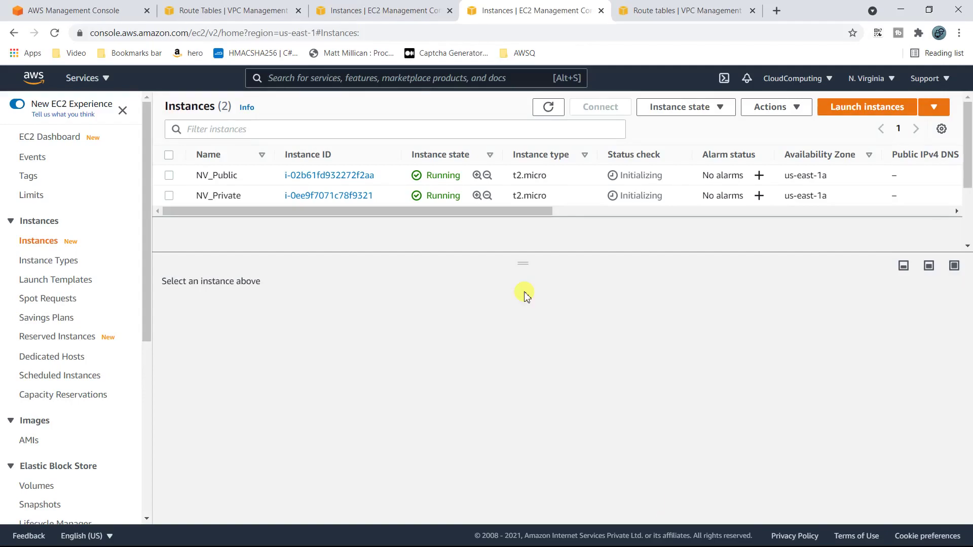
click(218, 175)
click(769, 107)
mouse_move(766, 223)
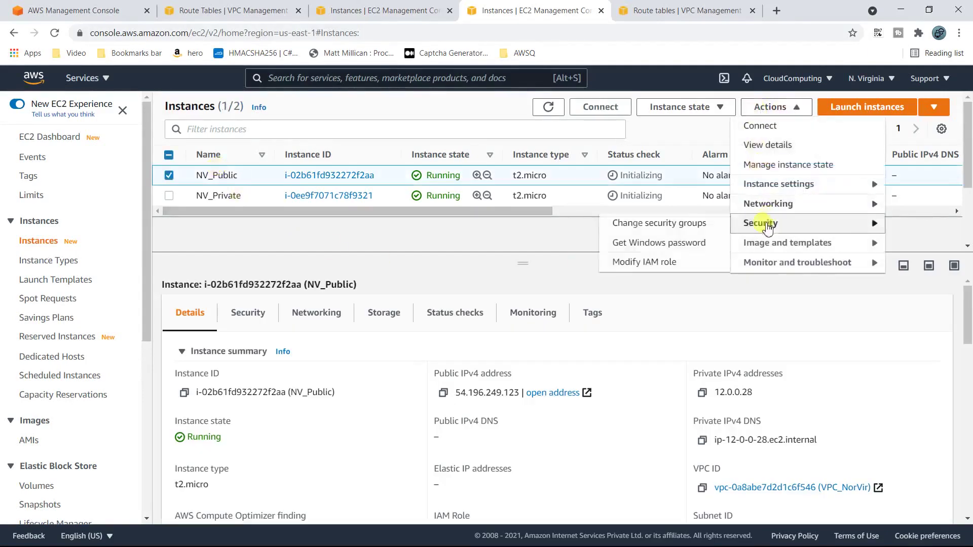
click(645, 241)
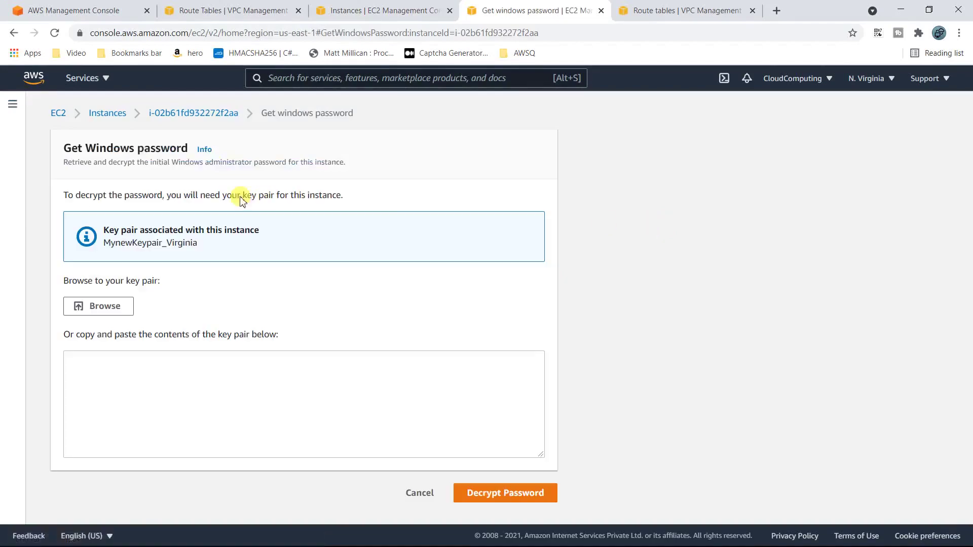
click(115, 307)
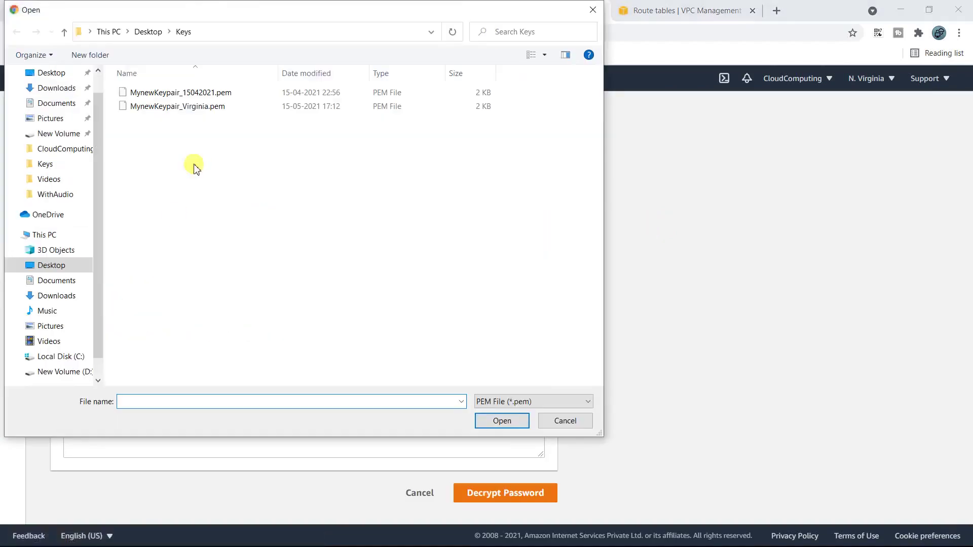
double_click(196, 106)
scroll(348, 352, down, 5)
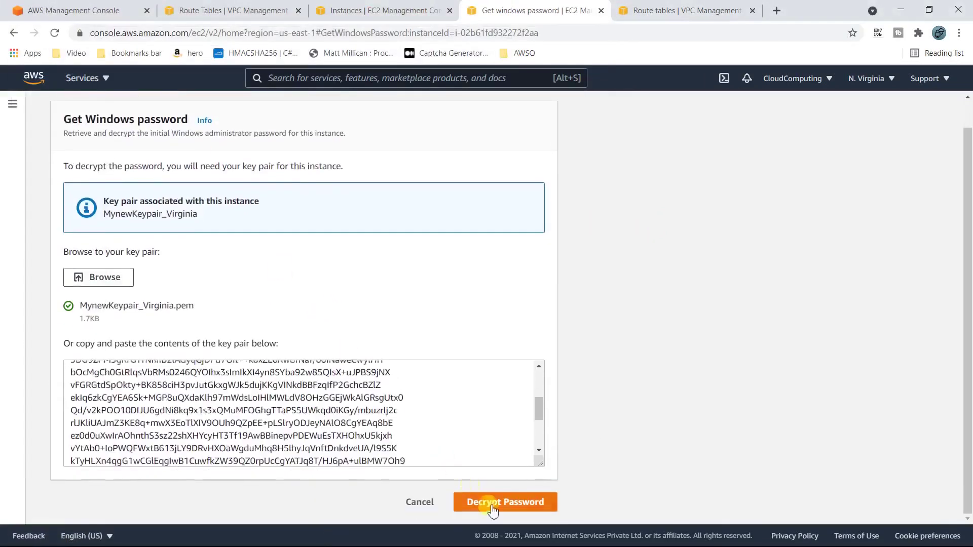
click(481, 499)
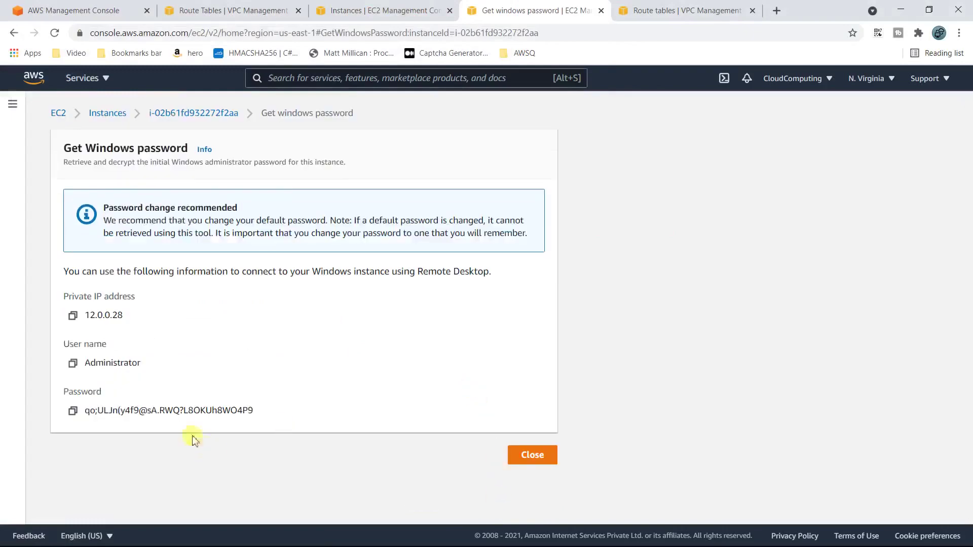
Step: Copy the decrypted administrator password of NV_Public into the Notepad++ notes under Region2, leaving blank lines above it
click(73, 411)
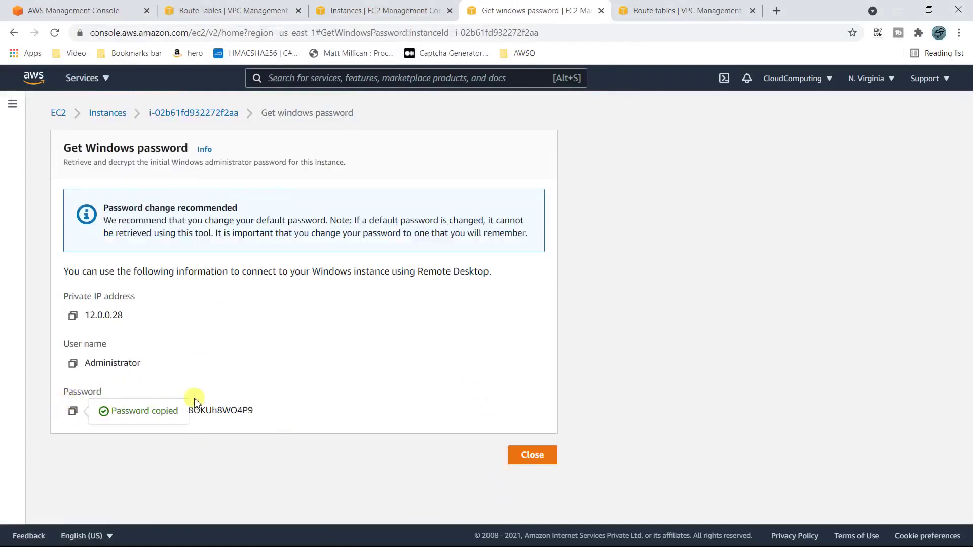
key(alt+Tab)
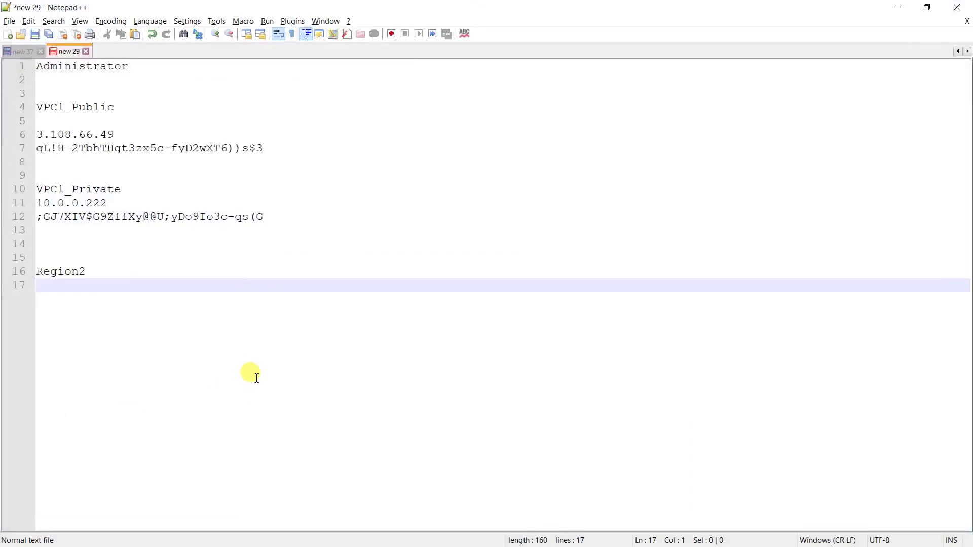
key(Return)
key(Return)
key(ctrl+v)
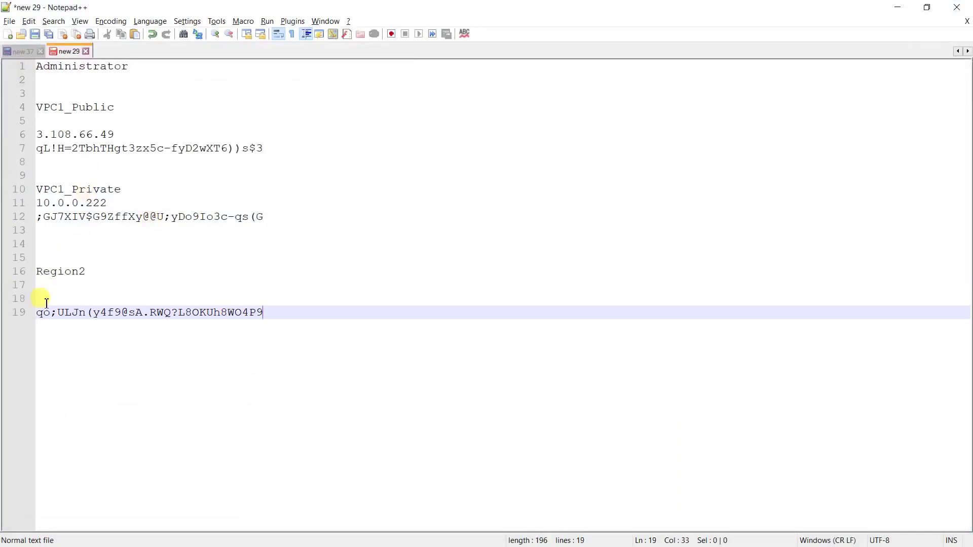
key(alt+Tab)
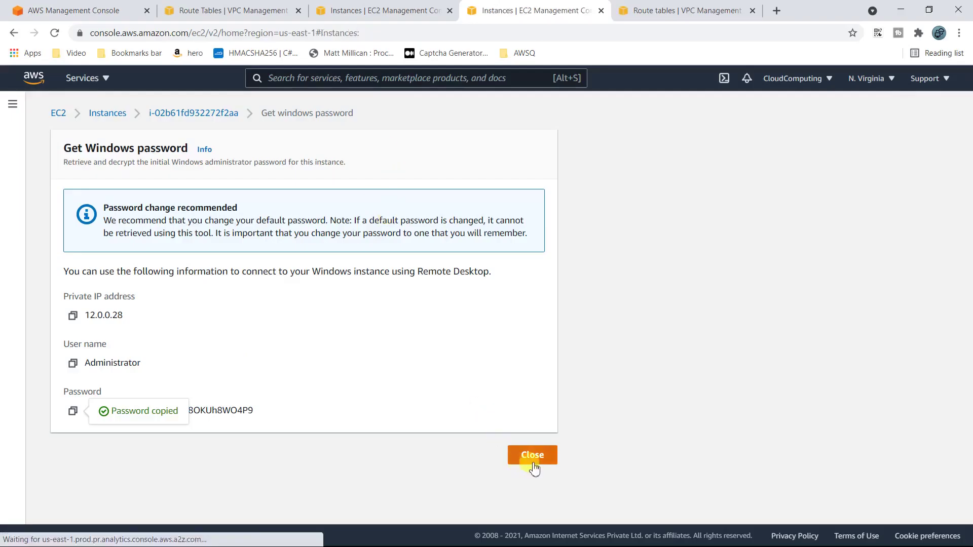
Step: Close the password page and copy NV_Public's public IPv4 address into the Notepad++ notes directly above its password
click(532, 455)
click(224, 175)
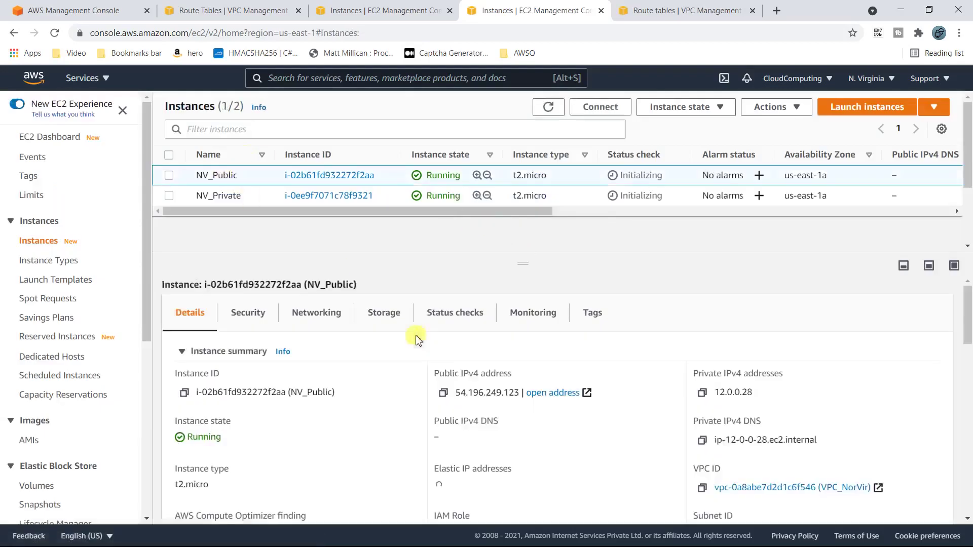
click(442, 393)
key(alt+Tab)
click(86, 278)
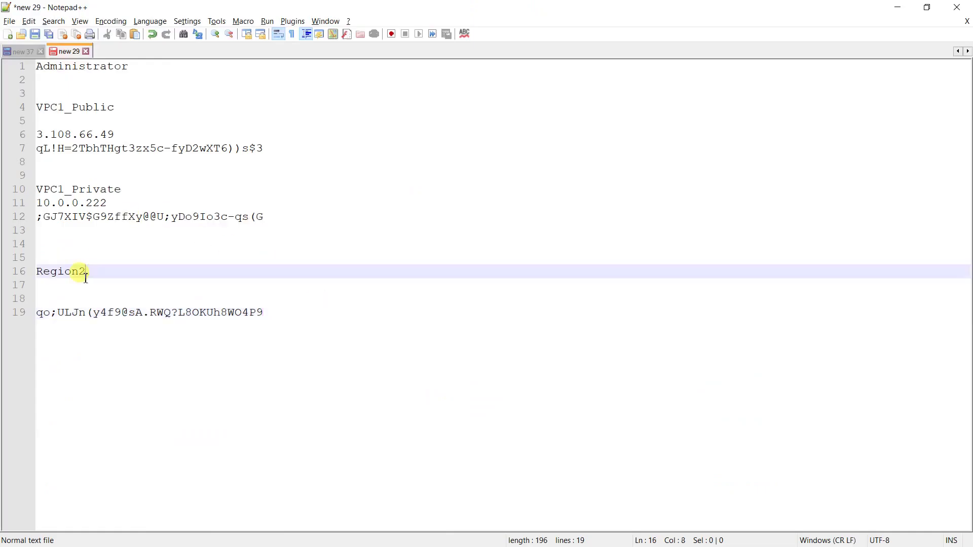
click(76, 297)
key(ctrl+v)
Step: Label the Region2 credentials in the notes as Public, and add a Private heading below them
key(alt+Tab)
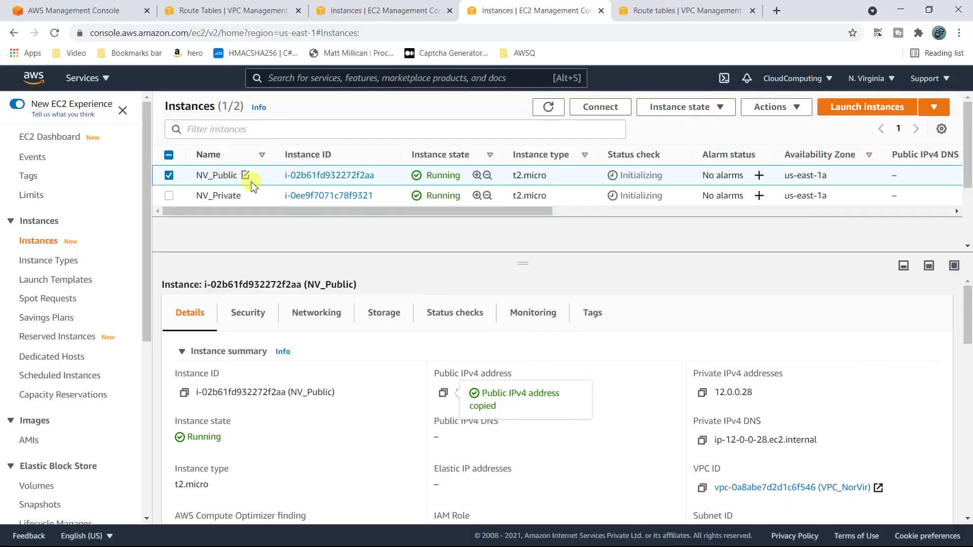
key(alt+Tab)
click(71, 285)
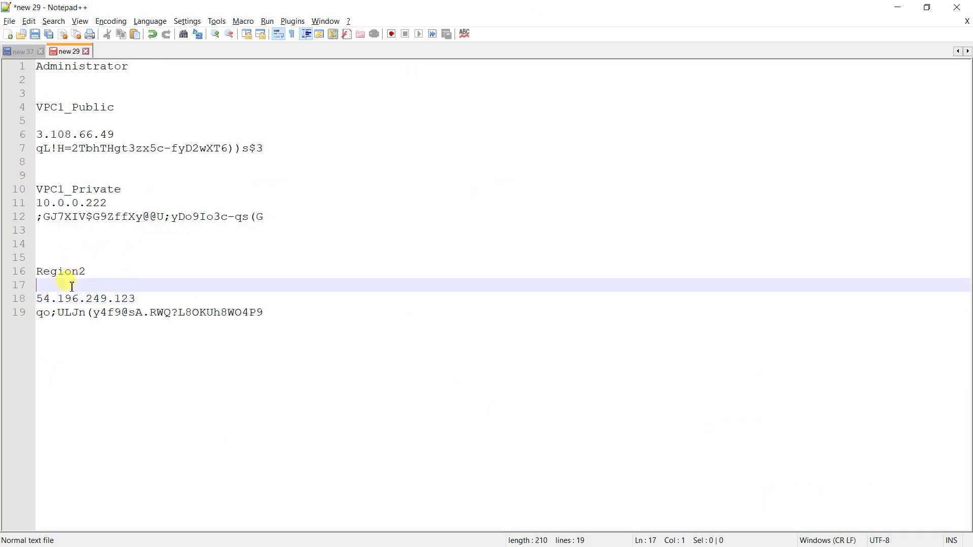
key(Return)
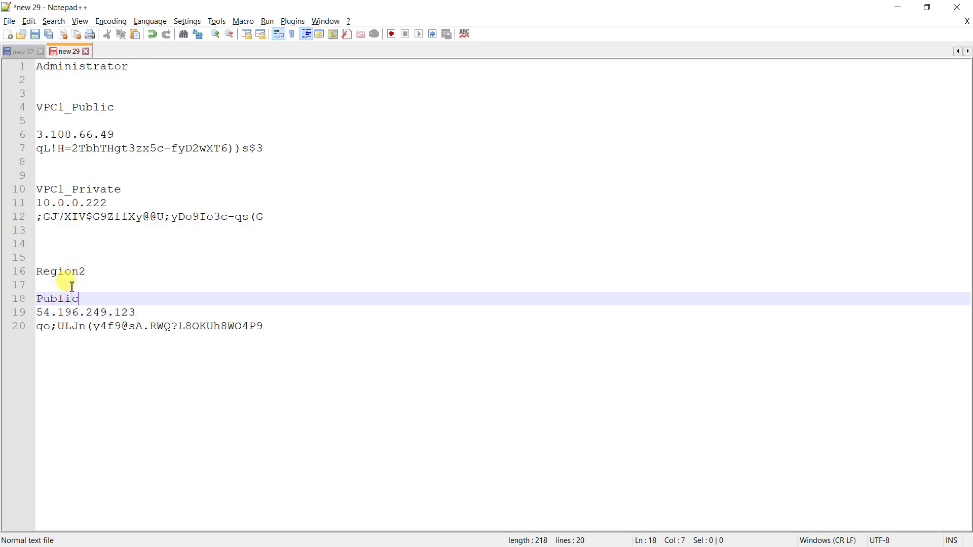
click(289, 327)
key(Return)
key(Return)
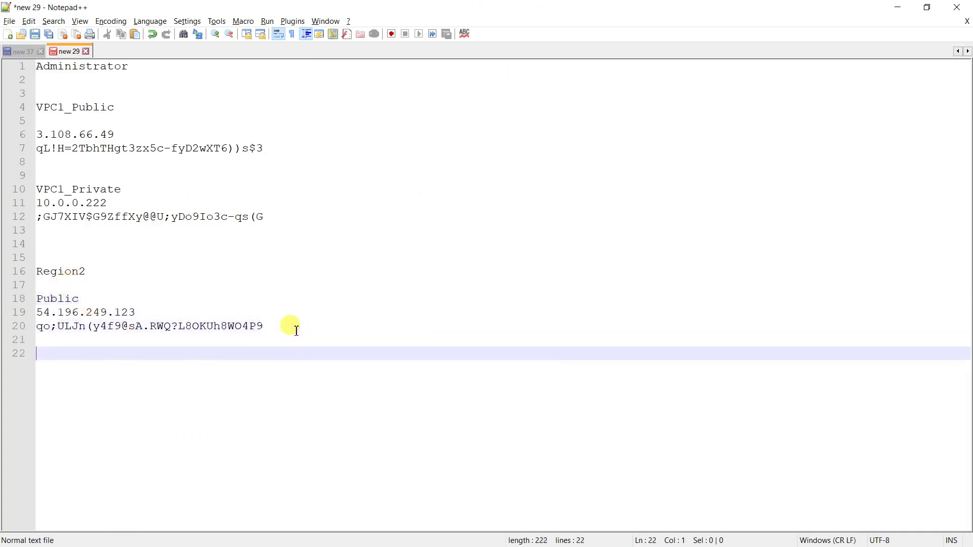
text(Private)
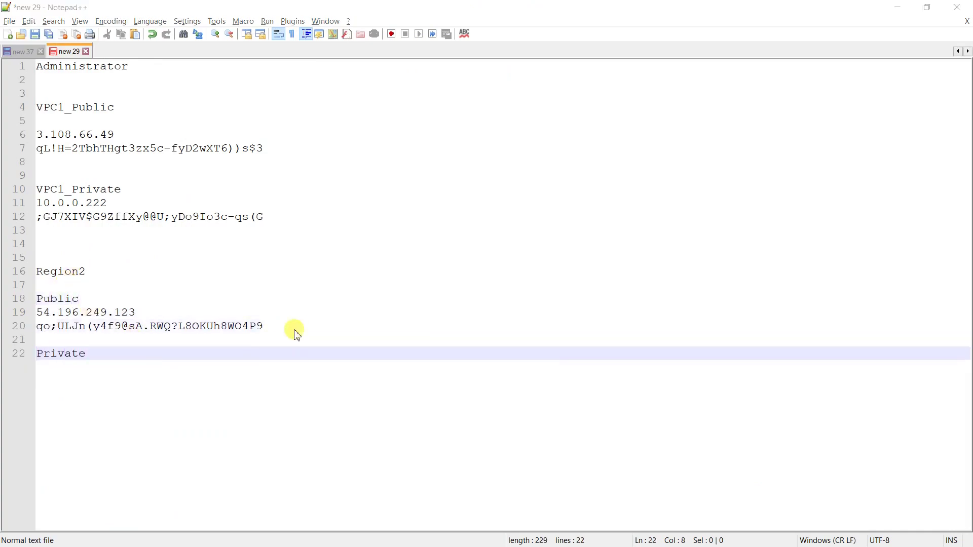
Step: Switch to the EC2 console, try to get the Windows password for NV_Private, and return to the instance list
key(alt+Tab)
click(207, 194)
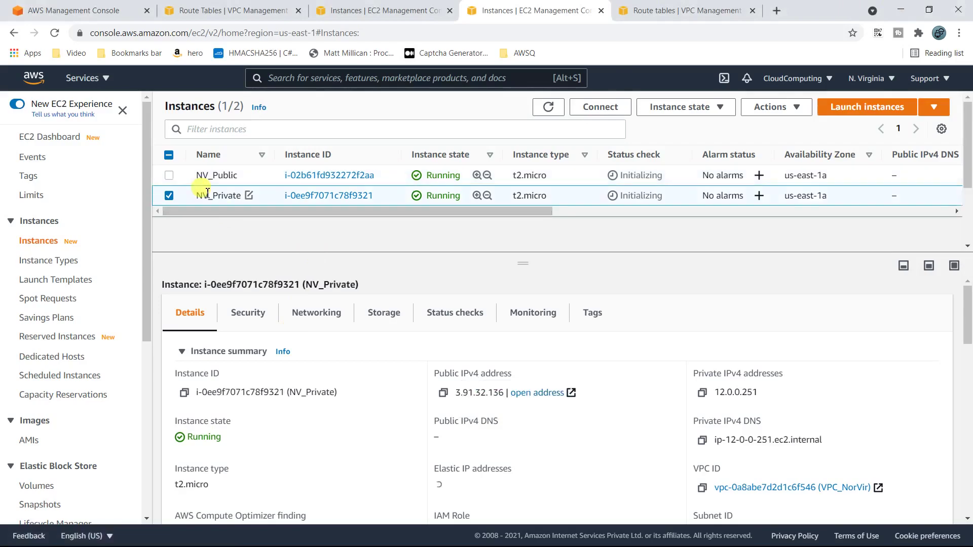
click(769, 106)
mouse_move(760, 226)
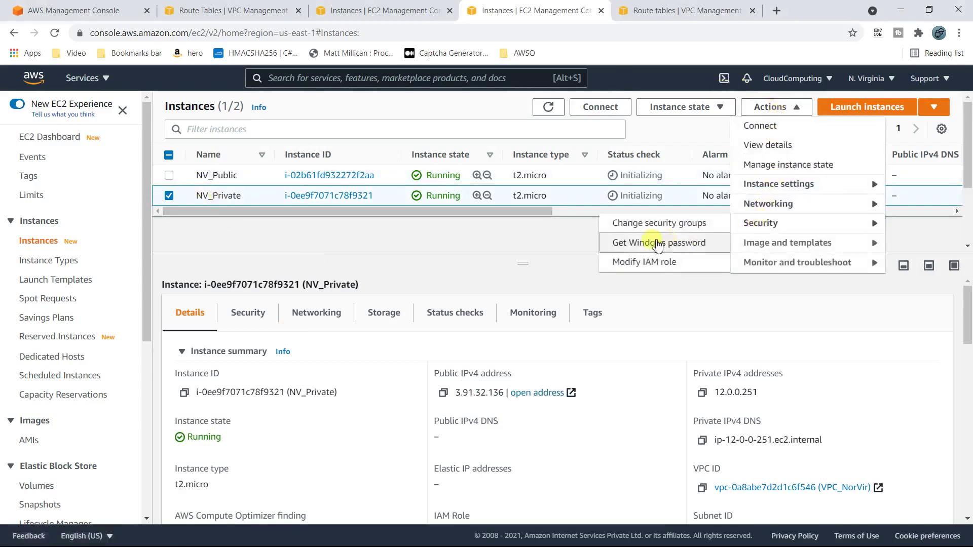
click(658, 242)
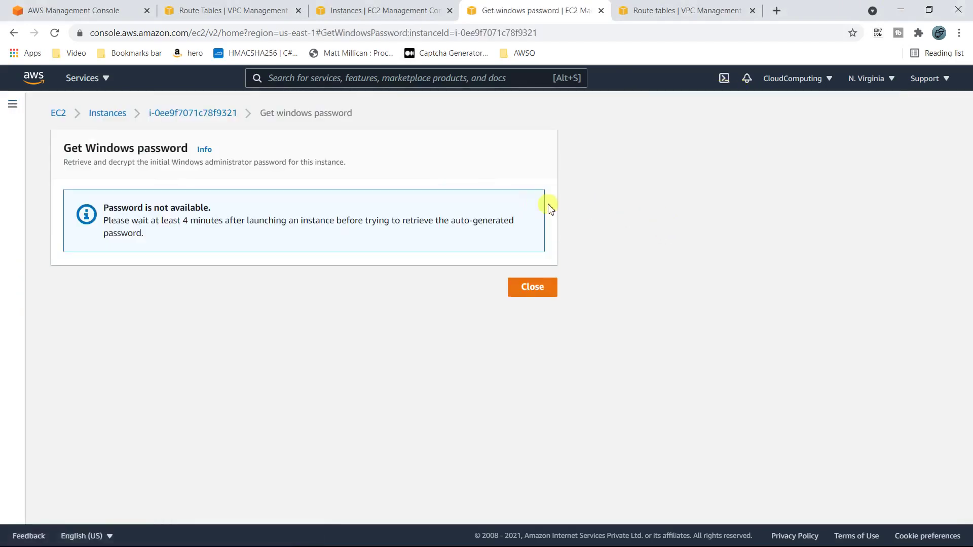
click(532, 288)
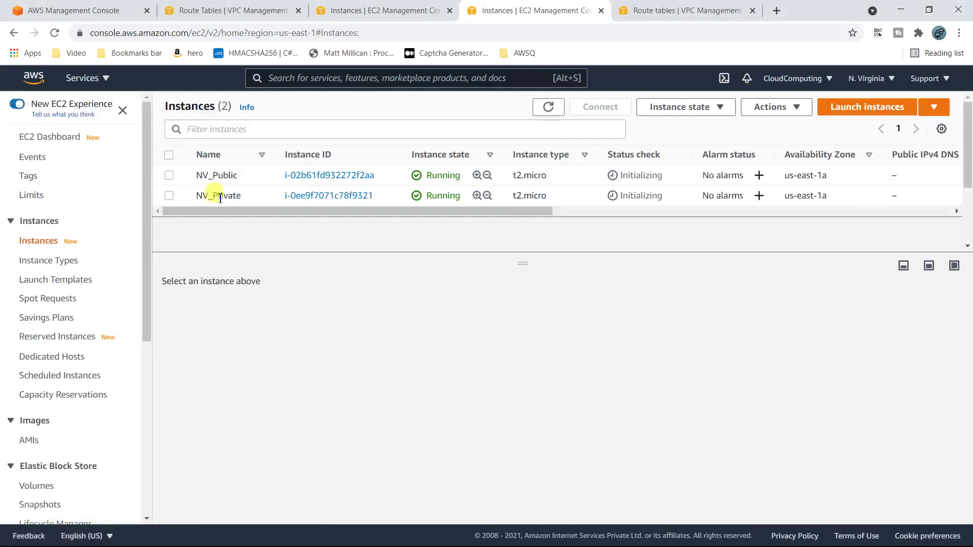
Step: Retry getting the Windows password for the NV_Private instance and close the password page
click(220, 197)
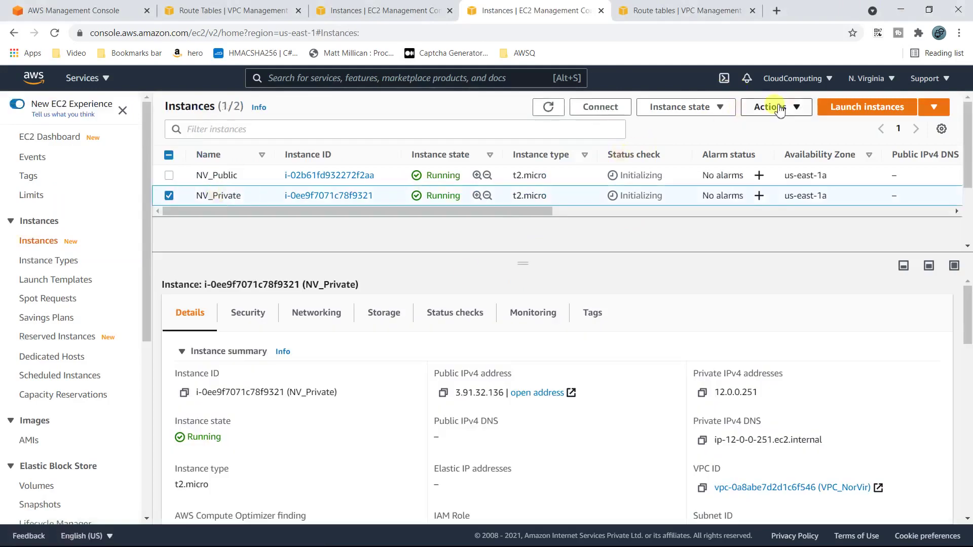
click(765, 107)
mouse_move(752, 223)
click(646, 245)
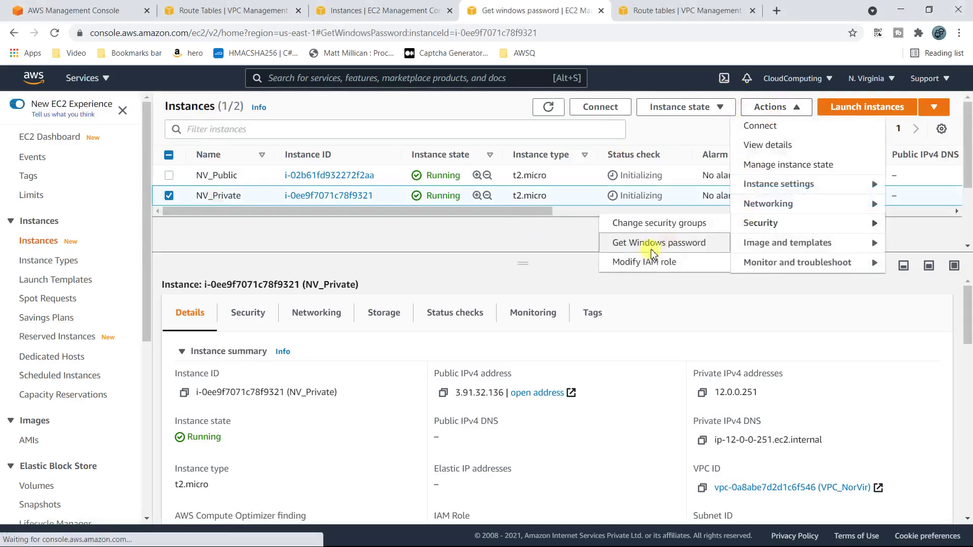
click(532, 293)
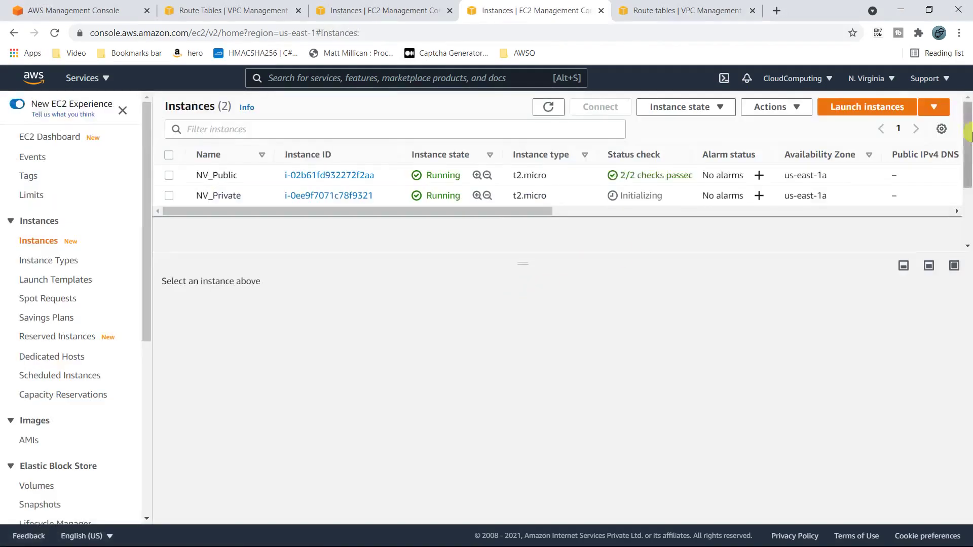
Step: Request the Windows password for the NV_Private instance once more
click(220, 198)
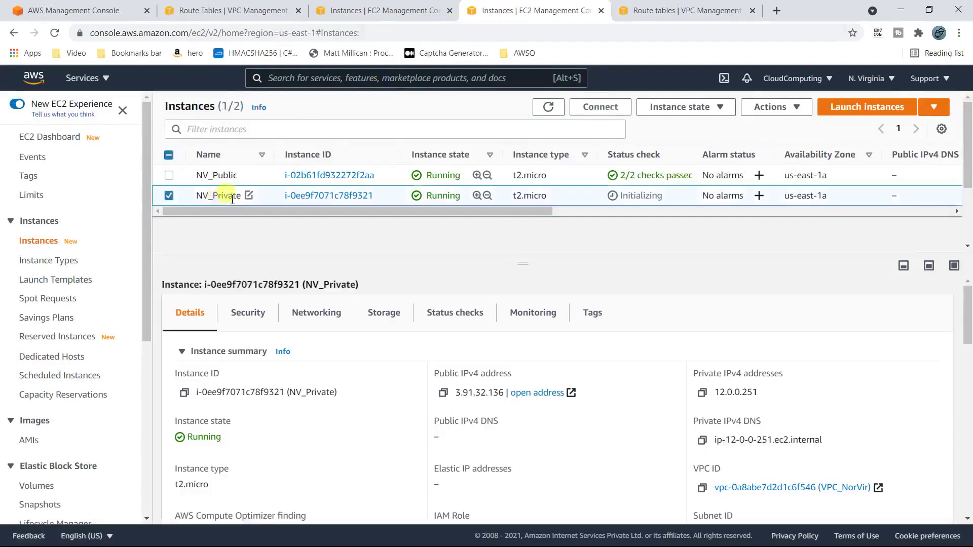
click(797, 111)
mouse_move(762, 222)
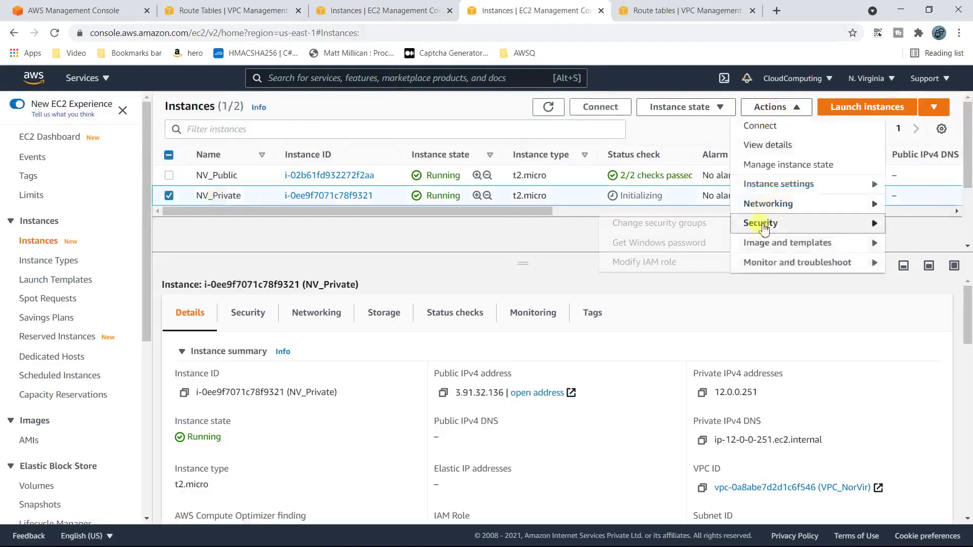
click(659, 250)
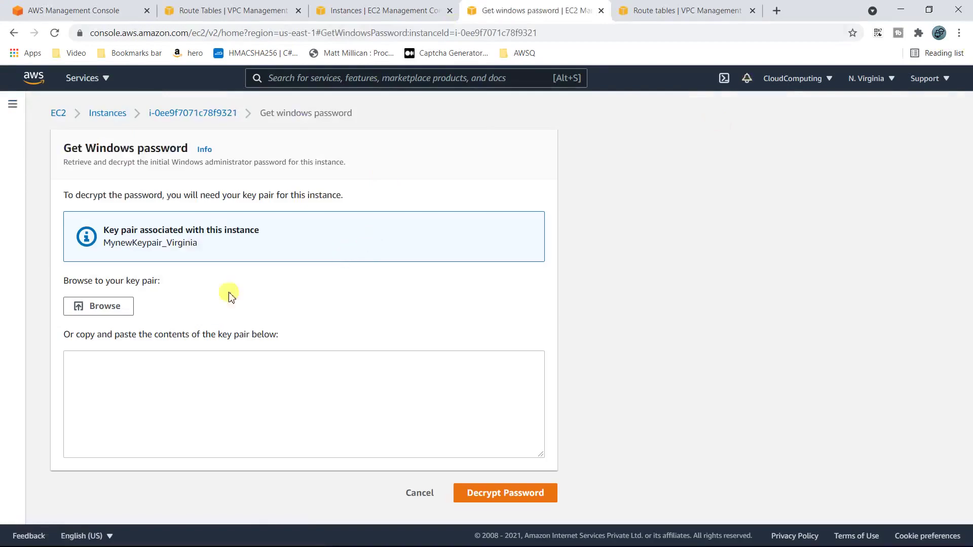
Step: Decrypt the instance's Windows password with the key pair file MynewKeypair_Virginia.pem
click(108, 313)
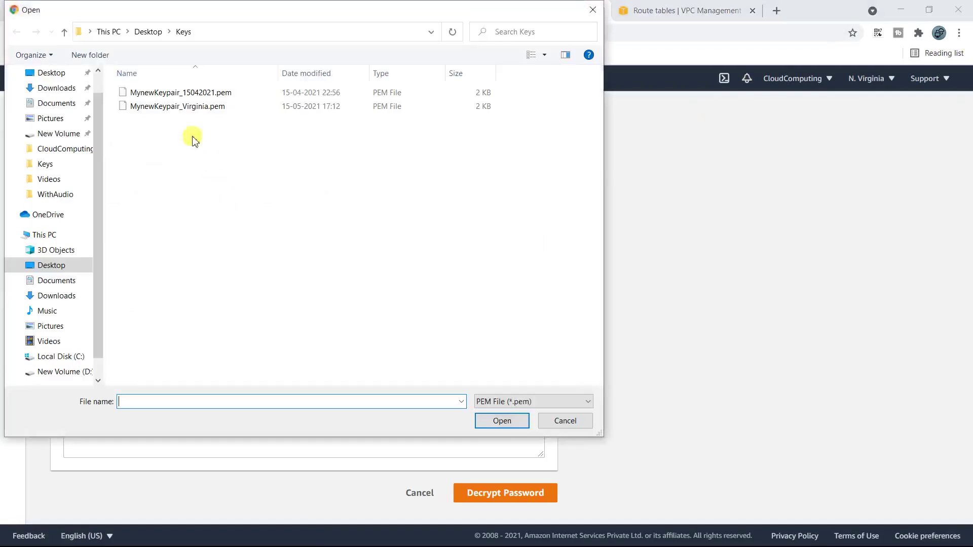
double_click(189, 109)
scroll(253, 294, down, 2)
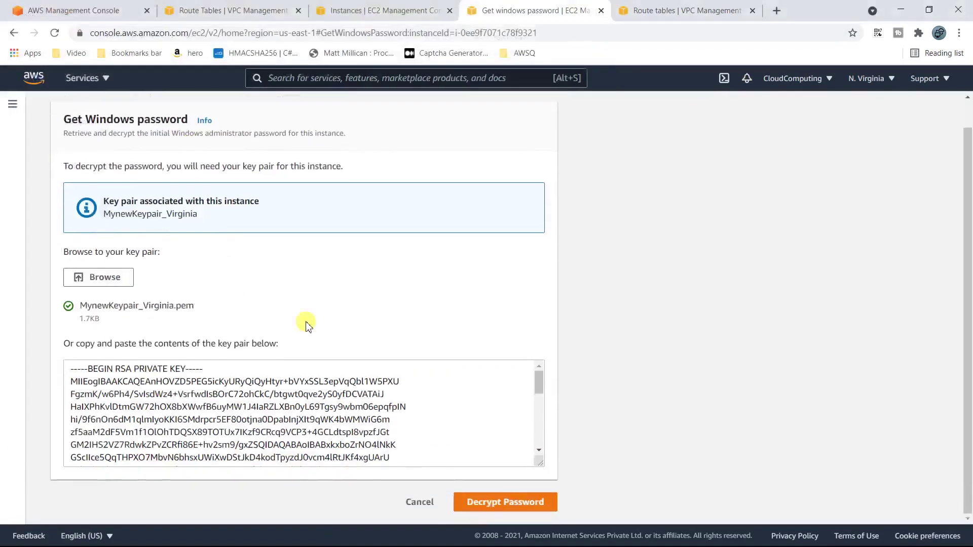
click(501, 502)
Step: Copy the decrypted administrator password into the Notepad++ notes below the Region2 Private heading, leaving the line above it free
click(72, 410)
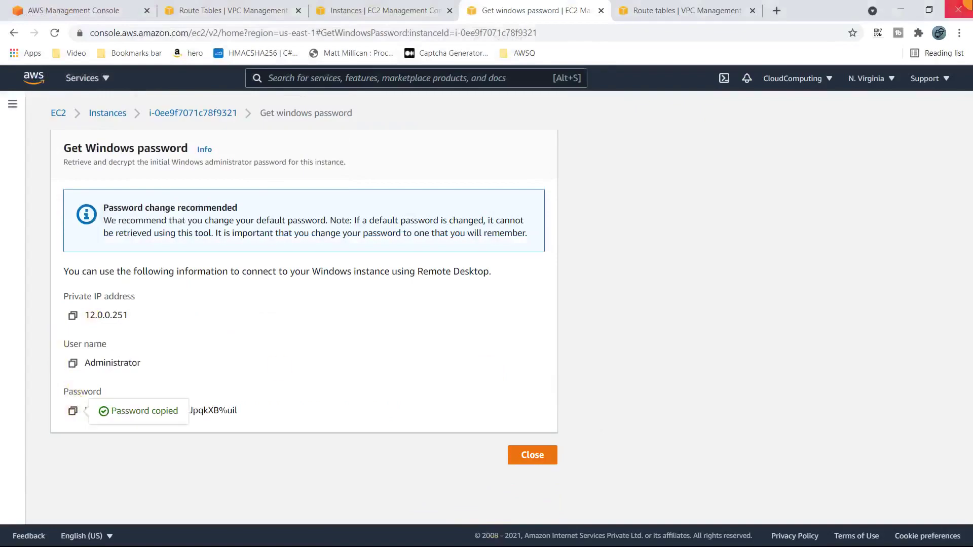
key(alt+Tab)
key(Return)
key(Return)
key(Return)
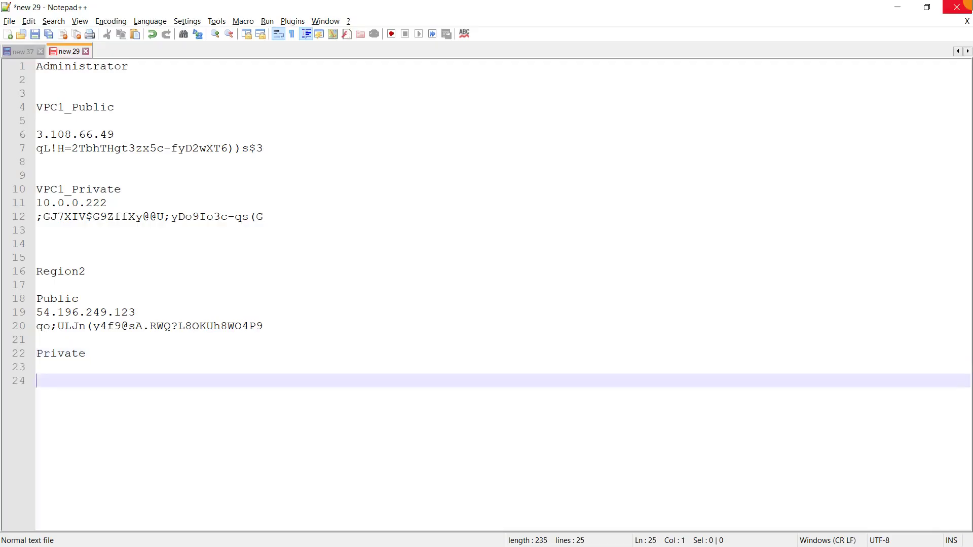
key(ctrl+v)
key(Up)
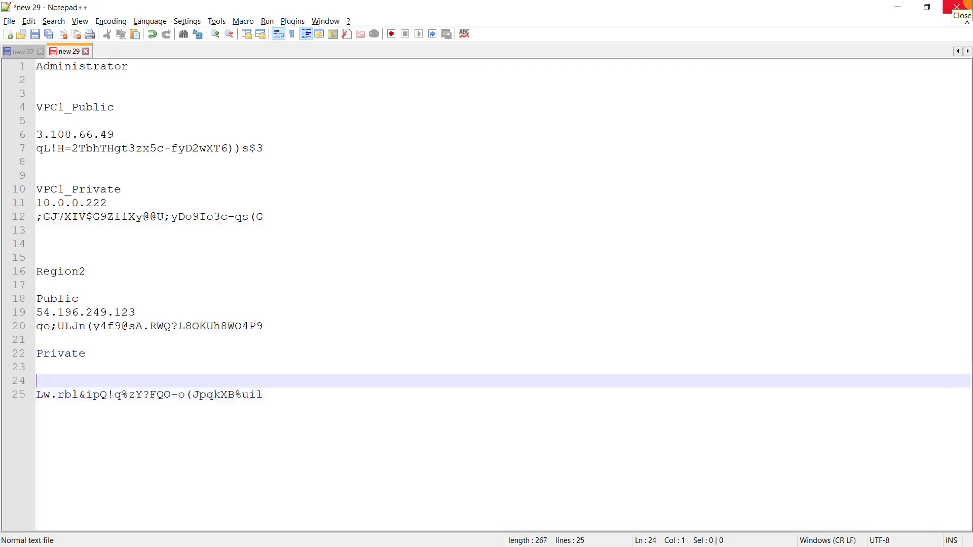
Step: Copy the instance's private IP address 12.0.0.251 into the notes above its password and close the Windows password page
key(alt+Tab)
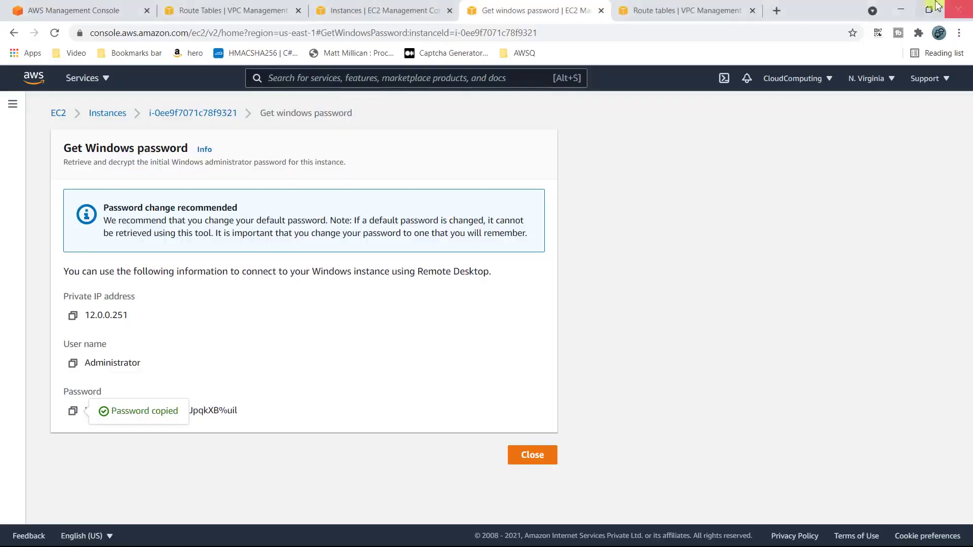
click(73, 316)
key(alt+Tab)
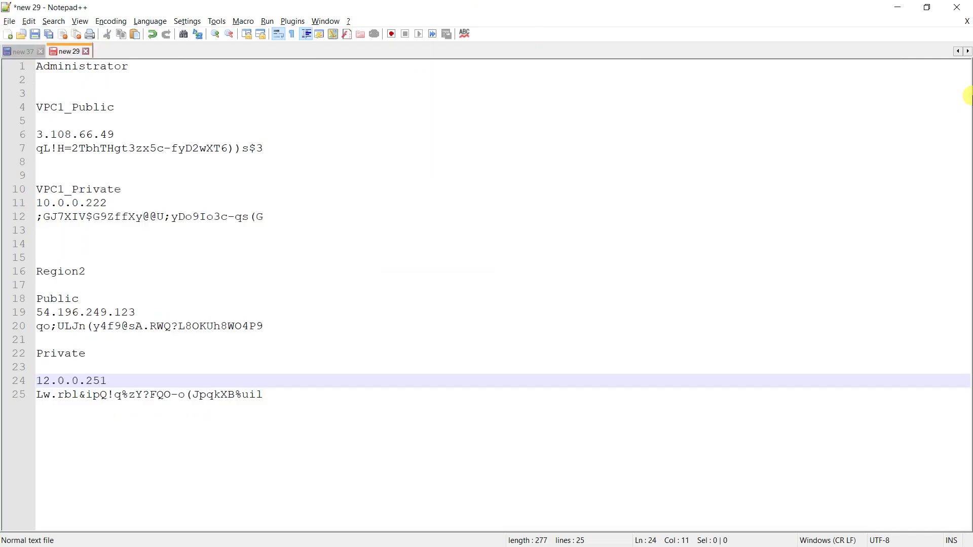
key(alt+Tab)
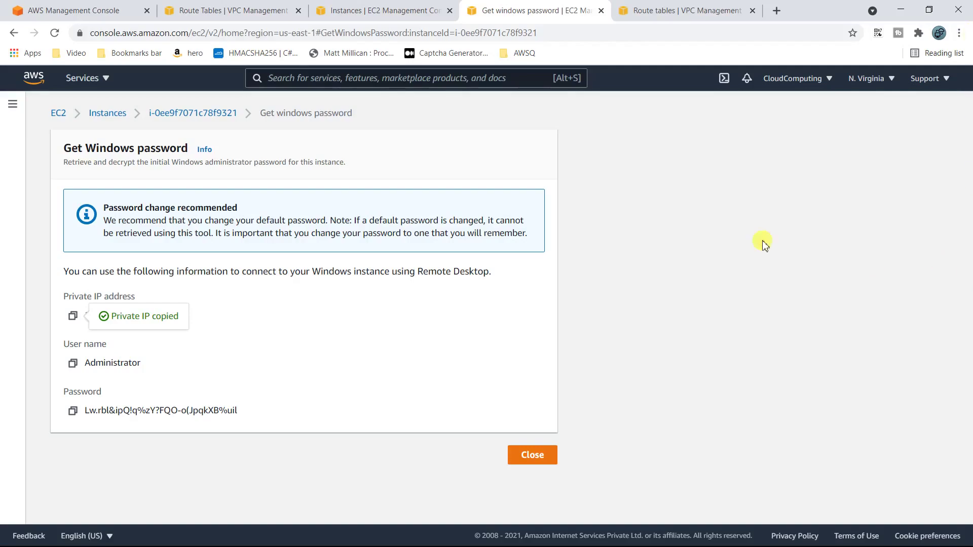
click(529, 455)
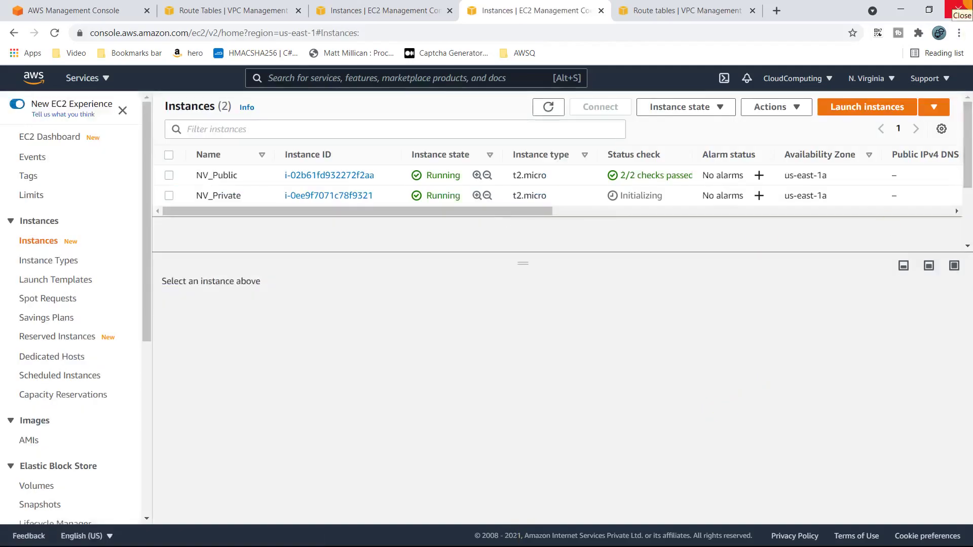
Step: Open Remote Desktop Connection and connect to the Region2 Public address 54.196.249.123 from the notes
key(super+r)
key(Escape)
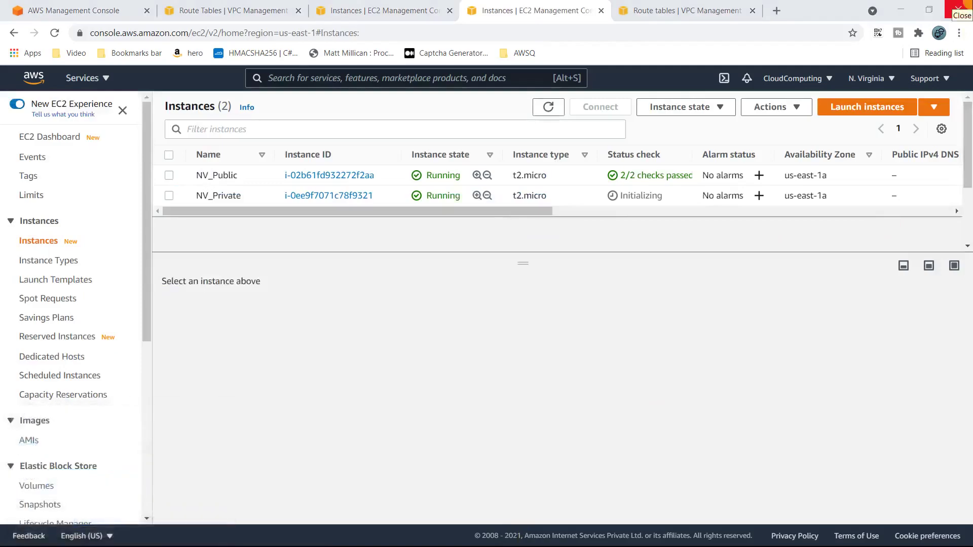
key(alt+Tab)
key(alt+Tab)
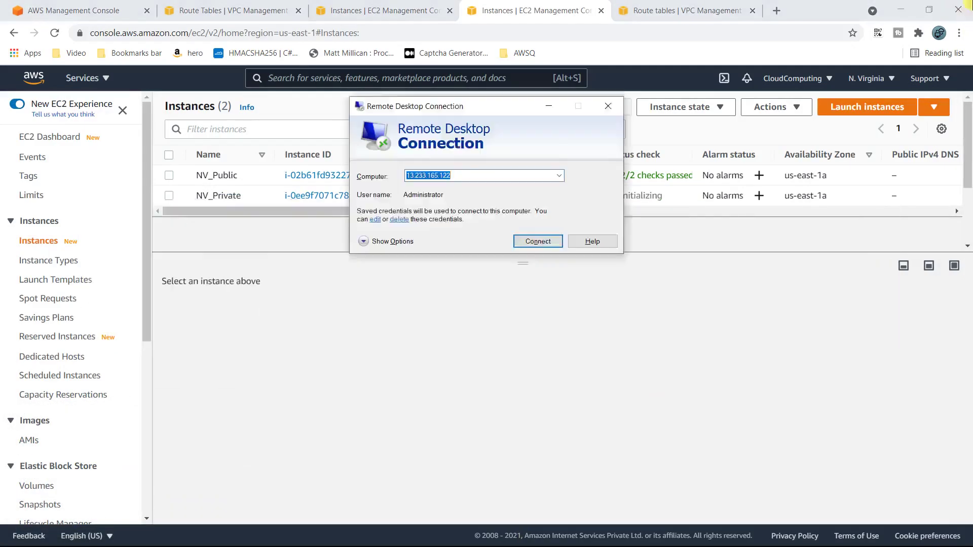
key(alt+Tab)
drag(136, 313, 4, 316)
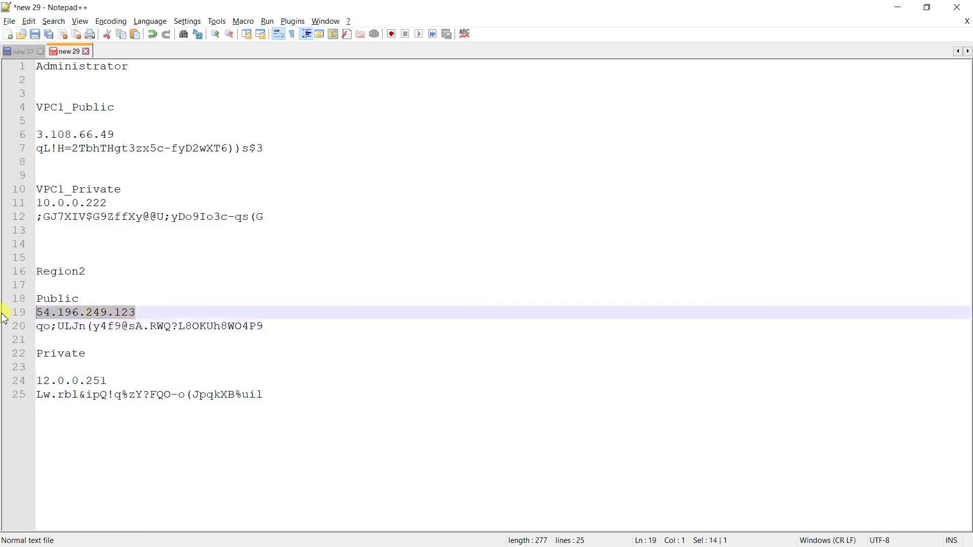
key(ctrl+c)
key(alt+Tab)
key(ctrl+v)
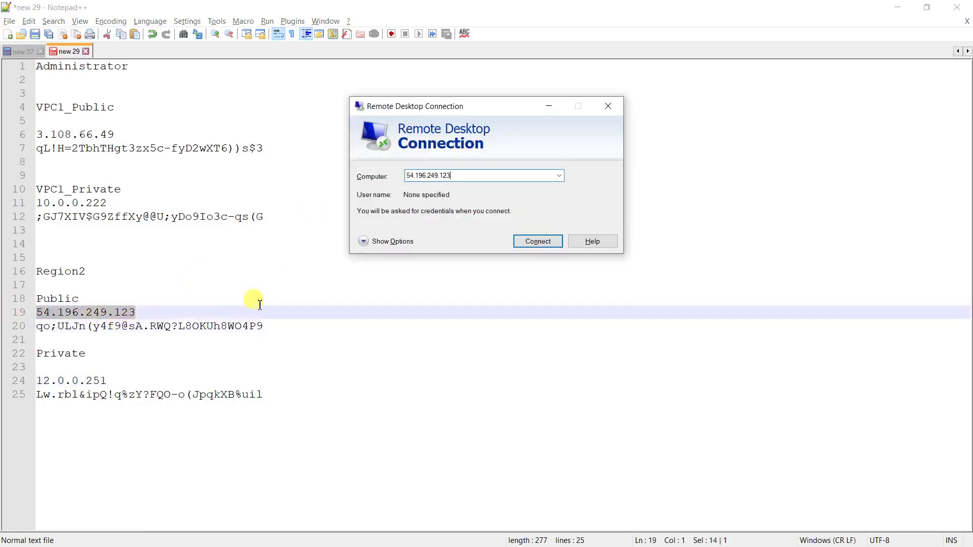
key(Return)
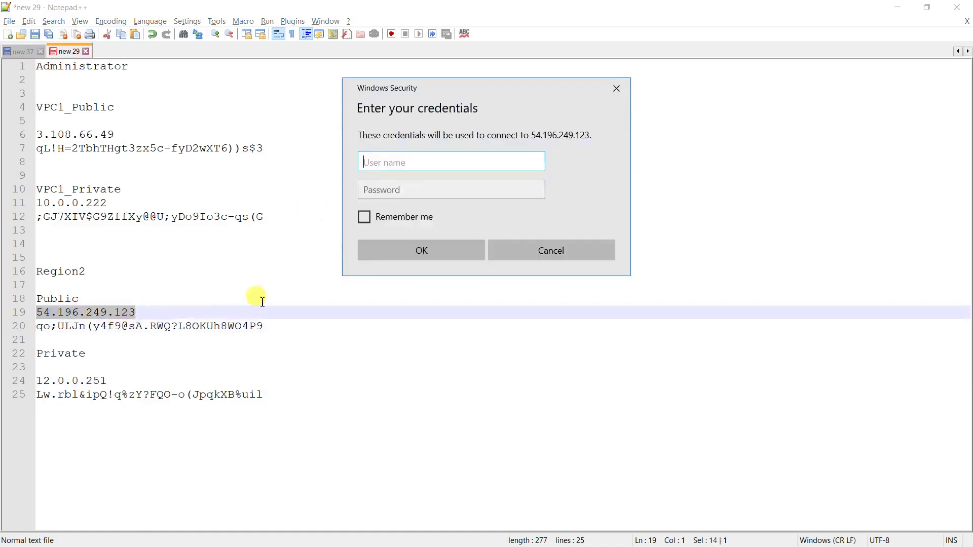
Step: Try to sign in as Administrator with the Region2 Public password and remembered credentials, and decline the certificate prompt
text(Admini)
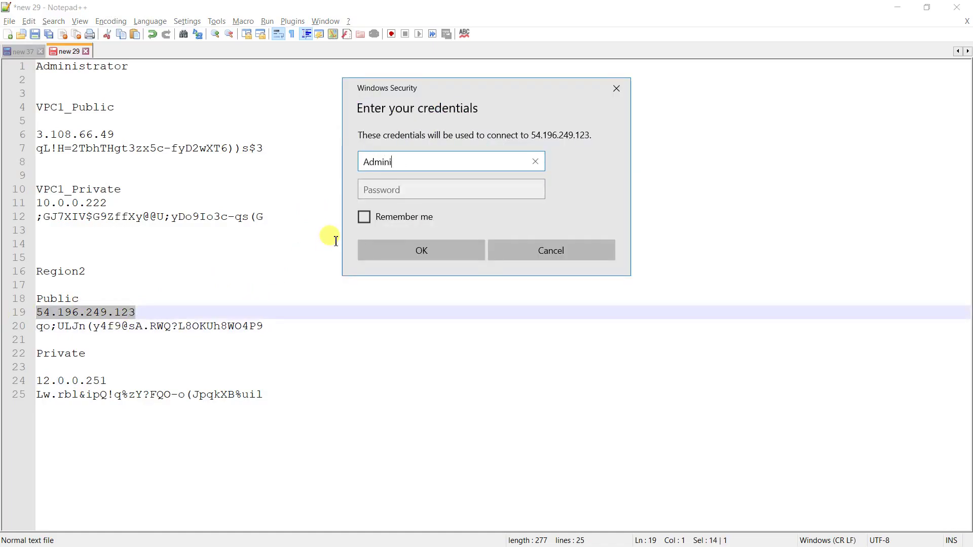
text(strator)
key(Tab)
click(335, 241)
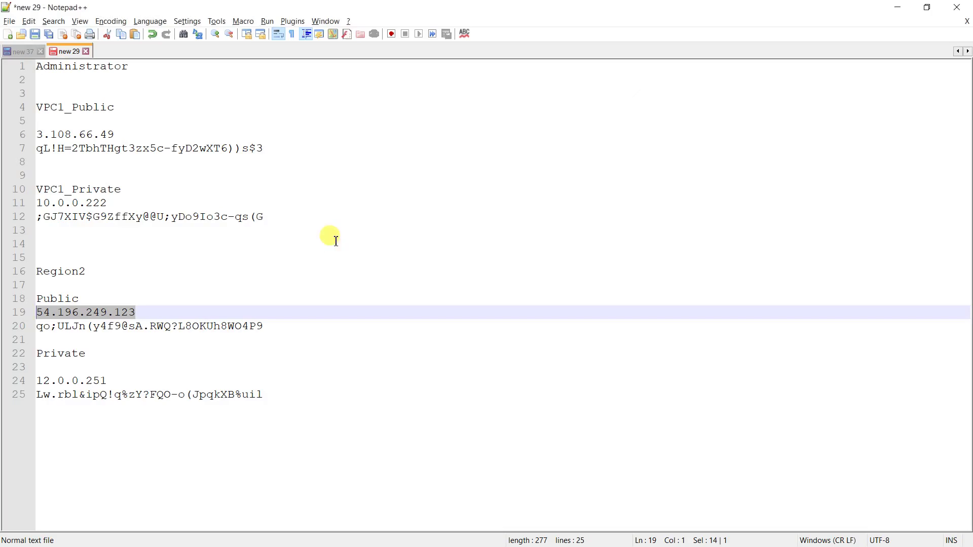
drag(262, 326, 36, 325)
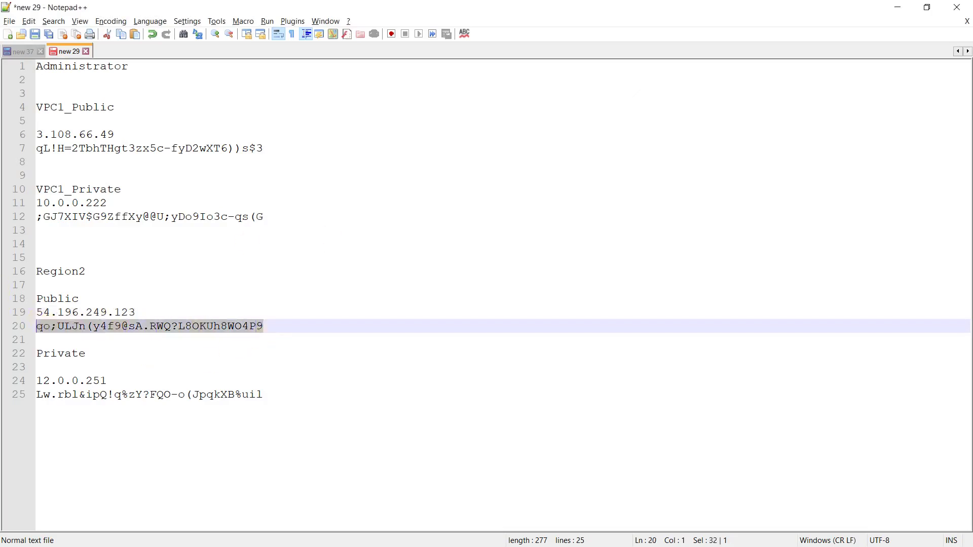
key(alt+Tab)
key(ctrl+v)
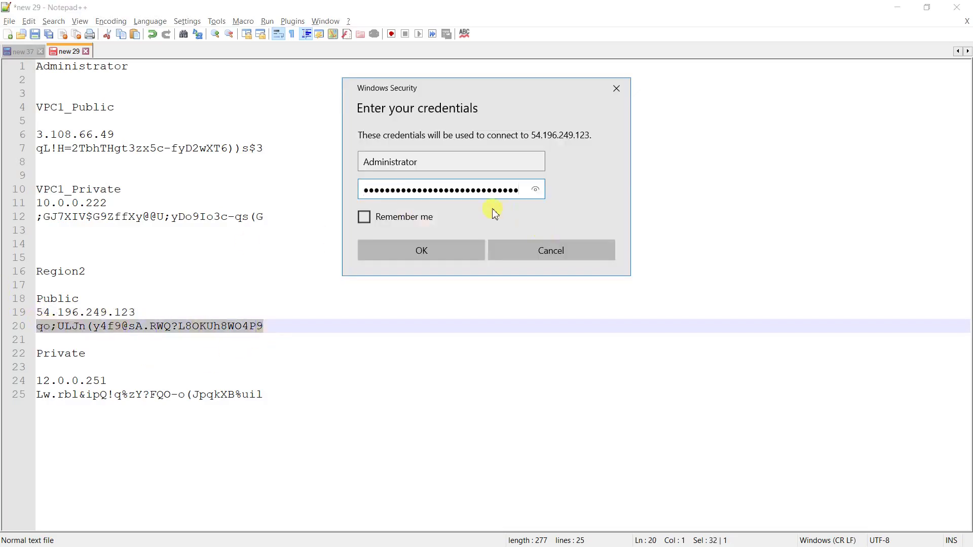
click(386, 217)
click(415, 253)
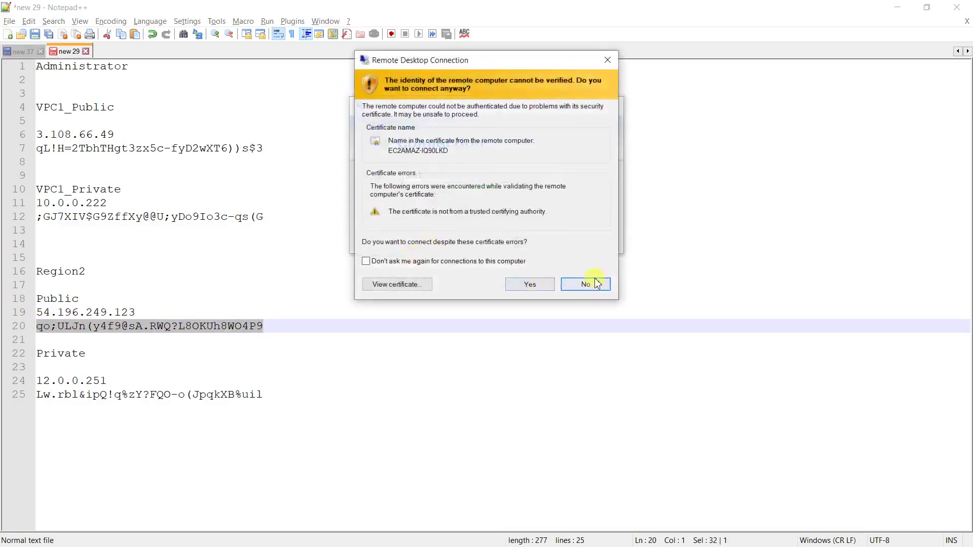
click(586, 284)
click(593, 285)
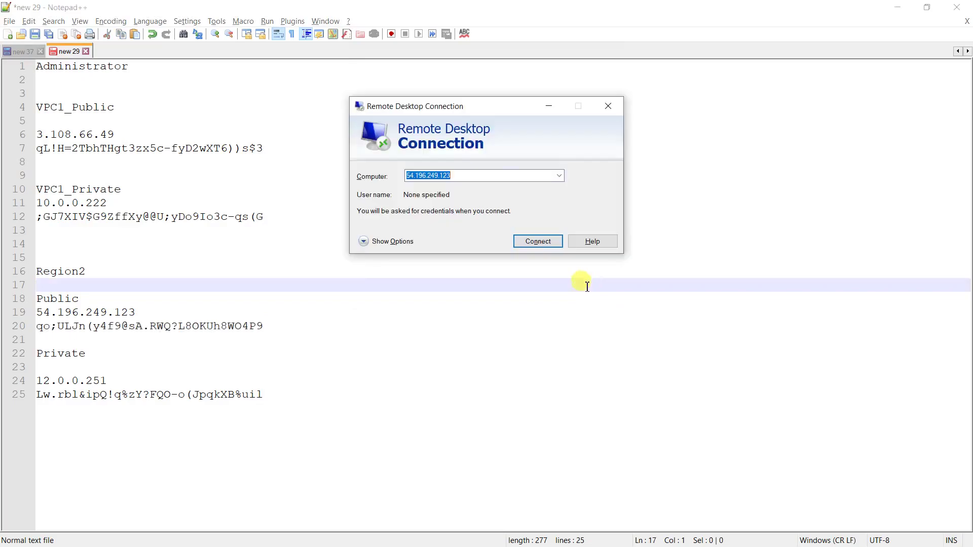
Step: Connect to 54.196.249.123 again, sign in as Administrator with the account password, and accept the untrusted certificate
click(533, 244)
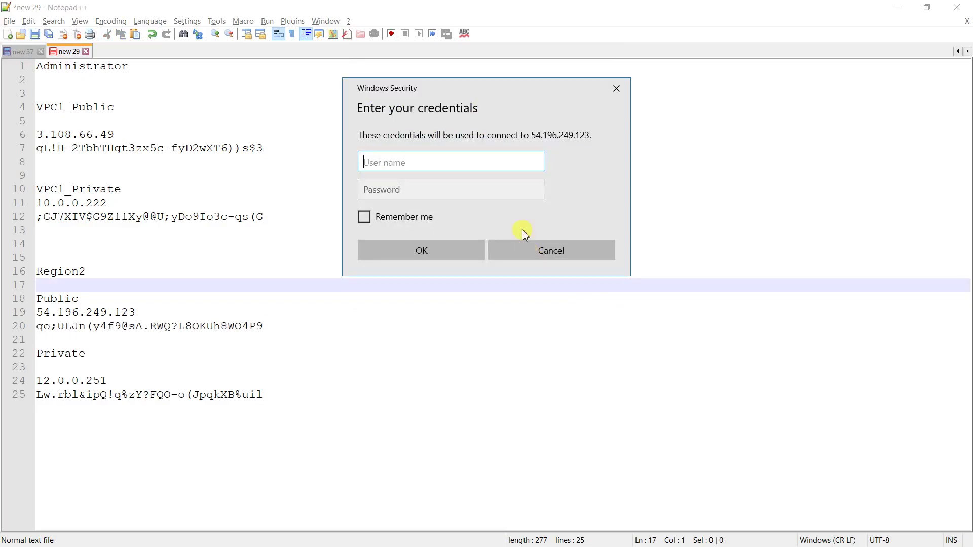
text(Administra)
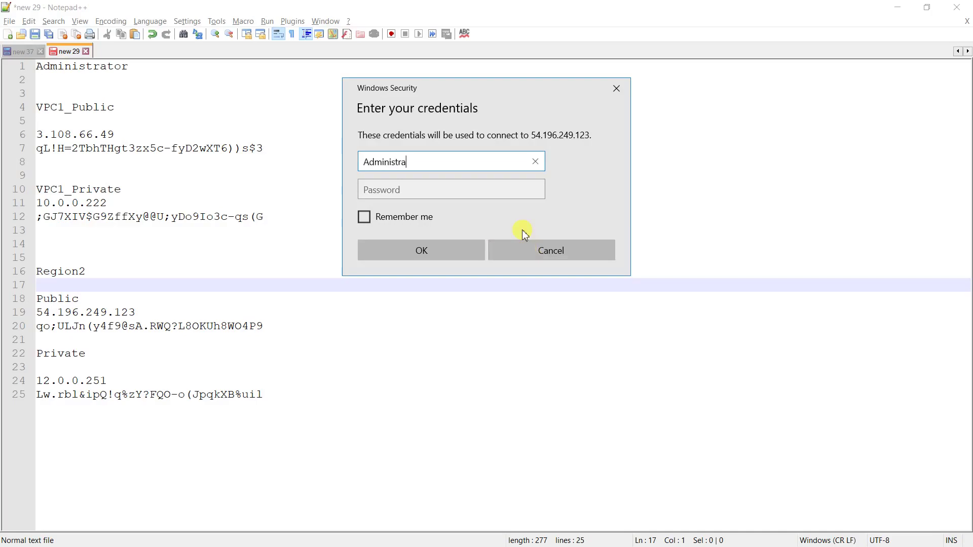
text(tor)
key(Tab)
key(ctrl+v)
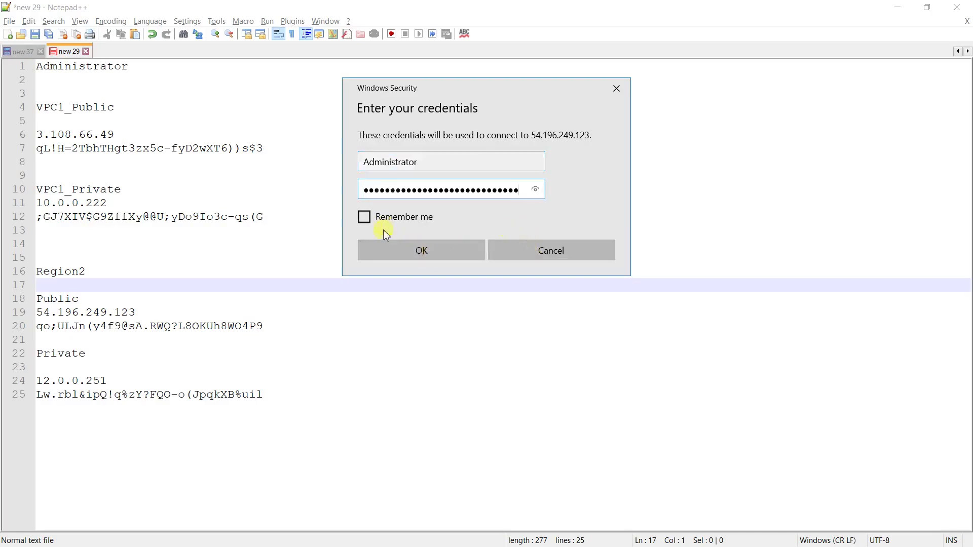
click(383, 244)
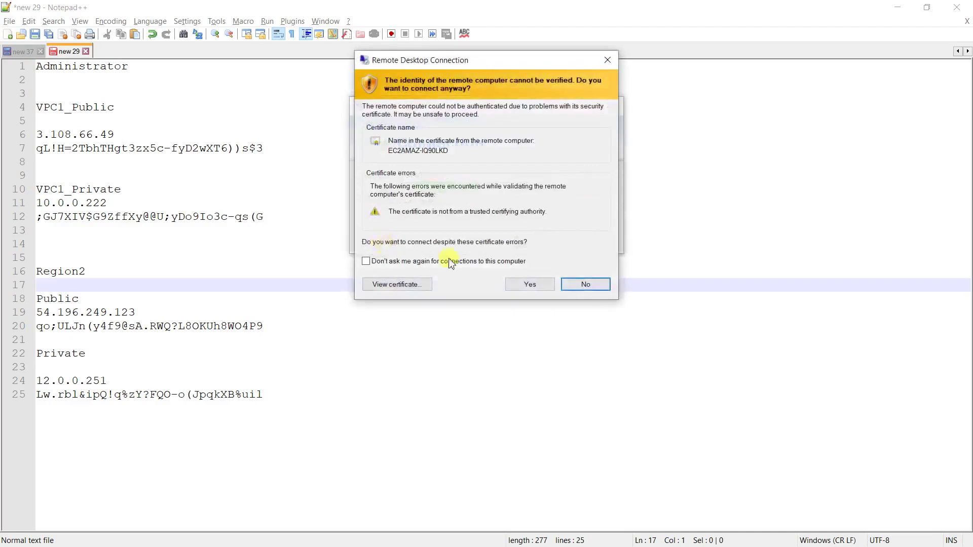
click(529, 283)
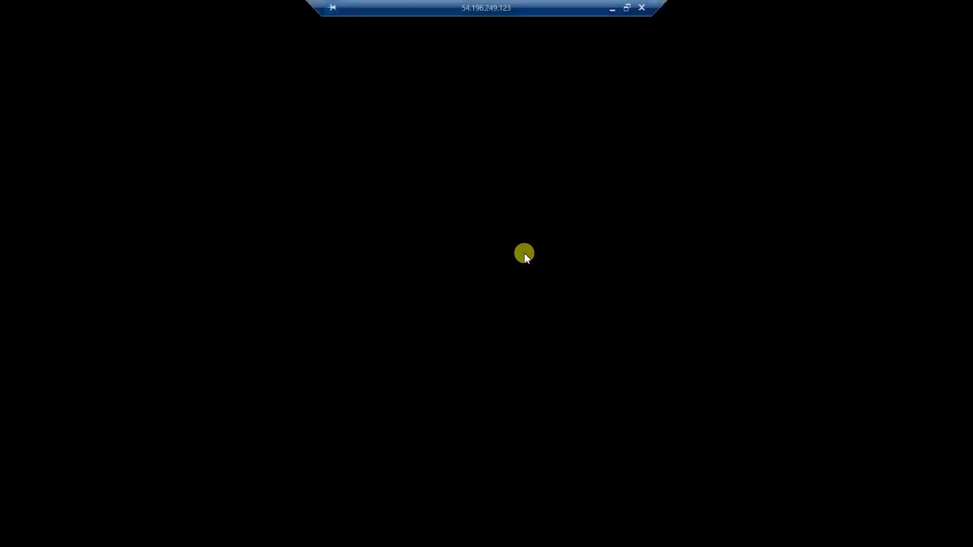
Step: Minimize the remote session and copy the Region2 Private address 12.0.0.251 from the notes
click(612, 8)
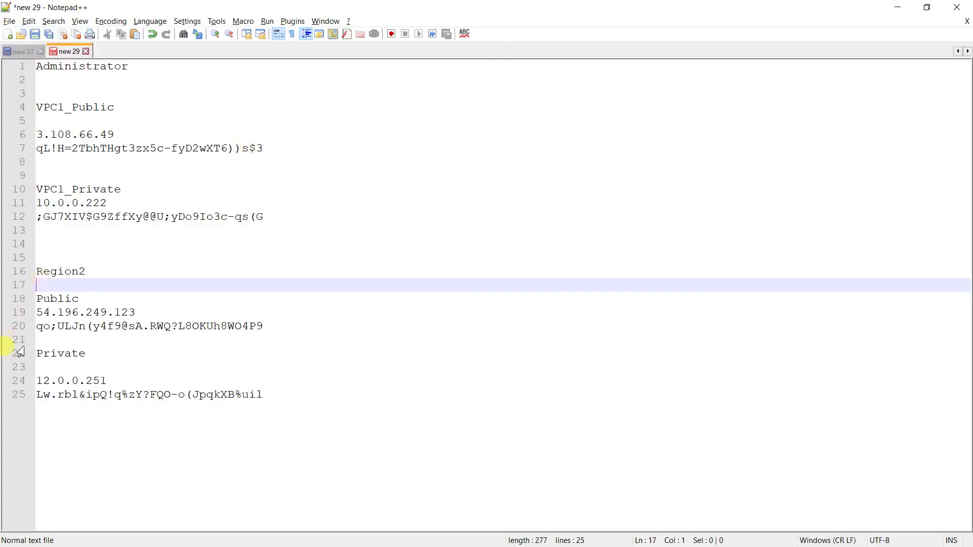
drag(110, 380, 36, 381)
key(ctrl+c)
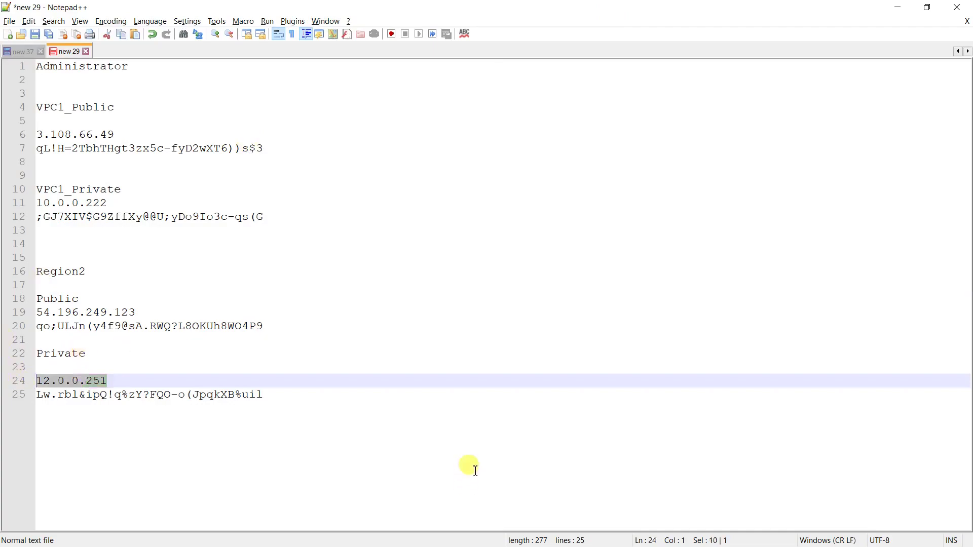
key(alt+Tab)
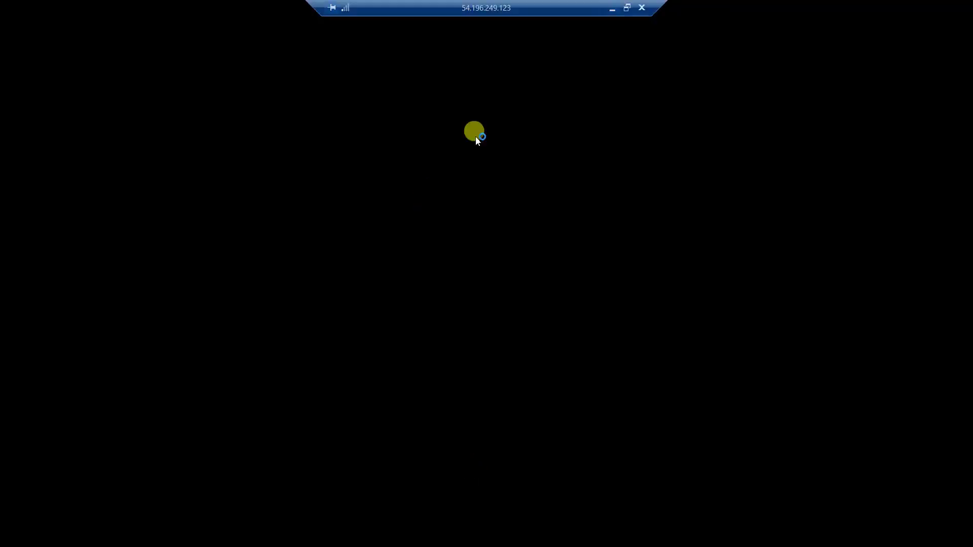
click(612, 9)
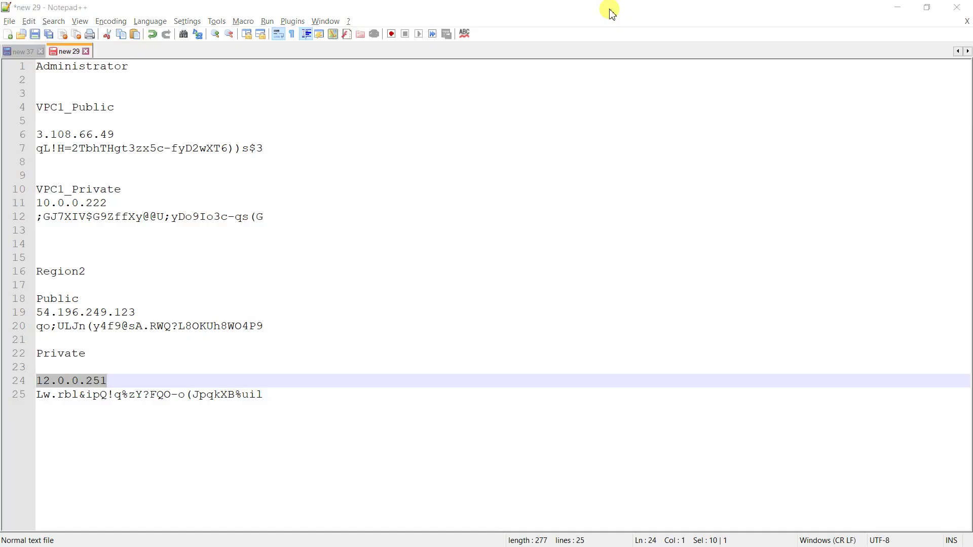
Step: Try to connect from the local computer to the private instance at 12.0.0.251, and close the connection dialogs
key(super+r)
key(Return)
key(ctrl+v)
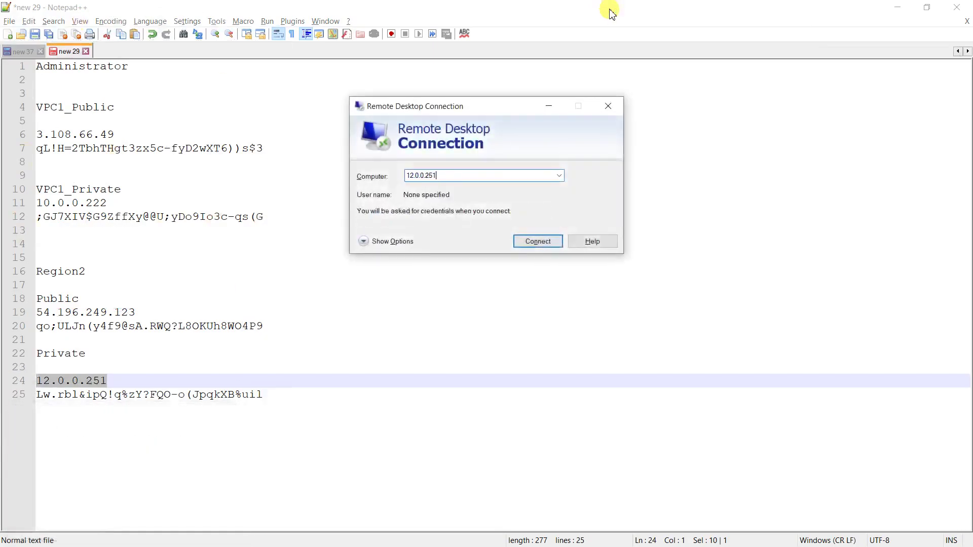
key(Return)
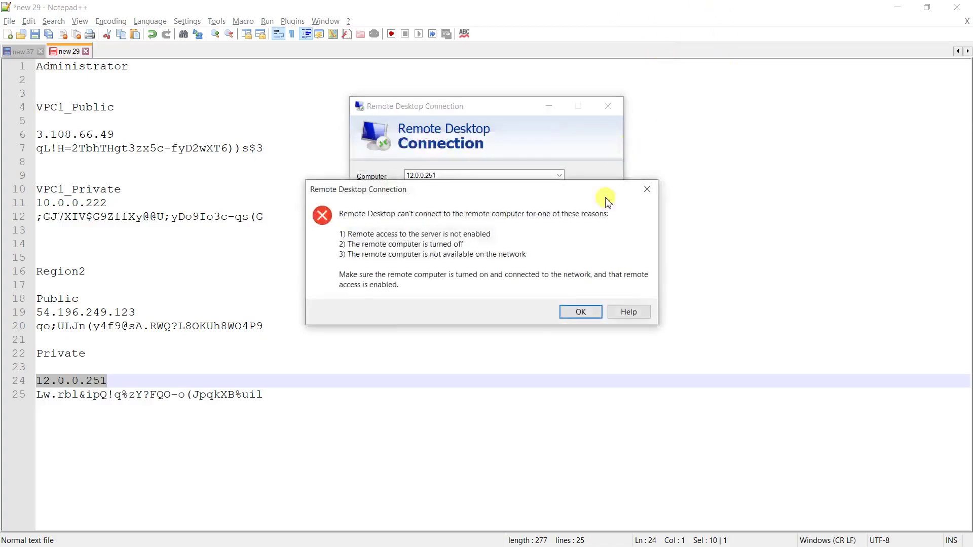
click(575, 309)
key(Escape)
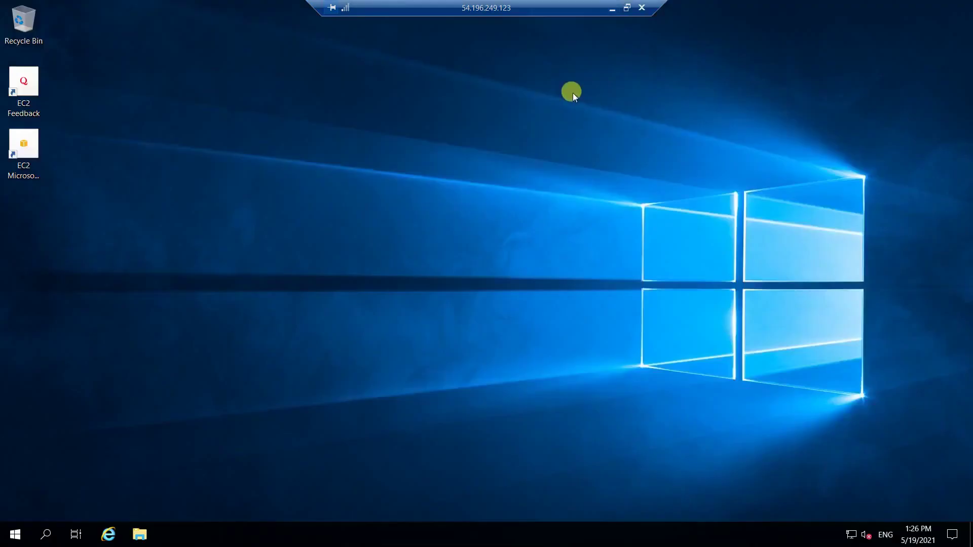
Step: Open Remote Desktop Connection on the 54.196.249.123 instance and start a connection to the private instance at 12.0.0.251
key(super+r)
text(ms)
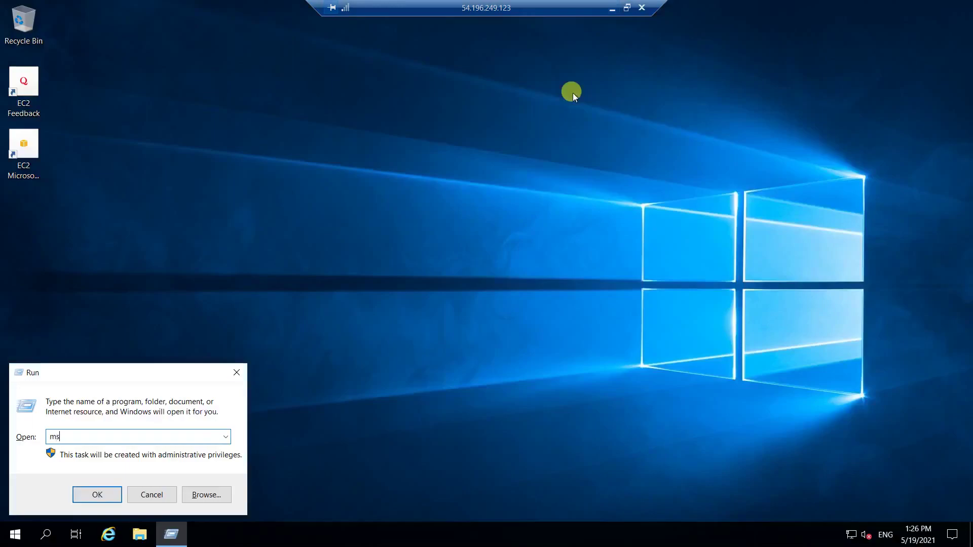
key(Return)
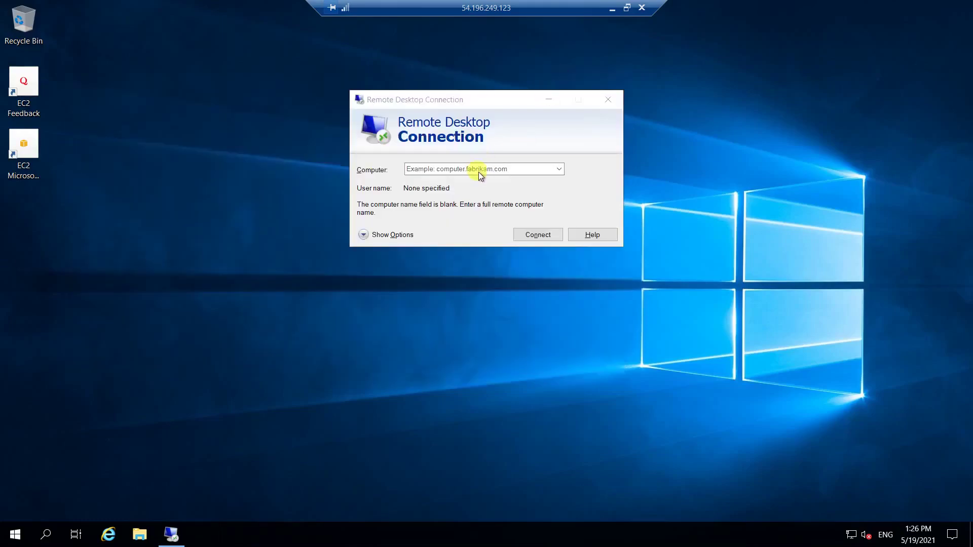
click(479, 171)
key(ctrl+v)
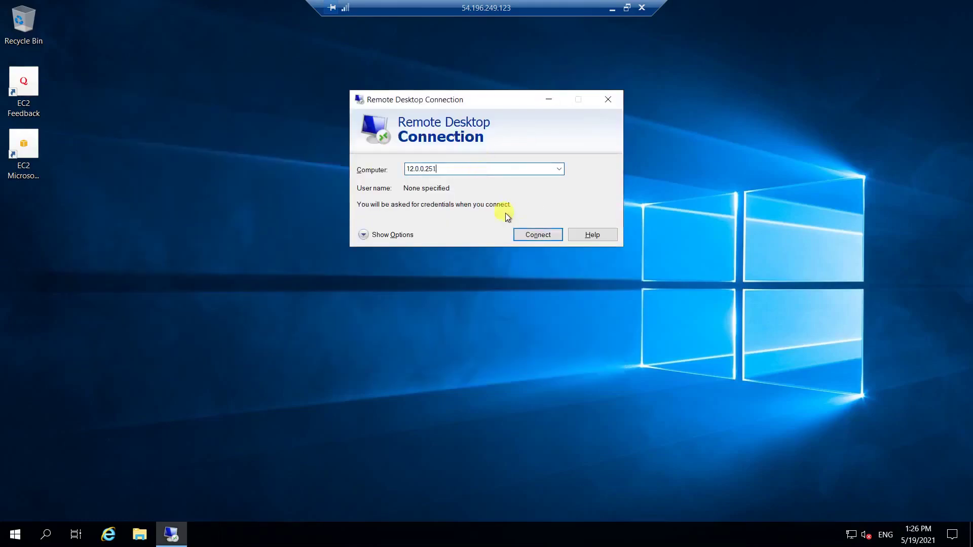
click(525, 234)
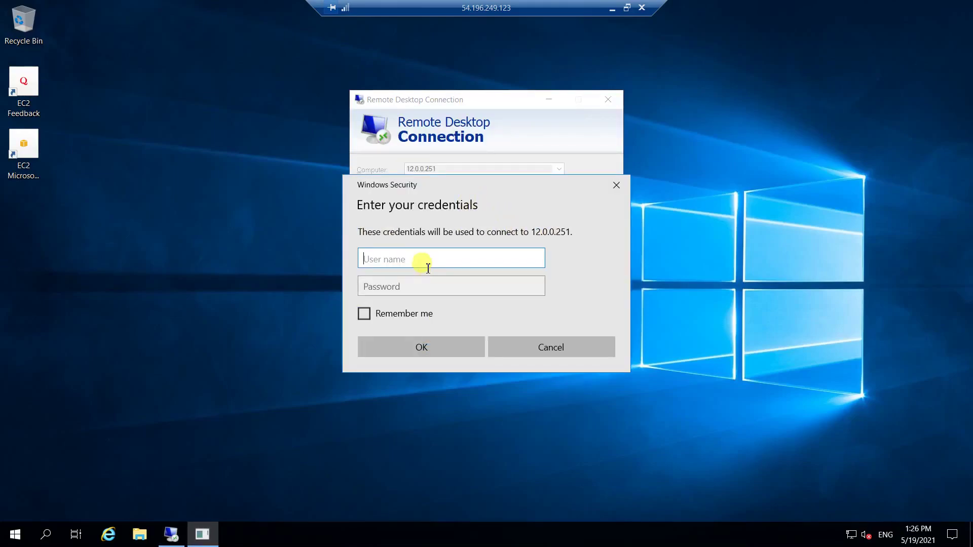
Step: Enter Administrator as the user name and copy the Region2 Private password from the Notepad++ notes
text(Administrator)
key(Tab)
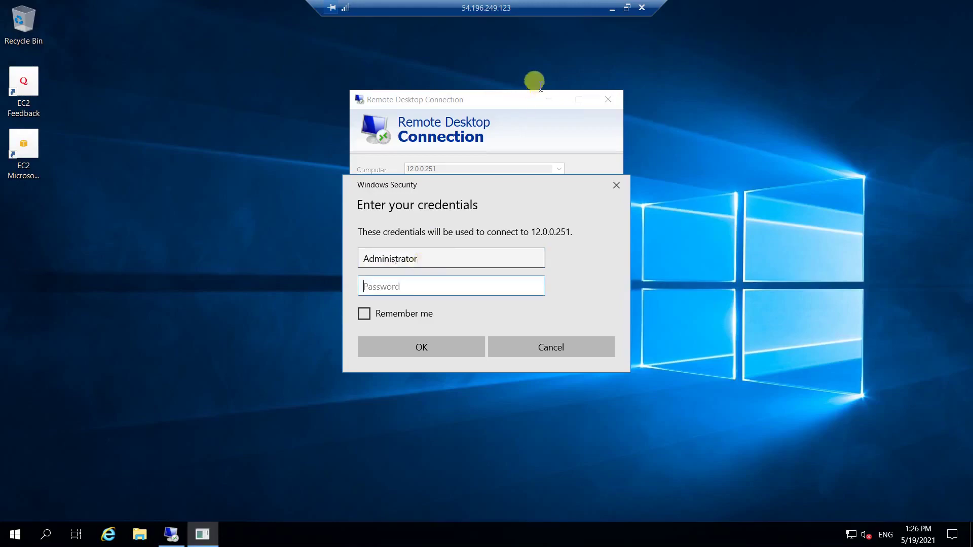
click(627, 8)
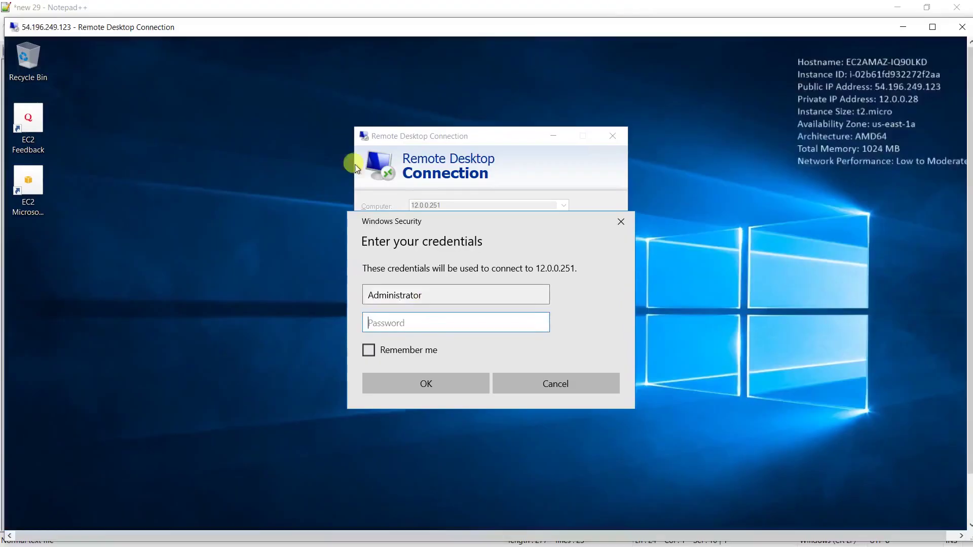
double_click(502, 32)
click(601, 12)
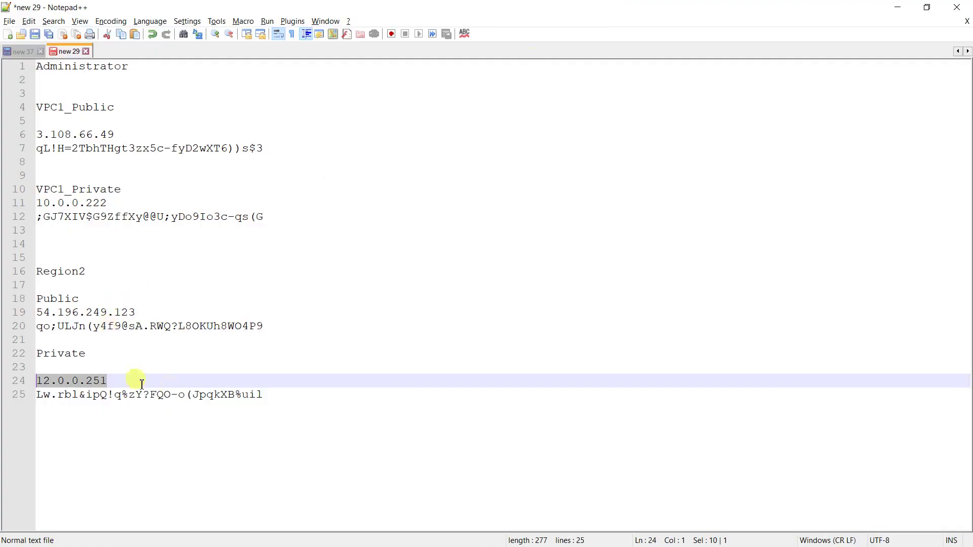
drag(268, 394, 3, 407)
click(272, 399)
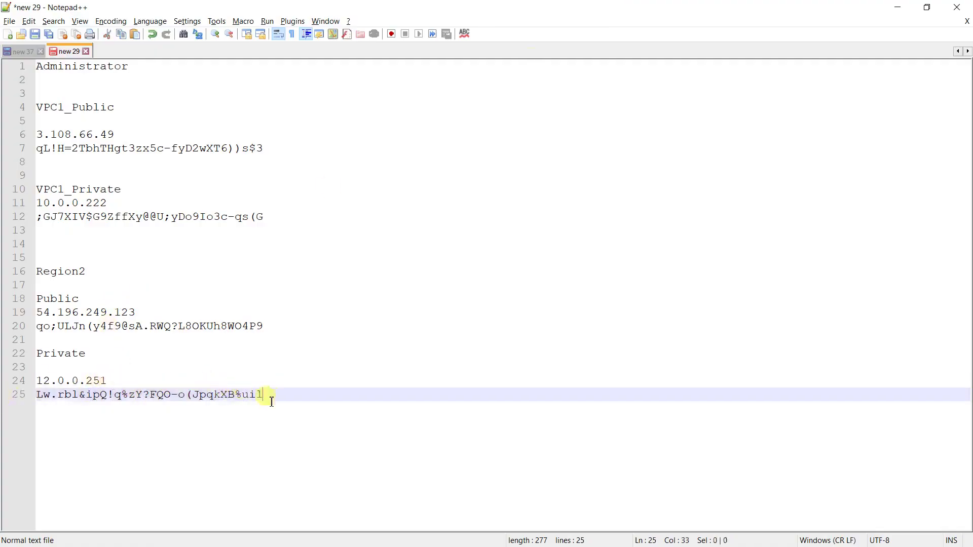
drag(272, 400, 27, 404)
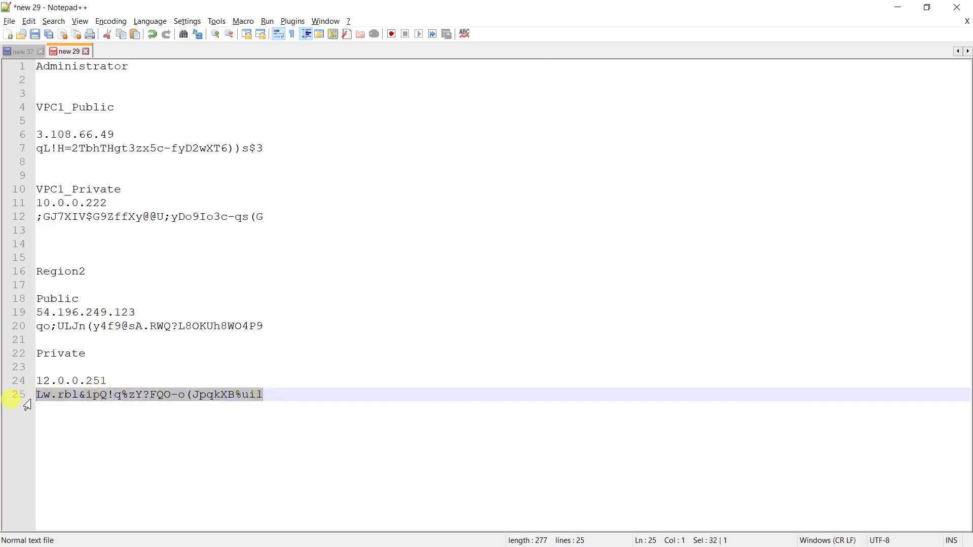
key(ctrl+c)
Step: Return to the remote session, paste the account password for 12.0.0.251, sign in and accept the untrusted certificate
key(alt+Tab)
click(412, 287)
key(ctrl+v)
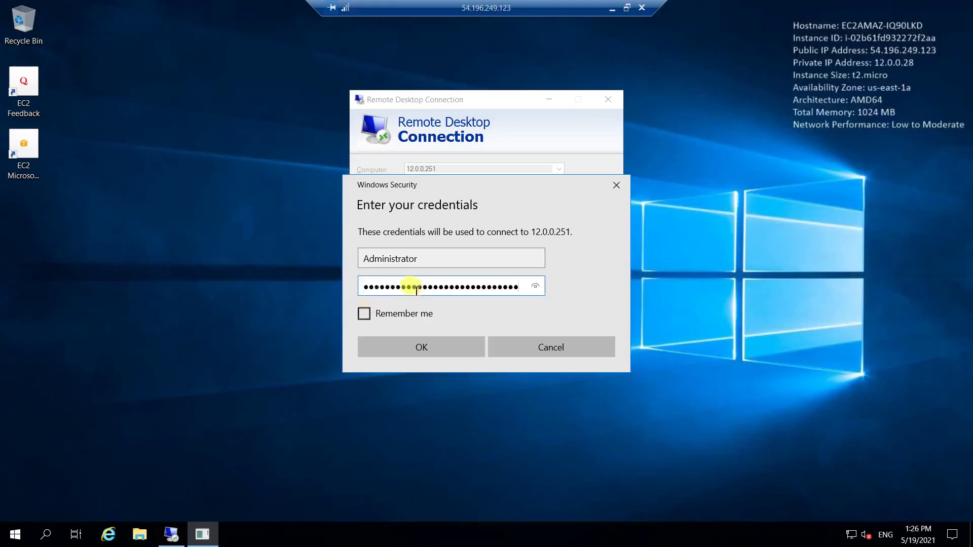
click(395, 354)
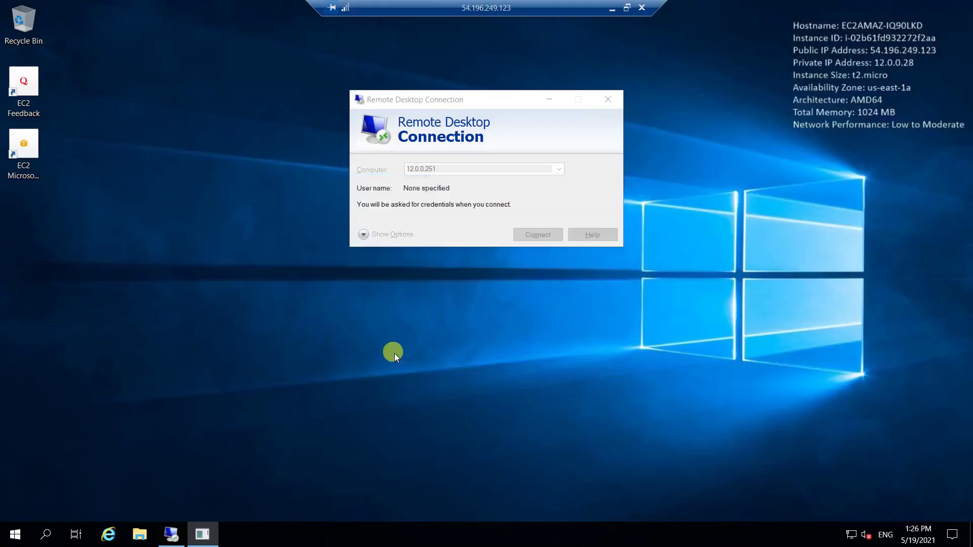
click(532, 278)
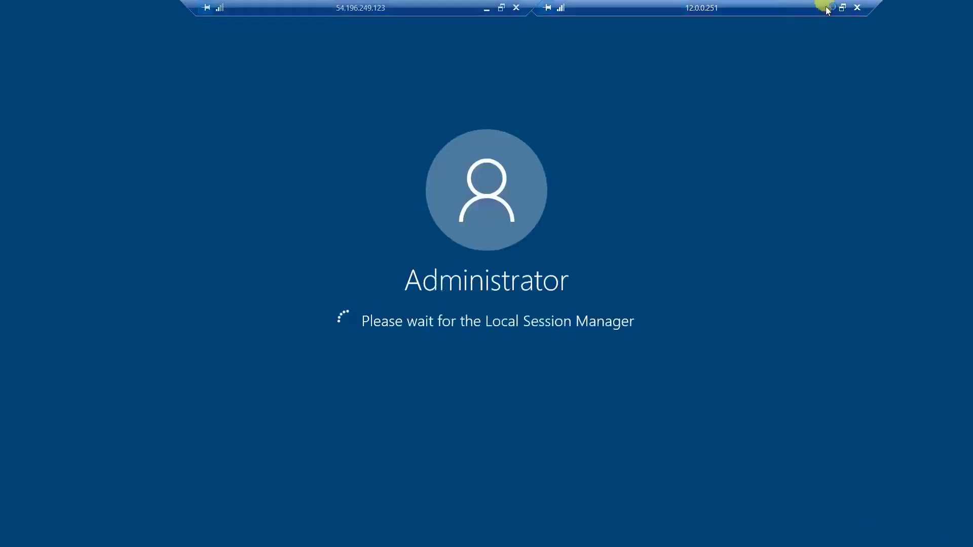
Step: Disconnect the 12.0.0.251 session and minimize the 54.196.249.123 session
click(856, 8)
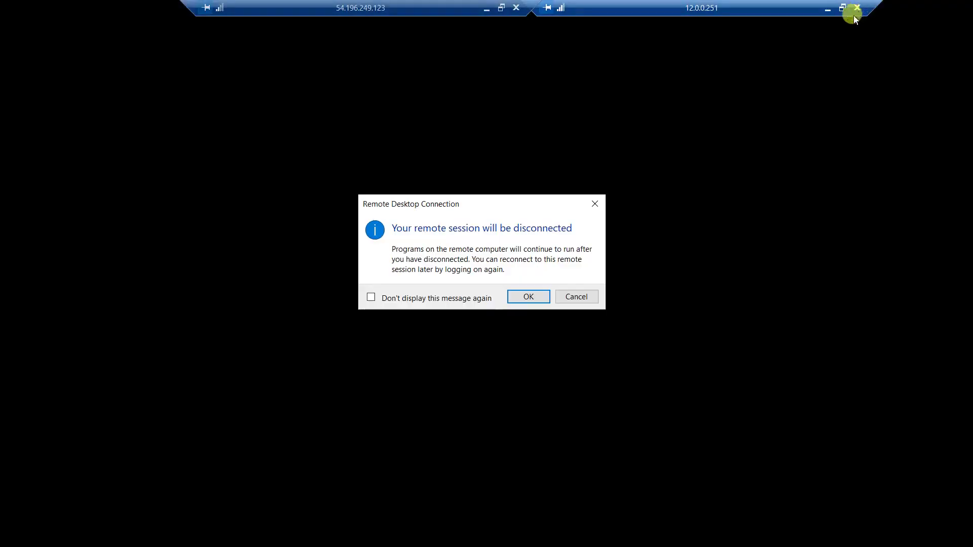
click(537, 296)
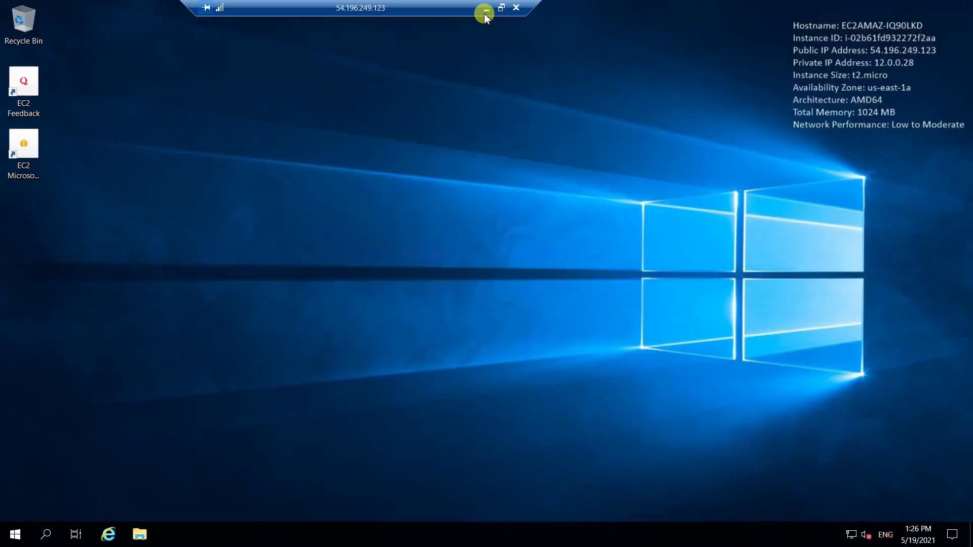
click(485, 10)
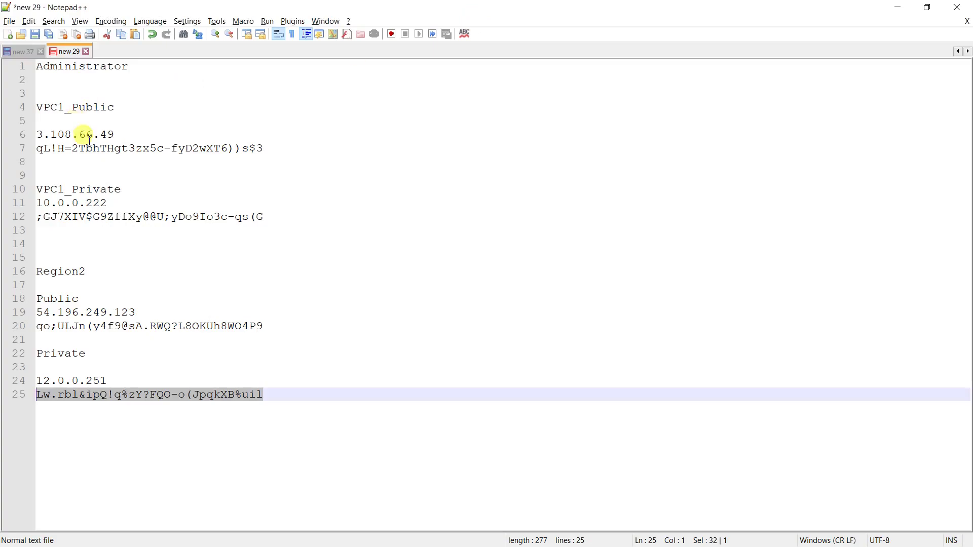
Step: Copy the VPC1_Public address 3.108.66.49 from the notes and start a Remote Desktop connection to it
drag(117, 135, 37, 134)
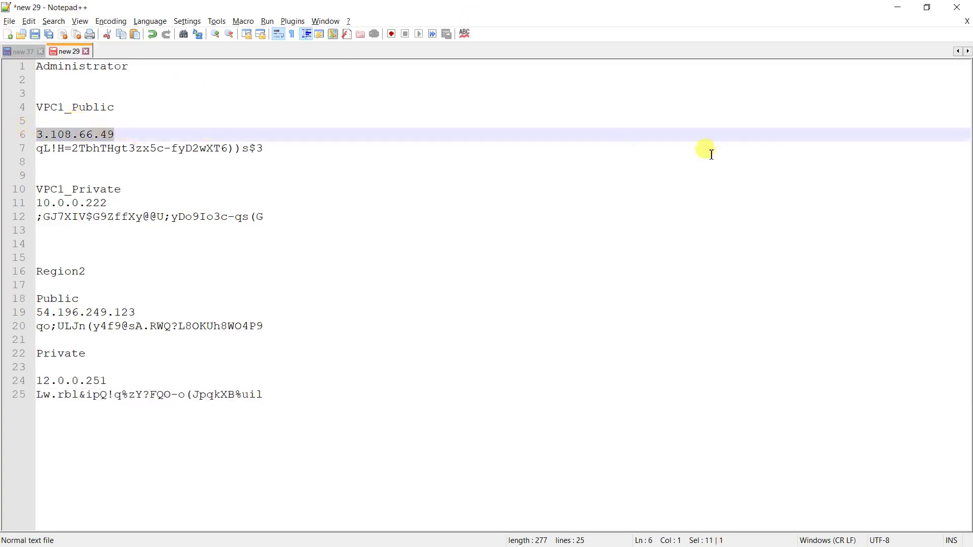
key(super+r)
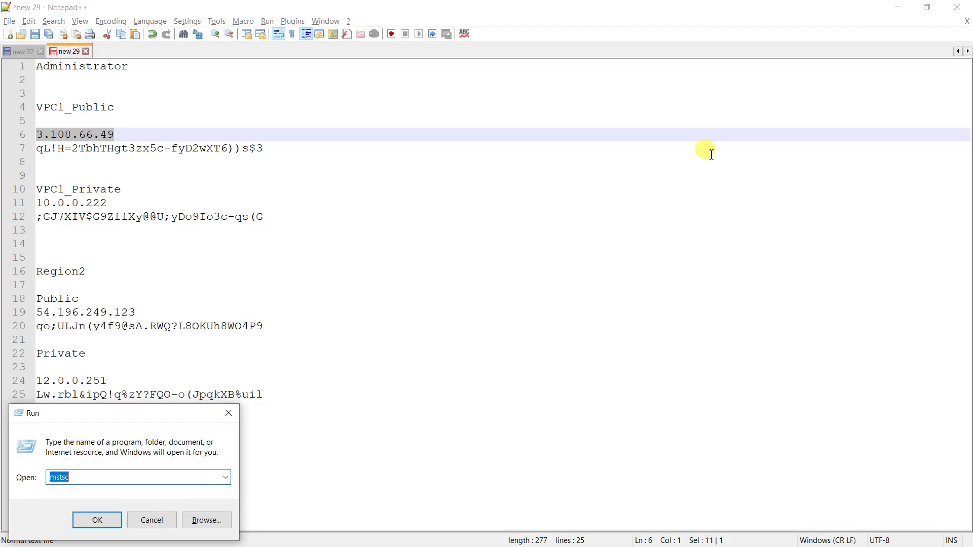
key(Return)
key(ctrl+v)
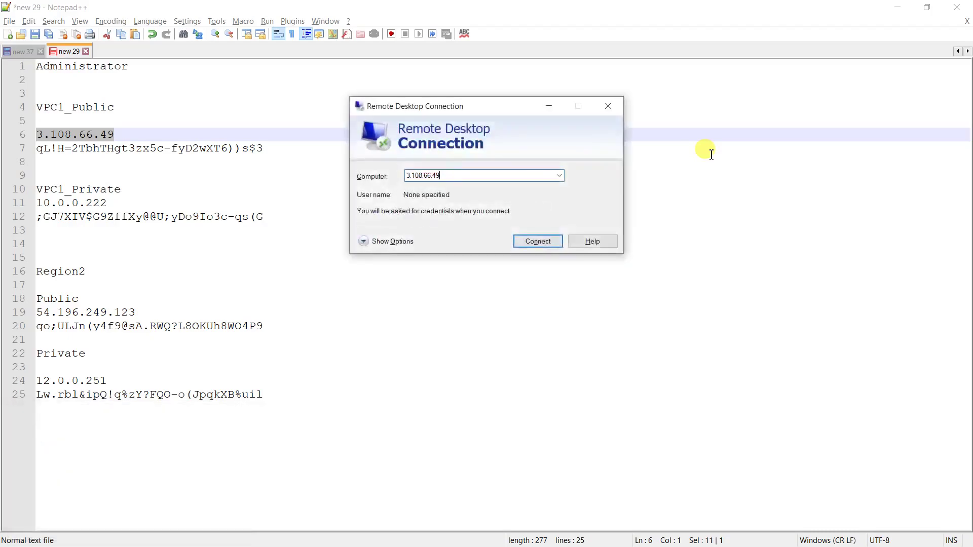
key(Return)
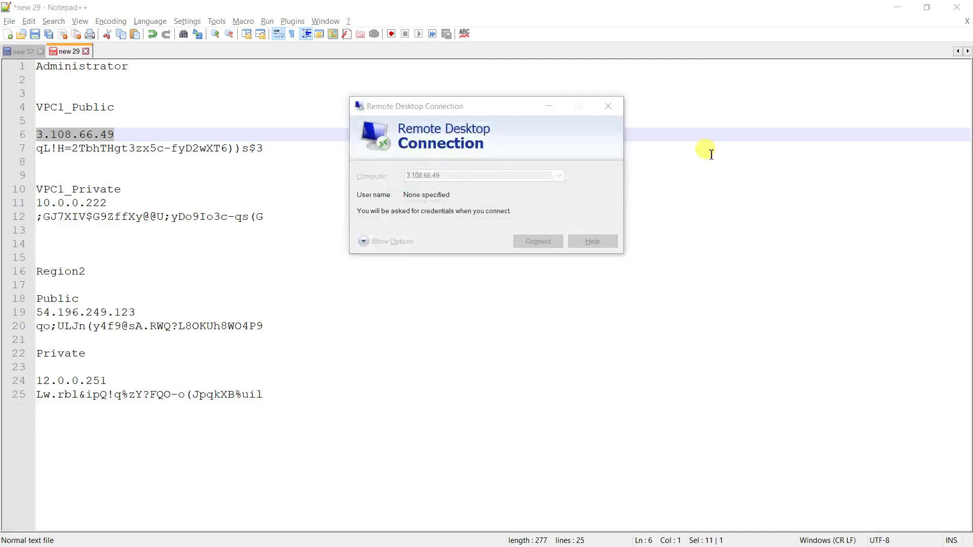
Step: Sign in to 3.108.66.49 as Administrator with the VPC1_Public account password from the notes, and accept the untrusted certificate
text(Administrator)
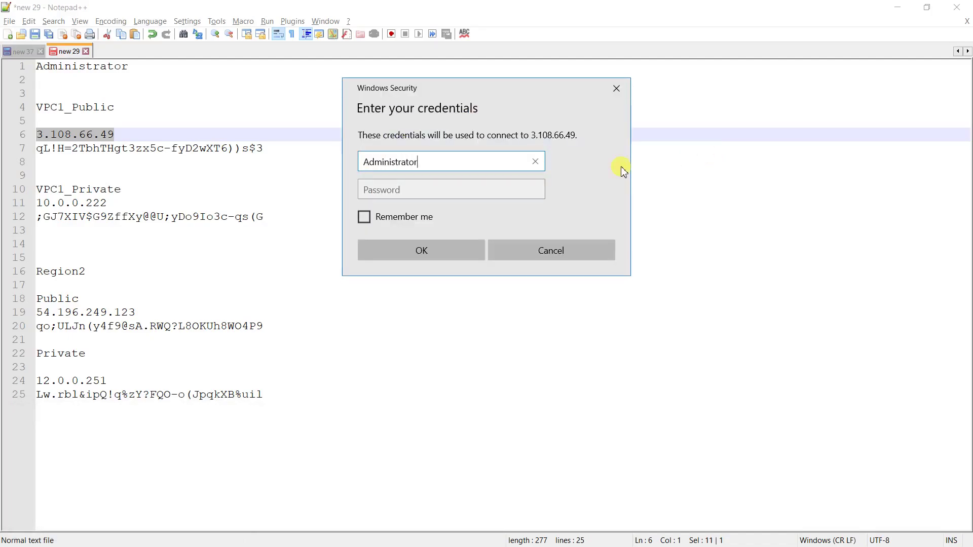
key(Tab)
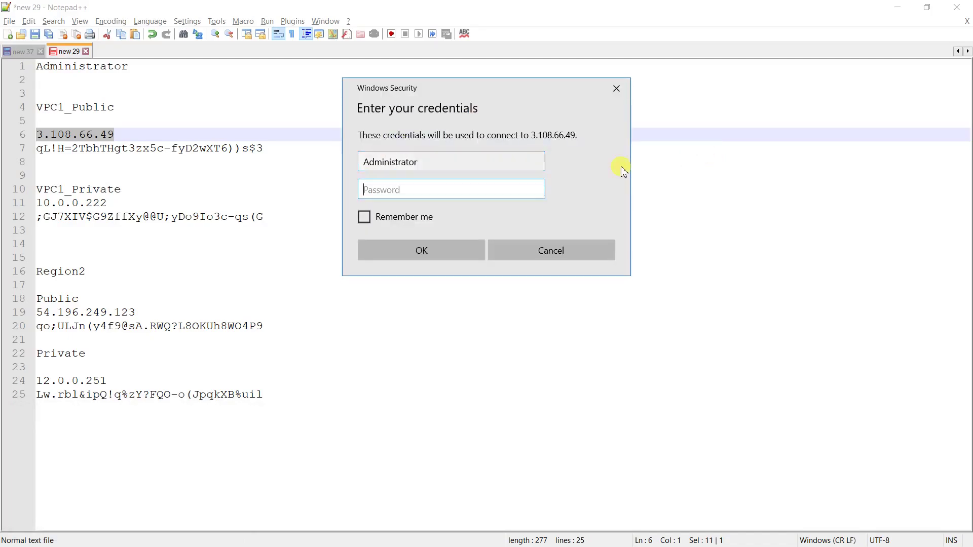
drag(274, 148, 36, 147)
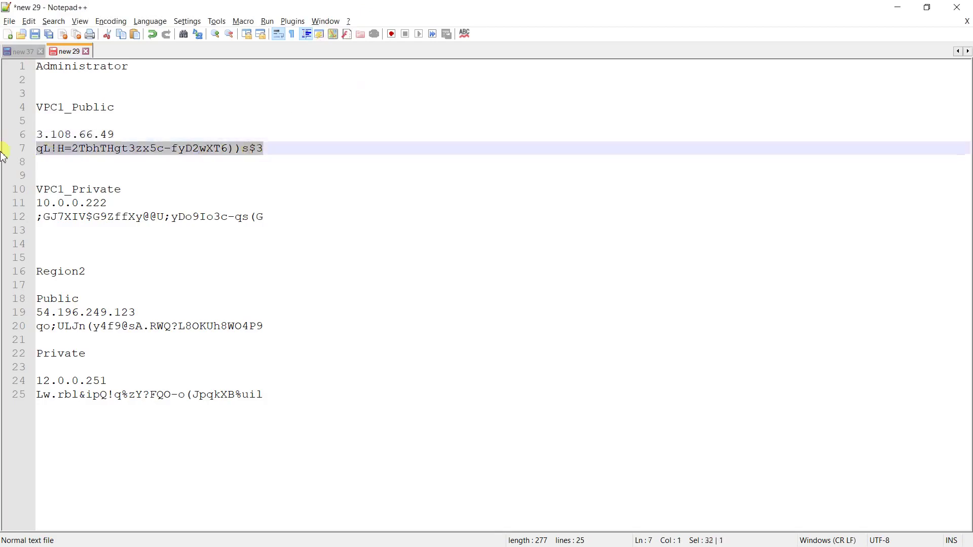
key(alt+Tab)
key(ctrl+v)
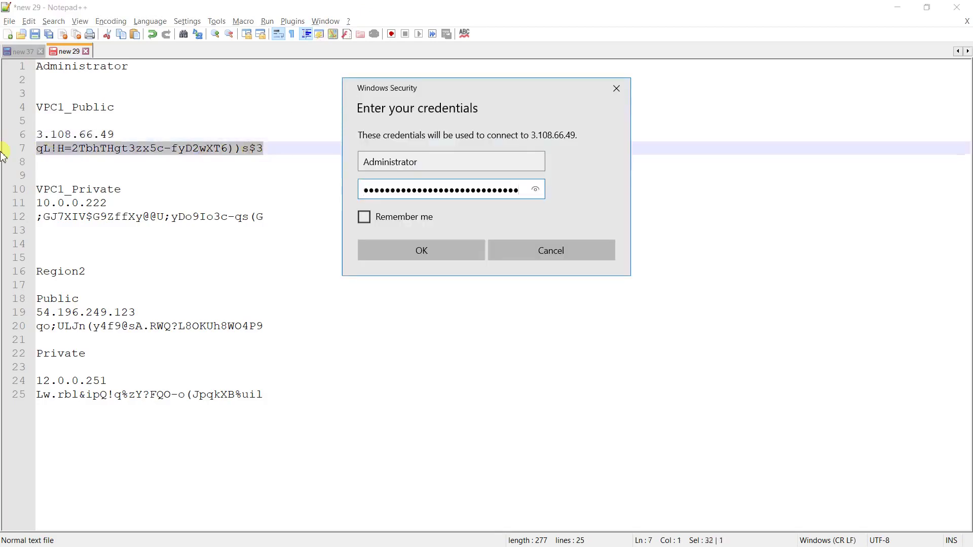
key(Tab)
key(Return)
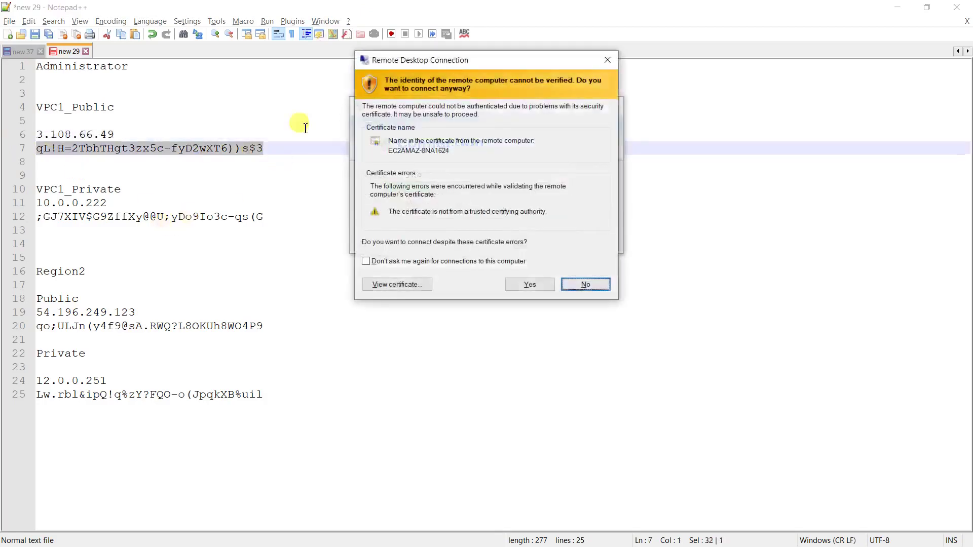
click(526, 284)
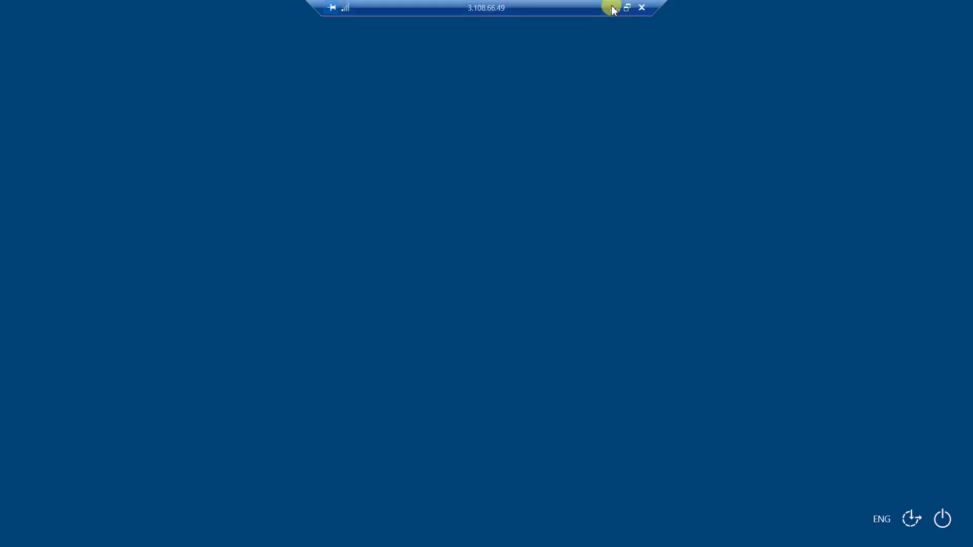
Step: Minimize the session, copy the Region2 Private address 12.0.0.251 from the notes, and return to the 3.108.66.49 session
click(612, 8)
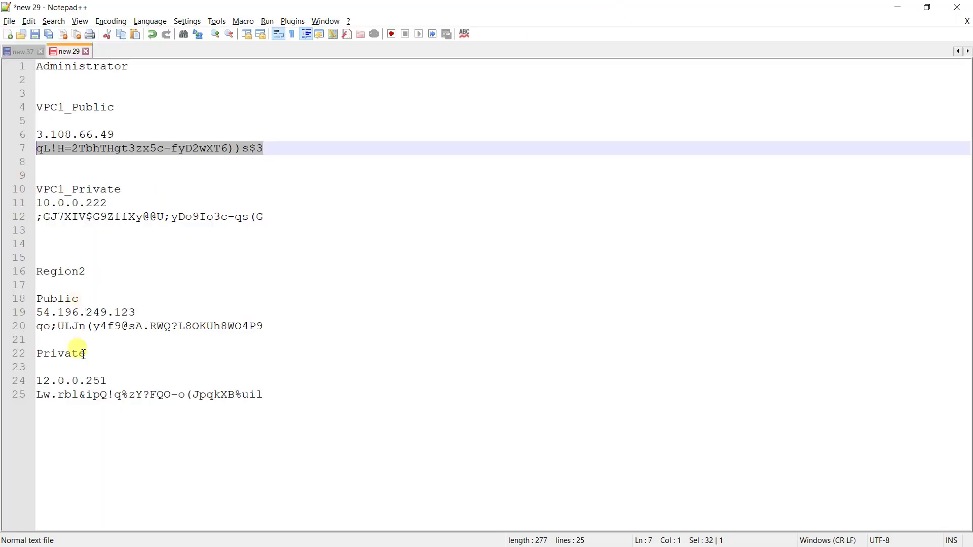
drag(108, 381, 4, 380)
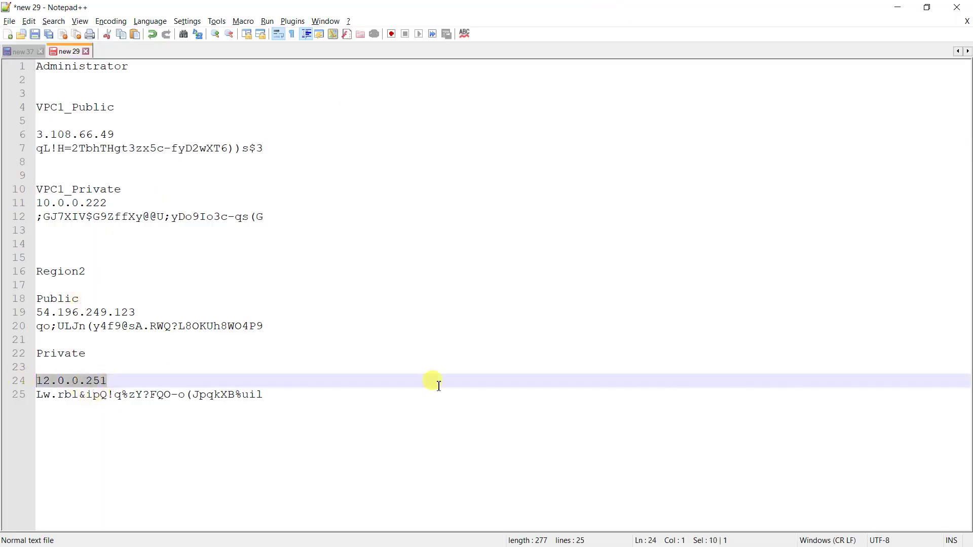
key(alt+Tab)
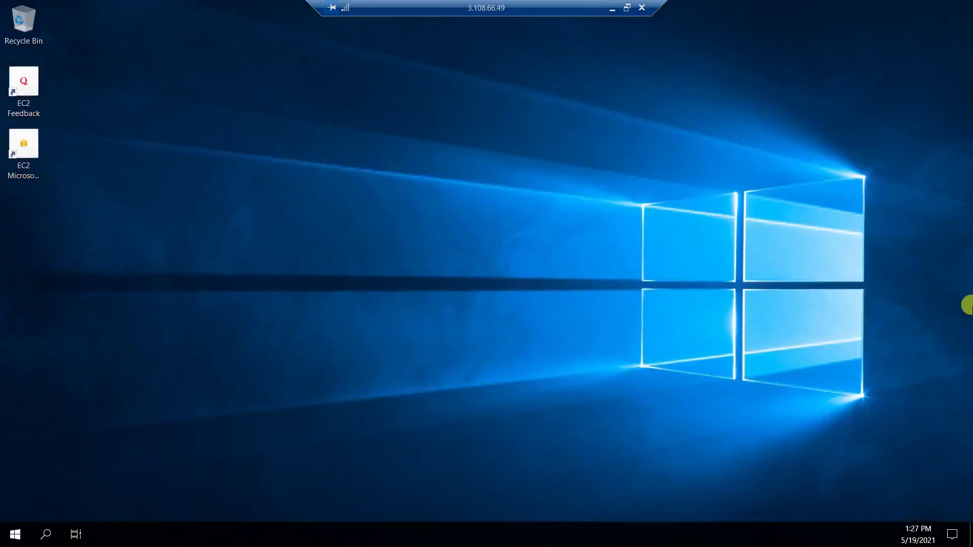
Step: Try to connect over Remote Desktop from the 3.108.66.49 instance to 12.0.0.251, declining network discovery, and dismiss the connection message
key(super+r)
text(mstsc)
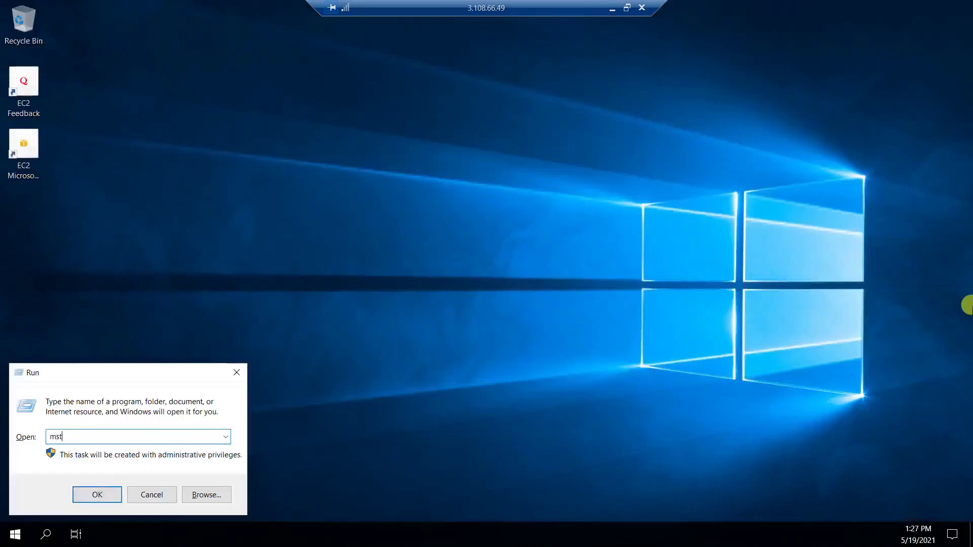
key(Return)
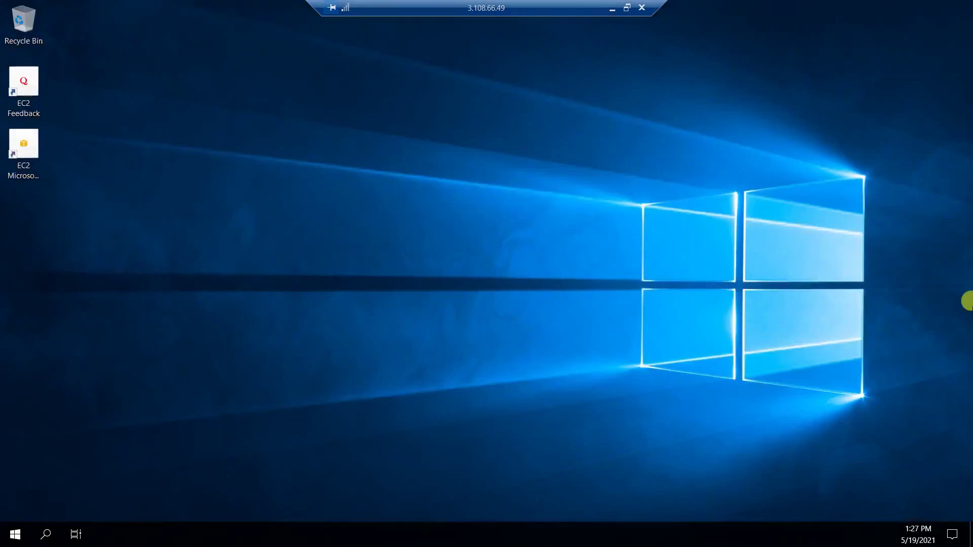
text(12.0.0.251)
key(Return)
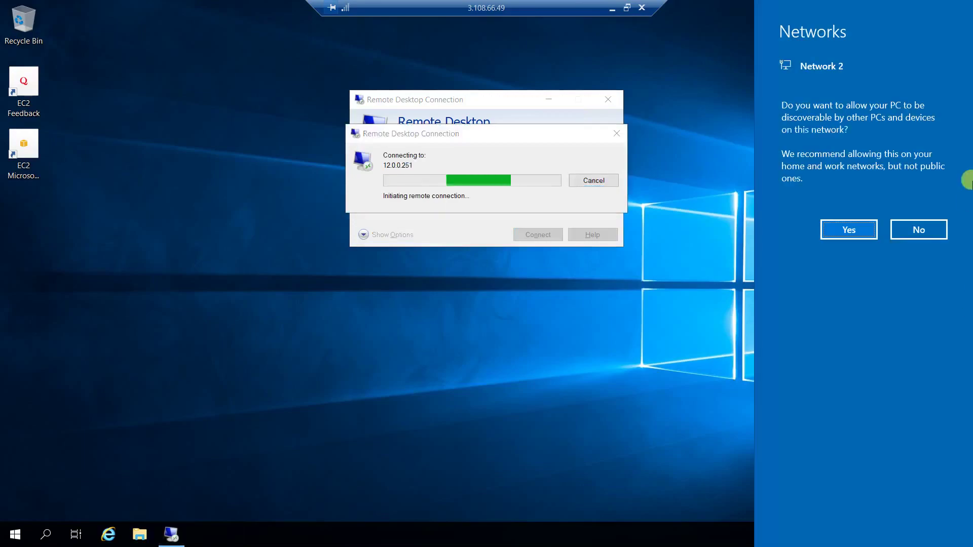
click(907, 229)
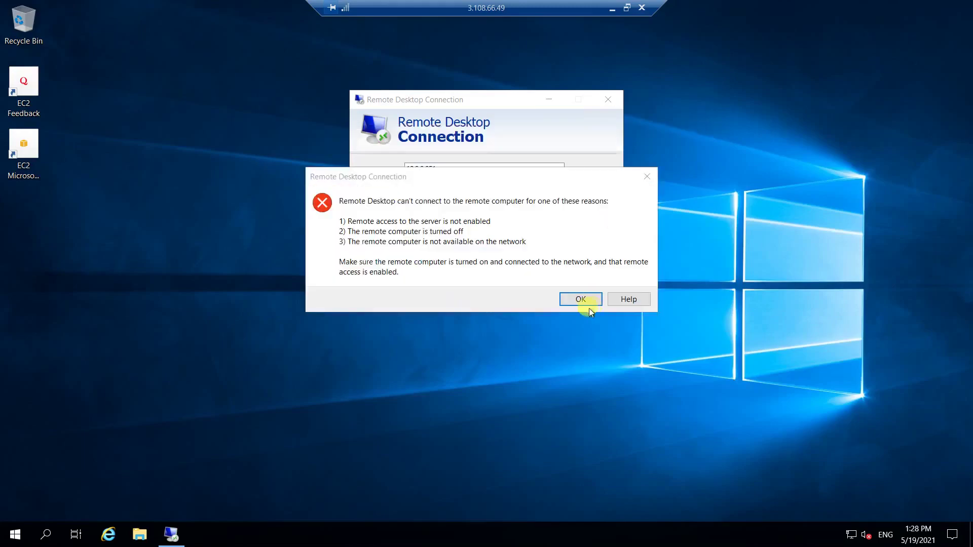
click(588, 305)
Step: Minimize the remote session and switch to the Mumbai region's VPC route tables page in Chrome
click(612, 8)
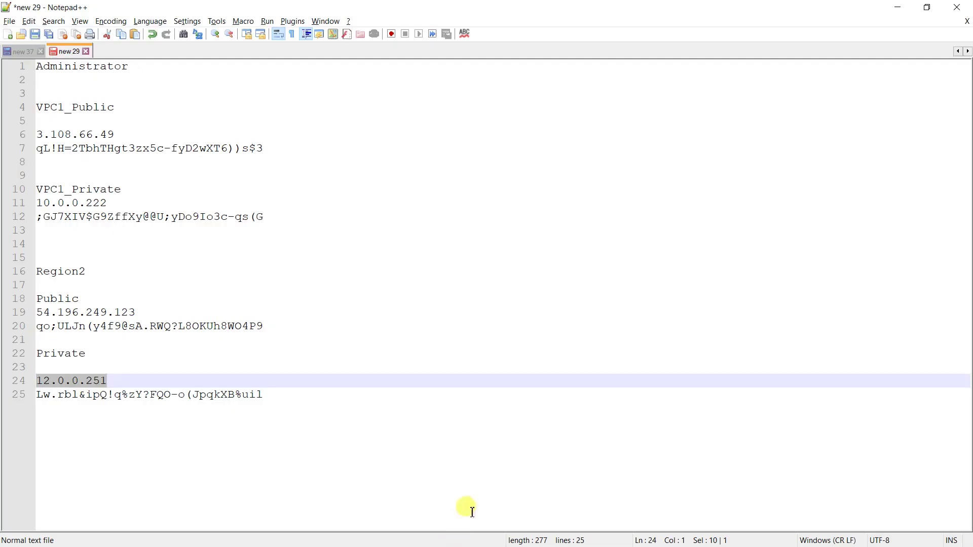
key(alt+Tab)
key(alt+Tab)
key(alt+Tab)
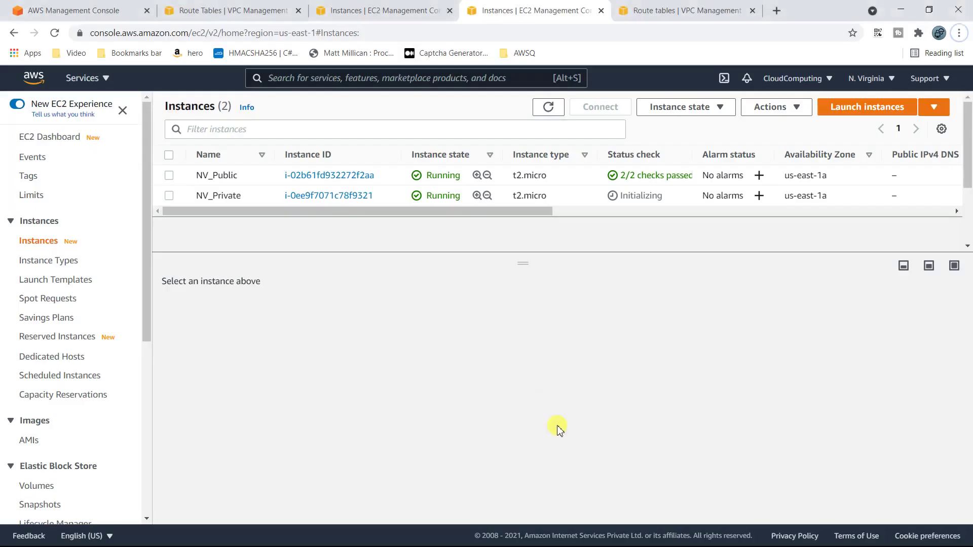
click(228, 9)
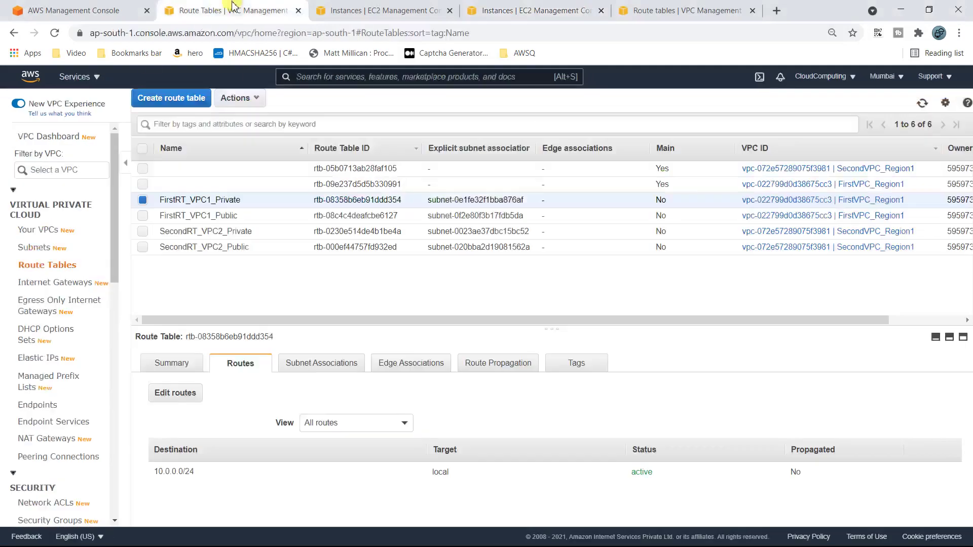
Step: Go to the list of VPC peering connections in the Mumbai region
click(42, 465)
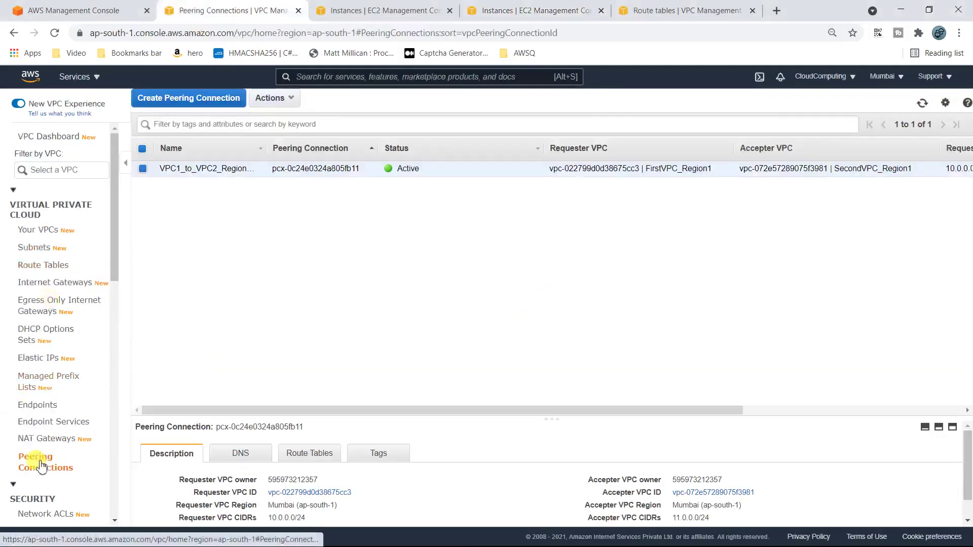
click(221, 101)
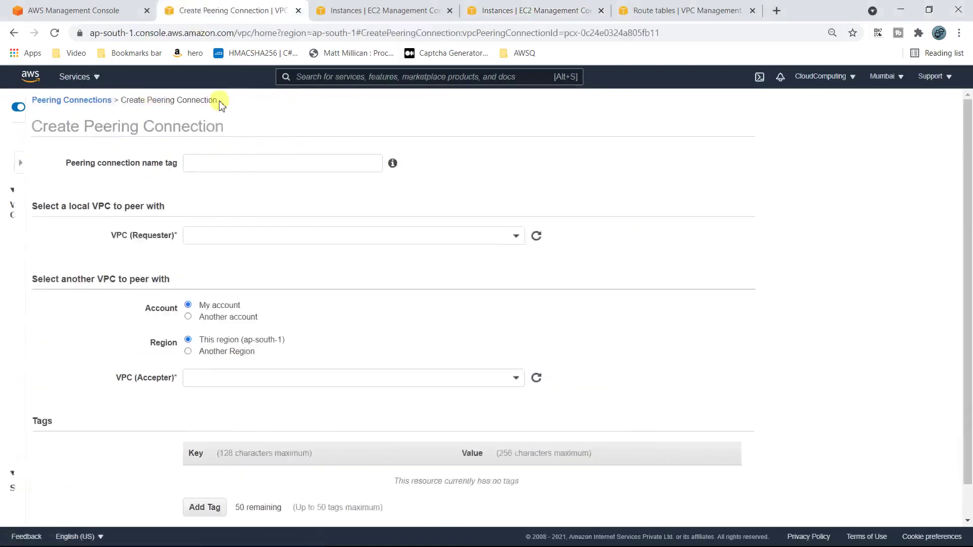
click(213, 164)
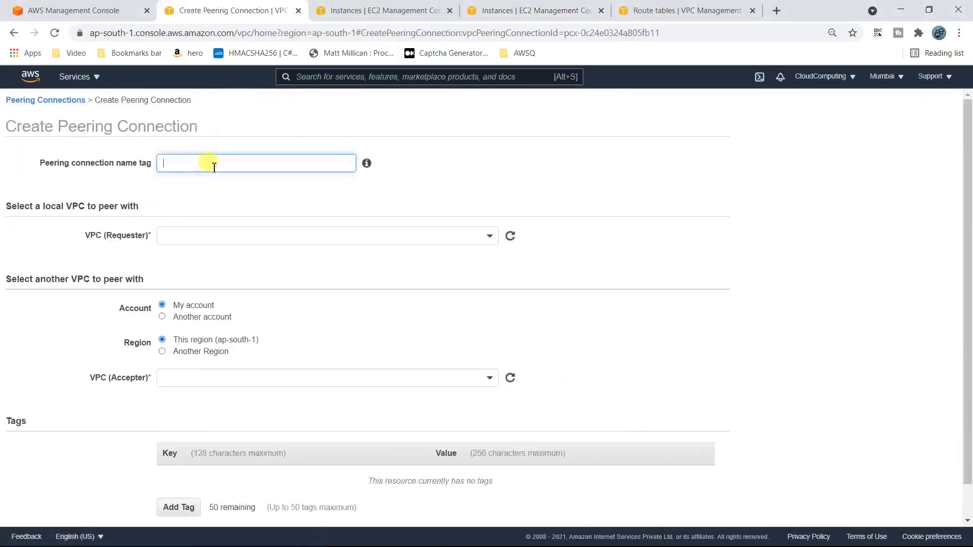
click(60, 101)
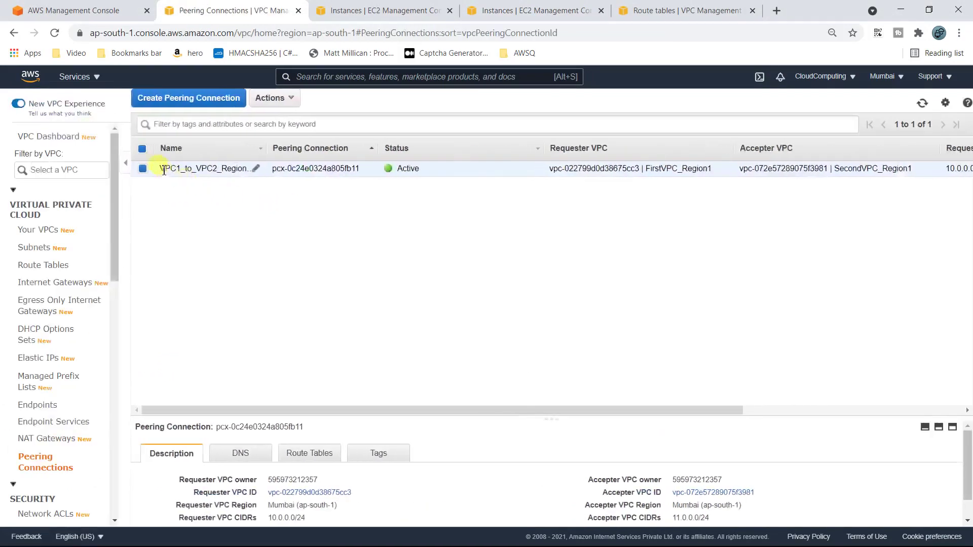
Step: Copy the existing peering connection's name and start a new peering connection named VPC1_to_VPC2_RegionNVirg
drag(170, 168, 246, 168)
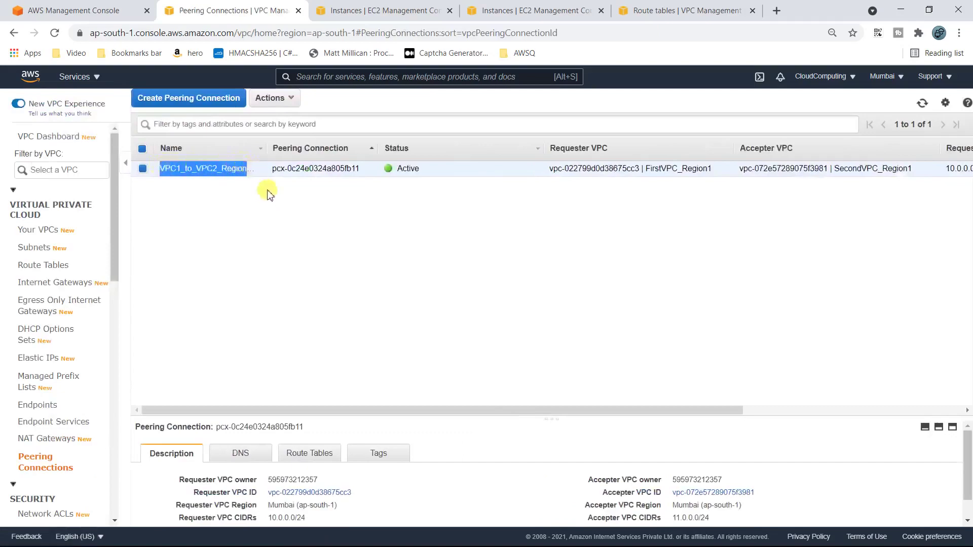
click(217, 98)
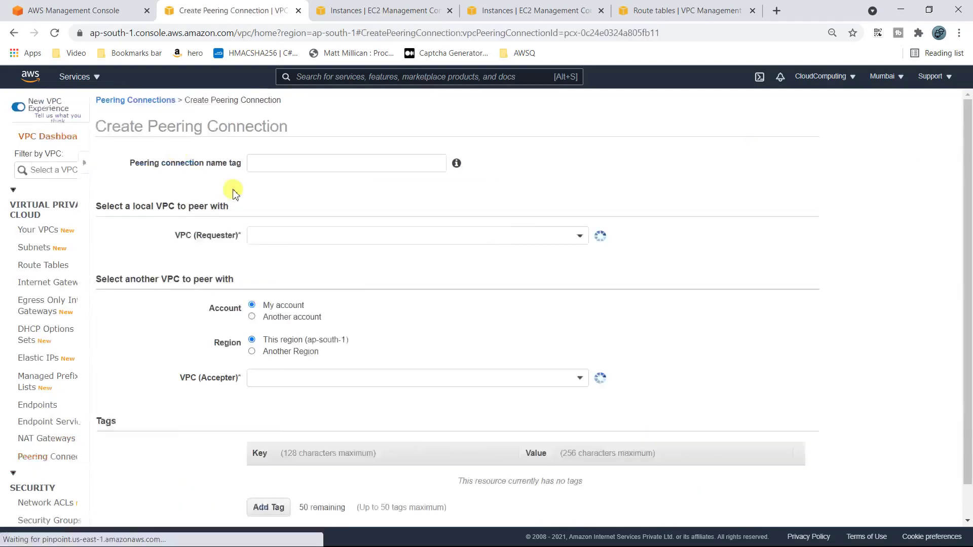
click(237, 163)
text(v)
key(BackSpace)
text(VPC1_to_VPC2_RegionMumbai)
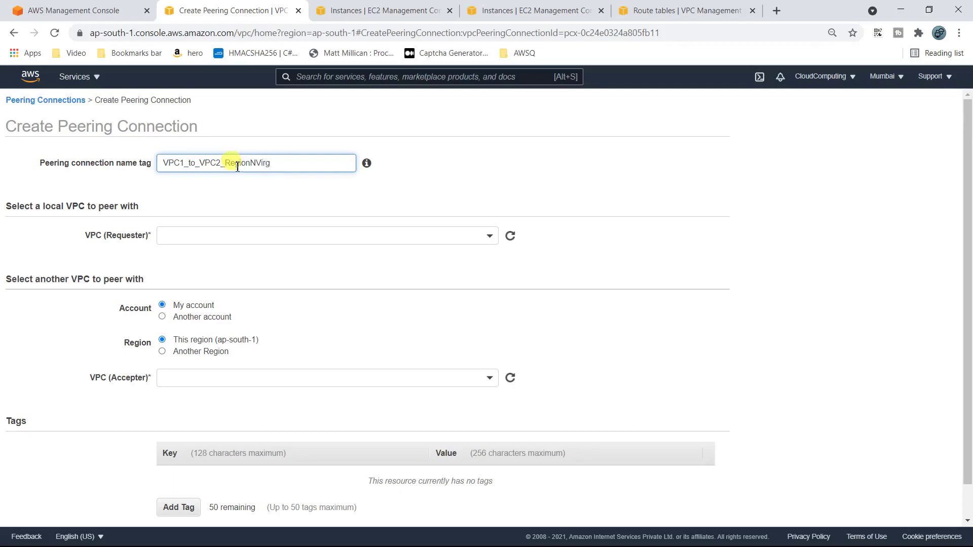
Step: Choose FirstVPC_Region1 as the requester VPC and another region, US East (N. Virginia), for the accepter
click(195, 238)
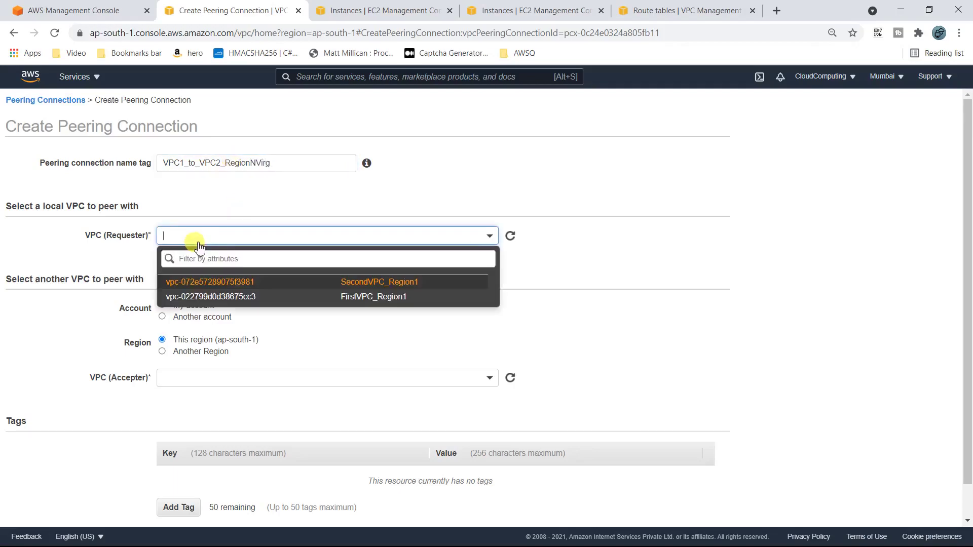
click(266, 299)
scroll(276, 314, down, 3)
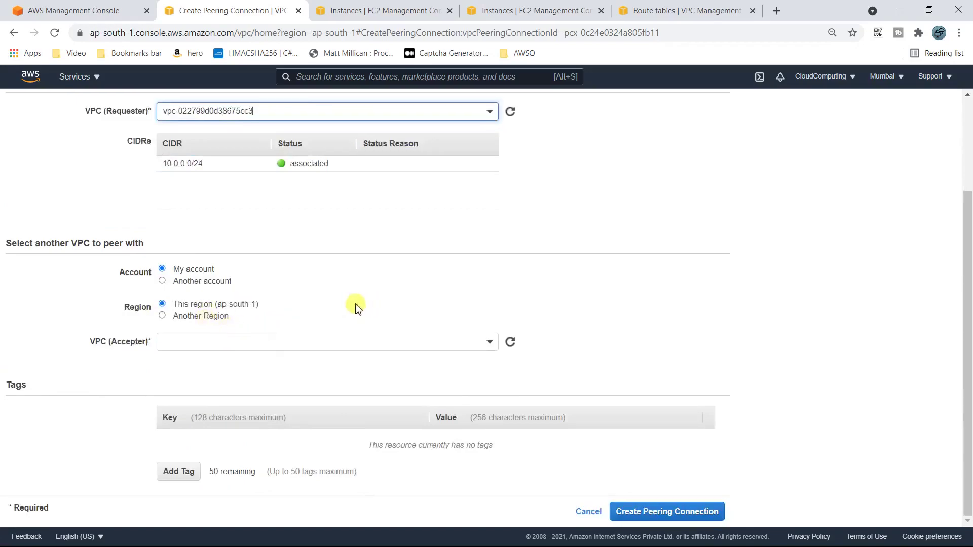
click(168, 320)
click(163, 316)
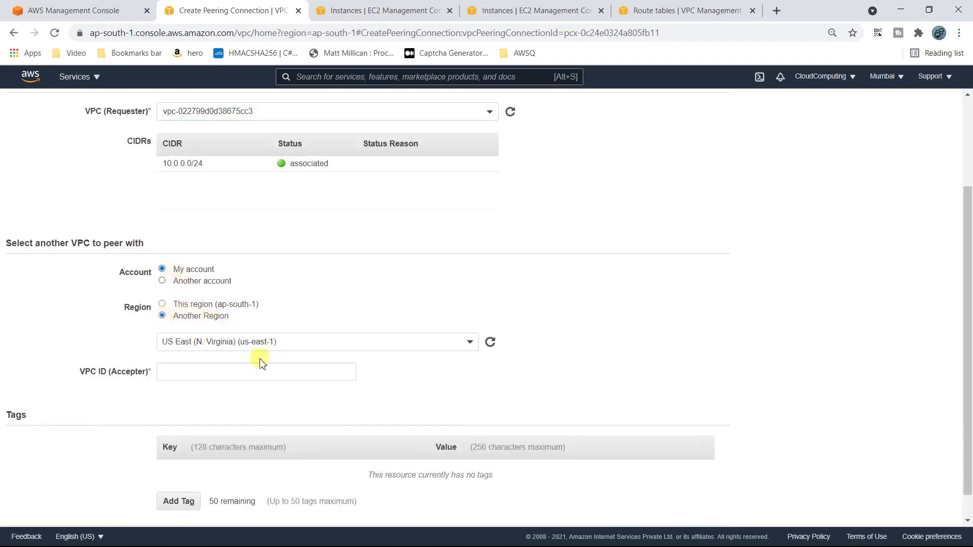
click(330, 340)
click(623, 280)
scroll(608, 284, down, 1)
Step: Copy the VPC ID of VPC_NorVir from the N. Virginia console and enter it as the accepter VPC ID, vpc-0a8abe7d2d1c6f546
click(204, 345)
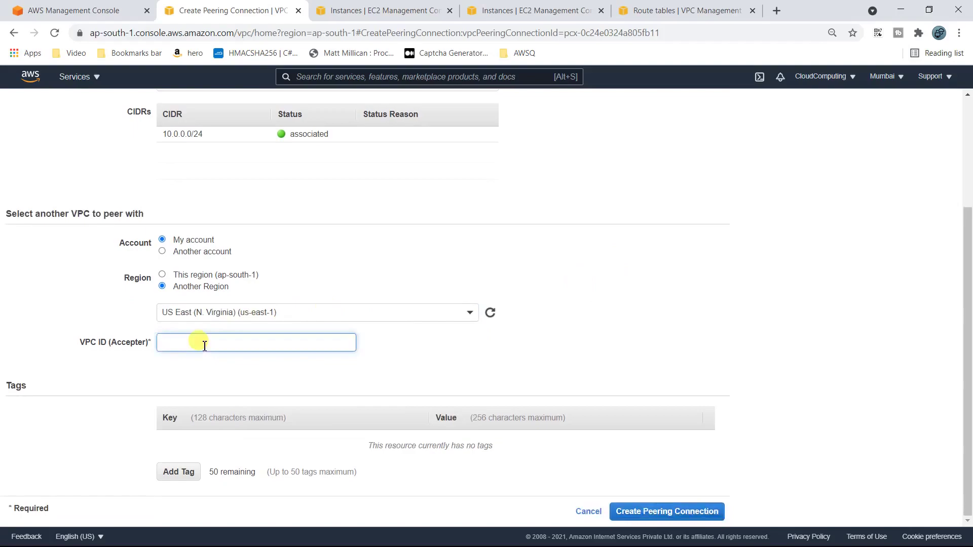
click(666, 11)
click(56, 235)
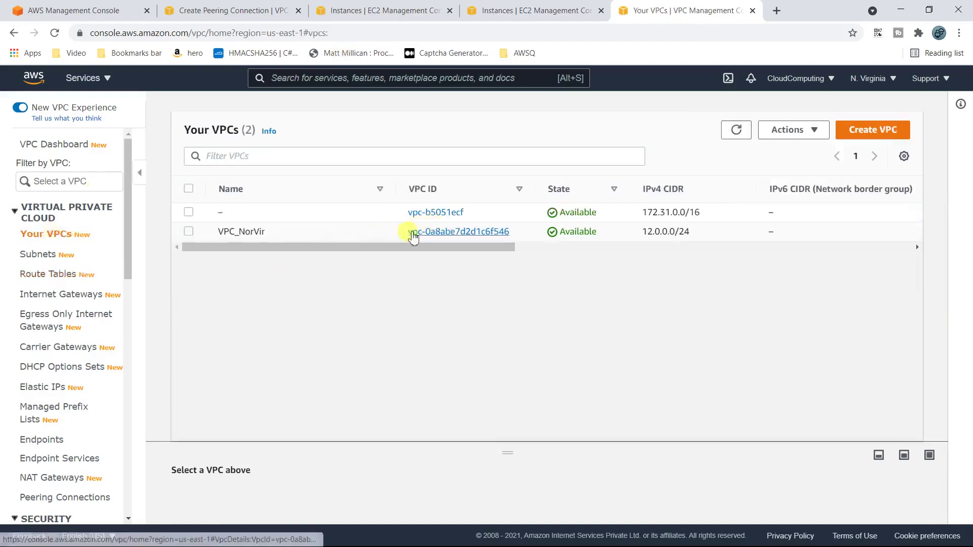
drag(406, 231, 514, 236)
key(ctrl+c)
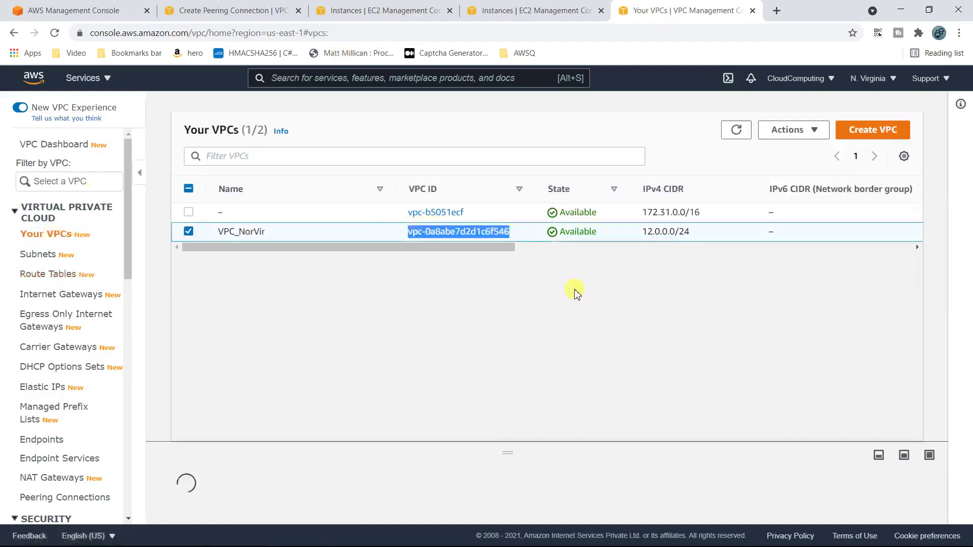
click(233, 10)
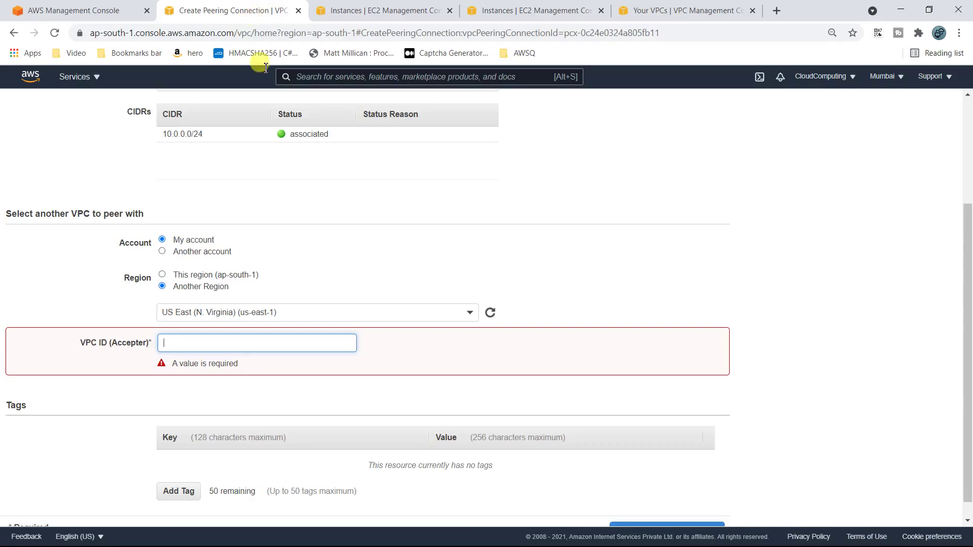
key(ctrl+v)
click(598, 299)
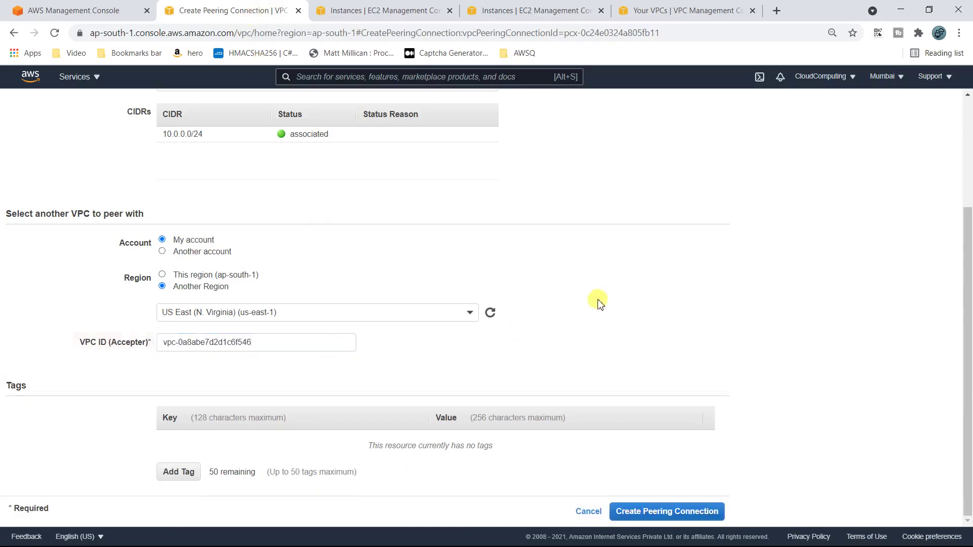
Step: Create the peering connection, close the confirmation, and select the new VPC1_to_VPC2_RegionNVirg entry
click(670, 516)
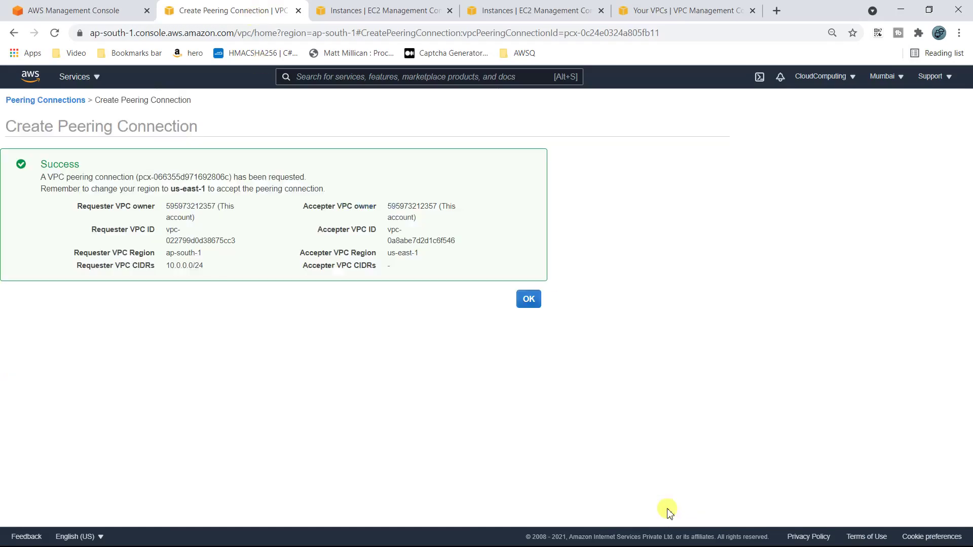
click(529, 298)
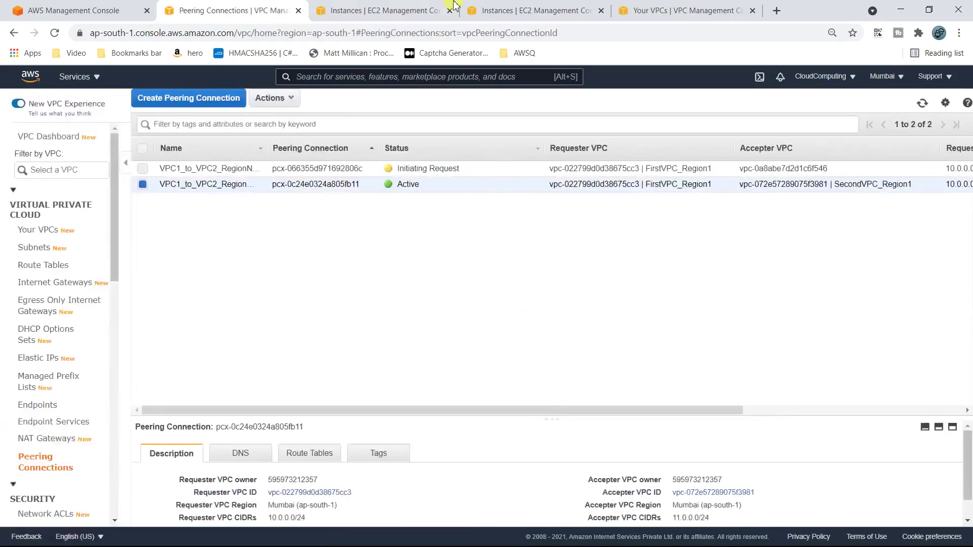
click(202, 170)
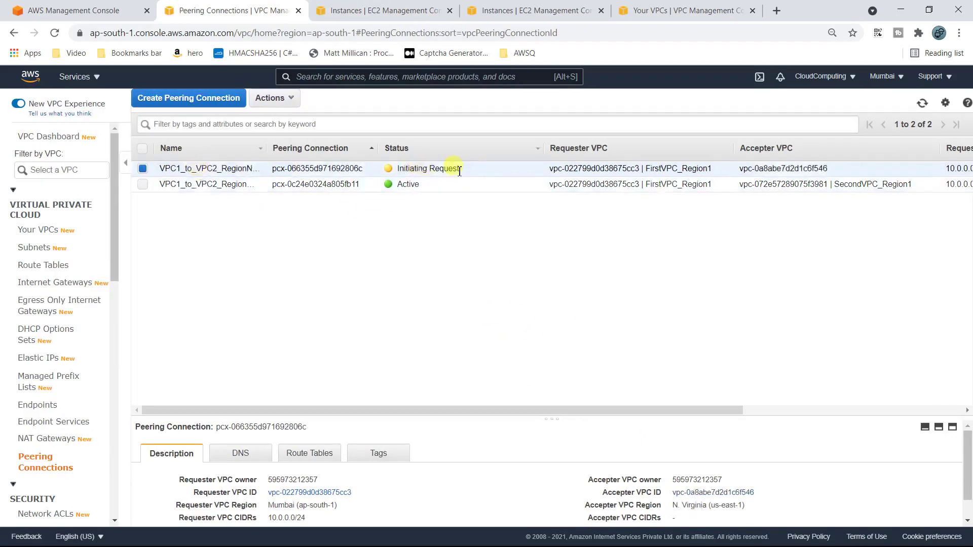
Step: Accept the VPC peering request from the Mumbai region in the N. Virginia region's peering connections
click(687, 10)
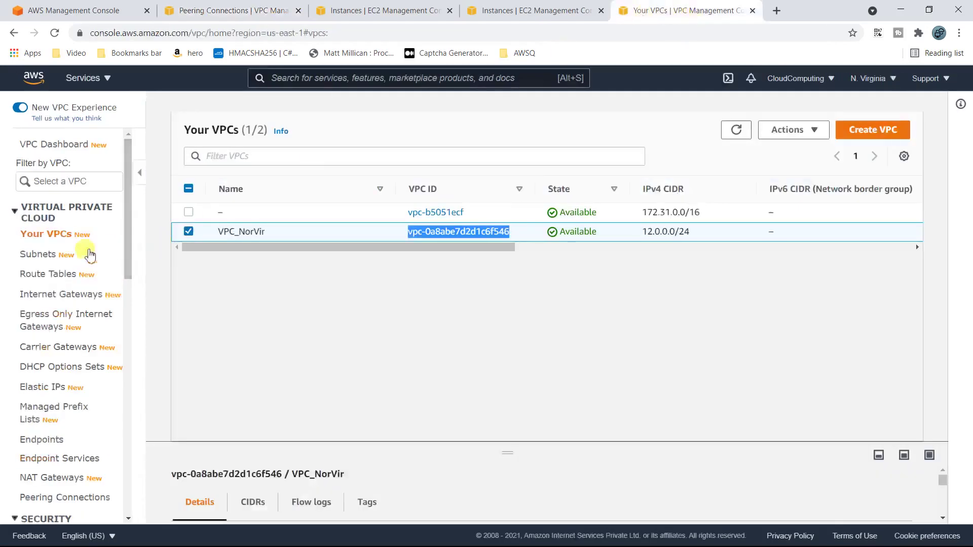
scroll(51, 436, down, 4)
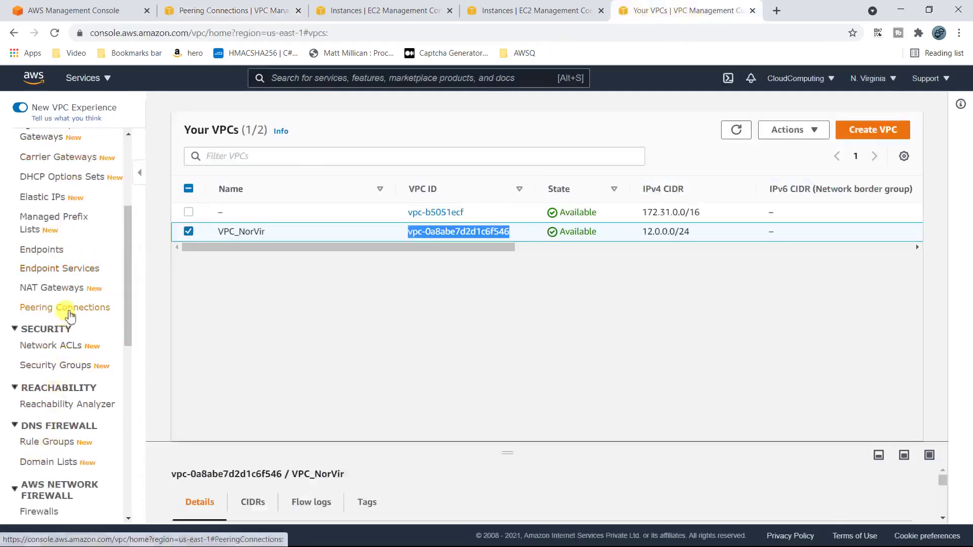
click(70, 313)
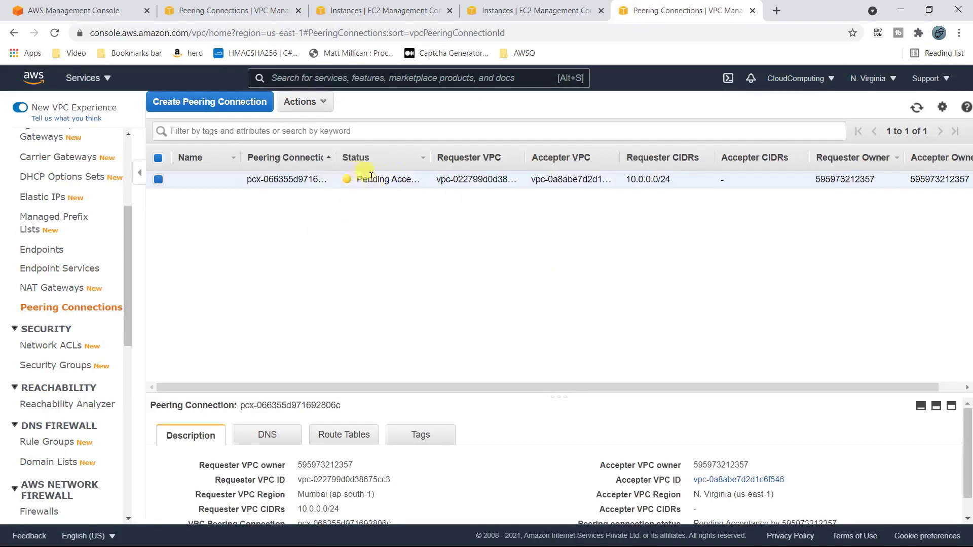
click(320, 108)
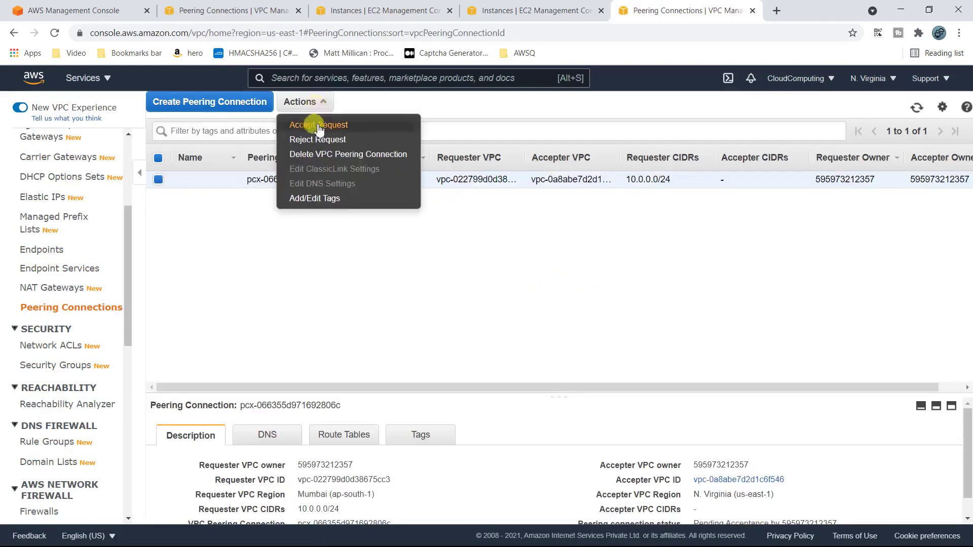
click(311, 123)
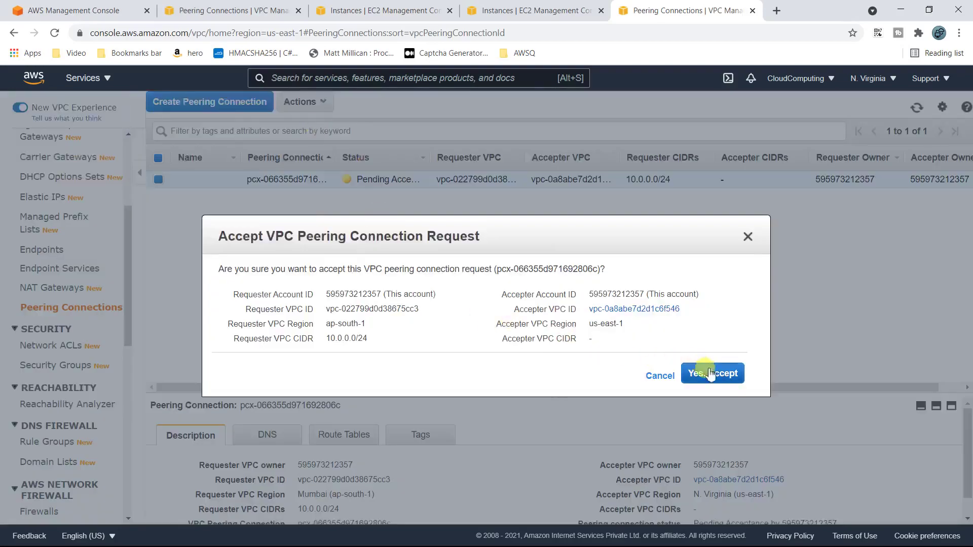
click(706, 369)
click(709, 370)
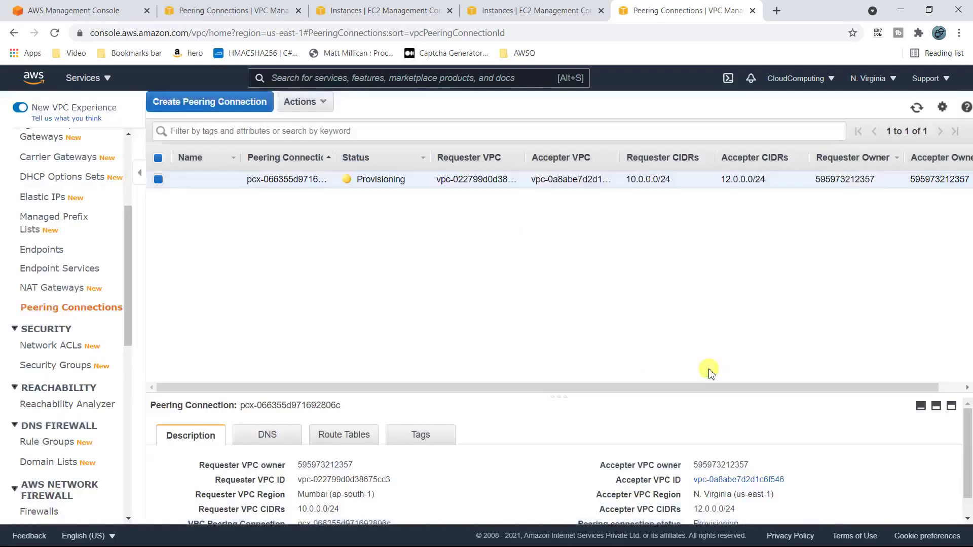
Step: Refresh the peering connection lists in the Mumbai and N. Virginia regions to check the new connection's status
click(525, 12)
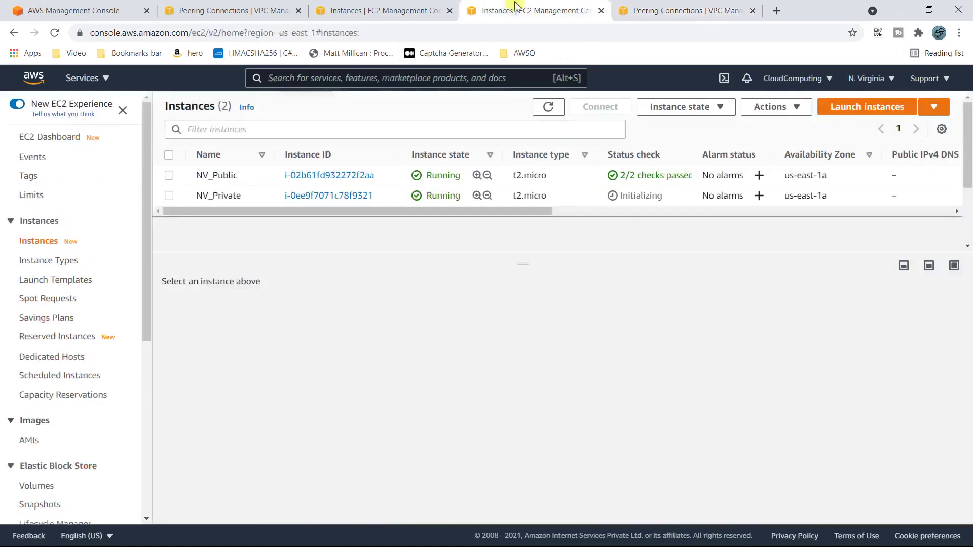
click(261, 8)
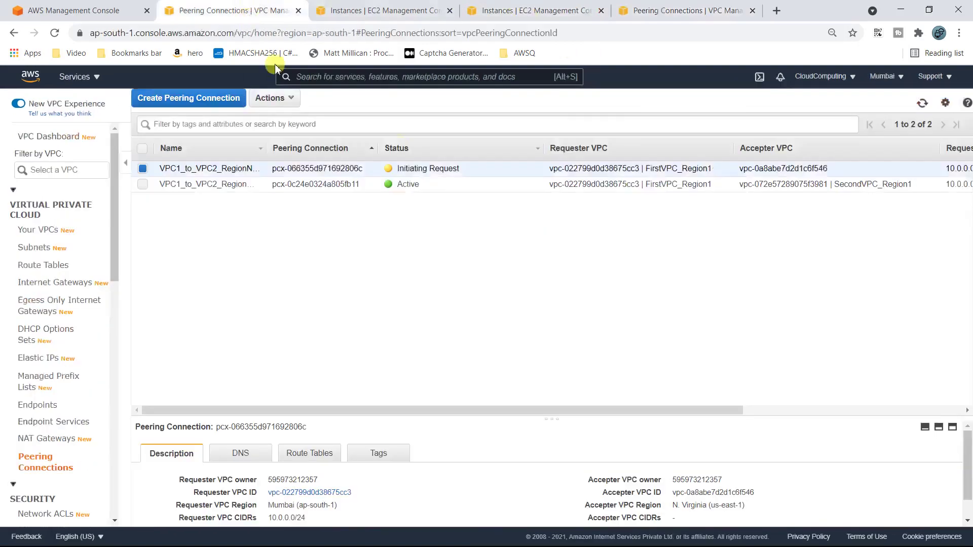
click(923, 107)
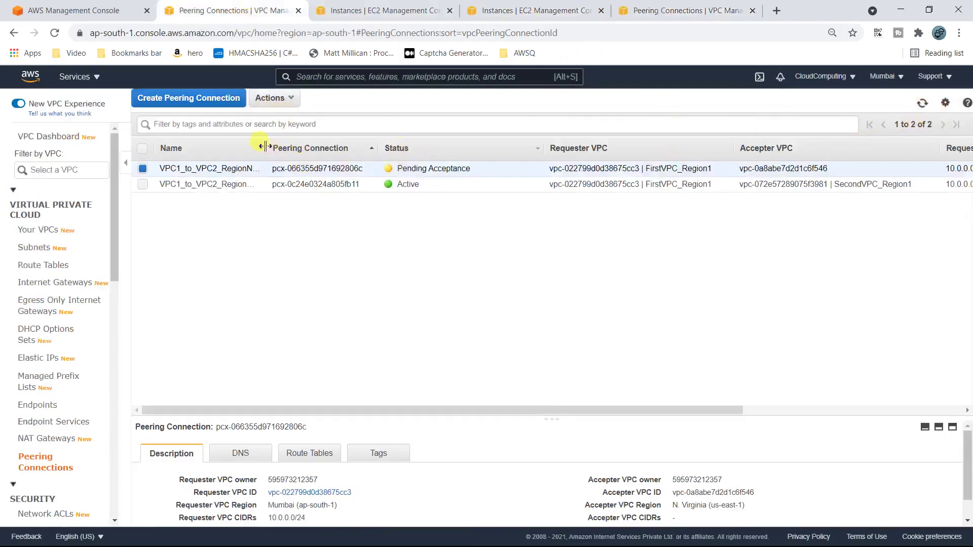
click(691, 10)
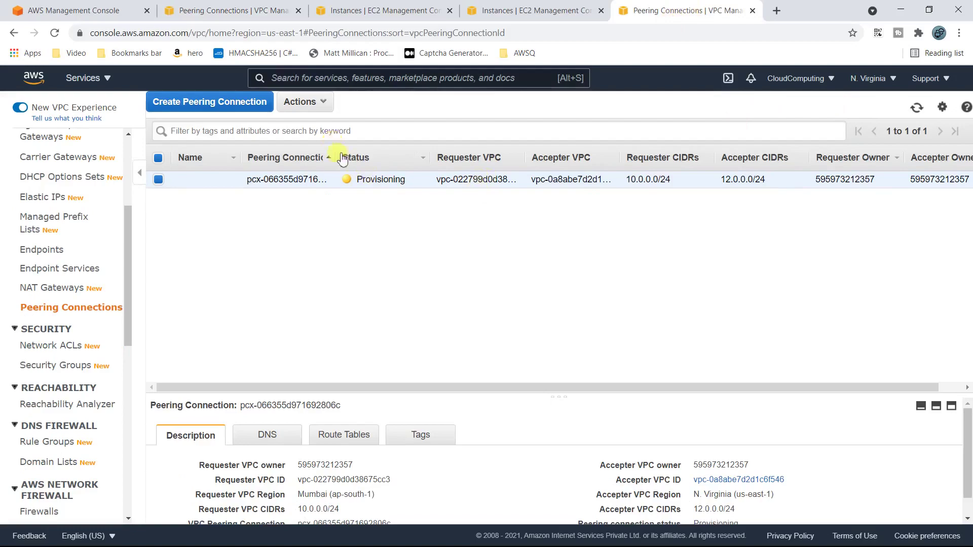
drag(428, 157, 483, 158)
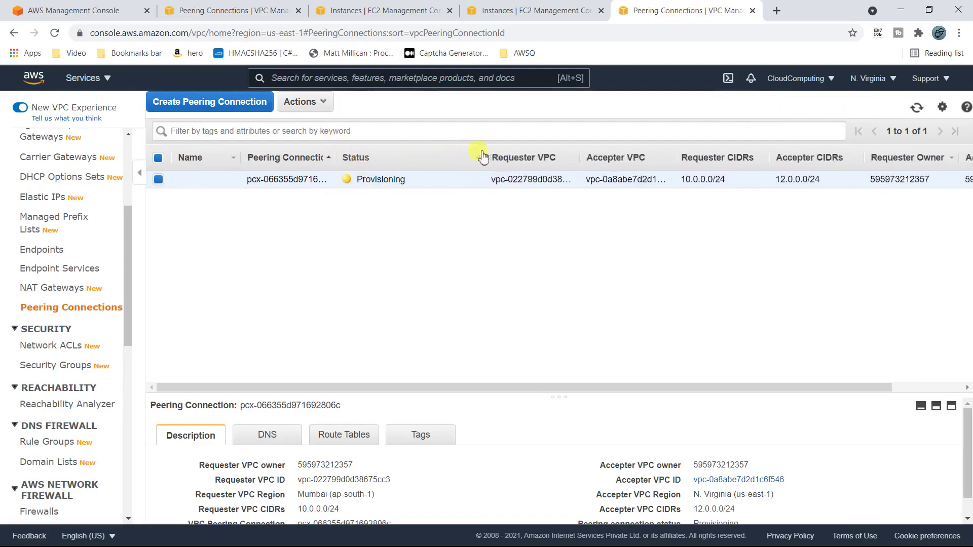
click(916, 108)
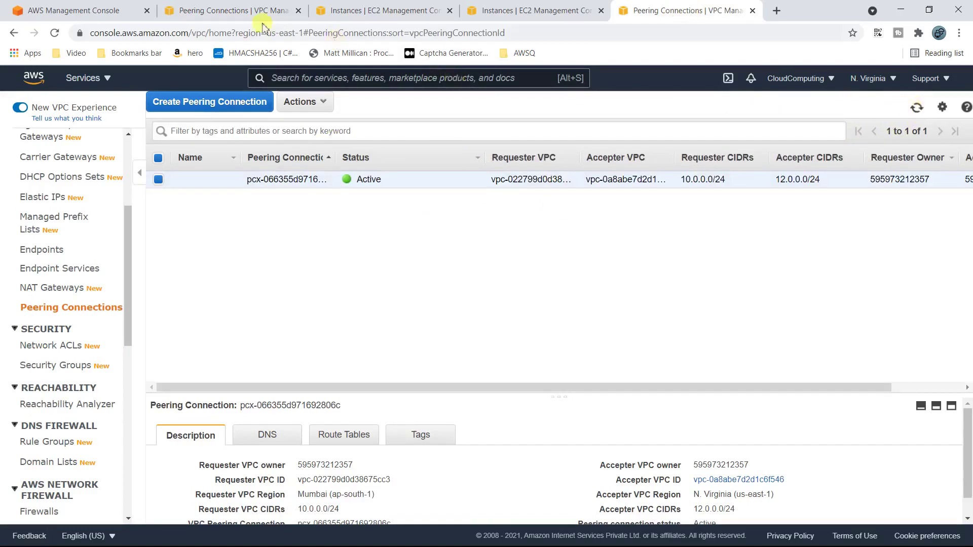
click(251, 10)
click(921, 105)
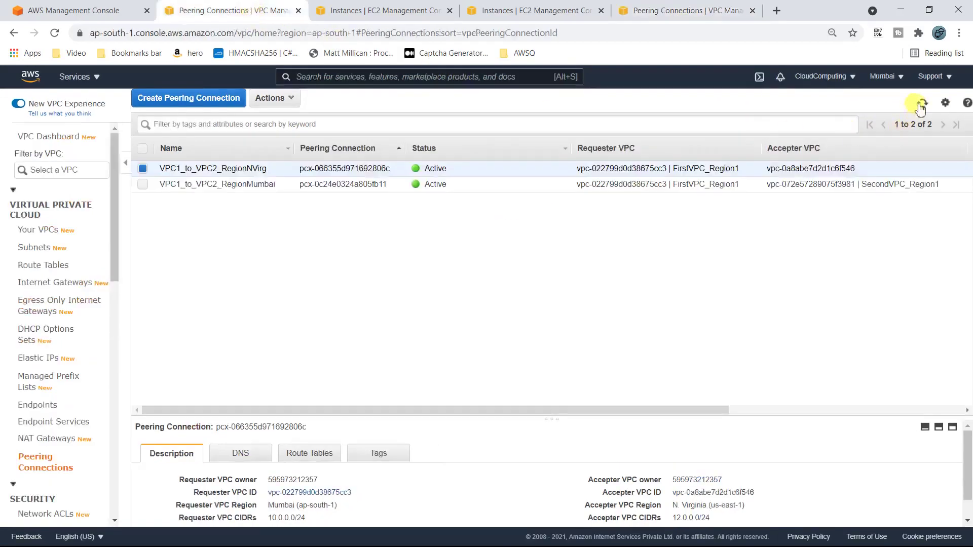
Step: Edit the routes of the FirstRT_VPC1_Public route table in the Mumbai region and remove the 11.0.0.0/24 route
click(48, 267)
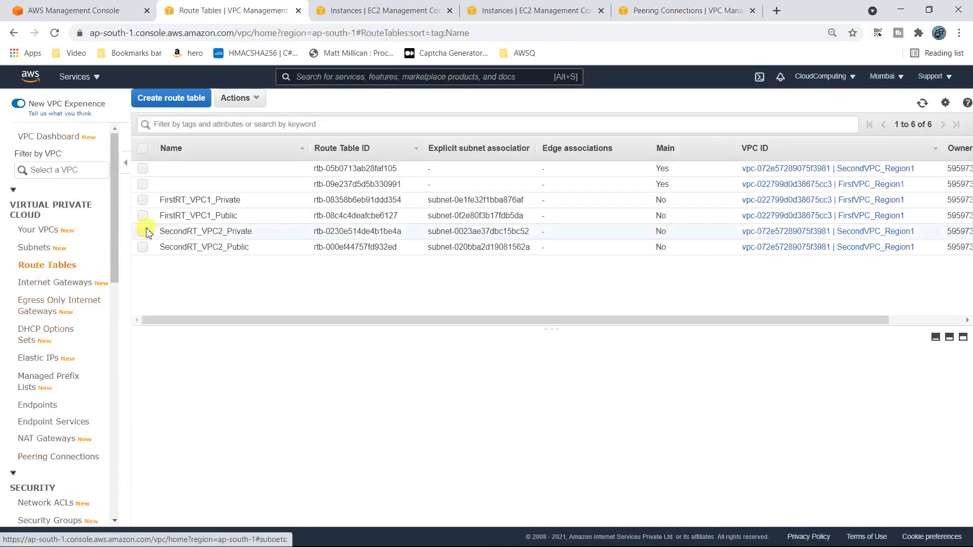
click(213, 218)
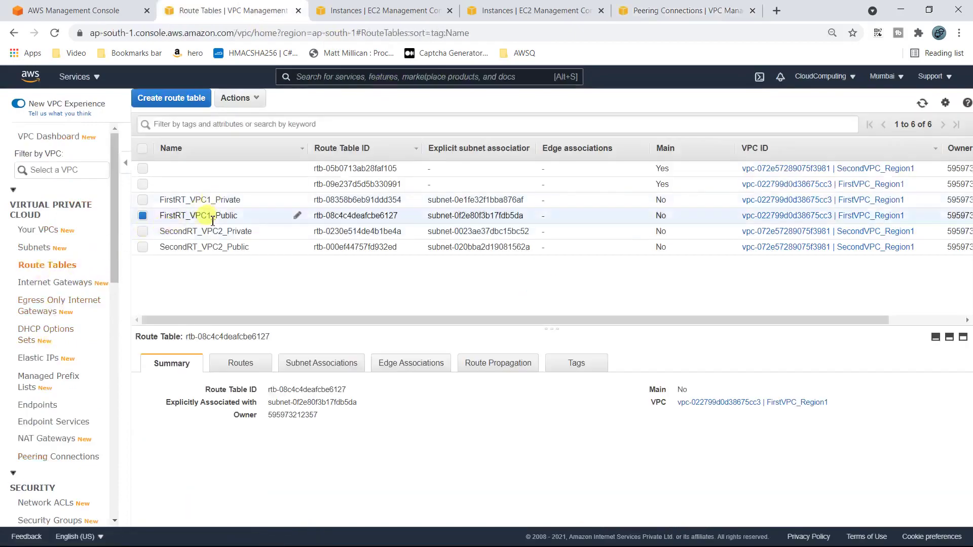
click(241, 366)
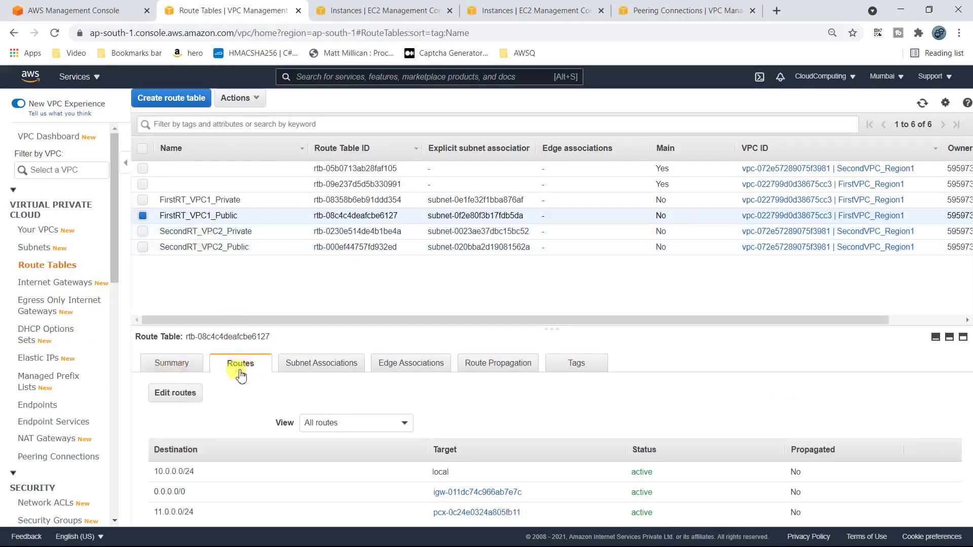
click(176, 400)
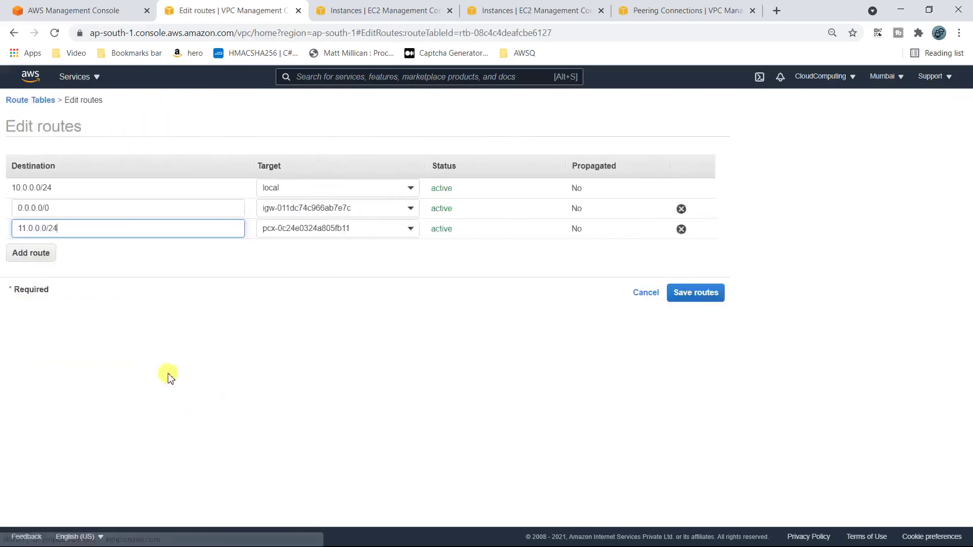
click(681, 229)
Step: Add a route to 12.0.0.0/24 through the VPC1_to_VPC2_RegionNVirg peering connection and save the routes
click(25, 232)
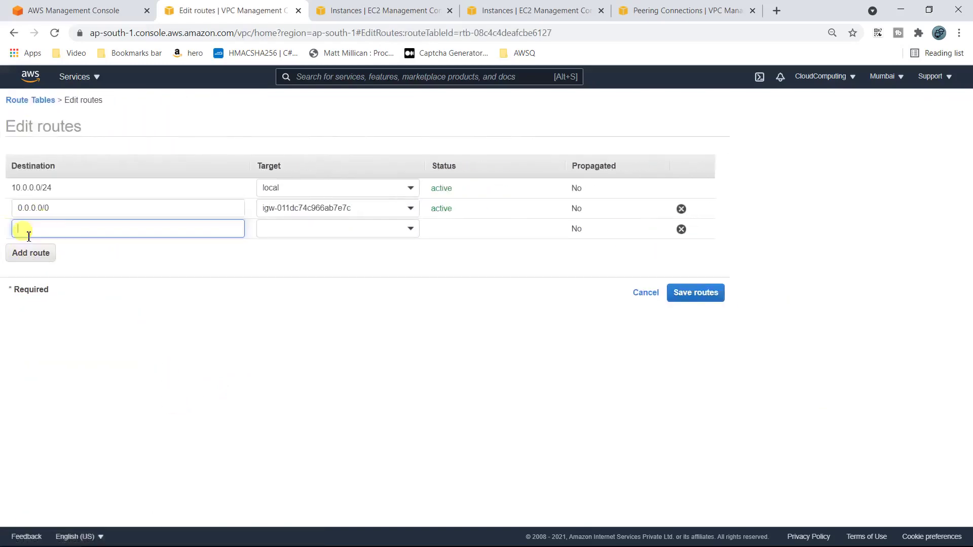
click(94, 228)
click(40, 322)
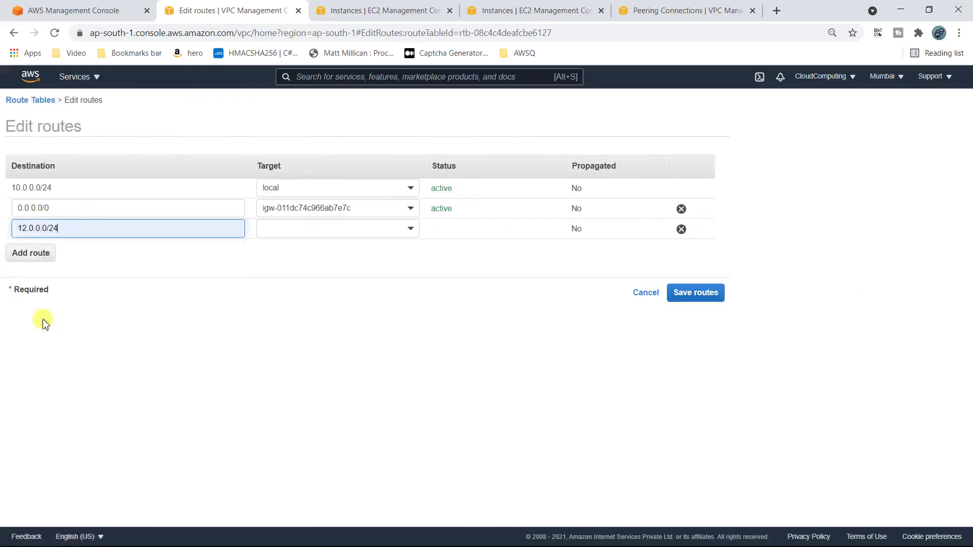
click(381, 231)
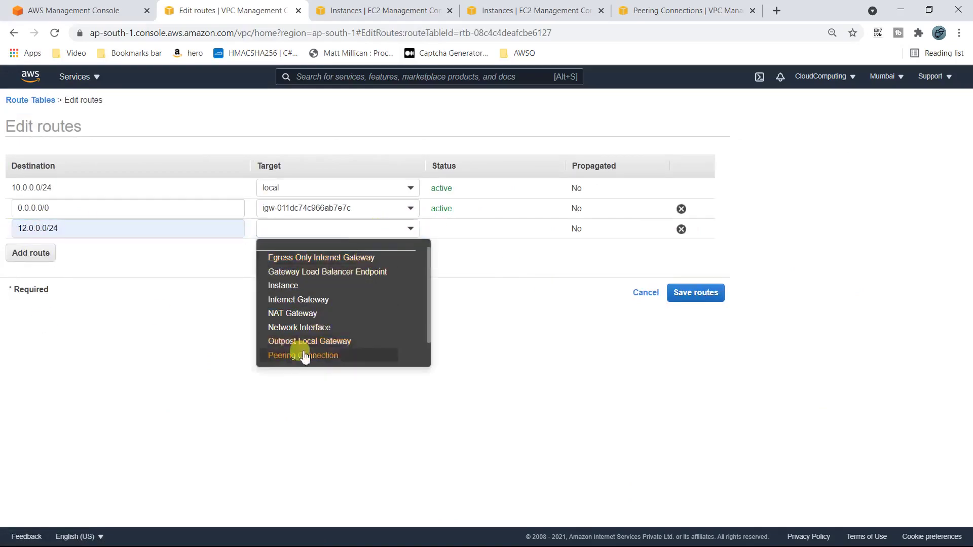
click(304, 354)
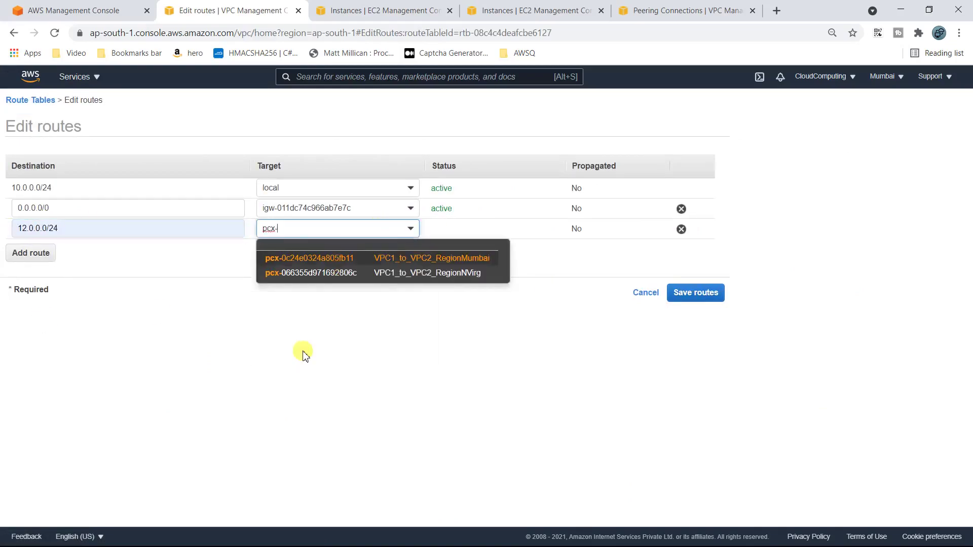
click(451, 274)
click(696, 298)
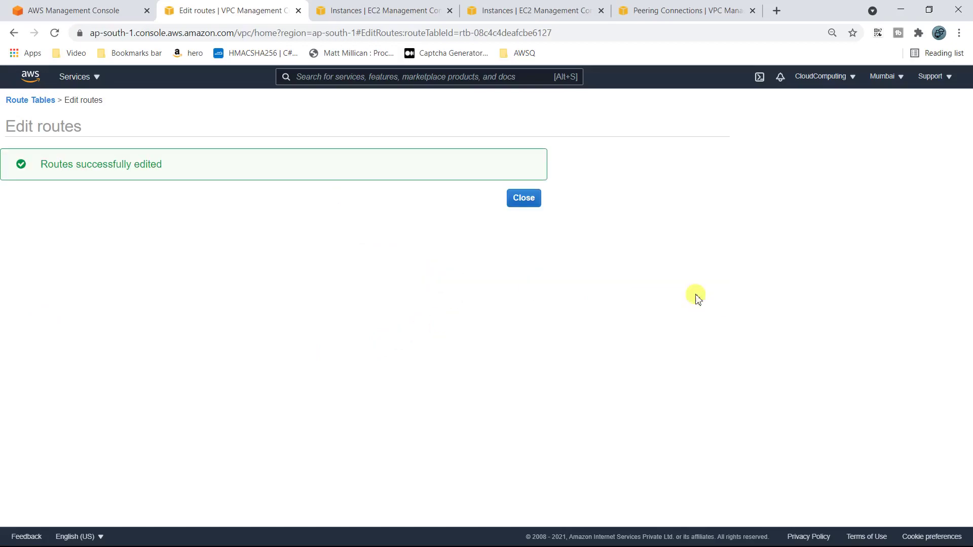
click(536, 202)
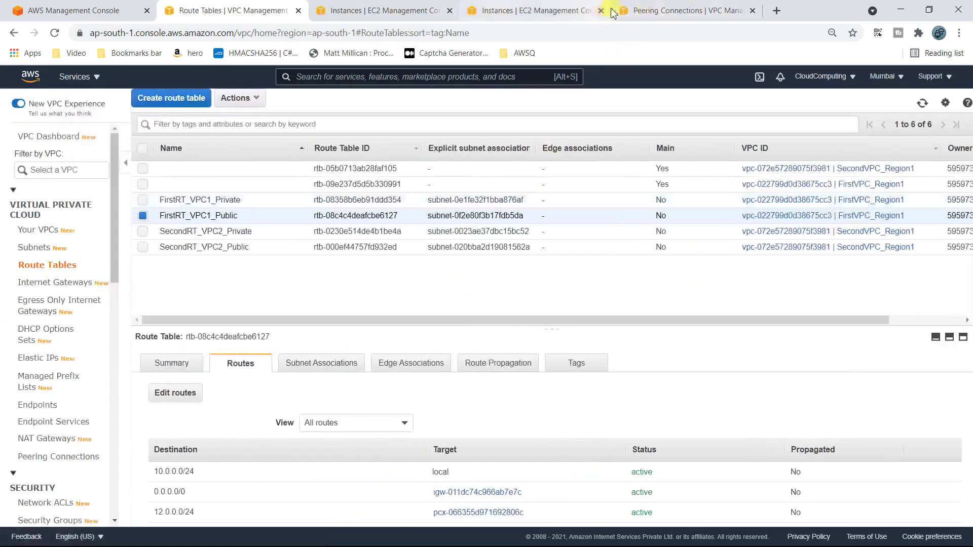
Step: Open the routes of the NVirRT_Private route table in the N. Virginia region for editing
click(651, 12)
scroll(55, 243, up, 4)
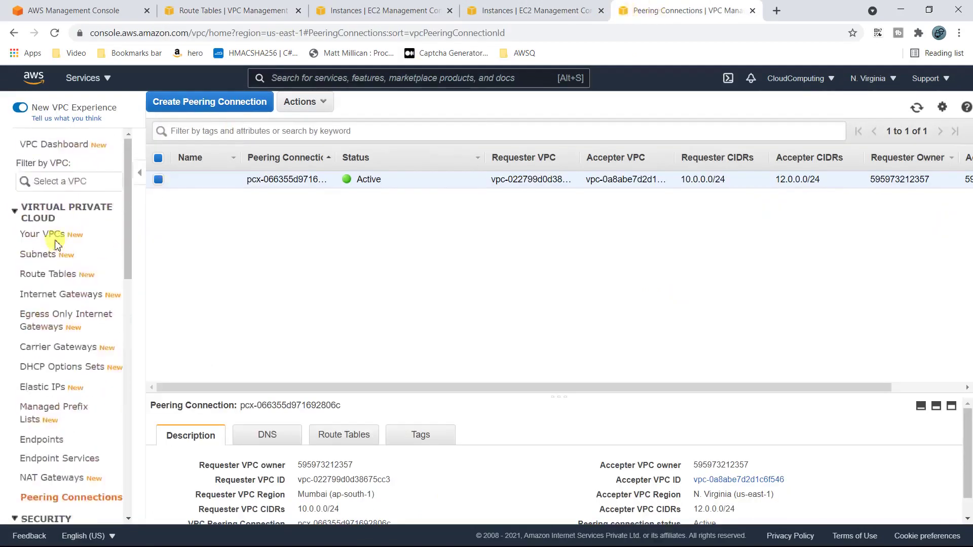
click(53, 274)
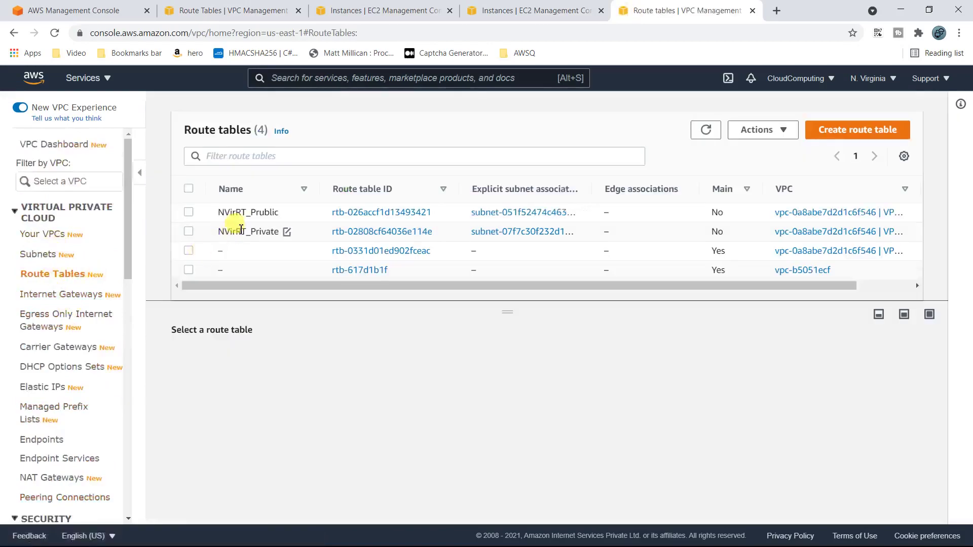
click(242, 231)
click(255, 361)
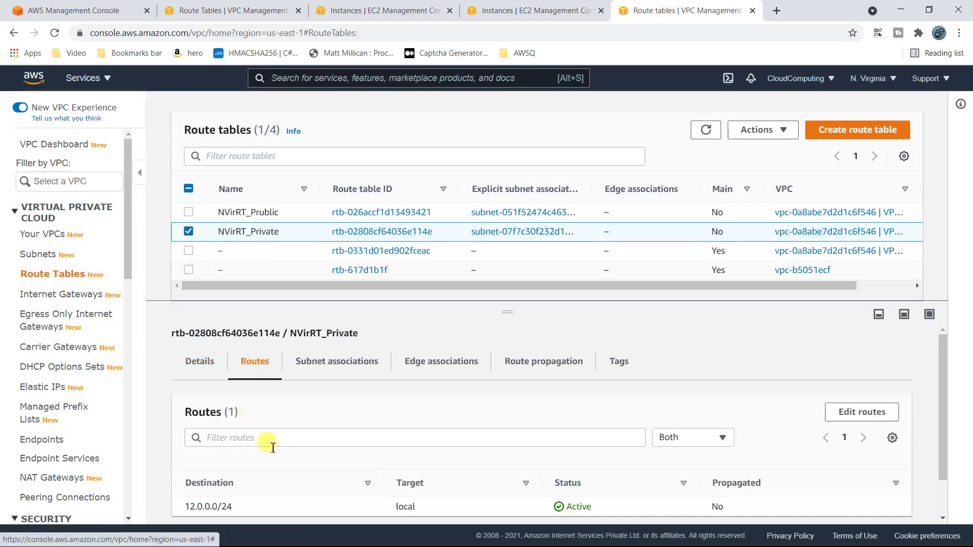
scroll(272, 448, down, 1)
click(856, 369)
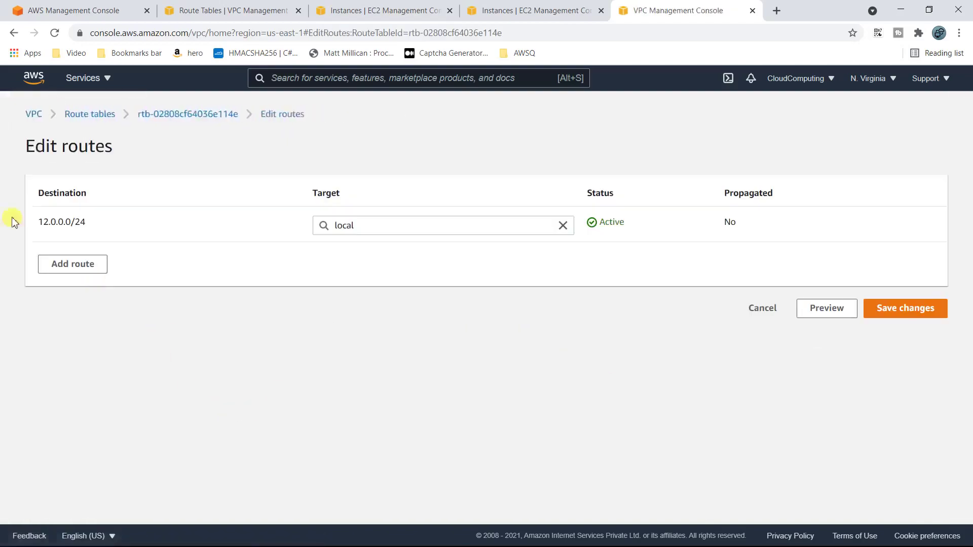
Step: Add a new route to NVirRT_Private with the destination 10.0.0.0/24
click(95, 262)
click(94, 262)
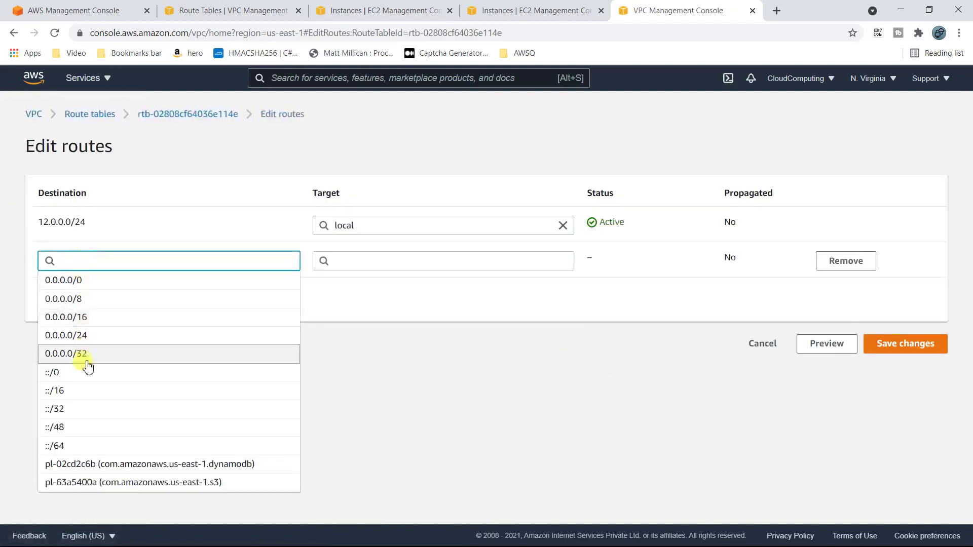
text(1.0.0.)
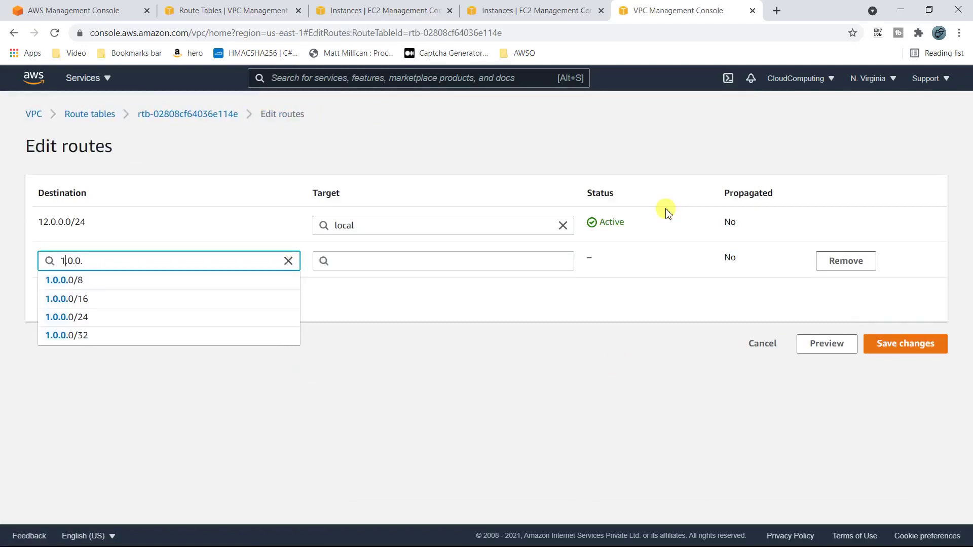
text(0)
key(Right)
key(Right)
key(Right)
text(0)
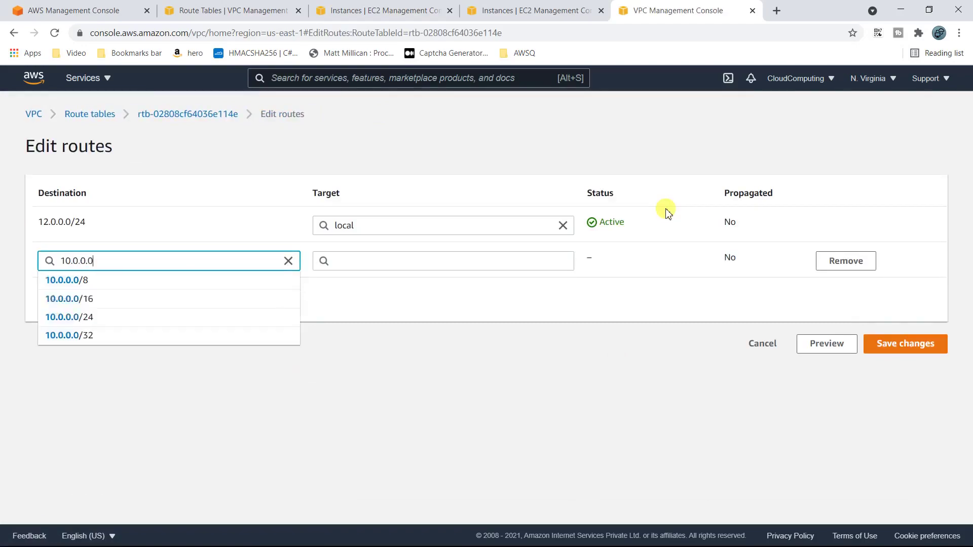
text(/24)
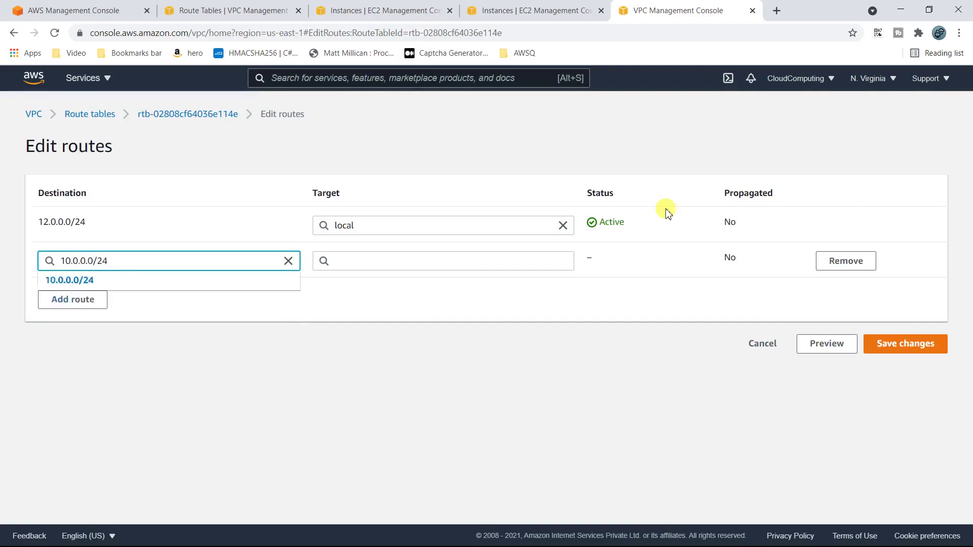
click(86, 281)
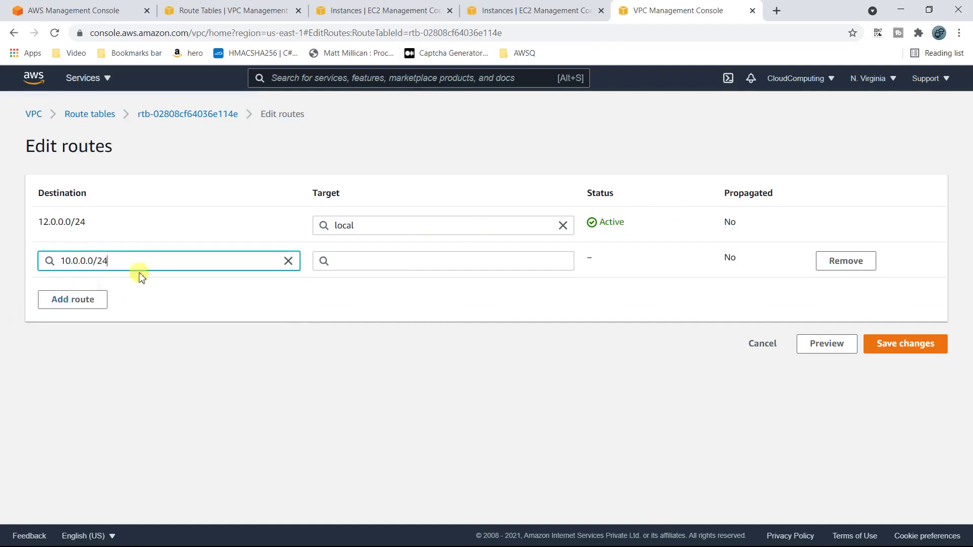
Step: Set the new route's target to peering connection pcx-066355d971692806c, save the changes and review the routes
click(432, 255)
click(359, 446)
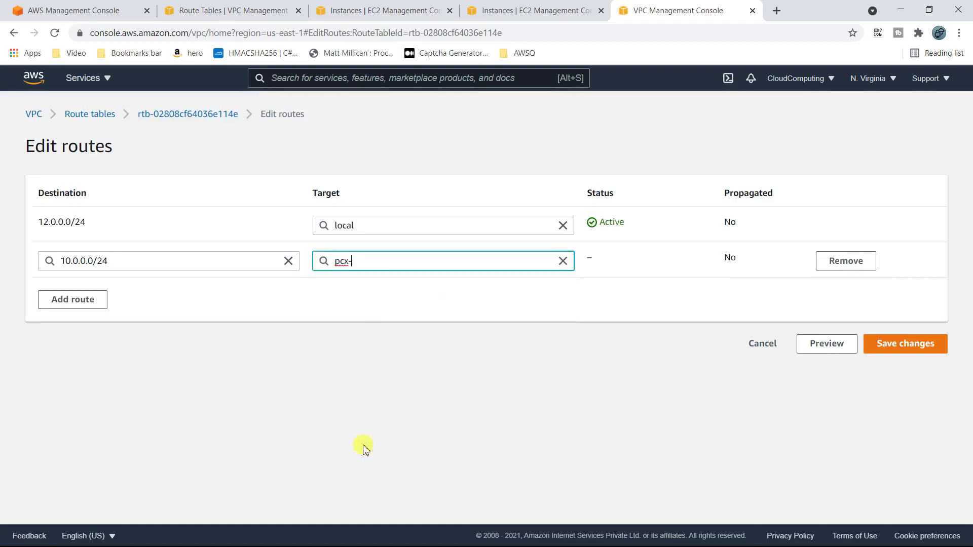
click(391, 288)
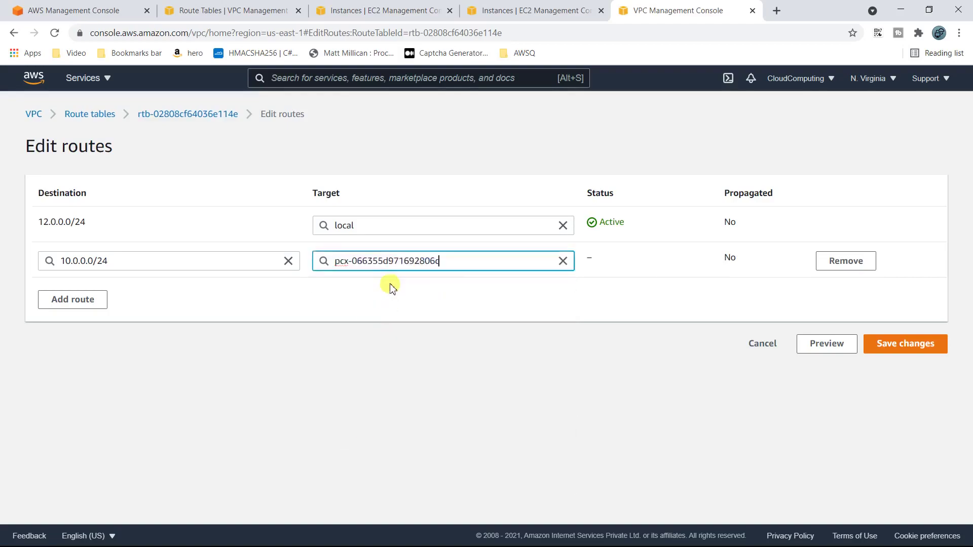
click(882, 344)
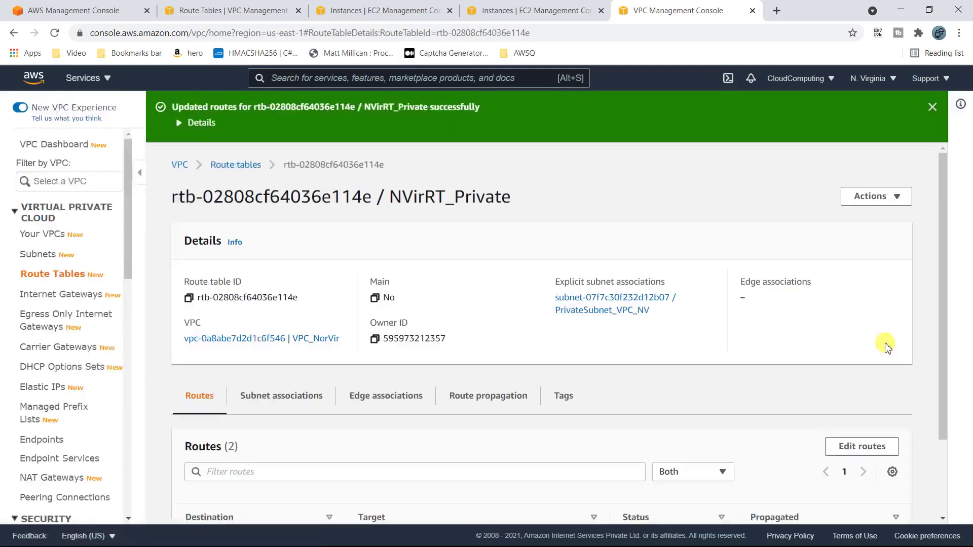
scroll(856, 365, down, 2)
scroll(820, 375, up, 2)
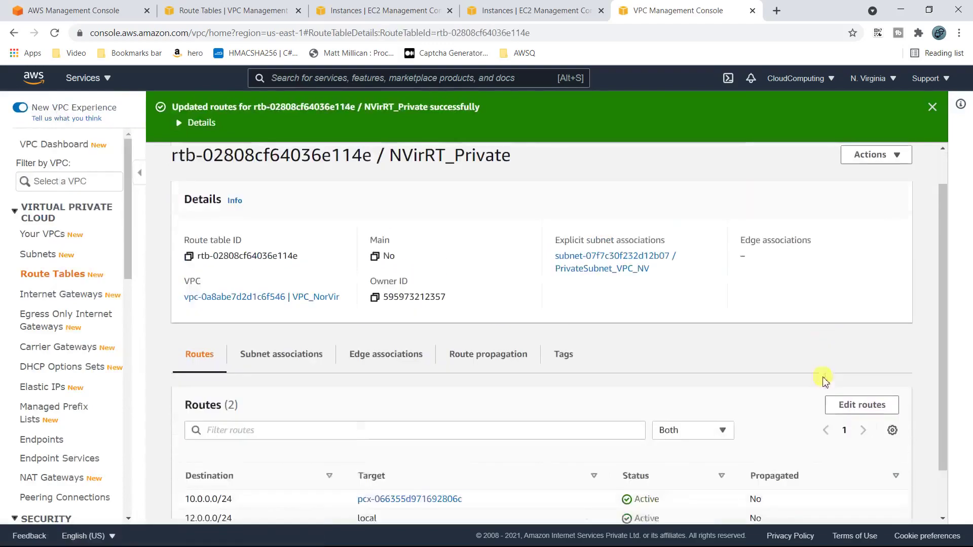
Step: Switch to the 3.108.66.49 remote session, start a Remote Desktop connection to 12.0.0.251 and enter the user name Administrator
key(alt+Tab)
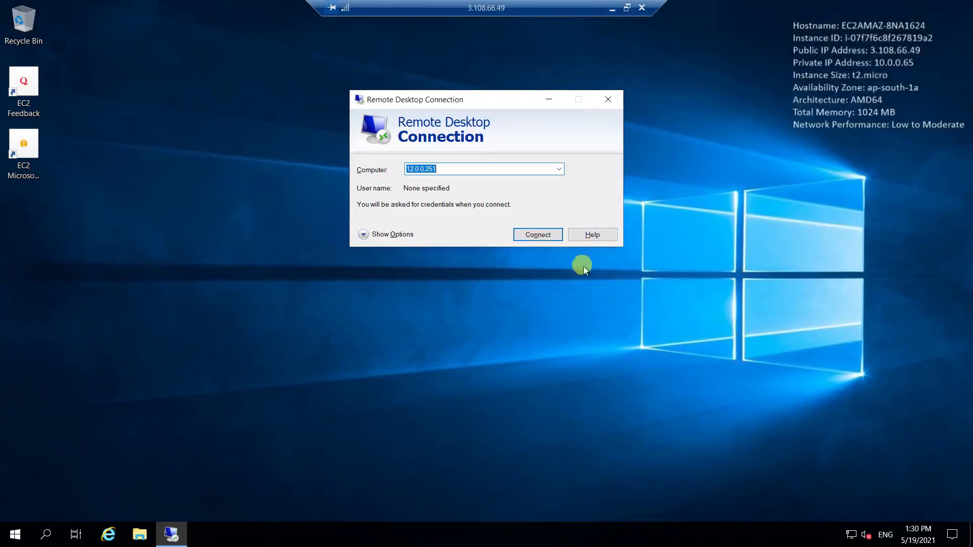
click(538, 236)
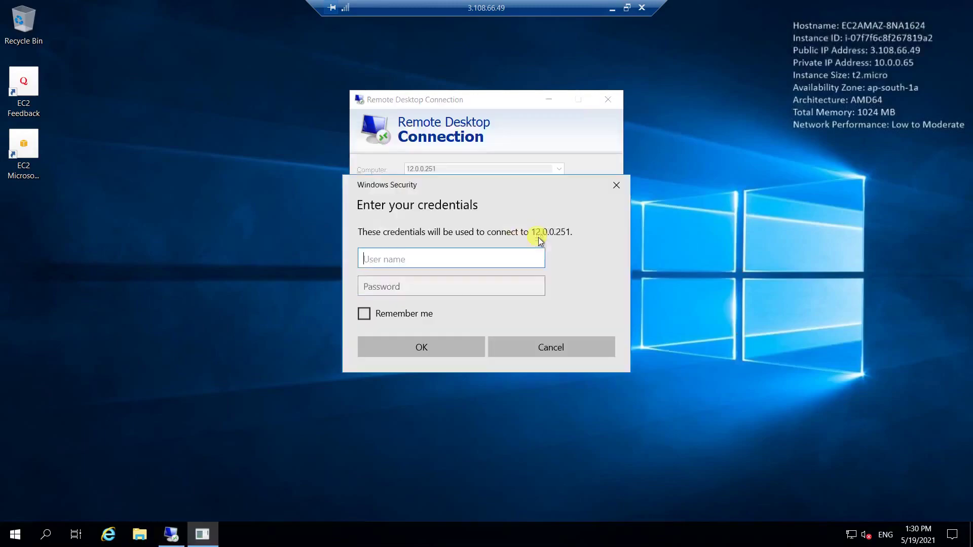
text(Administrator)
key(Tab)
Step: Copy the Region2 private instance's password from the Notepad++ notes and paste it into the password field for 12.0.0.251
click(612, 7)
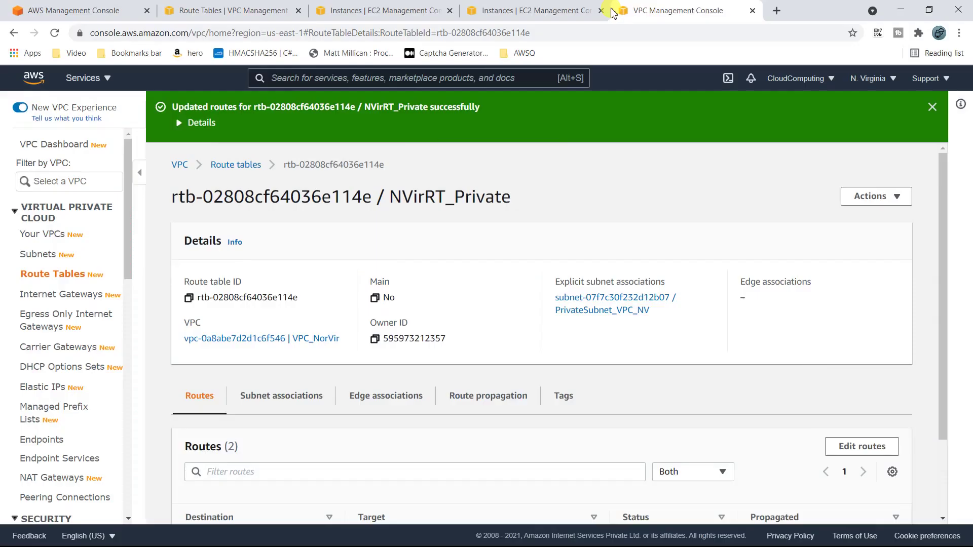
key(alt+Tab)
key(alt+Tab)
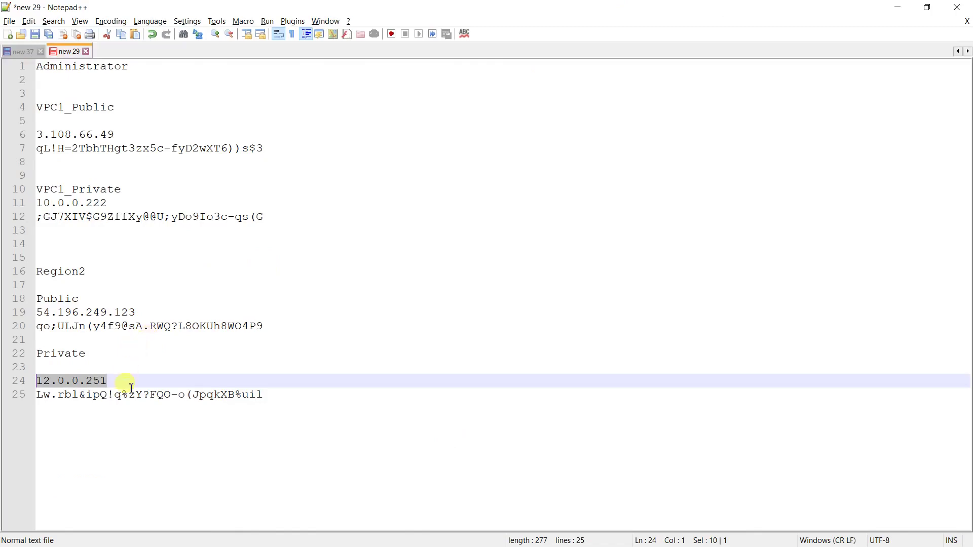
drag(274, 394, 36, 395)
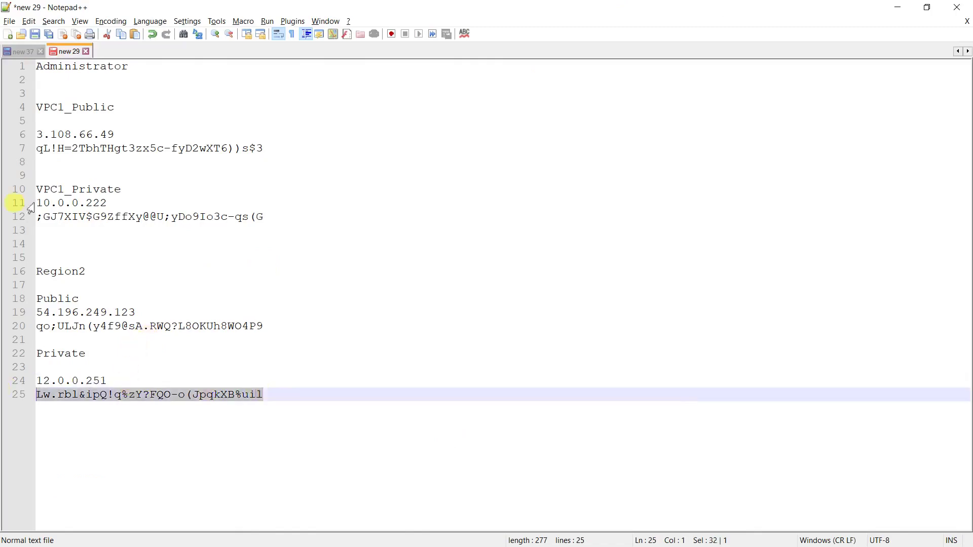
drag(123, 134, 37, 135)
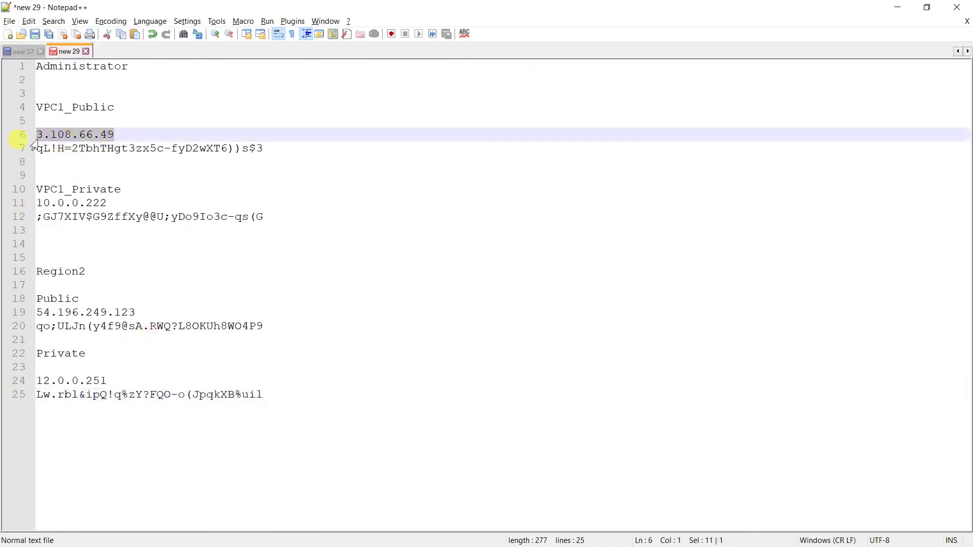
key(alt+Tab)
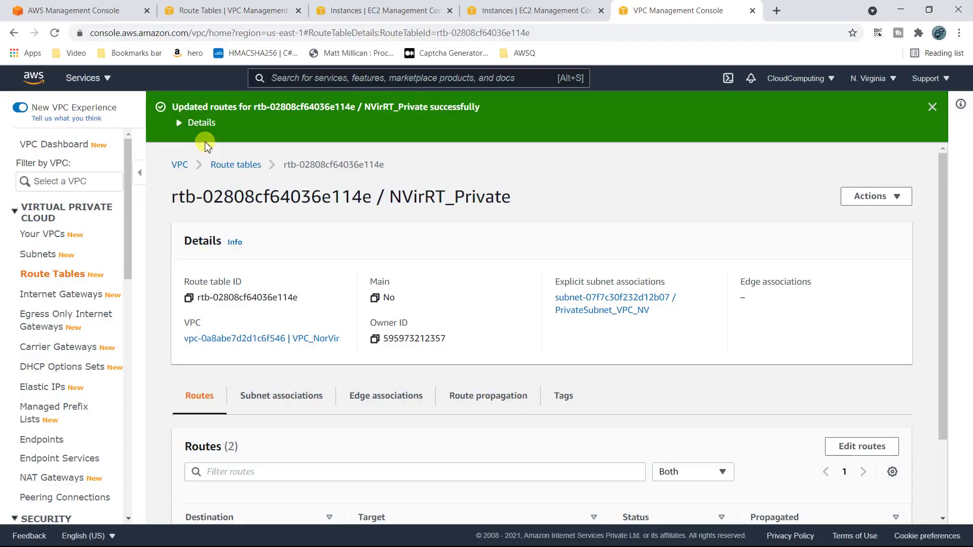
key(alt+Tab)
key(alt+Tab)
key(Tab)
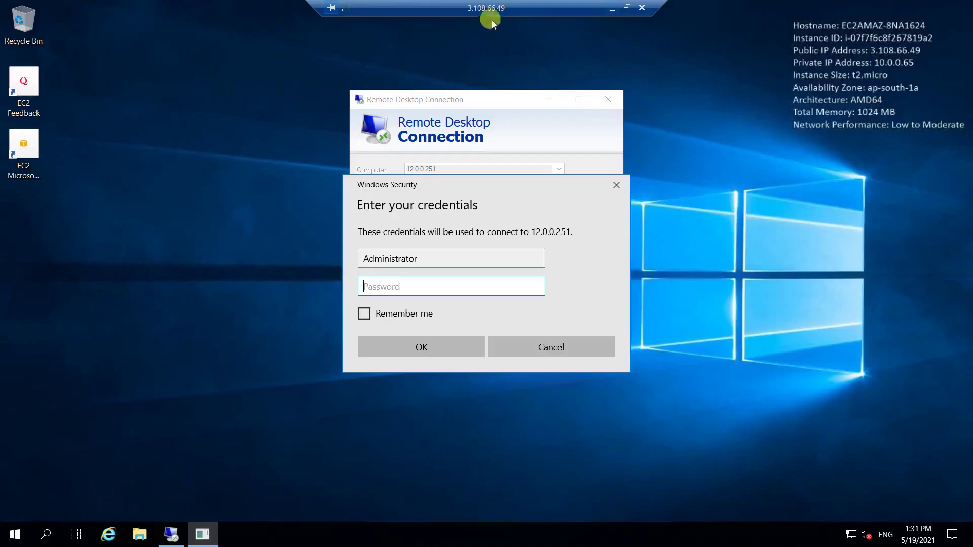
key(ctrl+v)
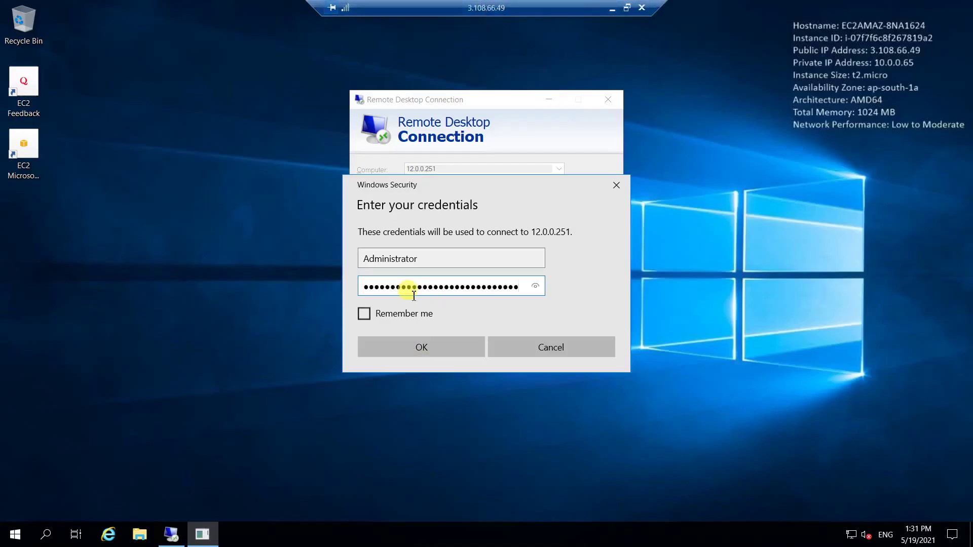
Step: Submit the credentials to open the 12.0.0.251 session and move its connection bar clear of the 3.108.66.49 bar
click(403, 348)
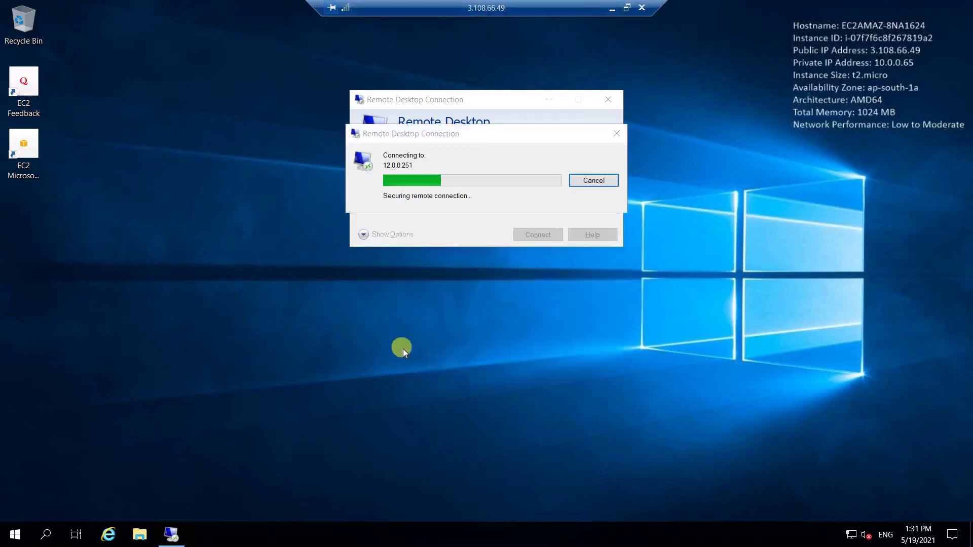
click(543, 277)
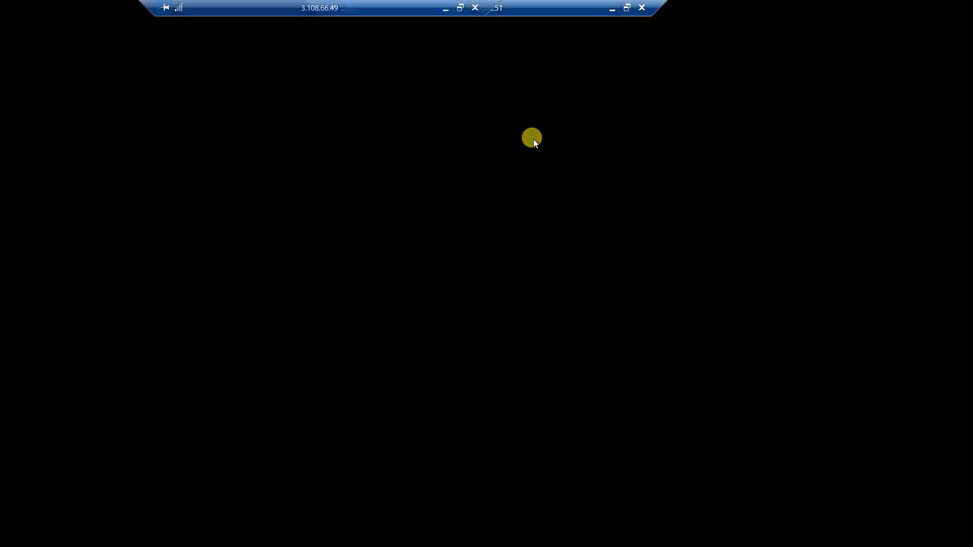
drag(545, 13, 721, 11)
drag(663, 8, 732, 8)
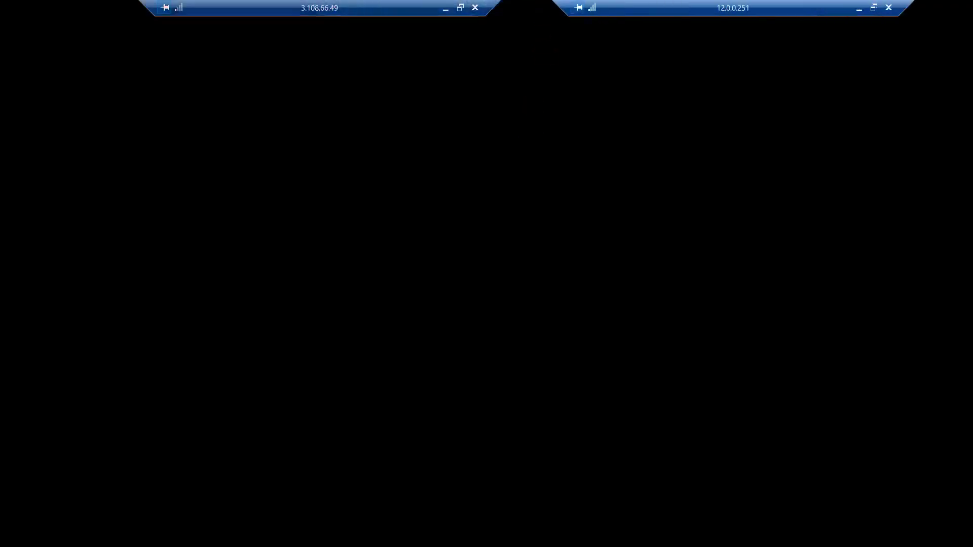
Step: Minimize the 12.0.0.251 and 3.108.66.49 remote sessions and switch to the Edge window signed in to the other AWS account
click(792, 7)
click(859, 8)
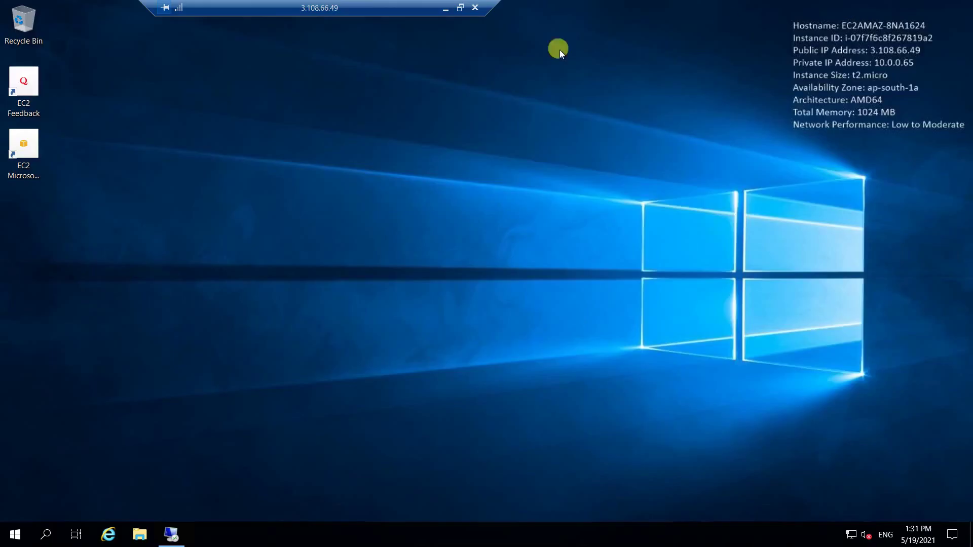
click(445, 8)
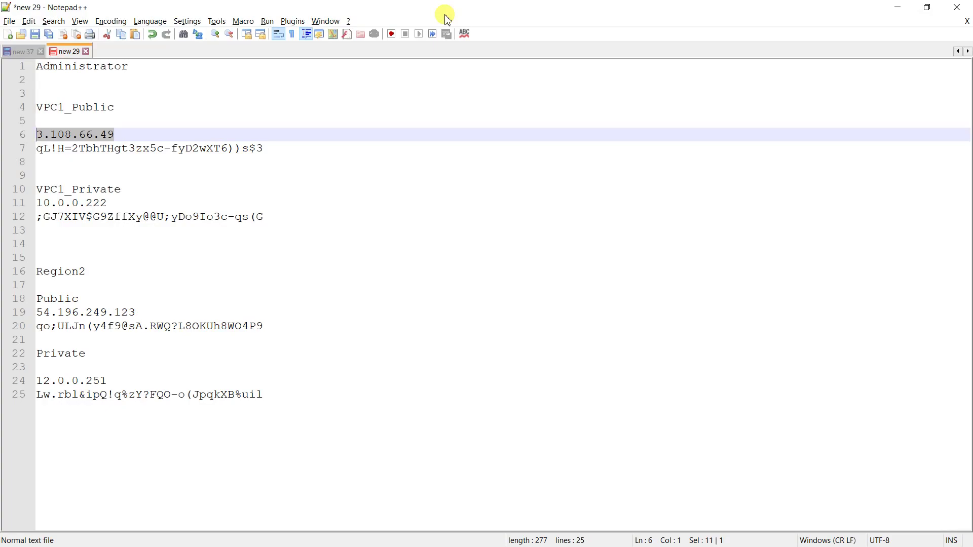
key(alt+Tab)
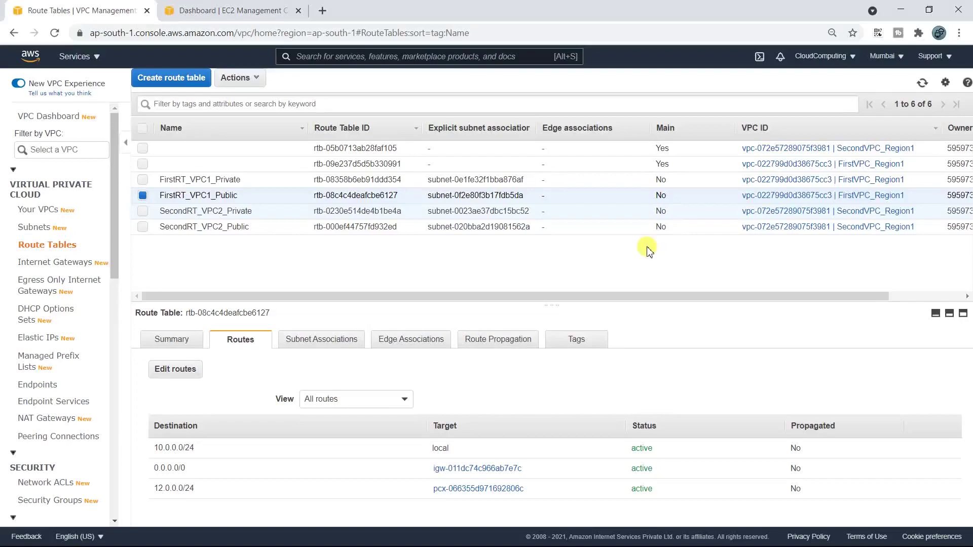
key(alt+Tab)
key(alt+Tab)
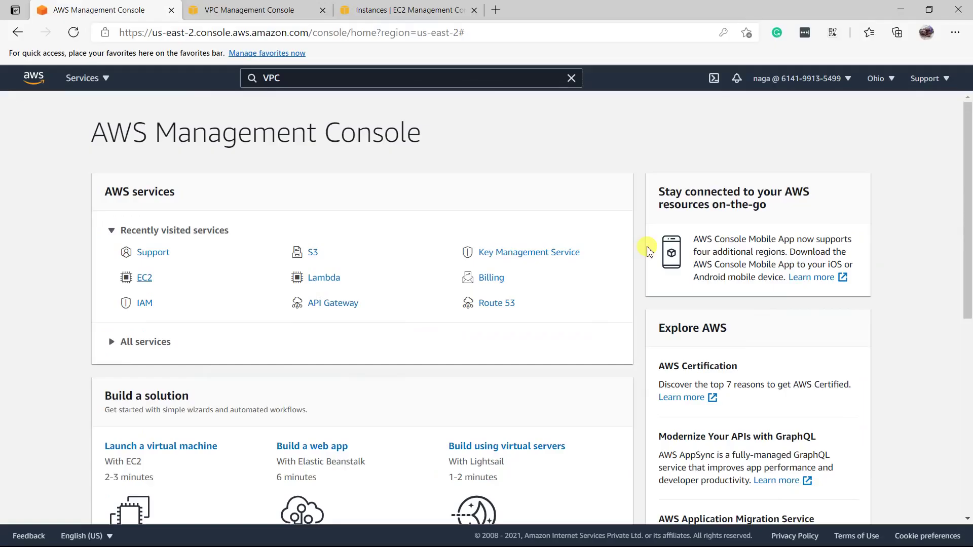
Step: Show the other account's EC2 instances page and highlight the account ID in the account details
click(259, 9)
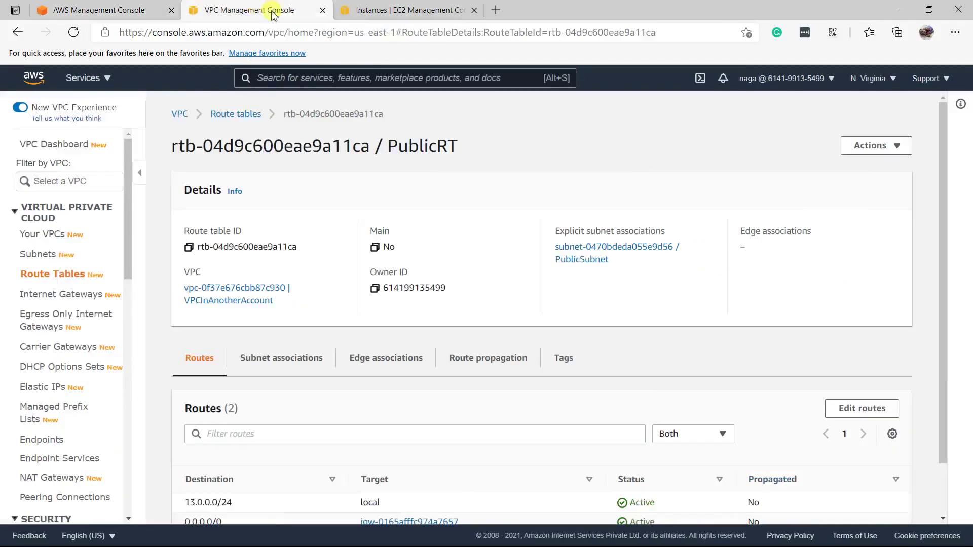
click(405, 10)
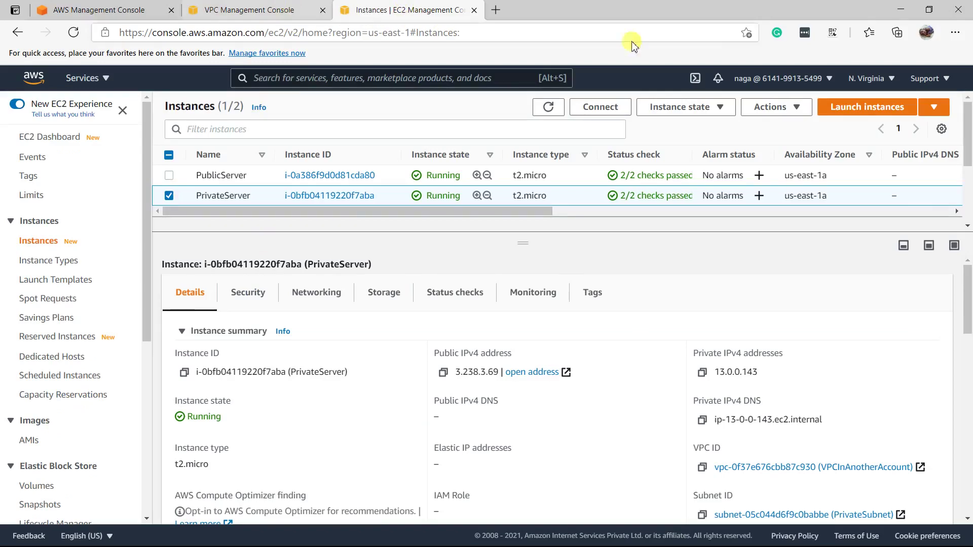
click(830, 79)
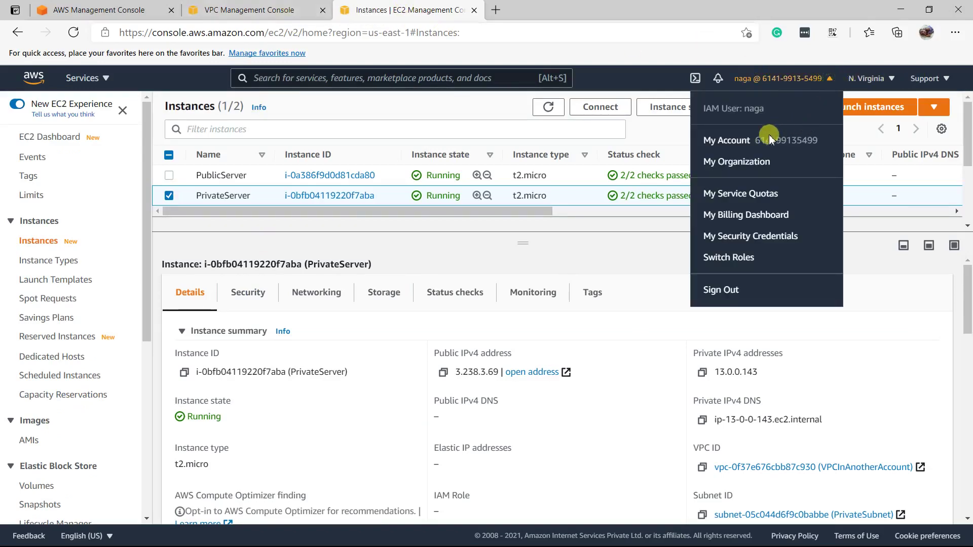
drag(756, 140, 818, 140)
Step: Review the other account's VPCs, the CIDR of VPCInAnotherAccount, and its subnets, internet gateways and route tables
click(125, 11)
click(193, 11)
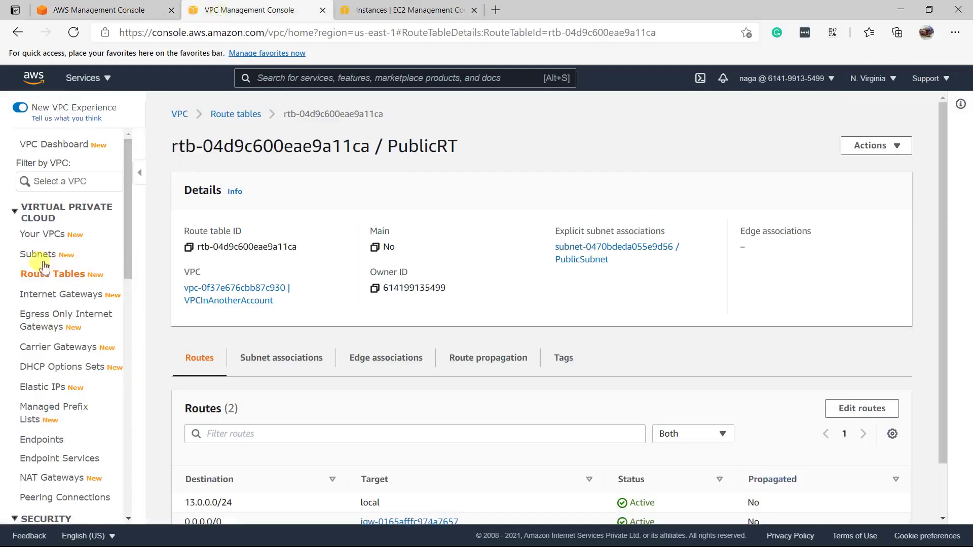
click(48, 237)
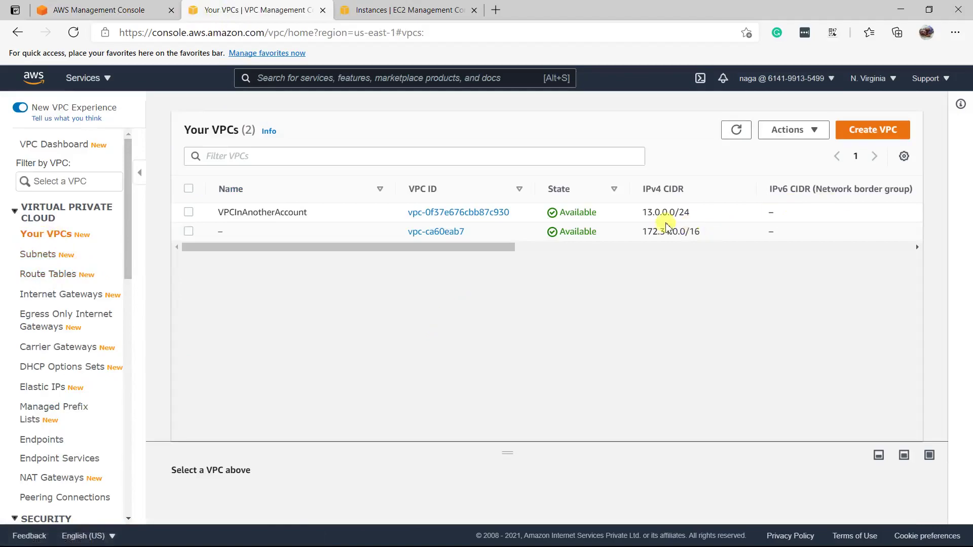
drag(642, 214, 717, 216)
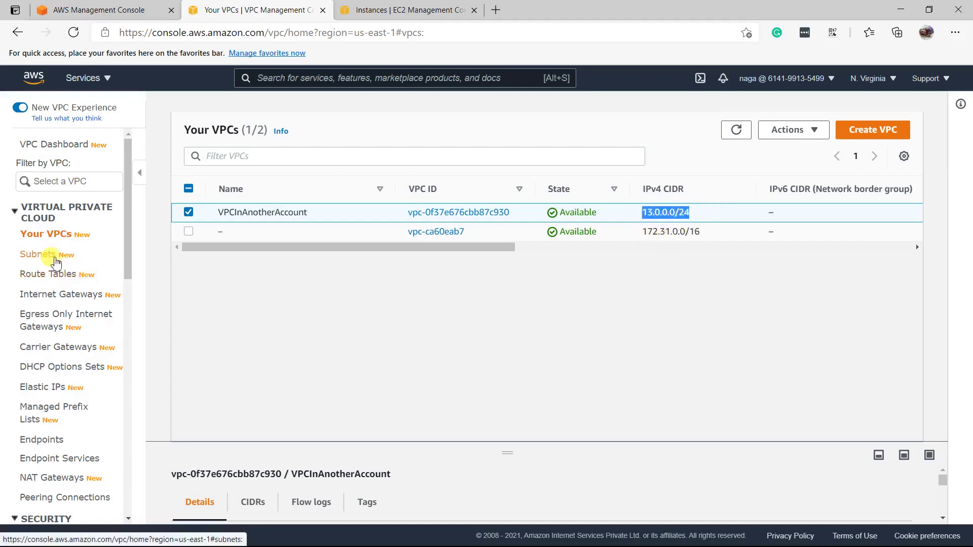
click(54, 254)
click(42, 298)
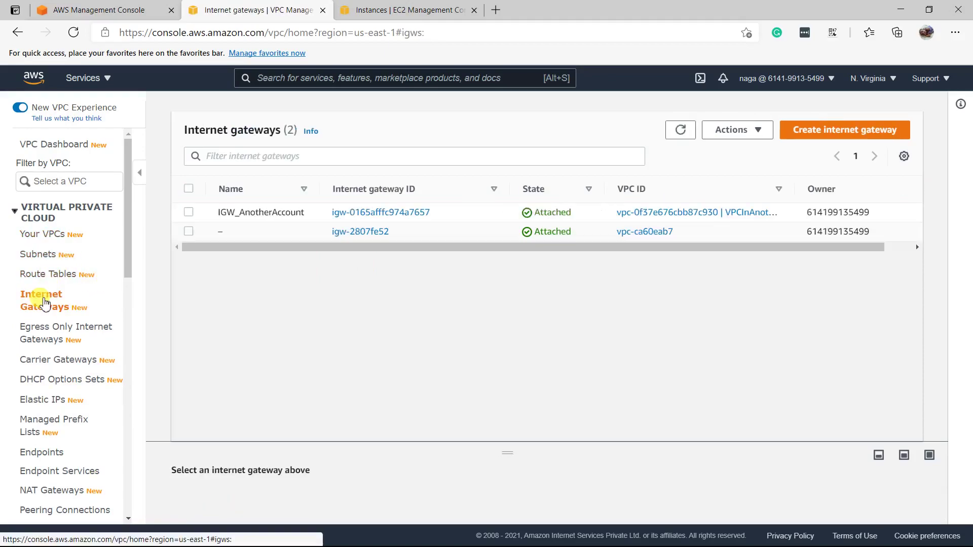
click(44, 281)
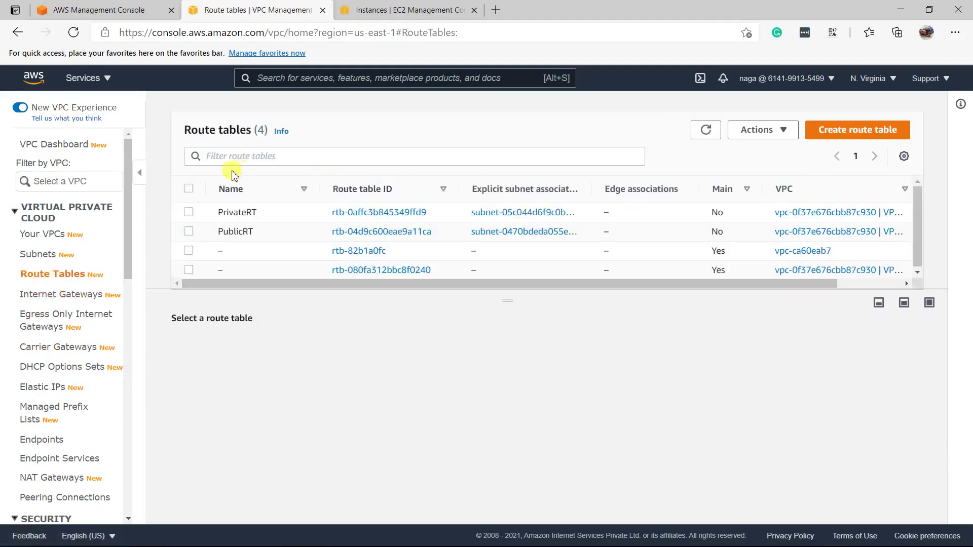
Step: Examine the details of the PublicServer and PrivateServer instances in the other account
click(422, 6)
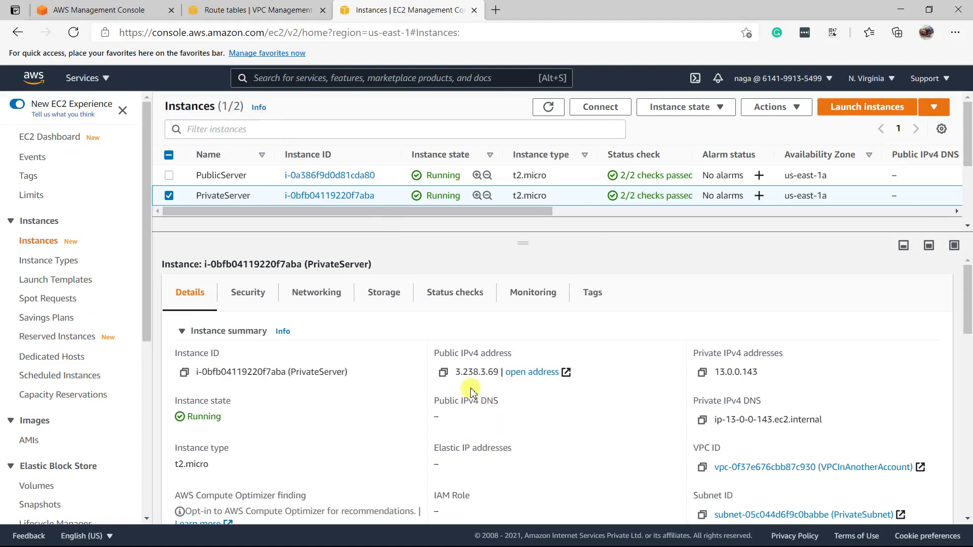
click(219, 177)
click(215, 195)
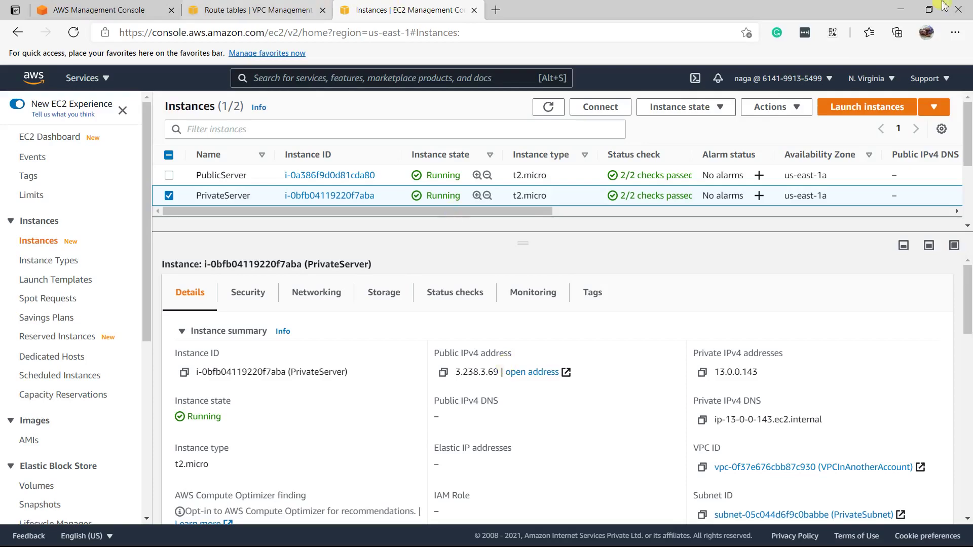
Step: Copy PublicServer's public IPv4 address, start a Remote Desktop connection to 3.235.165.156 and enter the user name Administrator
click(229, 175)
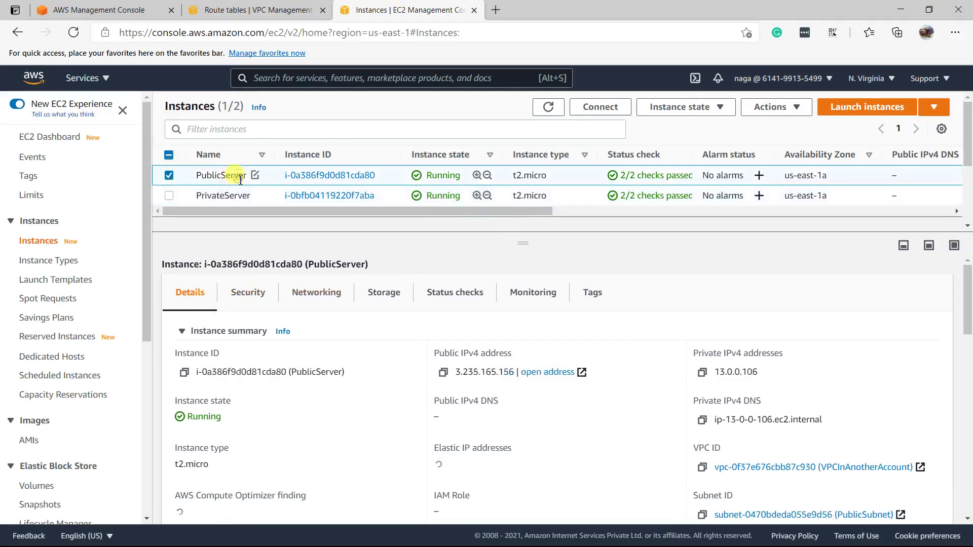
click(443, 372)
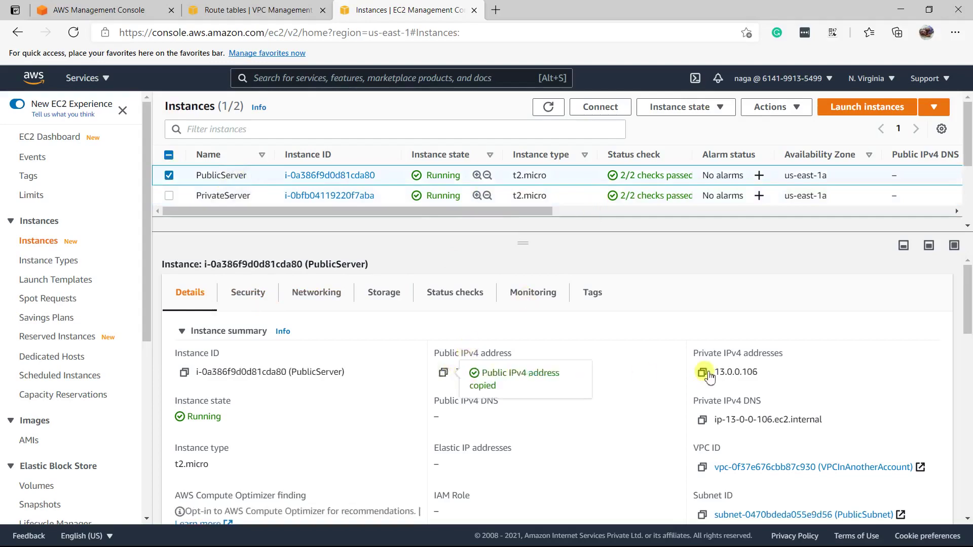
key(super+r)
key(Return)
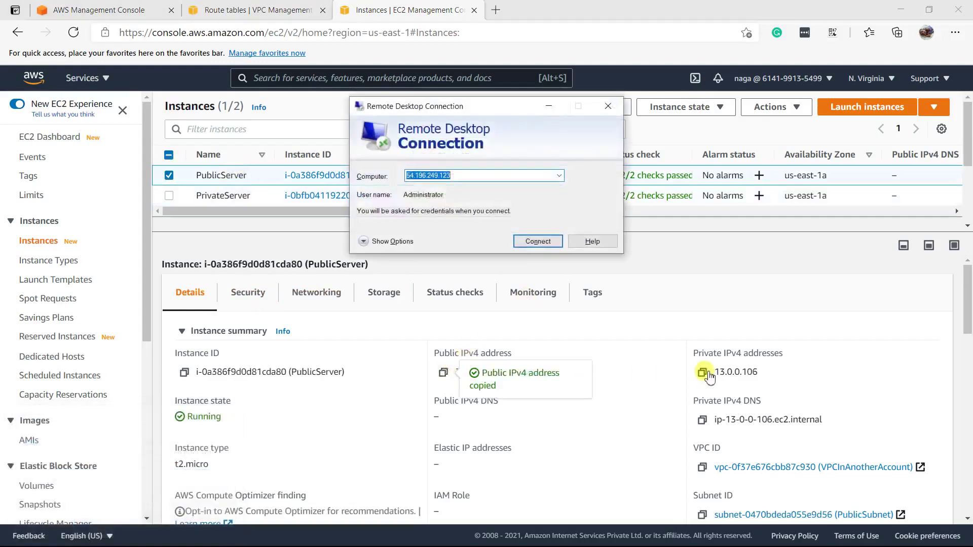
key(ctrl+v)
key(Return)
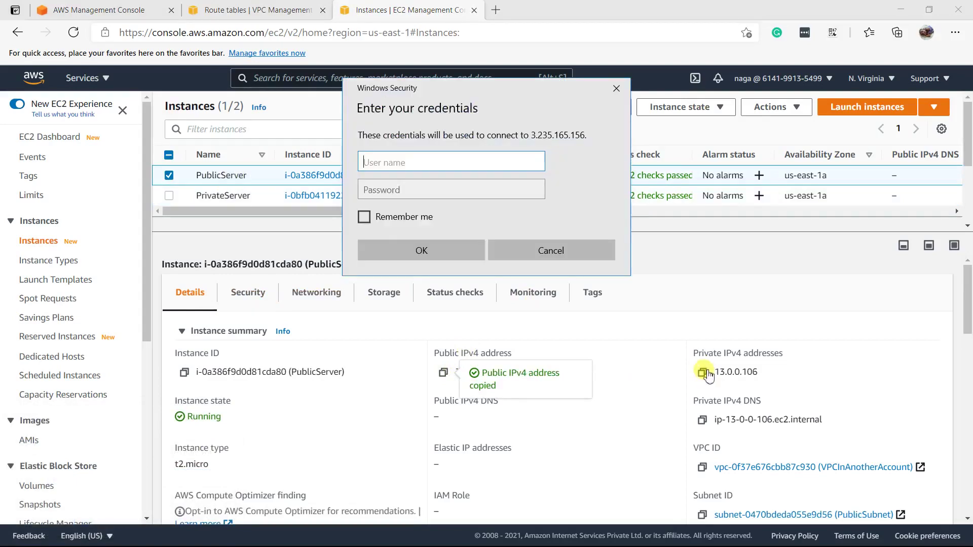
text(Administrator)
key(Tab)
Step: Copy the Another Account public instance's password from the Notepad++ notes and paste it into the password field for 3.235.165.156
key(alt+Tab)
key(alt+Tab)
key(alt+Tab)
key(alt+Tab)
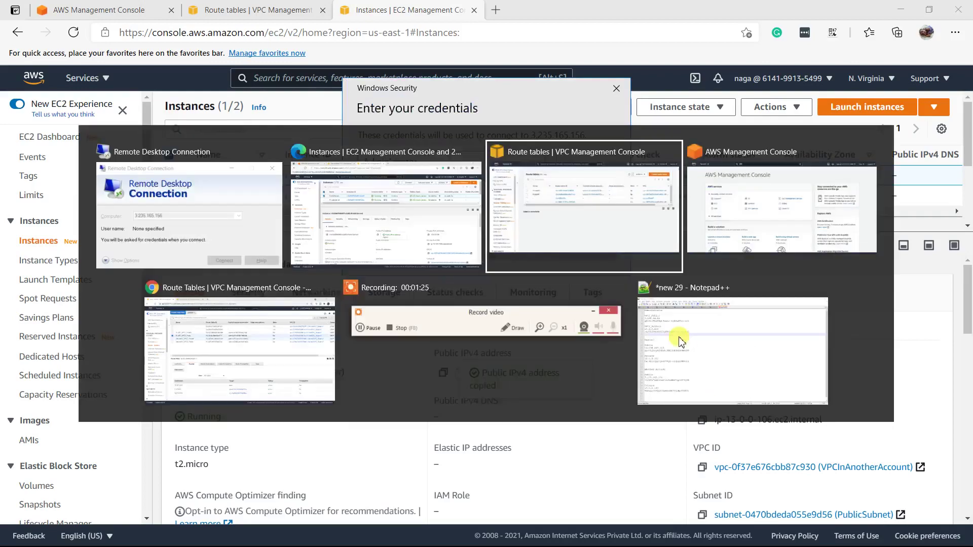
click(679, 342)
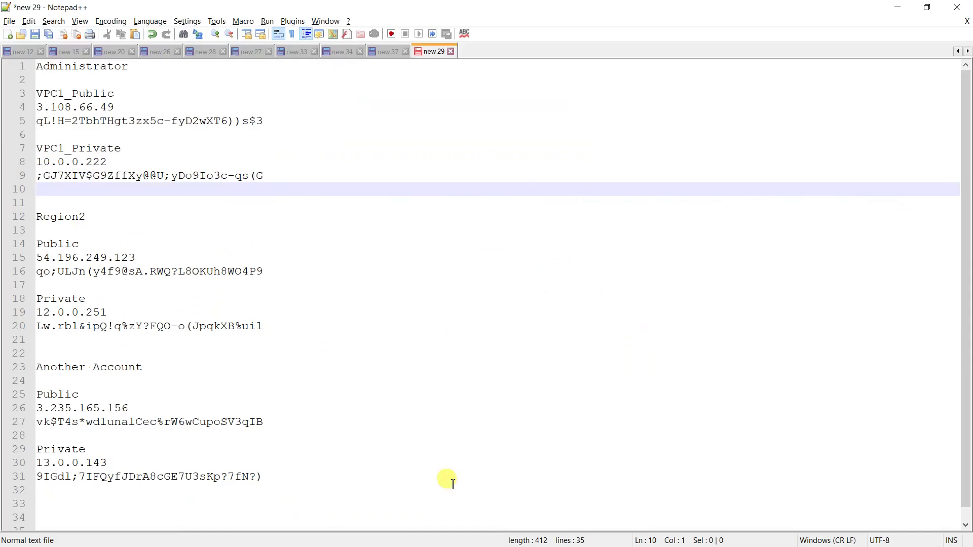
drag(266, 422, 24, 433)
key(ctrl+c)
key(alt+Tab)
key(ctrl+v)
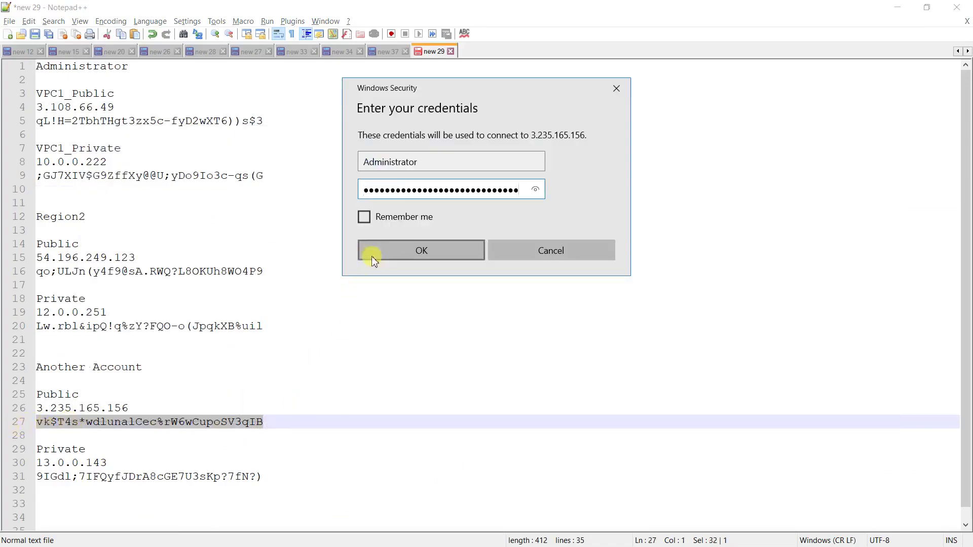
Step: Submit the credentials and approve the connection to open the 3.235.165.156 session
click(384, 225)
click(387, 251)
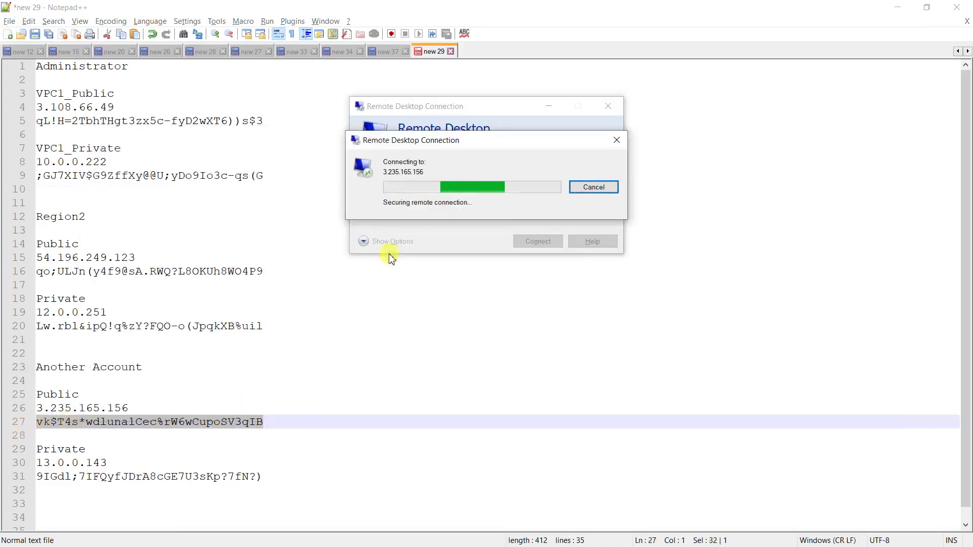
click(529, 282)
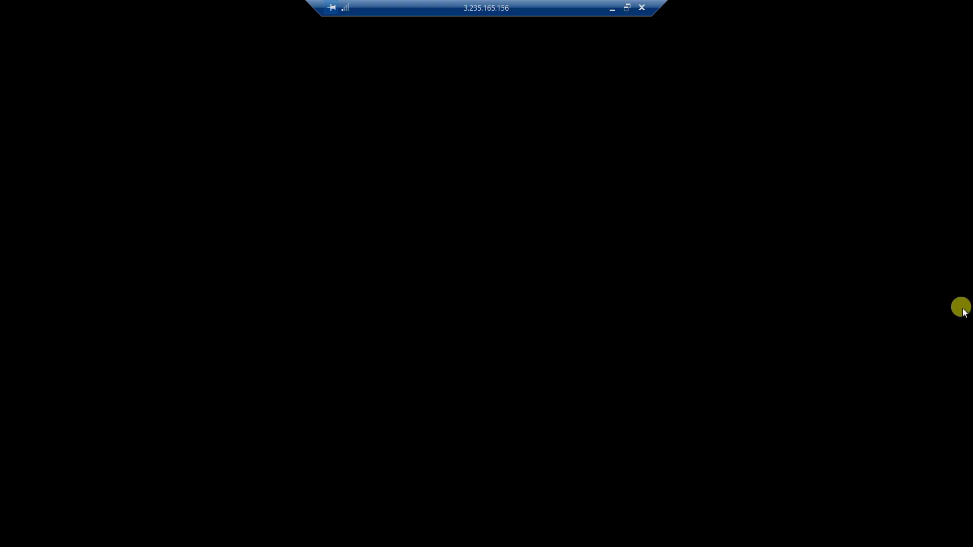
Step: Minimize the 3.235.165.156 session, return to the other account's EC2 instances page and highlight its account ID
click(612, 8)
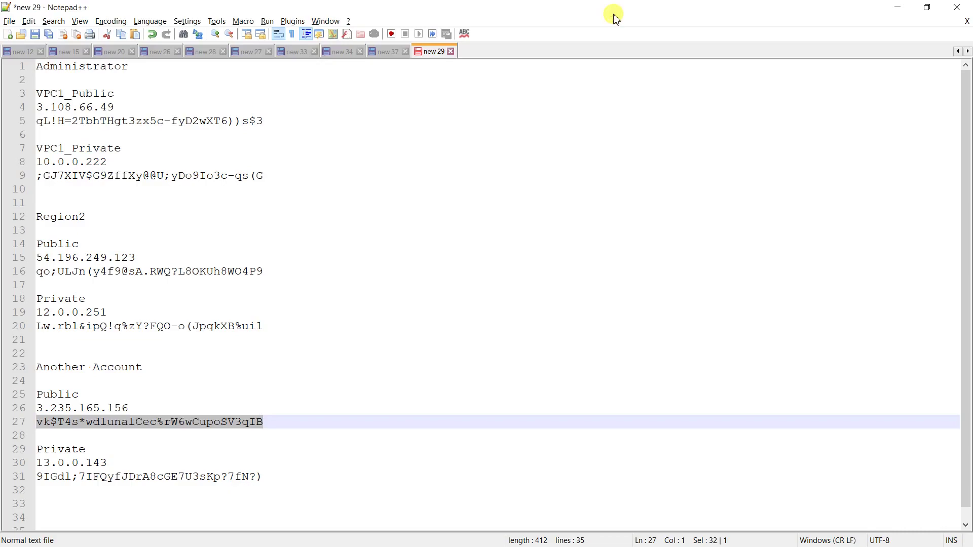
key(alt+Tab)
key(alt+Tab)
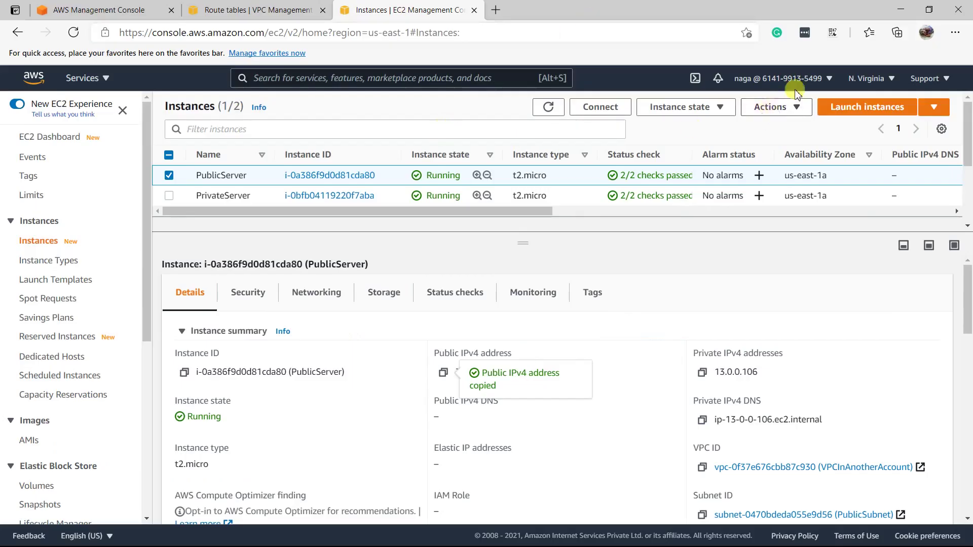
click(797, 80)
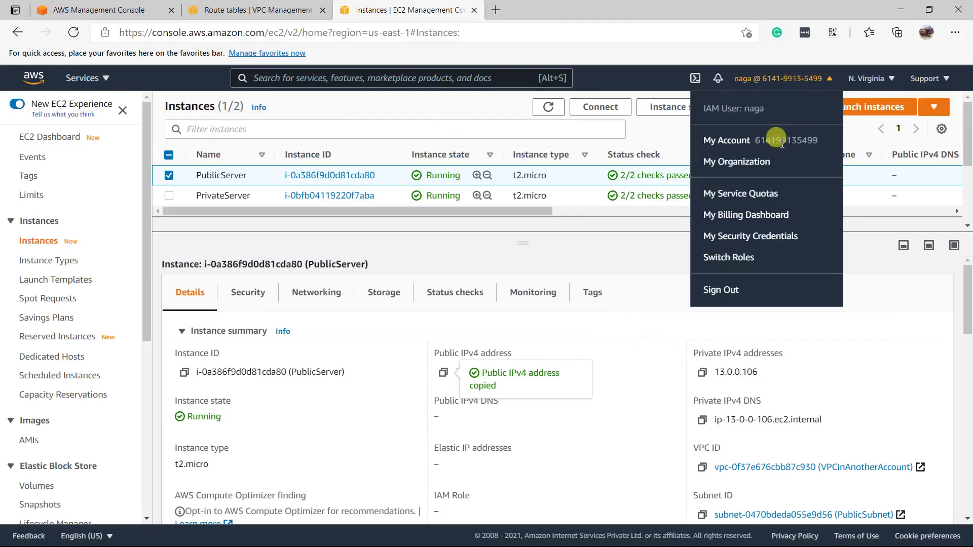
drag(753, 141, 819, 140)
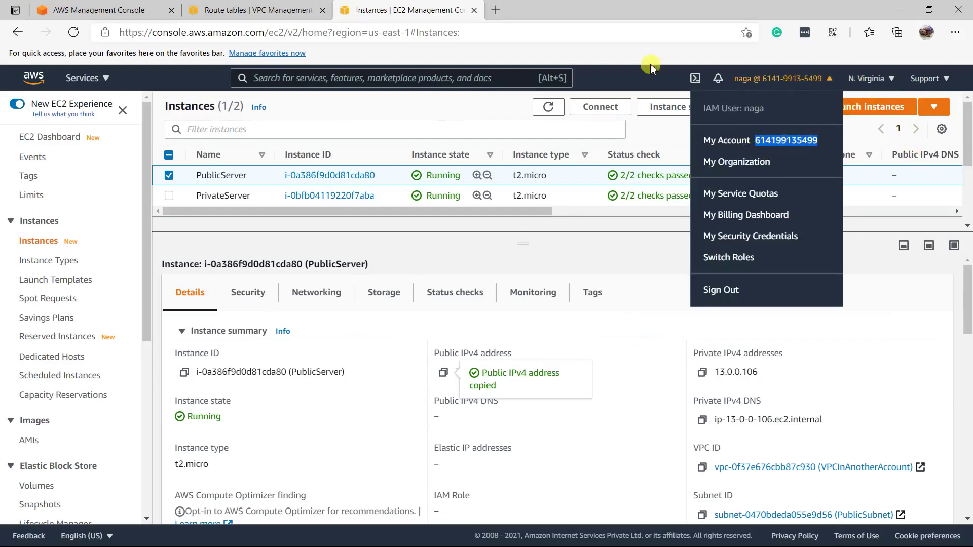
click(618, 87)
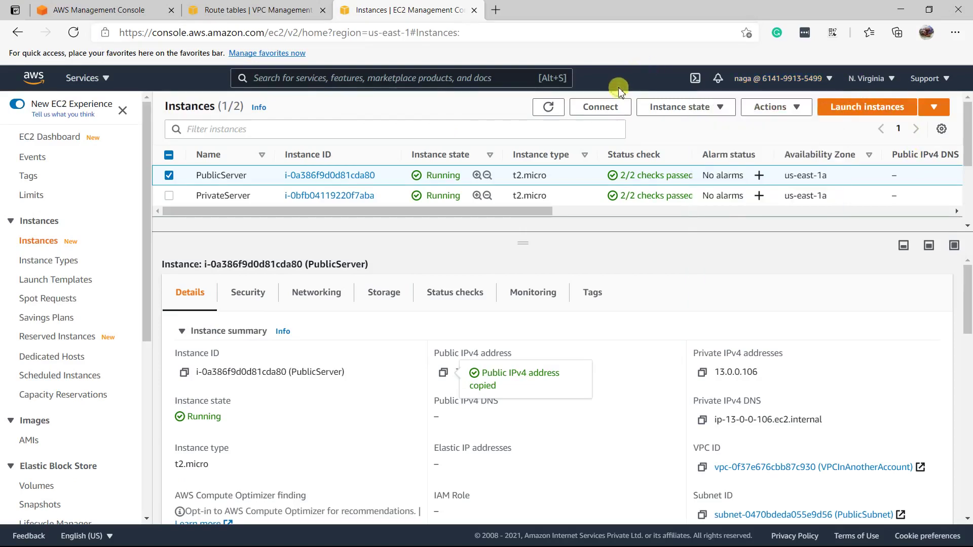
Step: Switch to the Mumbai VPC console in Chrome and start creating a new peering connection
key(alt+Tab)
key(Tab)
key(Tab)
key(Tab)
key(Tab)
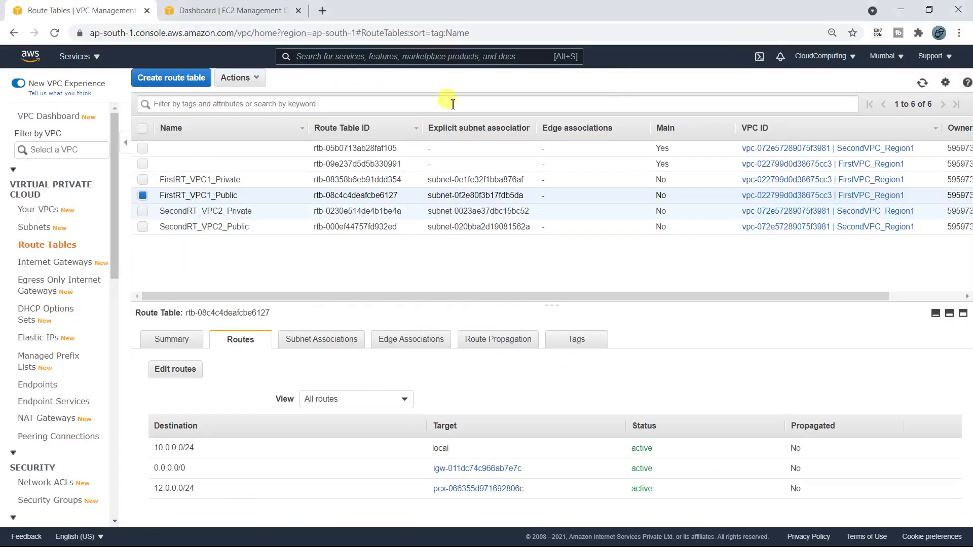
click(44, 435)
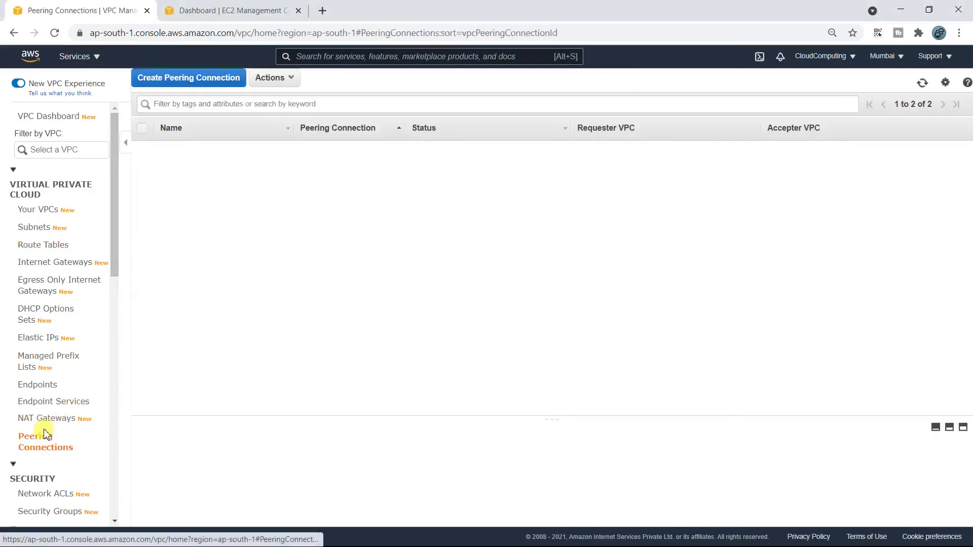
click(194, 83)
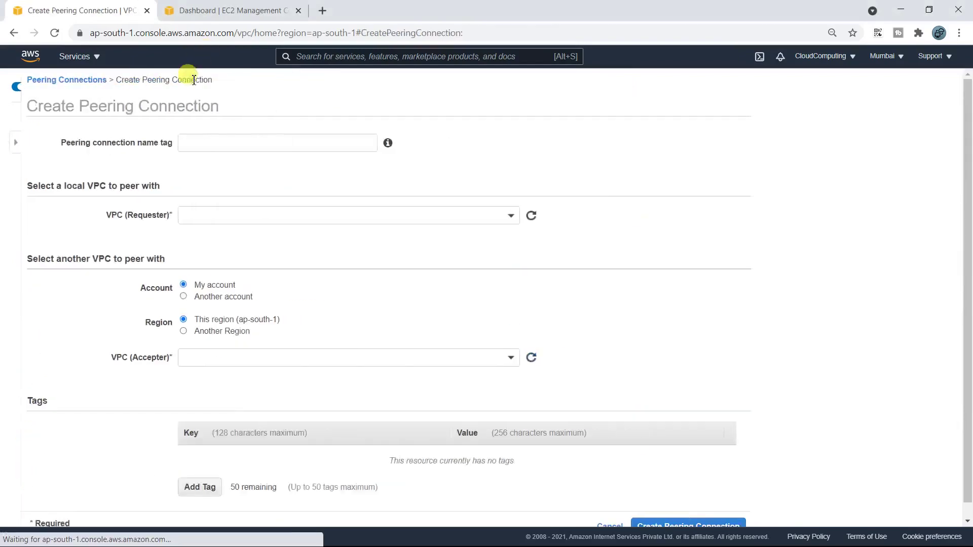
Step: Name the peering connection VPC1_to_another and select FirstVPC_Region1 as the requester VPC
click(202, 142)
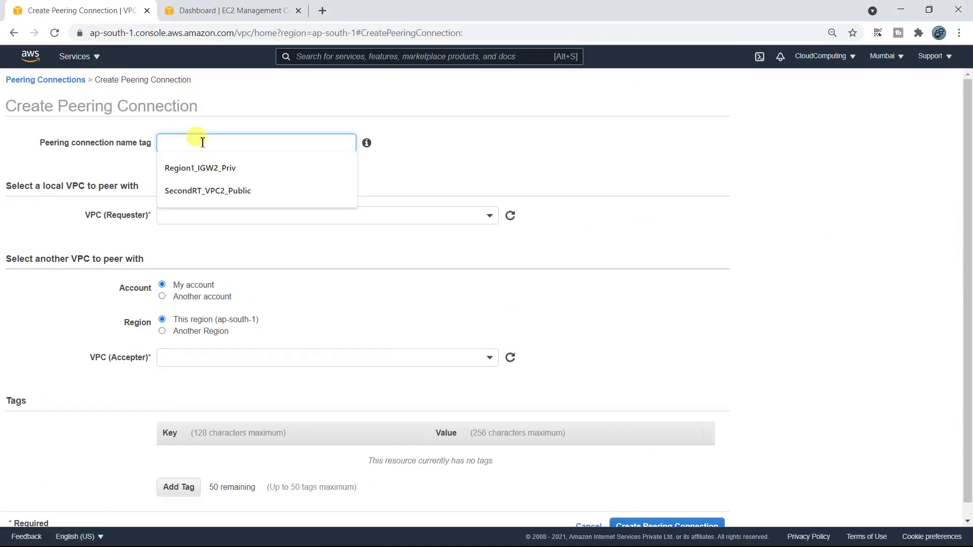
text(VPC)
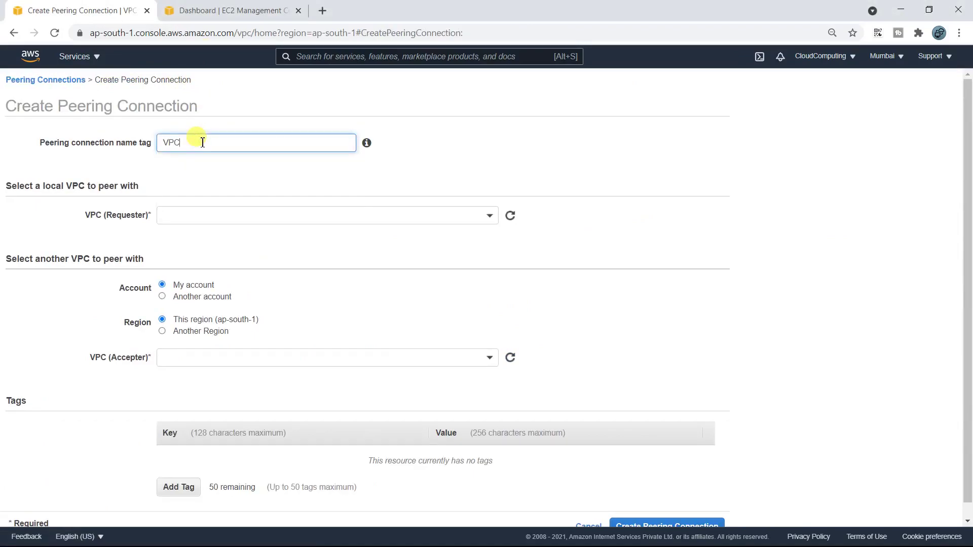
text(1_To)
key(BackSpace)
key(BackSpace)
key(BackSpace)
text(to_another)
click(213, 221)
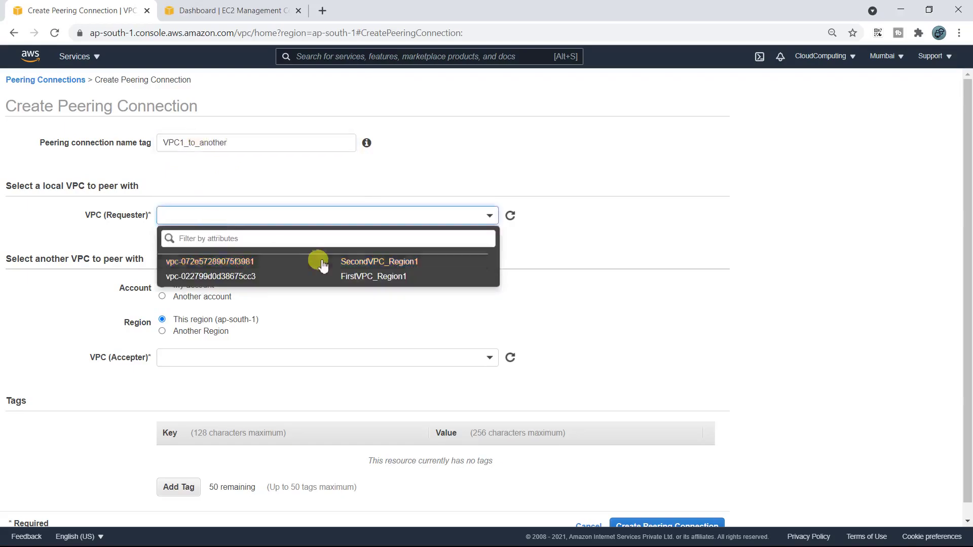
click(348, 276)
scroll(306, 324, down, 1)
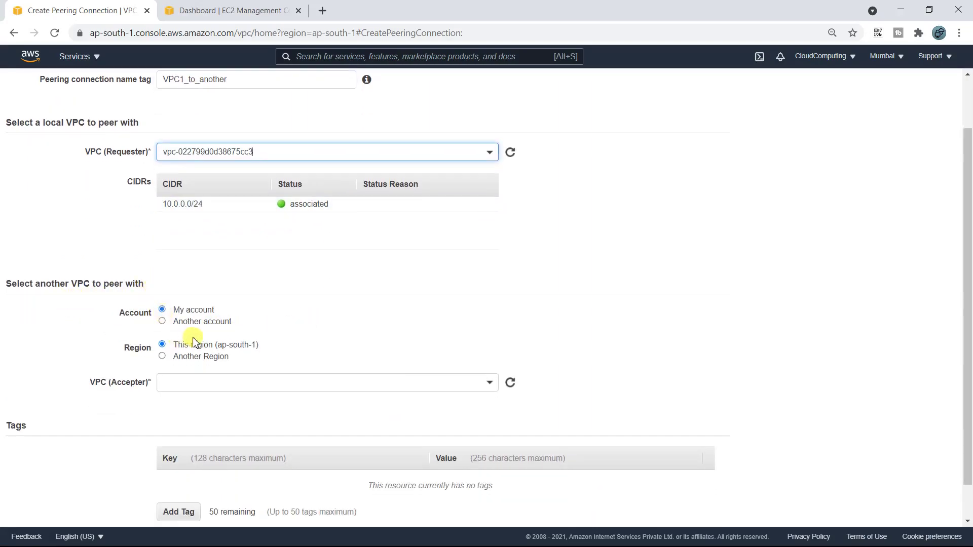
Step: Set the peering target to another account and check the current account's ID in the account details
click(163, 322)
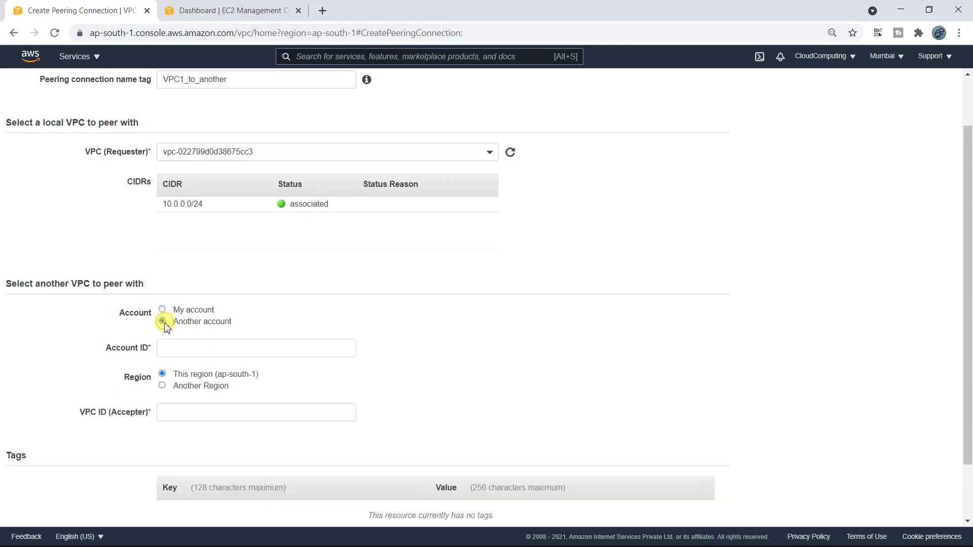
click(841, 61)
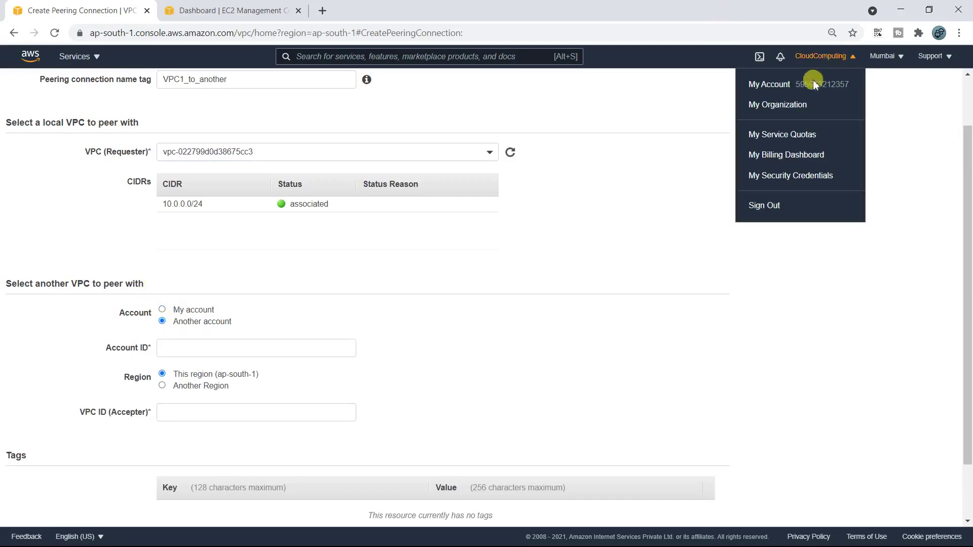
drag(798, 84, 854, 87)
click(692, 124)
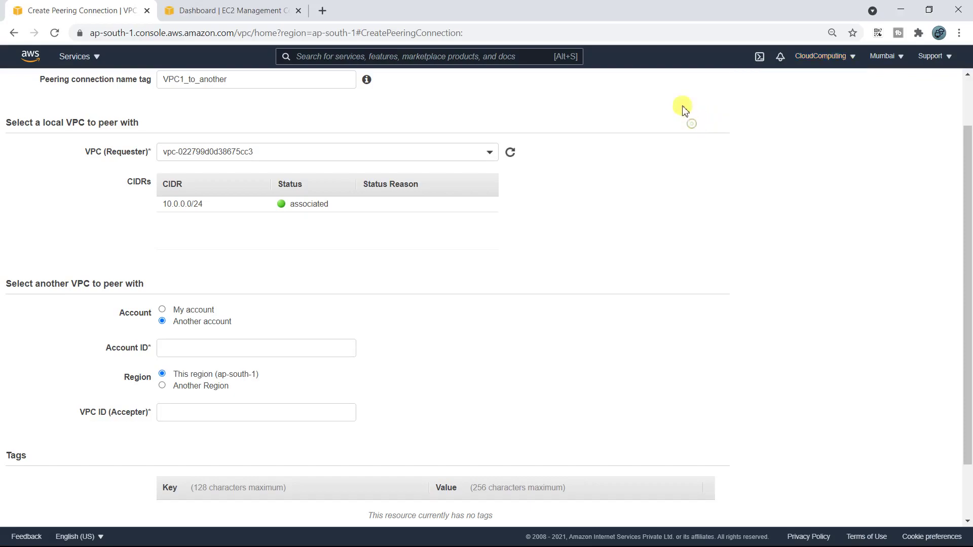
Step: Switch to the other account's console in Edge and copy its account ID
key(alt+Tab)
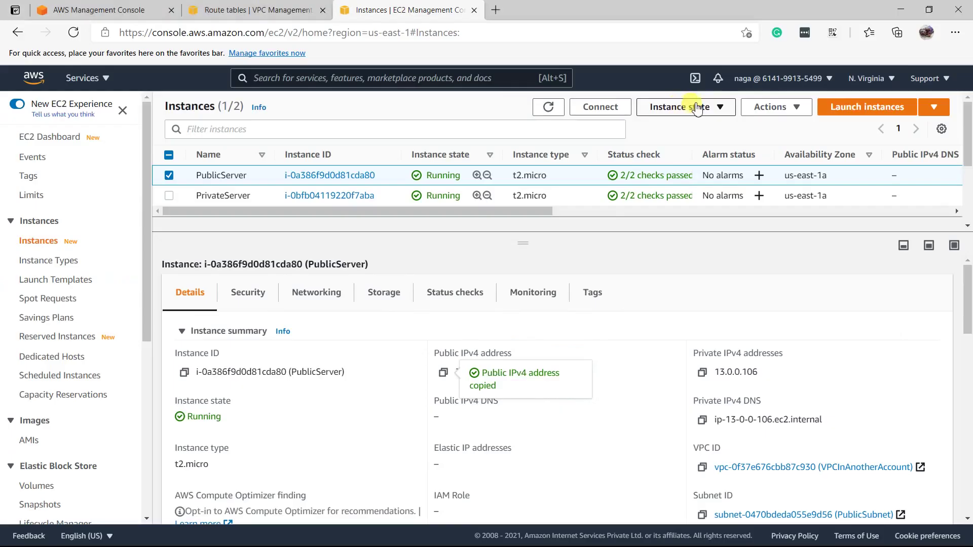
click(774, 81)
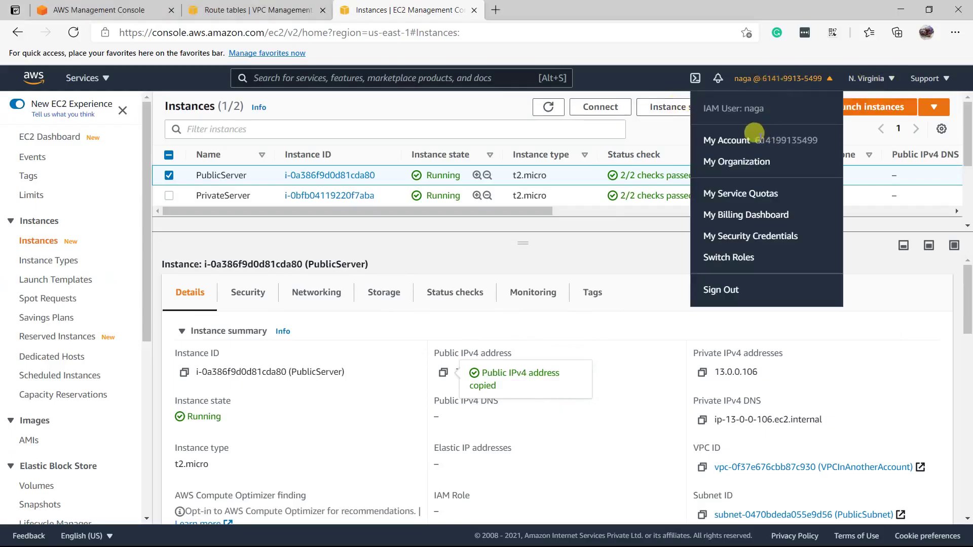
drag(759, 140, 817, 140)
key(ctrl+c)
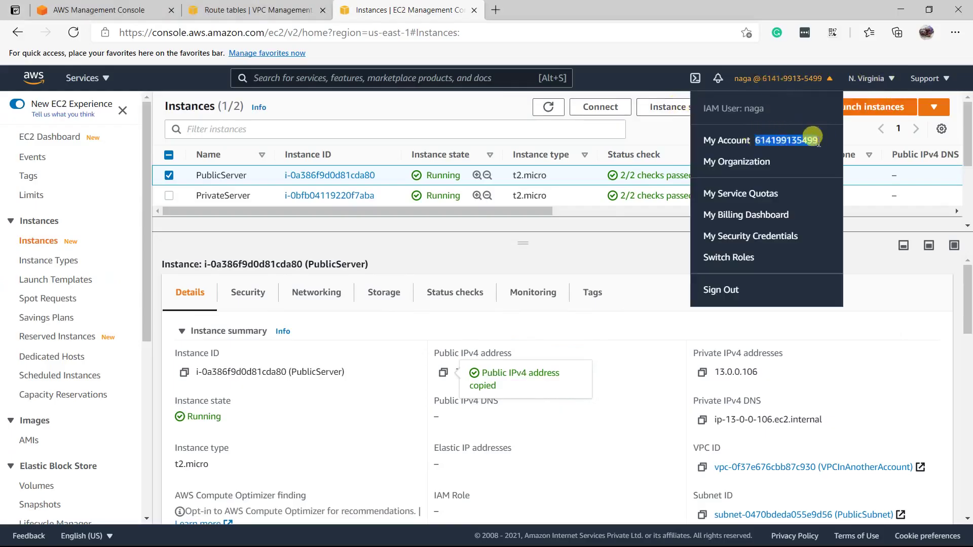
Step: Return to the peering connection form in Chrome and paste the other account's ID as the accepter account ID
key(alt+Tab)
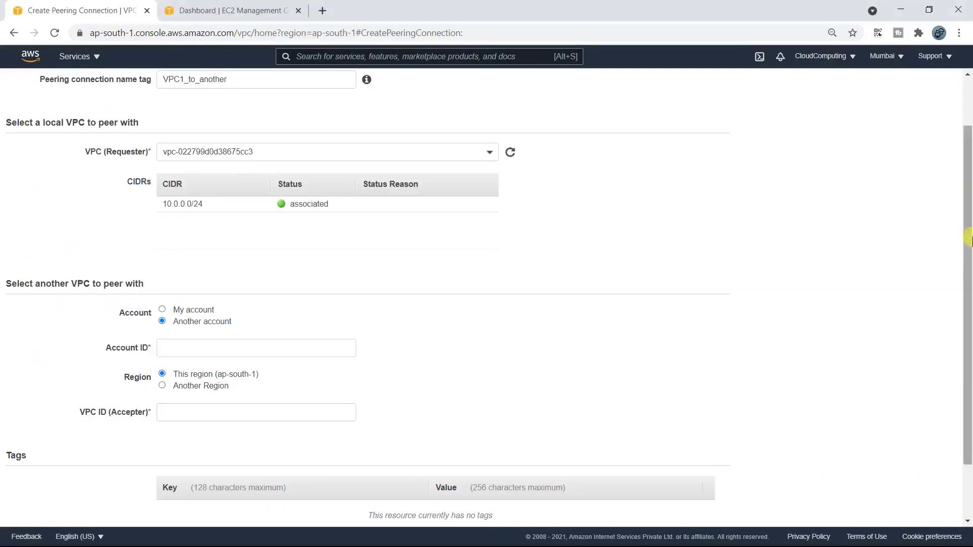
click(240, 354)
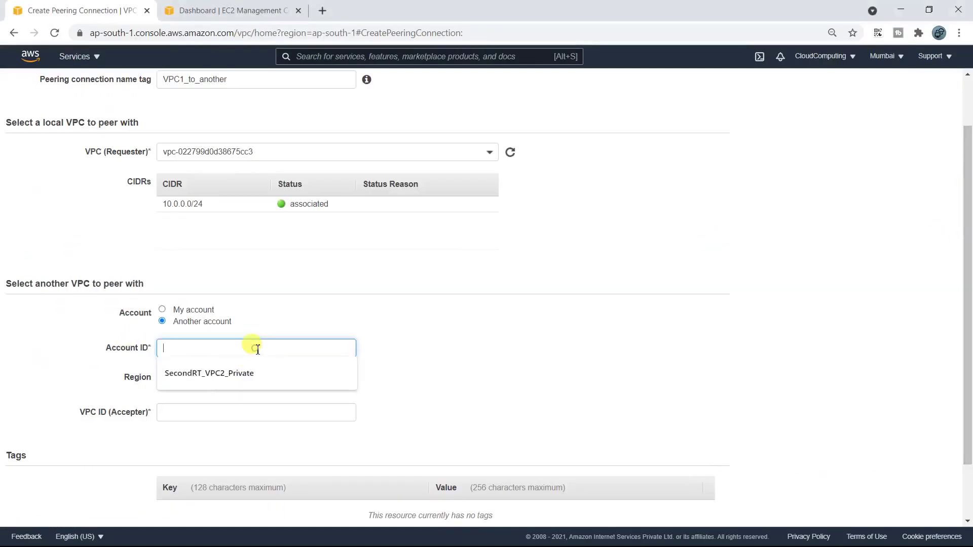
key(ctrl+v)
click(521, 341)
scroll(240, 375, down, 2)
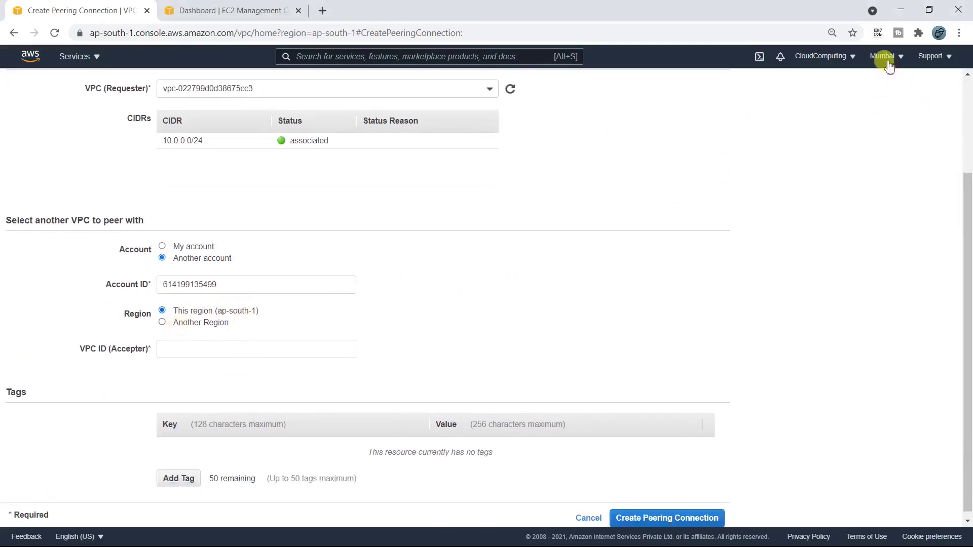
Step: View the running EC2 instances in the Mumbai region and return to the peering connection form
click(219, 10)
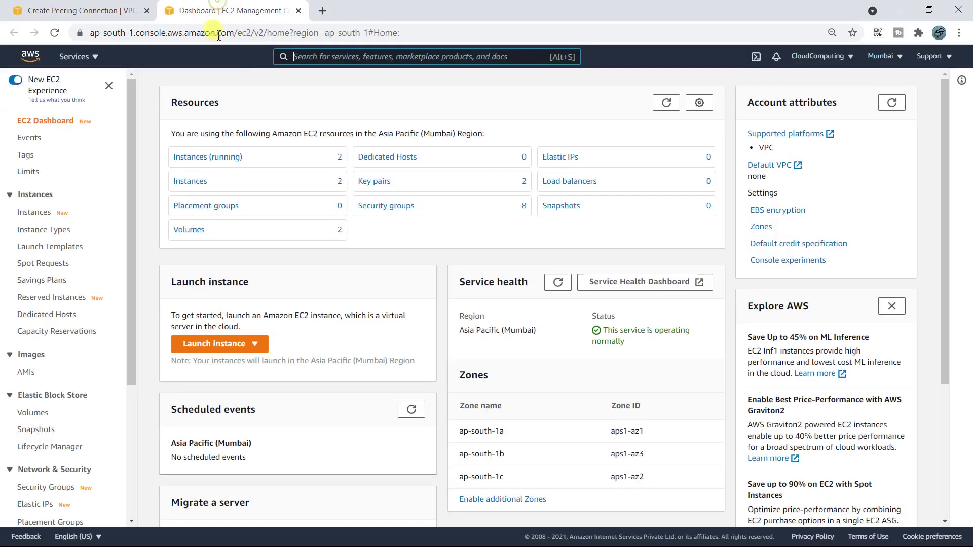
click(179, 156)
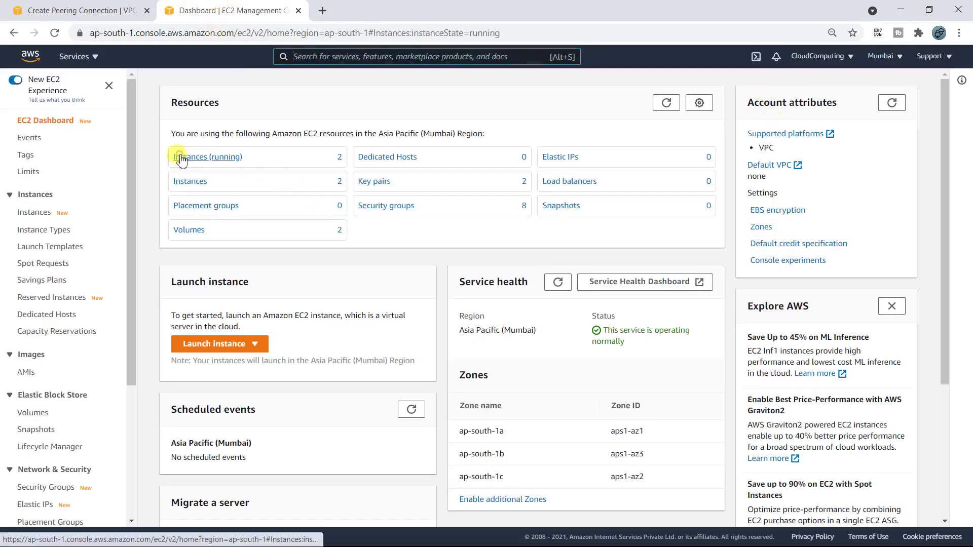
click(97, 6)
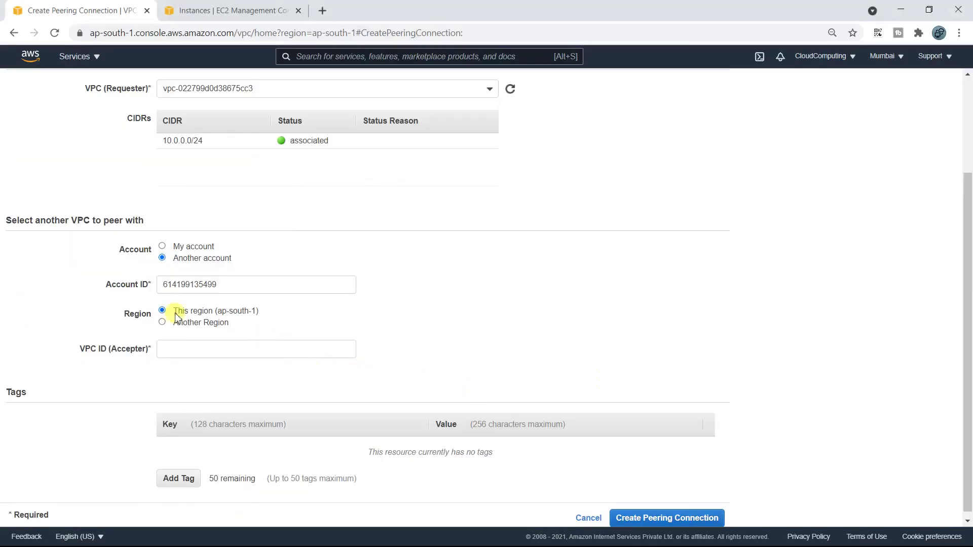
Step: Set the accepter VPC's region to another region, N. Virginia (us-east-1)
click(162, 322)
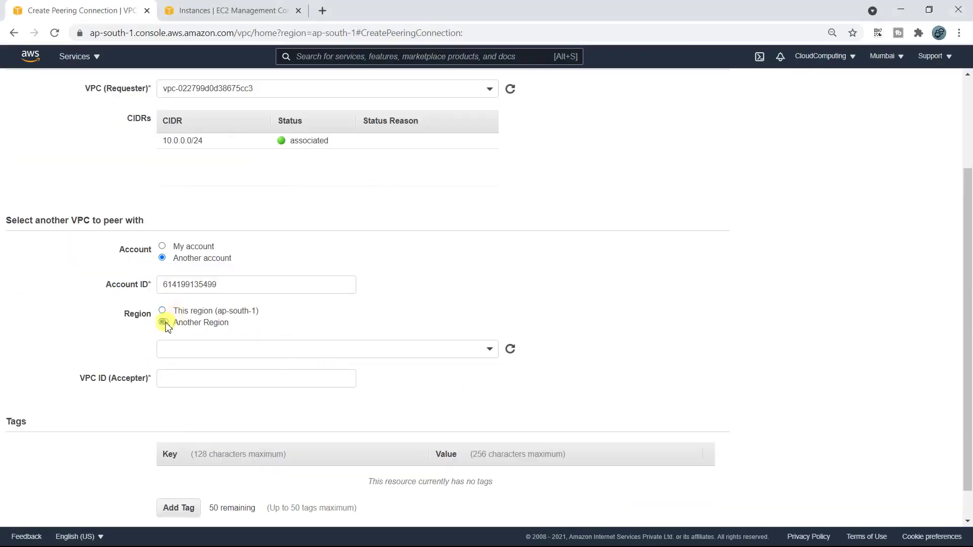
click(462, 350)
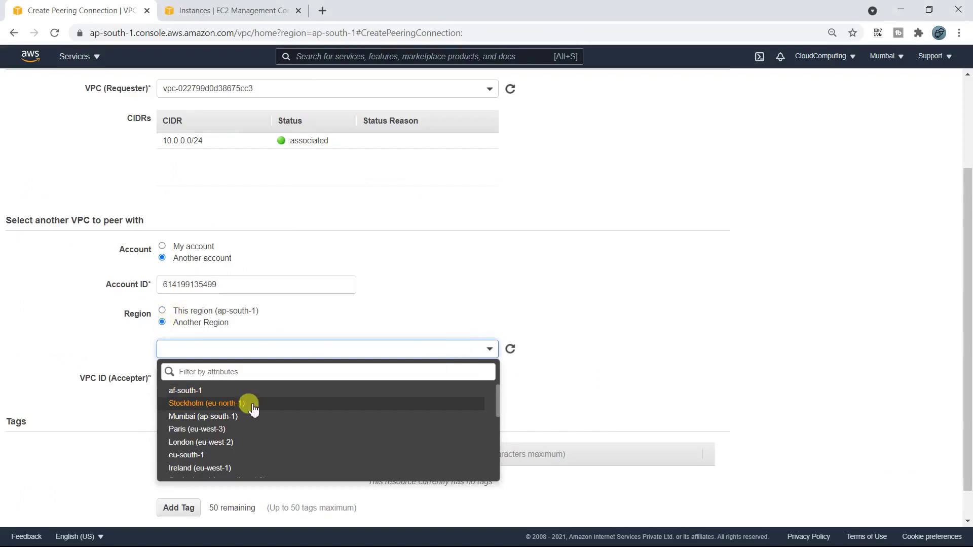
scroll(256, 419, down, 2)
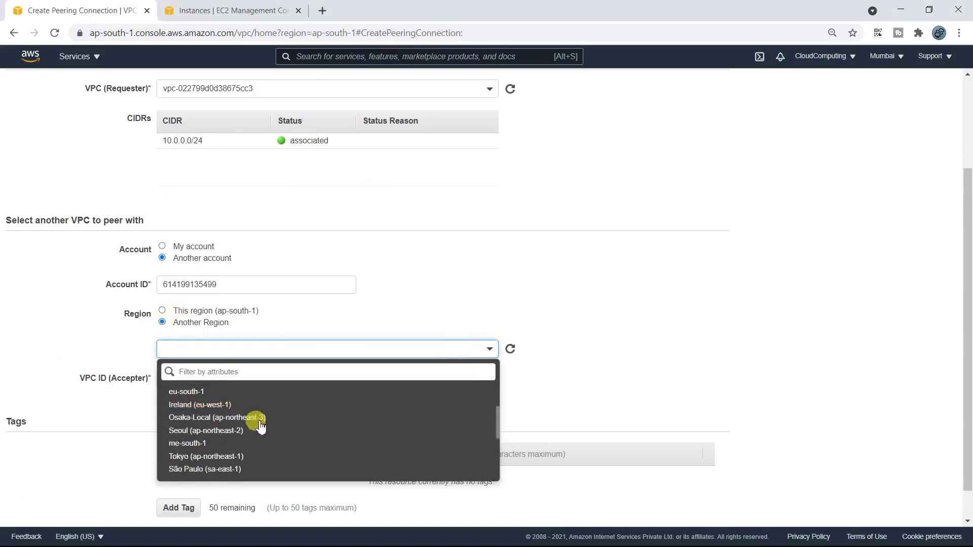
scroll(260, 427, down, 2)
scroll(261, 427, down, 2)
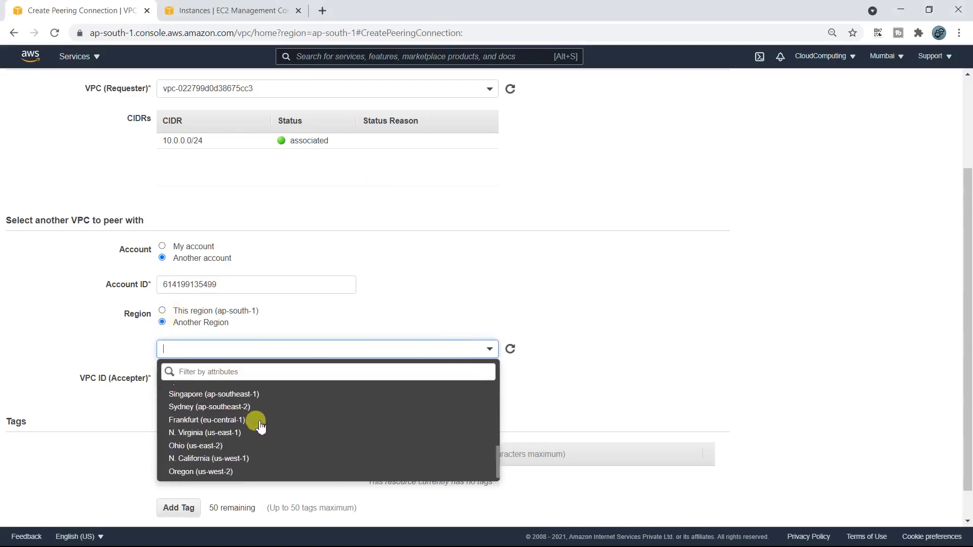
click(216, 432)
Step: Switch to the other account's VPC list in Edge and copy the VPC ID of VPCInAnotherAccount
click(258, 381)
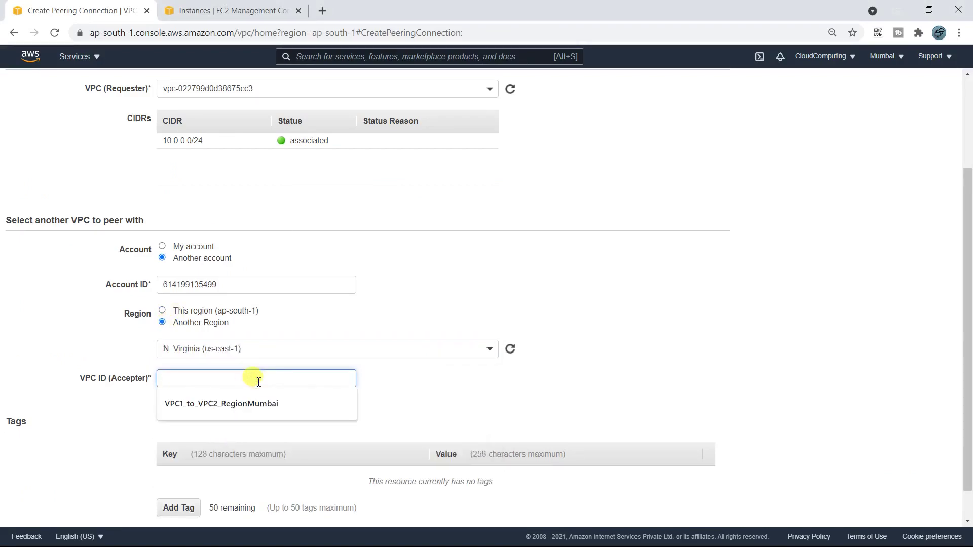
click(419, 395)
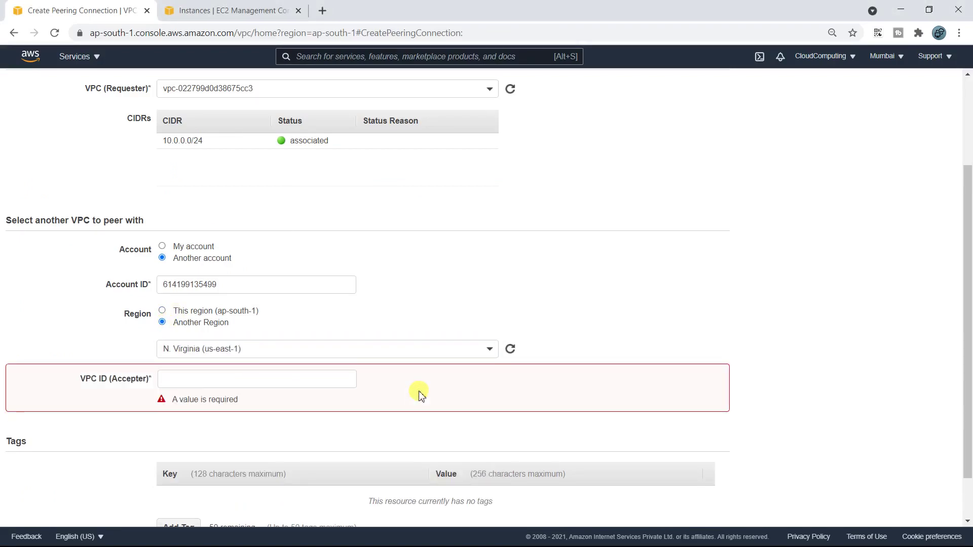
click(216, 377)
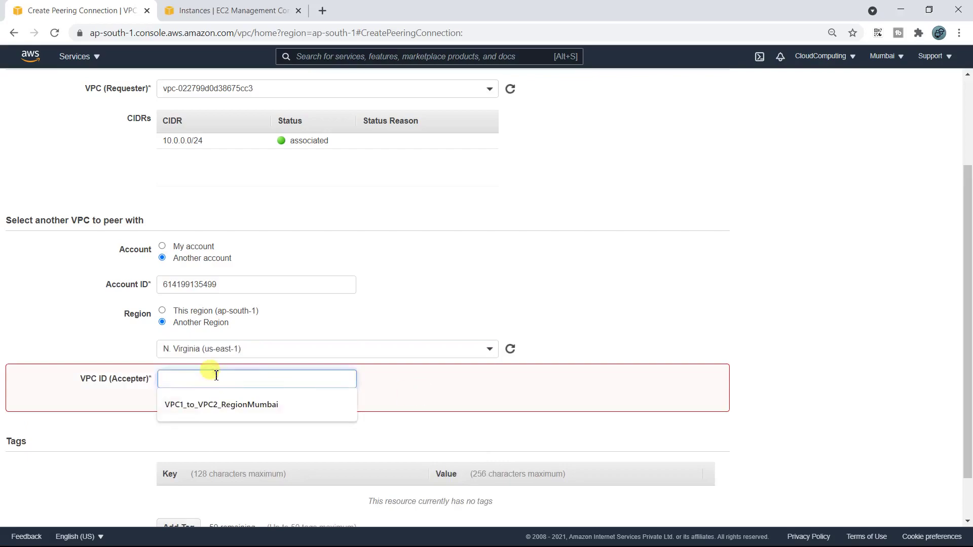
click(610, 337)
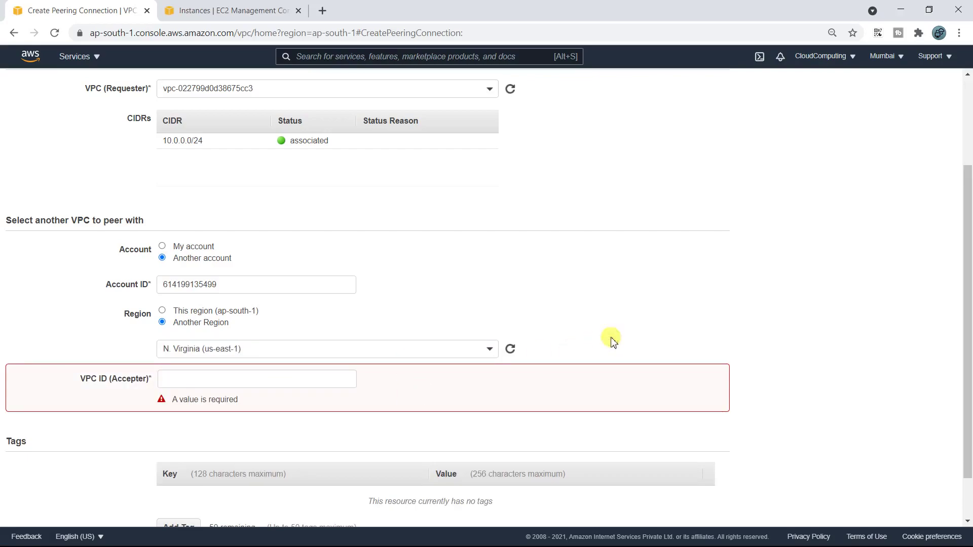
key(alt+Tab)
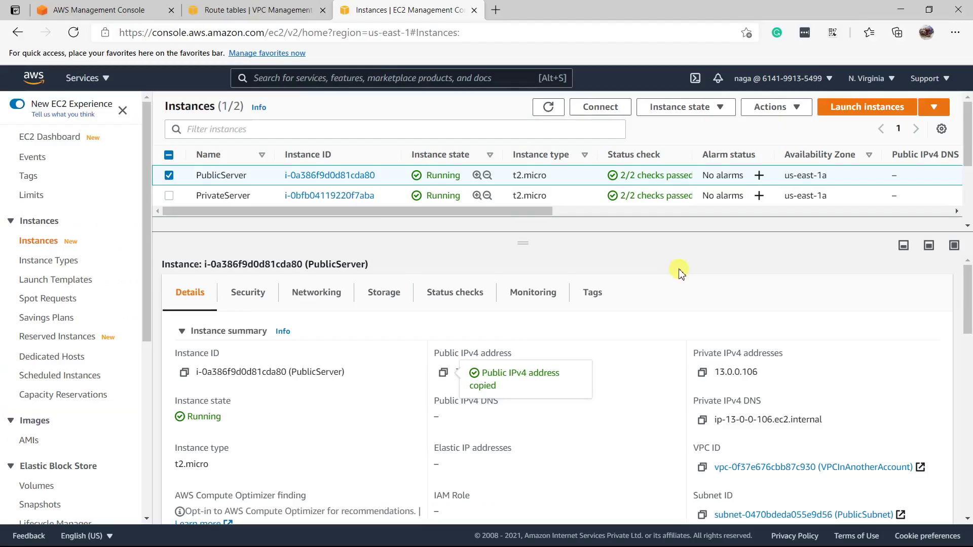
click(273, 10)
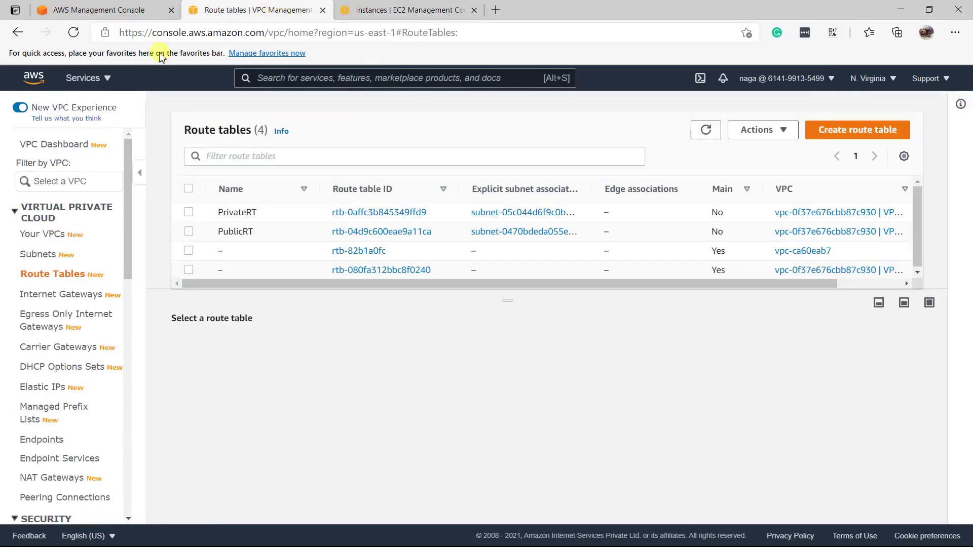
click(40, 235)
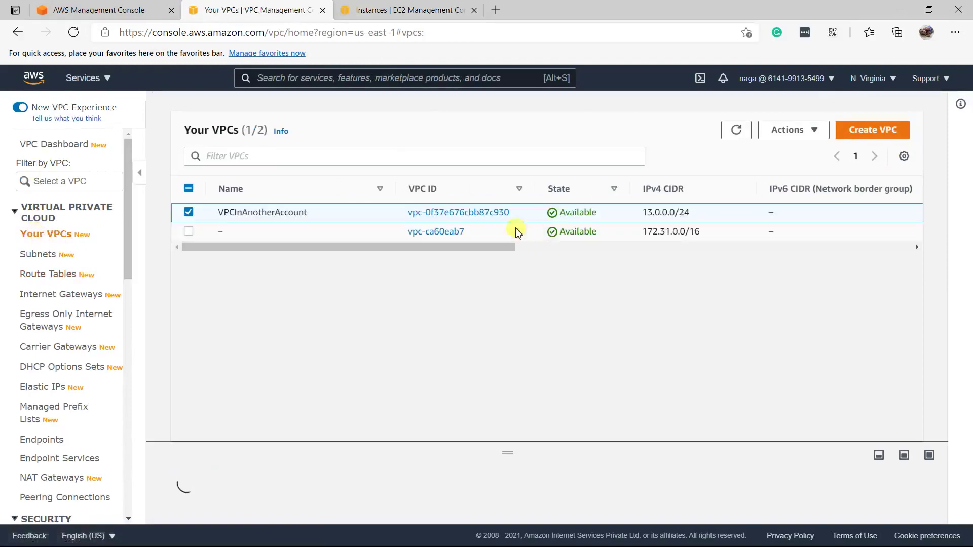
drag(513, 210, 406, 212)
key(ctrl+c)
Step: Return to the peering form in Chrome, enter vpc-0f37e676cbb87c930 as the accepter VPC ID and check it against the other account's VPC list
key(alt+Tab)
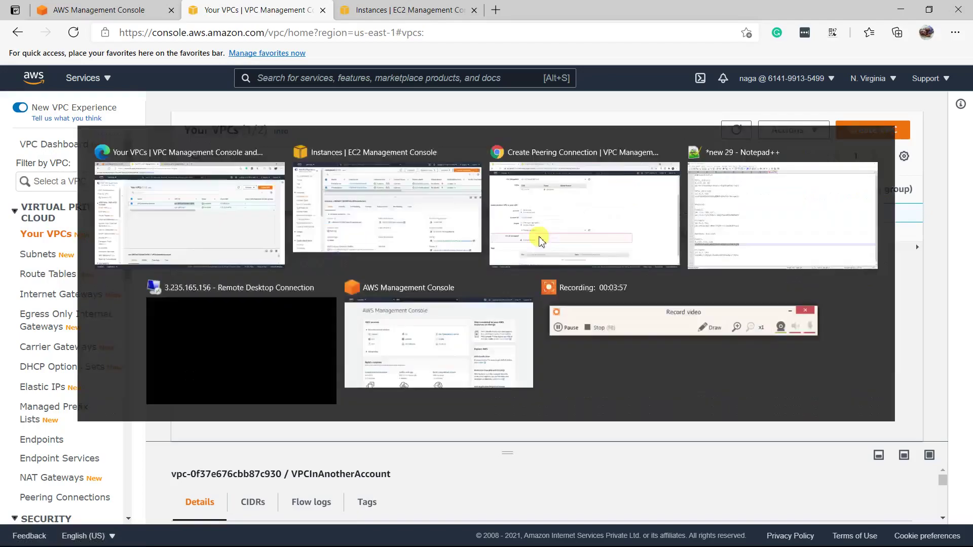
click(239, 10)
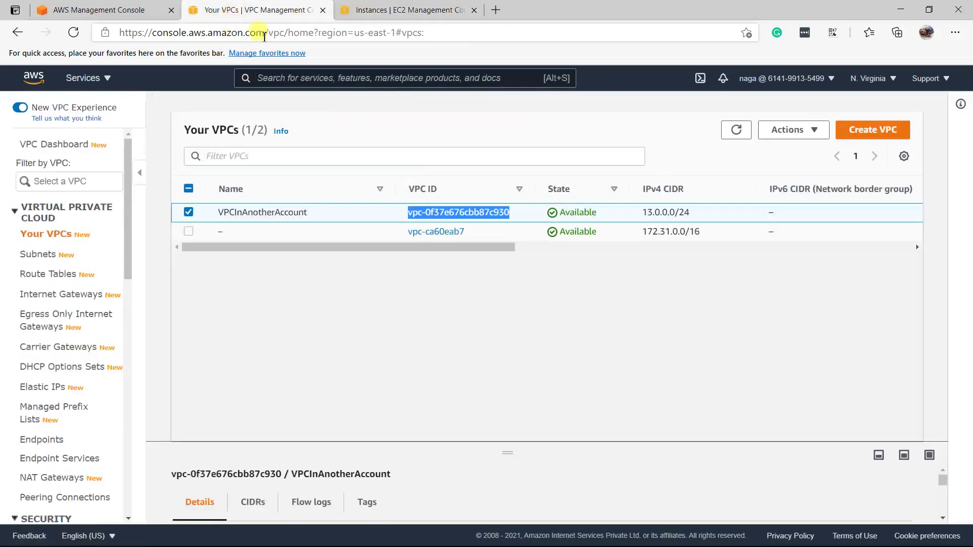
click(419, 6)
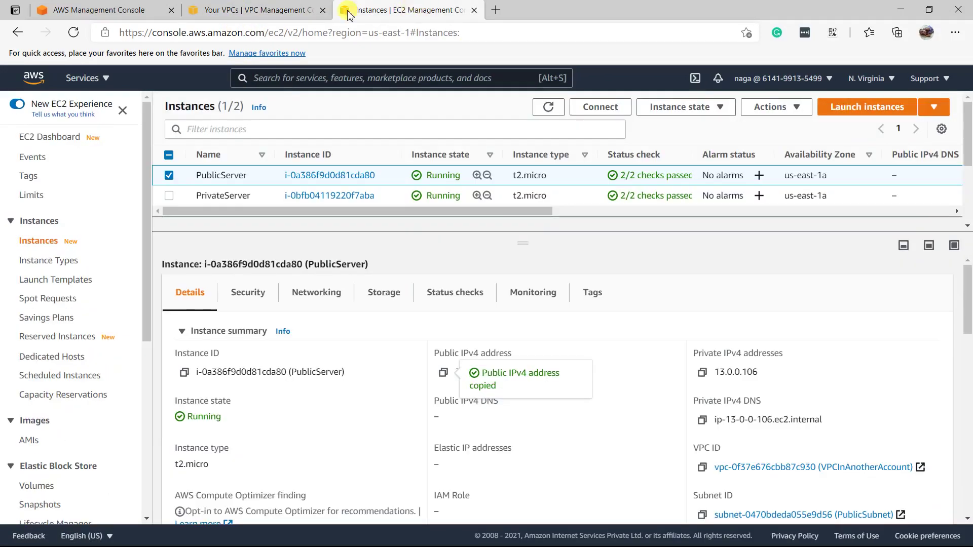
click(299, 11)
key(alt+Tab)
key(alt+Tab)
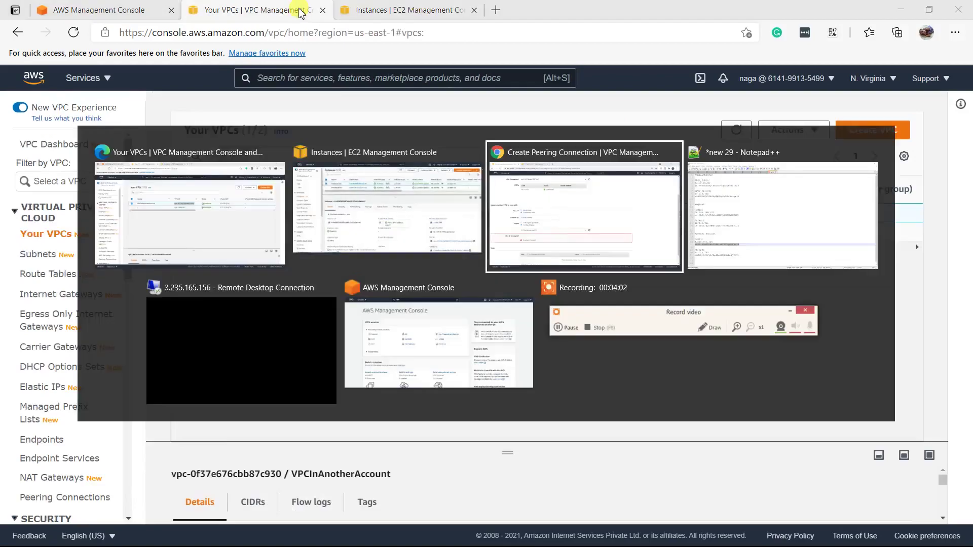
click(195, 376)
key(ctrl+v)
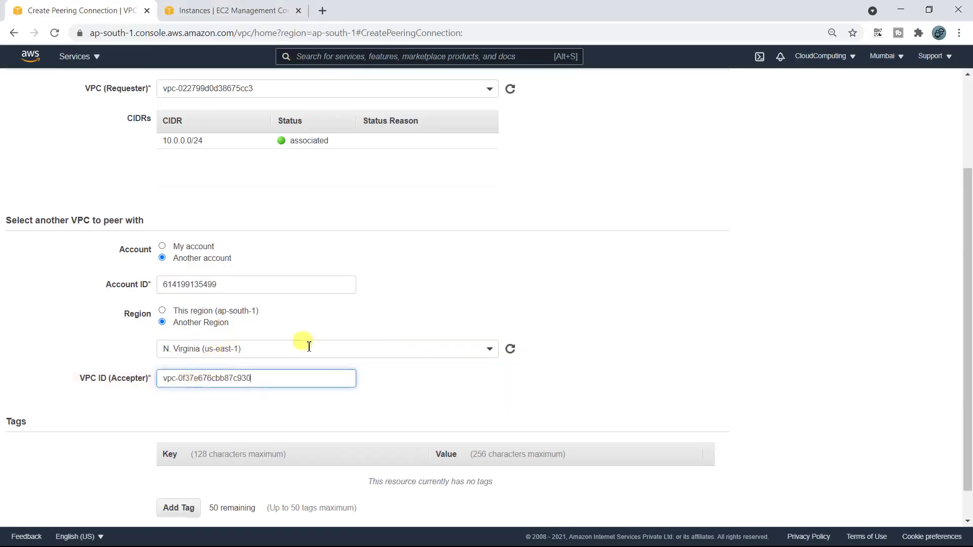
key(alt+Tab)
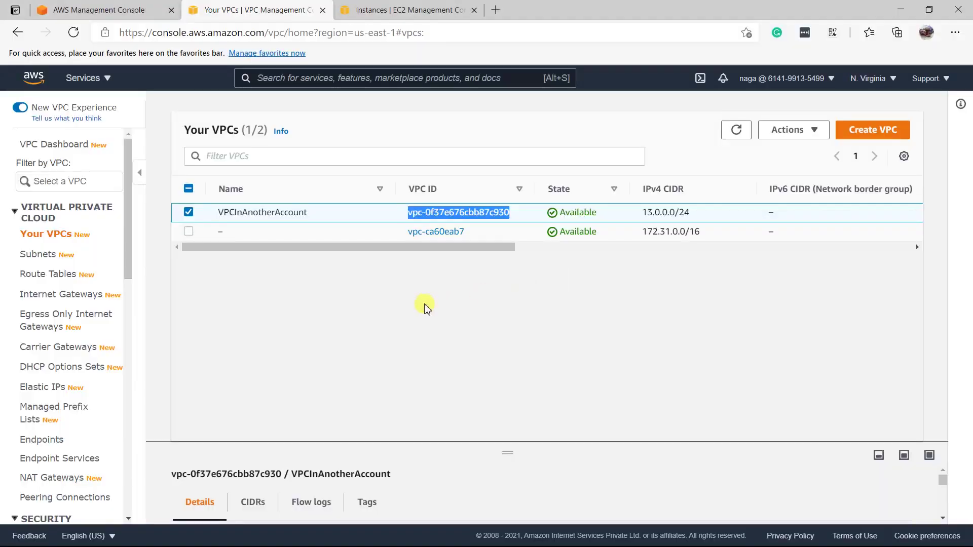
key(alt+Tab)
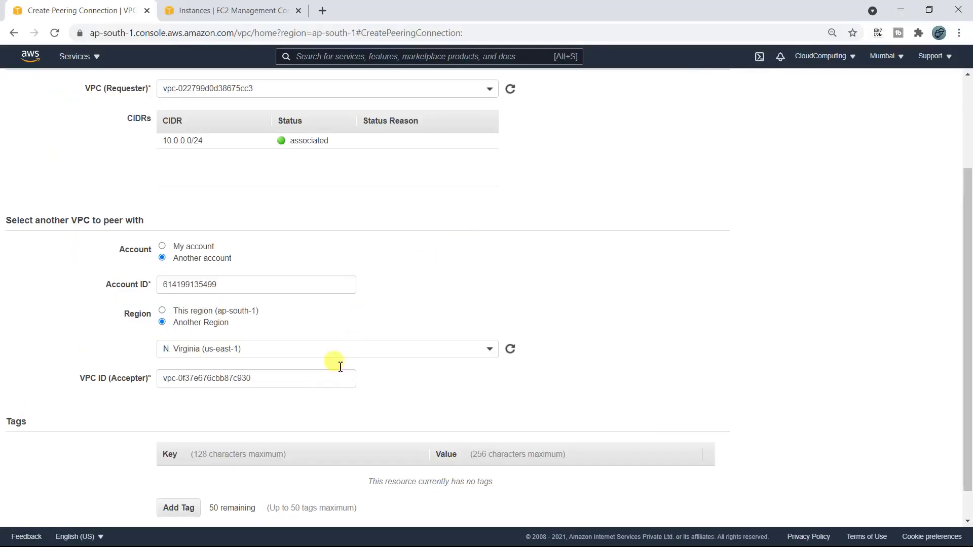
Step: Create the peering connection, dismiss the confirmation and select VPC1_to_another in the list to view its details
scroll(509, 393, down, 1)
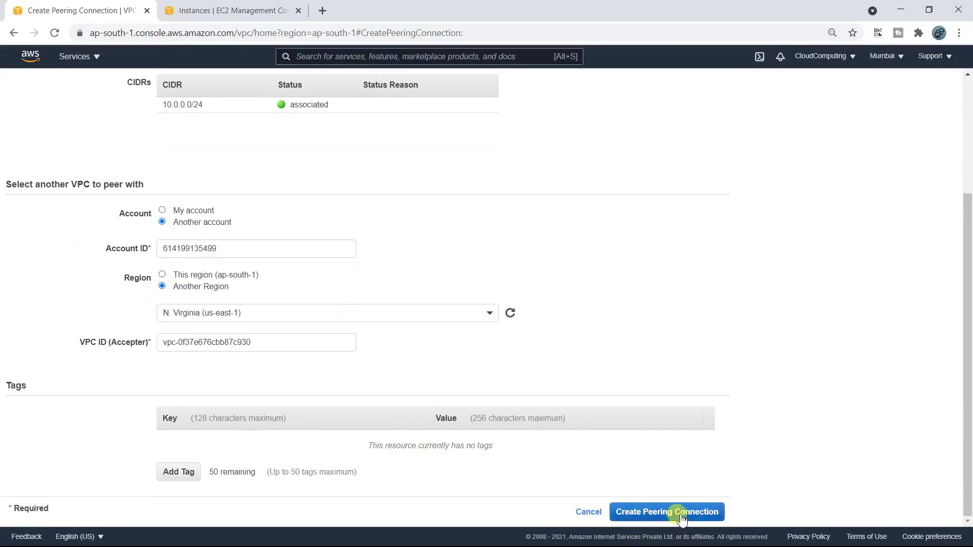
click(681, 513)
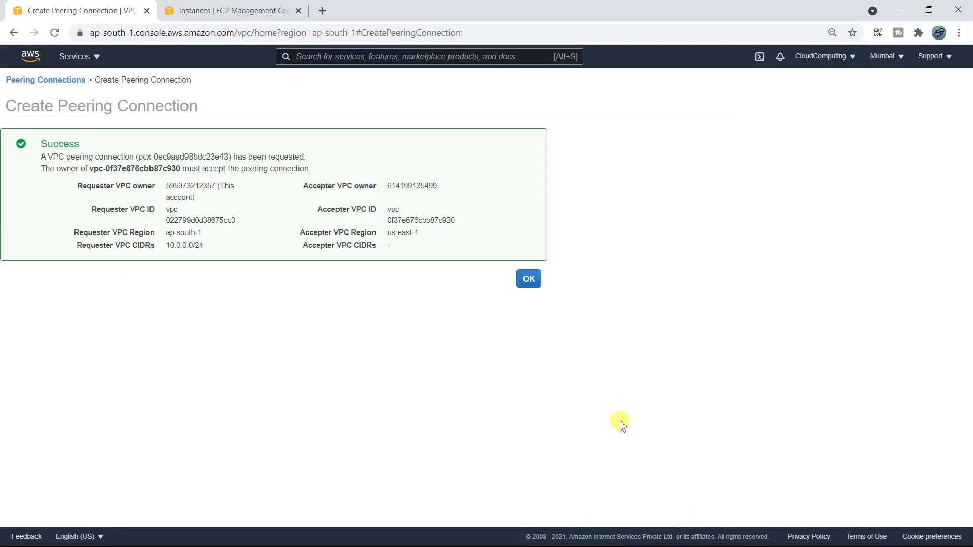
click(529, 279)
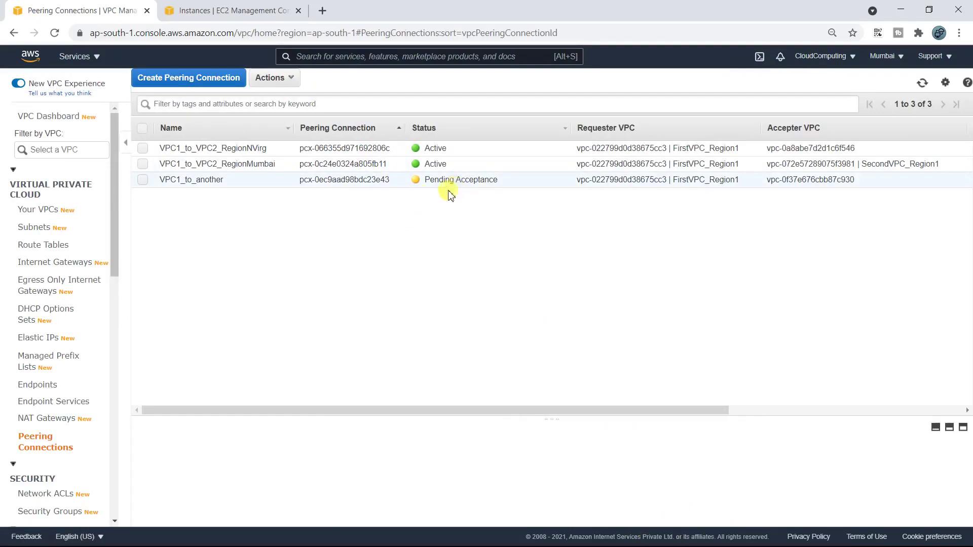
click(199, 182)
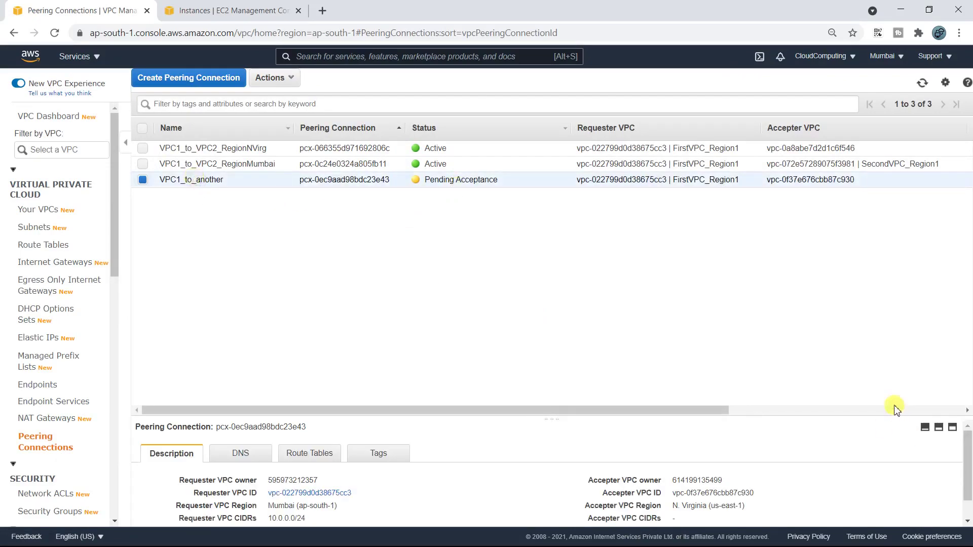
Step: Switch to the other account's VPC console in Edge and open its peering connections
key(alt+Tab)
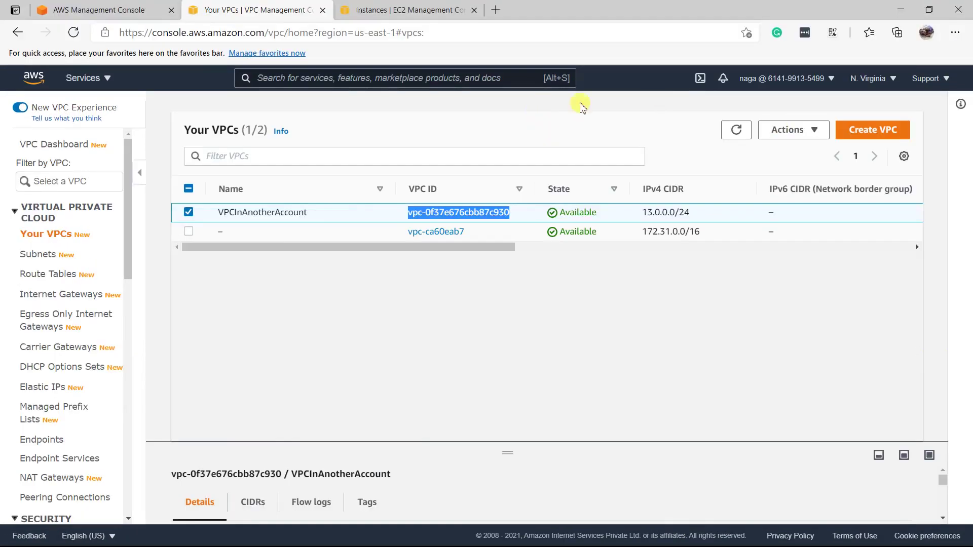
scroll(74, 457, down, 6)
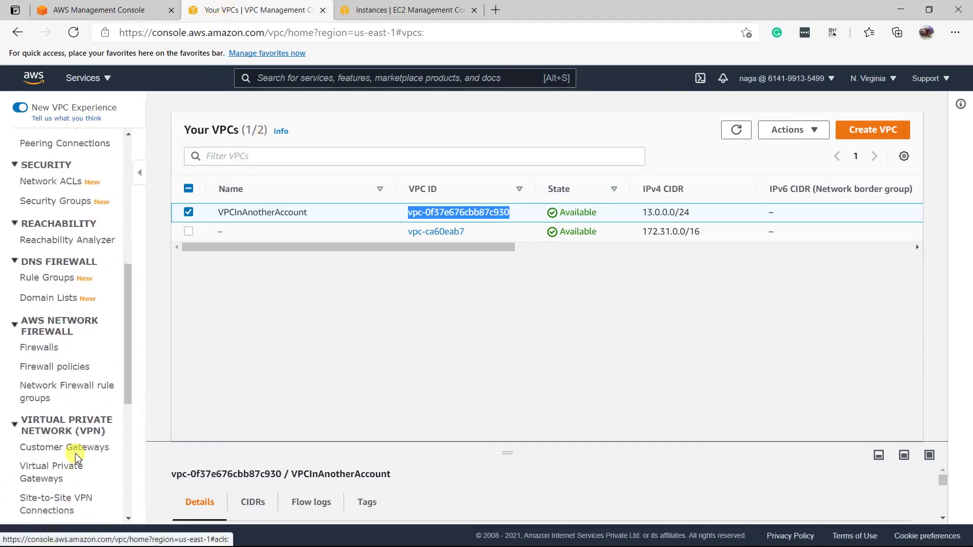
scroll(76, 458, up, 5)
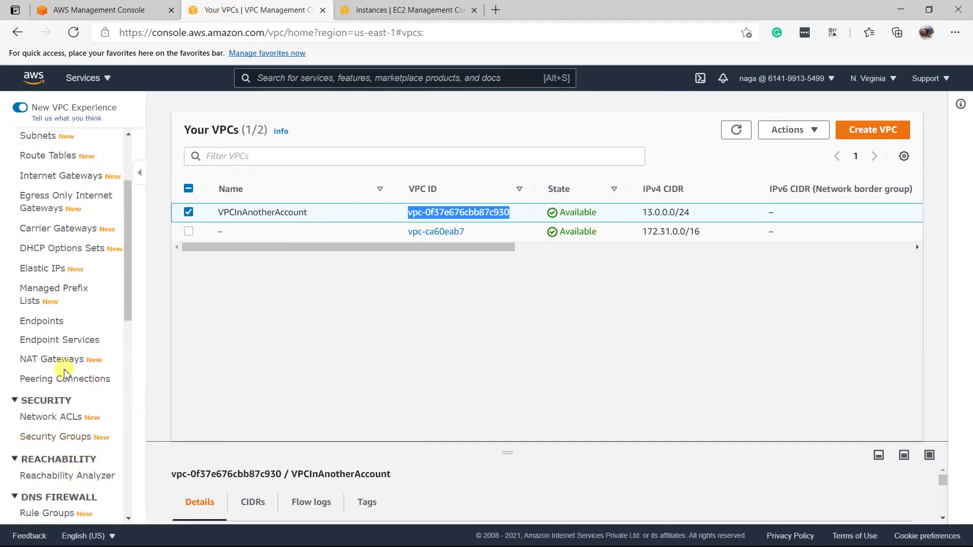
click(65, 384)
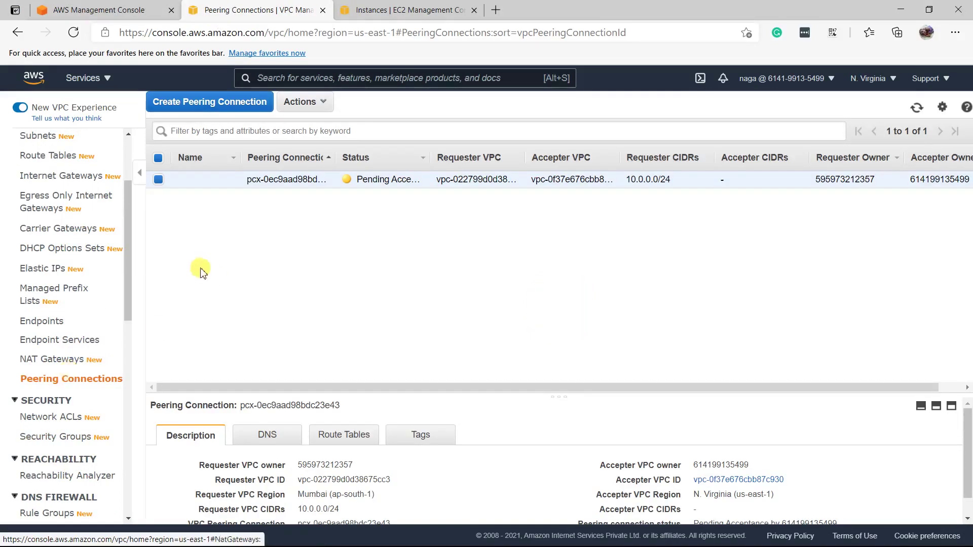
Step: Accept the pending peering request from the Mumbai VPC, dismiss the confirmation and refresh the peering connections list
click(302, 102)
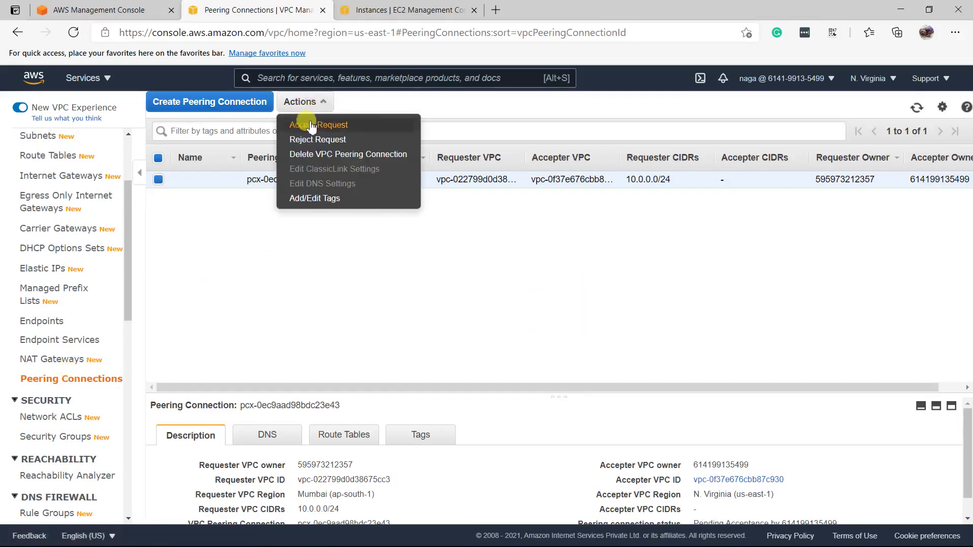
click(310, 125)
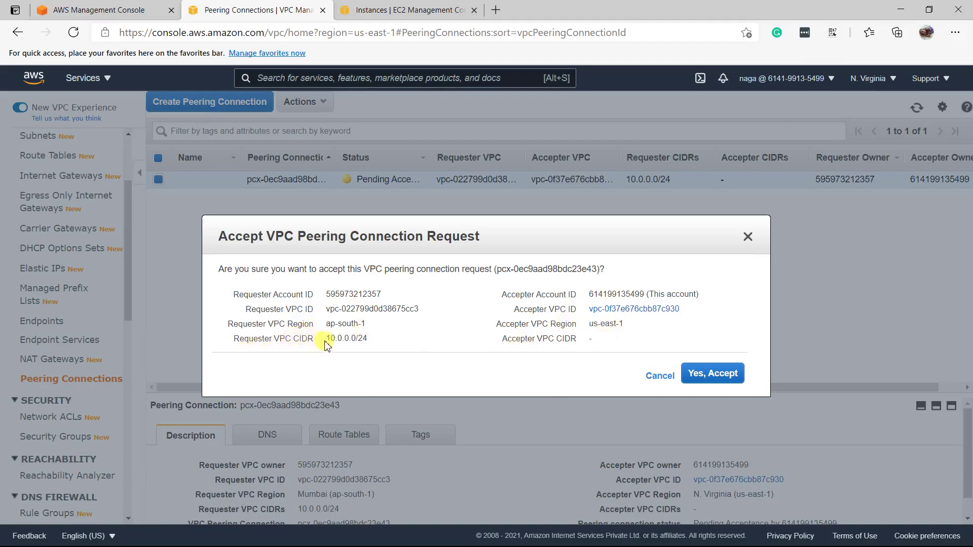
drag(330, 338, 368, 338)
click(350, 368)
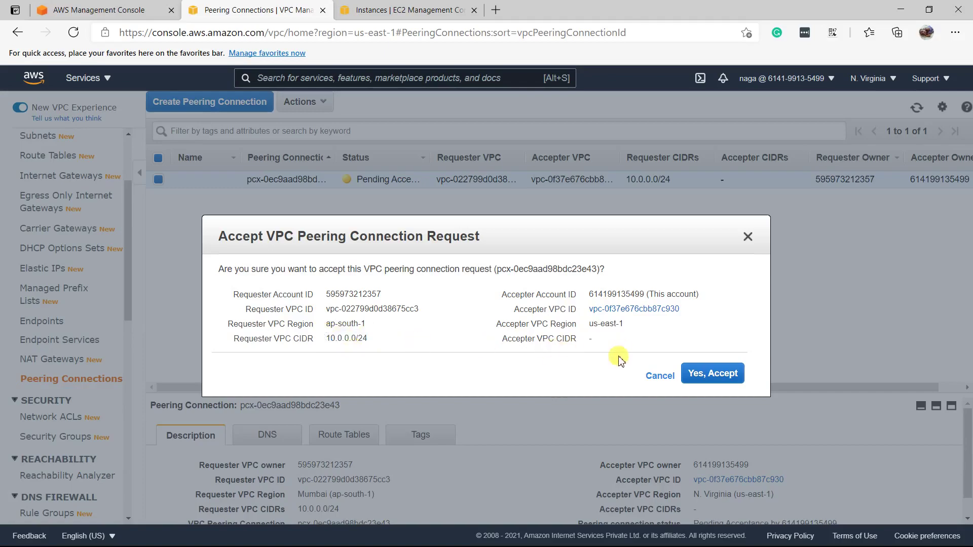
click(697, 378)
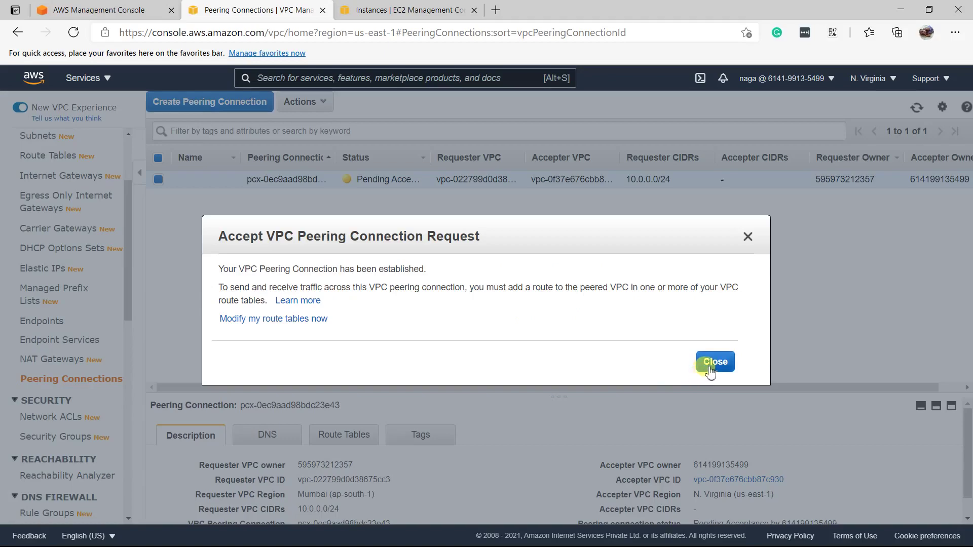
click(712, 364)
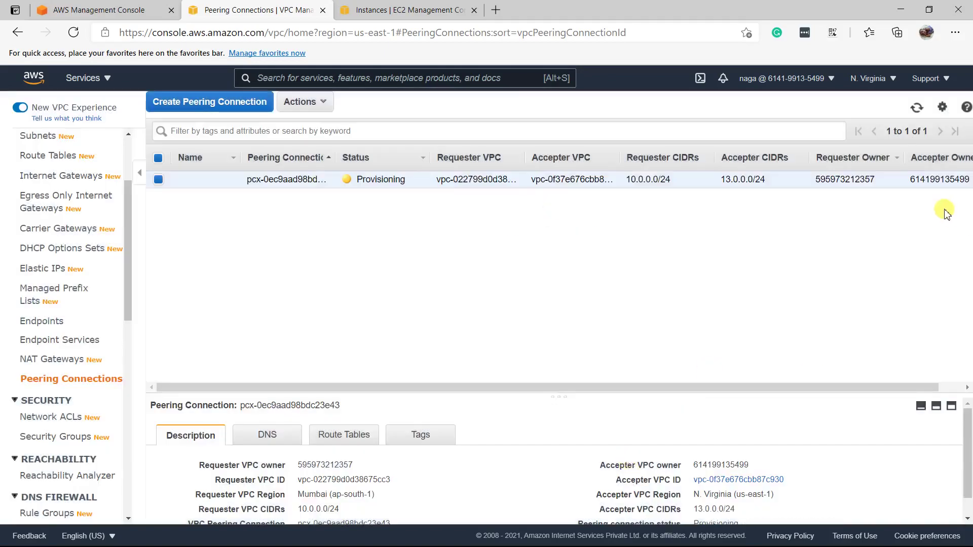
click(916, 108)
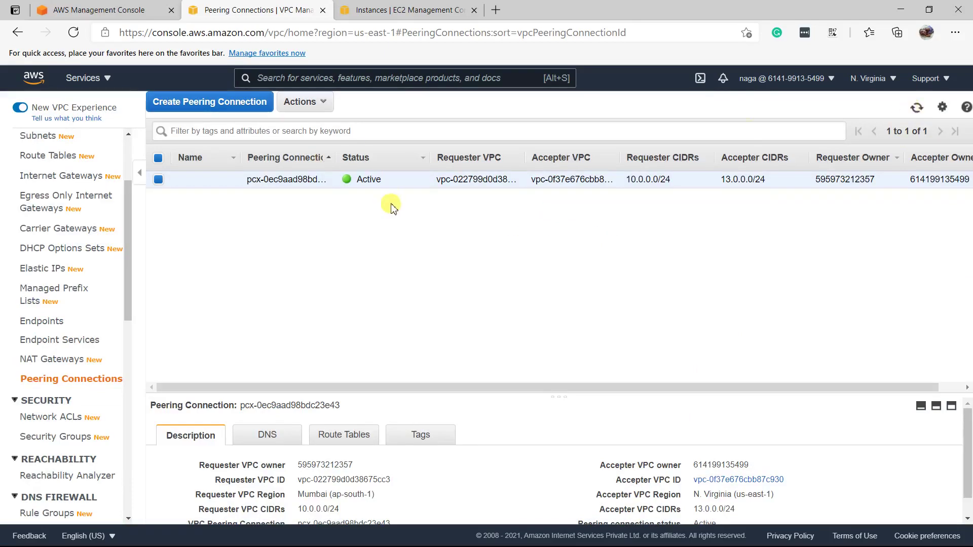
Step: Return to the Mumbai console in Chrome and open the routes of route table FirstRT_VPC1_Public for editing
key(alt+Tab)
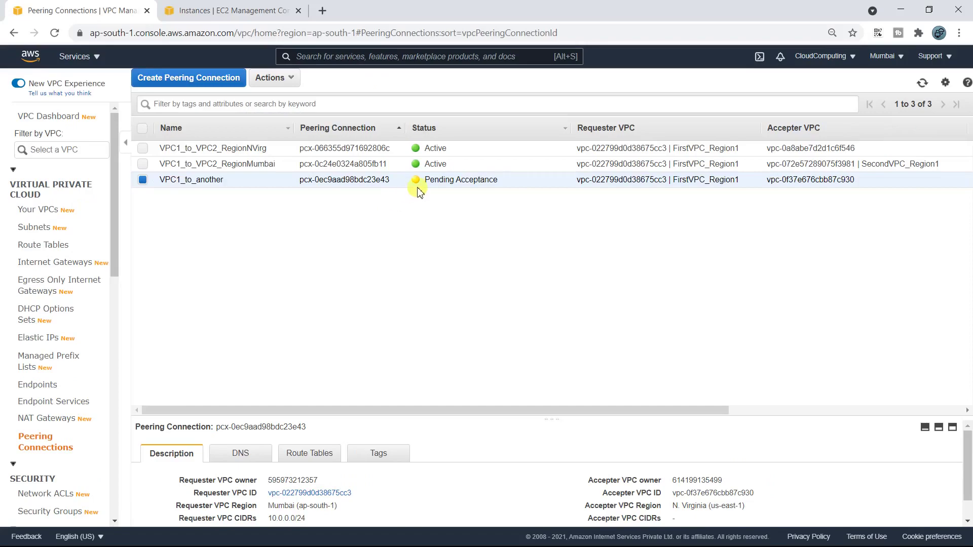
click(54, 246)
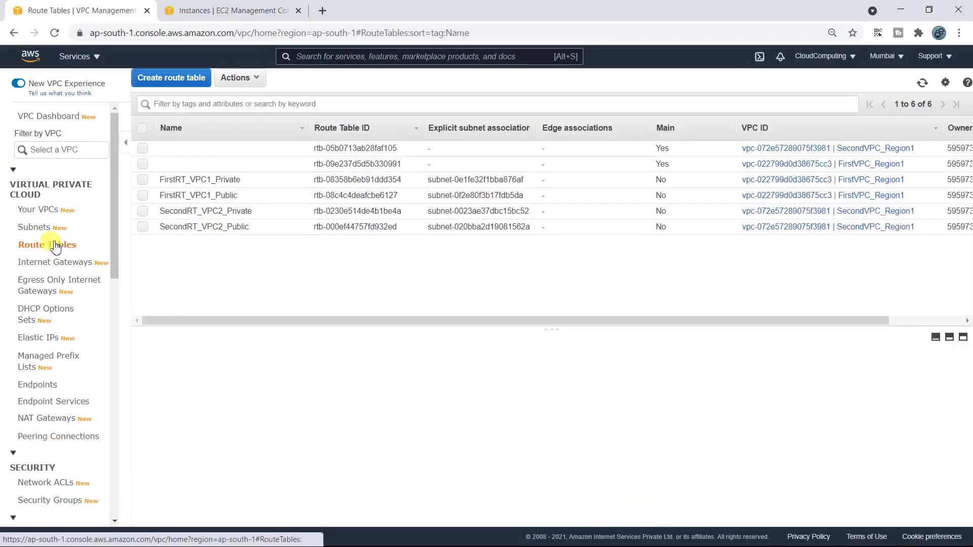
click(197, 195)
click(248, 364)
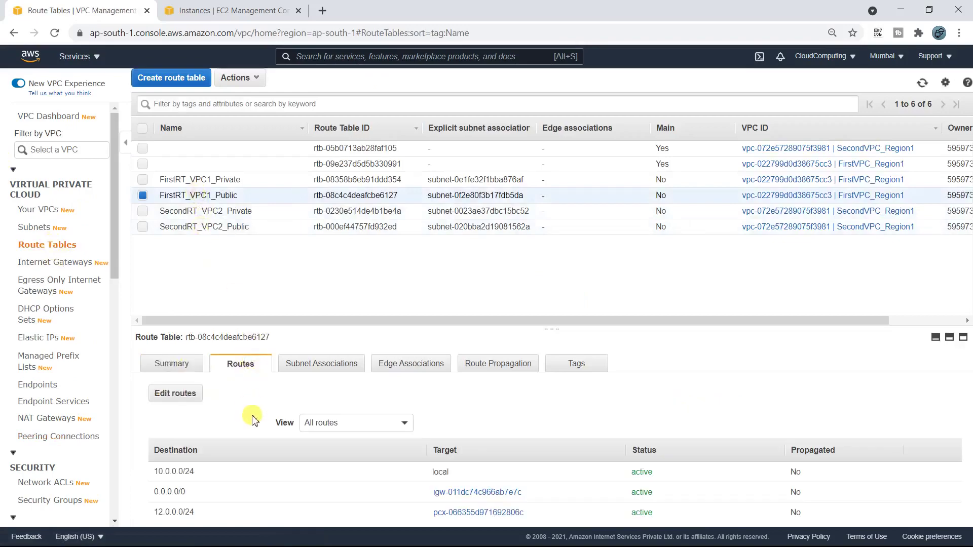
click(172, 394)
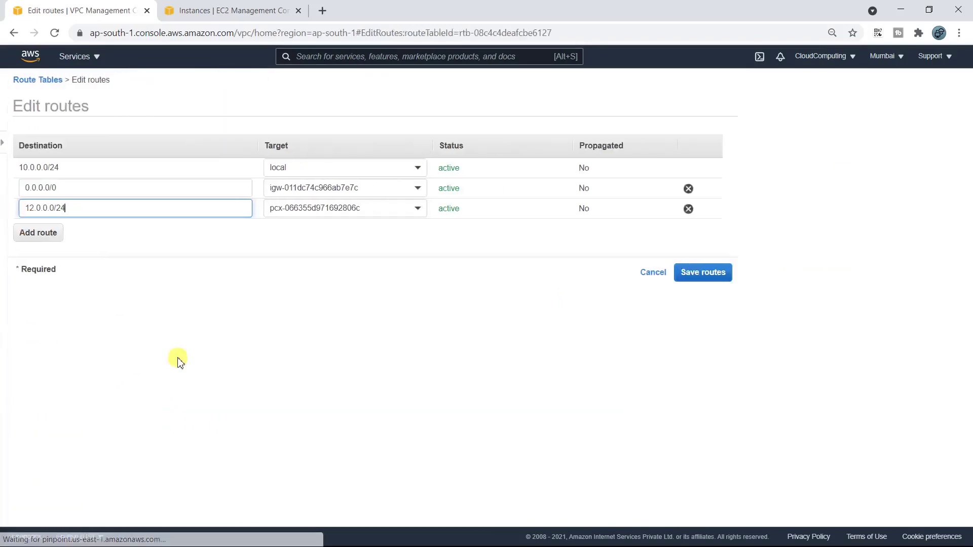
Step: Add a route to 13.0.0.0/24 targeting peering connection pcx-066355d971692806c (VPC1_to_VPC2_RegionNVirg), save the routes and return to the route tables
click(51, 232)
click(62, 230)
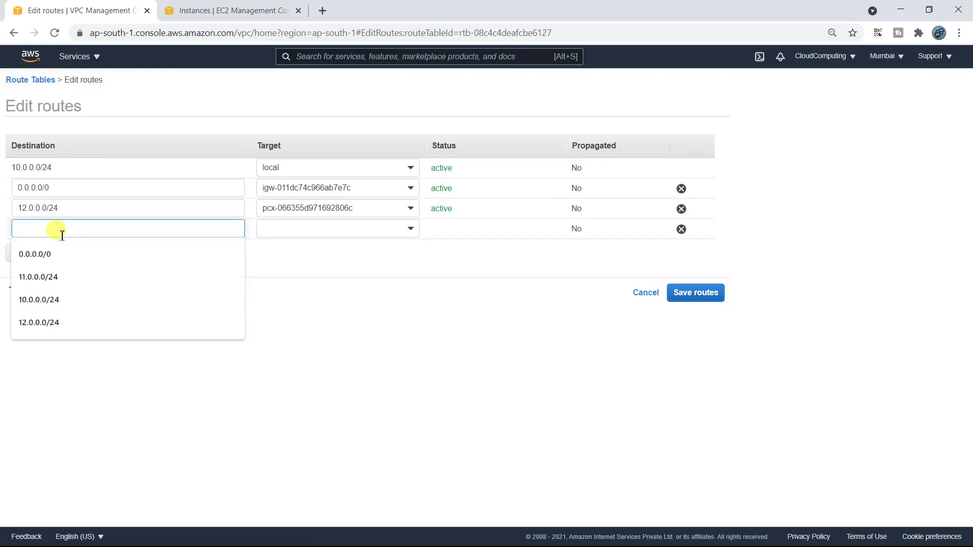
text(13.0.0.0)
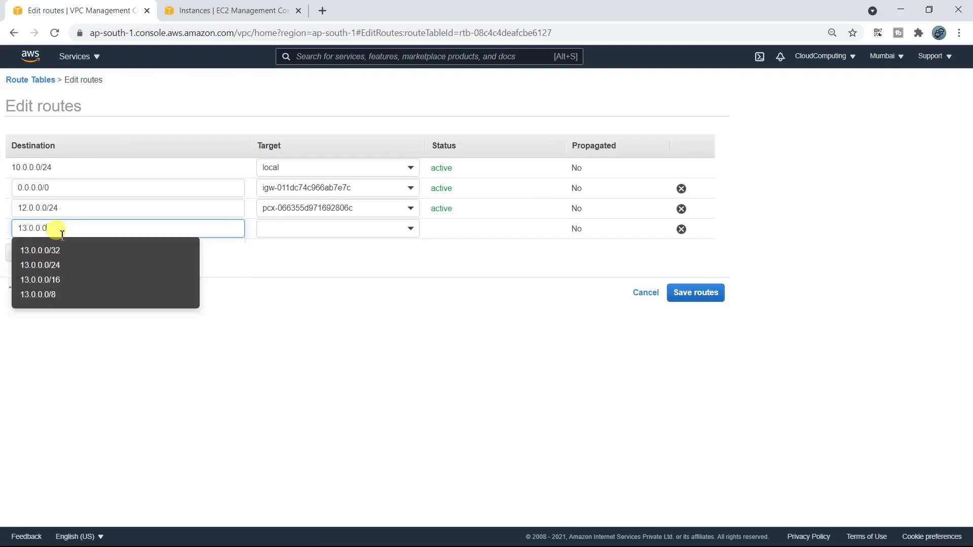
text(/24)
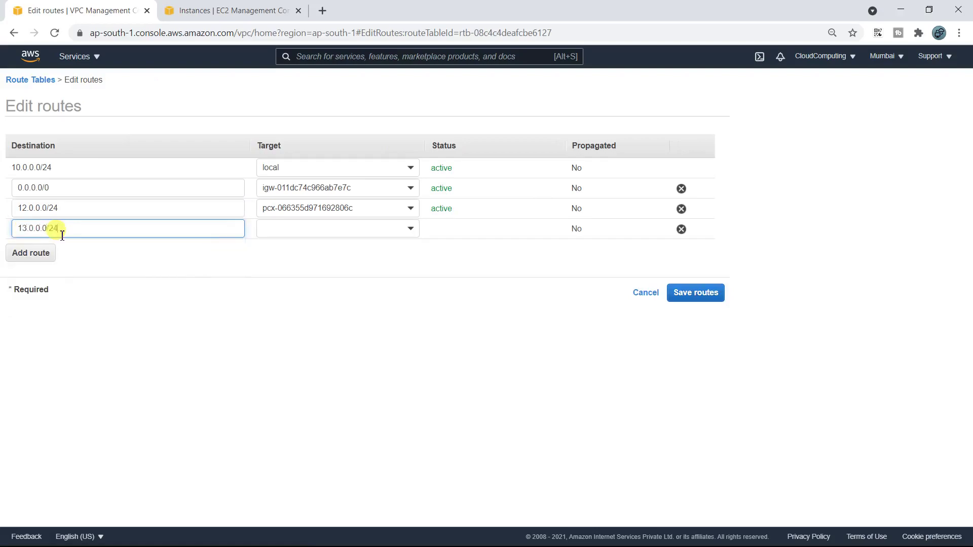
click(696, 294)
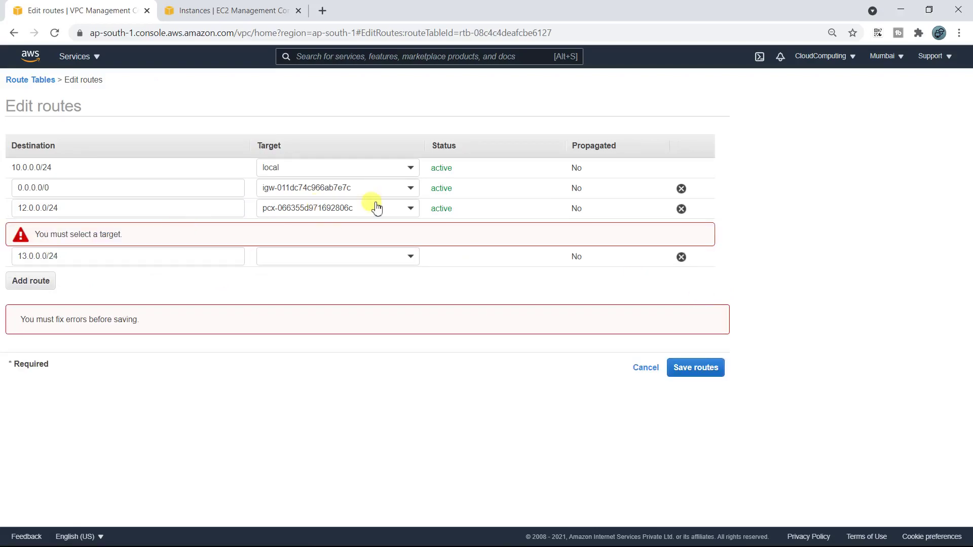
click(319, 256)
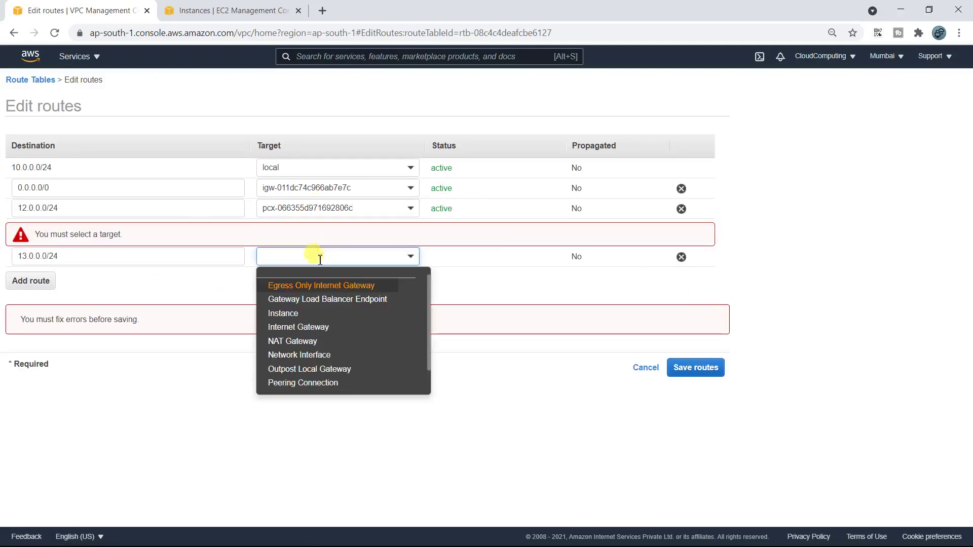
click(309, 383)
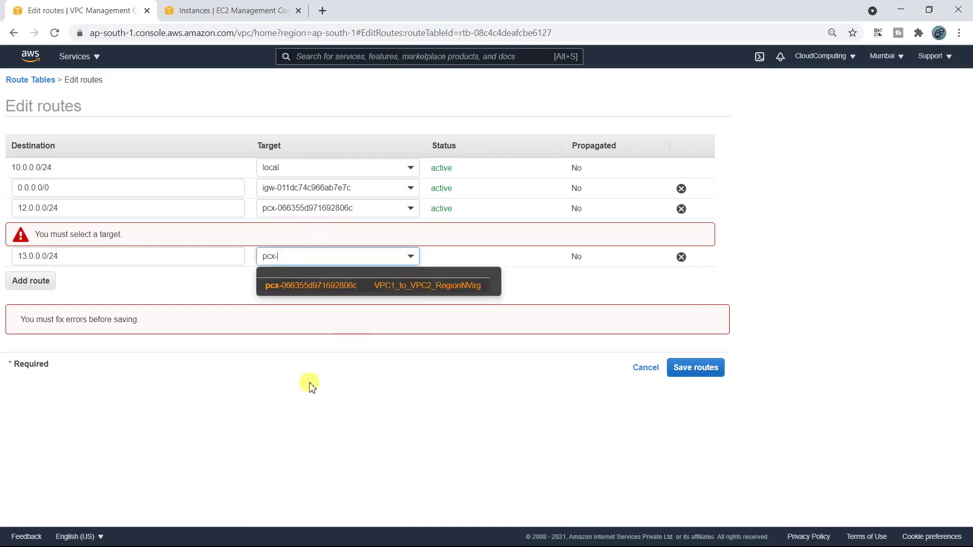
click(417, 286)
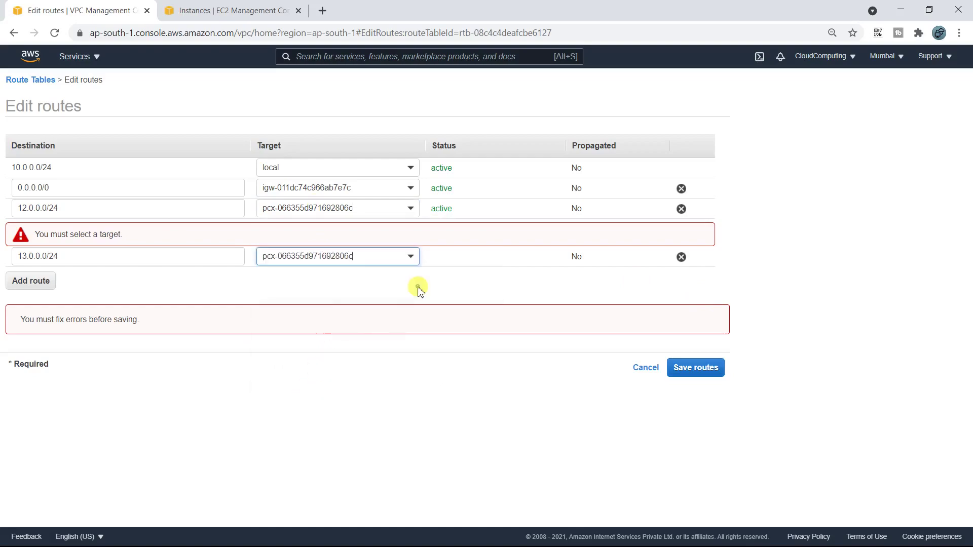
click(679, 372)
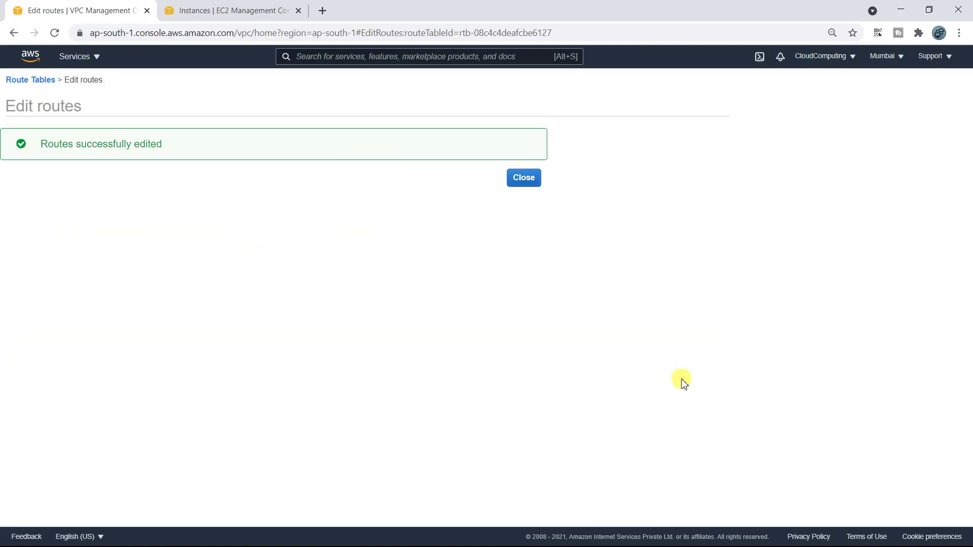
click(521, 176)
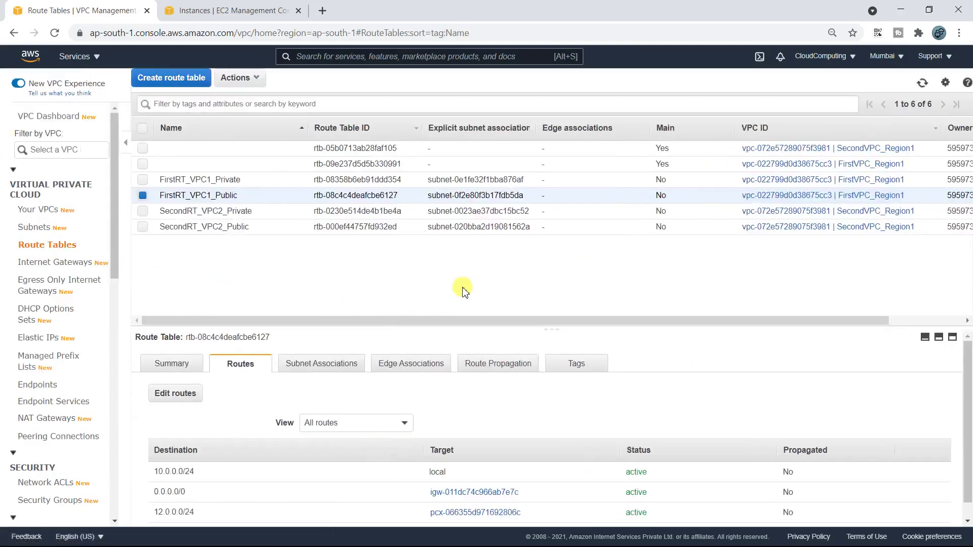
Step: Switch to the other account's console in Edge and open the routes of route table PrivateRT for editing
key(alt+Tab)
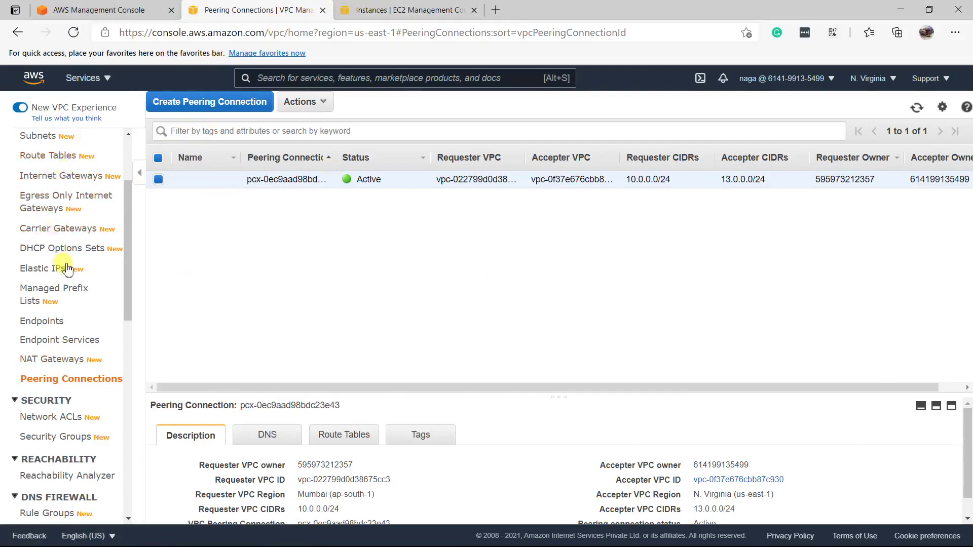
scroll(68, 268, up, 3)
click(57, 279)
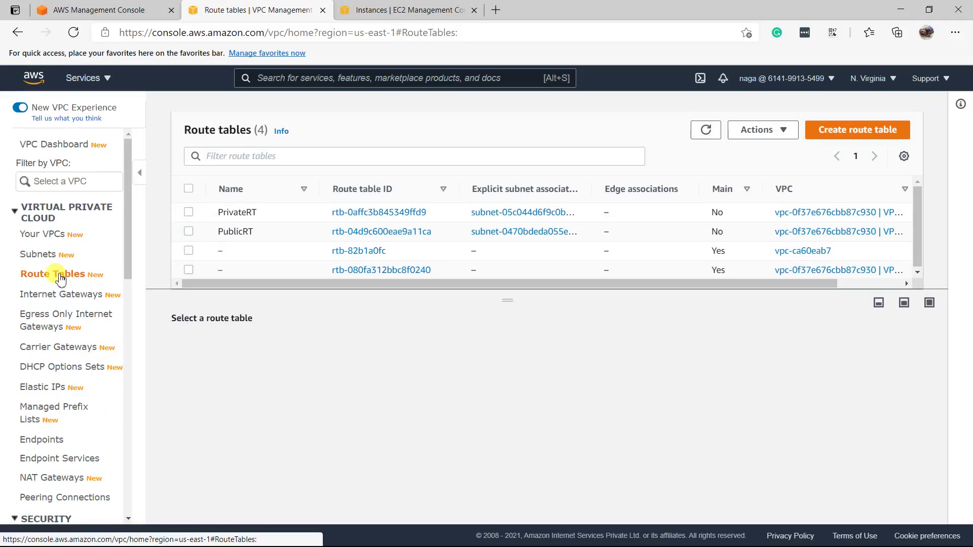
click(244, 211)
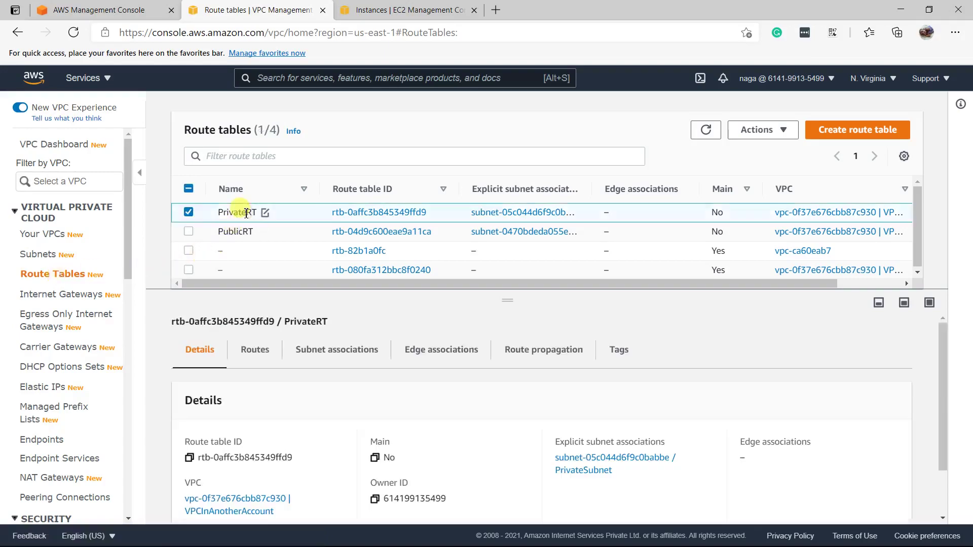
click(257, 357)
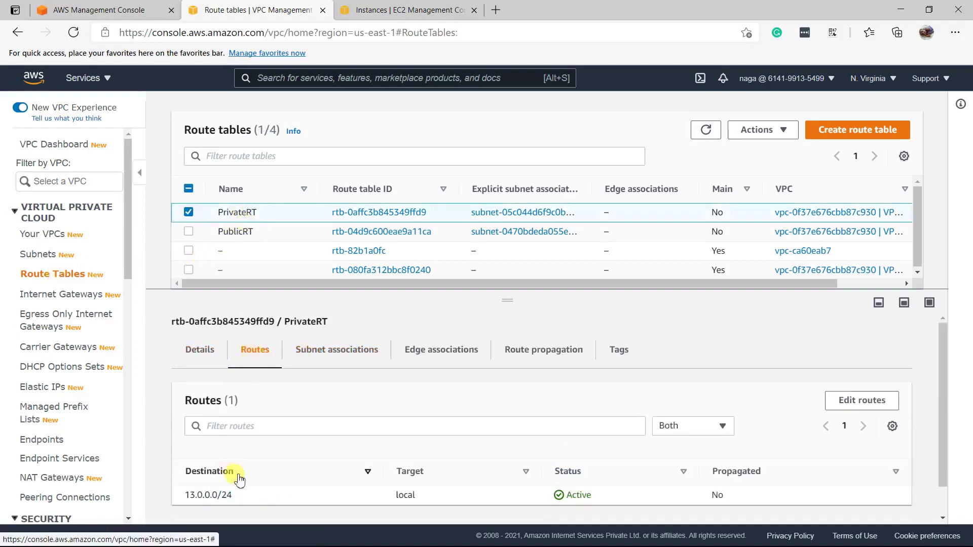
click(863, 399)
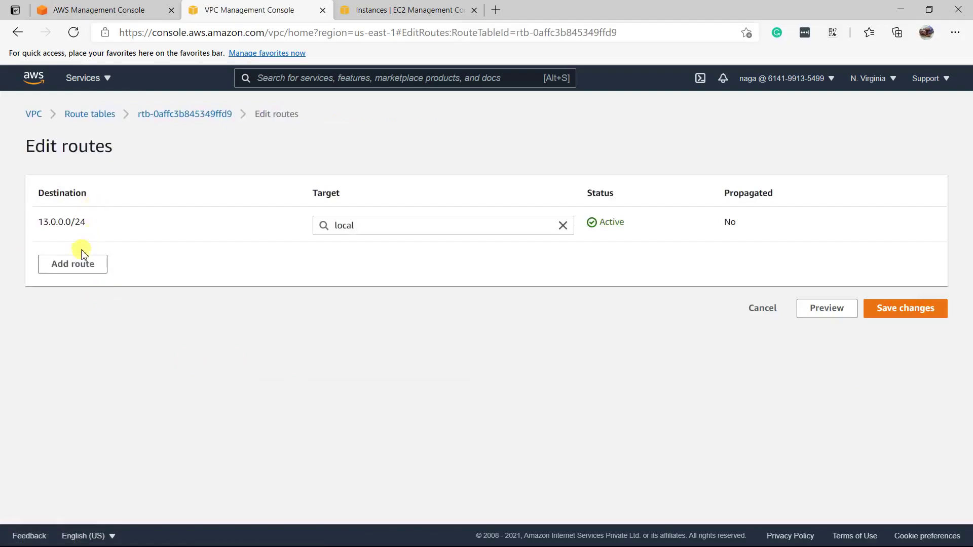
Step: Add a route to 10.0.0.0/24 in PrivateRT targeting peering connection pcx-0ec9aad98bdc23e43
click(76, 261)
click(72, 259)
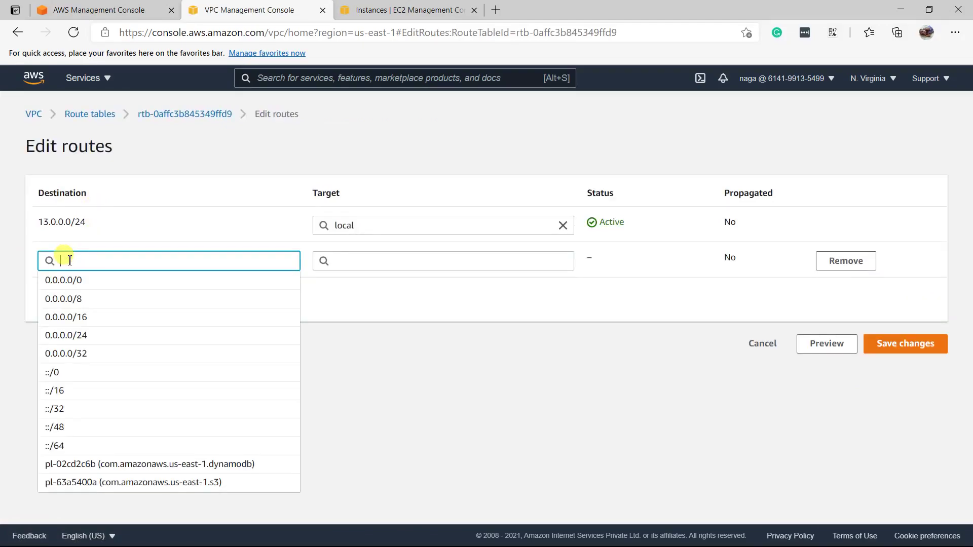
text(10)
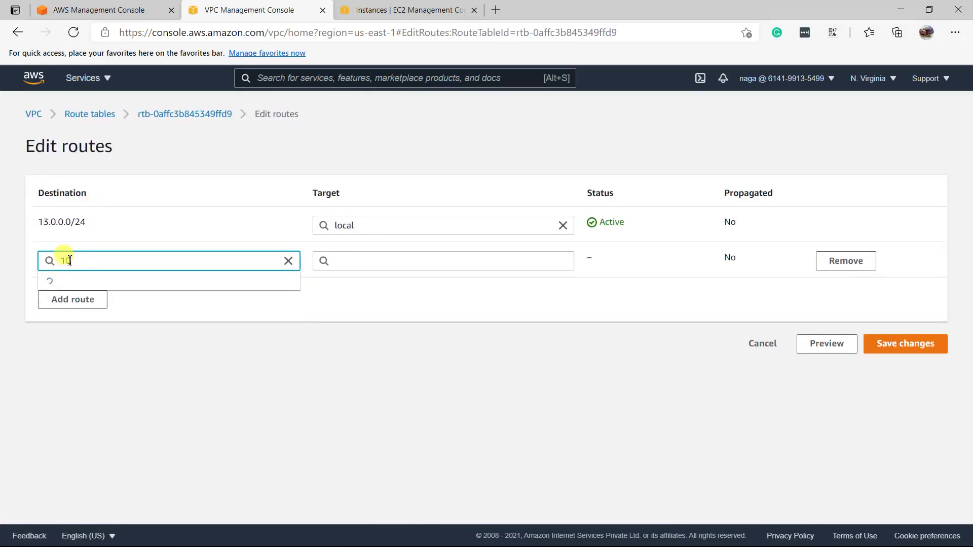
text(.0.0.)
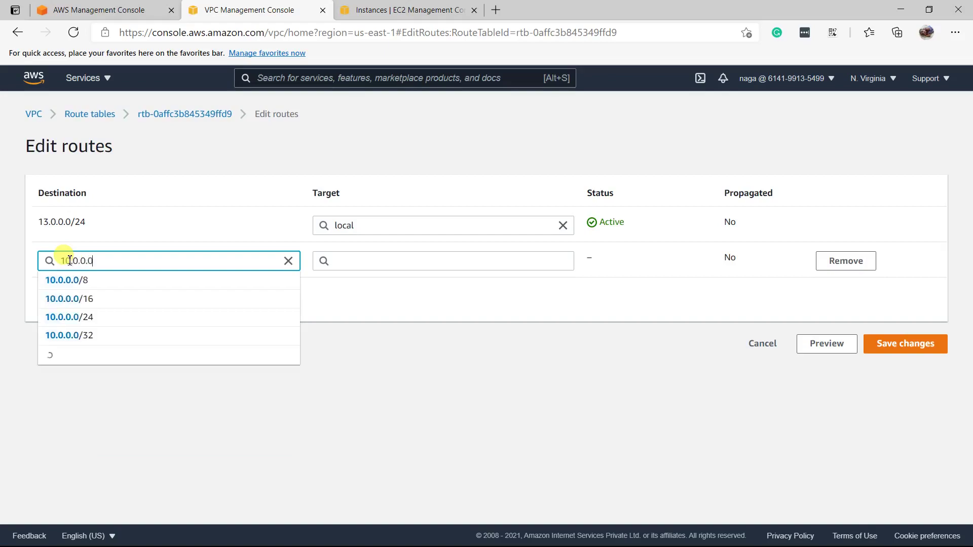
text(0/24)
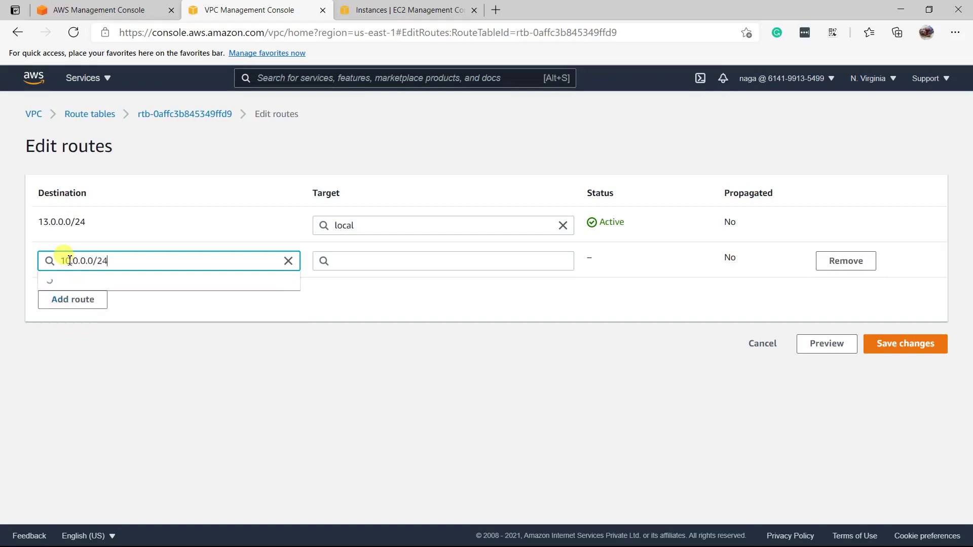
click(346, 259)
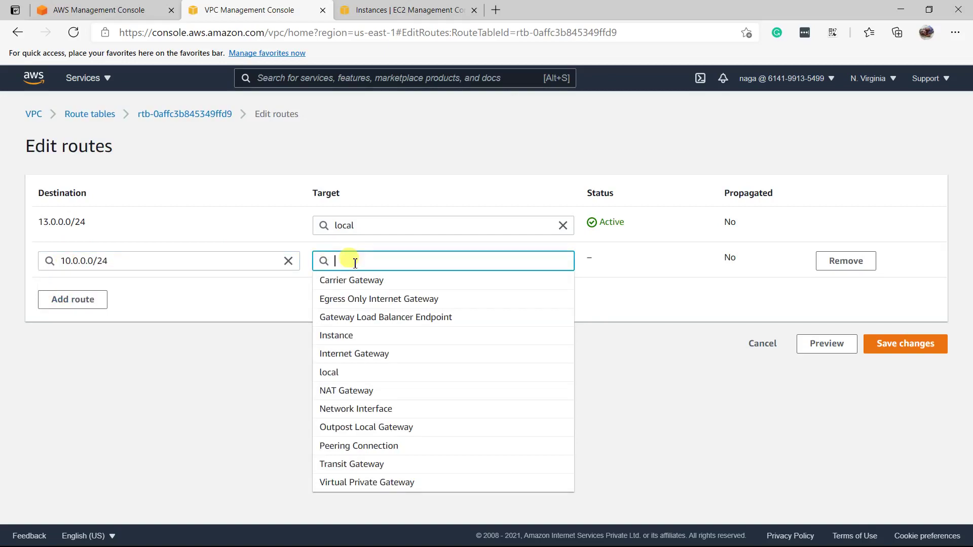
click(360, 446)
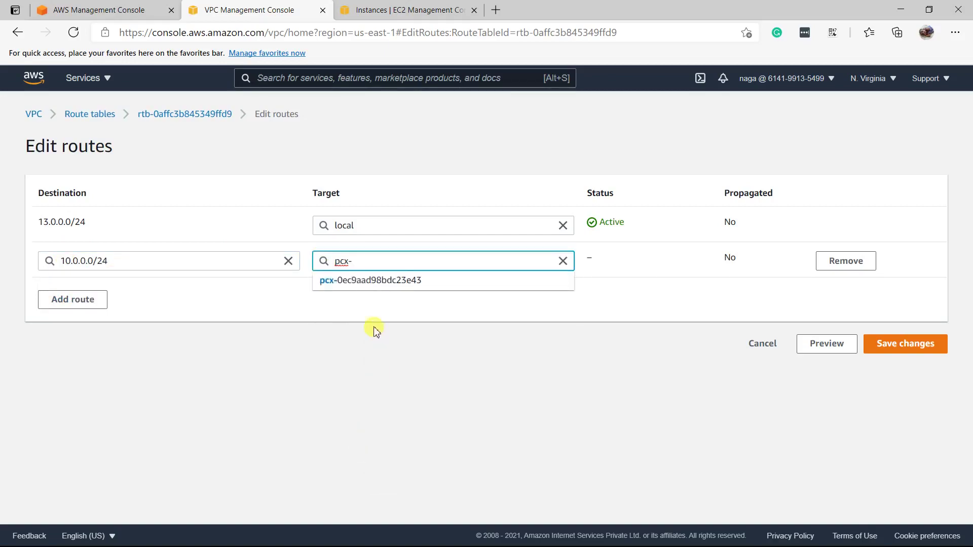
click(351, 284)
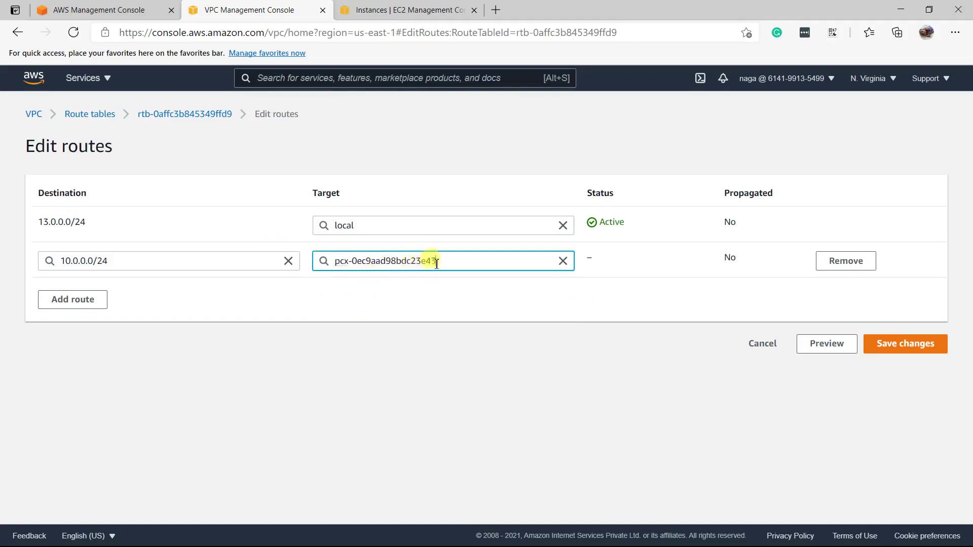
Step: Check the target's peering ID against VPC1_to_another in the Mumbai console in Chrome, and save PrivateRT's route changes in Edge
drag(437, 262, 399, 262)
key(alt+Tab)
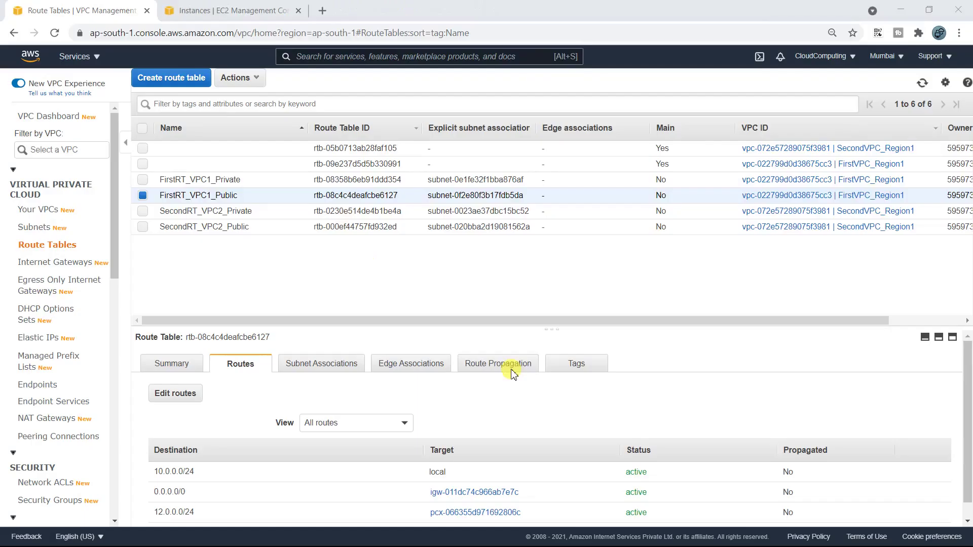
click(34, 436)
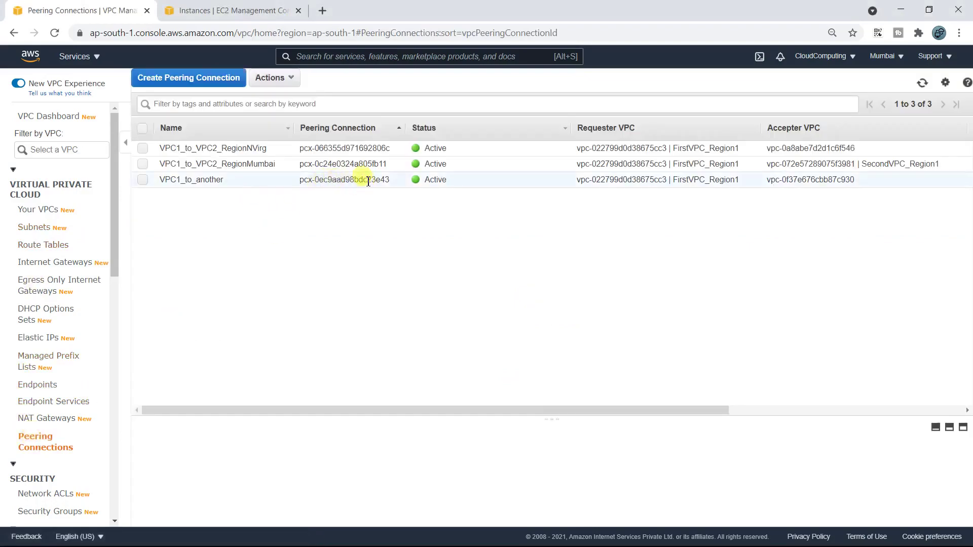
drag(365, 181, 397, 180)
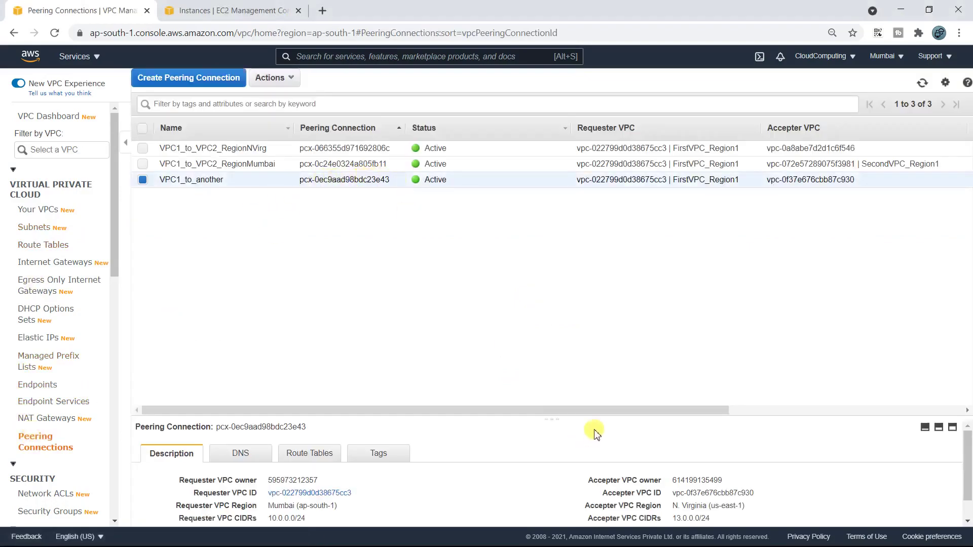
key(alt+Tab)
click(334, 324)
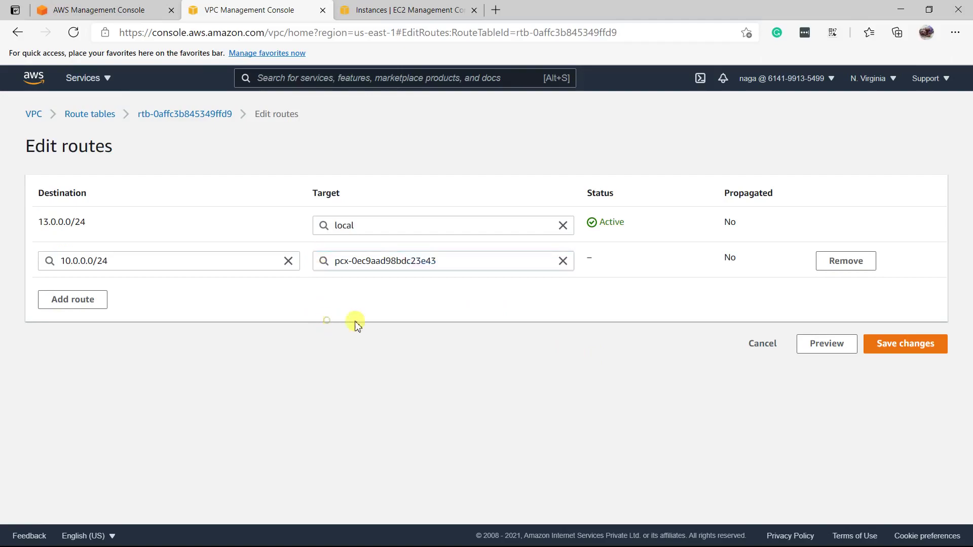
click(887, 344)
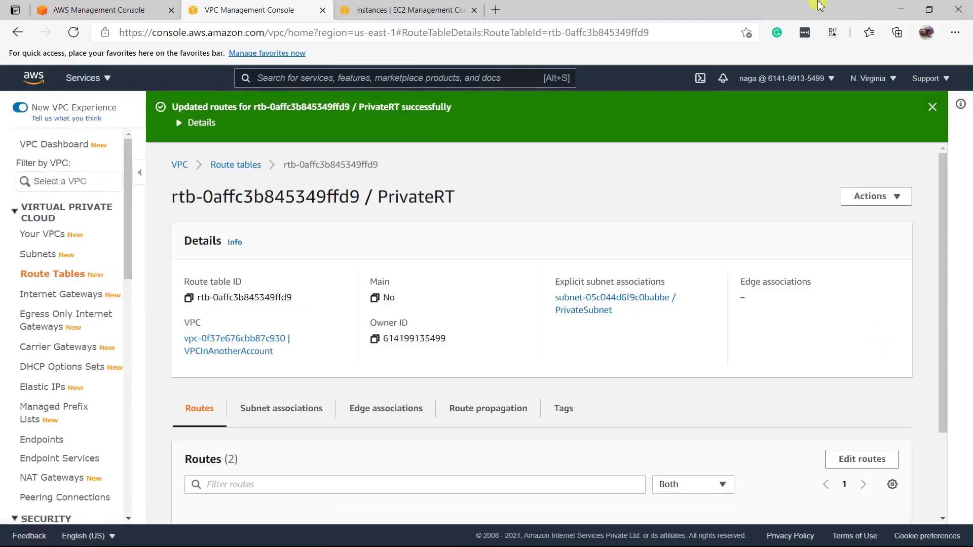
Step: Copy the VPC1_Public address 3.108.66.49 from the Notepad++ notes and connect to it with Remote Desktop, accepting the untrusted certificate
key(alt+Tab)
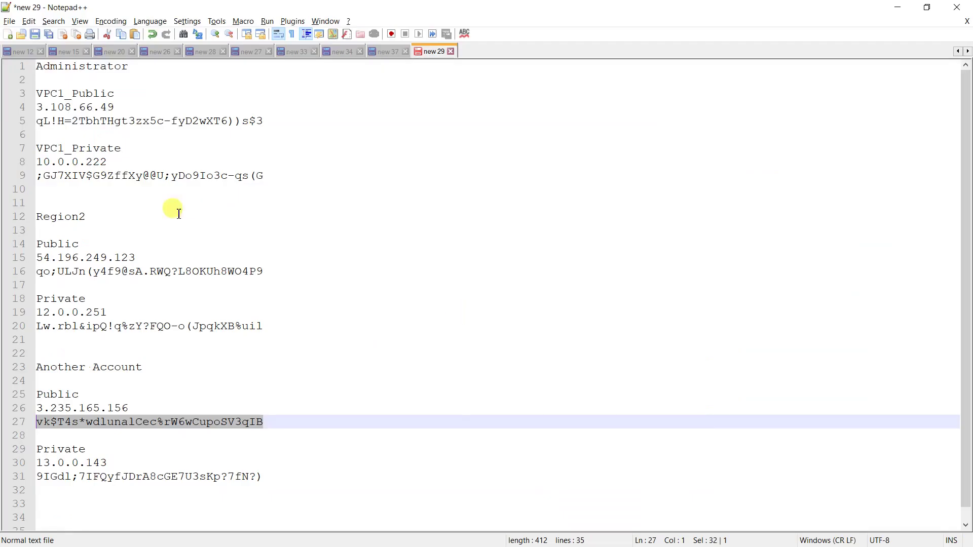
drag(116, 106, 36, 107)
key(ctrl+c)
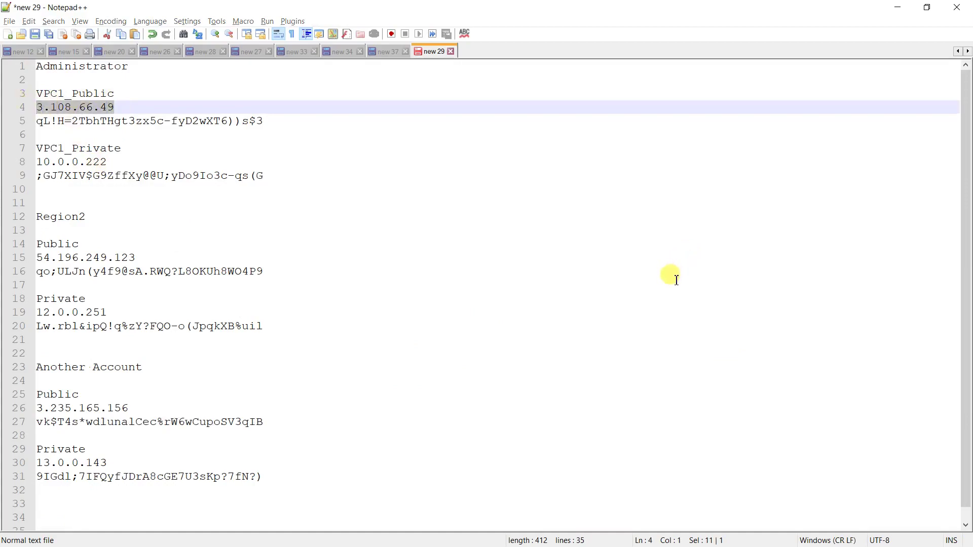
key(super+r)
key(Return)
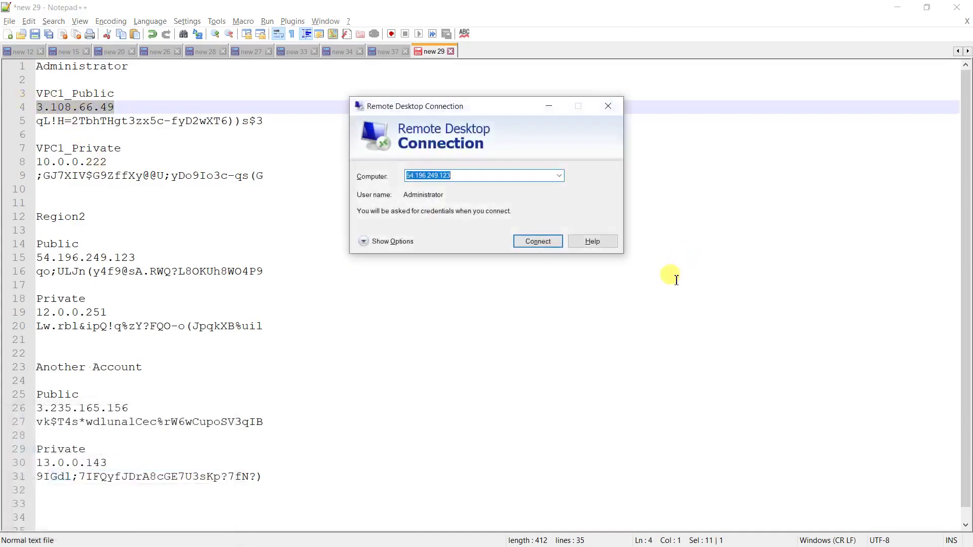
key(ctrl+v)
key(Return)
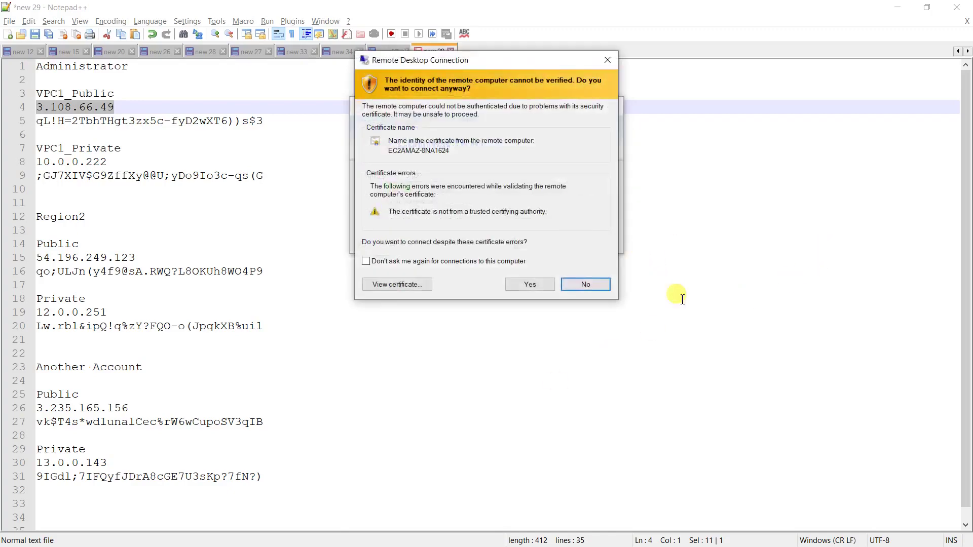
click(531, 287)
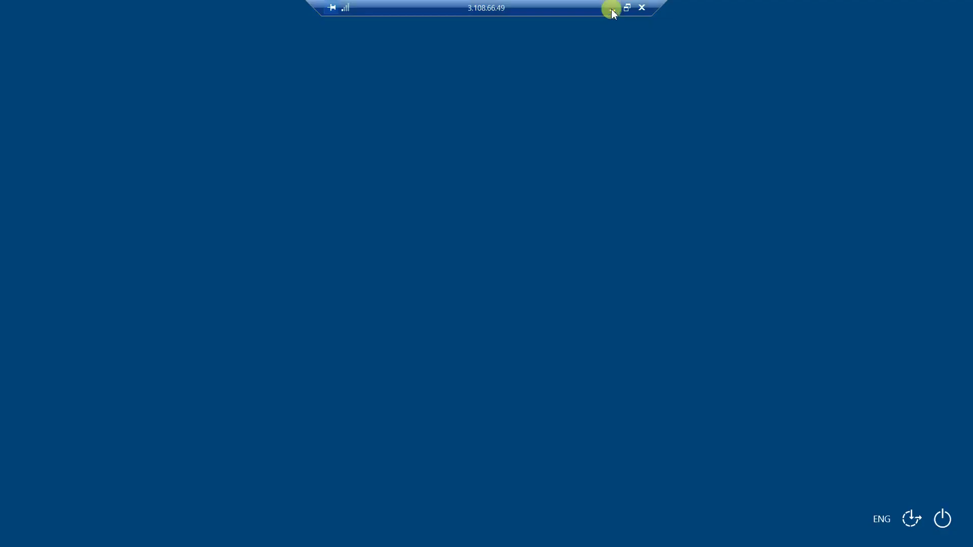
Step: Copy 13.0.0.143 from the notes and try a Remote Desktop connection to it from inside the 3.108.66.49 session
click(612, 9)
drag(109, 463, 36, 464)
key(ctrl+c)
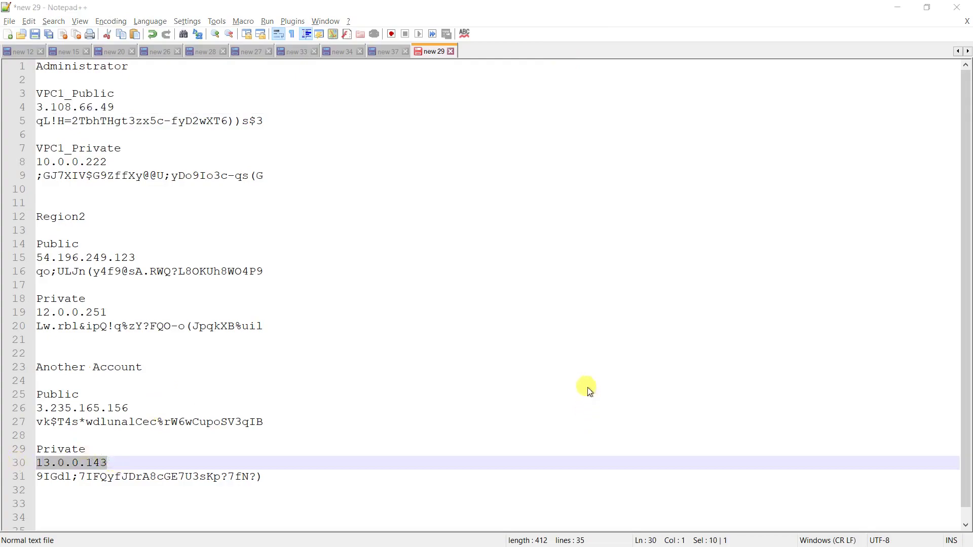
key(alt+Tab)
key(super+r)
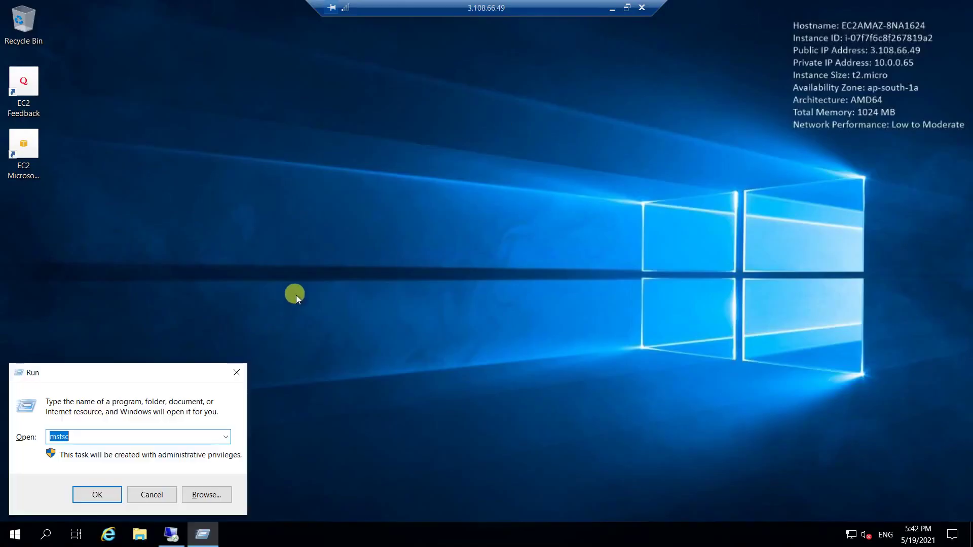
key(Return)
key(ctrl+v)
key(Return)
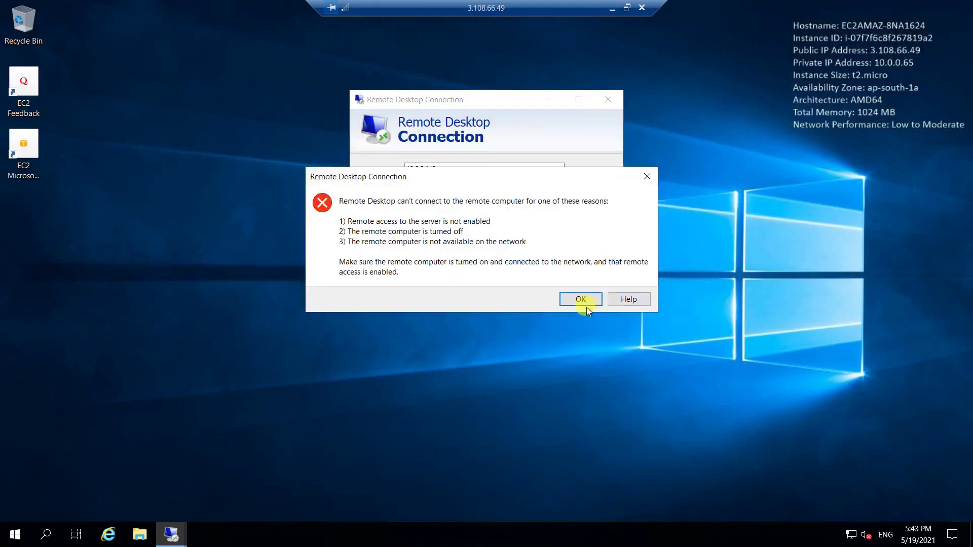
click(583, 304)
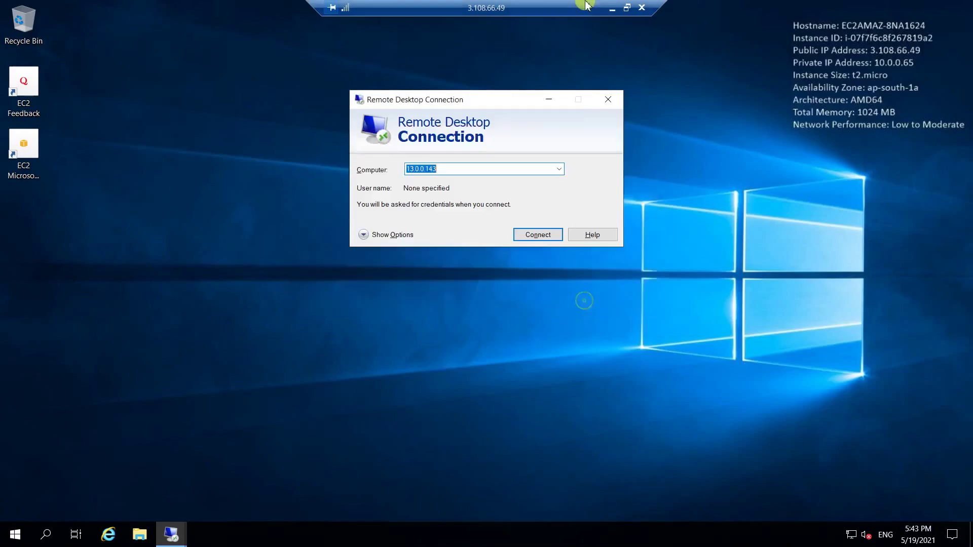
Step: Return to the Notepad++ notes and review the VPC1_Public address and the other account's private server address
click(612, 12)
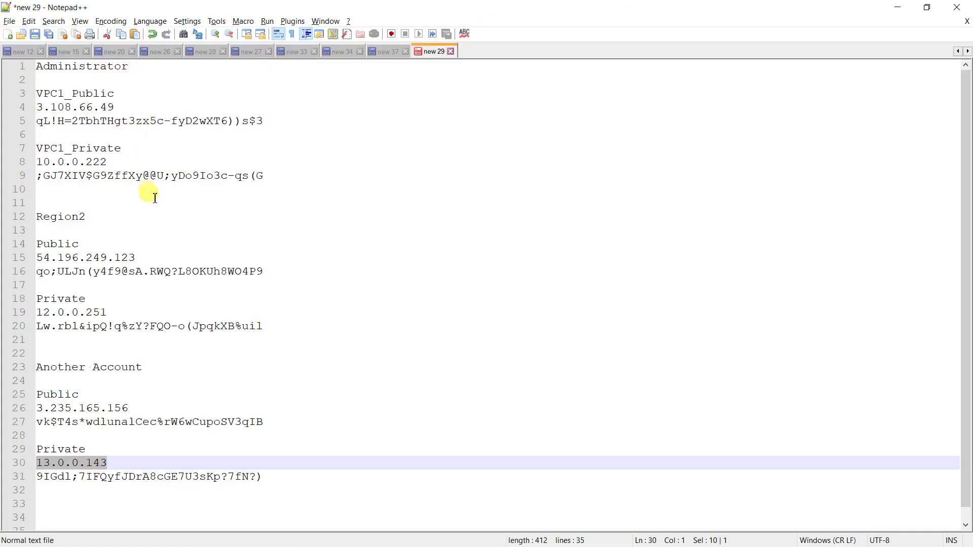
drag(119, 108, 36, 107)
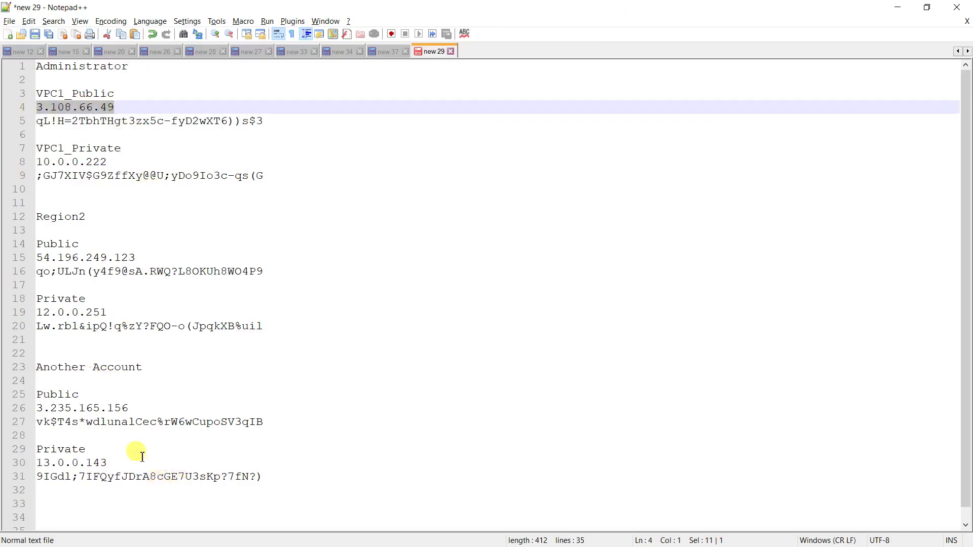
drag(109, 462, 31, 462)
click(481, 404)
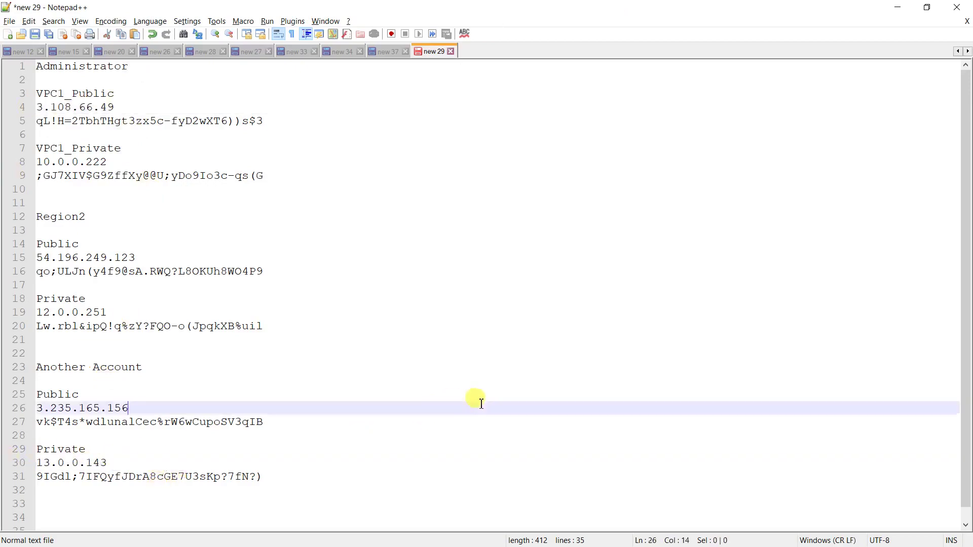
Step: Switch to the other account's console in Edge and review the routes of route table PrivateRT
key(alt+Tab)
key(alt+Tab)
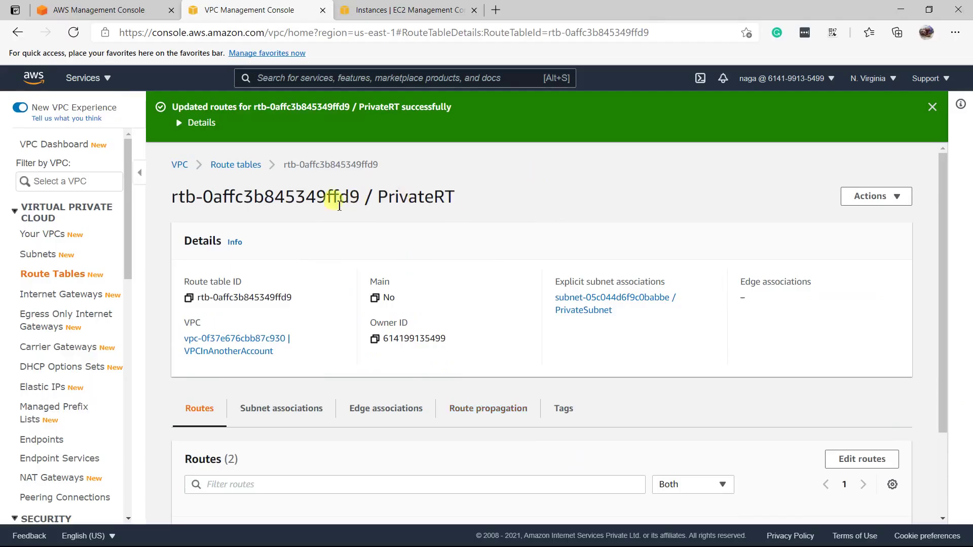
click(232, 164)
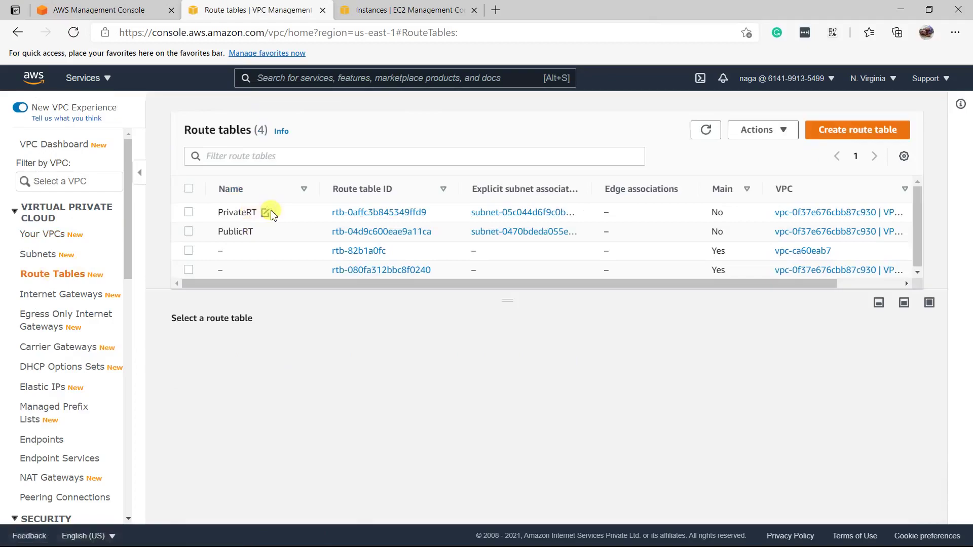
click(272, 215)
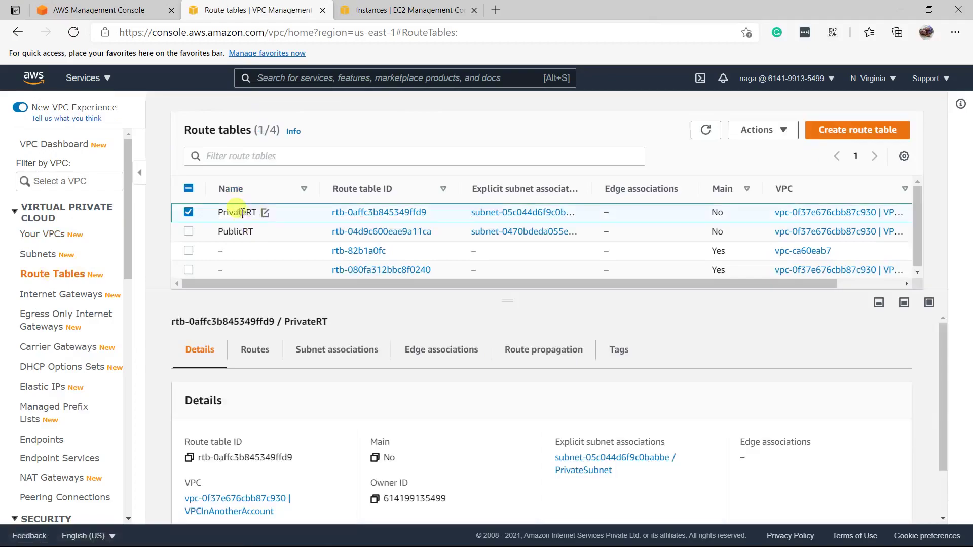
click(258, 354)
scroll(315, 456, down, 2)
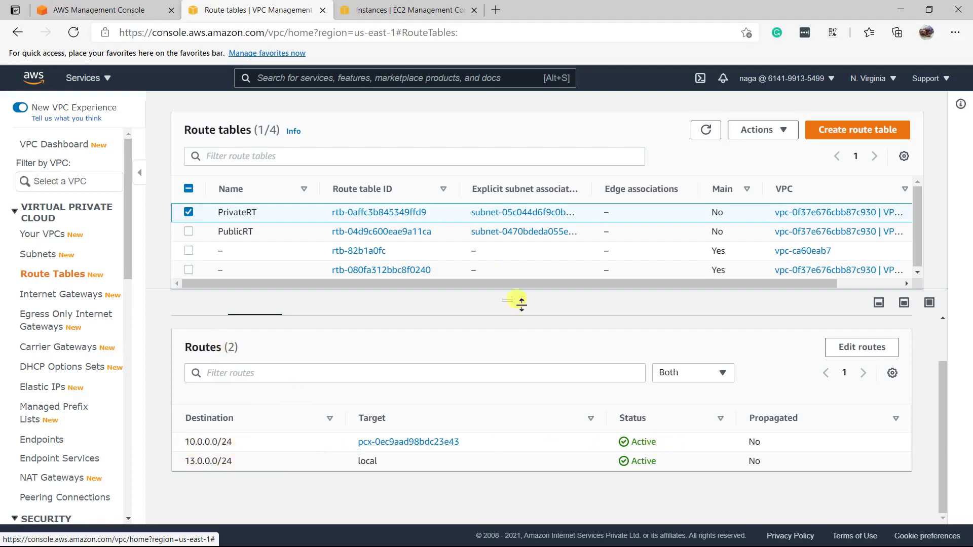
Step: Copy PrivateServer's private IPv4 address from the EC2 instances and compare it with the Private entry in the Notepad++ notes
click(406, 14)
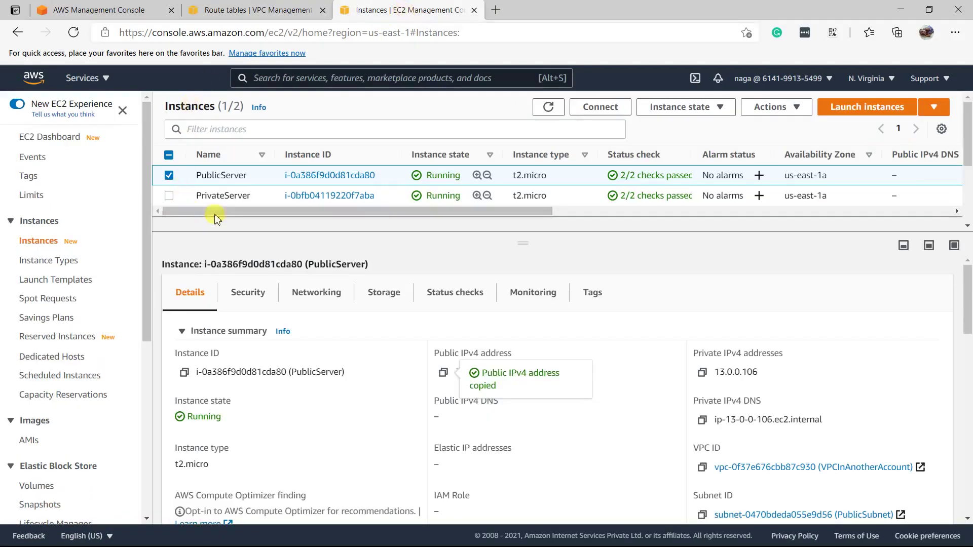
click(228, 193)
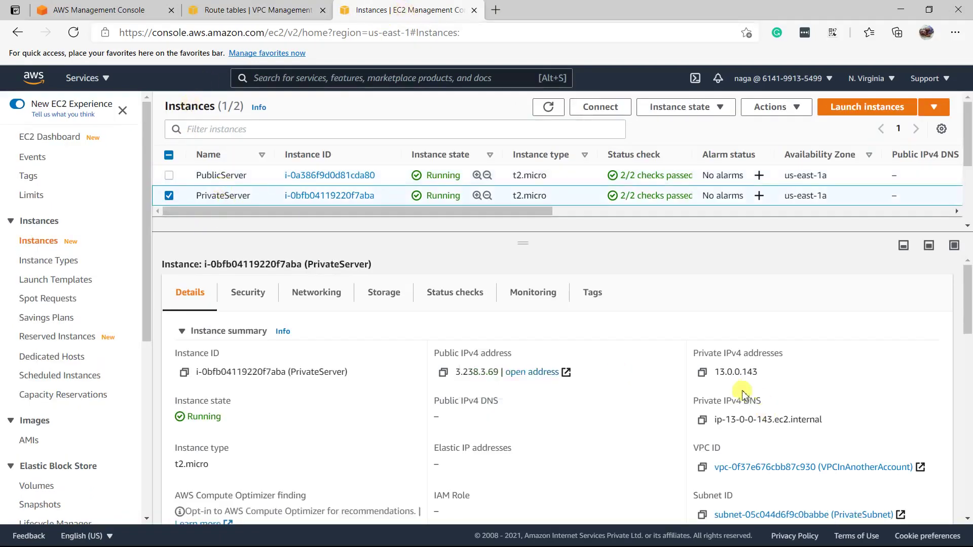
click(701, 372)
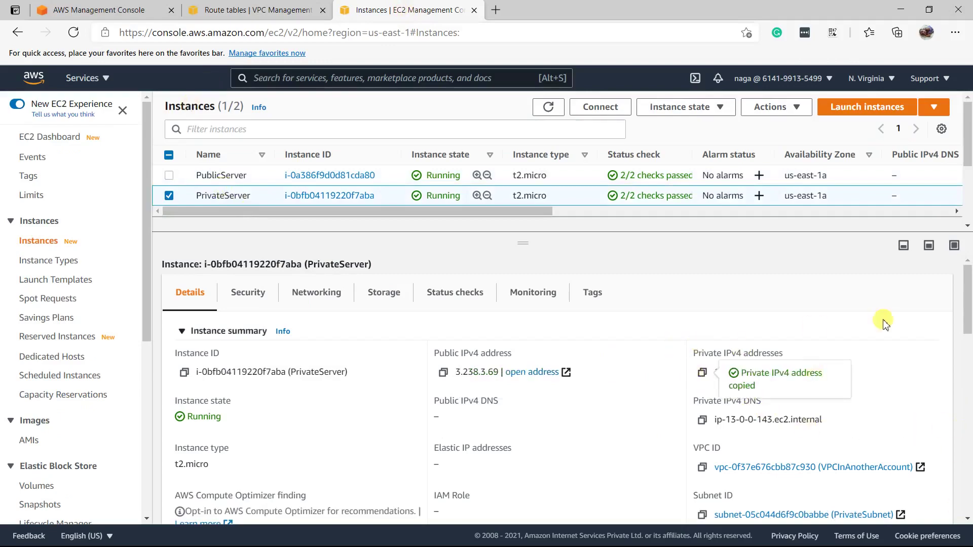
key(alt+Tab)
key(alt+Tab)
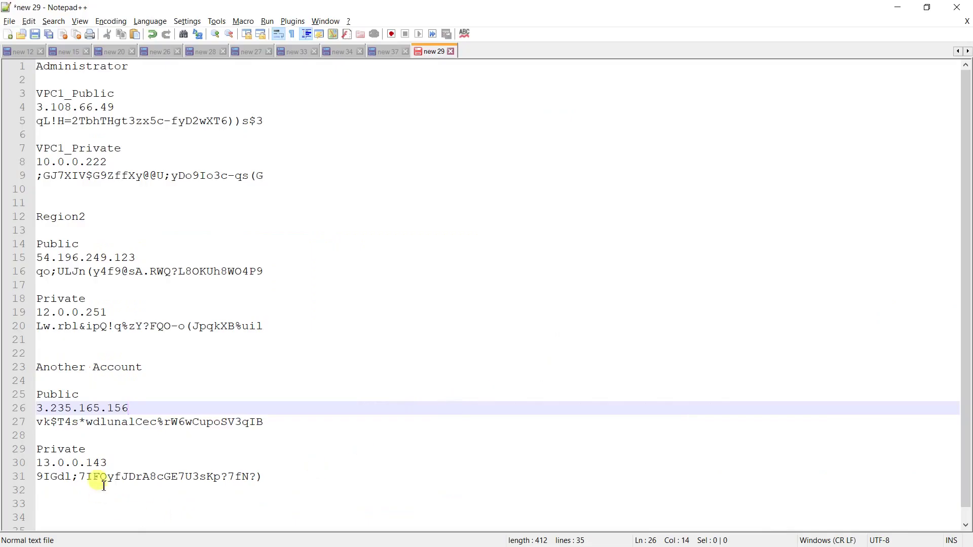
drag(138, 462, 31, 459)
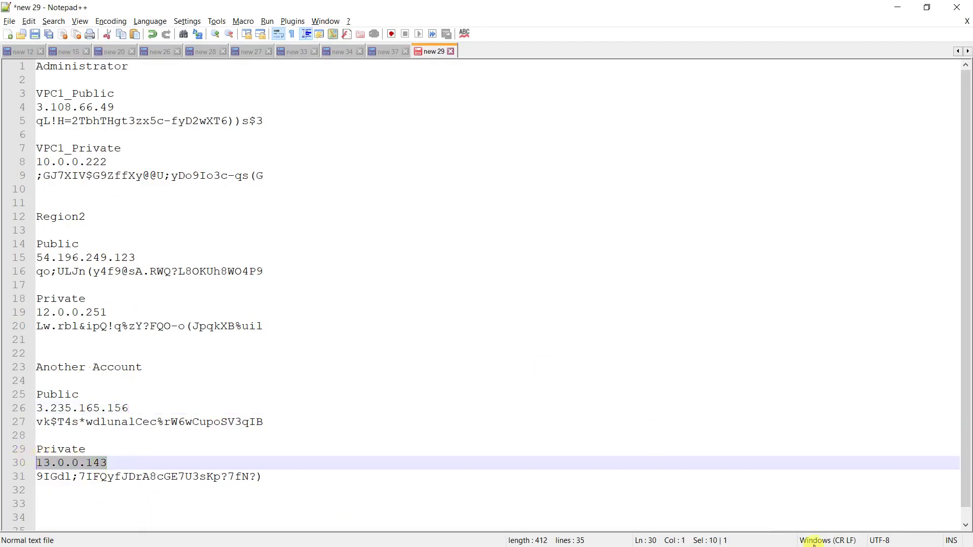
Step: Retry the Remote Desktop connection to 13.0.0.143 from inside the 3.108.66.49 session, cancel it and minimize the session
key(alt+Tab)
key(alt+Tab)
key(alt+Tab)
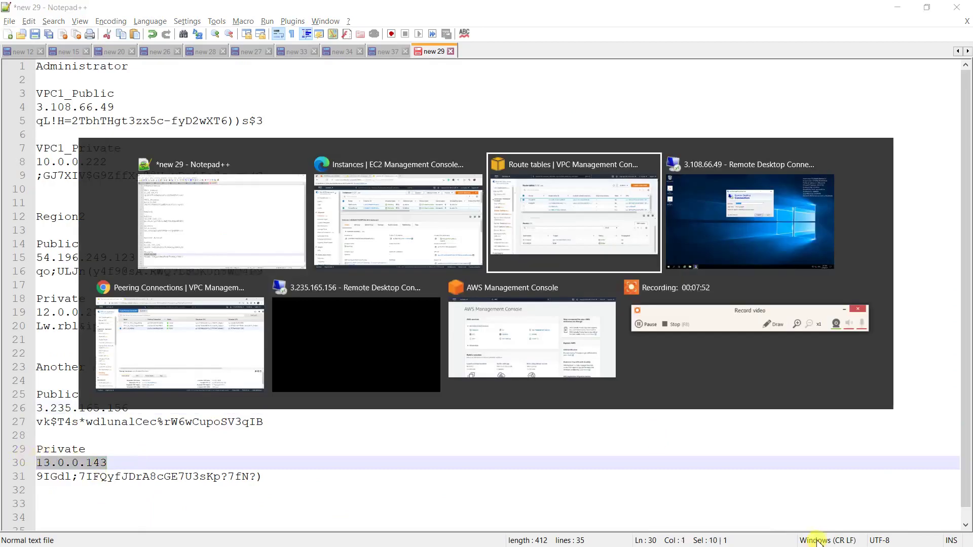
key(ctrl+v)
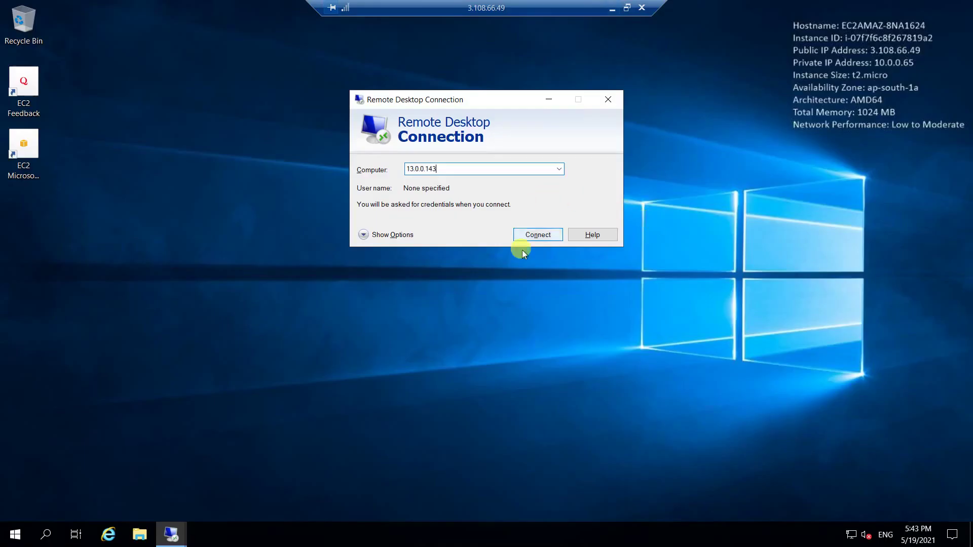
click(538, 236)
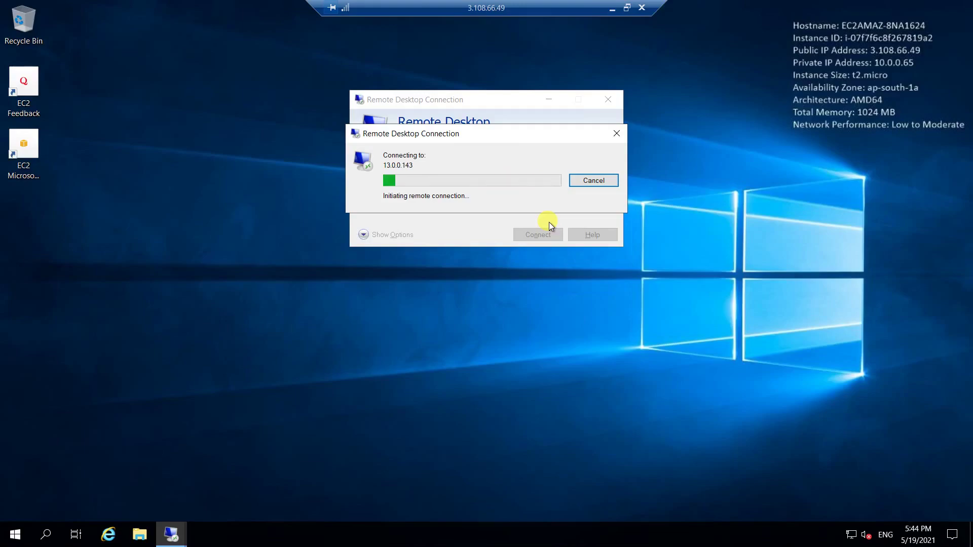
click(588, 181)
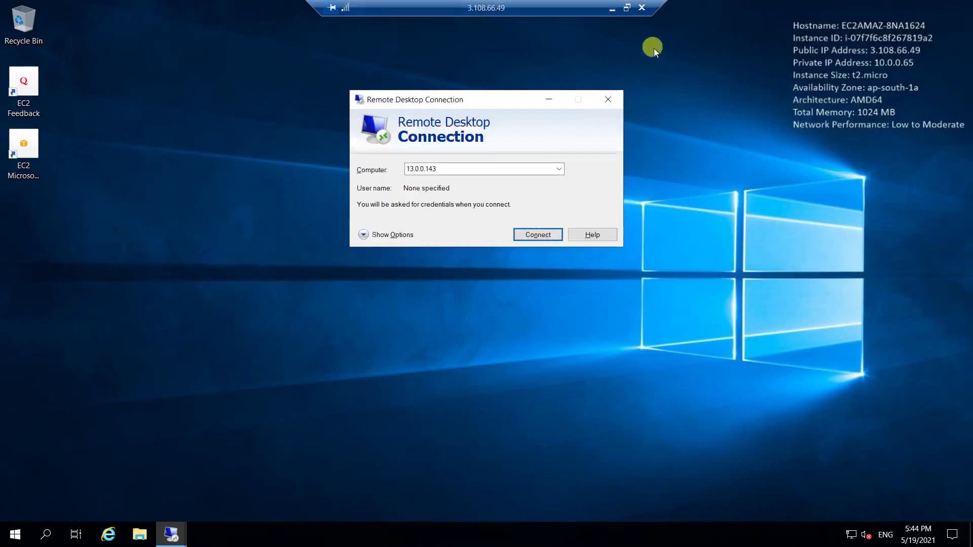
click(611, 8)
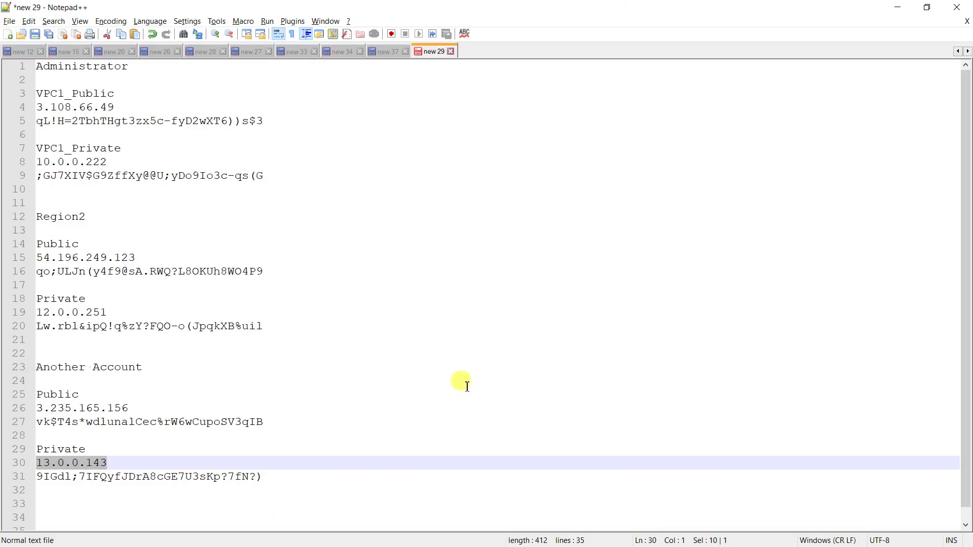
Step: Switch to the Mumbai console in Chrome and check the peering target of the 13.0.0.0/24 route in FirstRT_VPC1_Public
key(alt+Tab)
key(alt+Tab)
key(alt+Tab)
key(alt+Tab)
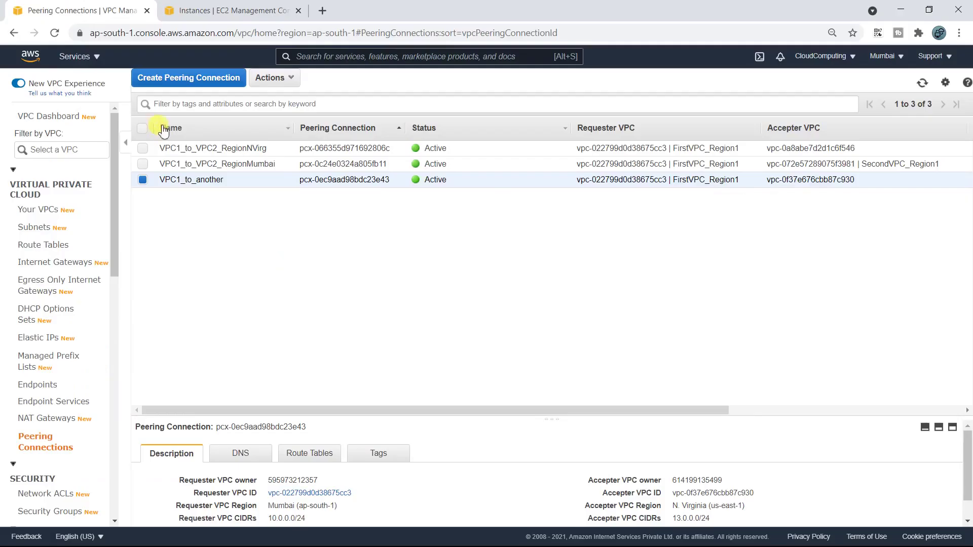
click(44, 247)
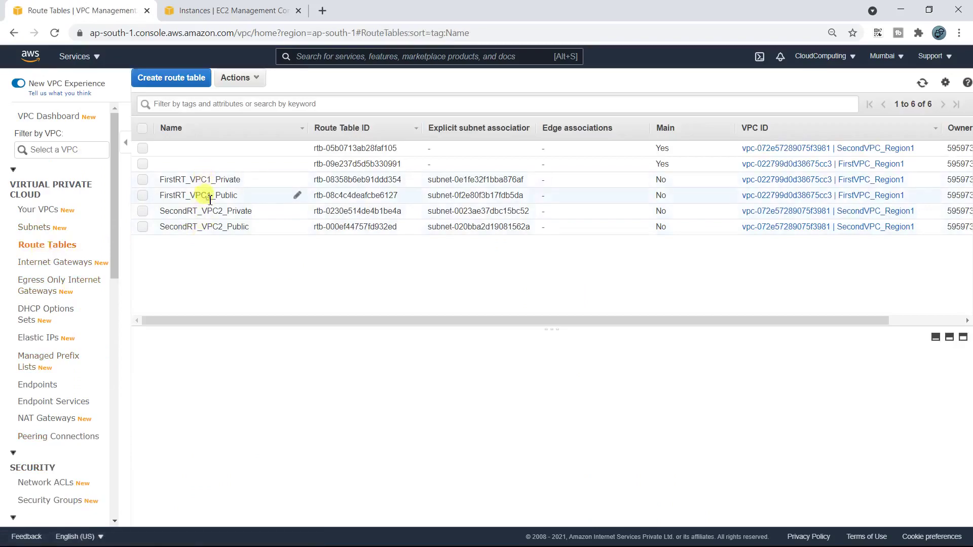
click(199, 195)
click(239, 363)
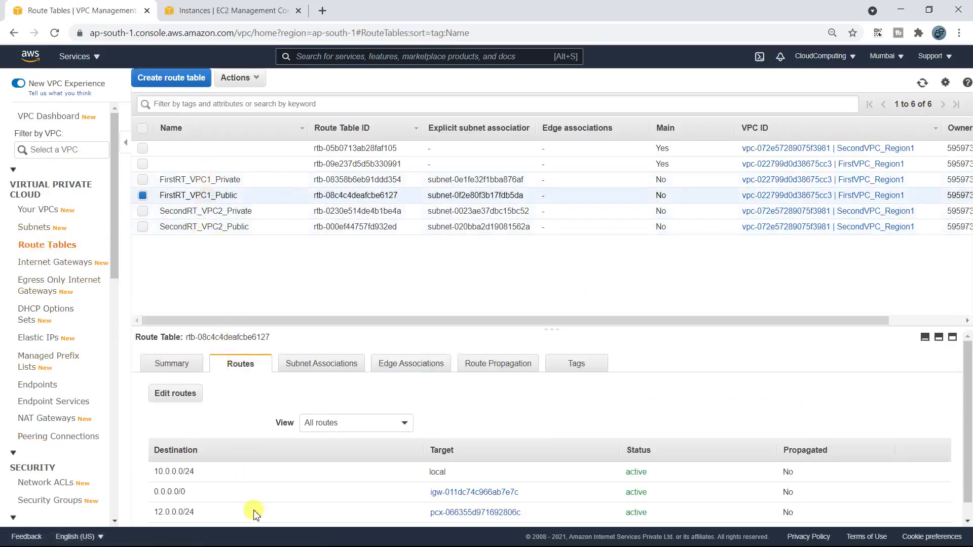
scroll(254, 511, down, 1)
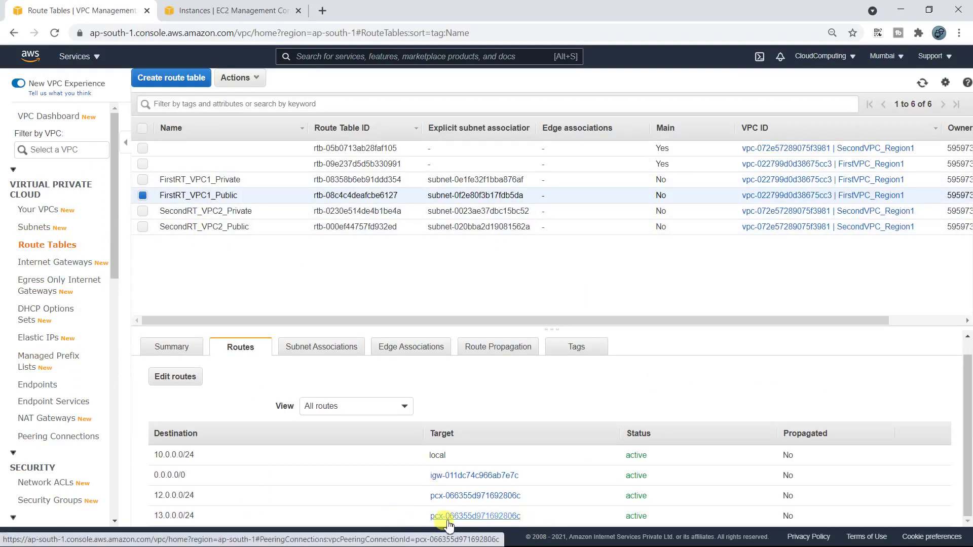
key(alt+Tab)
key(alt+Tab)
key(alt+Tab)
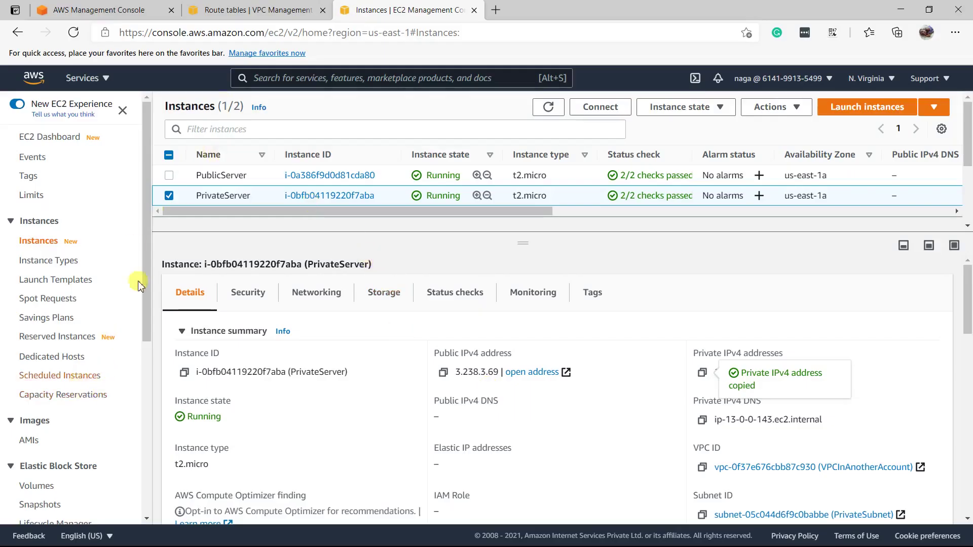
key(alt+Tab)
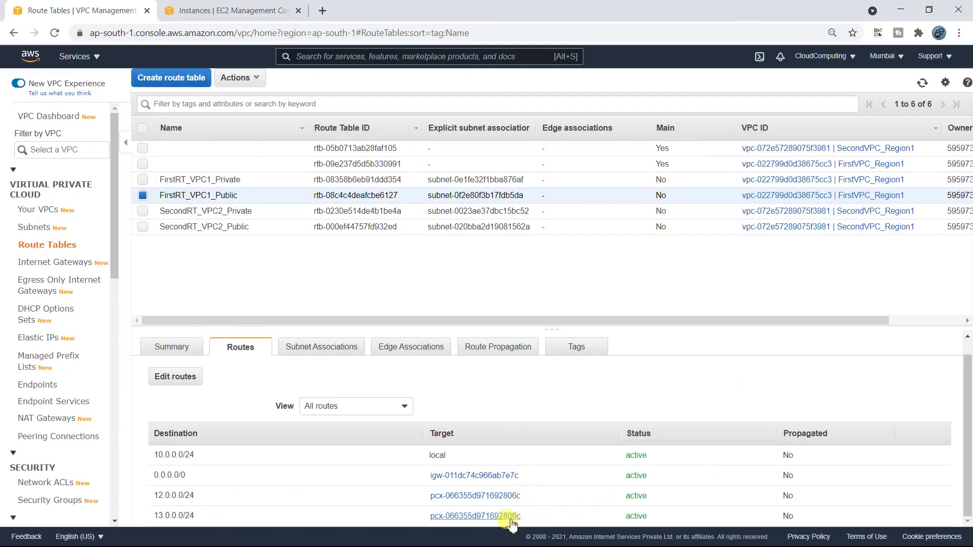
Step: Change the 13.0.0.0/24 route's target in FirstRT_VPC1_Public to the peering connection VPC1_to_another (pcx-0ec9aad98bdc23e43) and save the routes
click(173, 380)
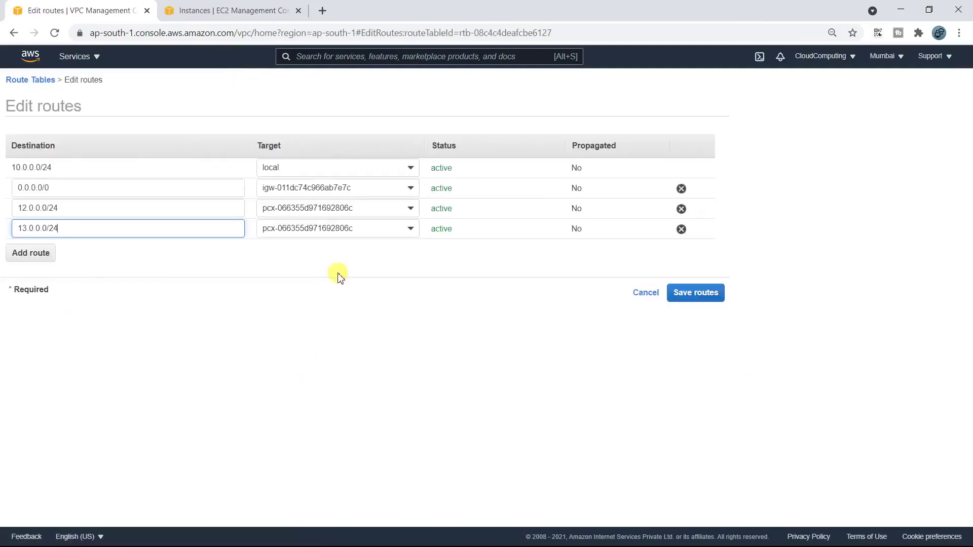
click(412, 229)
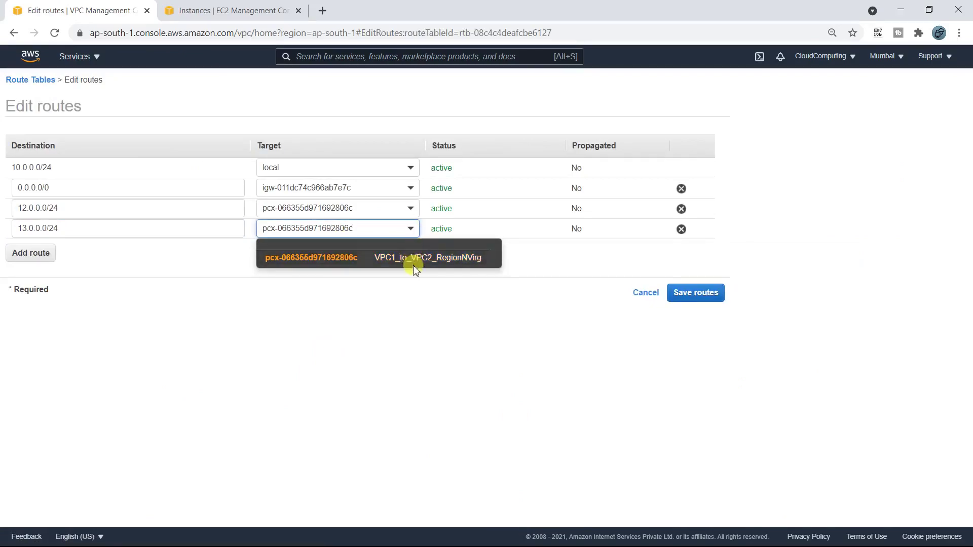
click(398, 299)
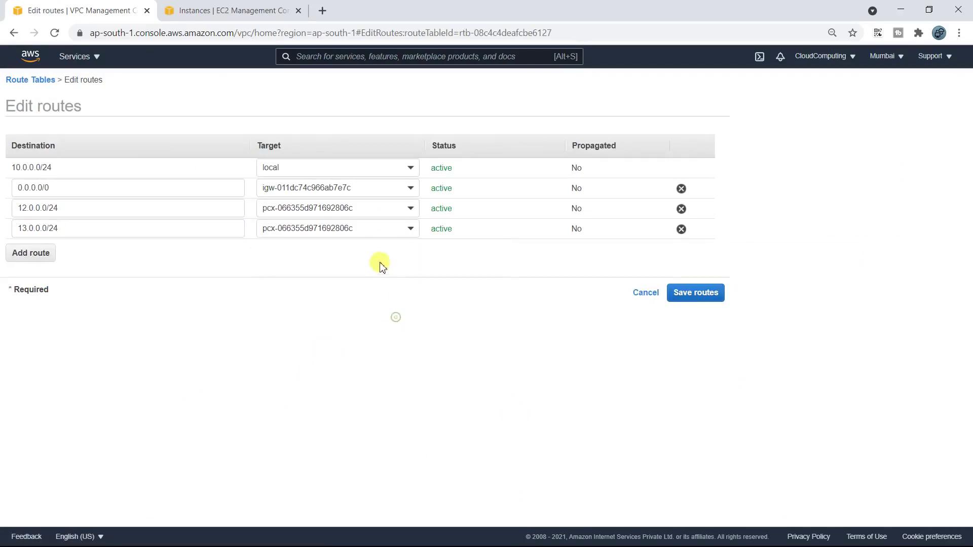
click(367, 231)
key(BackSpace)
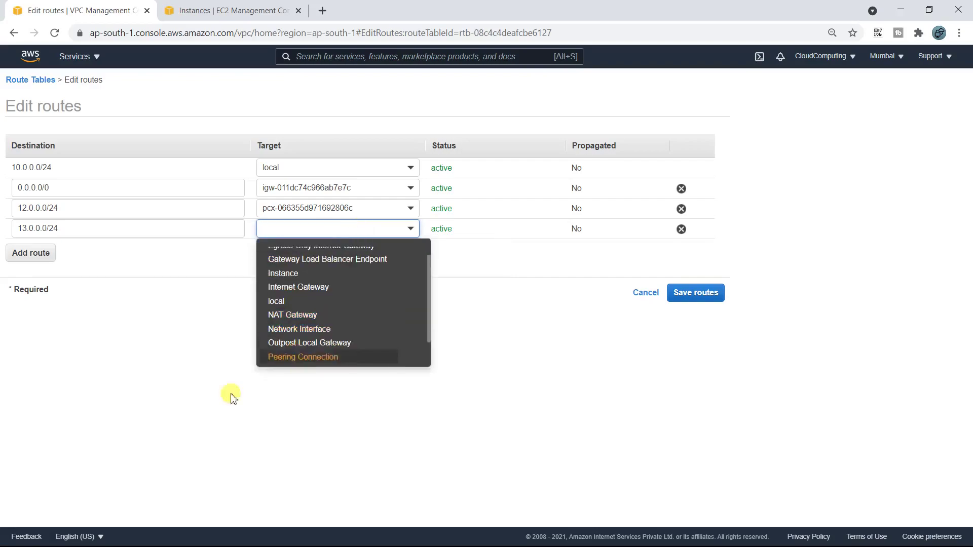
text(tgw-)
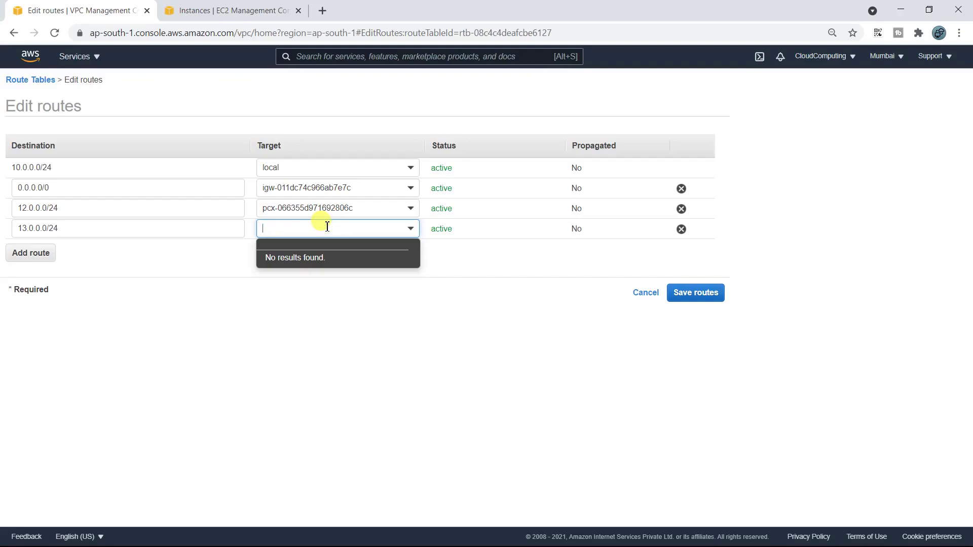
scroll(307, 332, down, 1)
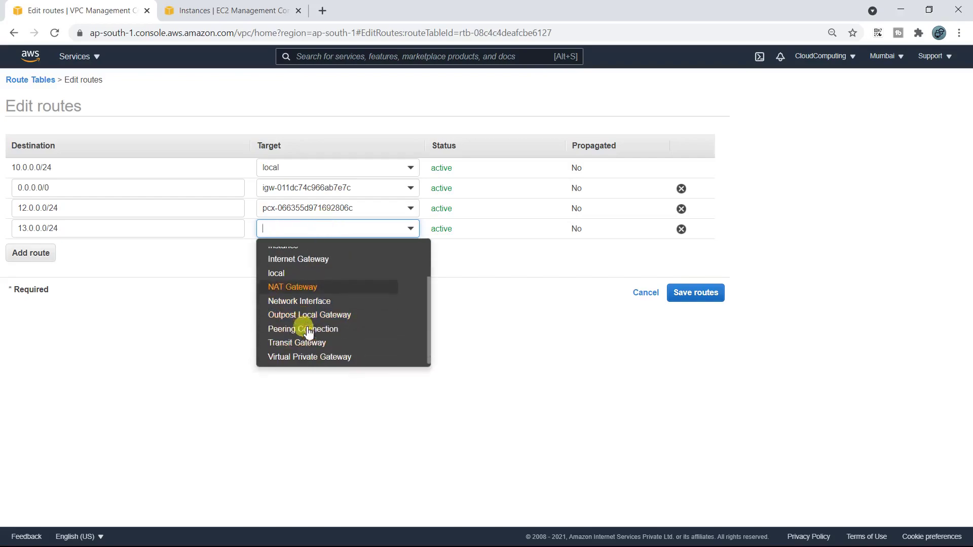
click(307, 332)
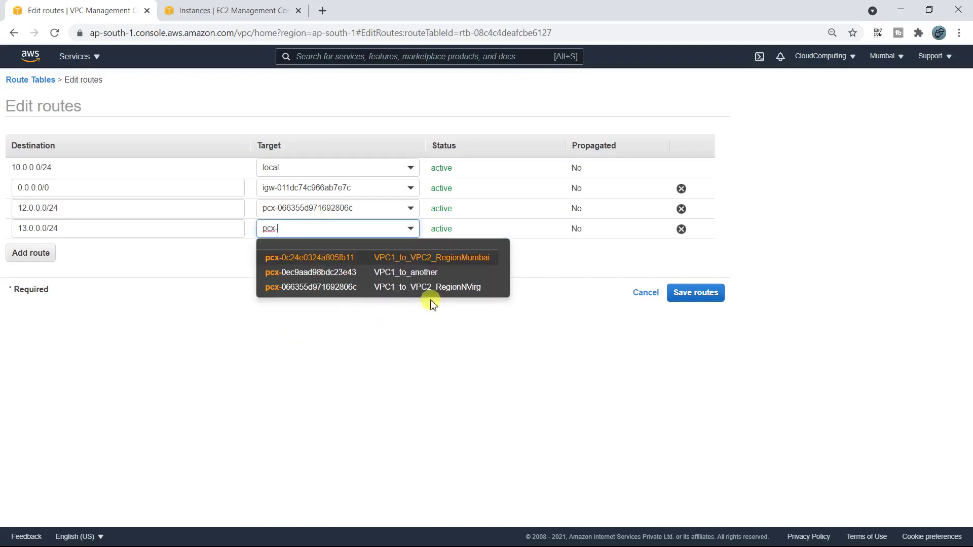
click(391, 275)
click(681, 295)
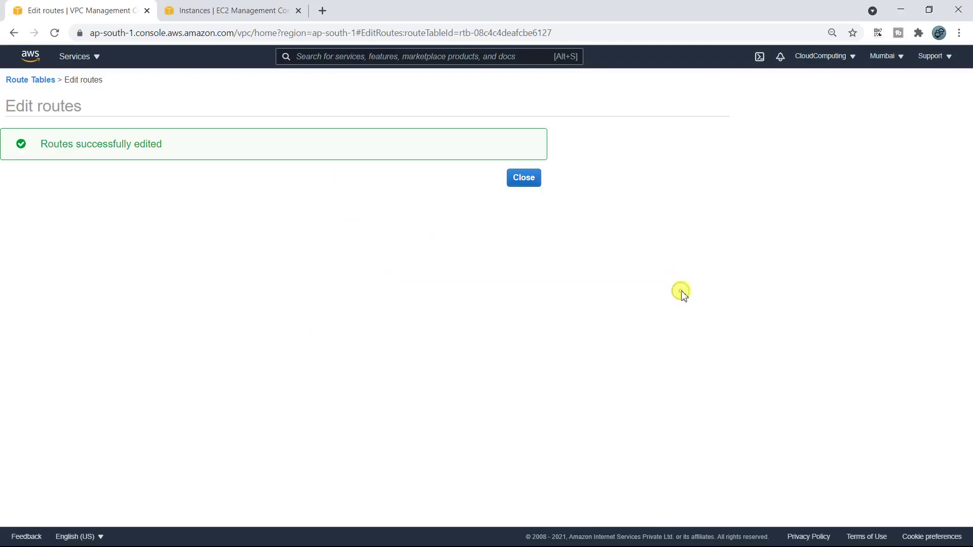
click(524, 180)
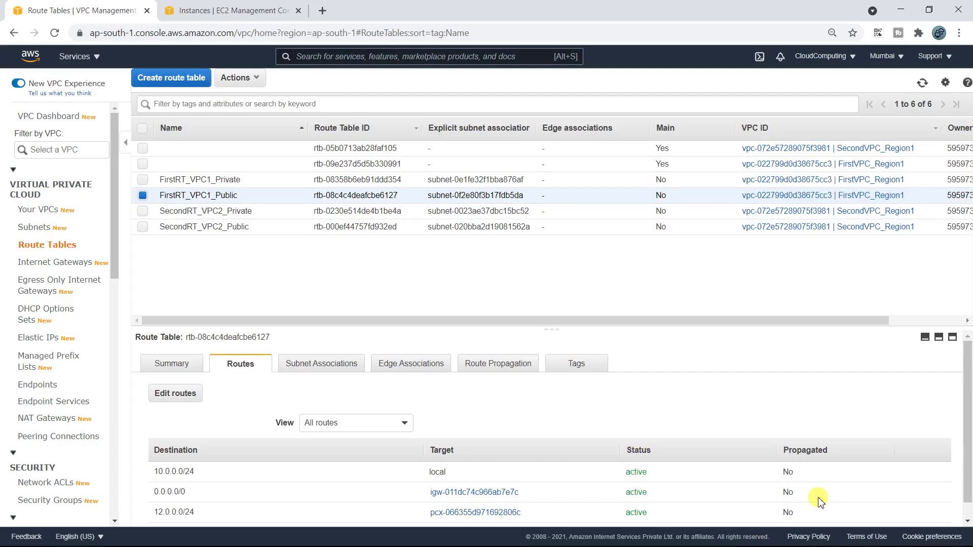
Step: Return to the 3.108.66.49 session, start a Remote Desktop connection to 13.0.0.143 and enter Administrator as the user name
key(alt+Tab)
key(Tab)
key(Tab)
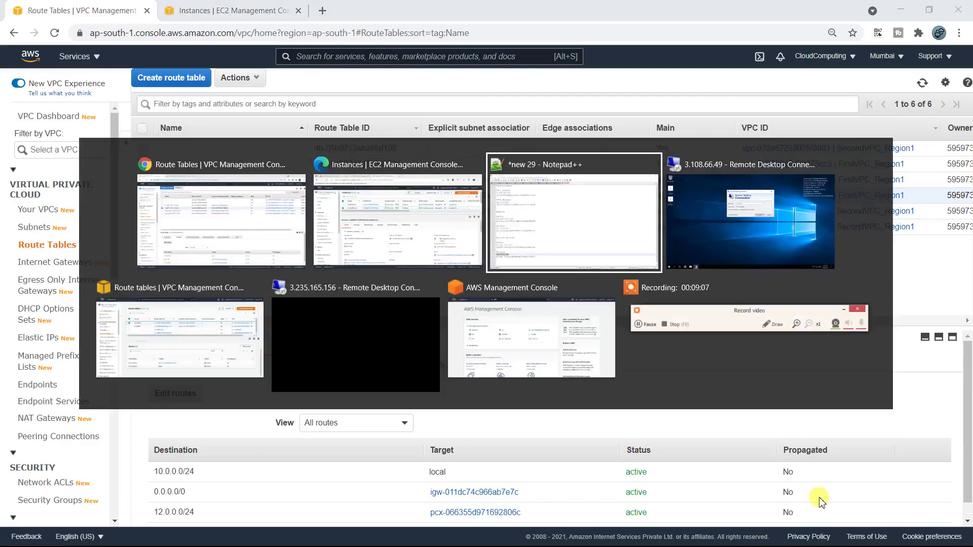
click(555, 234)
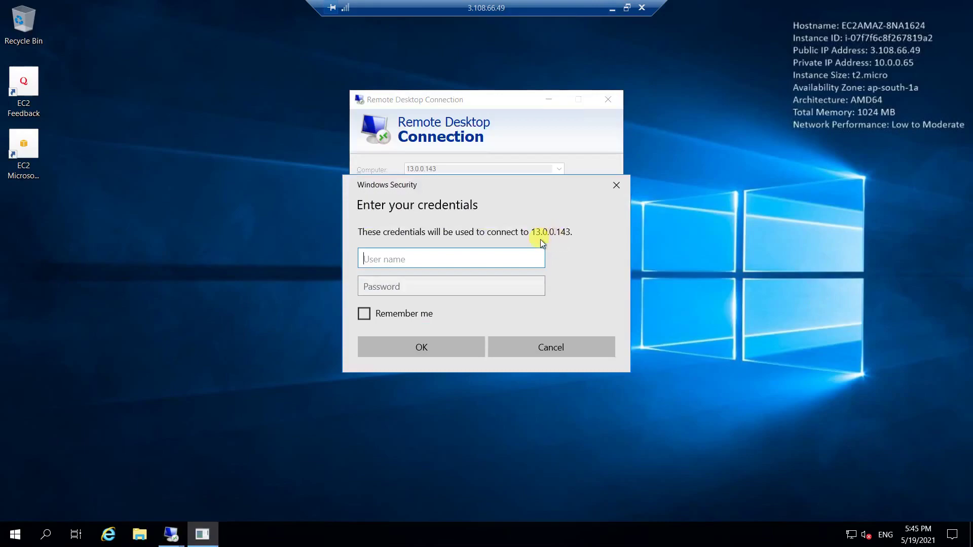
text(Administrator)
key(Tab)
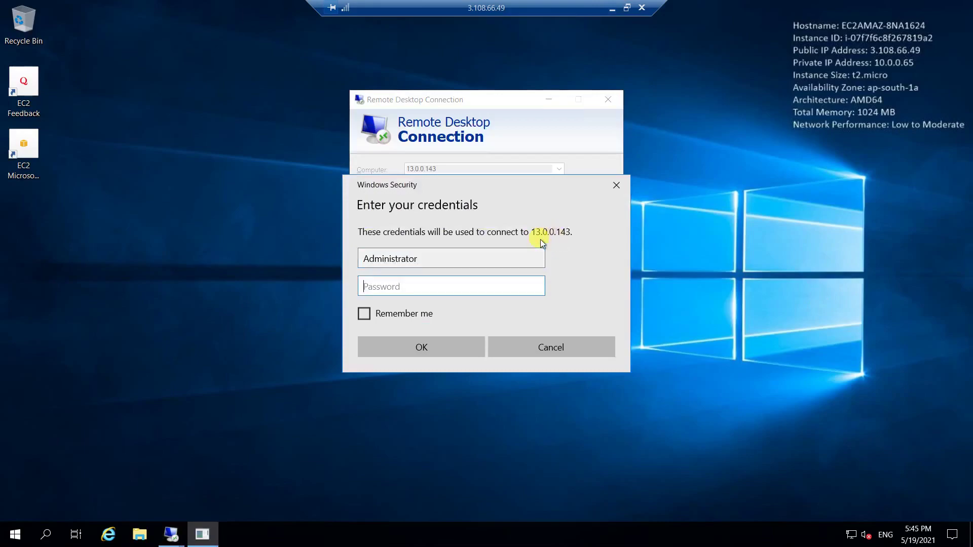
Step: Copy the other account's private server password from the Notepad++ notes, paste it into the login prompt, choose to remember it and submit
click(624, 15)
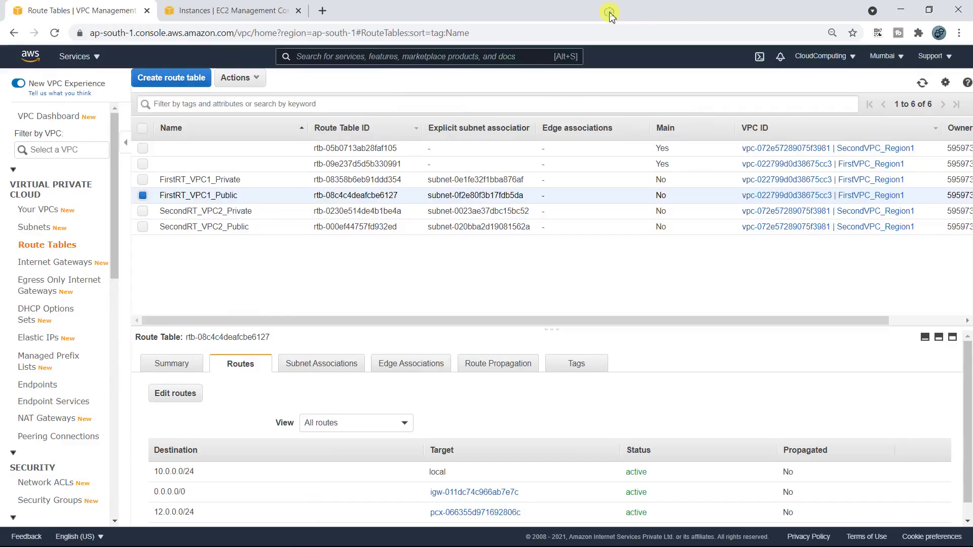
key(alt+Tab)
key(alt+Tab)
key(alt+Tab)
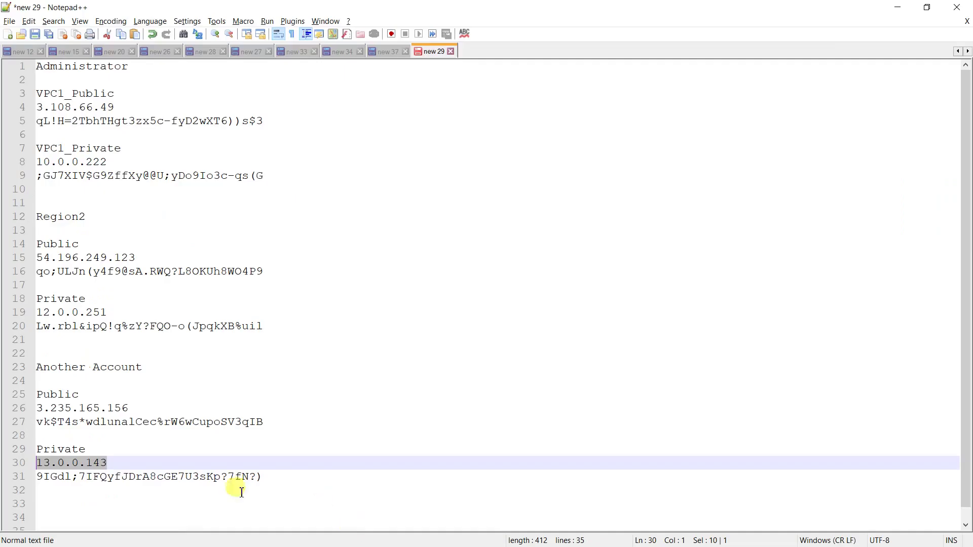
drag(262, 479, 20, 473)
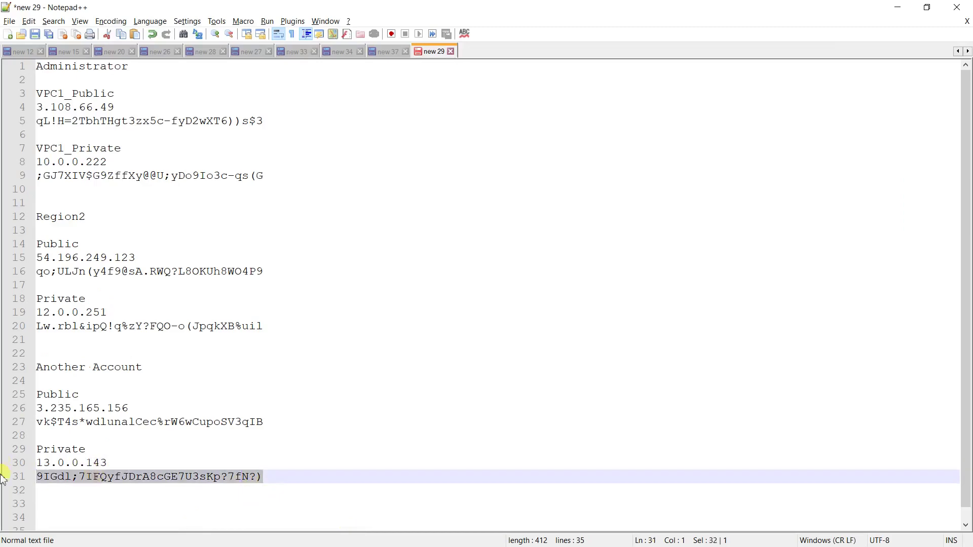
key(alt+Tab)
key(alt+Tab)
key(alt+Tab)
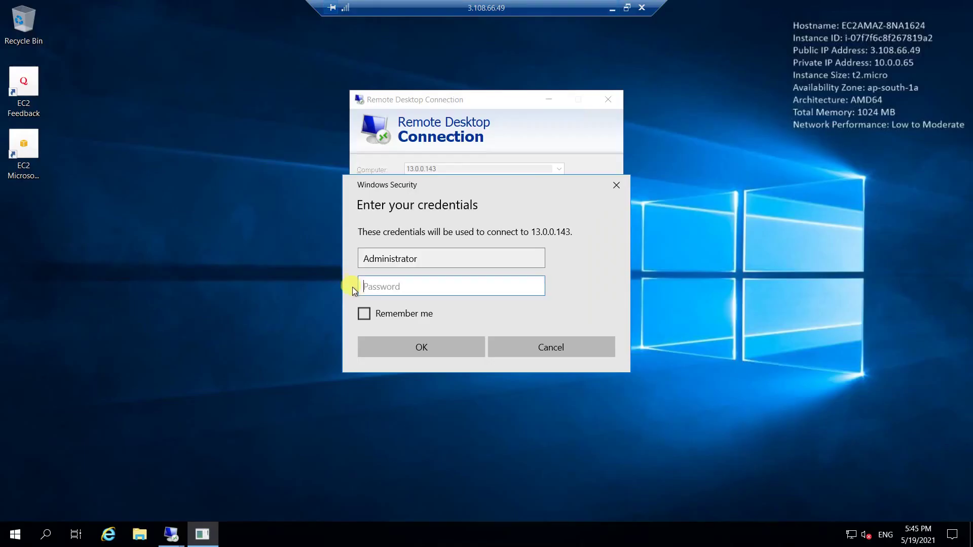
key(ctrl+v)
click(365, 310)
click(403, 352)
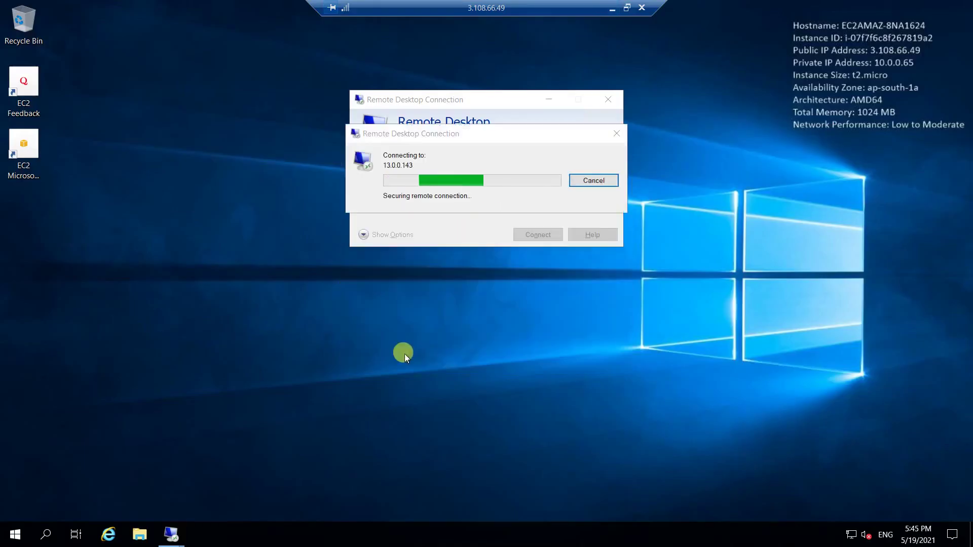
Step: Finish connecting to 13.0.0.143 and minimize both Remote Desktop sessions to return to the Mumbai console
click(531, 278)
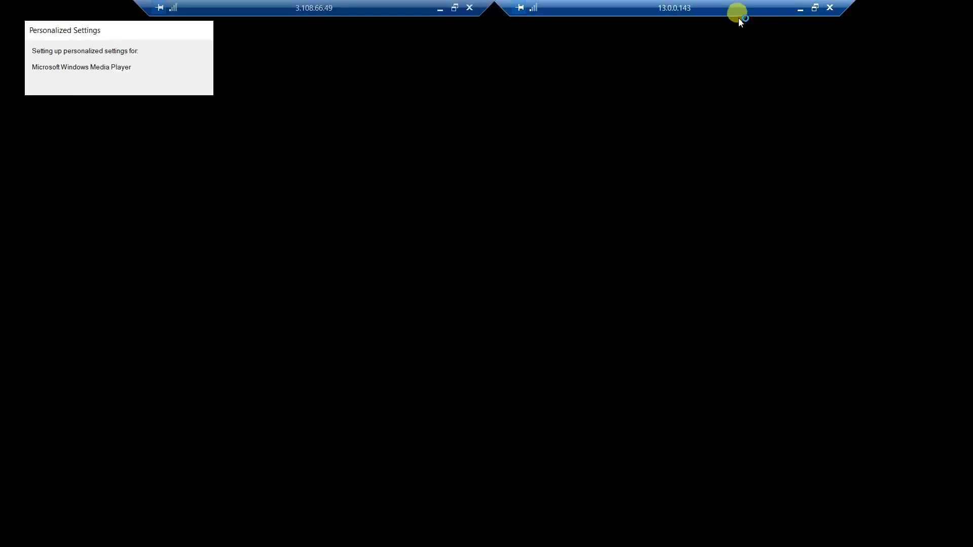
click(800, 10)
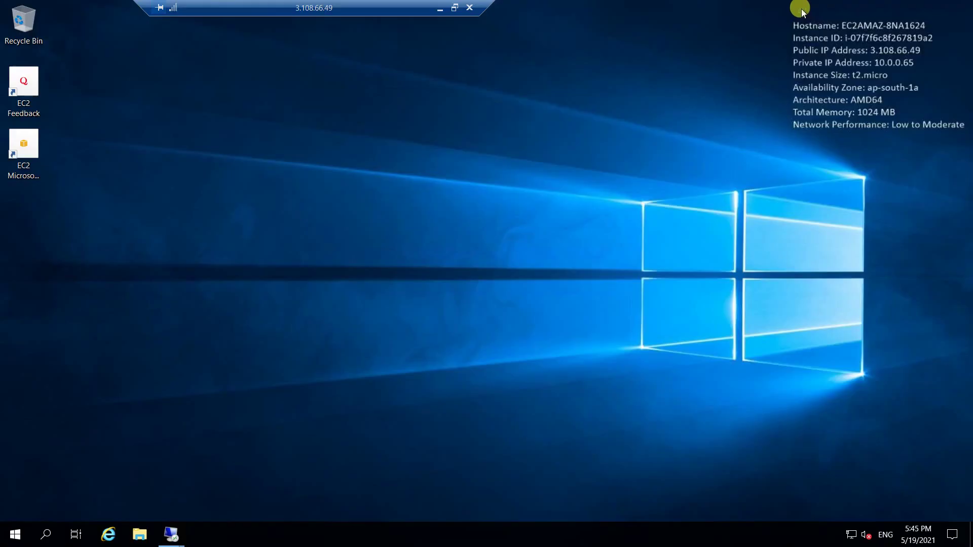
click(444, 10)
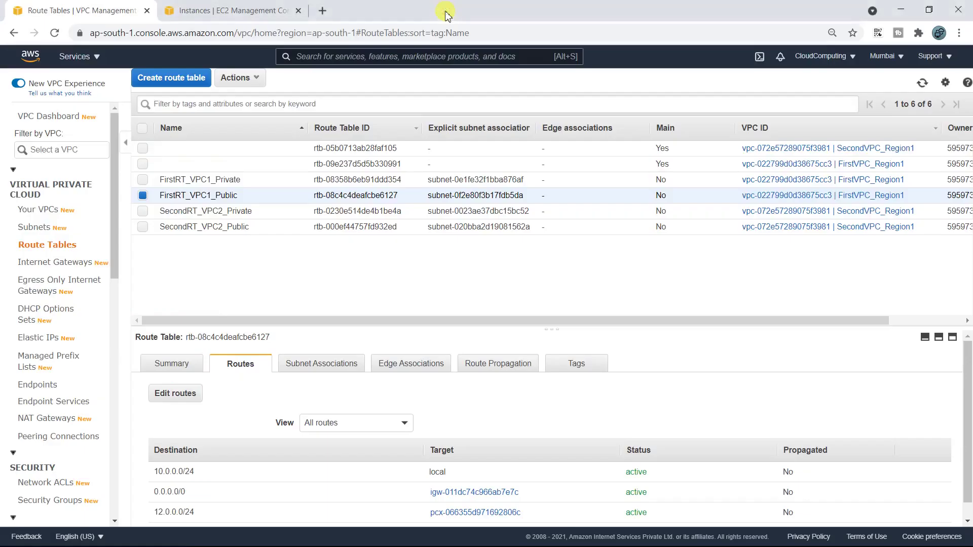